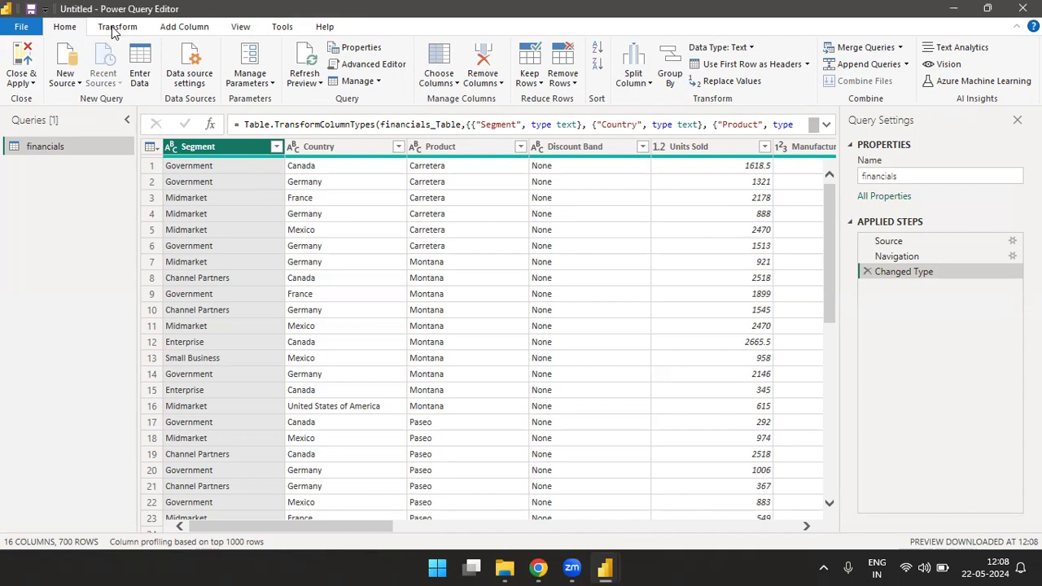
# Step: Start a Group By on the financials table with Segment as the grouping column
pyautogui.click(114, 28)
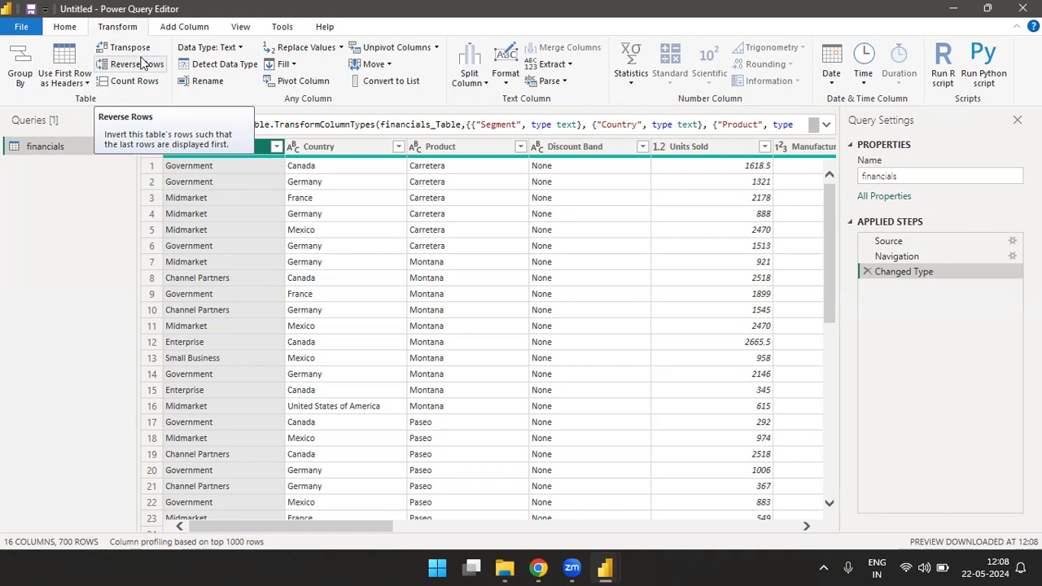
pyautogui.click(26, 75)
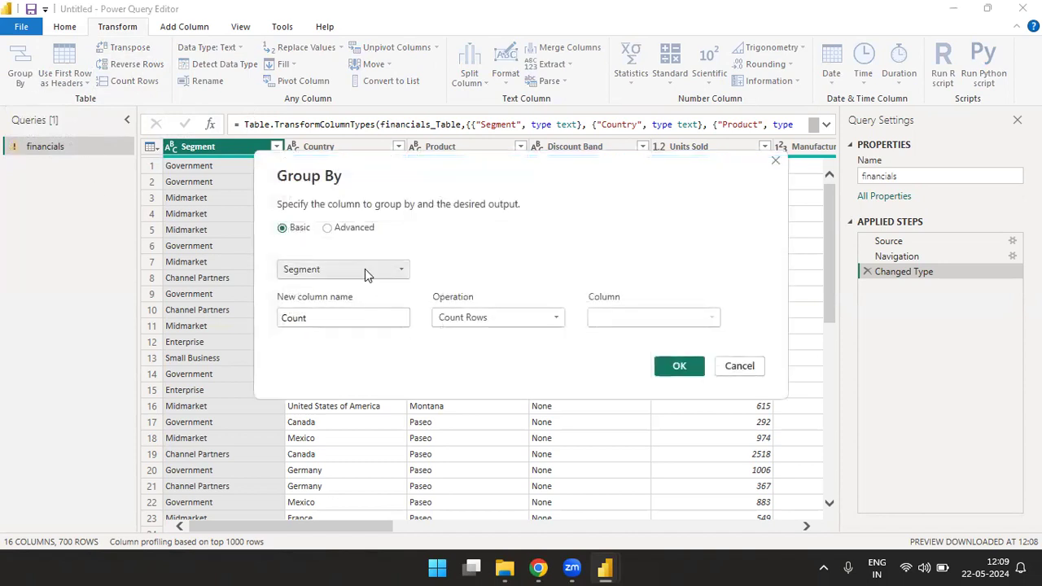
pyautogui.click(392, 269)
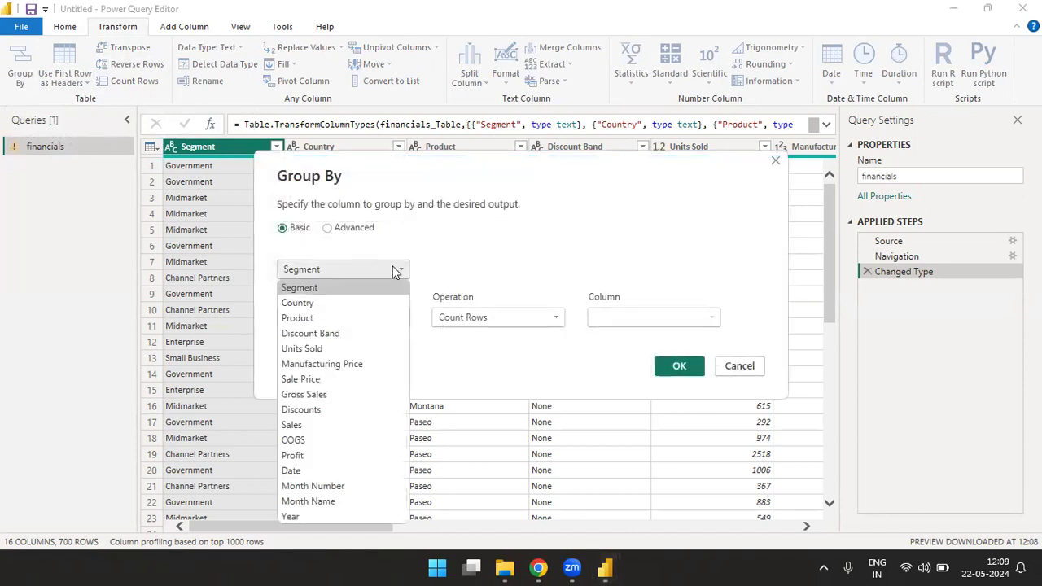
pyautogui.click(308, 287)
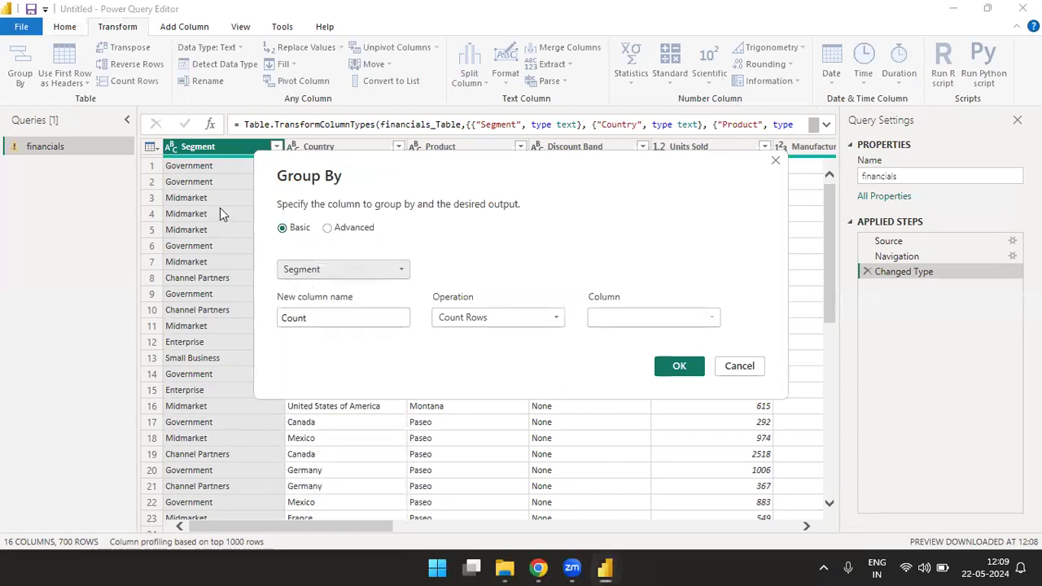
# Step: Define the first aggregated column, named Average, as the Average of the Sales column
pyautogui.click(367, 324)
pyautogui.press('BackSpace')
pyautogui.press('BackSpace')
pyautogui.press('BackSpace')
pyautogui.press('BackSpace')
pyautogui.press('BackSpace')
pyautogui.write('Total')
pyautogui.press('BackSpace')
pyautogui.press('BackSpace')
pyautogui.press('BackSpace')
pyautogui.press('BackSpace')
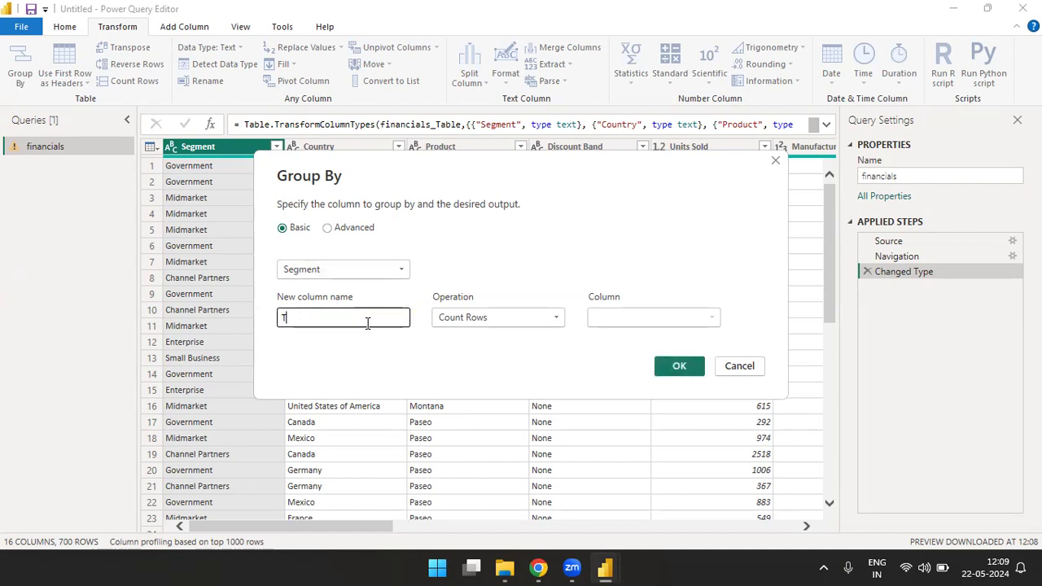
pyautogui.write('Average')
pyautogui.click(557, 319)
pyautogui.click(462, 353)
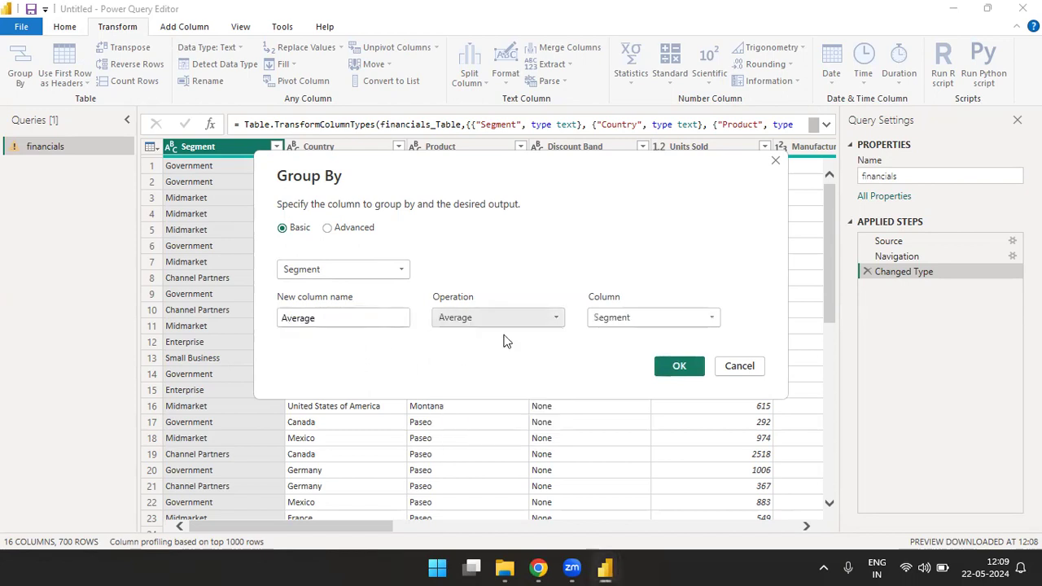
pyautogui.click(712, 317)
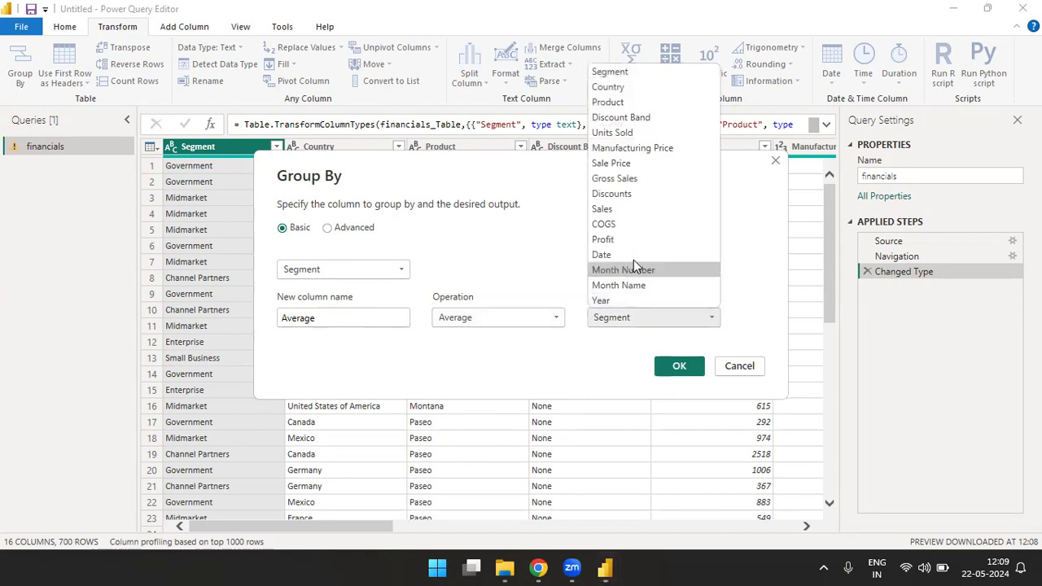
pyautogui.click(607, 212)
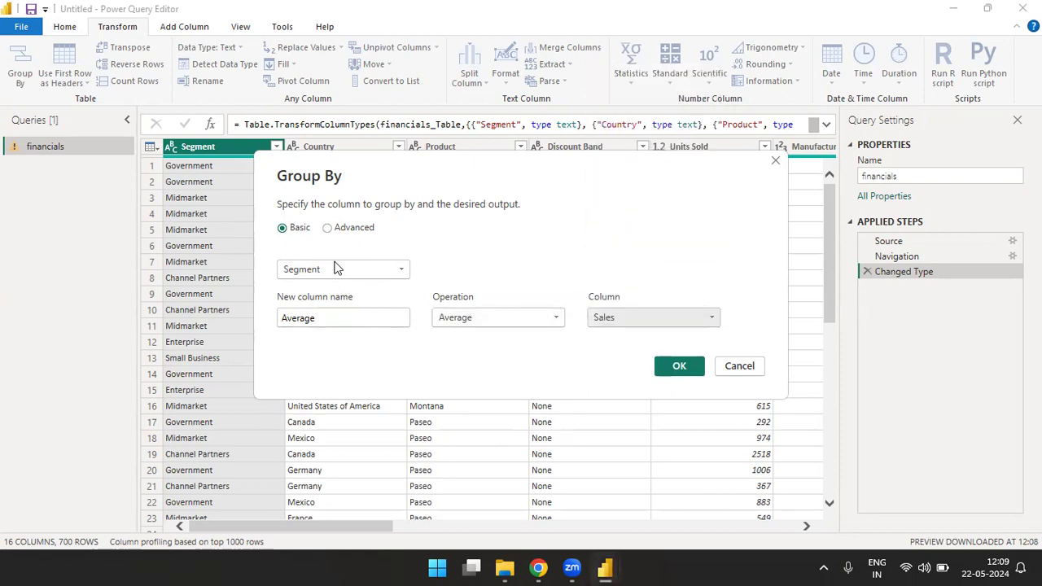
# Step: Switch the grouping to Advanced and add an aggregation named Max Value using Max of Sales
pyautogui.click(327, 227)
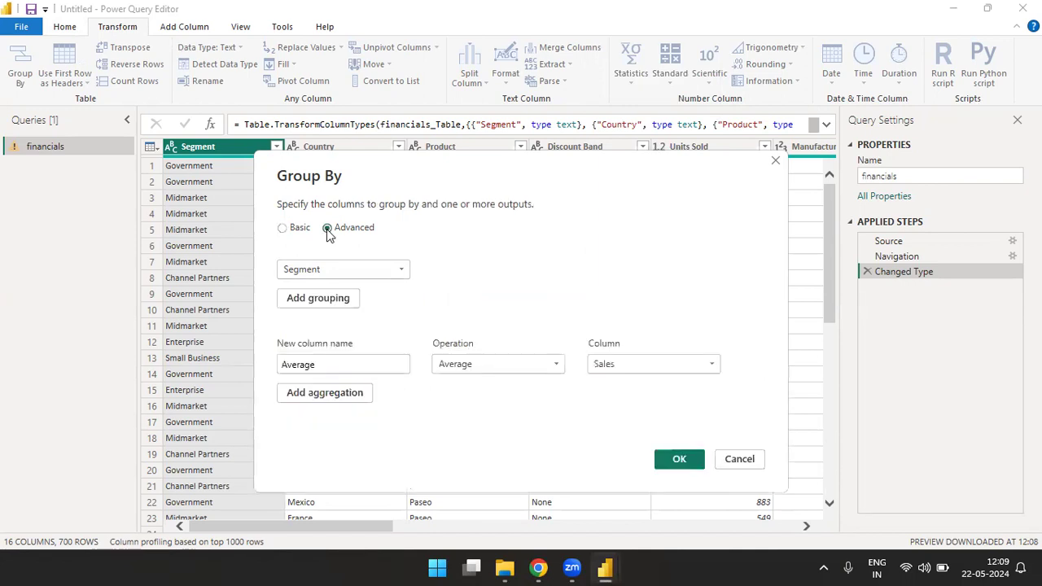
pyautogui.click(326, 396)
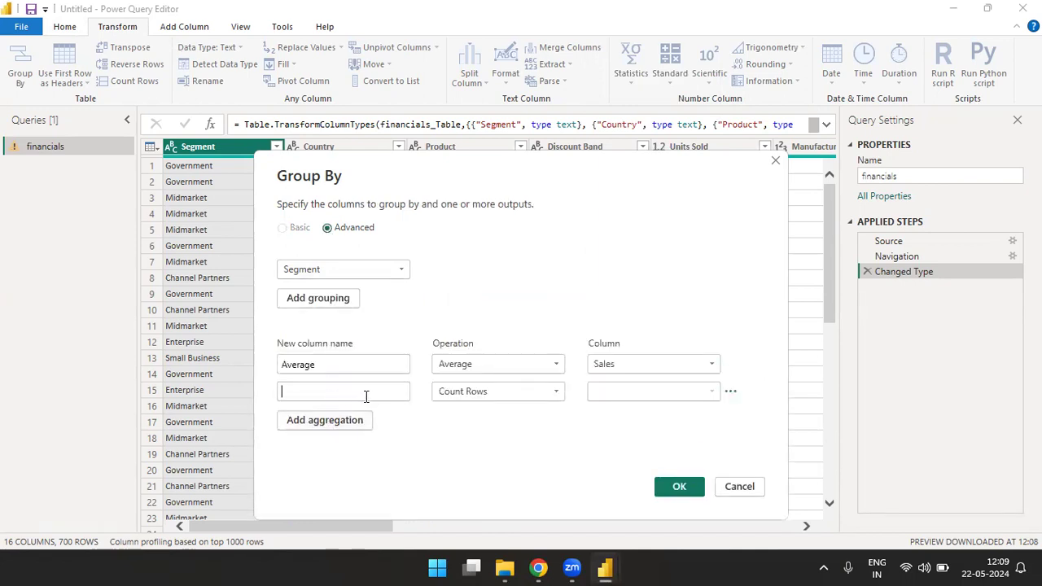
pyautogui.click(365, 396)
pyautogui.write('Max')
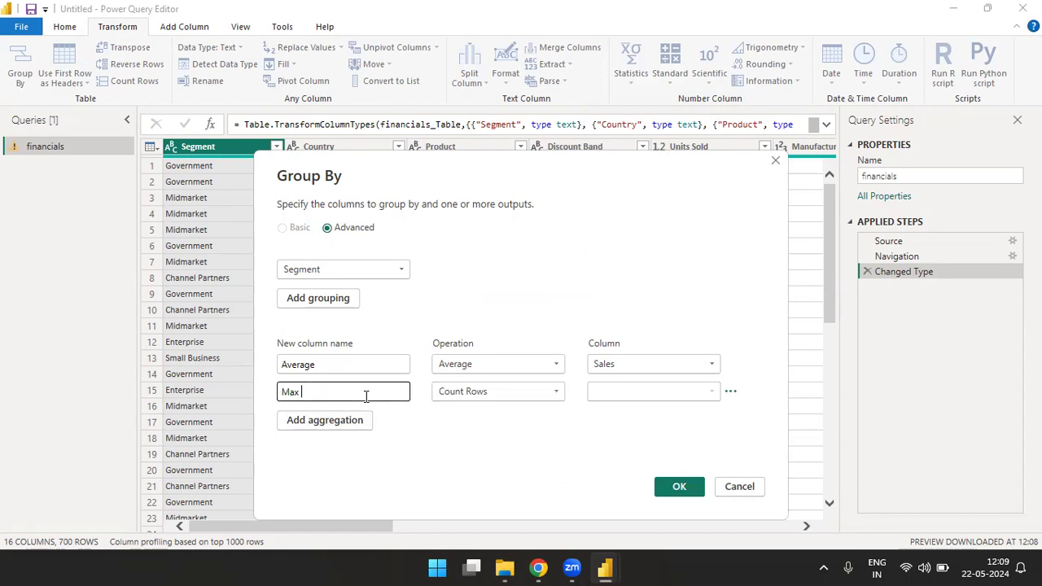
pyautogui.write(' Value')
pyautogui.click(546, 392)
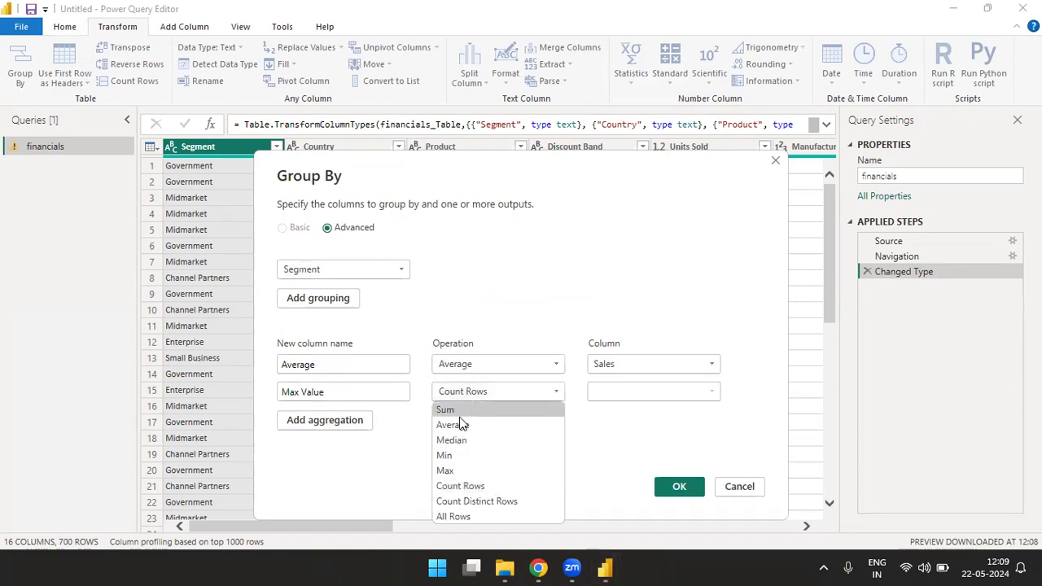
pyautogui.click(456, 470)
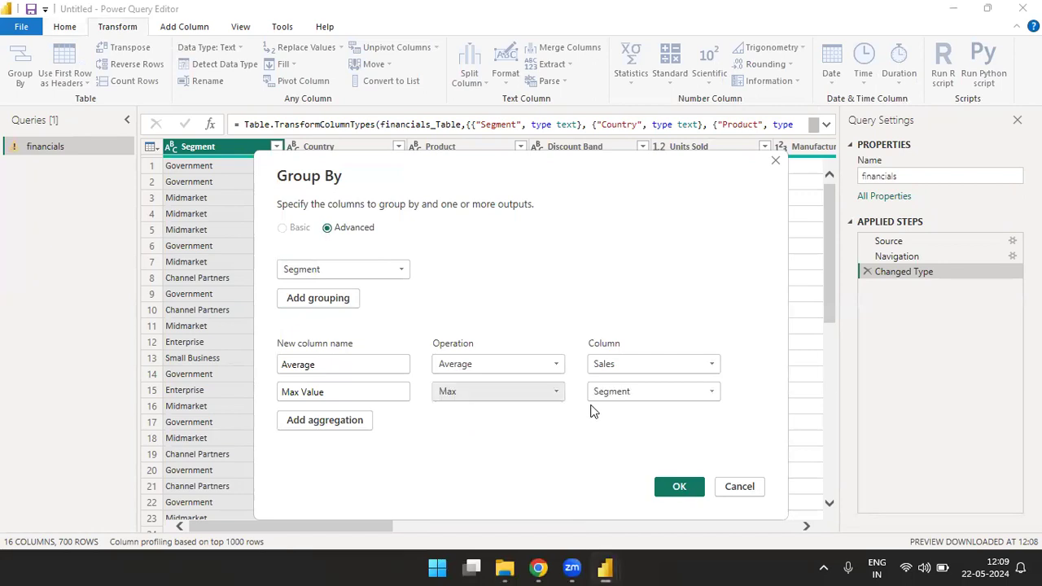
pyautogui.click(641, 396)
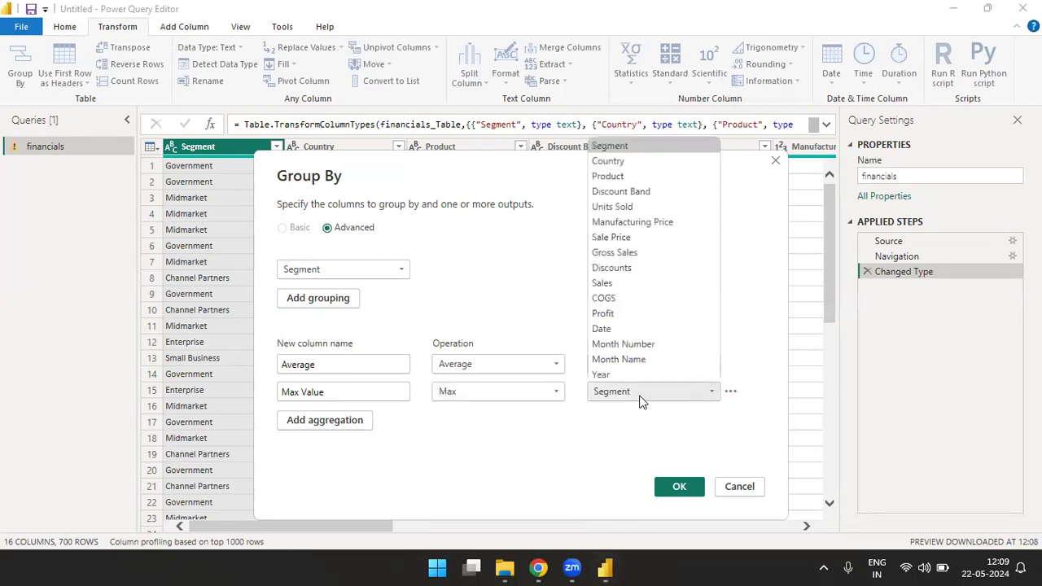
pyautogui.click(602, 283)
# Step: Add another aggregation named Min Value using the Min operation on the Sales column
pyautogui.click(331, 431)
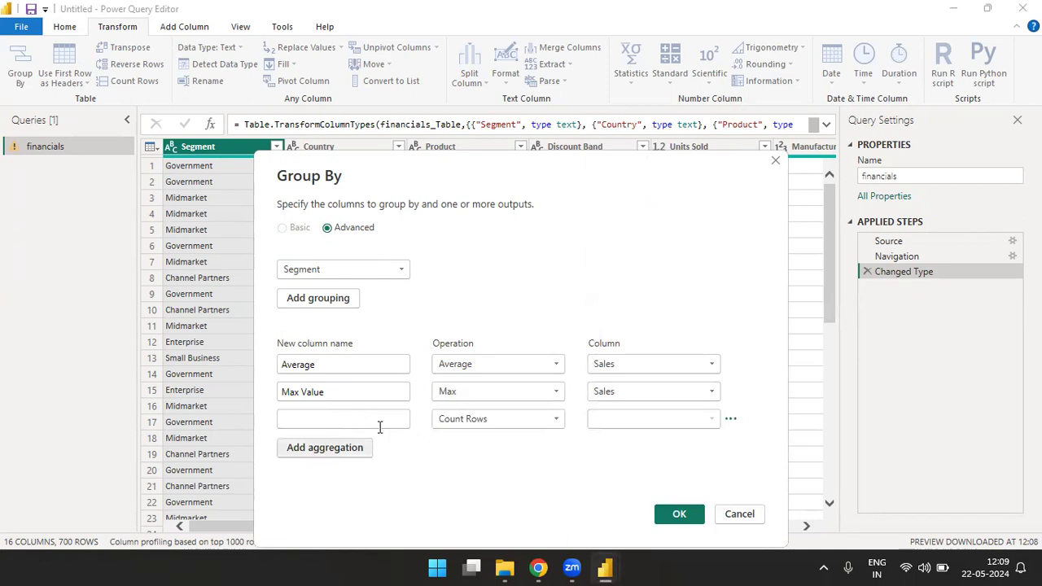
pyautogui.click(381, 422)
pyautogui.write('Min Value')
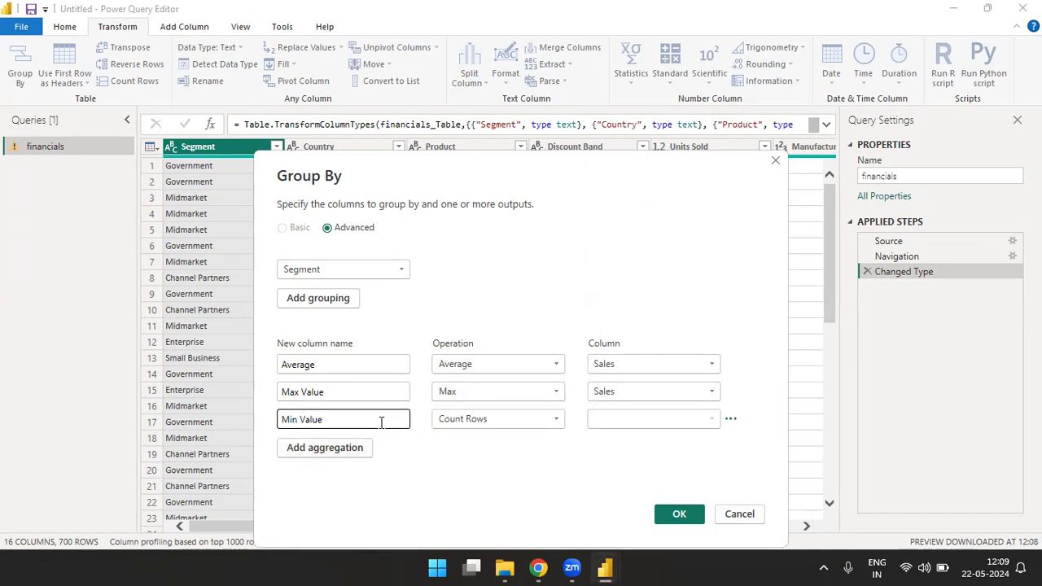
pyautogui.click(546, 419)
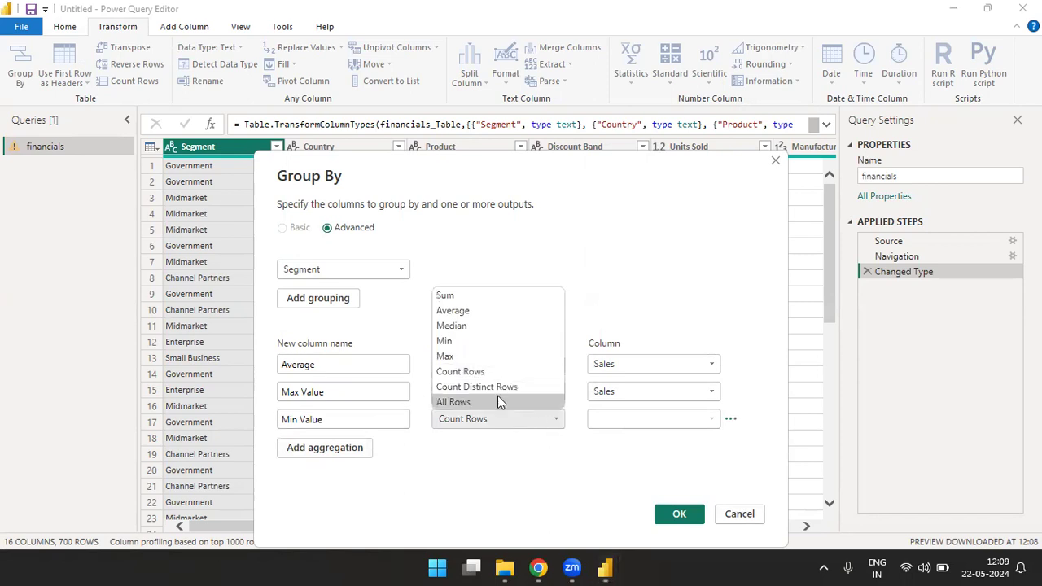
pyautogui.click(462, 343)
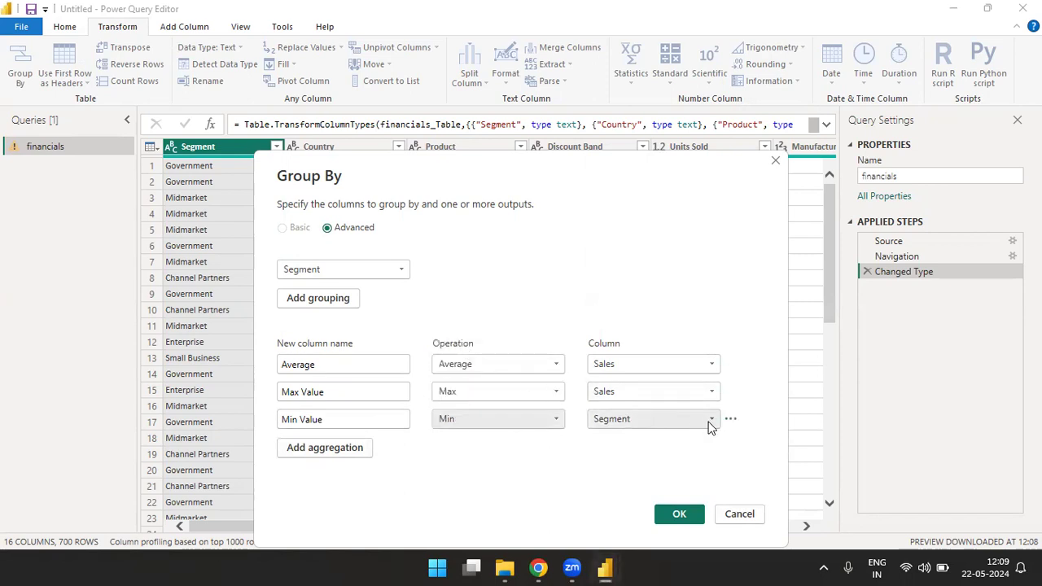
pyautogui.click(709, 423)
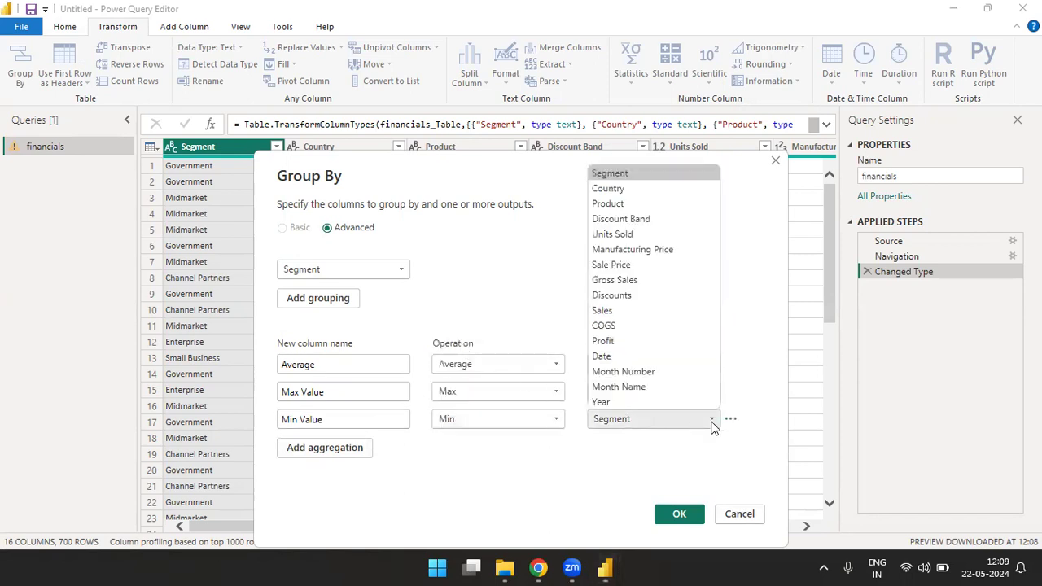
pyautogui.click(612, 312)
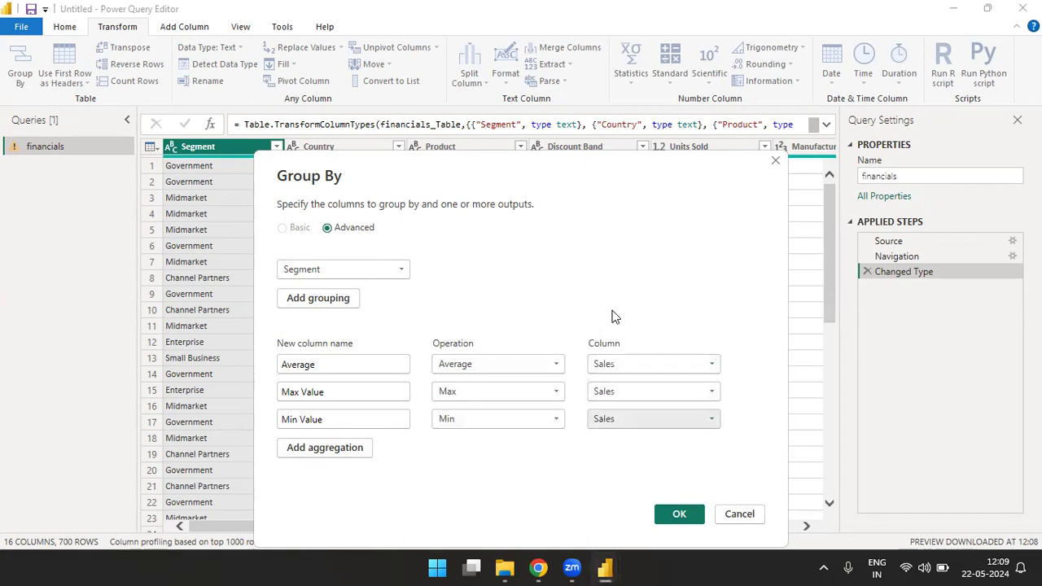
# Step: Add an aggregation named Total sum using Sum of Sales and apply the grouping
pyautogui.click(316, 447)
pyautogui.click(316, 446)
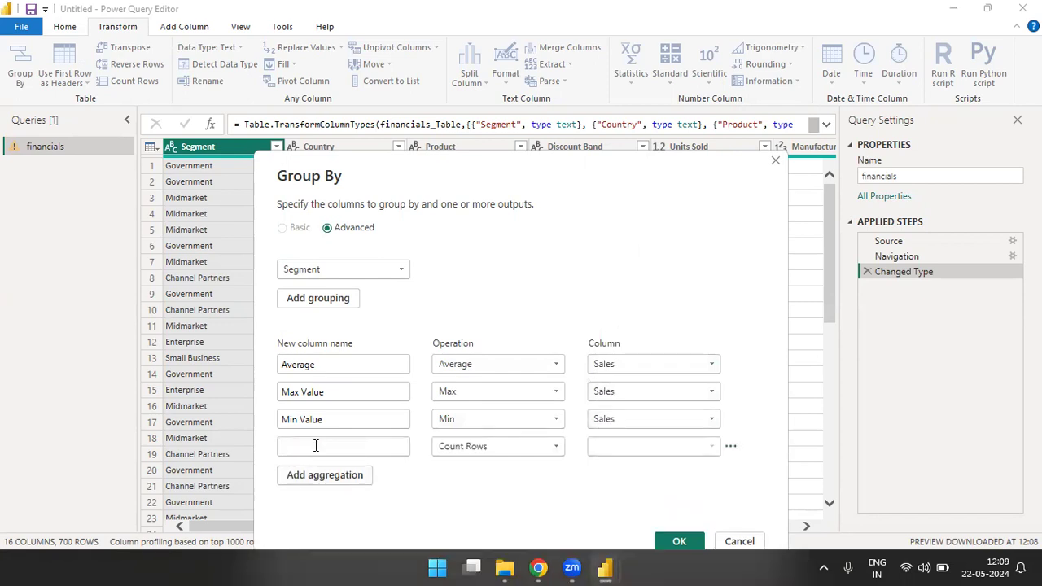
pyautogui.write('Sum')
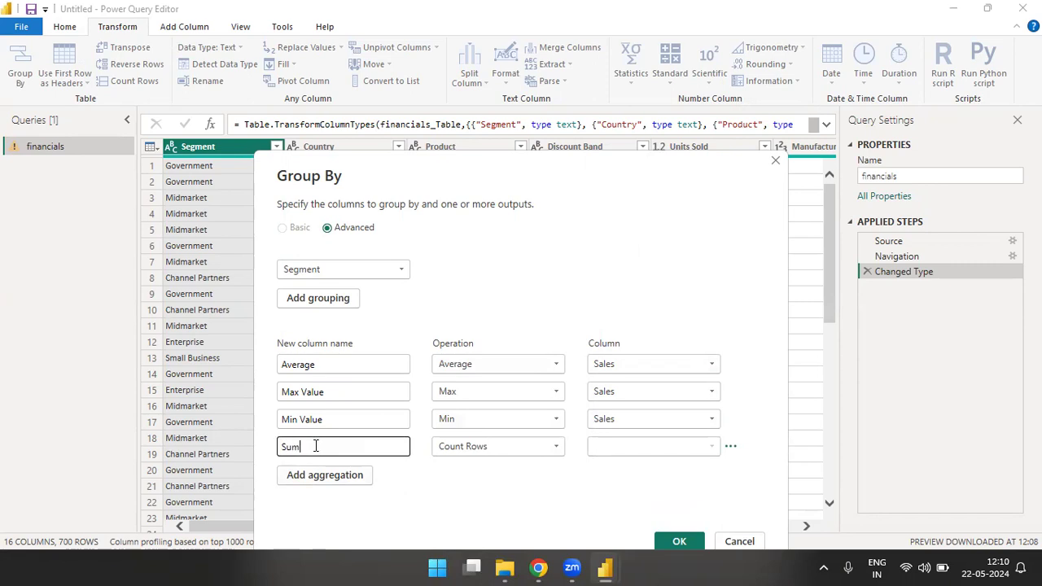
pyautogui.write('Total sum')
pyautogui.click(497, 449)
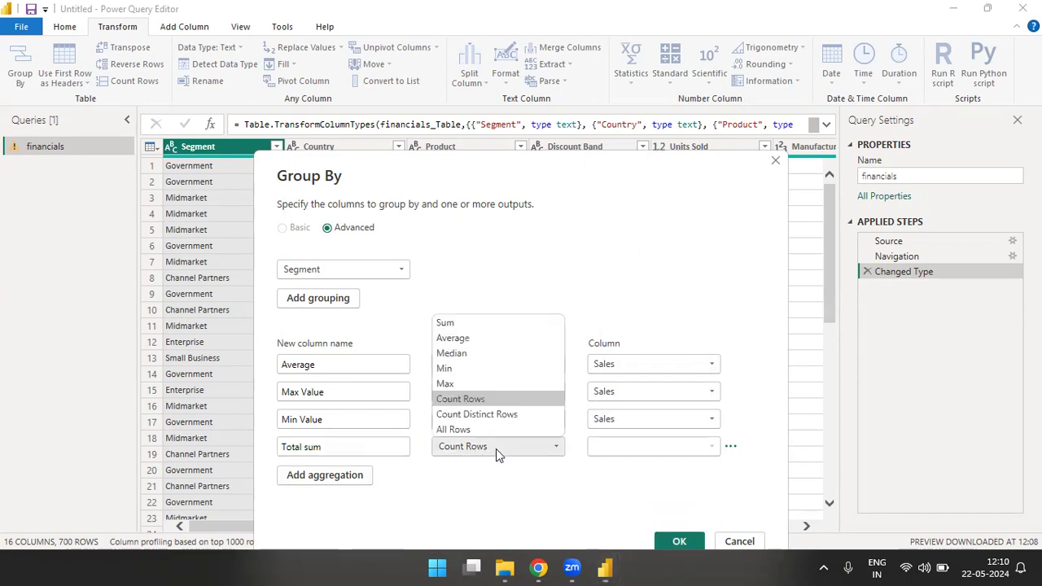
pyautogui.click(458, 325)
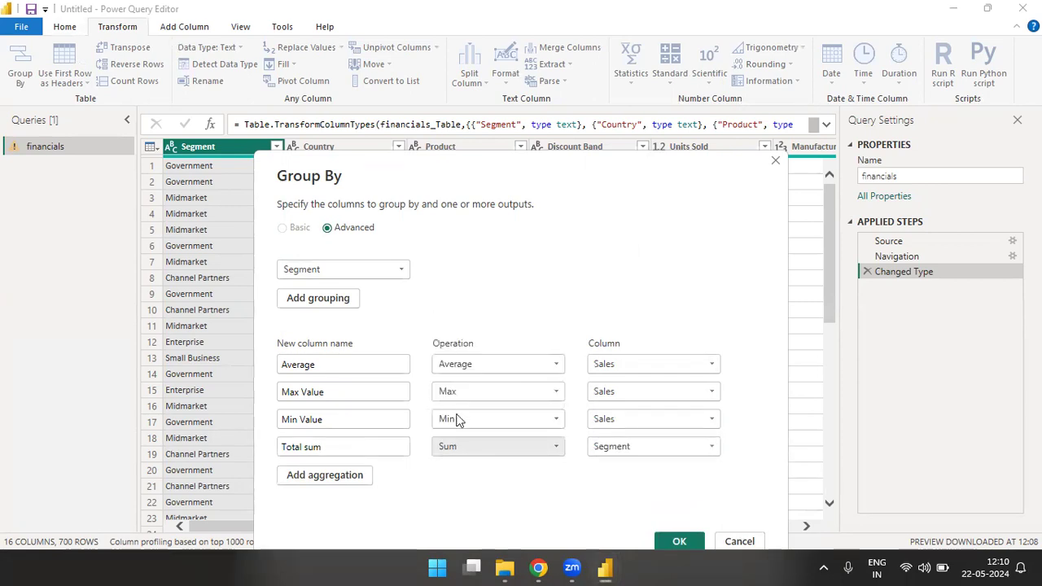
pyautogui.click(712, 447)
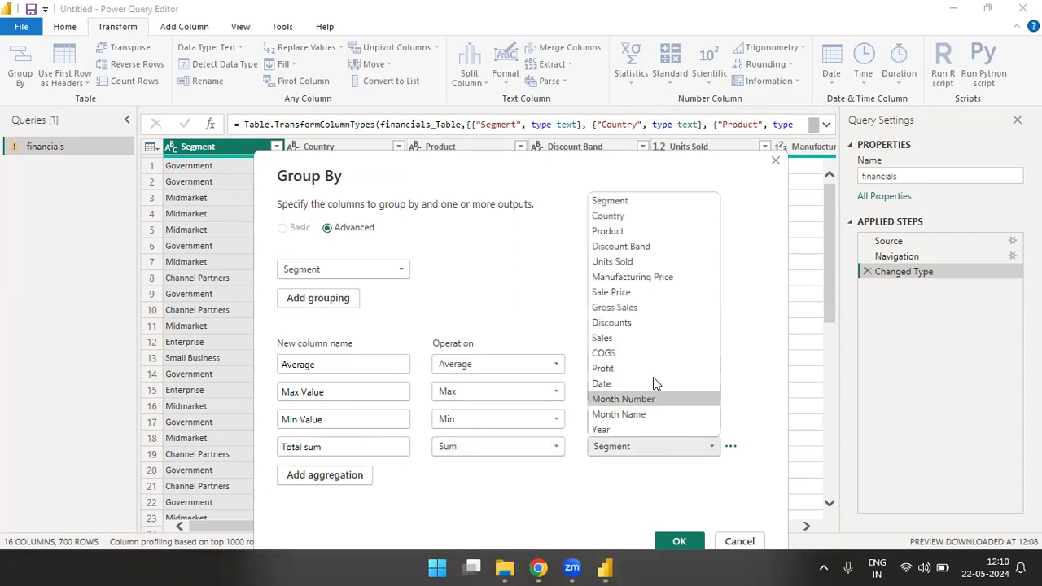
pyautogui.click(606, 338)
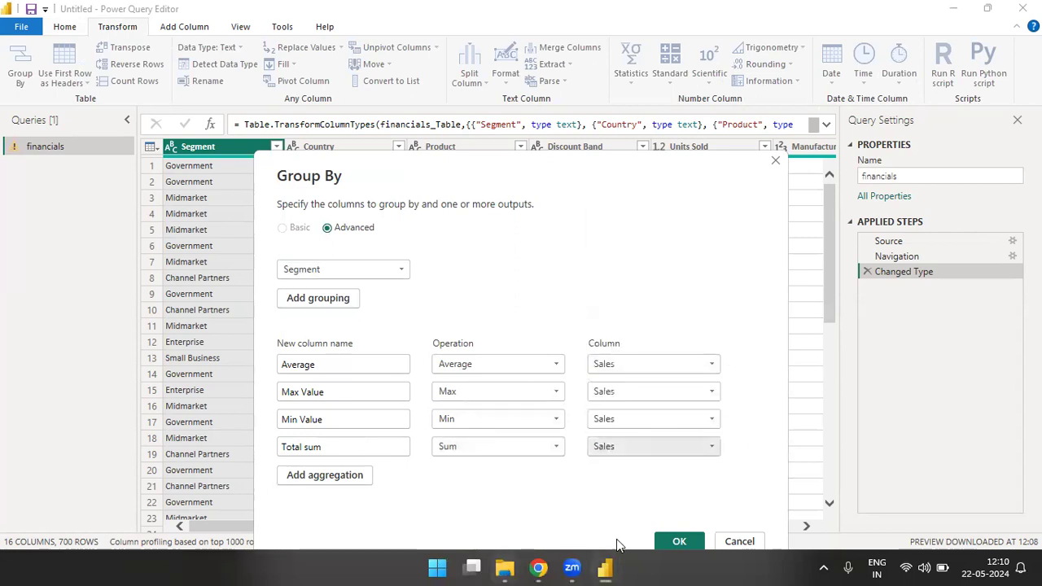
pyautogui.click(676, 542)
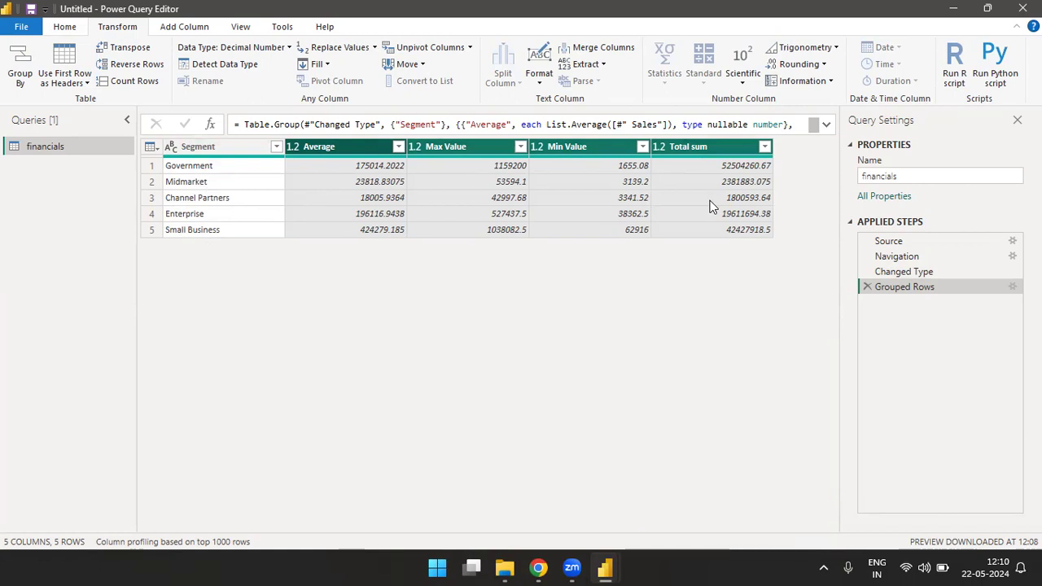
# Step: Remove the Grouped Rows step from the financials query
pyautogui.click(20, 78)
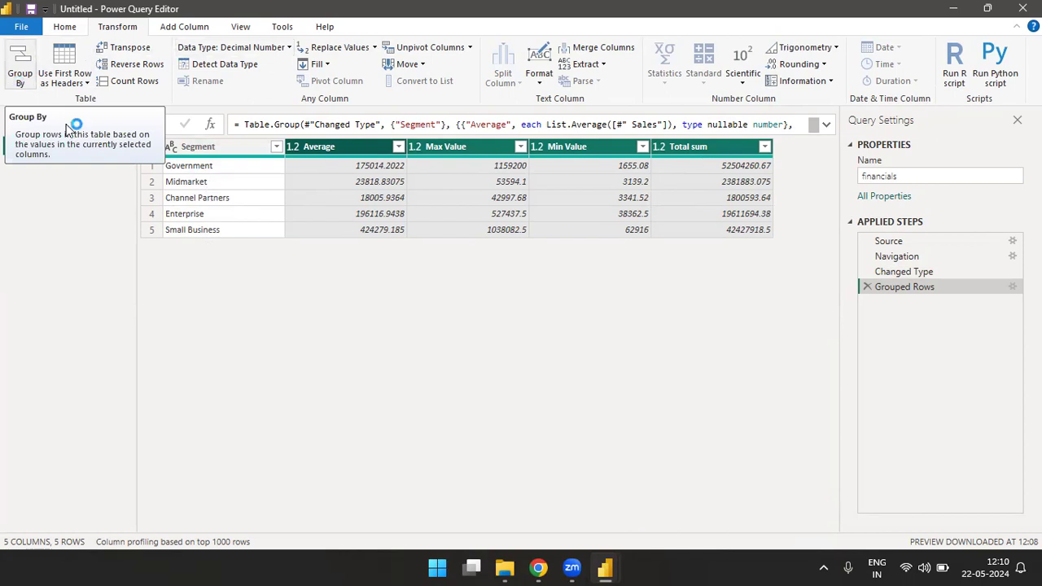
pyautogui.click(867, 288)
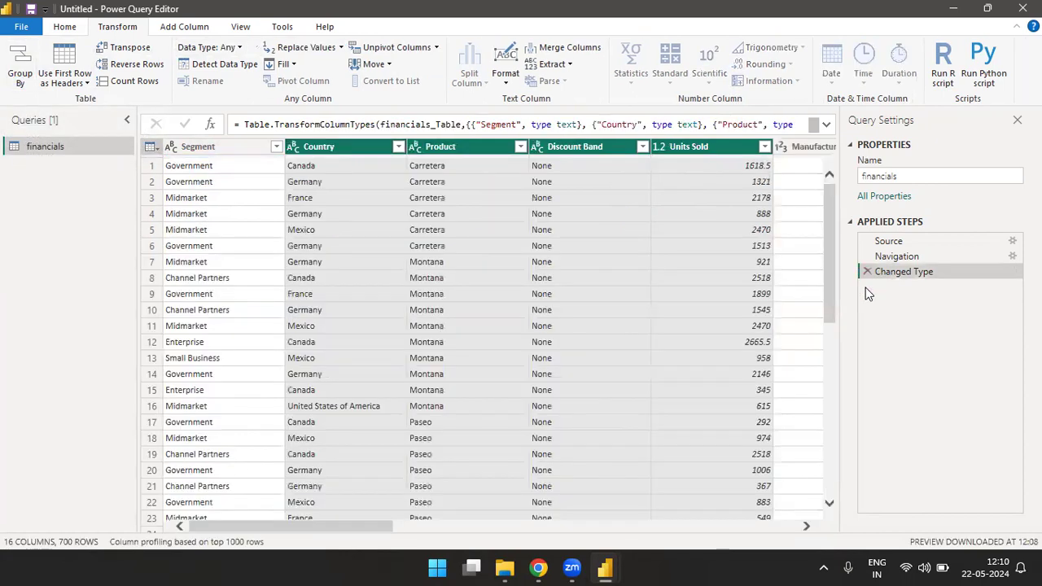
# Step: Transpose the financials table, then transpose the result again to swap rows and columns back
pyautogui.click(82, 84)
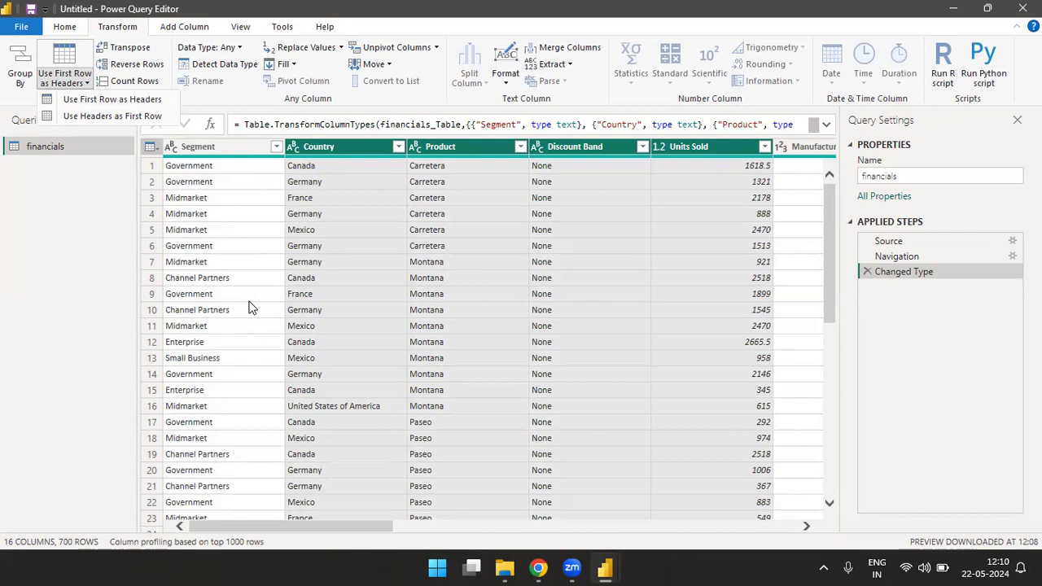
pyautogui.click(118, 51)
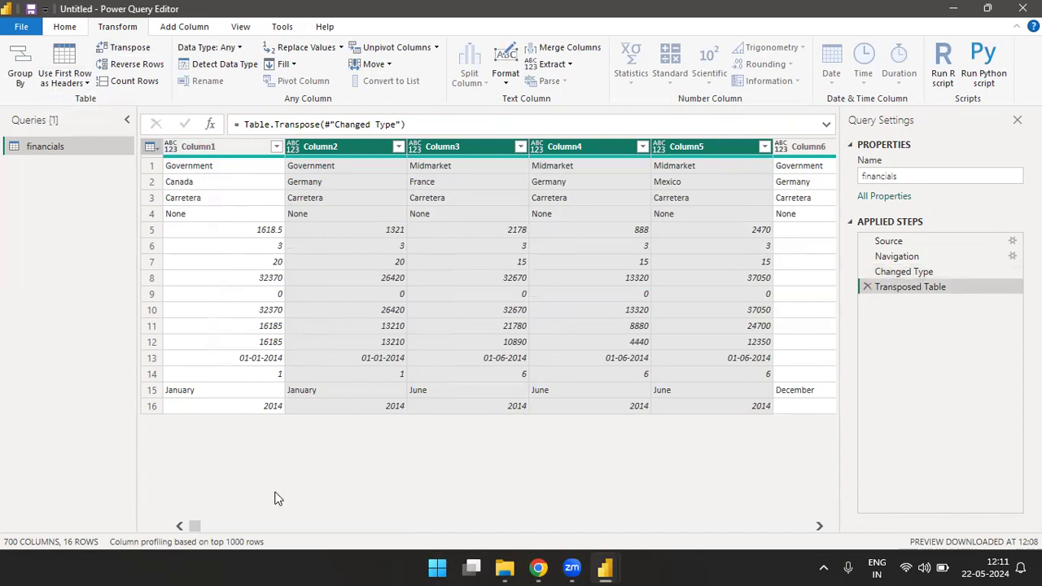
pyautogui.moveTo(194, 528); pyautogui.dragTo(159, 529)
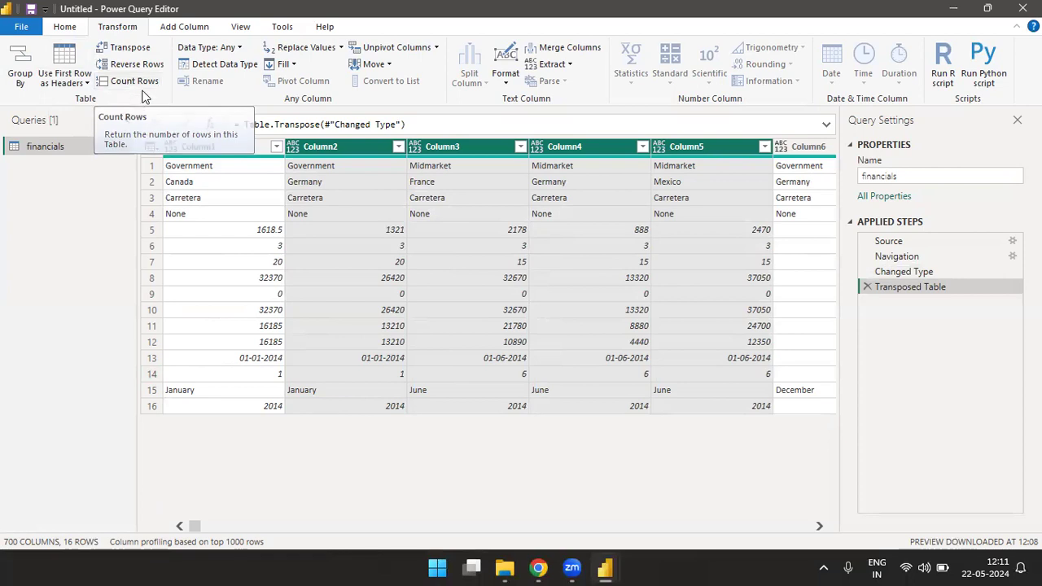
pyautogui.click(130, 50)
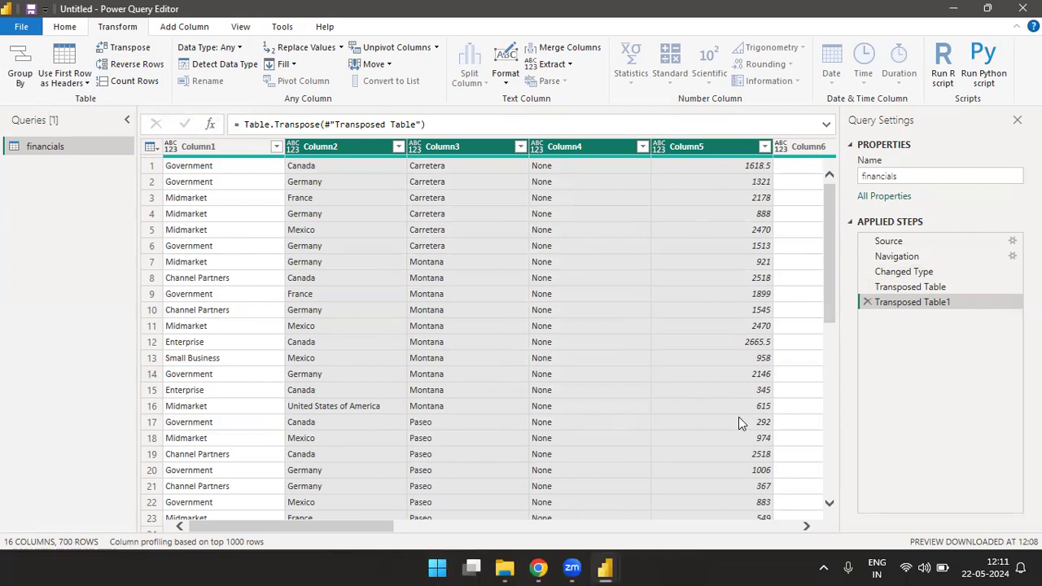
# Step: Remove both transpose steps from the financials query and count the table's rows
pyautogui.click(866, 301)
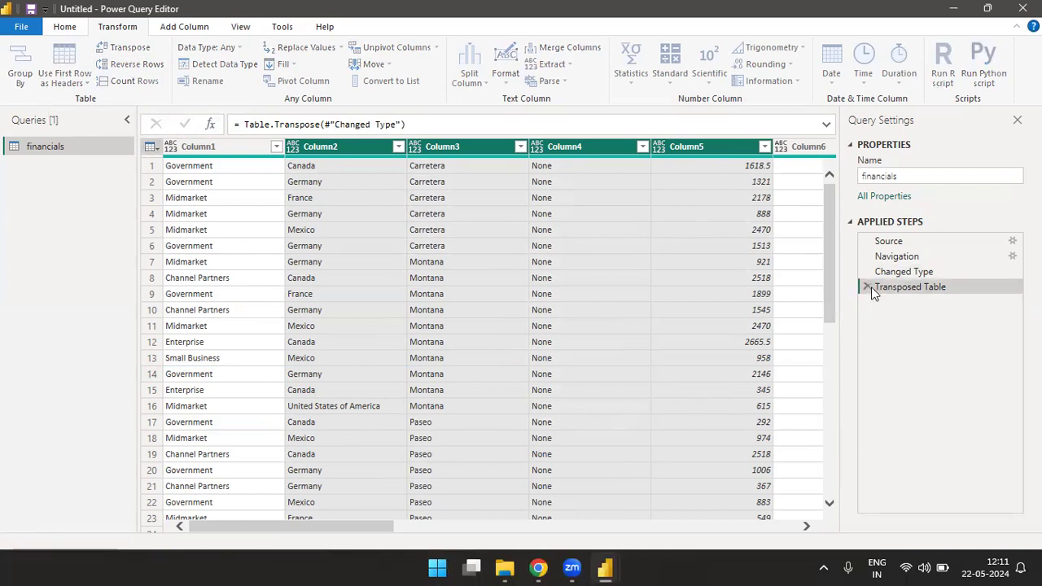
pyautogui.click(868, 287)
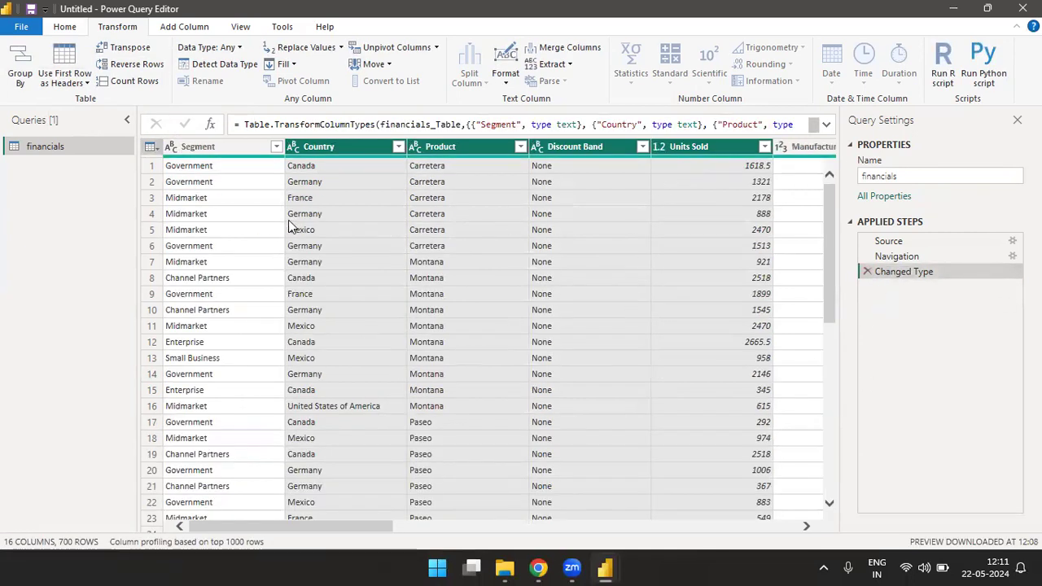
pyautogui.click(131, 82)
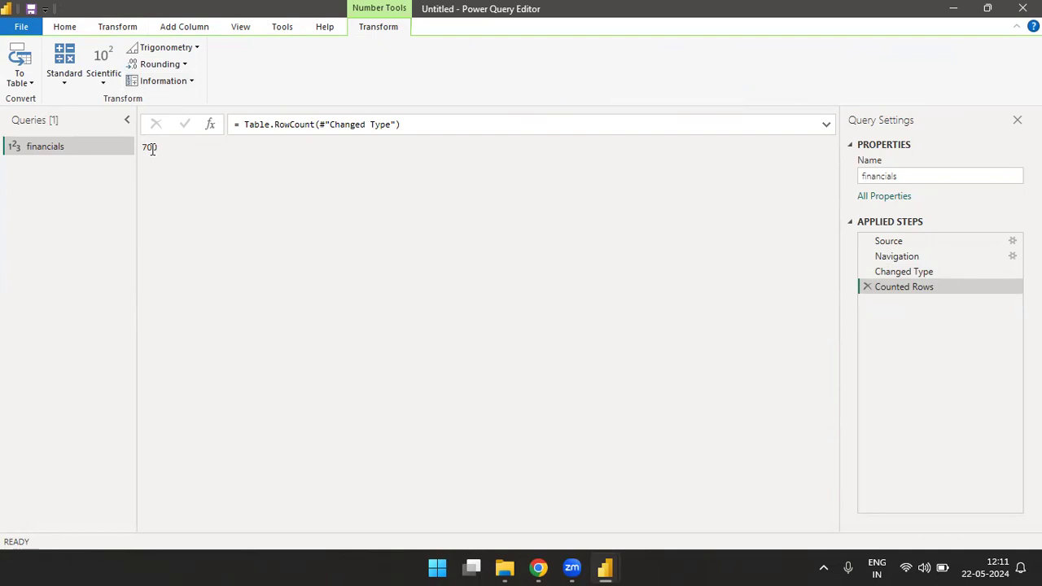
# Step: Remove the Counted Rows step from the financials query
pyautogui.click(866, 286)
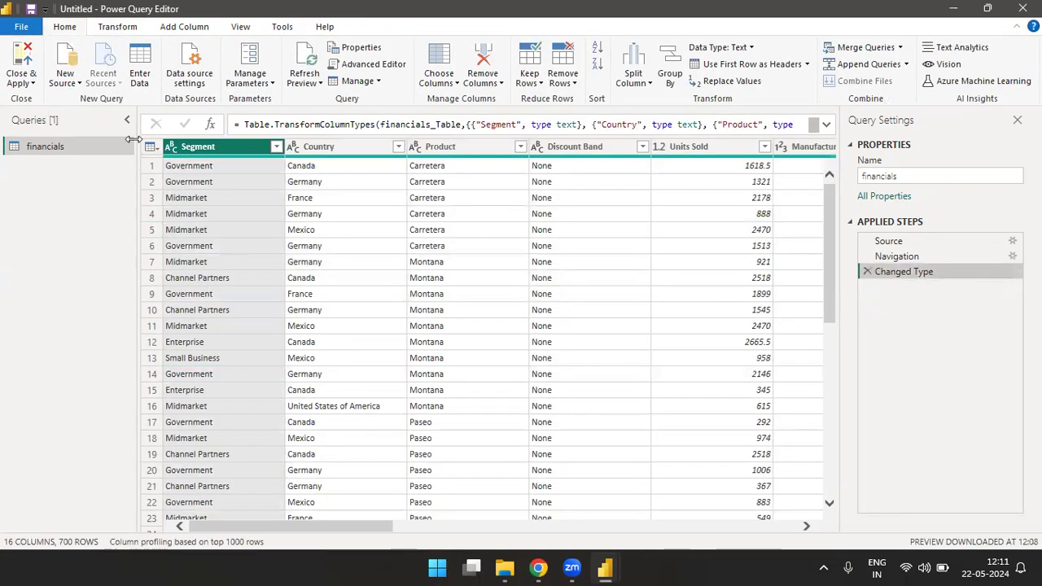
pyautogui.click(118, 31)
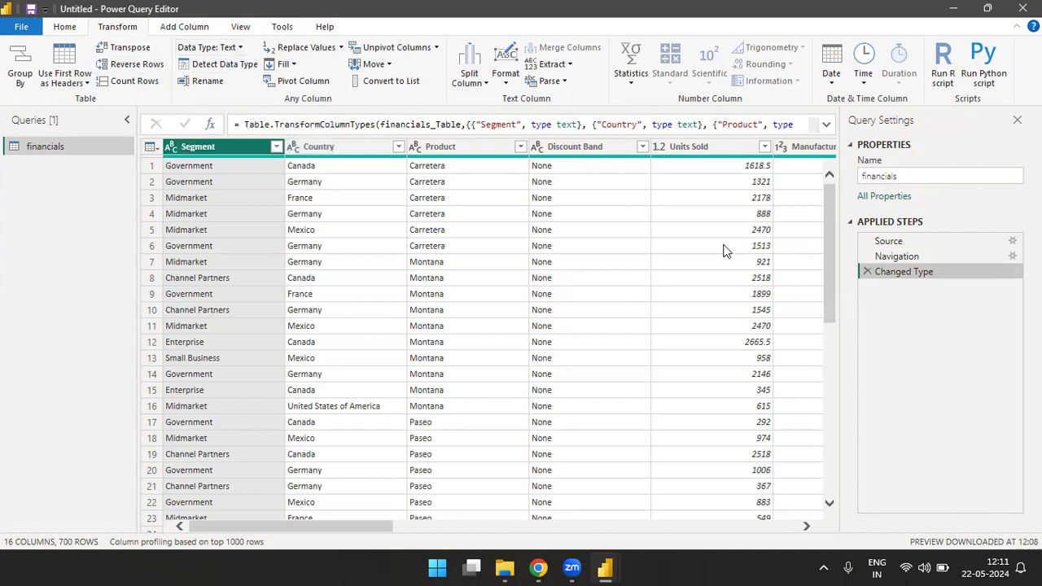
# Step: Change the Manufacturing Price column's data type to Text, replacing the current conversion, and detect the column's data type automatically
pyautogui.moveTo(354, 529); pyautogui.dragTo(486, 525)
pyautogui.click(416, 147)
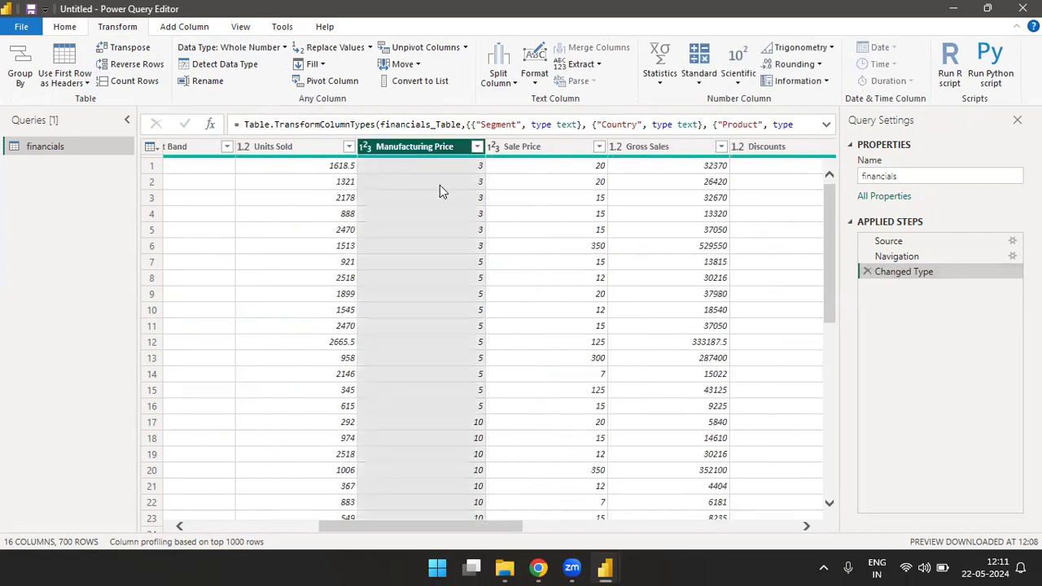
pyautogui.click(285, 47)
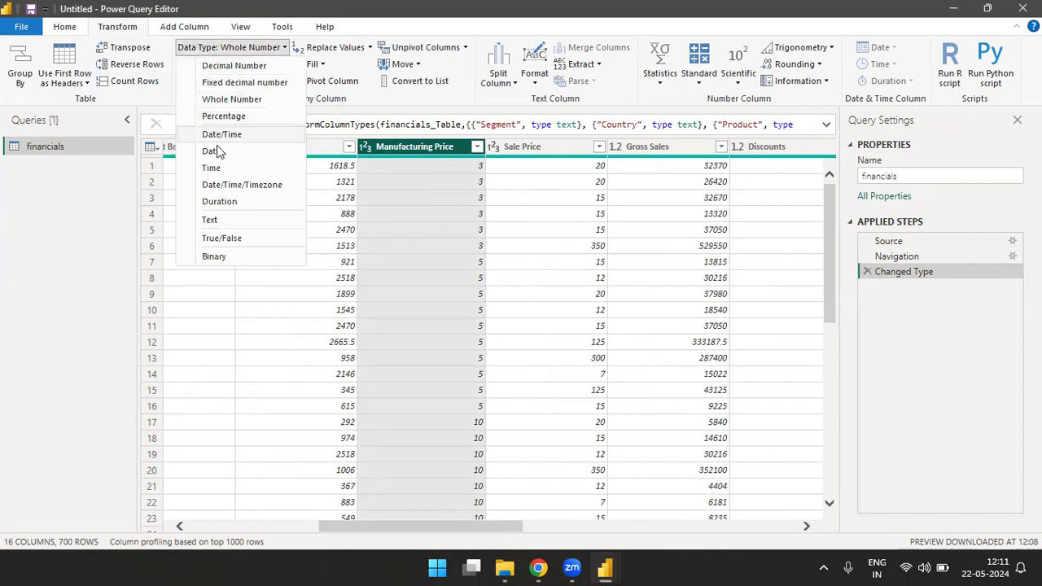
pyautogui.click(208, 219)
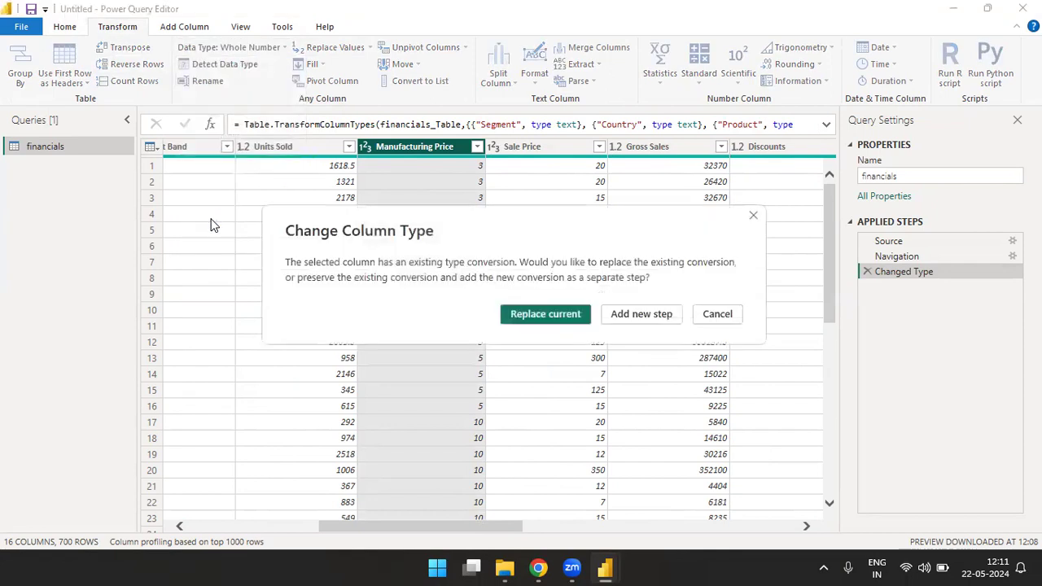
pyautogui.click(557, 316)
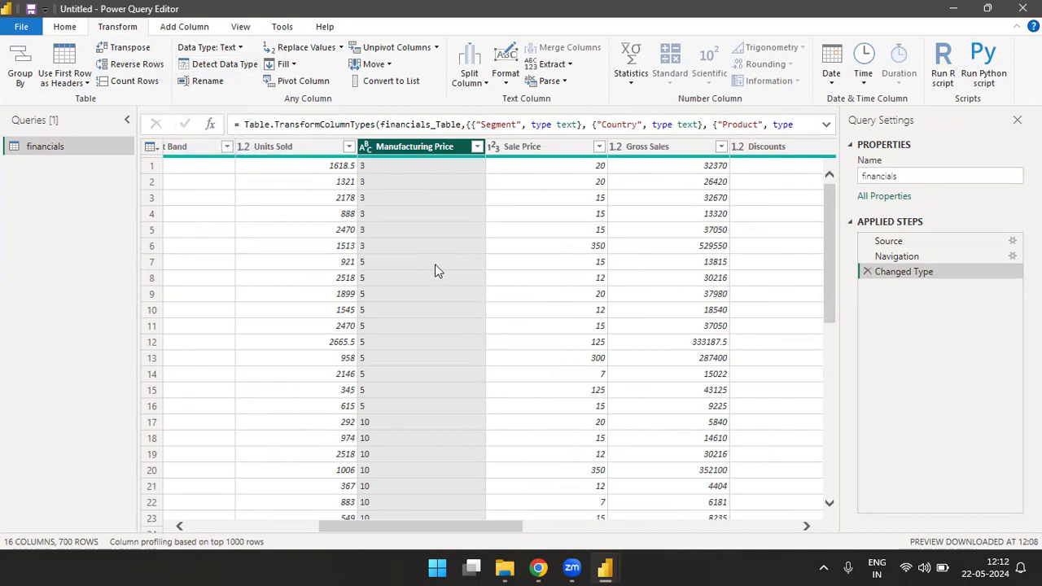
pyautogui.click(221, 65)
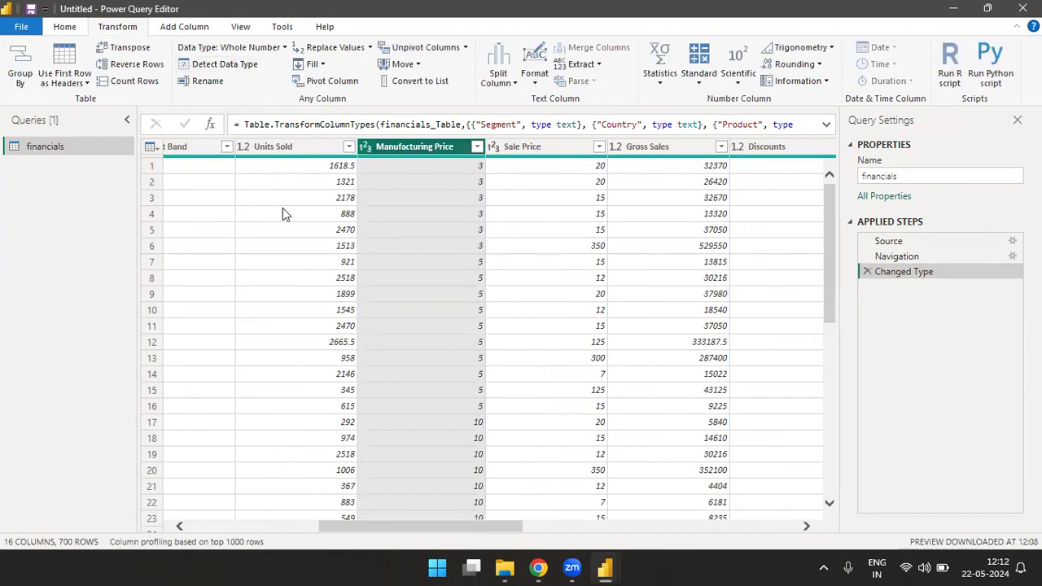
pyautogui.click(208, 80)
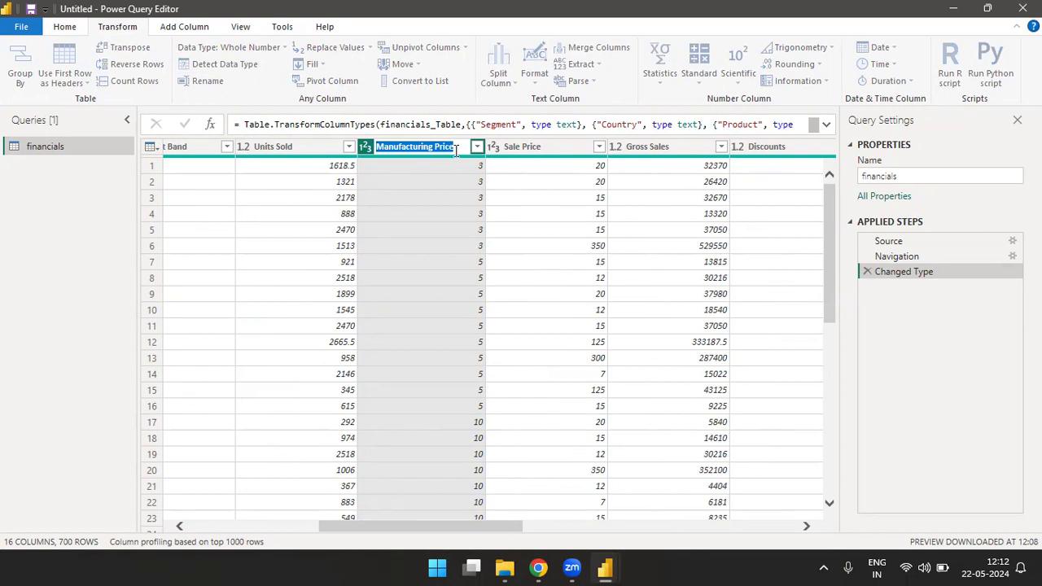
pyautogui.press('Return')
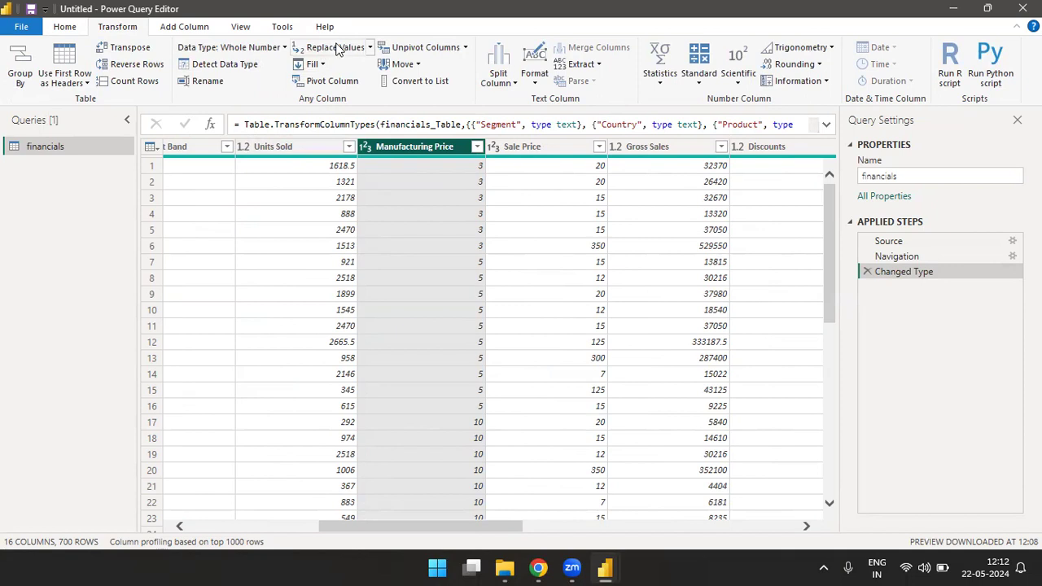
pyautogui.click(360, 51)
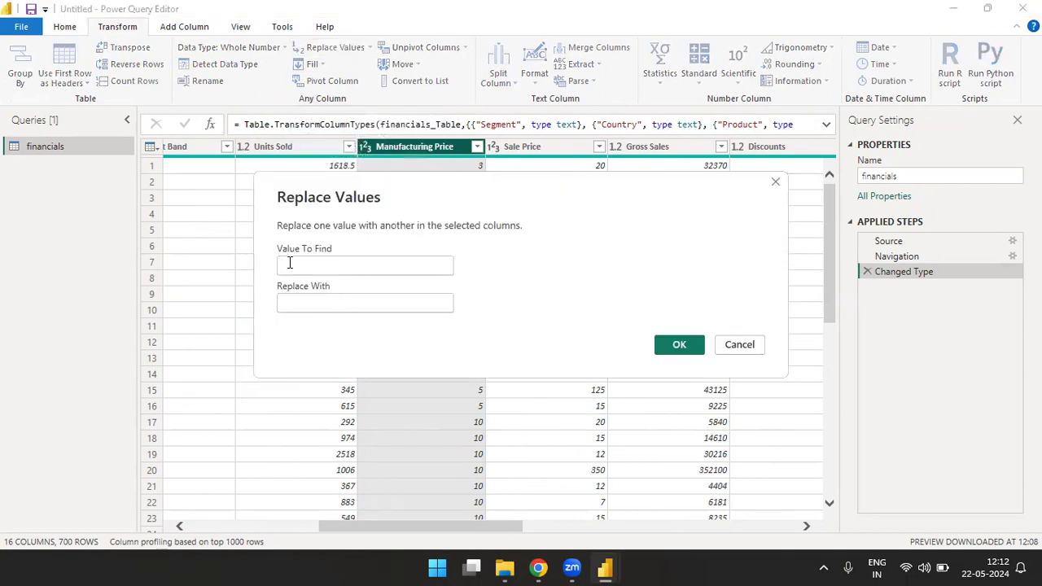
pyautogui.click(301, 301)
pyautogui.click(682, 346)
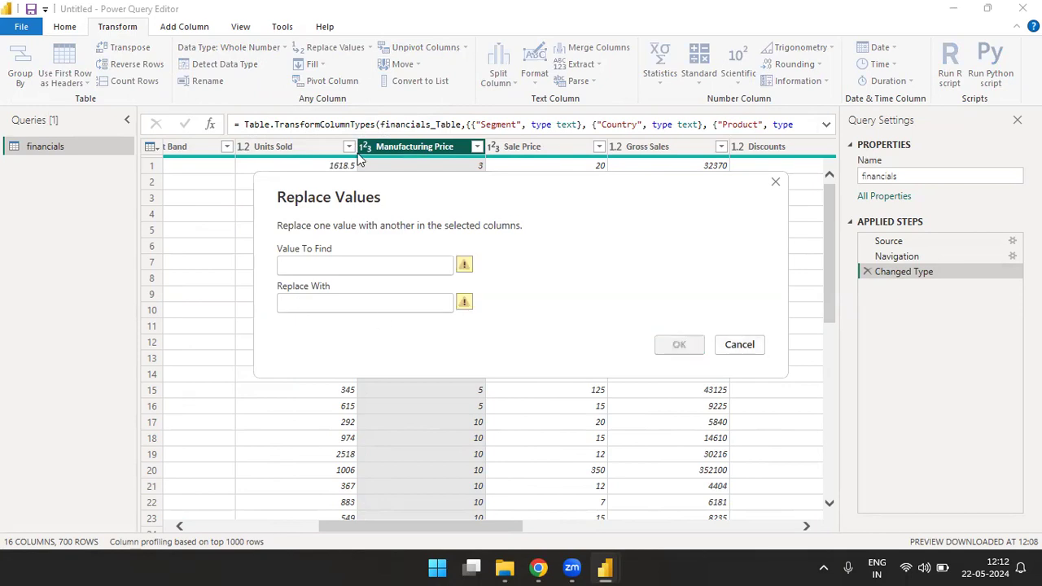
pyautogui.click(737, 348)
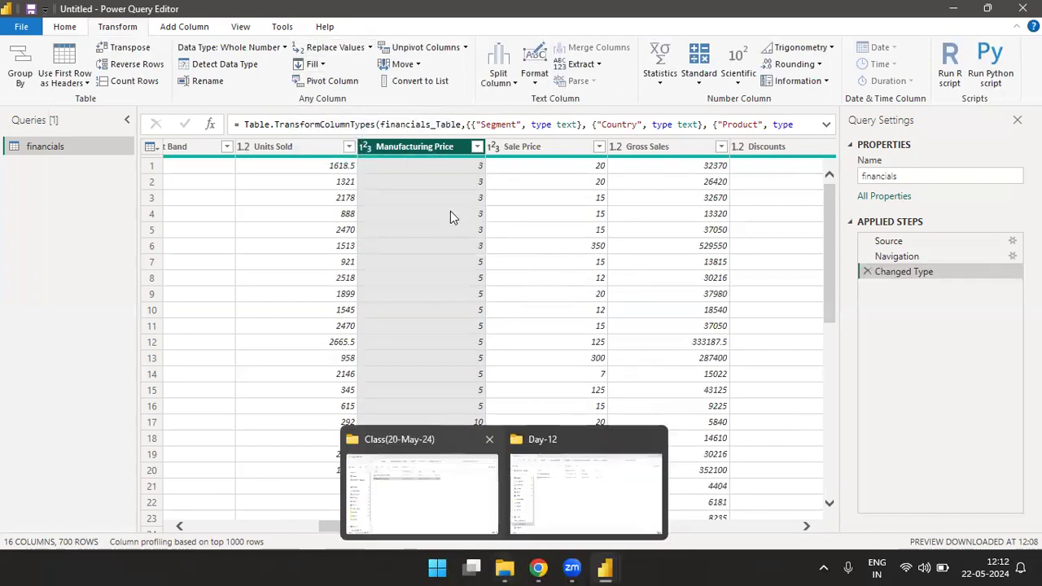
# Step: Start a manually entered table with a first column named Department ID and enter 1 in its first row
pyautogui.click(66, 27)
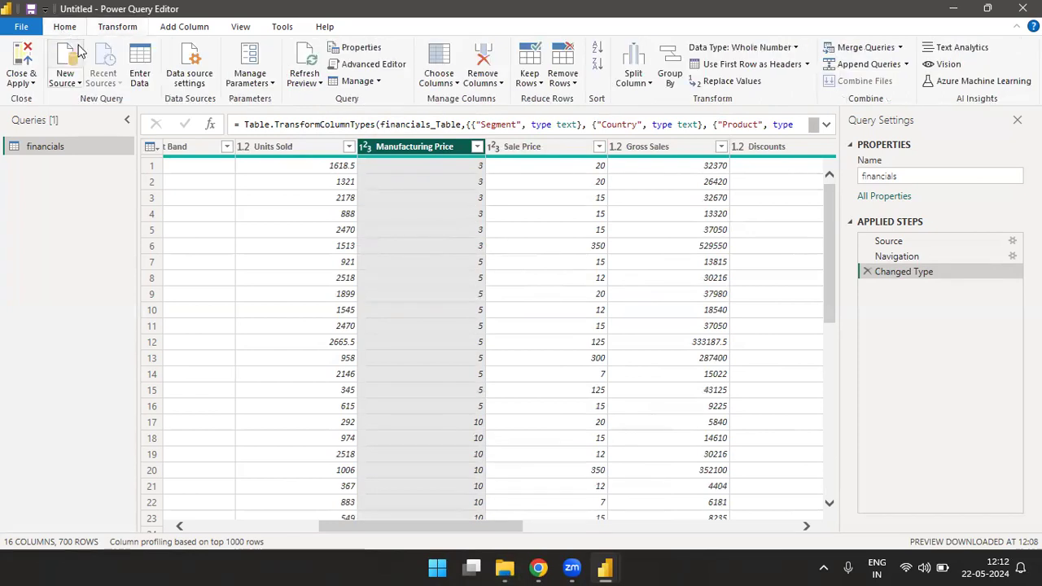
pyautogui.click(139, 74)
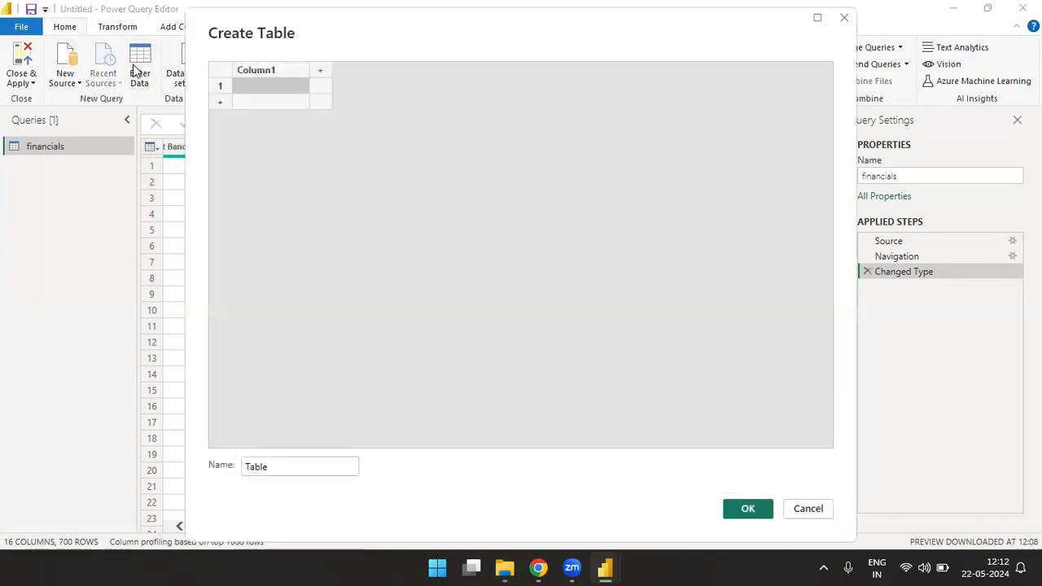
pyautogui.write('Sr No')
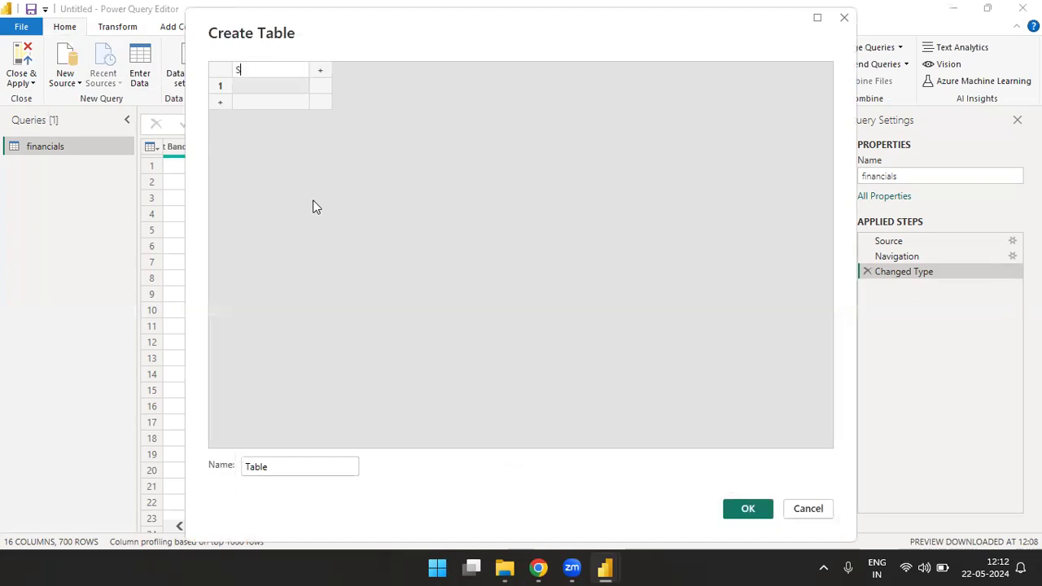
pyautogui.press('Return')
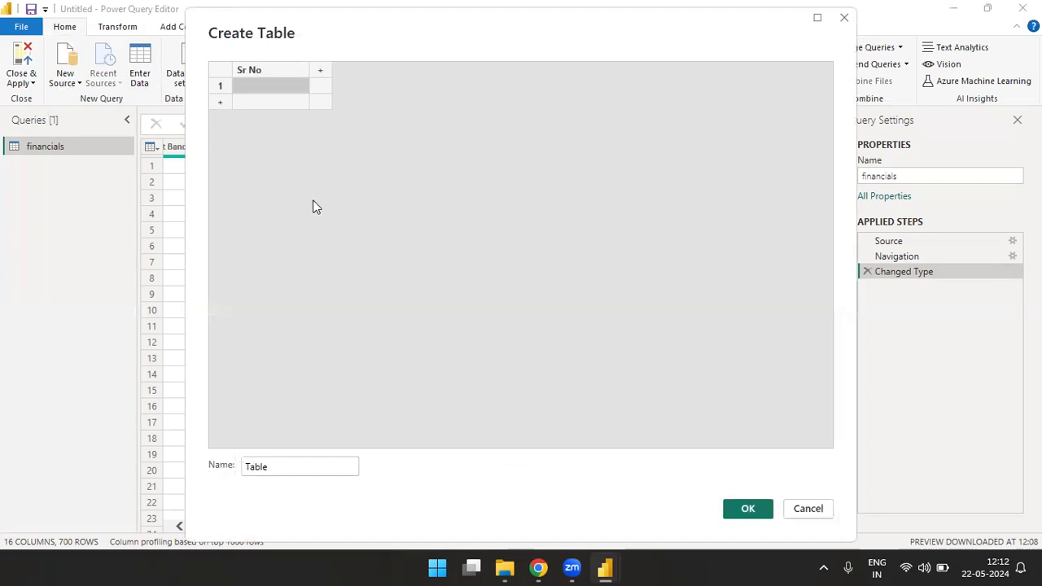
pyautogui.press('Up')
pyautogui.write('Depa')
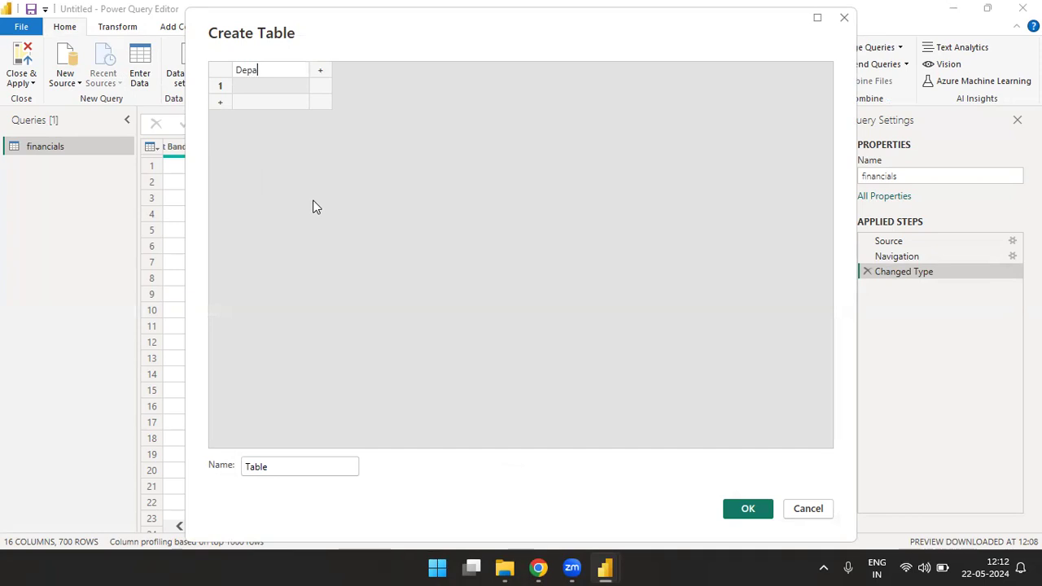
pyautogui.write('rtment ID')
pyautogui.press('Return')
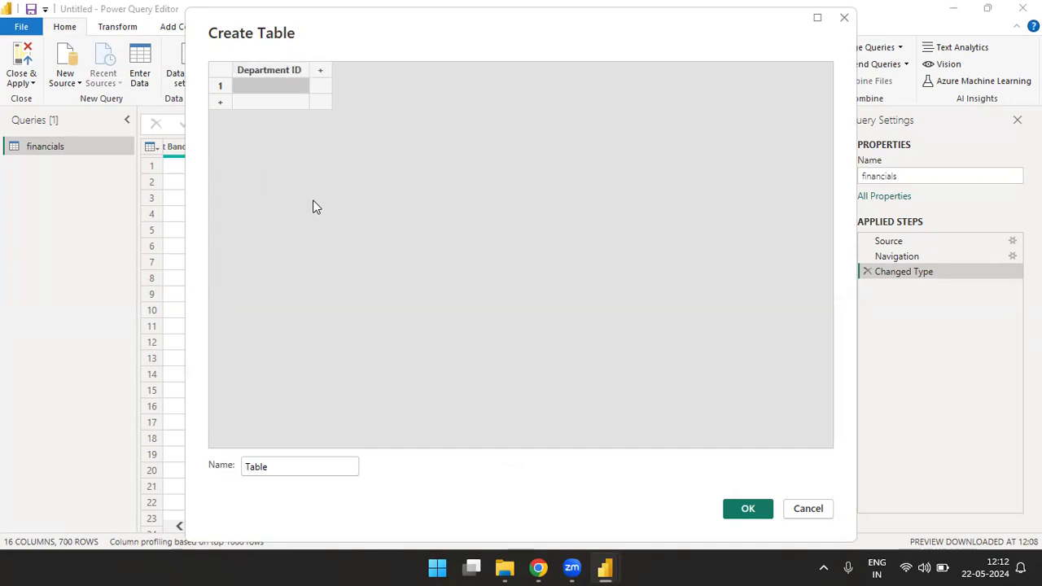
pyautogui.write('1')
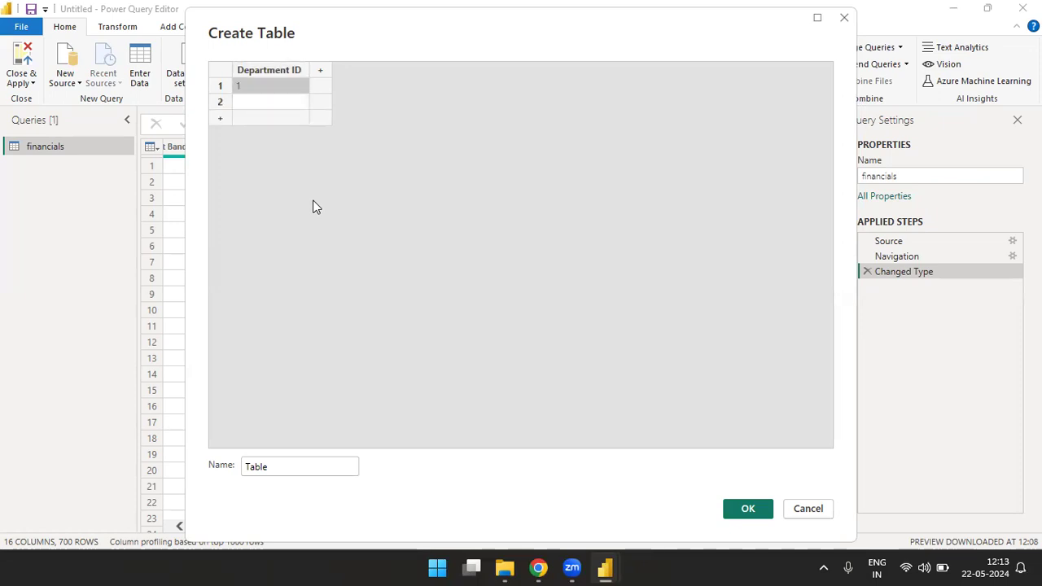
# Step: Add a second column named Department Name to the new table
pyautogui.press('Tab')
pyautogui.write('Depa')
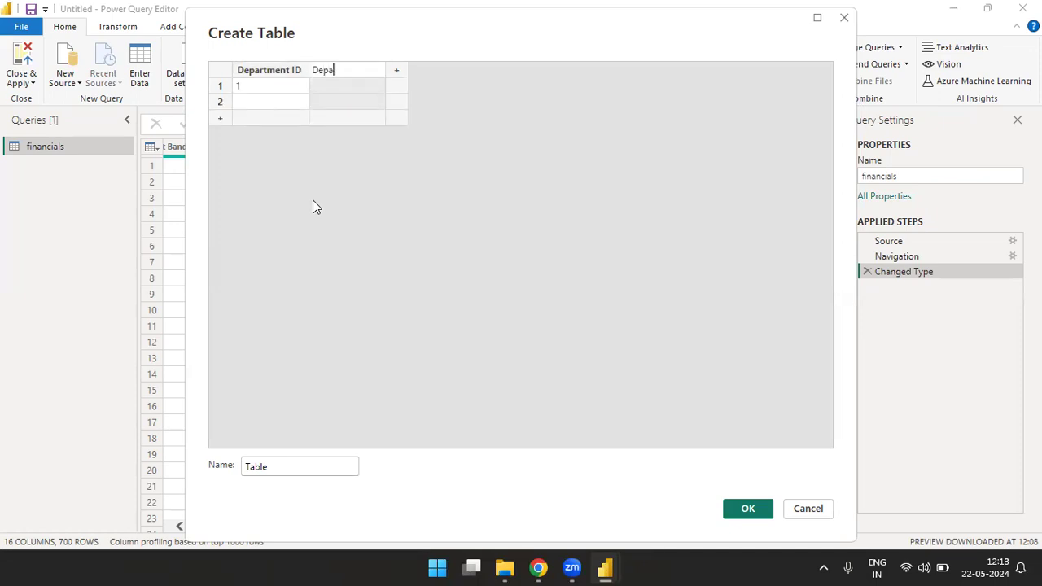
pyautogui.write('rtment Name')
pyautogui.press('Return')
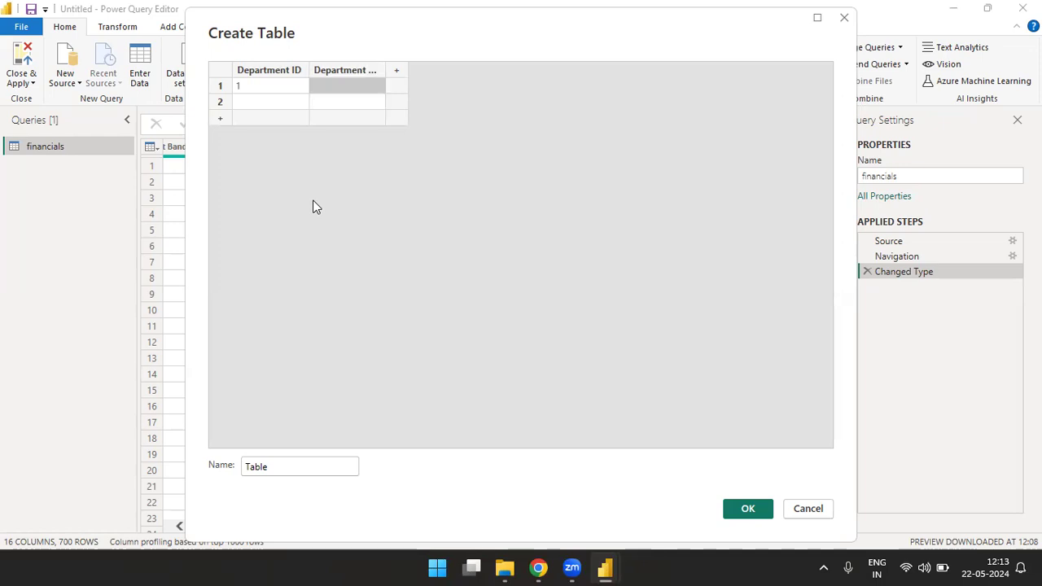
# Step: Enter HR and Admin in the first two rows of the Department Name column
pyautogui.write('HR')
pyautogui.press('Return')
pyautogui.write('ADmin')
pyautogui.press('BackSpace')
pyautogui.press('BackSpace')
pyautogui.press('BackSpace')
pyautogui.press('BackSpace')
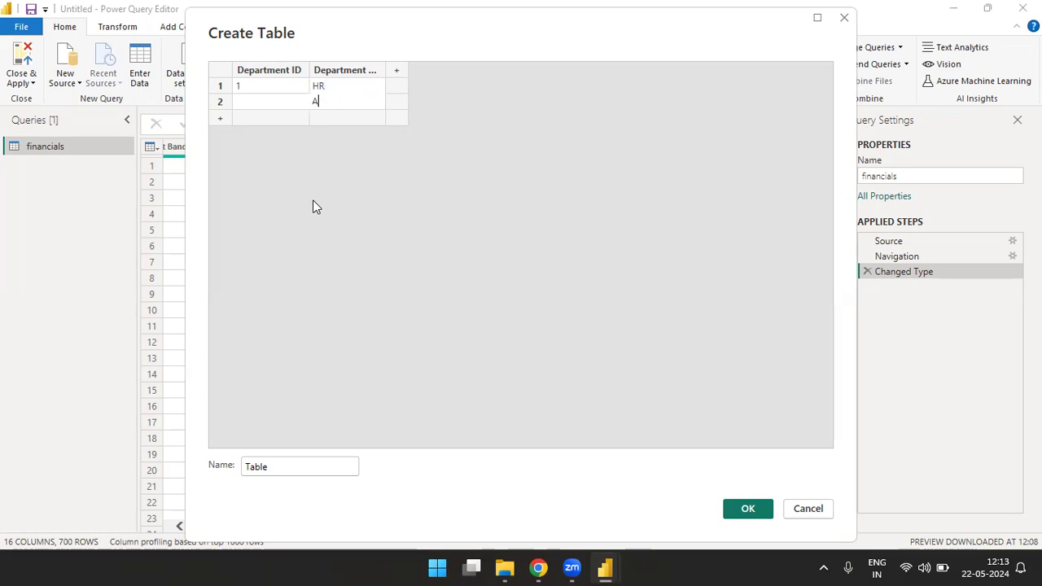
pyautogui.write('dmin')
pyautogui.press('Return')
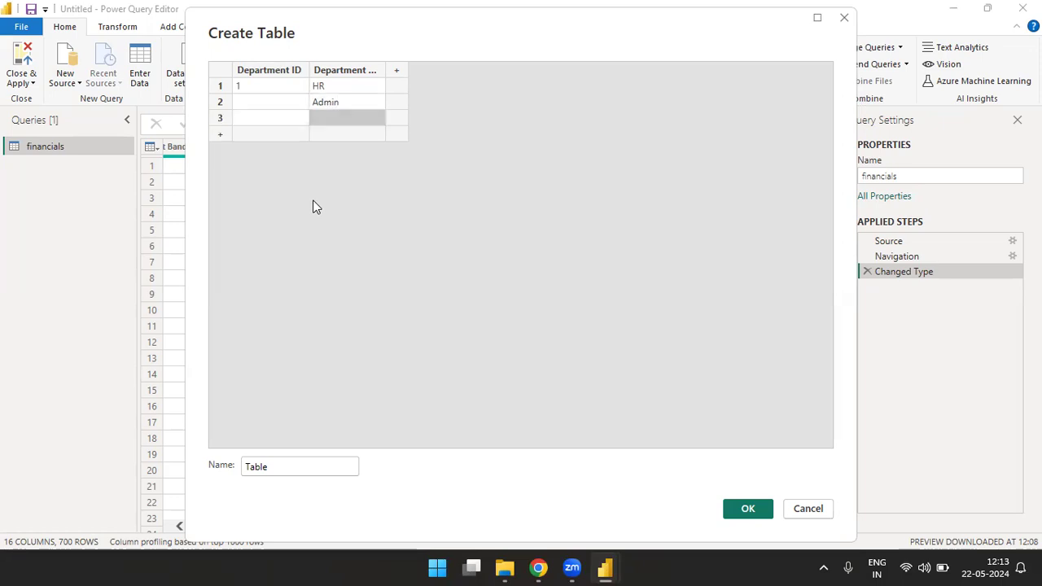
# Step: Rename the new table's second column as Employee name
pyautogui.press('Up')
pyautogui.press('Up')
pyautogui.press('Up')
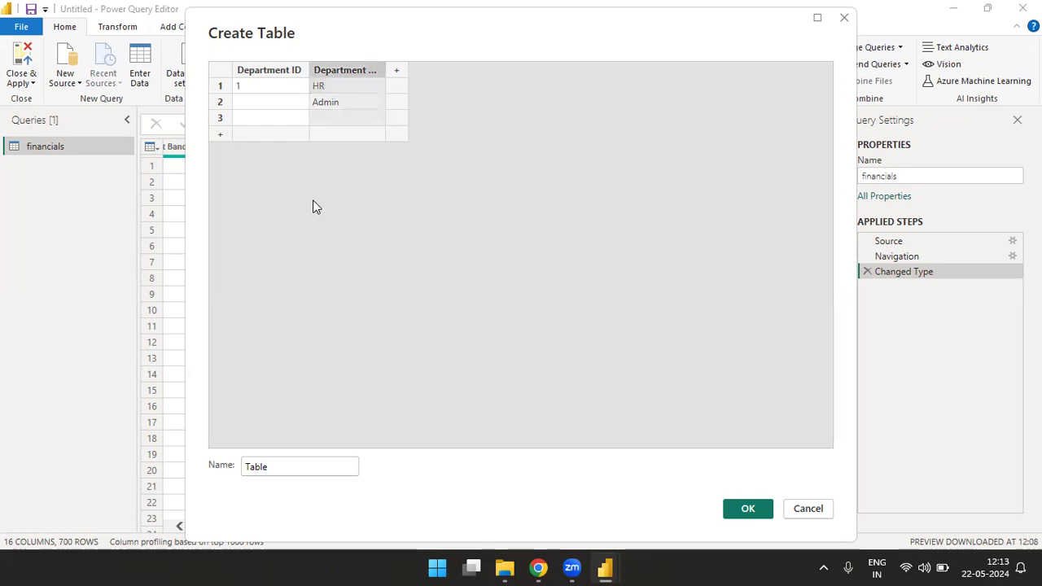
pyautogui.press('Left')
pyautogui.press('Right')
pyautogui.press('F2')
pyautogui.press('End')
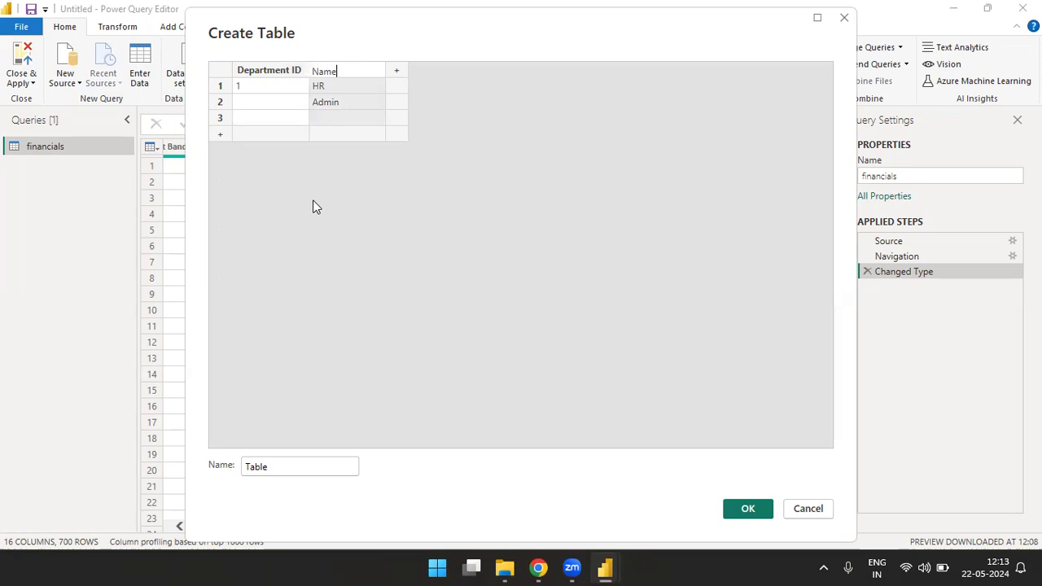
pyautogui.press('BackSpace')
pyautogui.press('BackSpace')
pyautogui.press('BackSpace')
pyautogui.press('BackSpace')
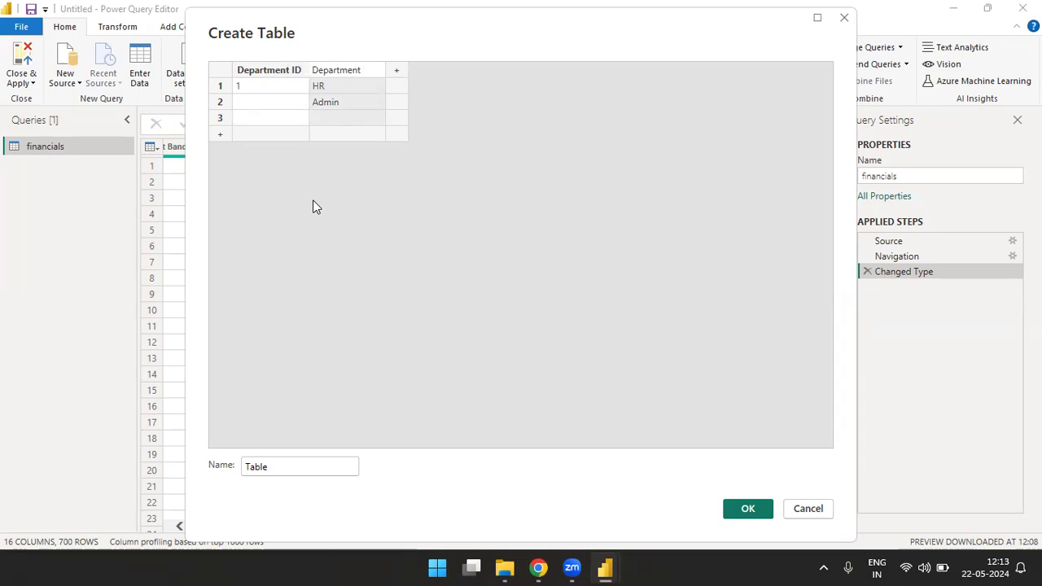
pyautogui.press('BackSpace')
pyautogui.press('BackSpace')
pyautogui.press('BackSpace')
pyautogui.press('BackSpace')
pyautogui.press('BackSpace')
pyautogui.press('BackSpace')
pyautogui.press('BackSpace')
pyautogui.press('BackSpace')
pyautogui.press('BackSpace')
pyautogui.press('BackSpace')
pyautogui.write('EmpLoyee')
pyautogui.press('BackSpace')
pyautogui.press('BackSpace')
pyautogui.press('BackSpace')
pyautogui.press('BackSpace')
pyautogui.press('BackSpace')
pyautogui.write('loyee name')
pyautogui.press('Return')
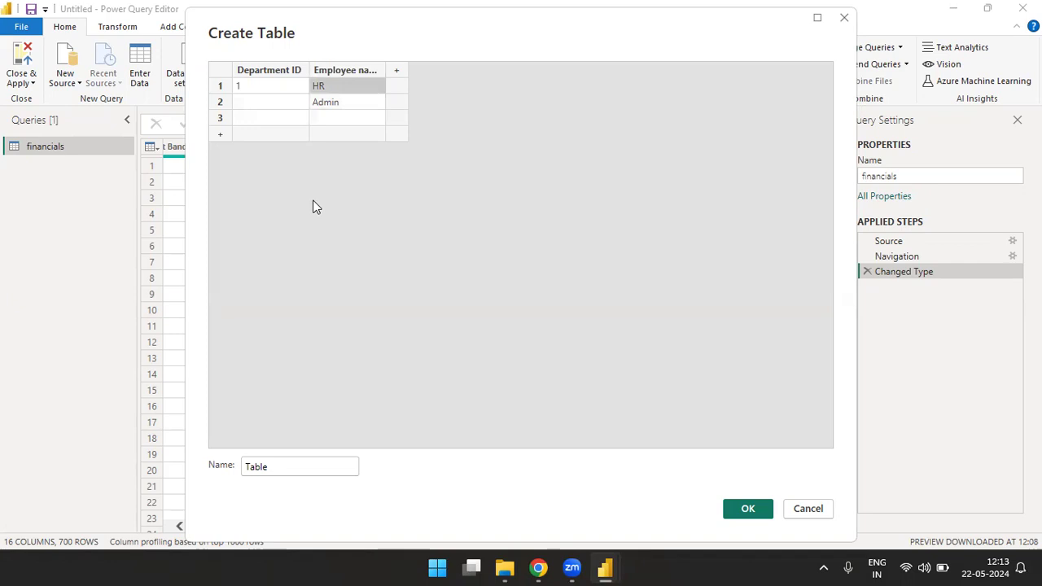
# Step: Fill the first six rows of the Employee name column with one employee's first name each
pyautogui.write('Anuj')
pyautogui.press('Return')
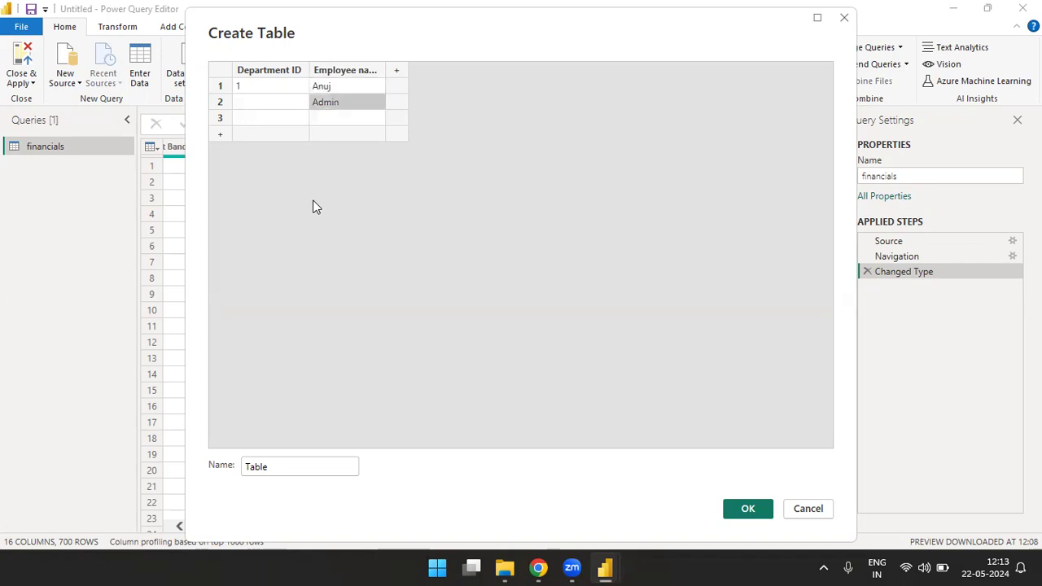
pyautogui.write('Kamal')
pyautogui.press('Return')
pyautogui.write('Komal')
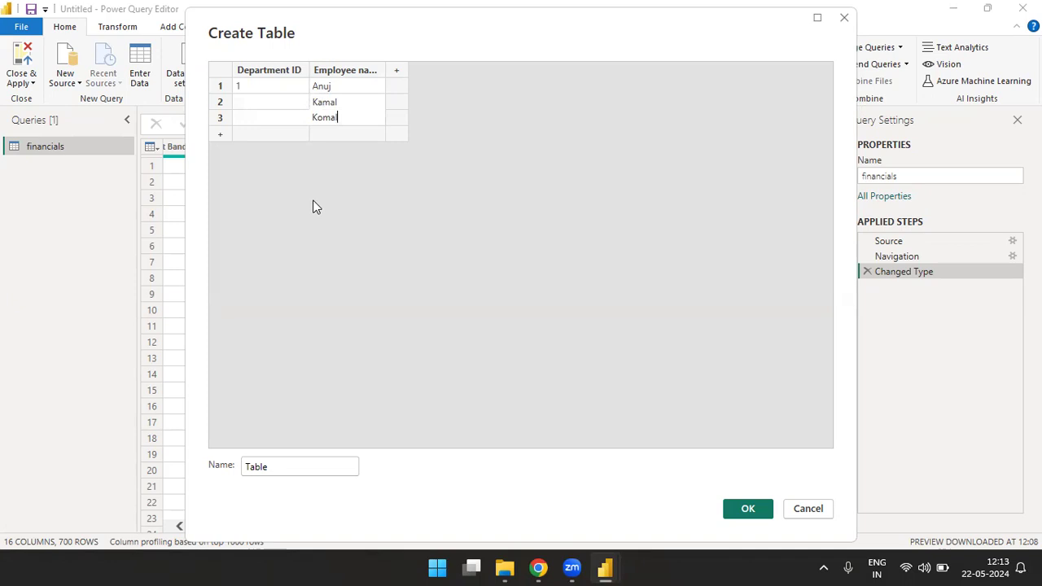
pyautogui.press('Return')
pyautogui.write('namita')
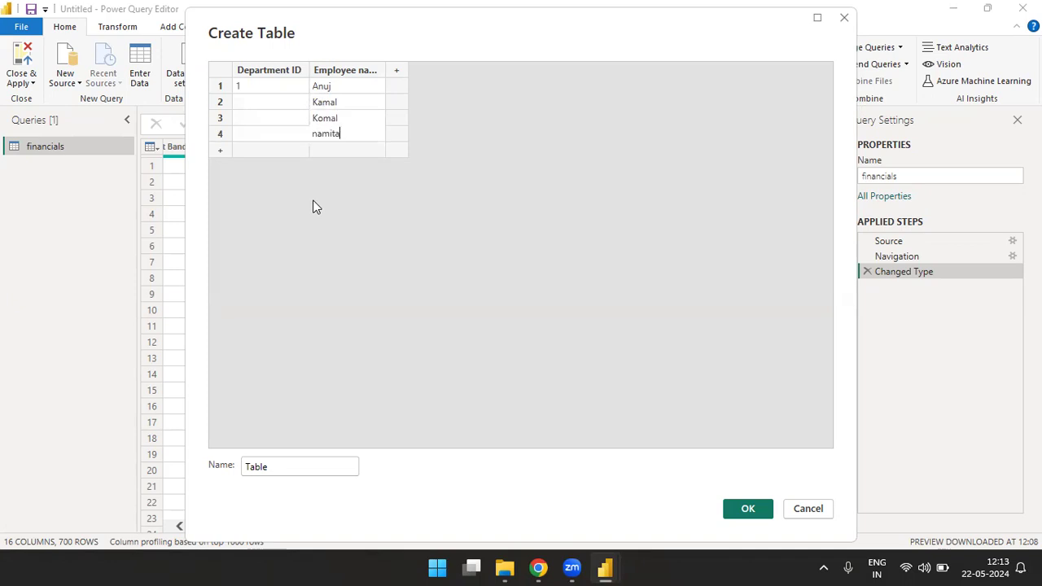
pyautogui.press('Return')
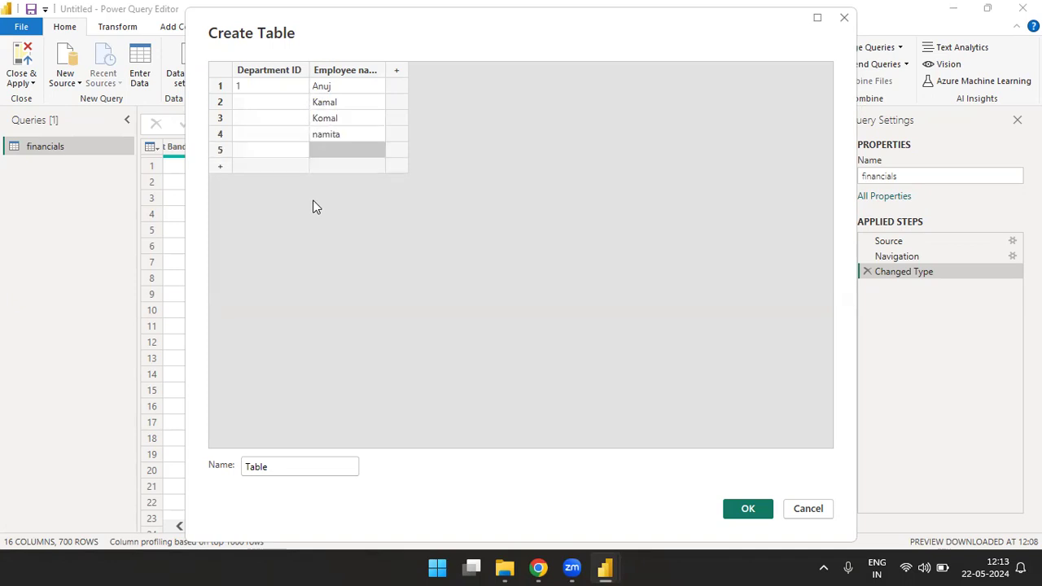
pyautogui.write('Sunita')
pyautogui.press('Return')
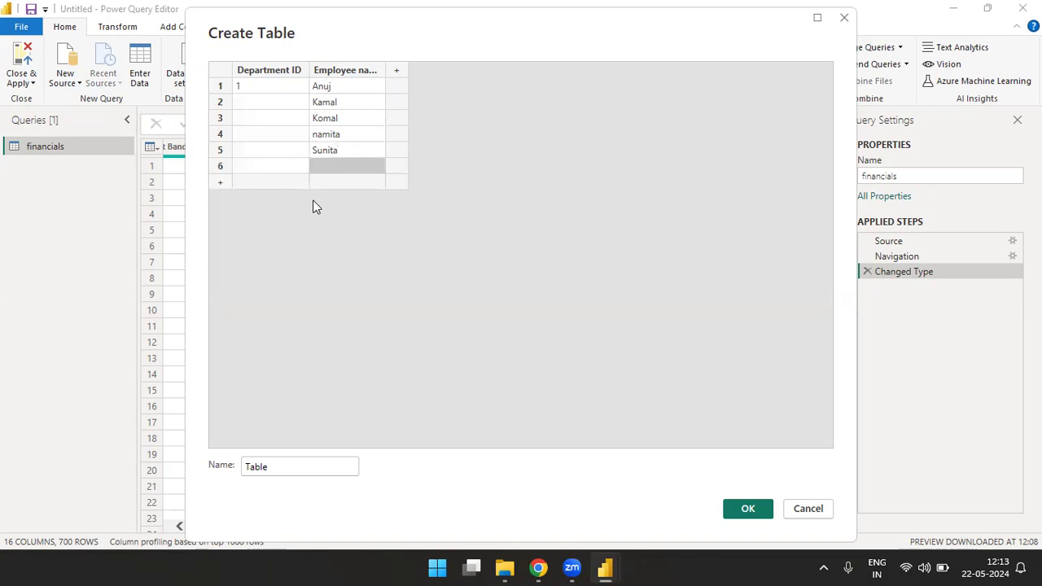
pyautogui.write('jatin')
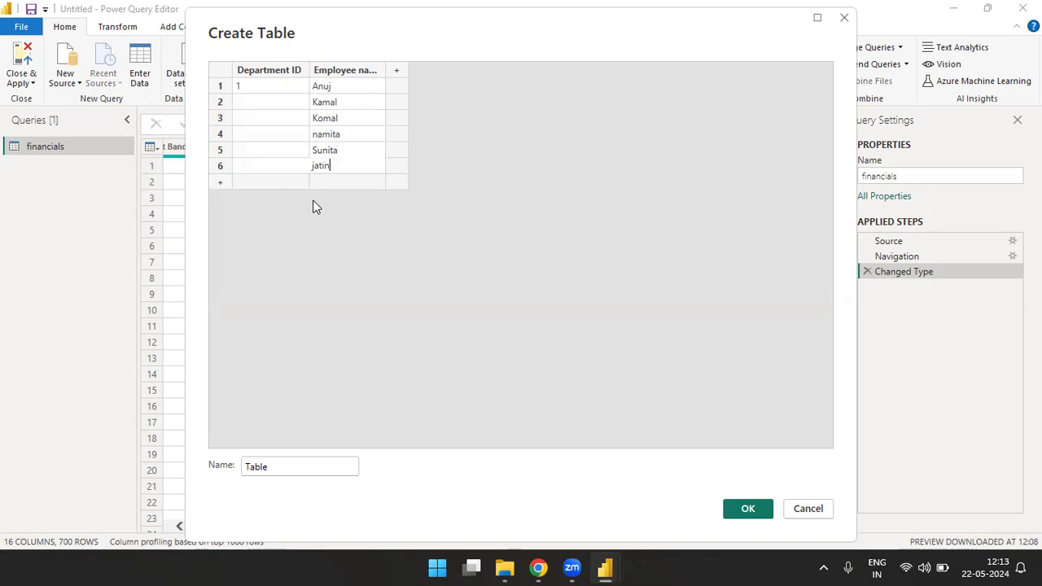
pyautogui.press('Return')
# Step: Enter 2 as the Department ID in the table's seventh row
pyautogui.press('Left')
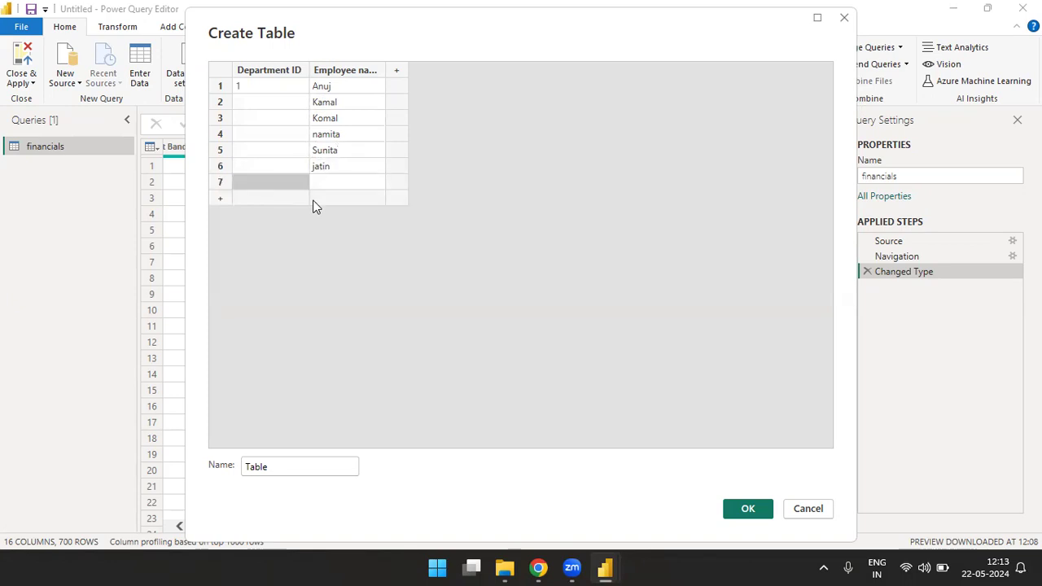
pyautogui.write('2')
pyautogui.press('Tab')
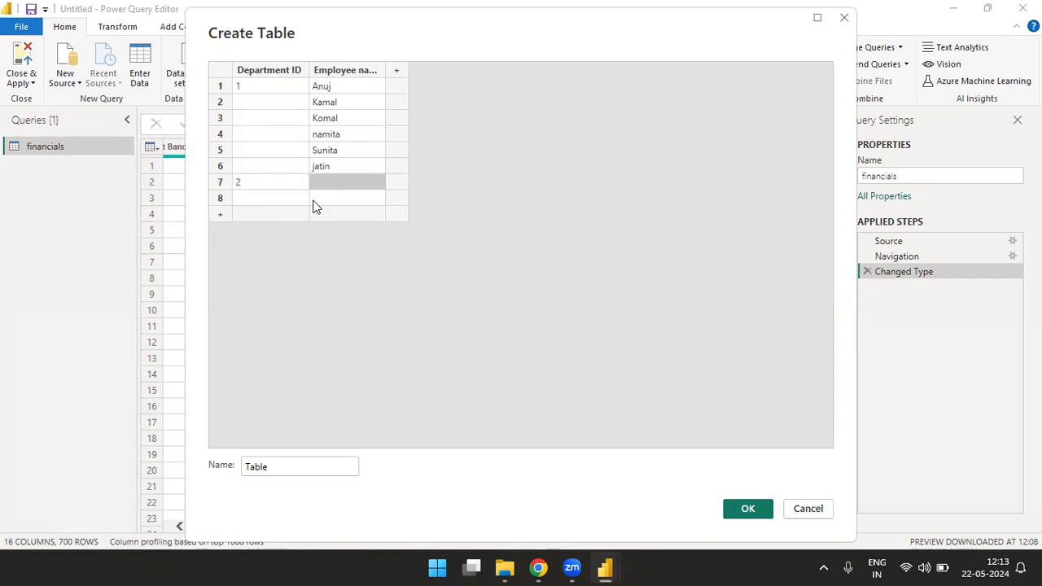
# Step: Fill rows 7 to 12 of the Employee name column with one employee's first name each
pyautogui.write('Deepak')
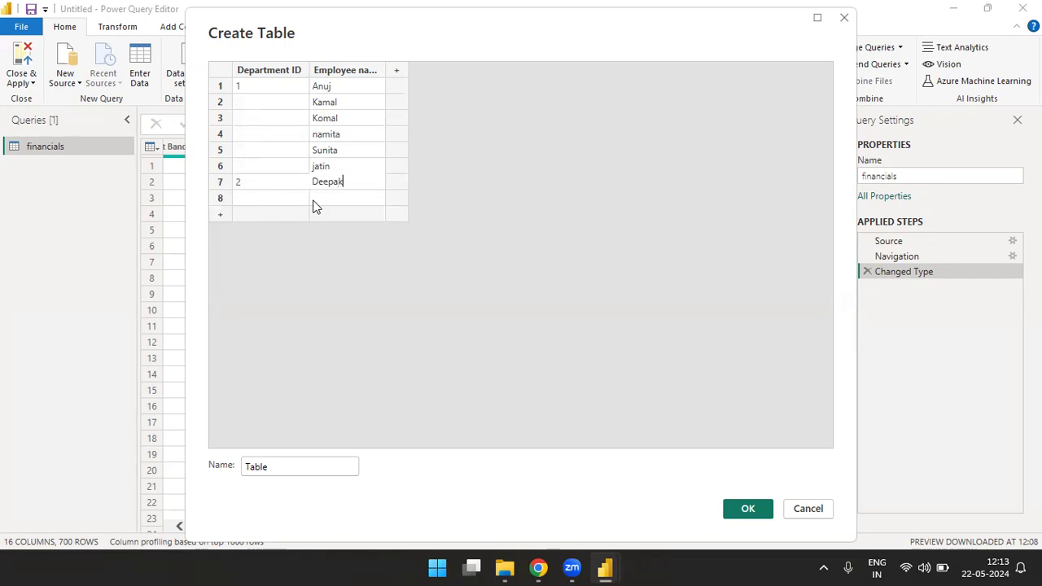
pyautogui.press('Return')
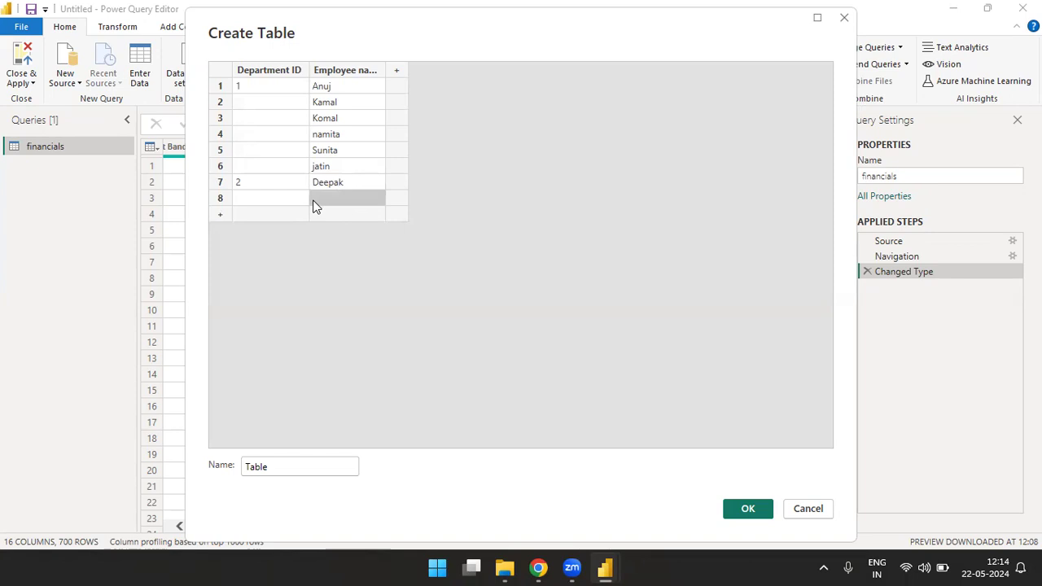
pyautogui.write('Rahul')
pyautogui.press('Return')
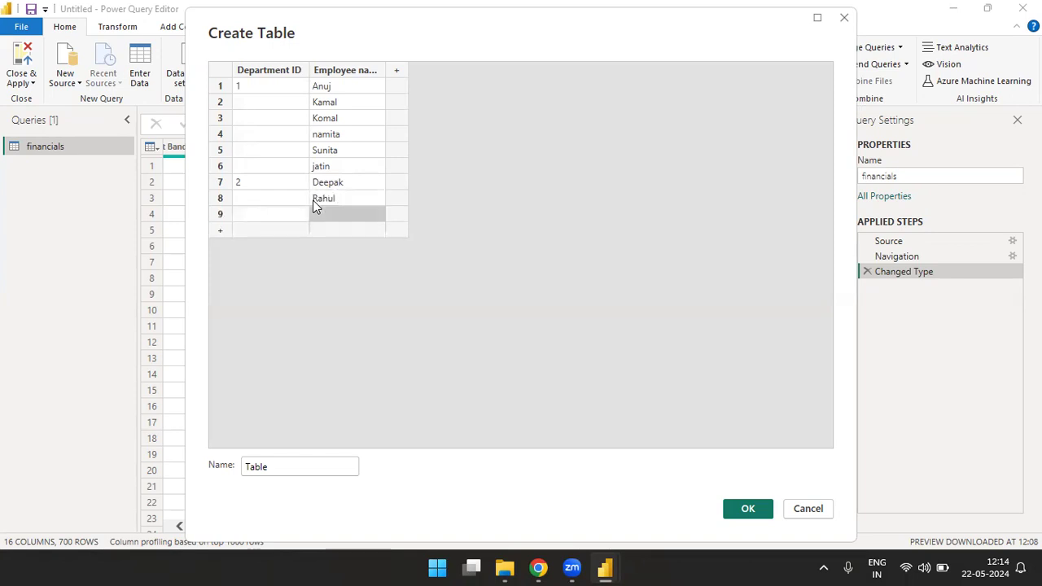
pyautogui.write('Rajatt')
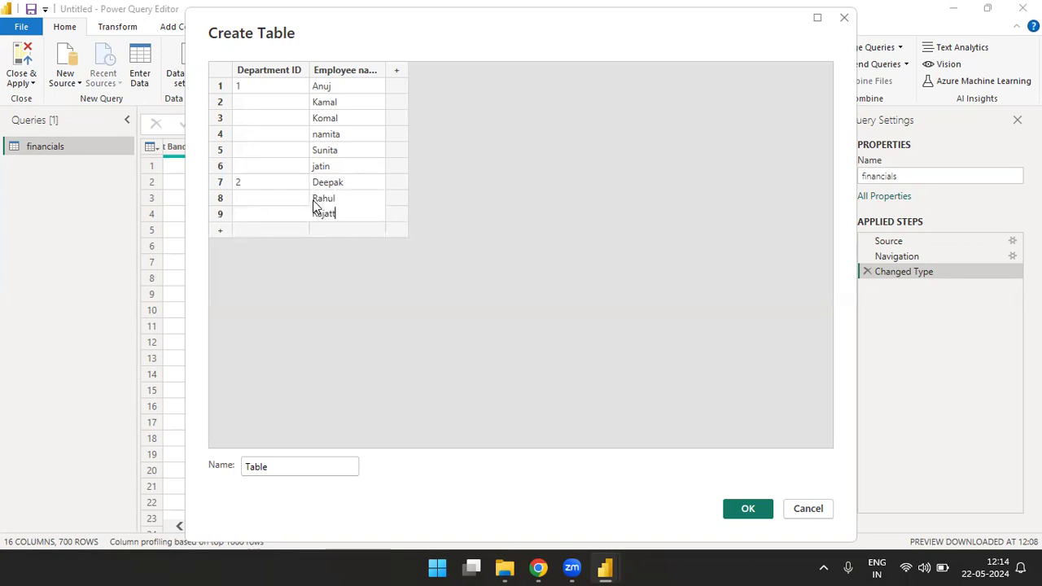
pyautogui.press('Return')
pyautogui.write('Ankur')
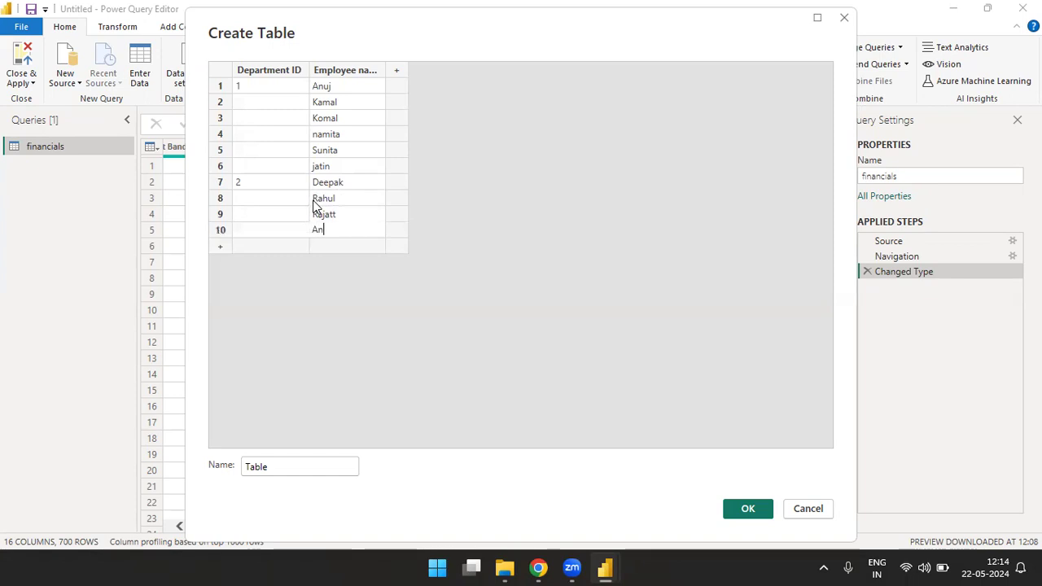
pyautogui.press('Return')
pyautogui.write('pras')
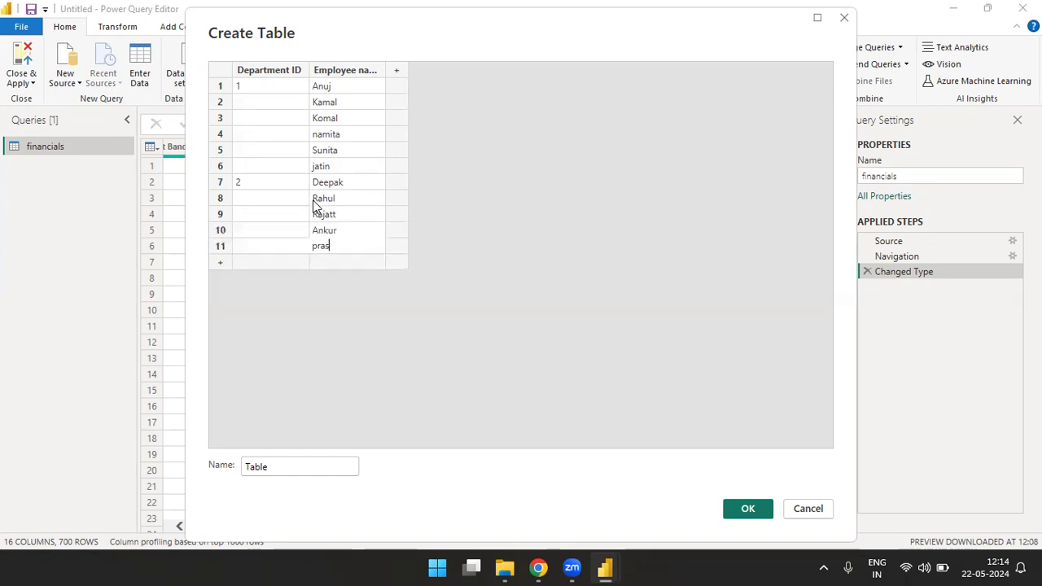
pyautogui.write('hant')
pyautogui.press('Return')
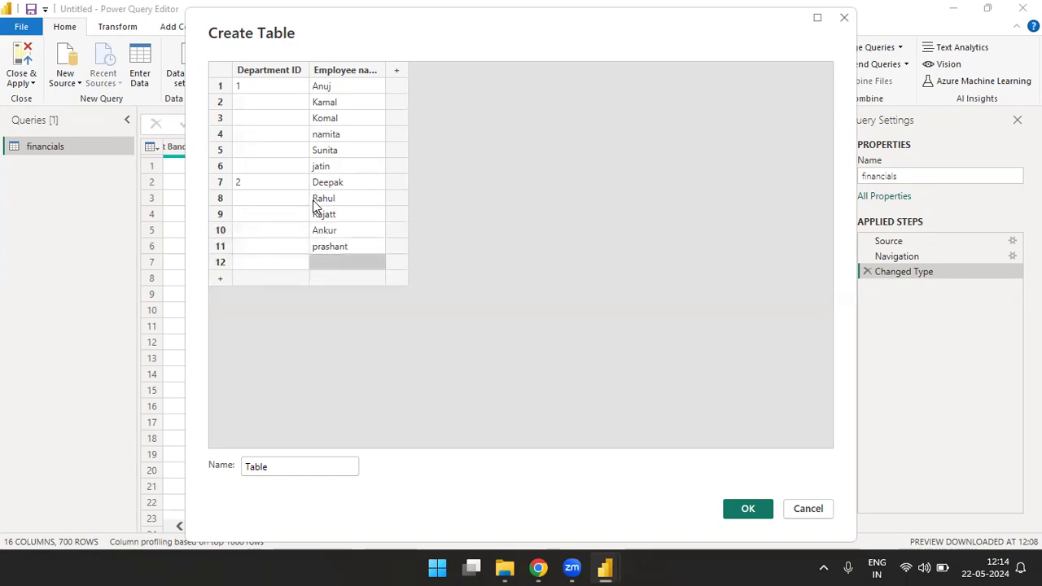
pyautogui.write('Sumit')
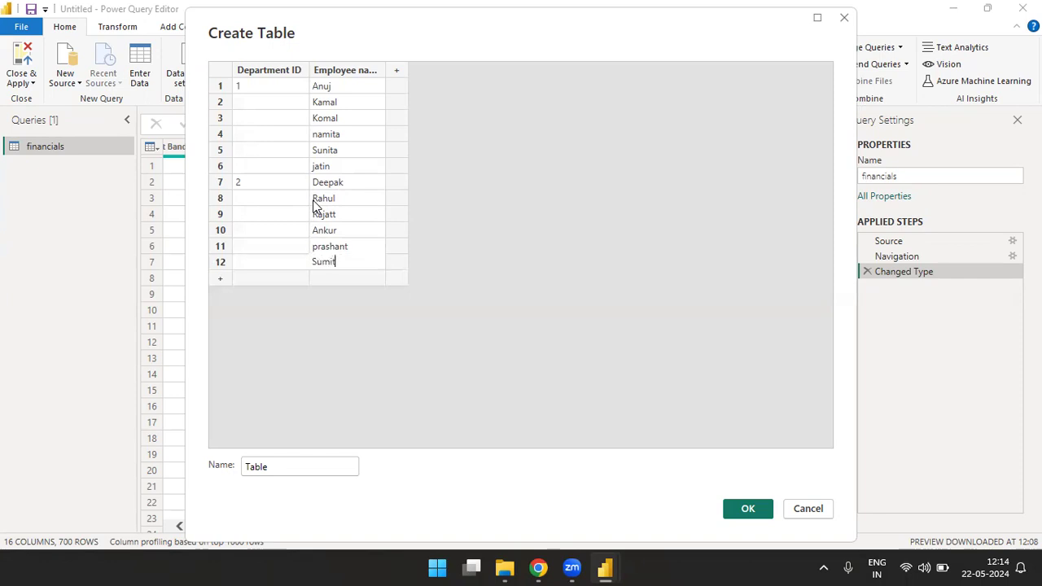
pyautogui.press('Return')
# Step: Enter 3 as the Department ID in row 13 and one employee's first name in each of rows 13 to 15
pyautogui.write('3')
pyautogui.press('Tab')
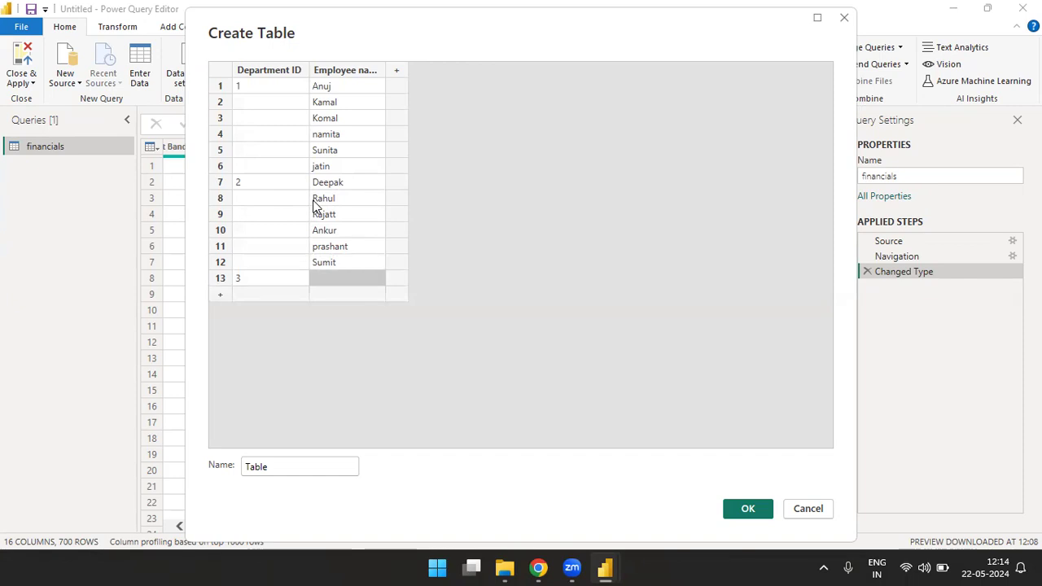
pyautogui.write('Yadeep')
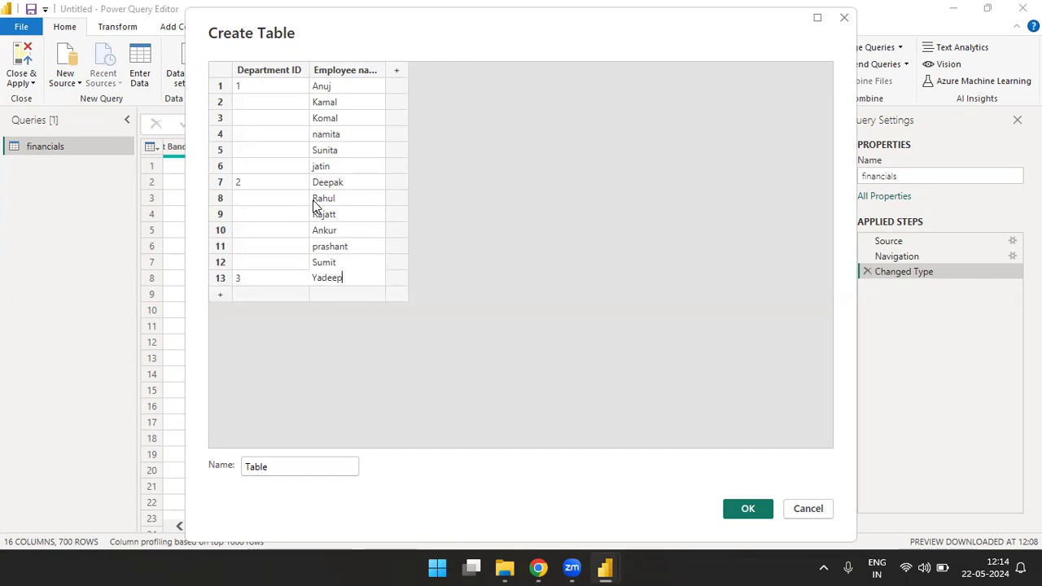
pyautogui.press('Return')
pyautogui.write('So')
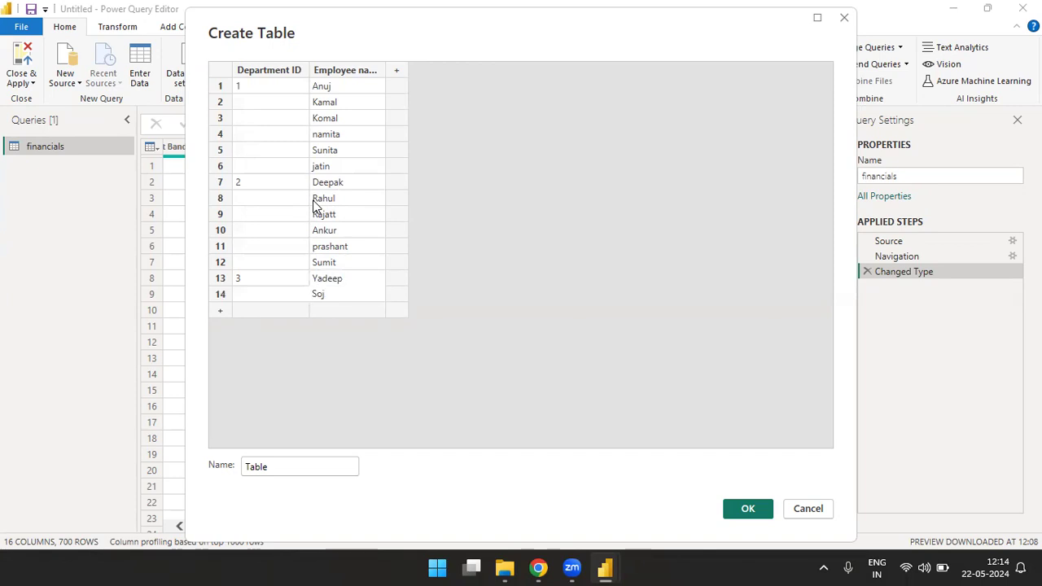
pyautogui.write('hail')
pyautogui.press('Return')
pyautogui.write('Suraj')
pyautogui.press('Return')
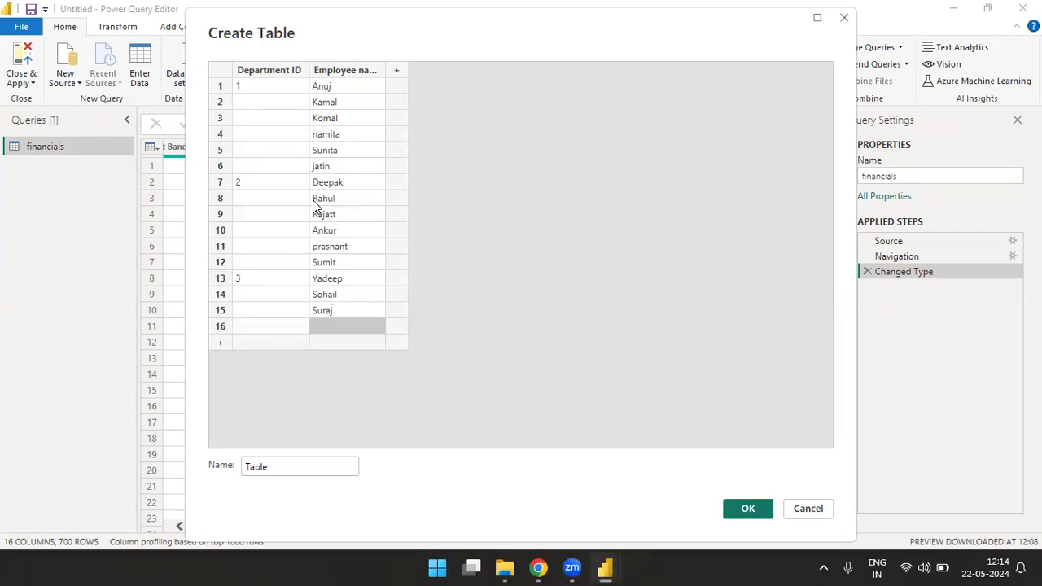
# Step: Enter 4 as the Department ID in row 16 and one employee's first name in each of rows 16 to 23
pyautogui.press('Left')
pyautogui.write('4')
pyautogui.press('Tab')
pyautogui.write('Chandan')
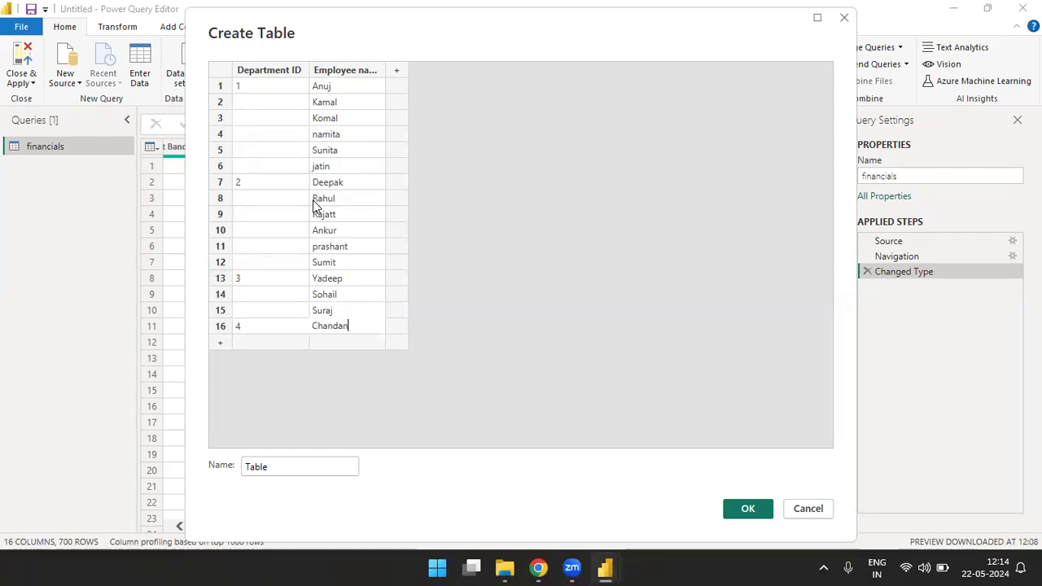
pyautogui.press('Return')
pyautogui.write('Robin')
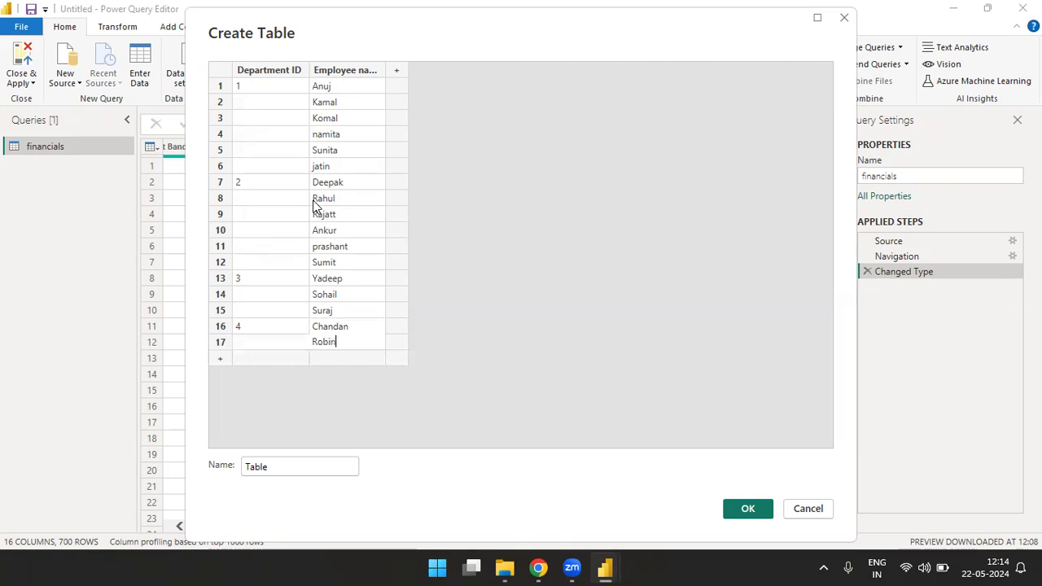
pyautogui.press('Return')
pyautogui.write('Kam')
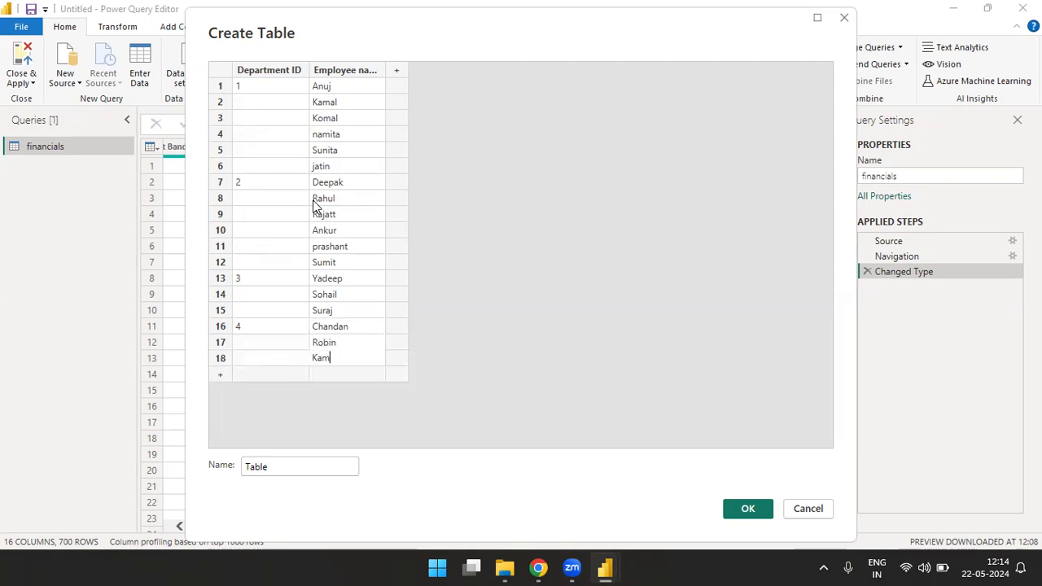
pyautogui.write('lesh')
pyautogui.press('Return')
pyautogui.write('Suresh')
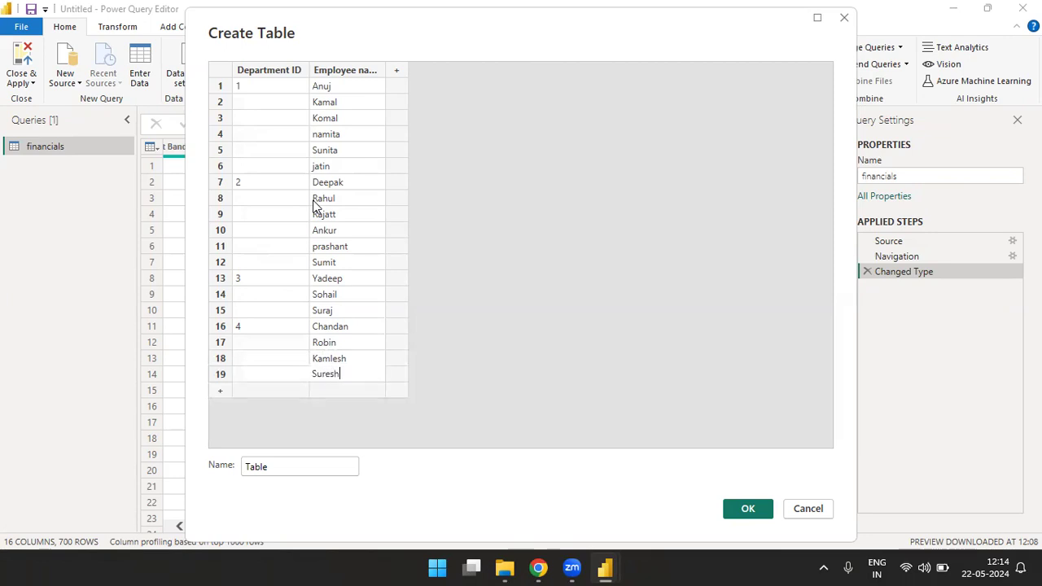
pyautogui.press('Return')
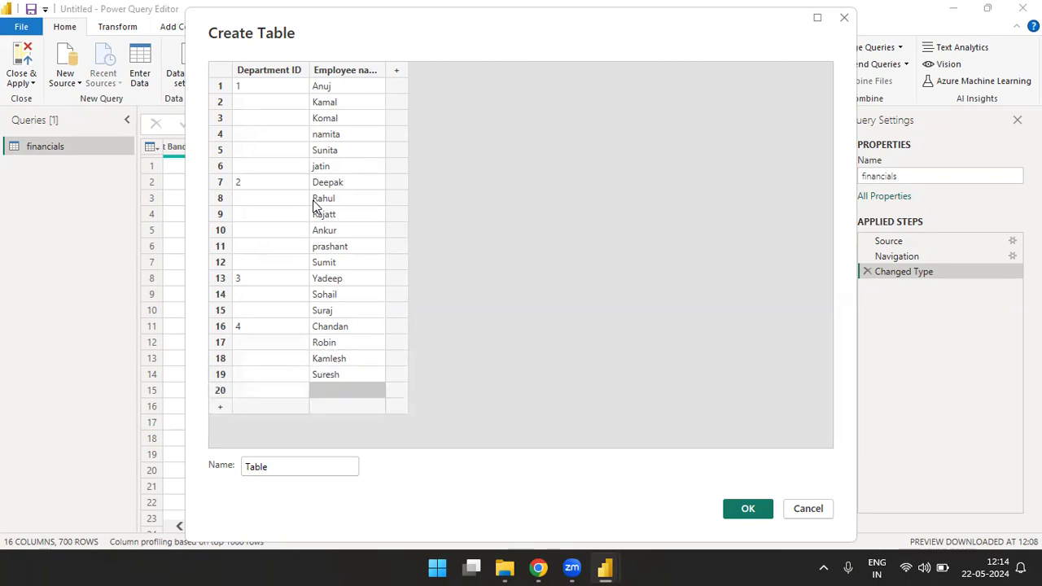
pyautogui.write('Bishan')
pyautogui.press('Return')
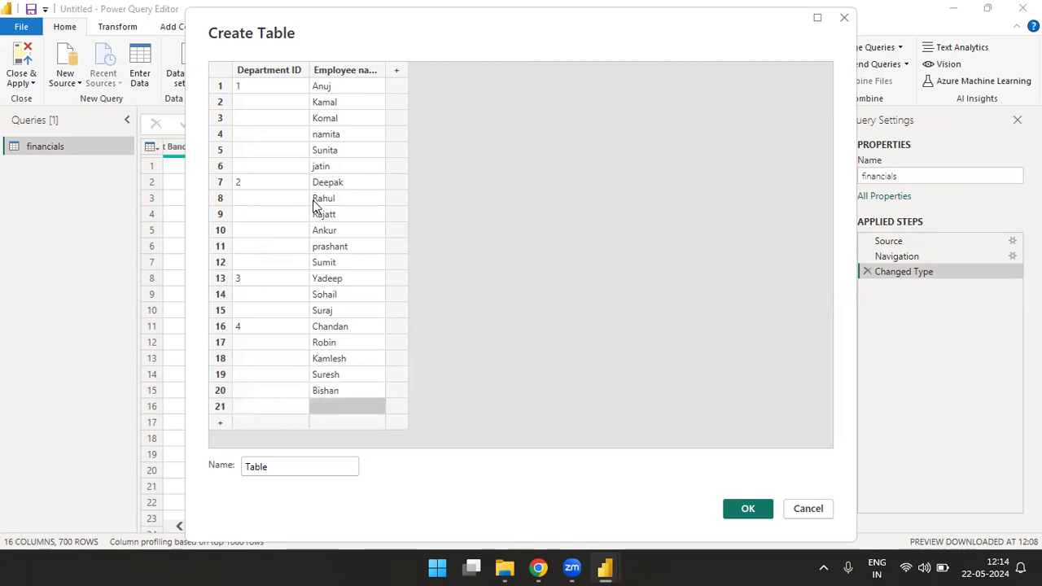
pyautogui.write('Kapil')
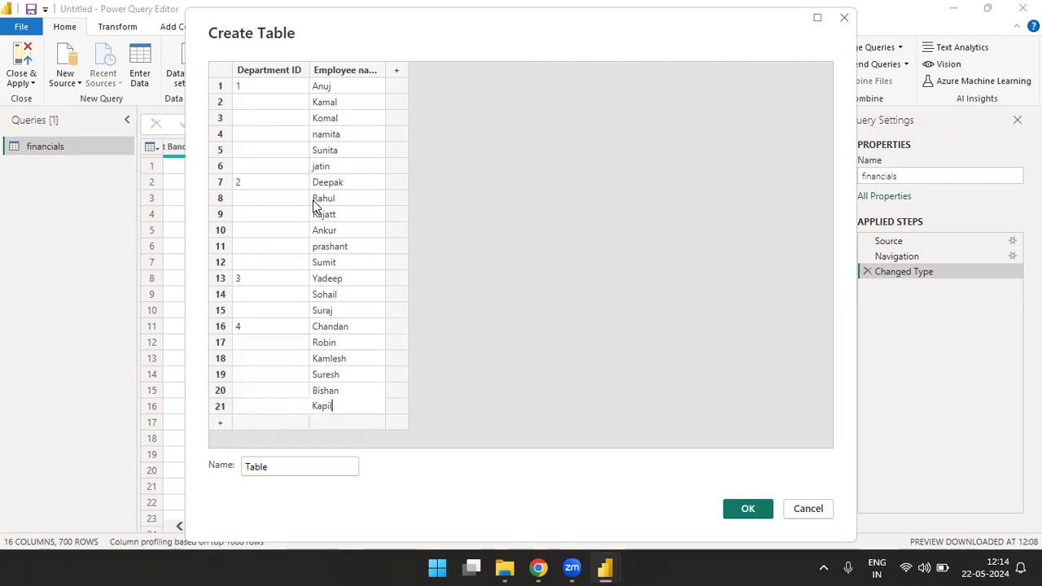
pyautogui.press('Return')
pyautogui.write('Rohan')
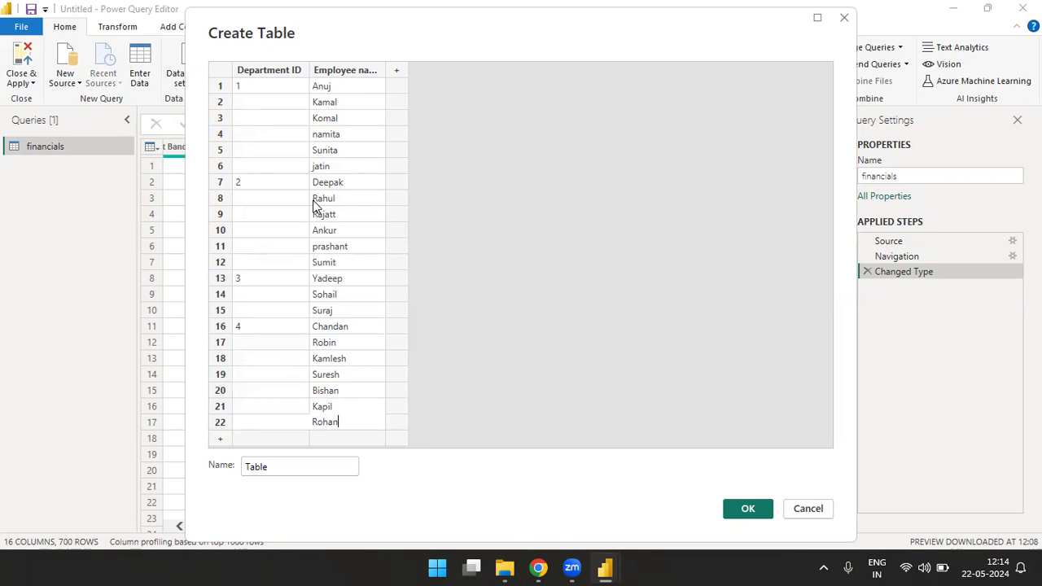
pyautogui.press('Return')
pyautogui.write('Riya')
pyautogui.press('Return')
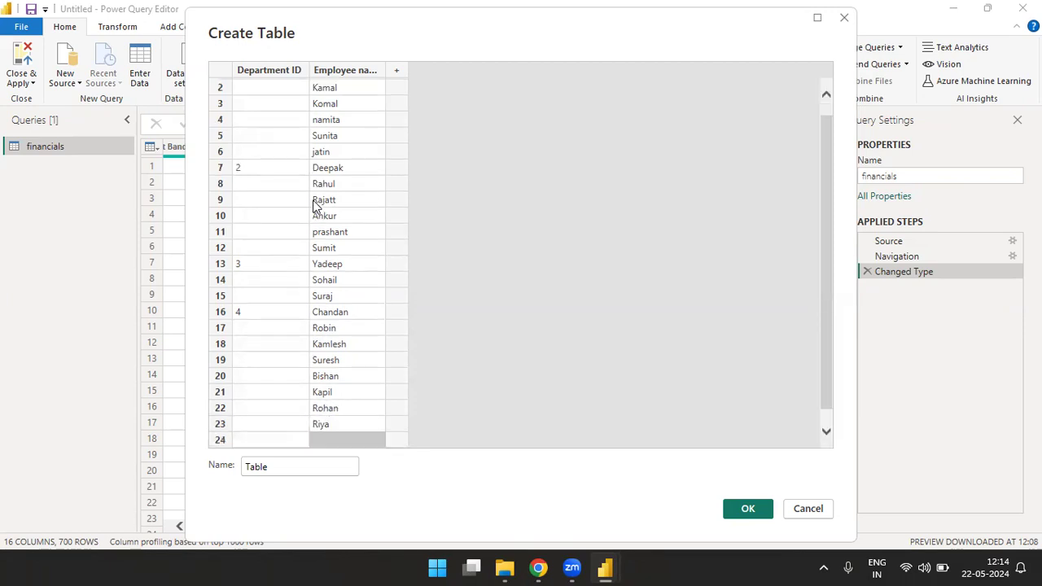
# Step: Enter 5 as the Department ID in row 24 and one employee's first name in each of rows 24 to 28
pyautogui.write('5')
pyautogui.press('Tab')
pyautogui.press('Return')
pyautogui.press('Return')
pyautogui.press('Return')
pyautogui.press('Up')
pyautogui.press('Up')
pyautogui.press('Up')
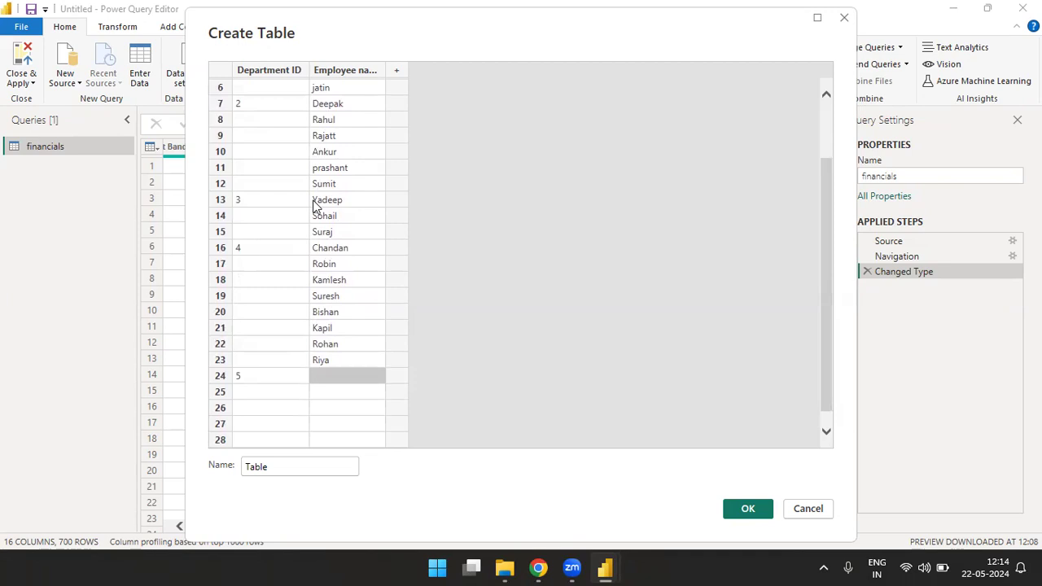
pyautogui.write('Reena')
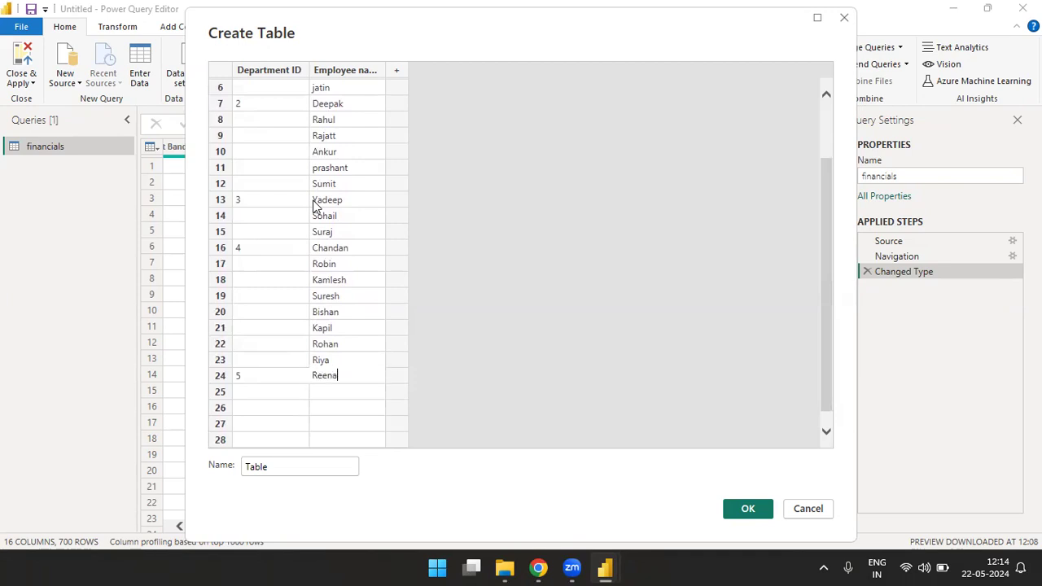
pyautogui.press('Return')
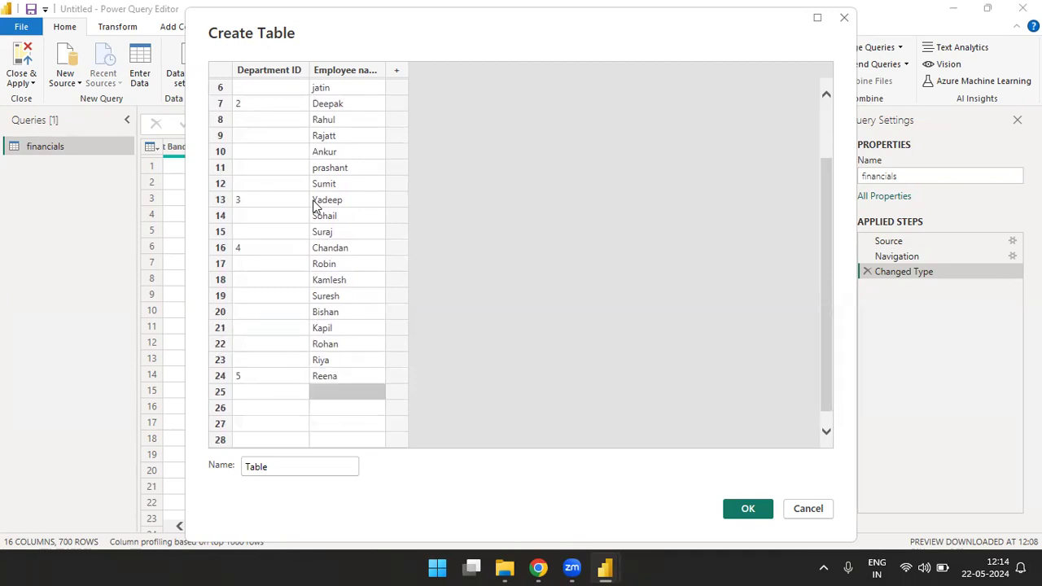
pyautogui.write('Sushmita')
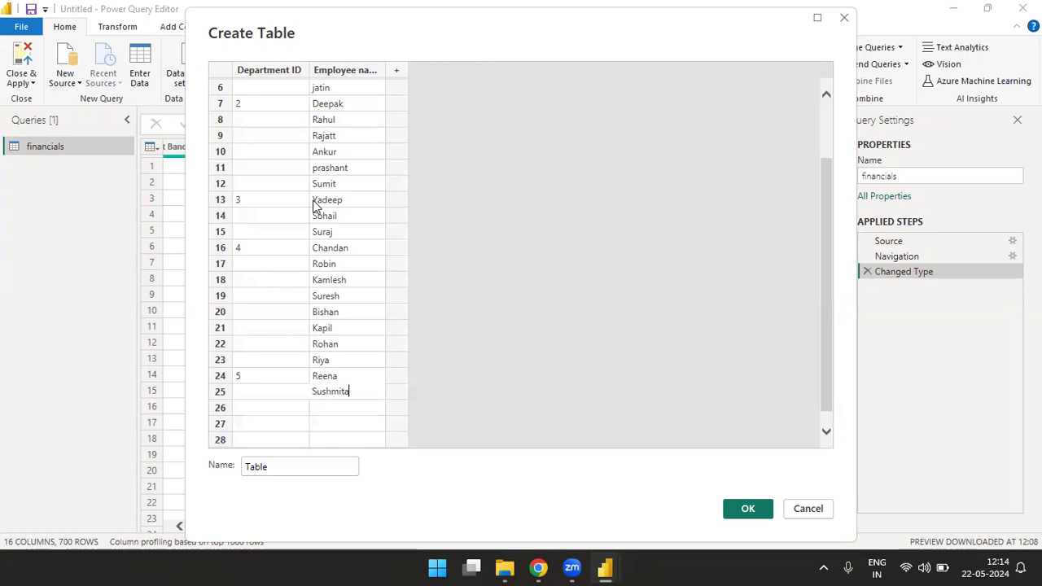
pyautogui.press('Return')
pyautogui.write('Aman')
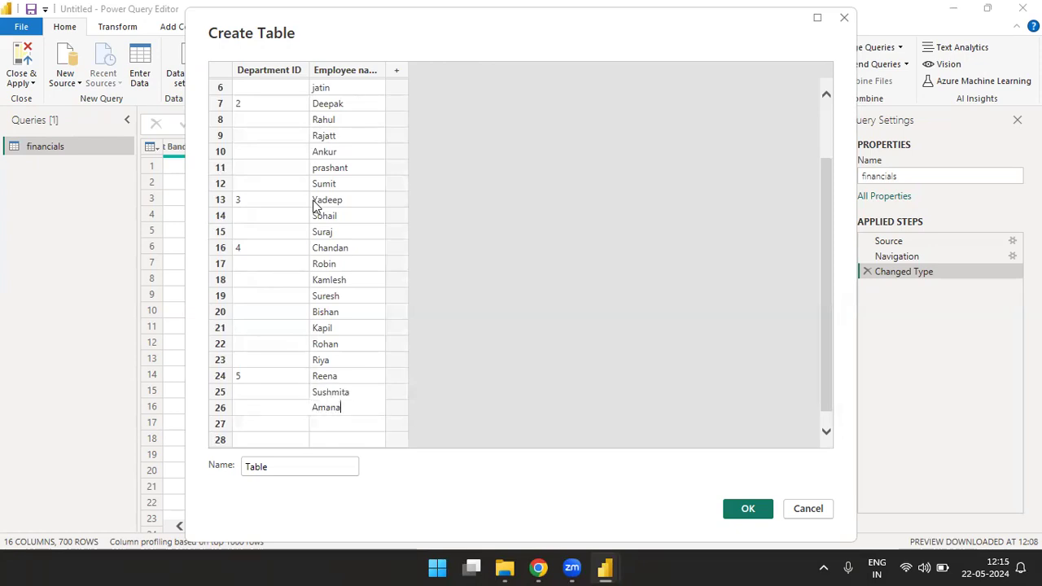
pyautogui.press('Return')
pyautogui.write('Biu')
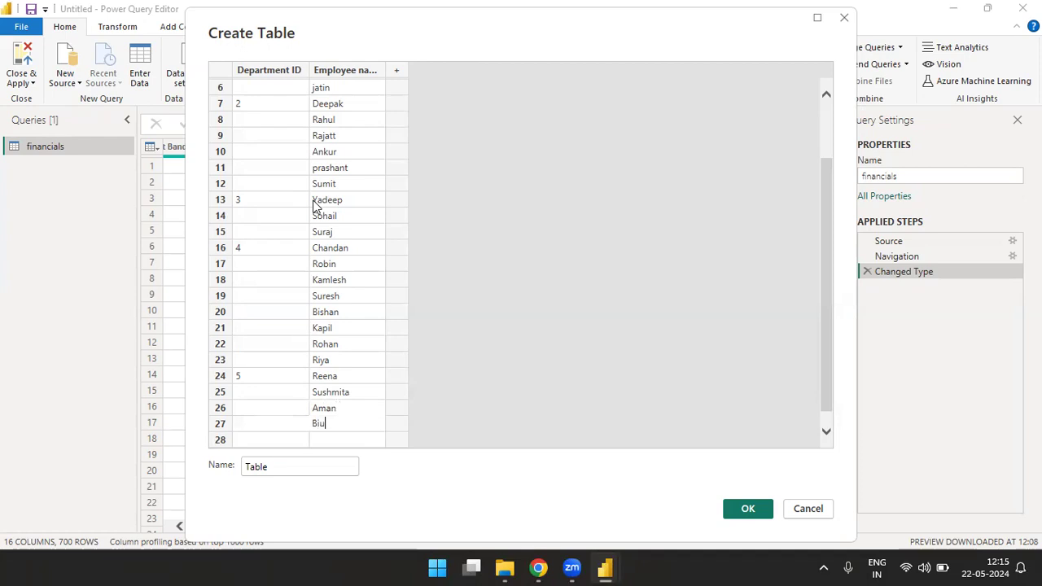
pyautogui.write('bha')
pyautogui.press('Return')
pyautogui.write('Deepu')
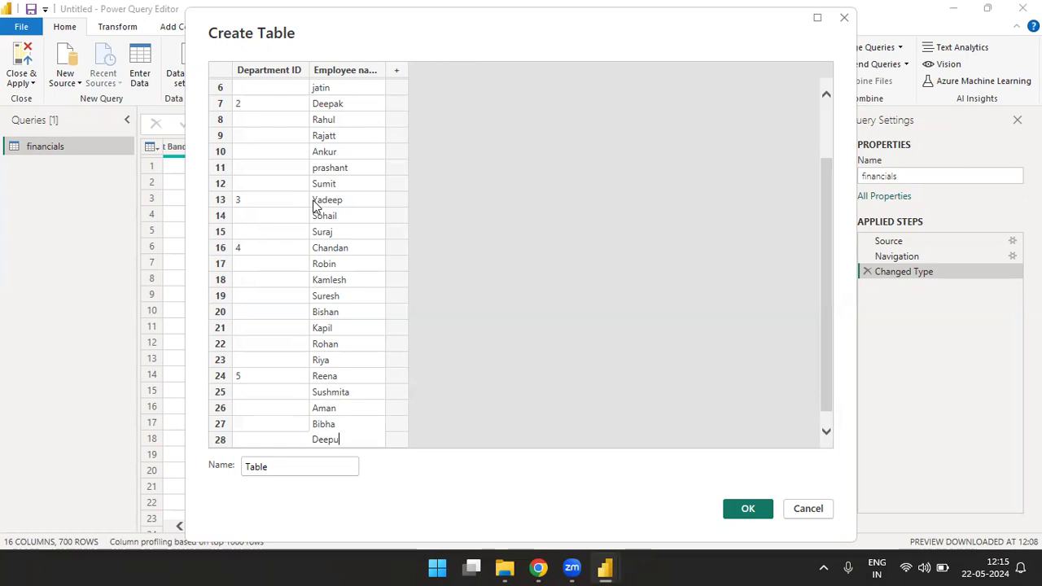
# Step: Name the new table Dept Table and create it as a query
pyautogui.click(311, 468)
pyautogui.press('BackSpace')
pyautogui.press('BackSpace')
pyautogui.press('BackSpace')
pyautogui.press('BackSpace')
pyautogui.press('BackSpace')
pyautogui.write('Dep')
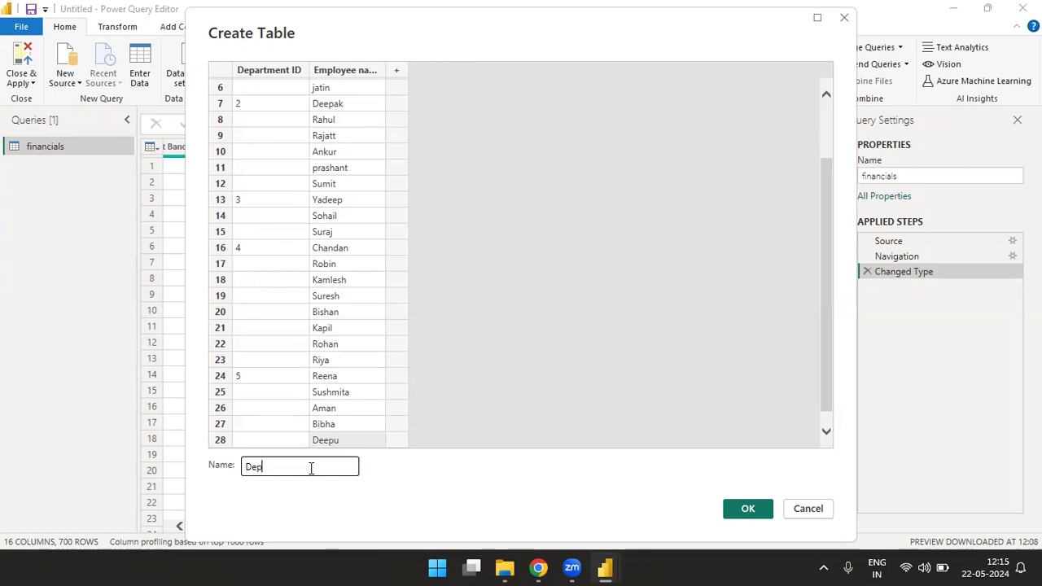
pyautogui.write('t Table')
pyautogui.click(744, 508)
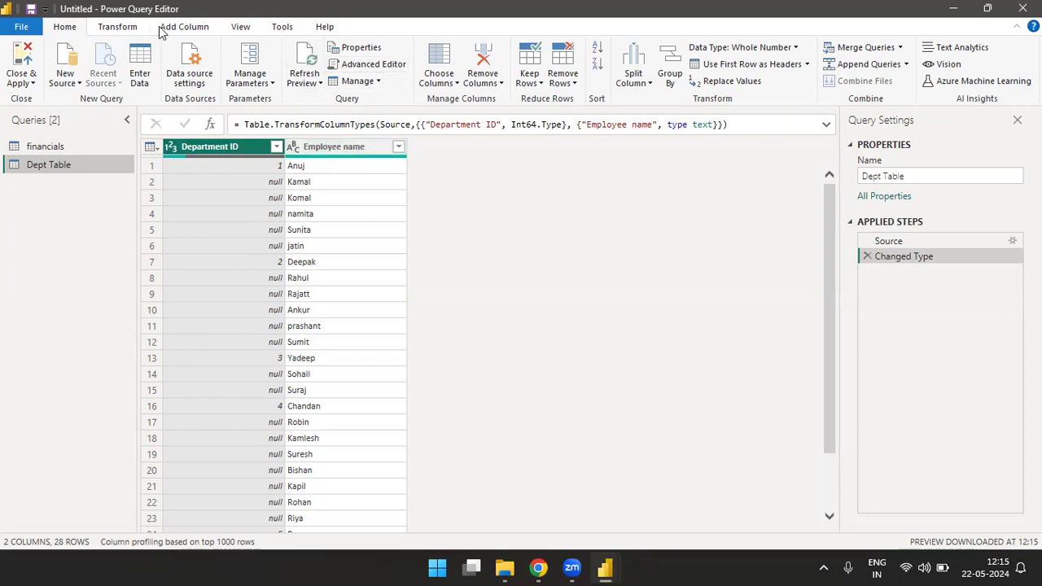
# Step: Fill the blank cells of the Department ID column downward with the value above them
pyautogui.click(119, 28)
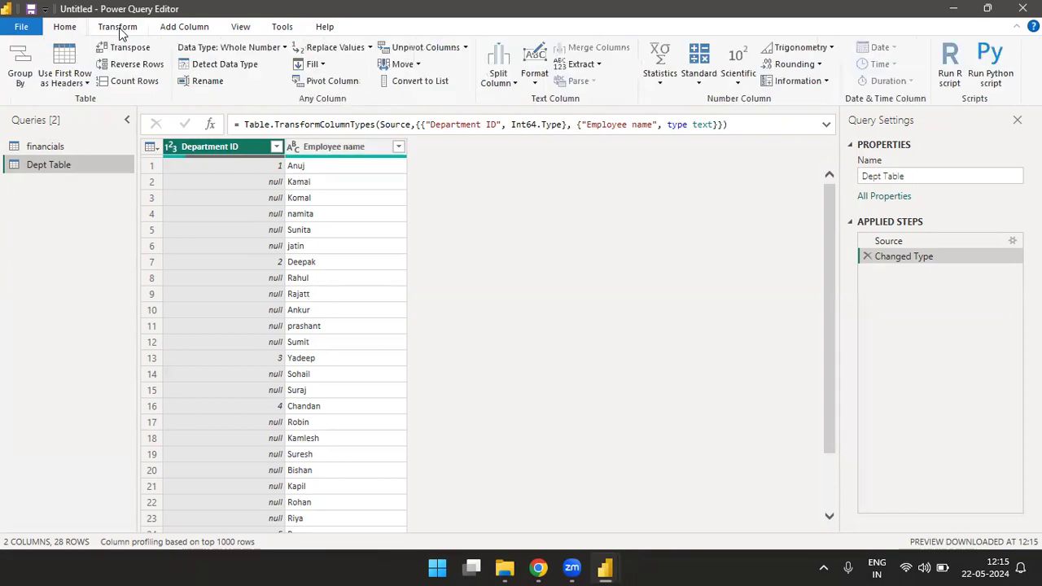
pyautogui.click(323, 69)
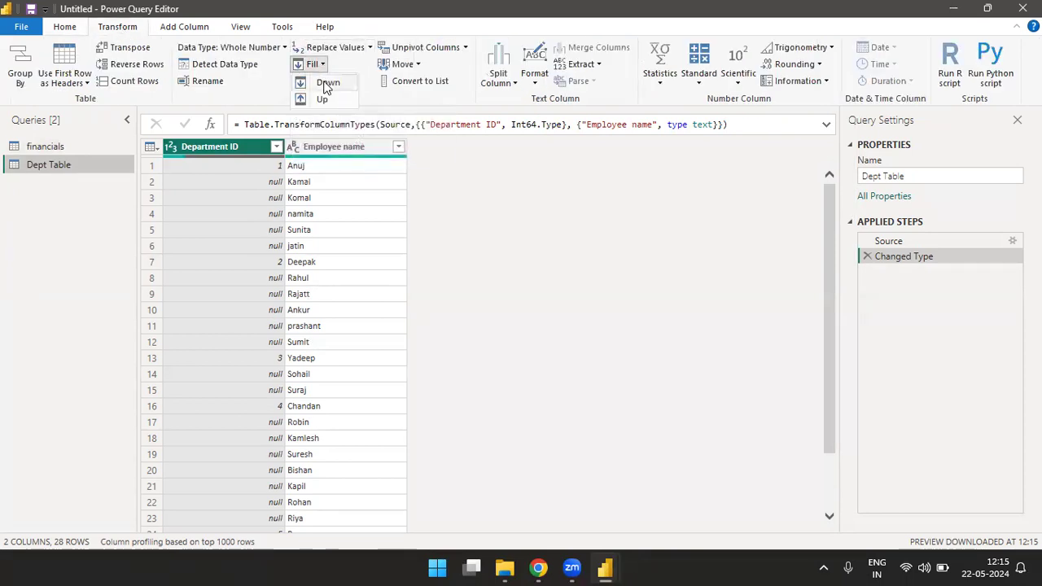
pyautogui.click(326, 84)
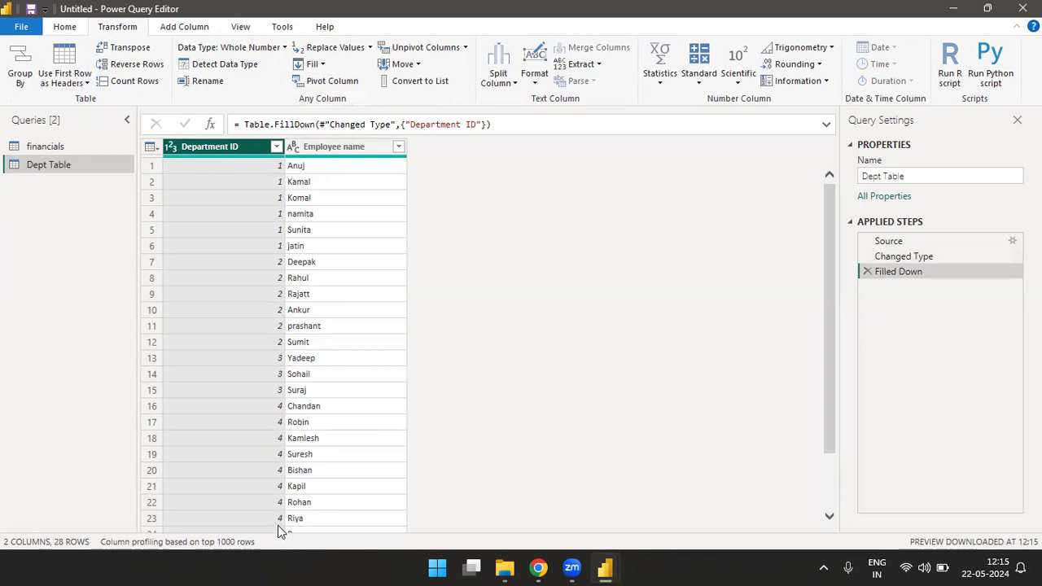
pyautogui.click(322, 65)
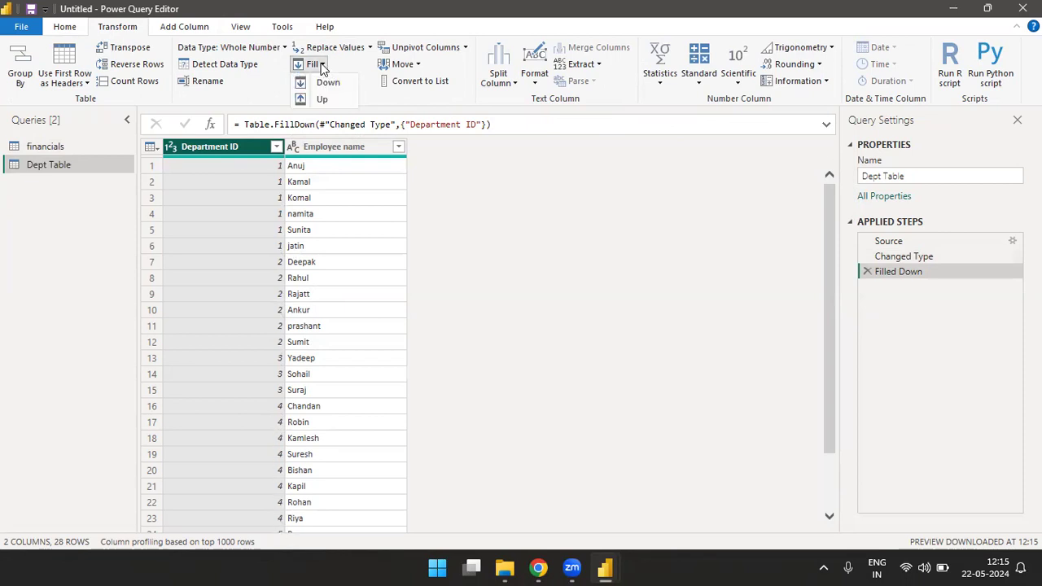
pyautogui.click(241, 451)
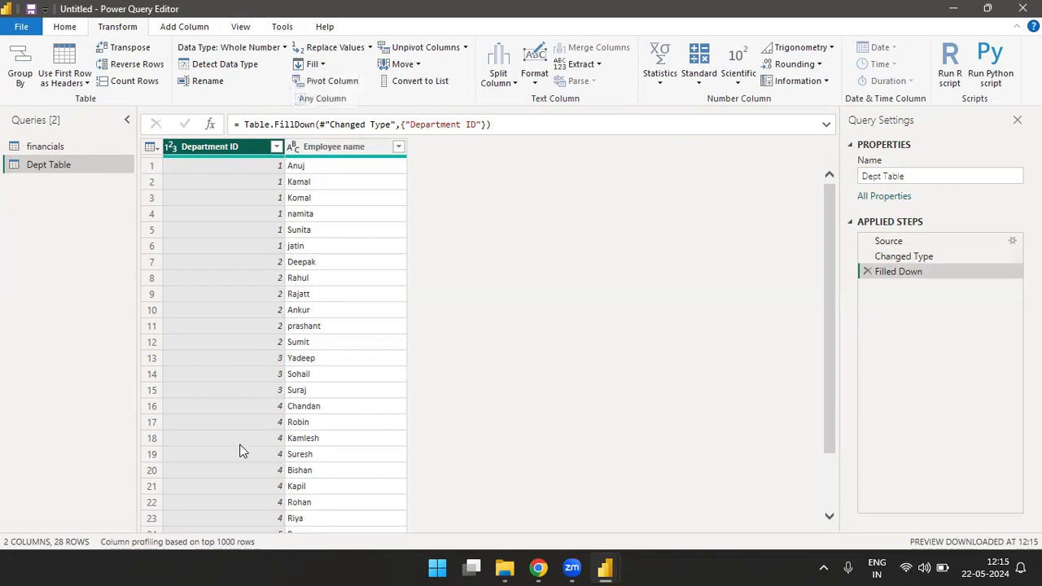
# Step: Replace the downward fill of the Department ID column with an upward fill and check the filled values through the last row
pyautogui.click(868, 273)
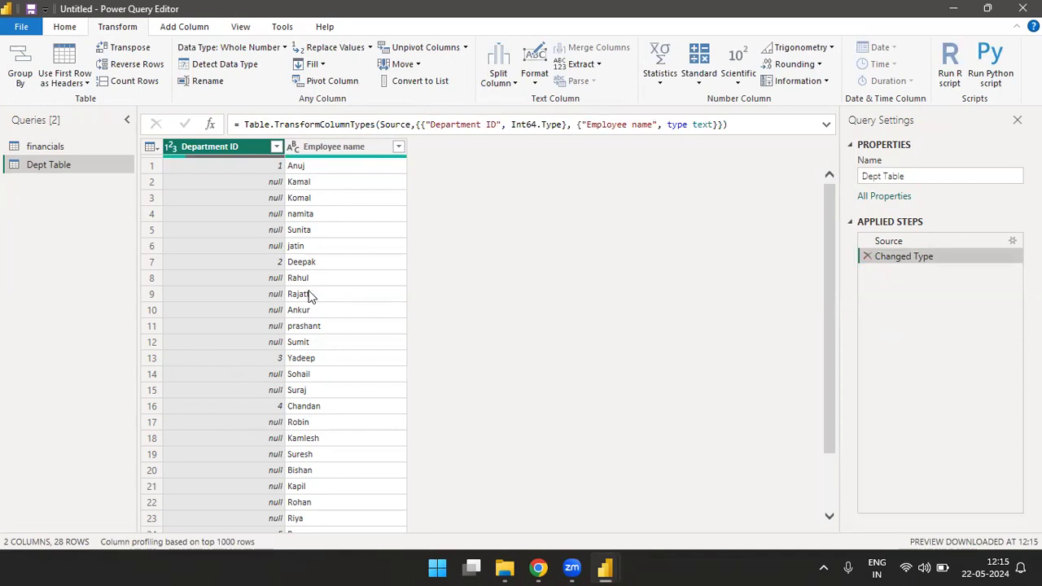
pyautogui.moveTo(824, 234); pyautogui.dragTo(824, 353)
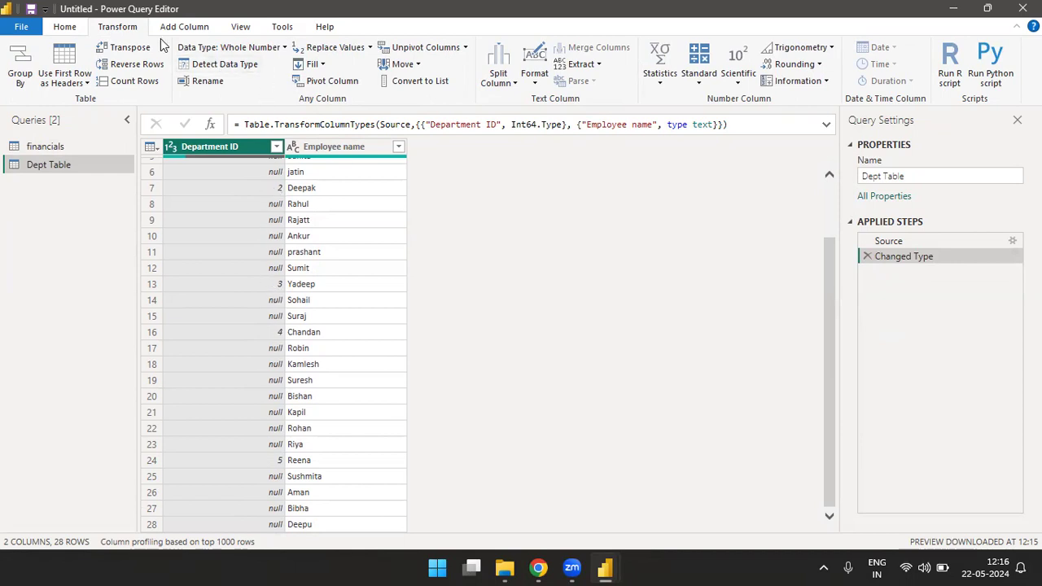
pyautogui.click(317, 63)
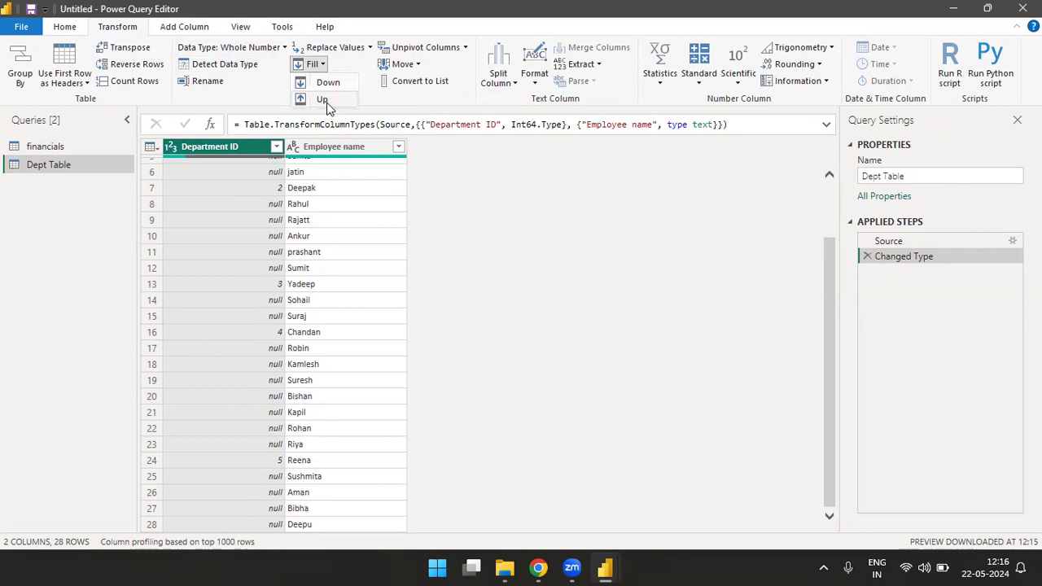
pyautogui.click(322, 100)
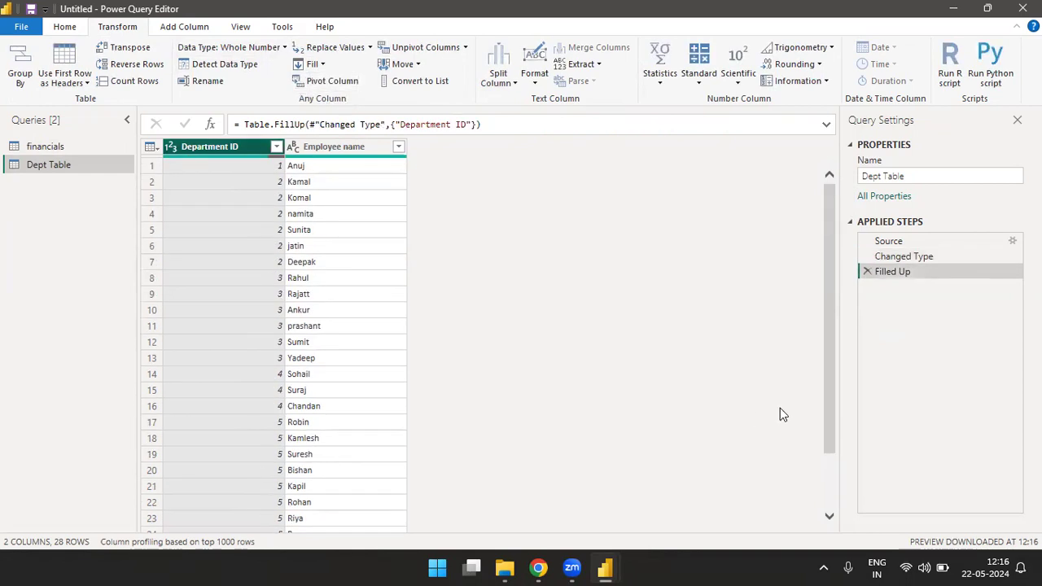
pyautogui.moveTo(827, 348); pyautogui.dragTo(803, 481)
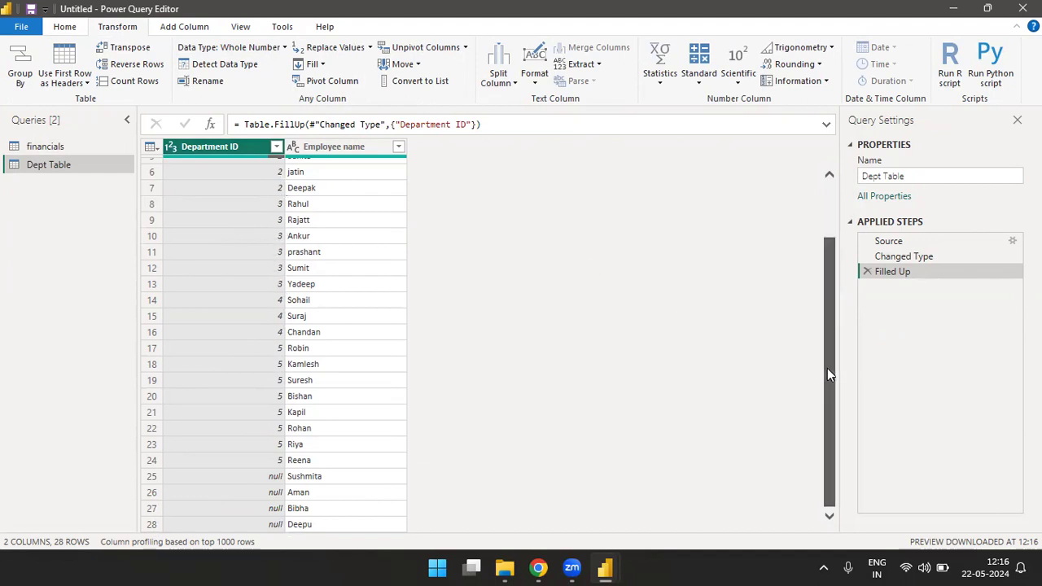
pyautogui.moveTo(827, 370); pyautogui.dragTo(834, 232)
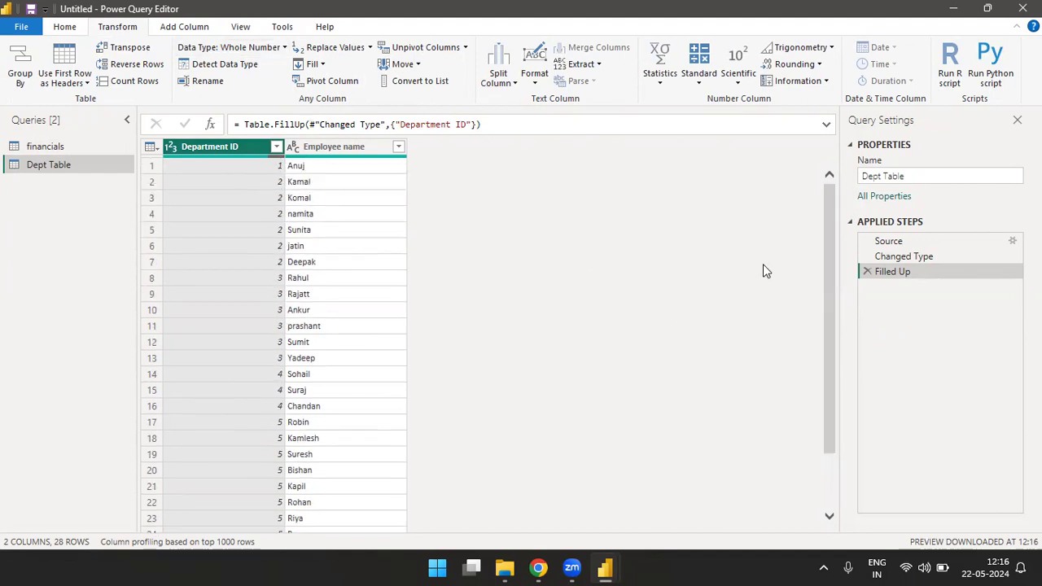
# Step: Remove the Filled Up step and fill the blank Department ID cells downward again
pyautogui.click(866, 271)
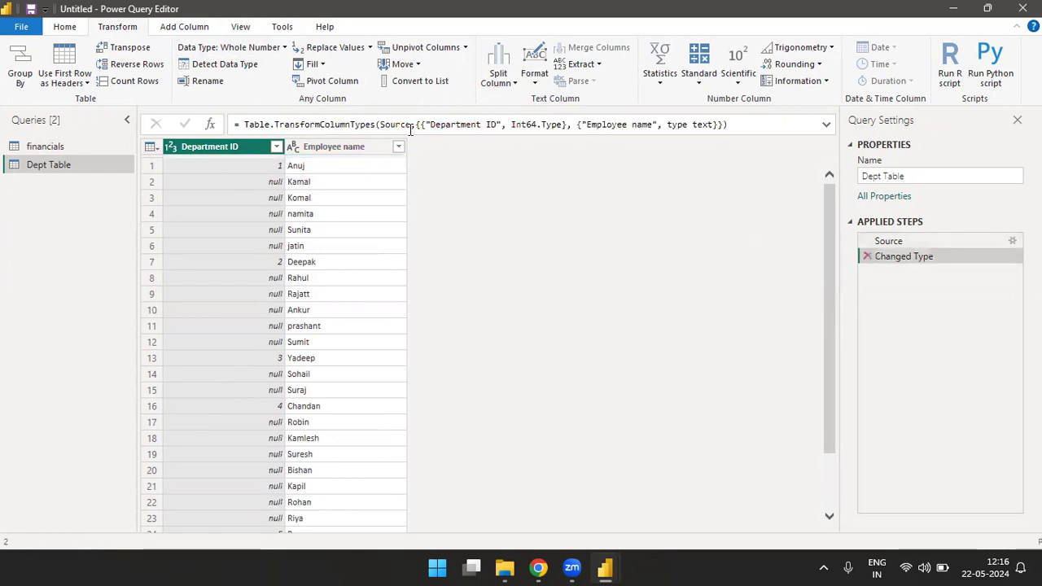
pyautogui.click(320, 65)
pyautogui.click(326, 83)
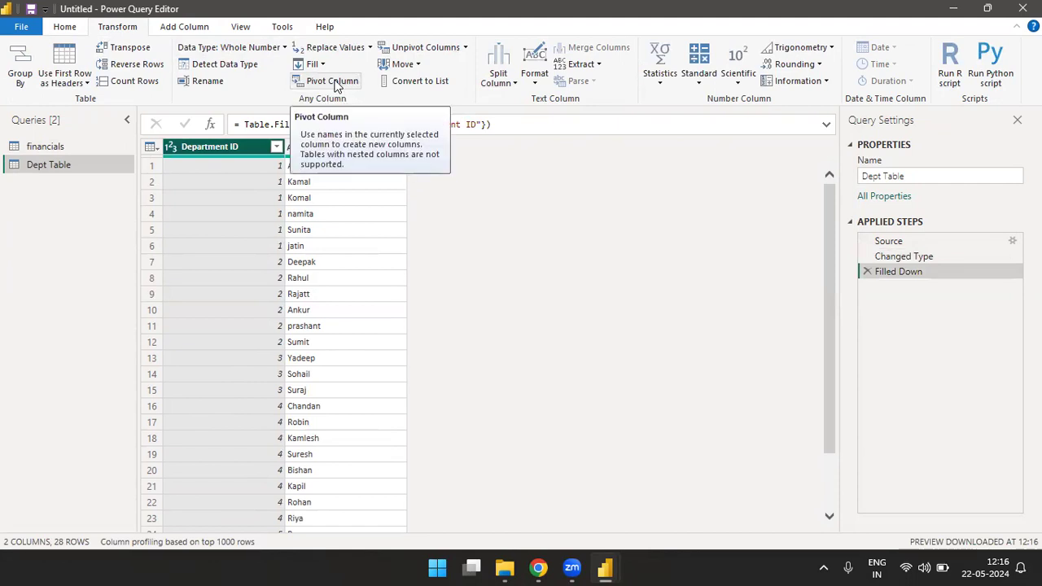
# Step: Try unpivoting the Department ID column, view the Pivot Column options without applying them, and remove the unpivot step
pyautogui.click(411, 48)
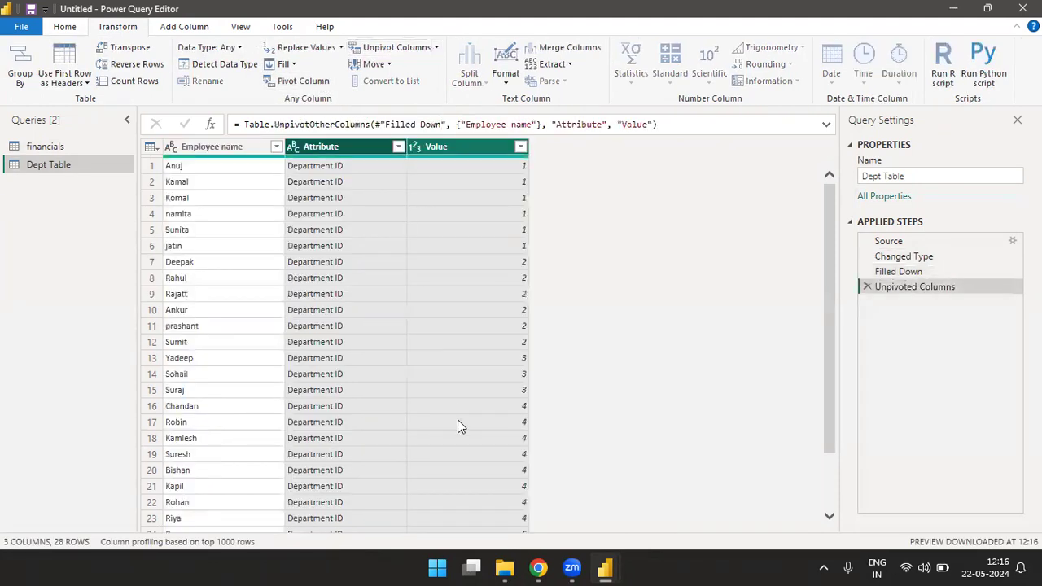
pyautogui.click(293, 82)
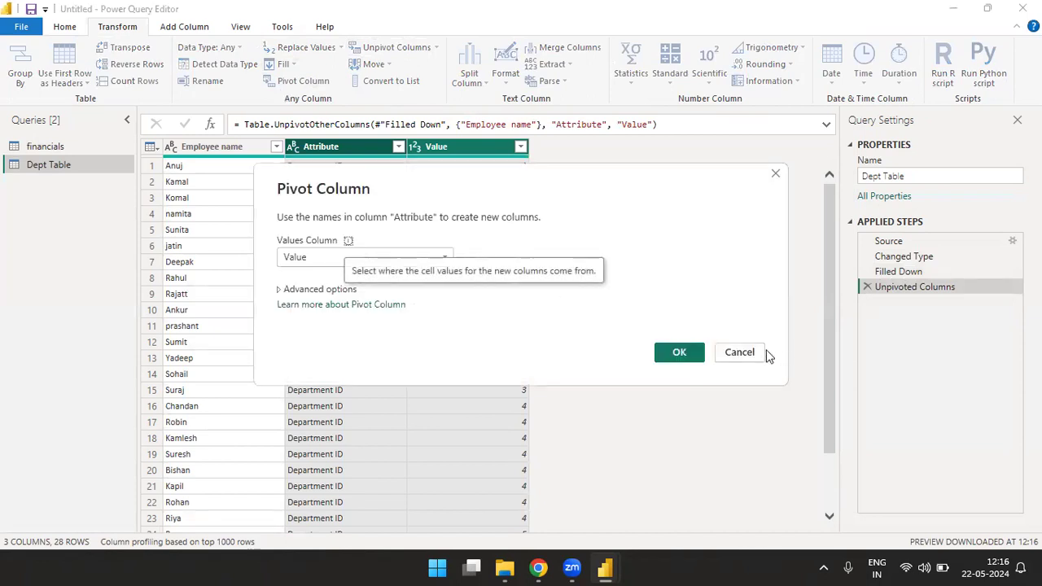
pyautogui.click(739, 353)
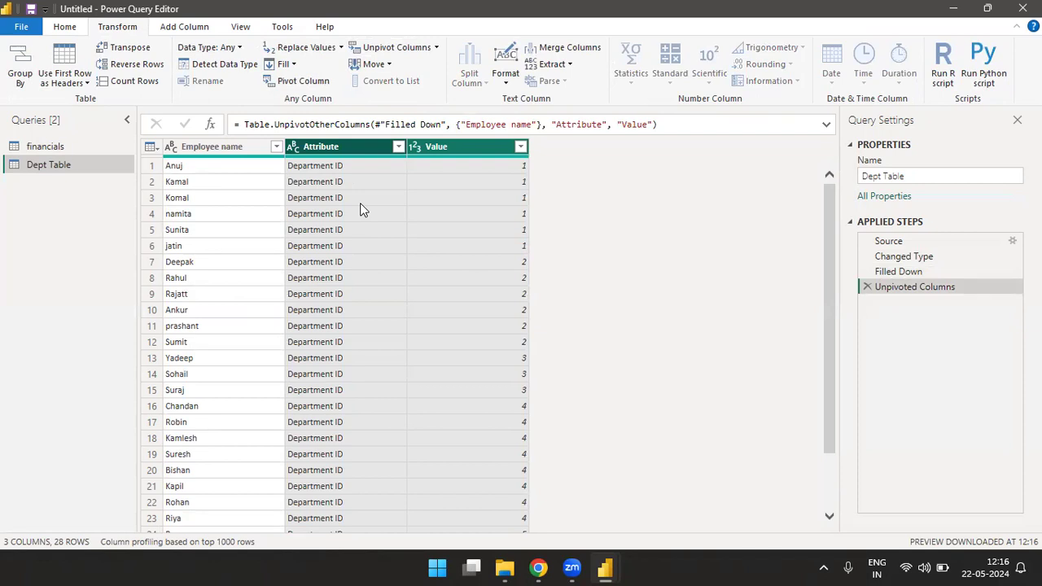
pyautogui.click(867, 287)
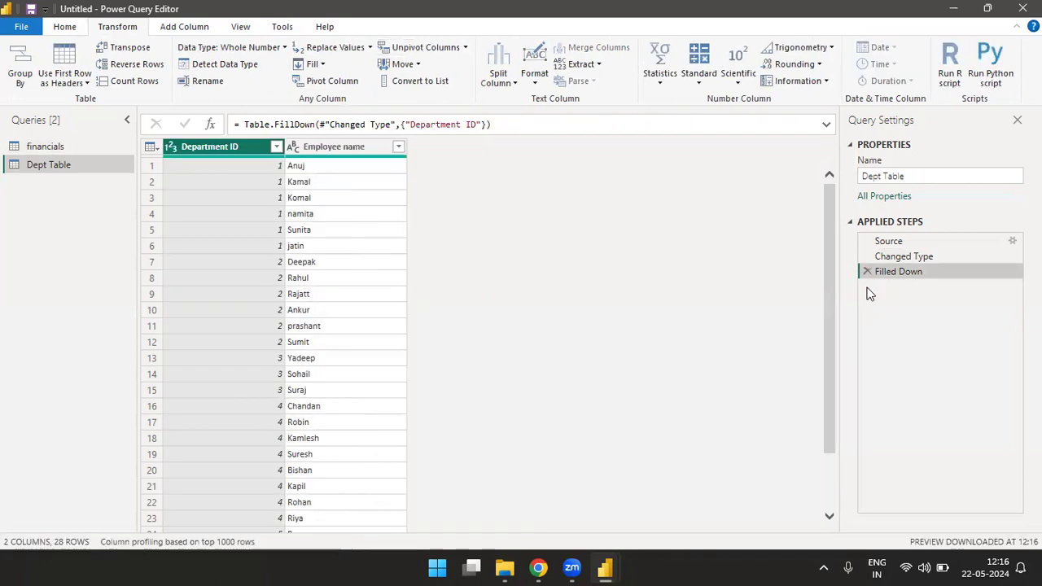
# Step: Start a new manually entered table and name its first column Product
pyautogui.click(64, 27)
pyautogui.click(138, 65)
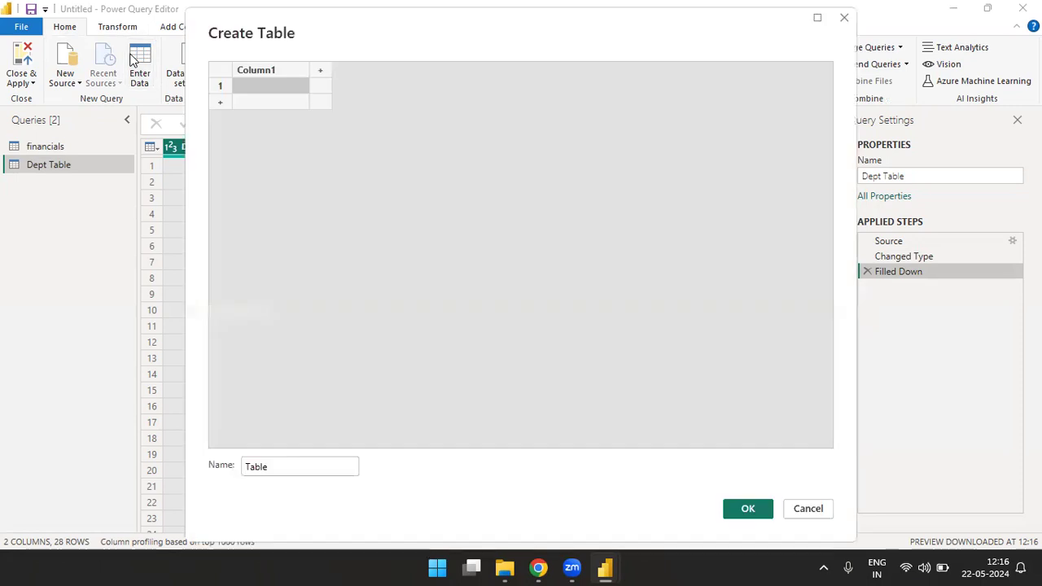
pyautogui.click(287, 73)
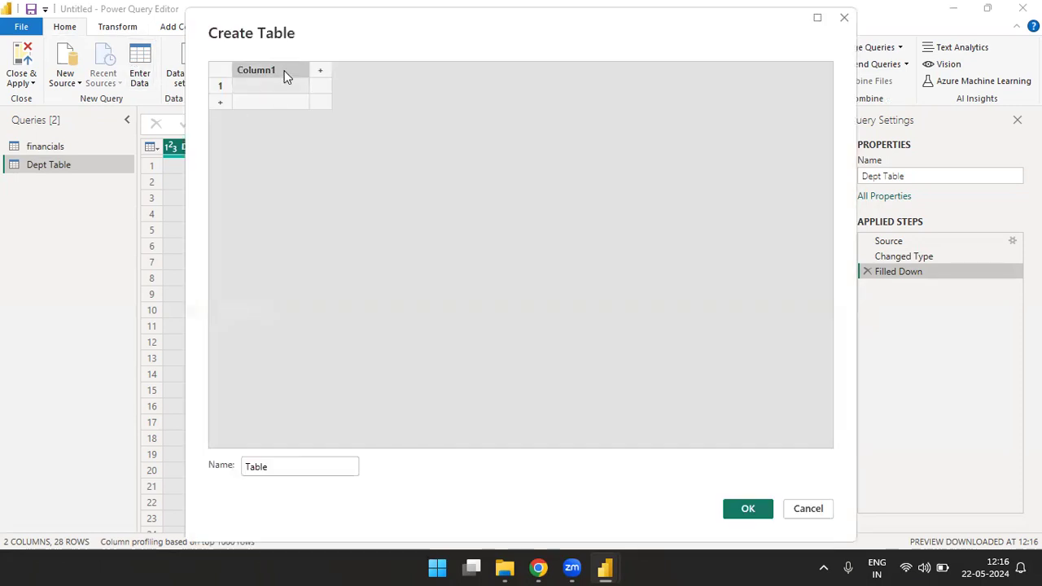
pyautogui.write('Product')
pyautogui.press('Return')
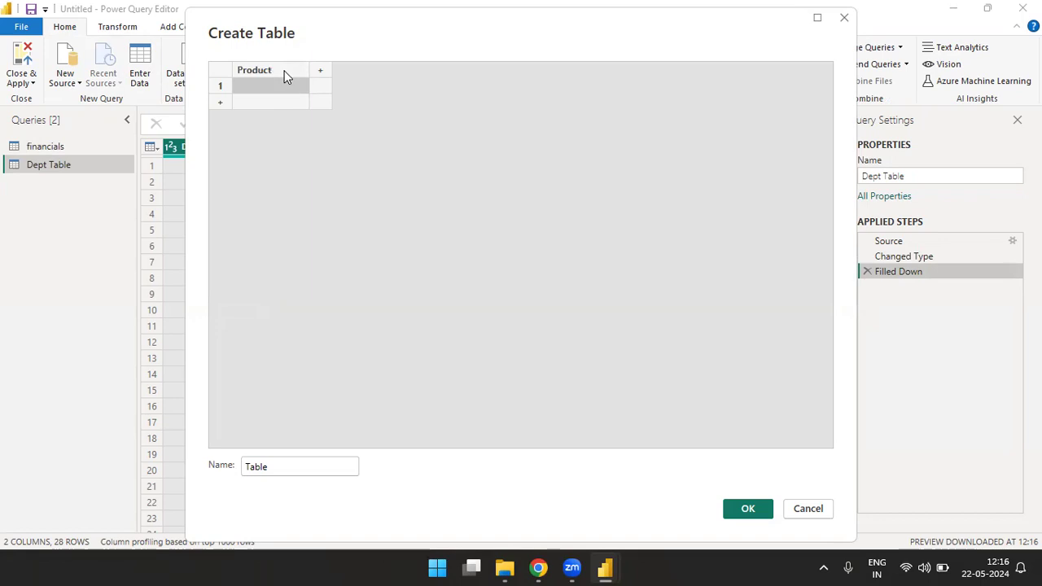
# Step: Enter Pen and Pencil as the products in rows 1 and 2 of the new table
pyautogui.write('Pen')
pyautogui.press('Return')
pyautogui.write('pencil')
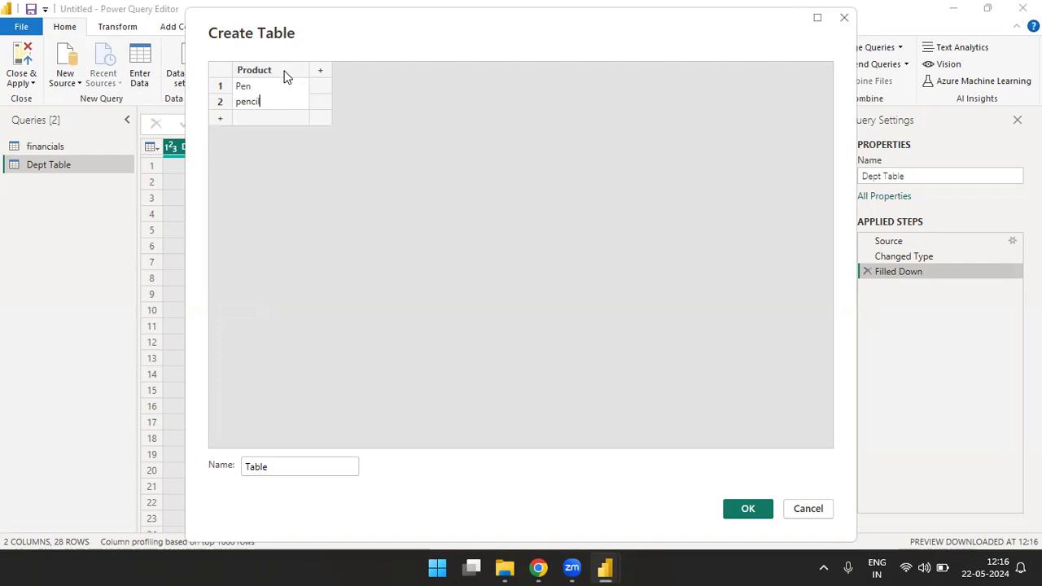
pyautogui.write('\\')
pyautogui.press('Return')
pyautogui.press('Return')
pyautogui.press('Up')
pyautogui.press('Up')
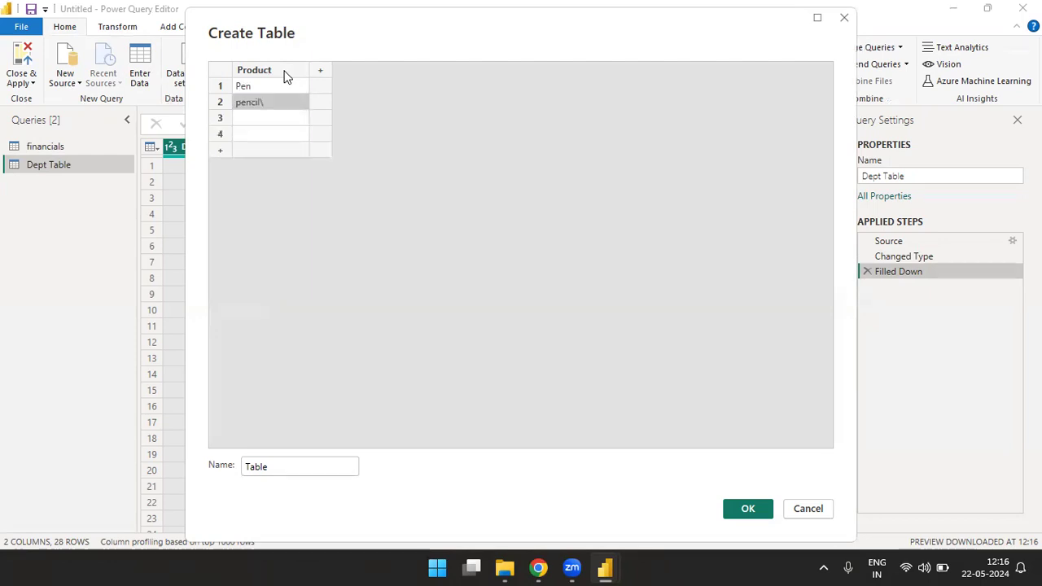
pyautogui.press('F2')
pyautogui.press('BackSpace')
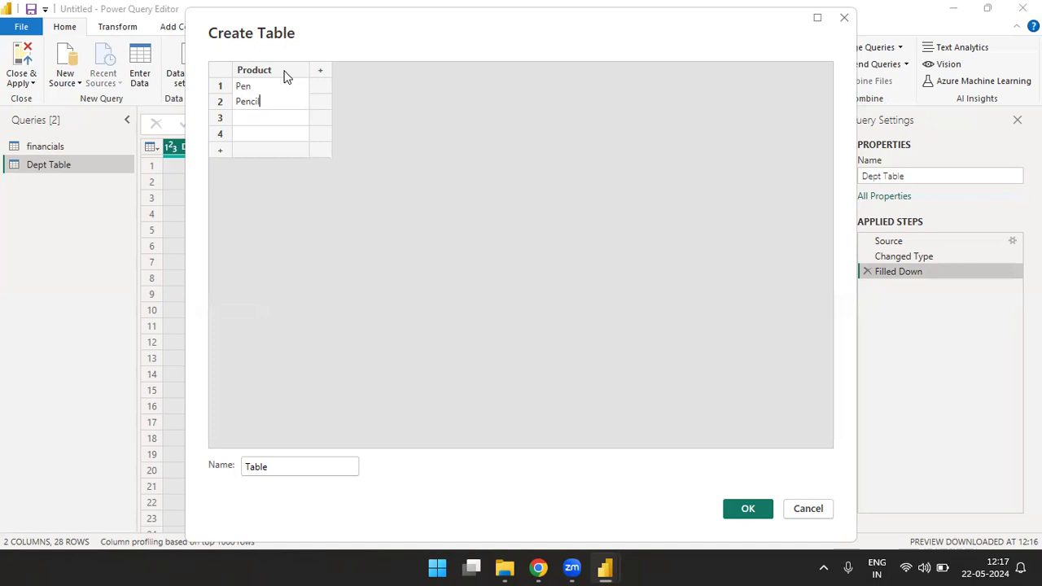
pyautogui.press('Return')
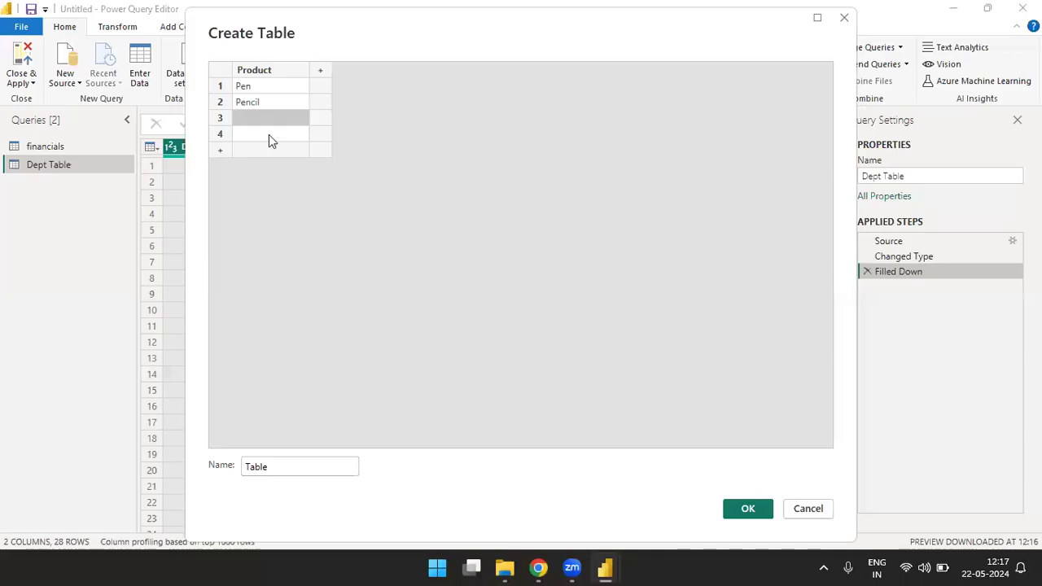
# Step: Enter pad and Paper as the products in rows 3 and 4
pyautogui.write('pad')
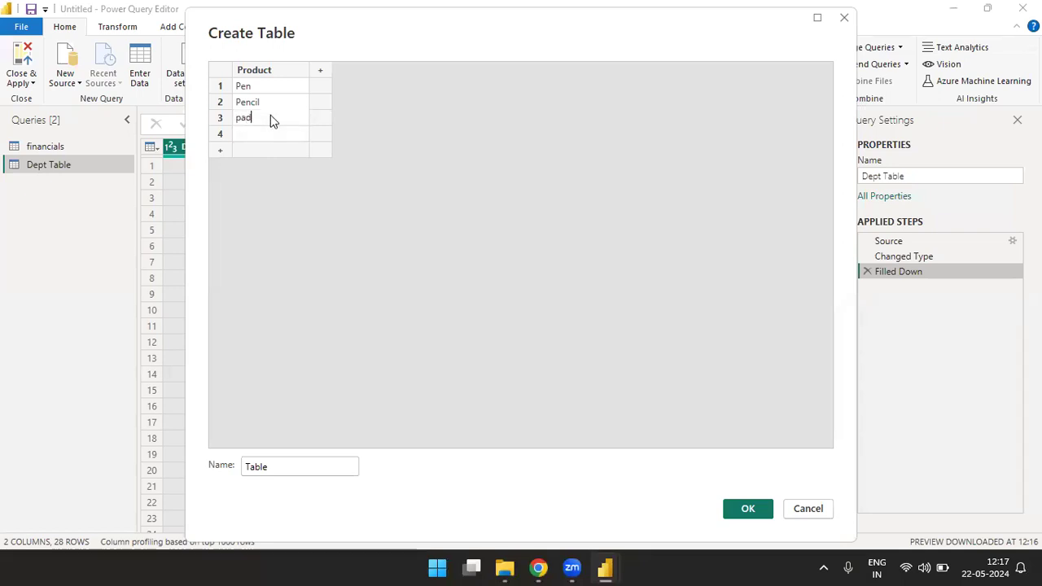
pyautogui.press('Return')
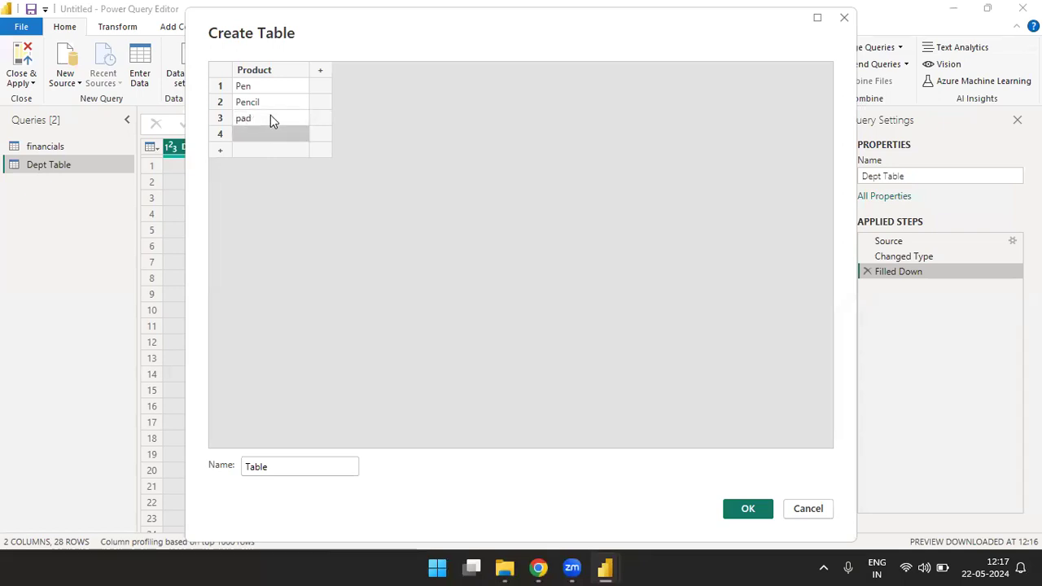
pyautogui.write('Papaer')
pyautogui.press('Return')
pyautogui.press('Up')
pyautogui.write('Pap')
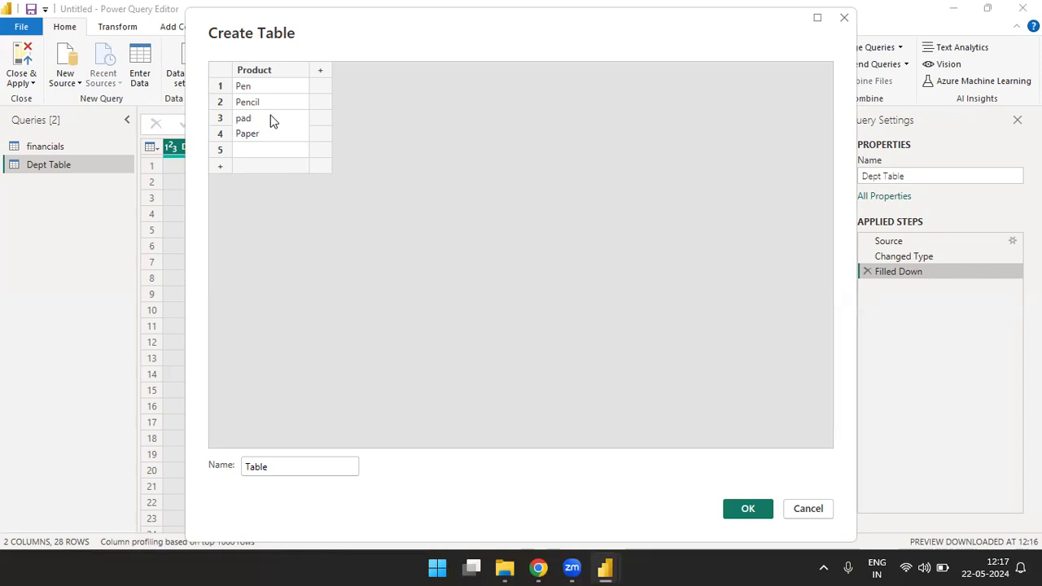
pyautogui.write('er')
pyautogui.press('Return')
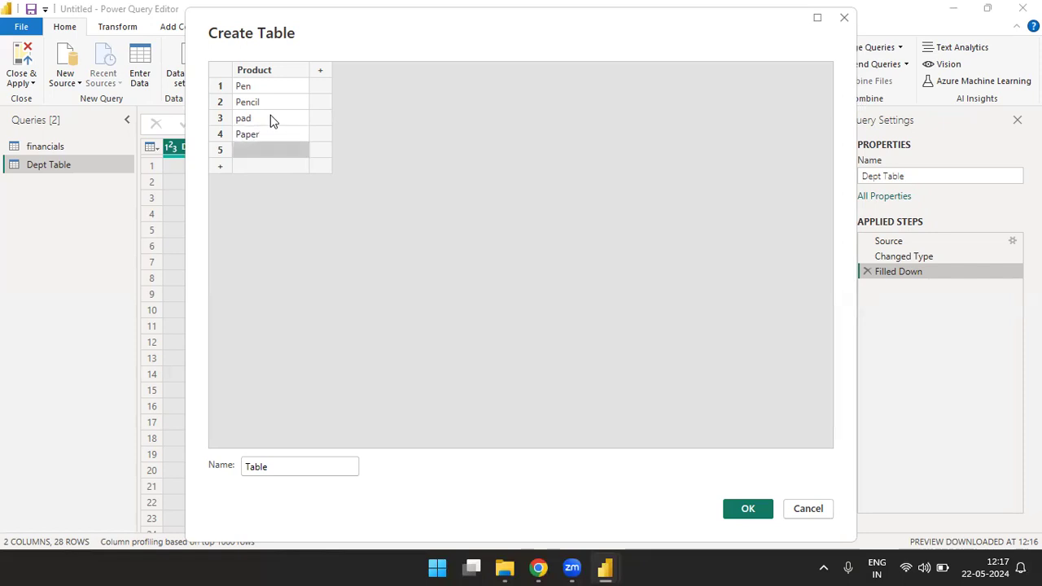
# Step: Enter Gel pen and Printer as the products in rows 5 and 6
pyautogui.write('Gel pen')
pyautogui.press('Return')
pyautogui.write('prrinter')
pyautogui.press('Return')
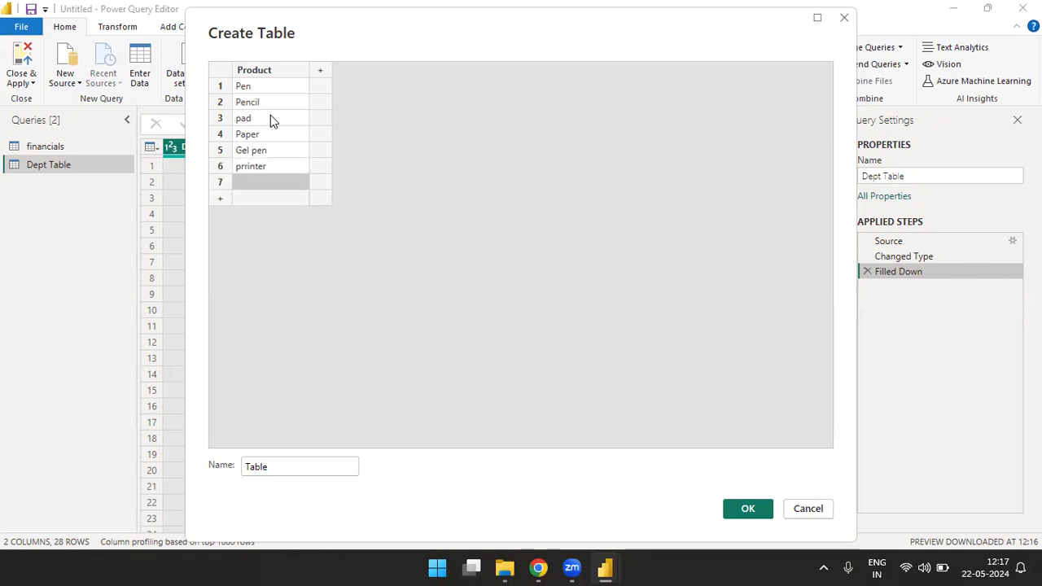
pyautogui.press('Up')
pyautogui.write('Printer')
pyautogui.press('Return')
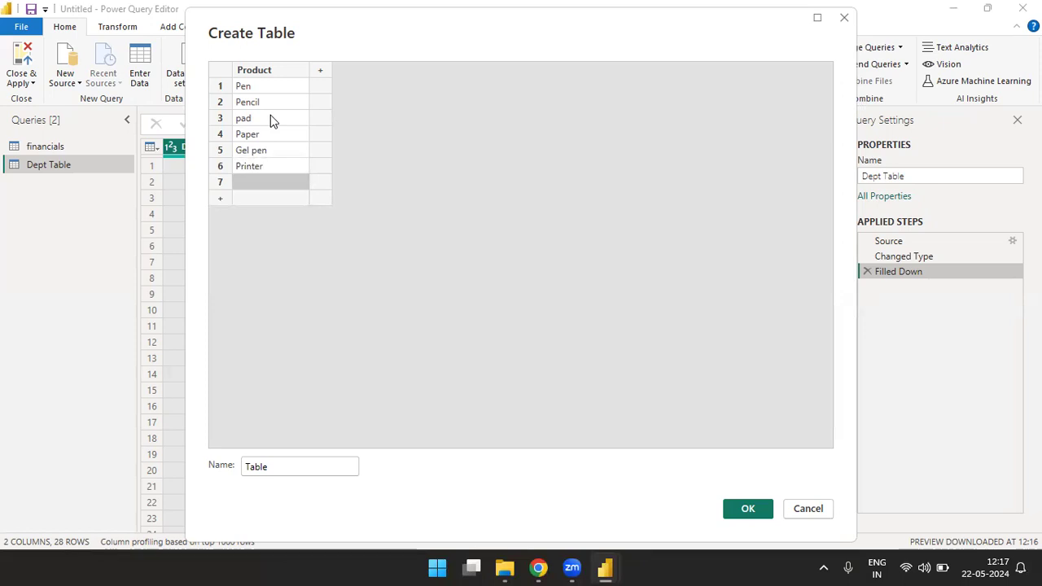
# Step: Enter Black pen and Red Pen as the products in rows 7 and 8
pyautogui.write('Black pen')
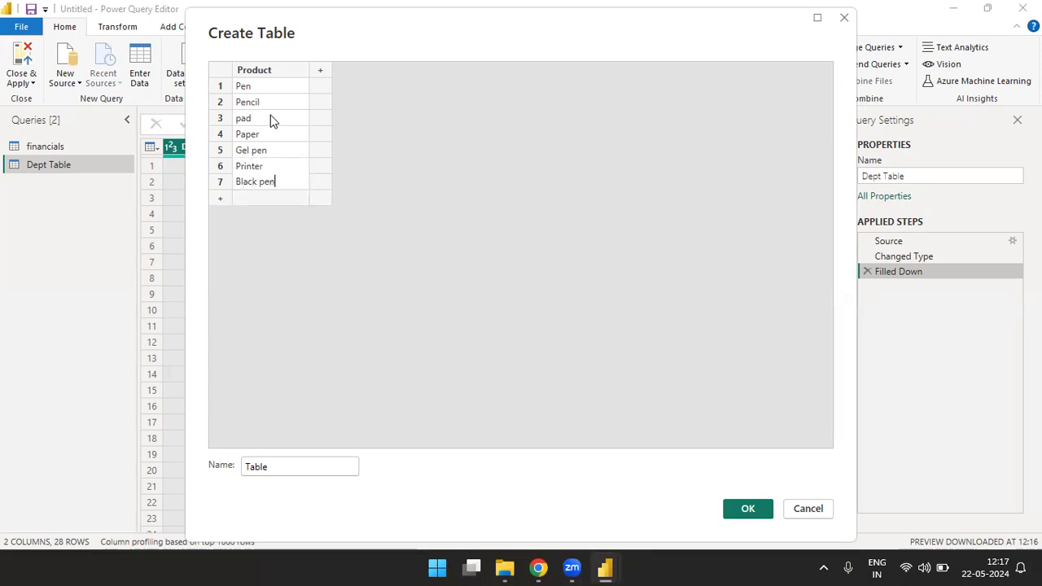
pyautogui.press('Return')
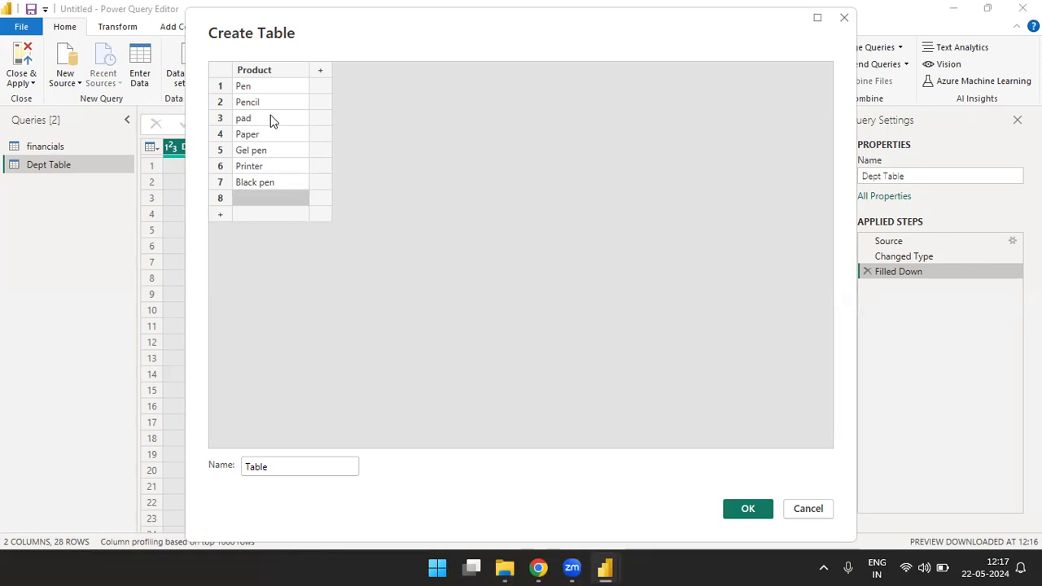
pyautogui.write('Red Pen')
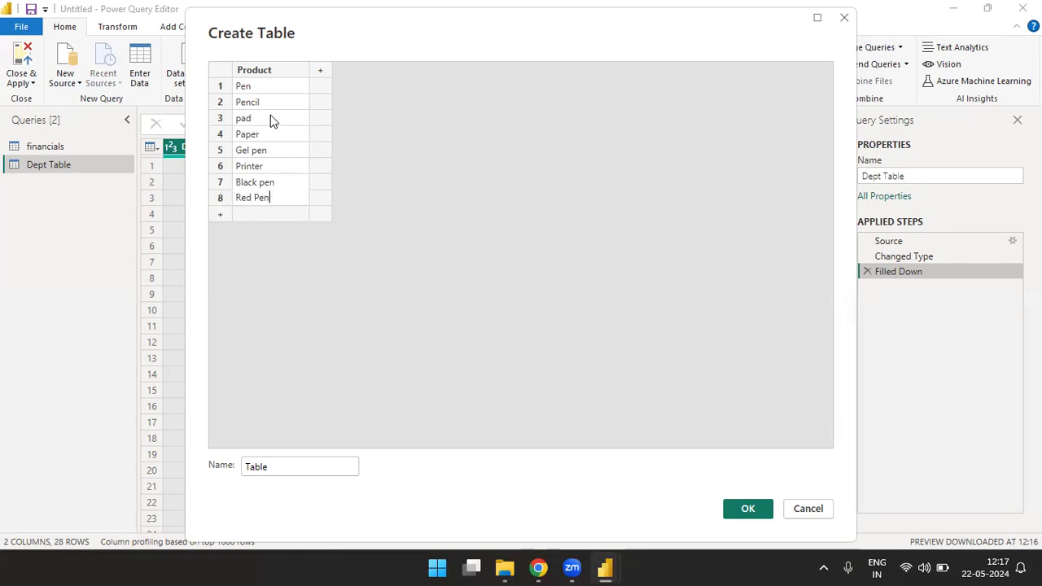
pyautogui.press('Up')
pyautogui.press('Up')
pyautogui.press('Up')
pyautogui.press('Up')
pyautogui.press('Up')
pyautogui.press('Up')
pyautogui.press('Up')
pyautogui.press('Up')
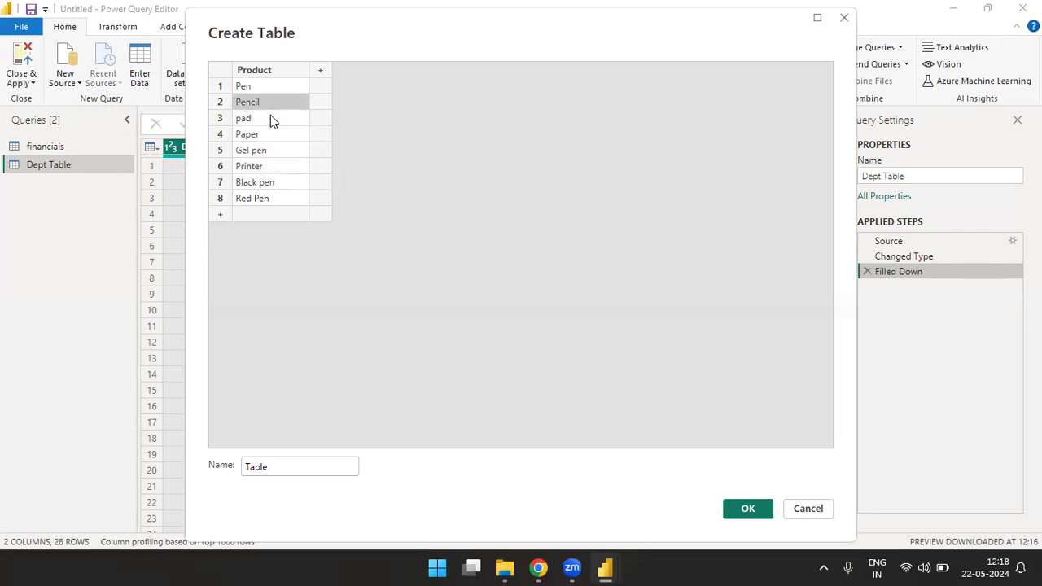
# Step: Add a second column after Product and name it 2018
pyautogui.press('Tab')
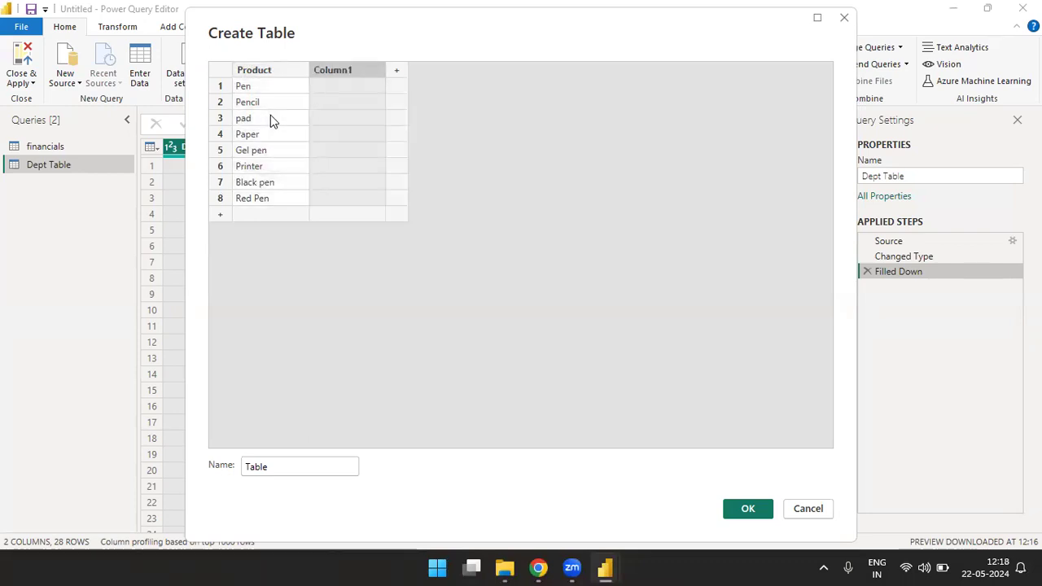
pyautogui.write('@018')
pyautogui.press('BackSpace')
pyautogui.press('BackSpace')
pyautogui.press('BackSpace')
pyautogui.press('BackSpace')
pyautogui.write('2018')
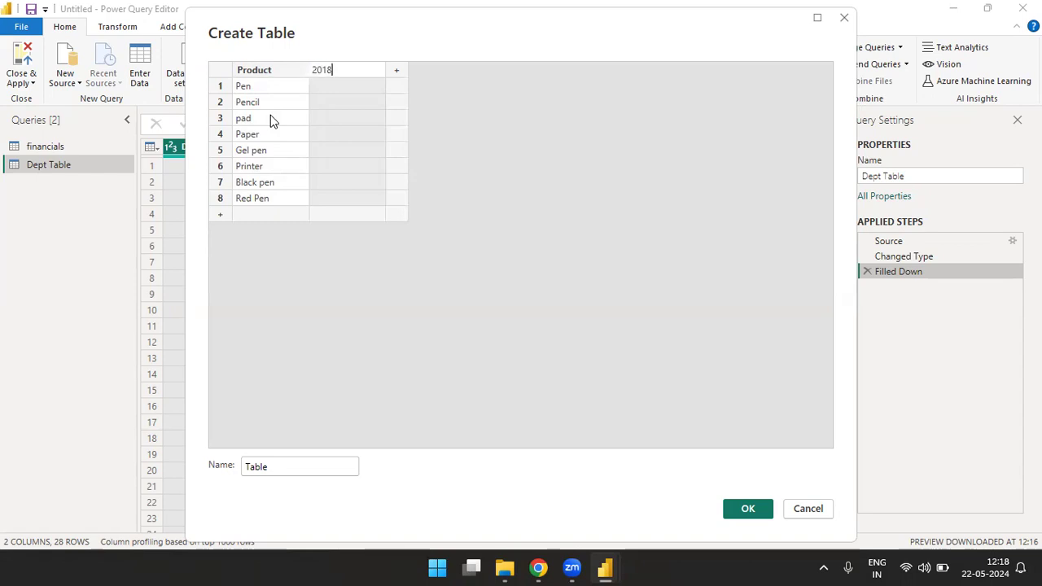
# Step: Add three more columns named 2019, 2020 and 2021, and return to the first cell of the 2018 column
pyautogui.press('Tab')
pyautogui.write('2019')
pyautogui.press('Tab')
pyautogui.write('2')
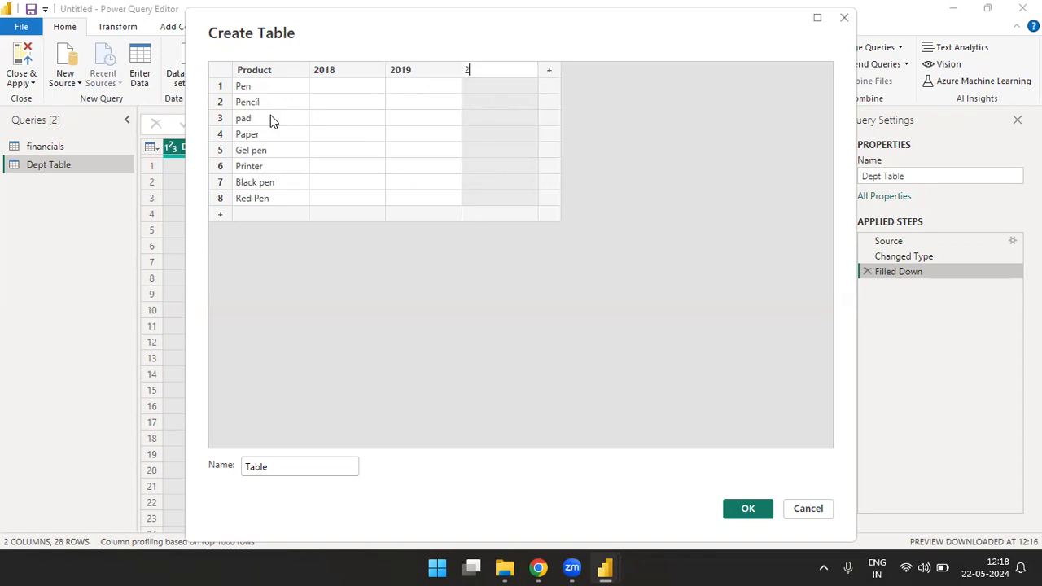
pyautogui.press('Tab')
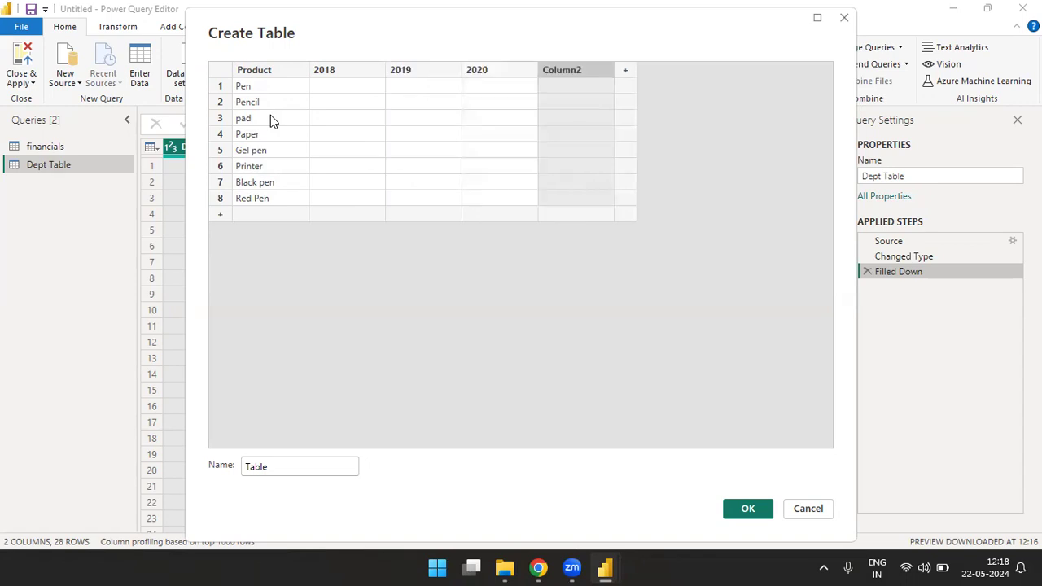
pyautogui.write('2021')
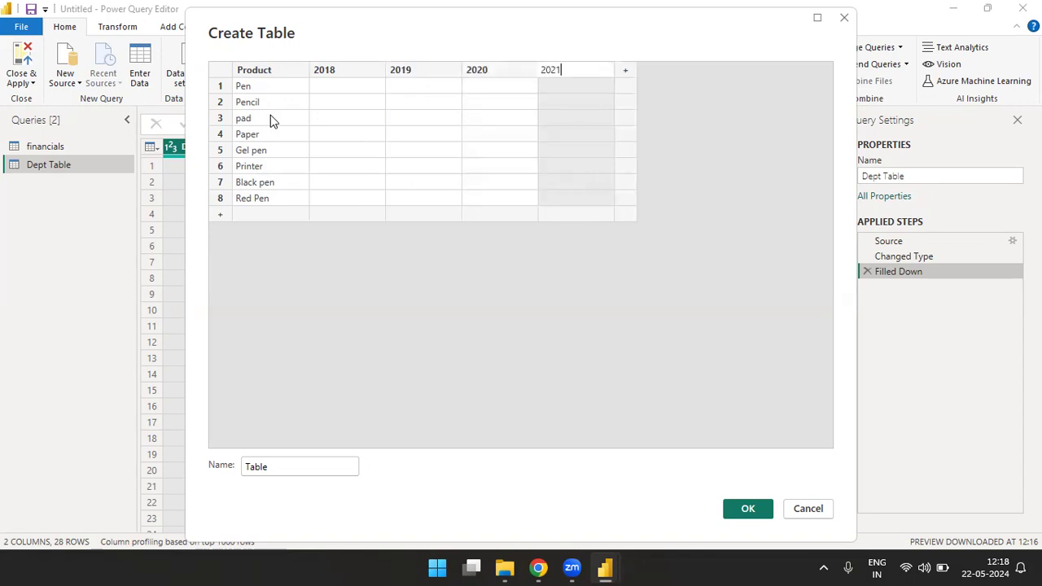
pyautogui.press('Return')
pyautogui.press('Left')
pyautogui.press('Left')
pyautogui.press('Left')
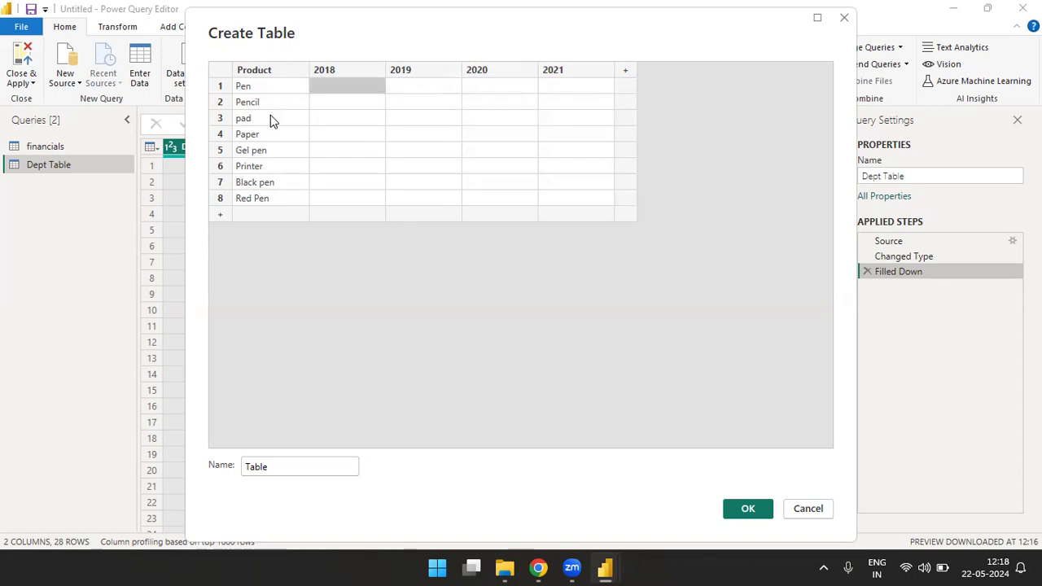
# Step: Try to fill the first 2018 cell with a random number using a randbetween formula from 1 to 100
pyautogui.write('=ra')
pyautogui.press('BackSpace')
pyautogui.press('BackSpace')
pyautogui.write('ra')
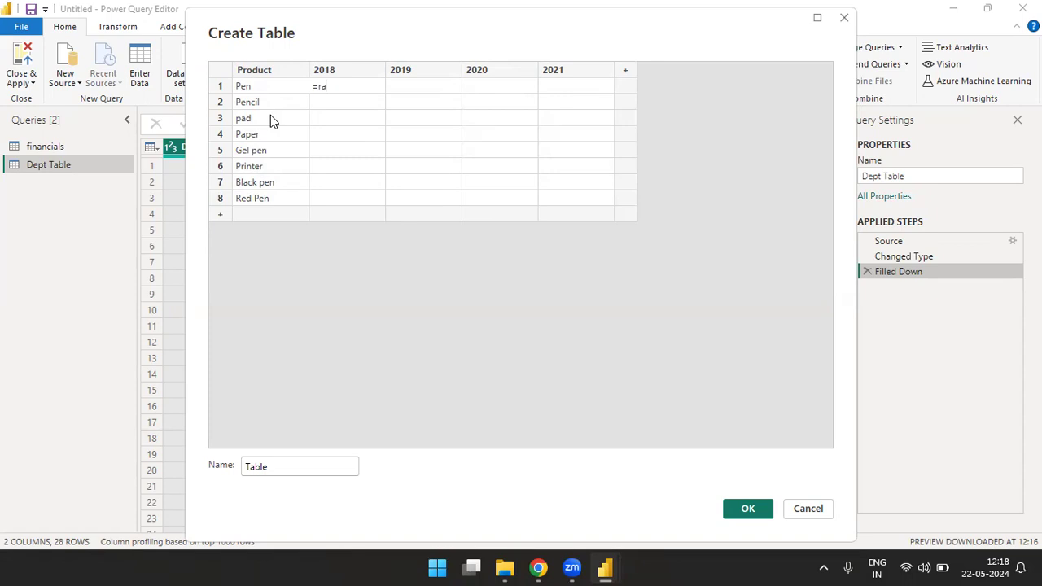
pyautogui.write('ndbetween')
pyautogui.write('(1')
pyautogui.write(',100')
pyautogui.press('Return')
pyautogui.press('Up')
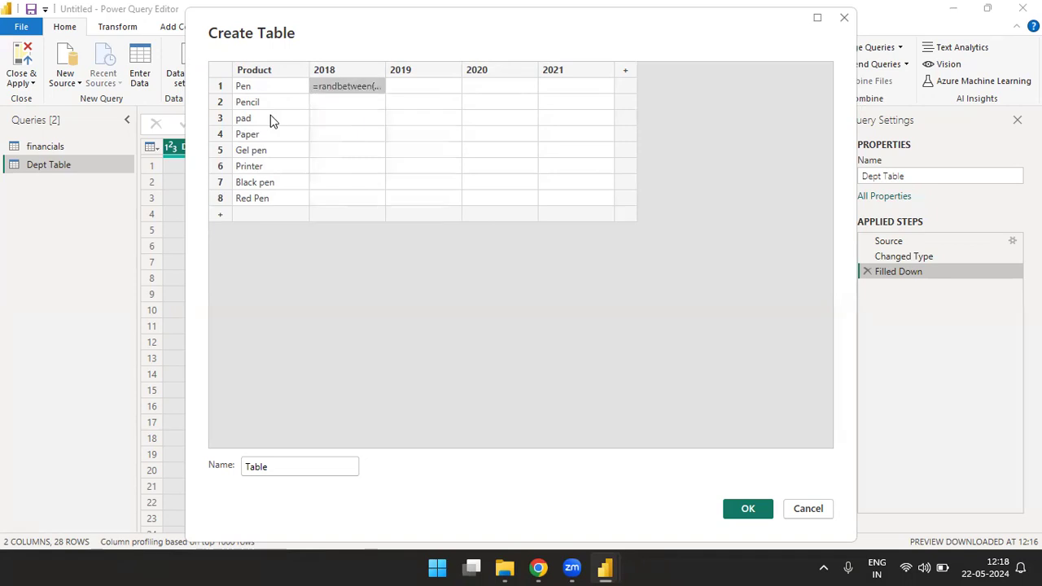
pyautogui.press('Escape')
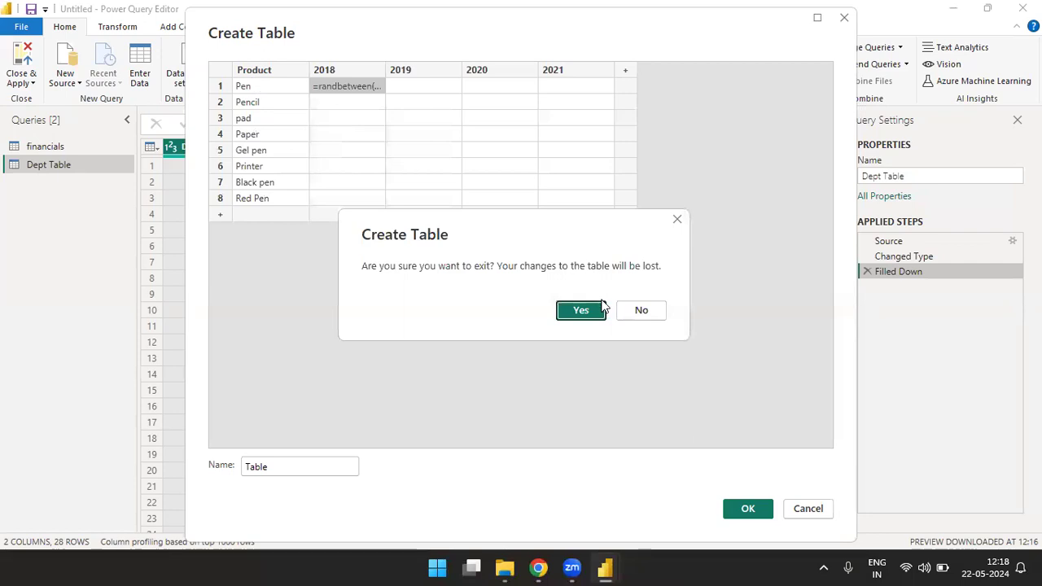
pyautogui.click(642, 311)
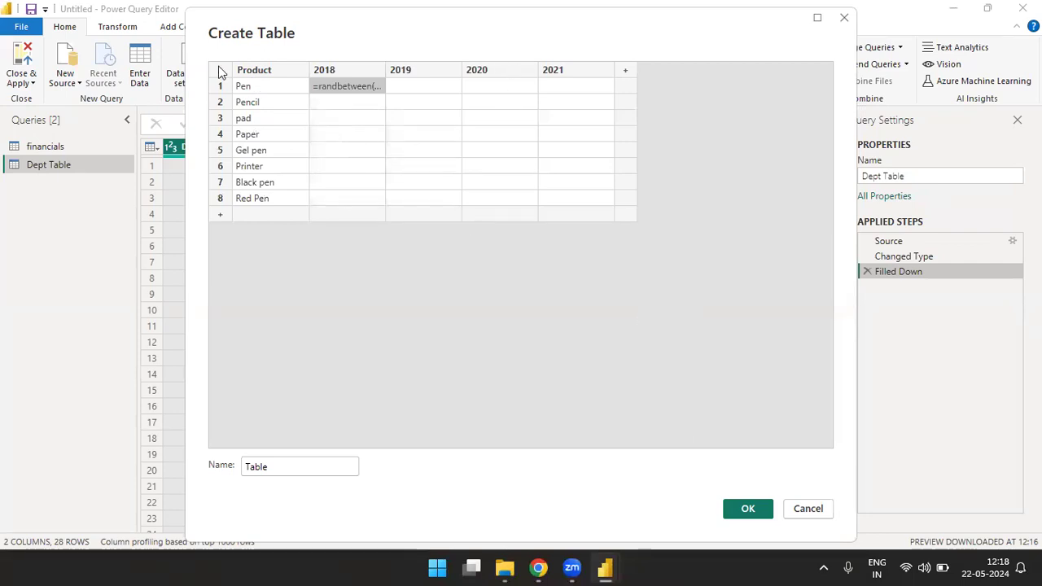
# Step: Copy the Product column and paste it into a blank Excel workbook starting at cell F3
pyautogui.click(249, 71)
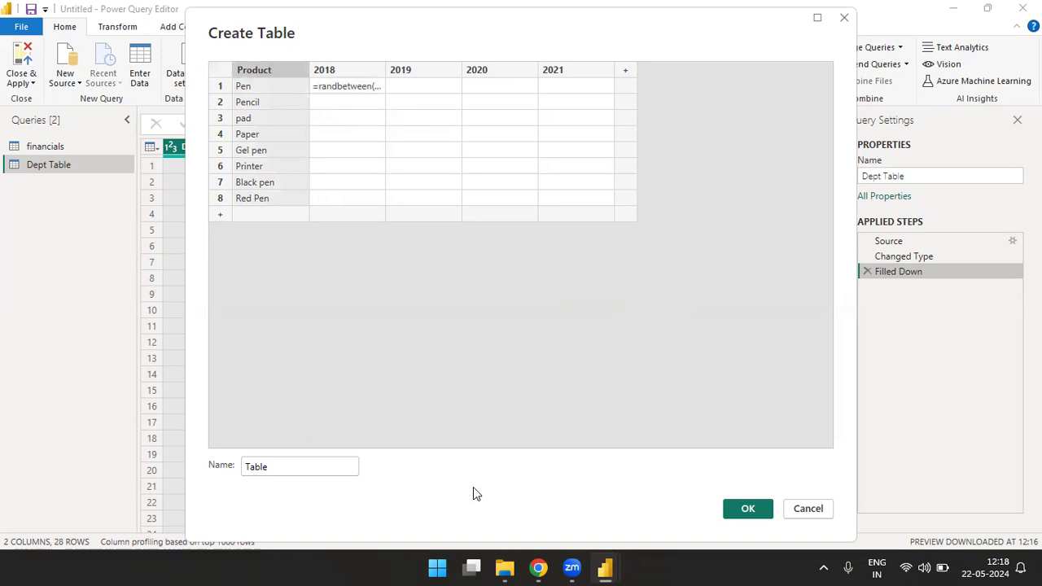
pyautogui.click(437, 568)
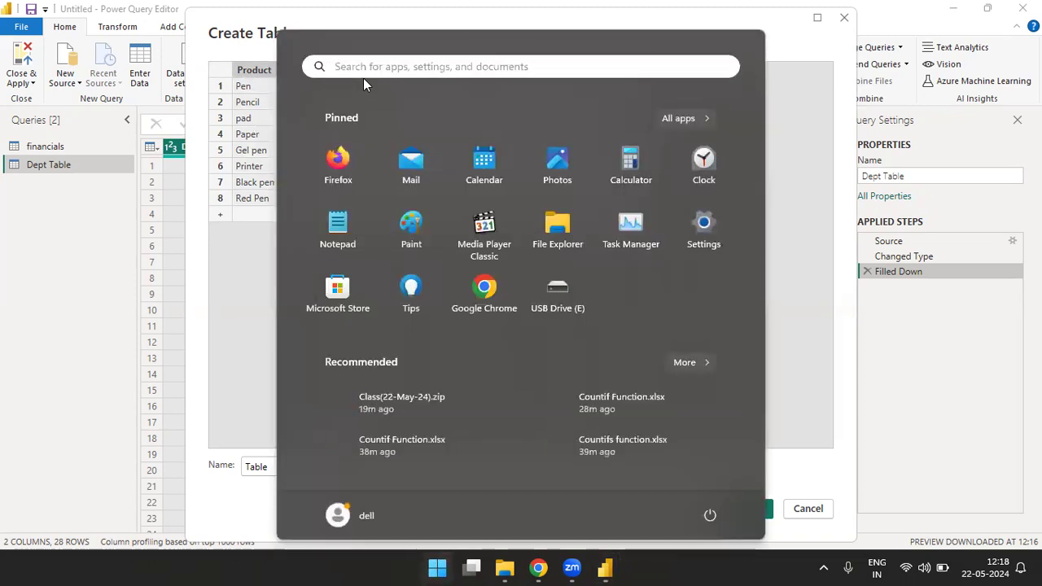
pyautogui.write('excel')
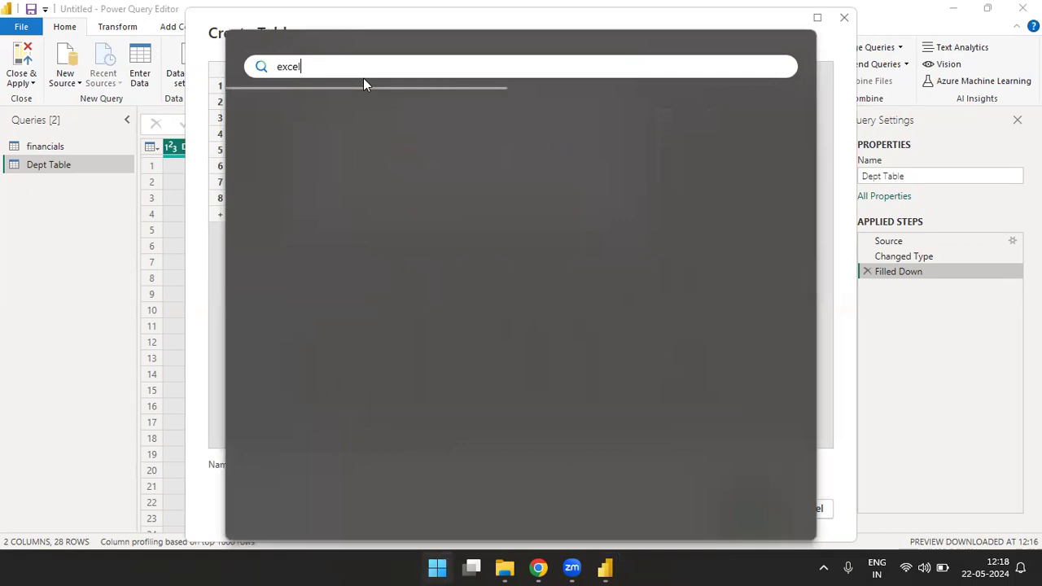
pyautogui.press('Return')
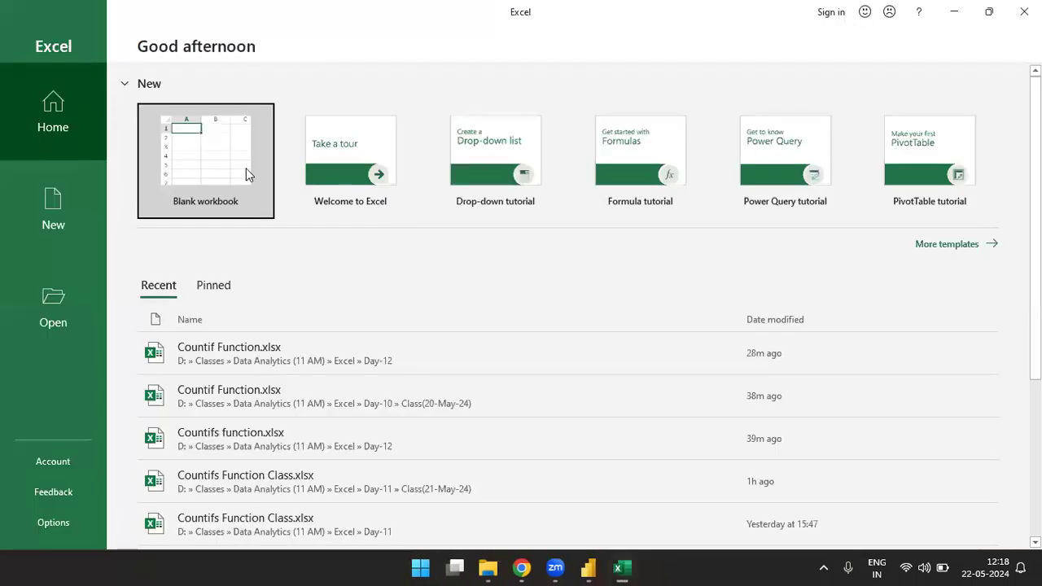
pyautogui.click(248, 175)
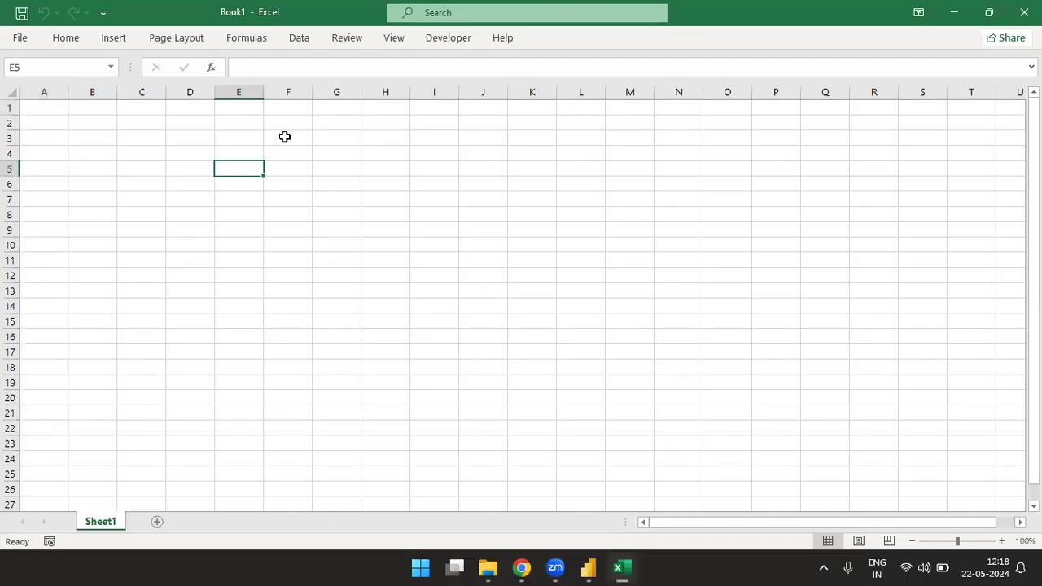
pyautogui.click(285, 137)
pyautogui.write('Product Pen Pencil pad Paper Gel pen Printer Black pen Red Pen')
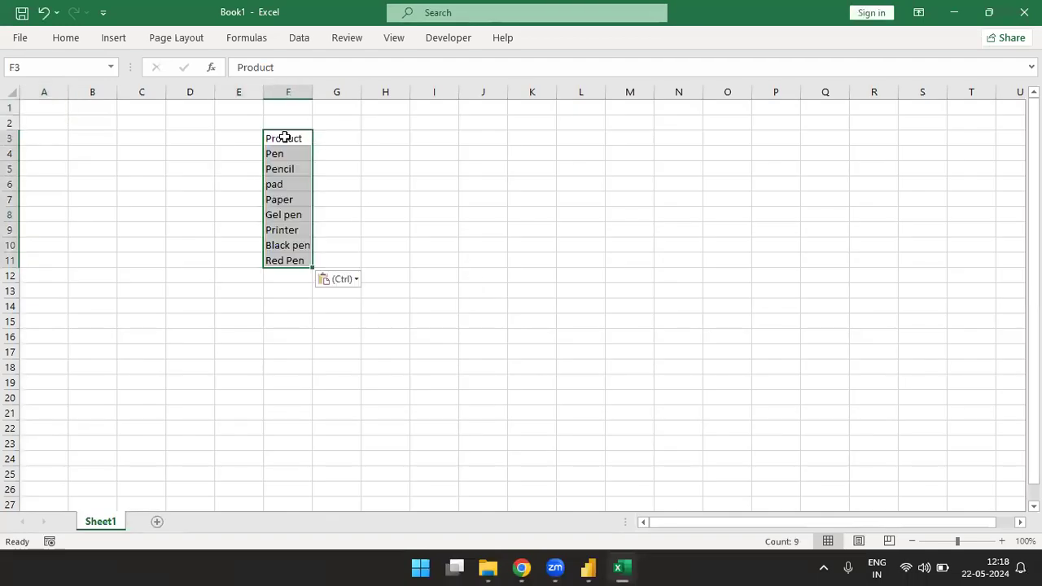
# Step: Enter the year headers 2018, 2019, 2020 and 2021 in cells G3 to J3 beside Product
pyautogui.click(285, 137)
pyautogui.press('Right')
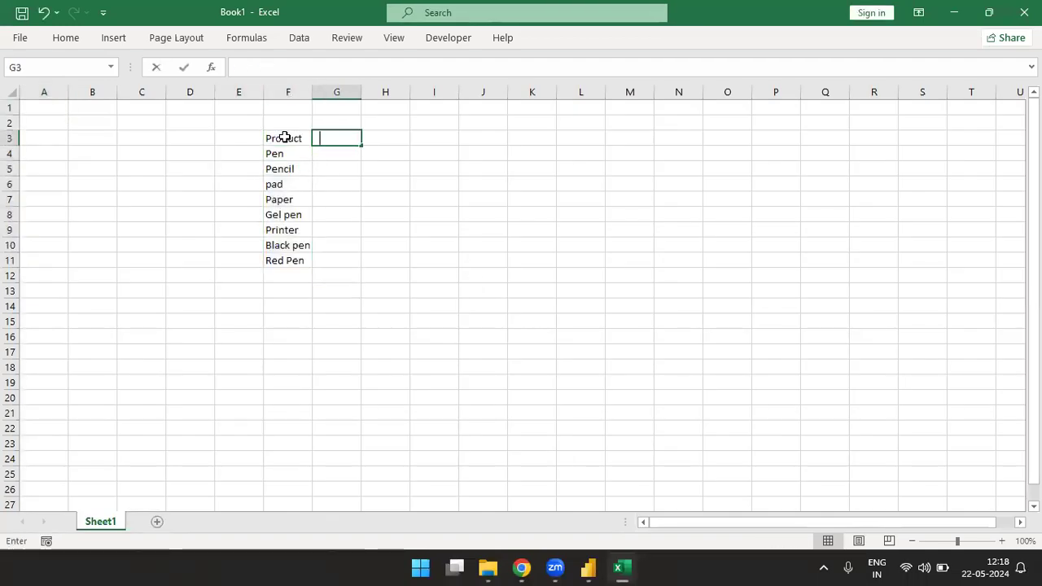
pyautogui.write('2019')
pyautogui.press('BackSpace')
pyautogui.write('8')
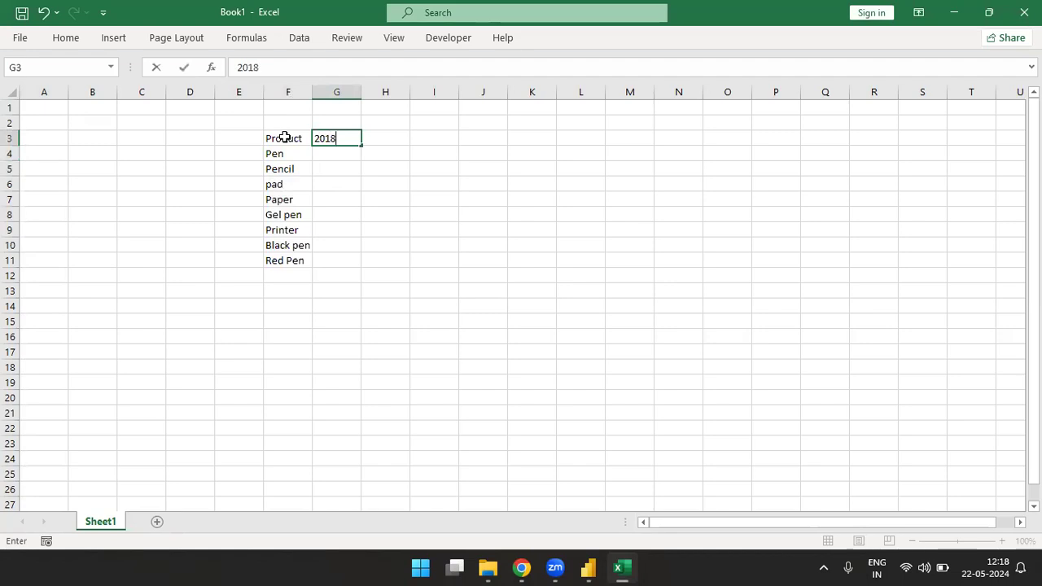
pyautogui.press('Right')
pyautogui.write('2019')
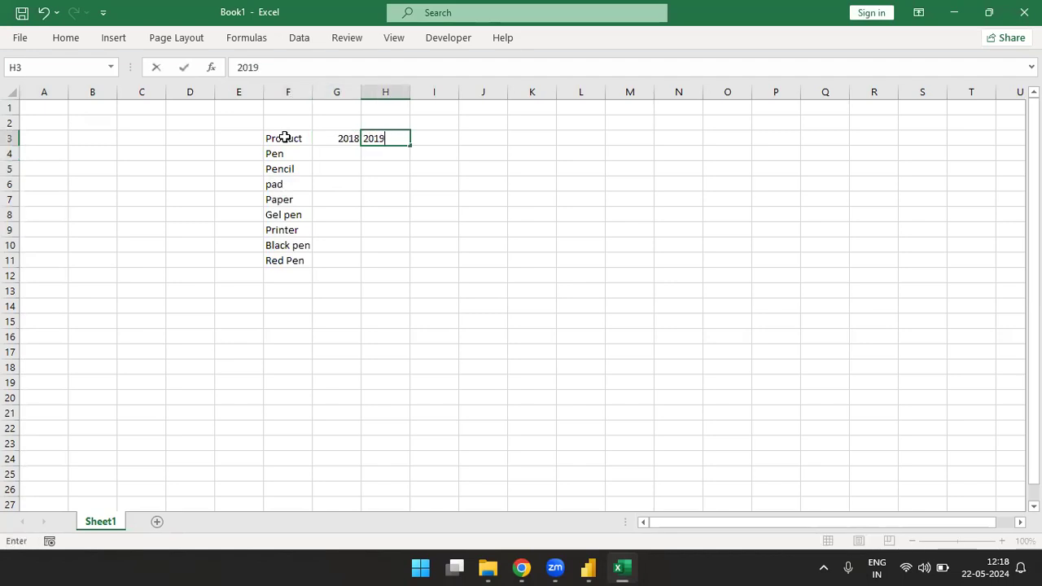
pyautogui.press('Right')
pyautogui.write('2020')
pyautogui.press('Right')
pyautogui.write('2021')
pyautogui.press('Return')
# Step: Enter a RANDBETWEEN formula from 1000 to 10000 in cell G4 for Pen in 2018
pyautogui.press('Left')
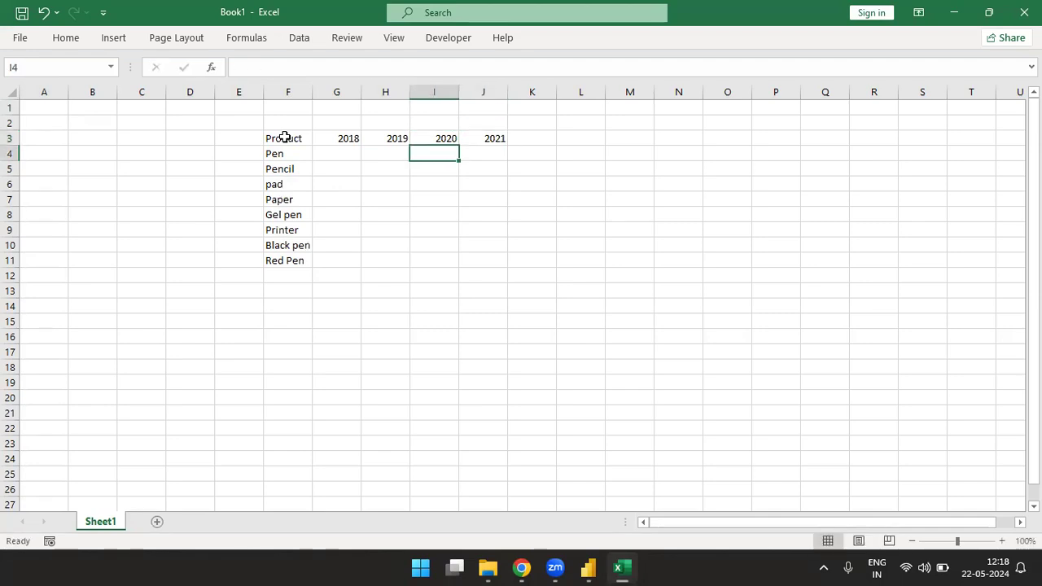
pyautogui.press('Left')
pyautogui.press('Left')
pyautogui.write('=rand')
pyautogui.press('Down')
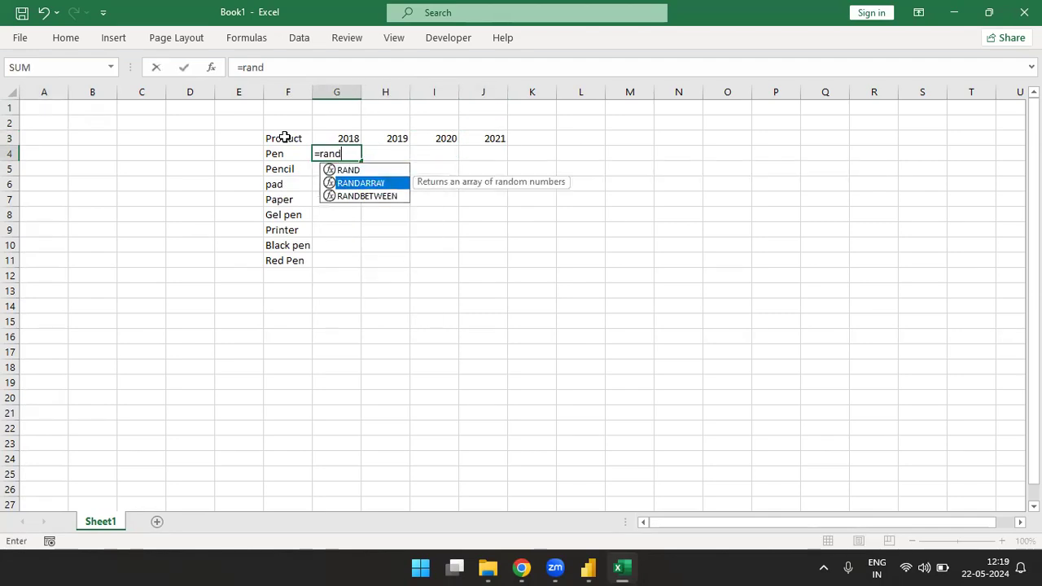
pyautogui.press('Down')
pyautogui.press('Tab')
pyautogui.write('1000,10000')
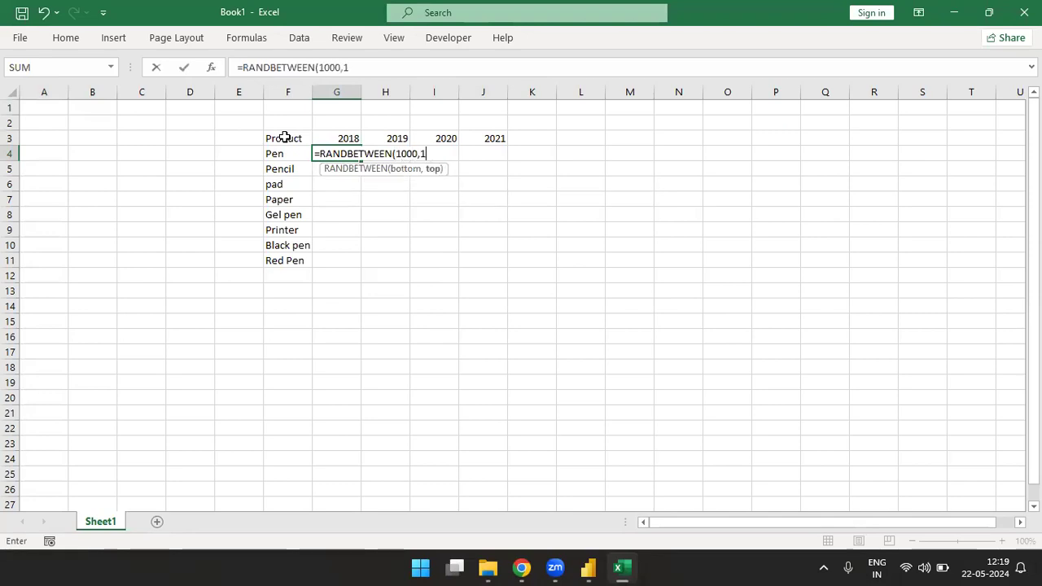
pyautogui.hotkey('ctrl', 'Return')
# Step: Fill the random-number formula across G4:J11 and replace the formulas with their values
pyautogui.hotkey('shift', 'Down')
pyautogui.hotkey('shift', 'Down')
pyautogui.hotkey('shift', 'Down')
pyautogui.hotkey('shift', 'Down')
pyautogui.hotkey('shift', 'Down')
pyautogui.hotkey('shift', 'Down')
pyautogui.hotkey('shift', 'Down')
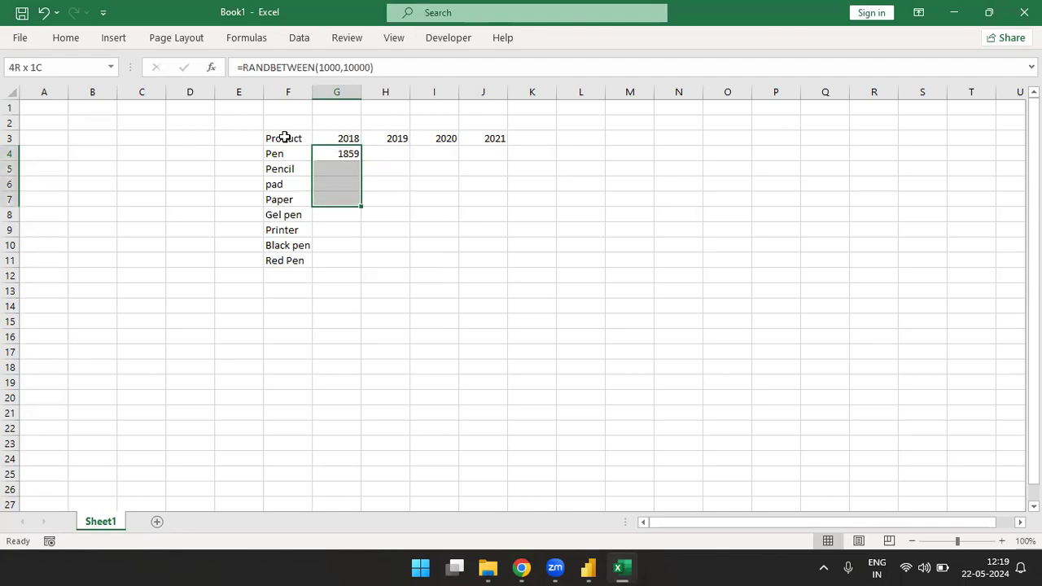
pyautogui.hotkey('shift', 'Right')
pyautogui.hotkey('shift', 'Right')
pyautogui.hotkey('shift', 'Right')
pyautogui.hotkey('ctrl', 'd')
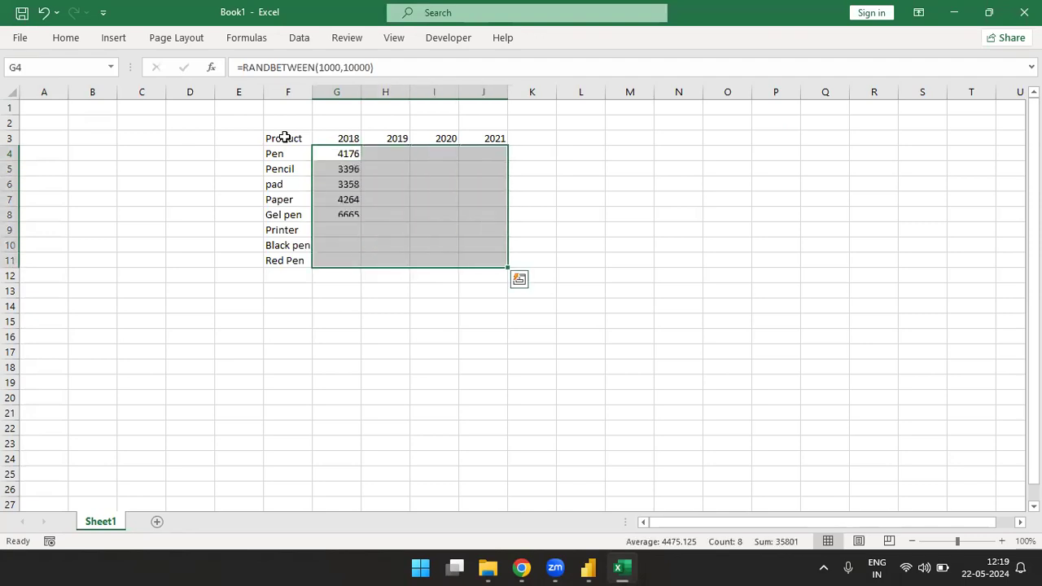
pyautogui.hotkey('ctrl', 'r')
pyautogui.hotkey('ctrl', 'c')
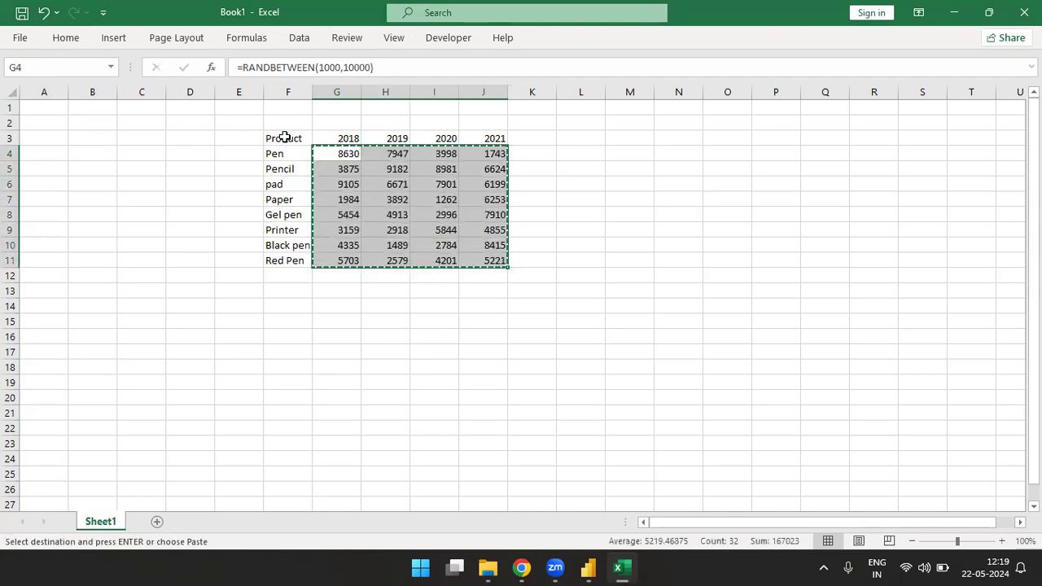
pyautogui.hotkey('ctrl', 'shift', 'v')
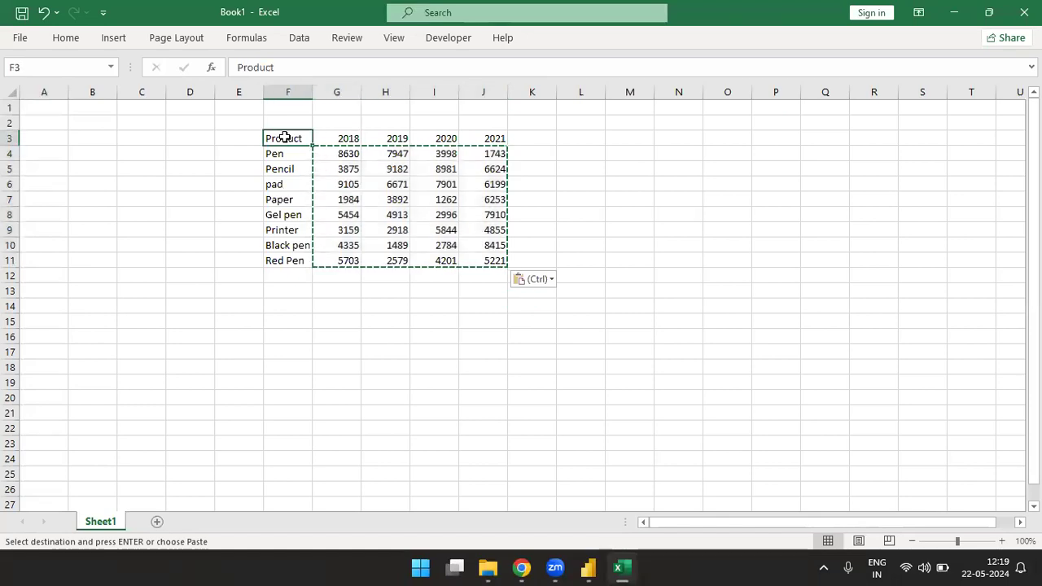
# Step: Copy the whole product-by-year table and paste it over the Create Table grid in Power Query Editor
pyautogui.hotkey('ctrl', 'a')
pyautogui.hotkey('ctrl', 'c')
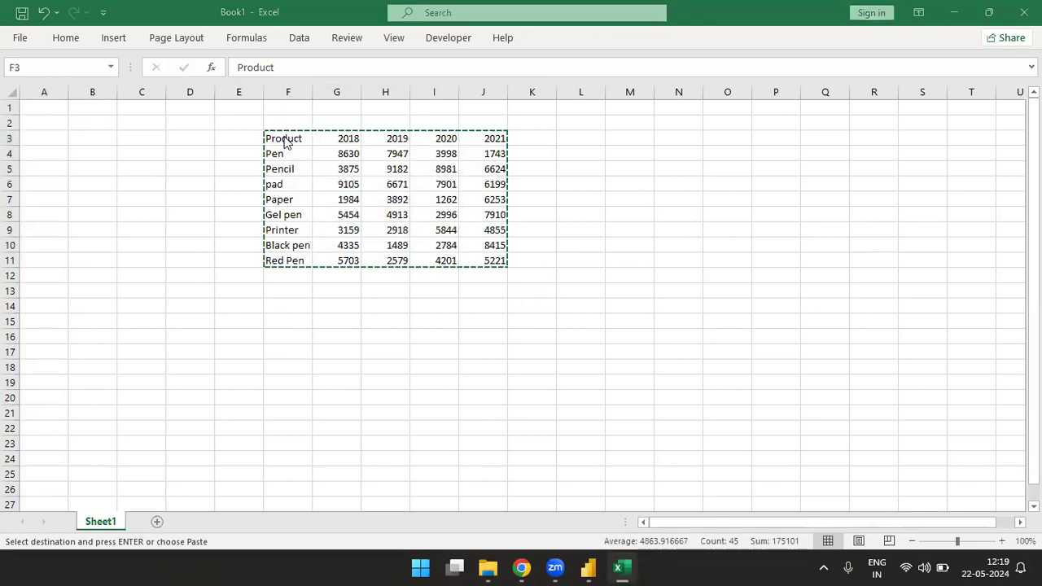
pyautogui.hotkey('alt', 'Tab')
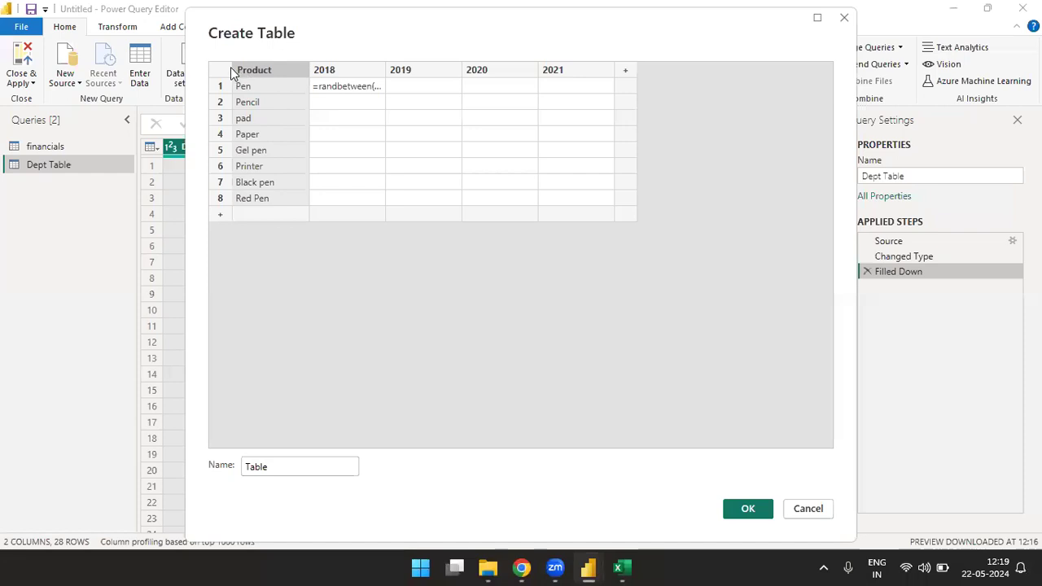
pyautogui.hotkey('ctrl', 'v')
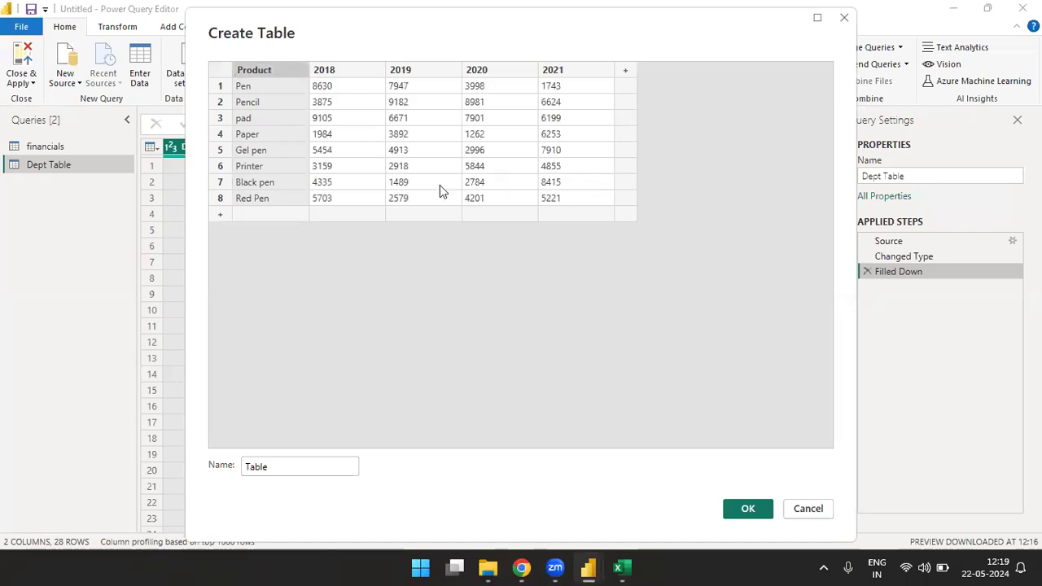
# Step: Name the new table Pivot Data and create it
pyautogui.doubleClick(302, 469)
pyautogui.write('Ta')
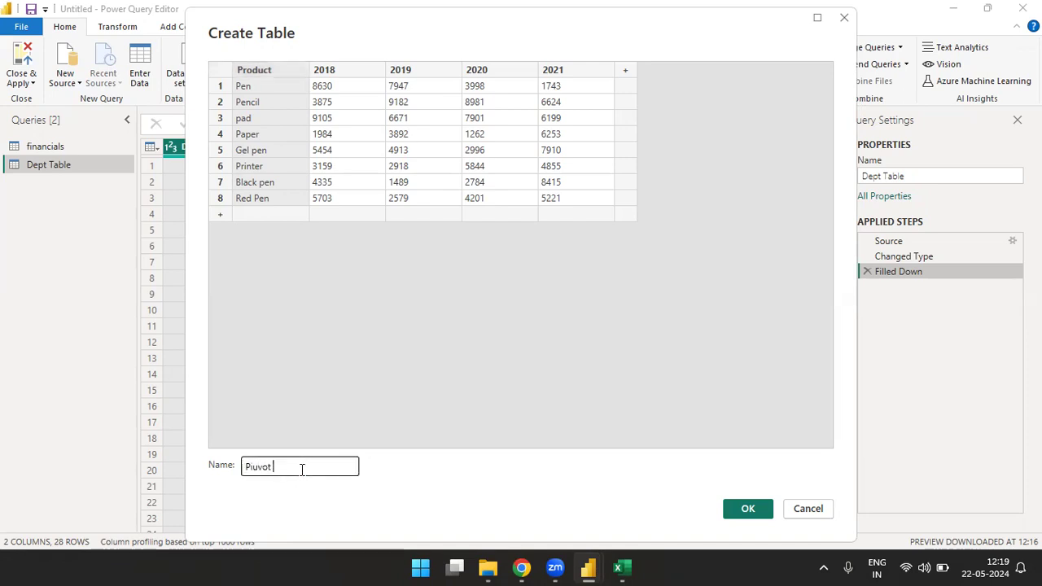
pyautogui.write('vot Dat')
pyautogui.click(743, 512)
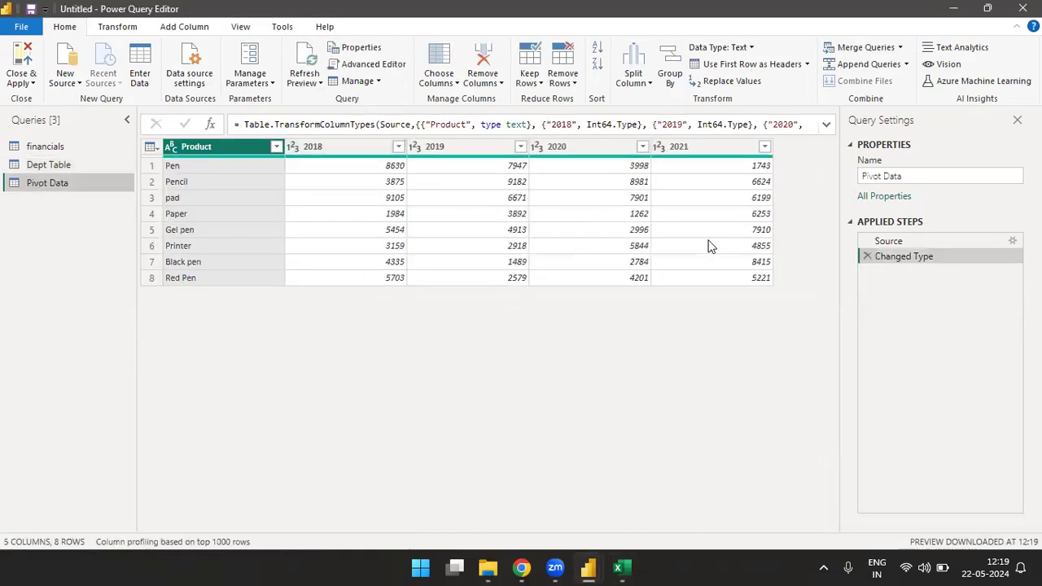
# Step: Try unpivoting only the 2018 column of Pivot Data, and delete that applied step
pyautogui.click(118, 29)
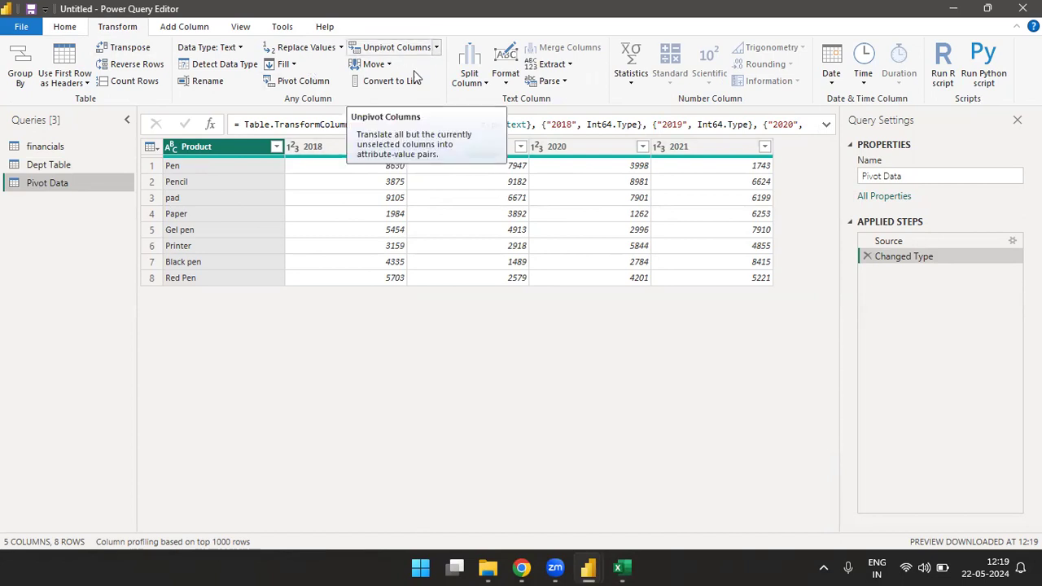
pyautogui.click(332, 148)
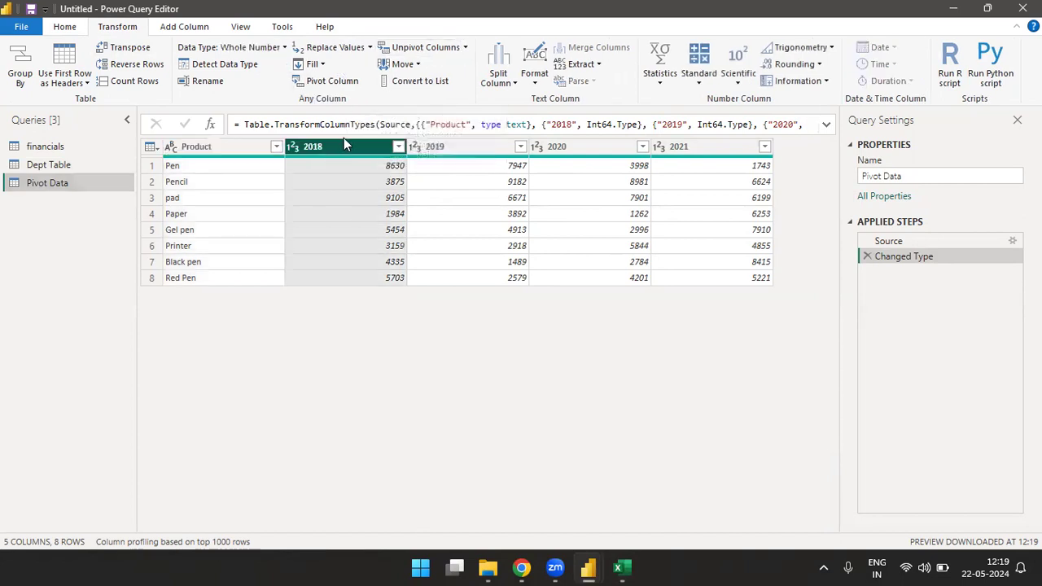
pyautogui.click(465, 49)
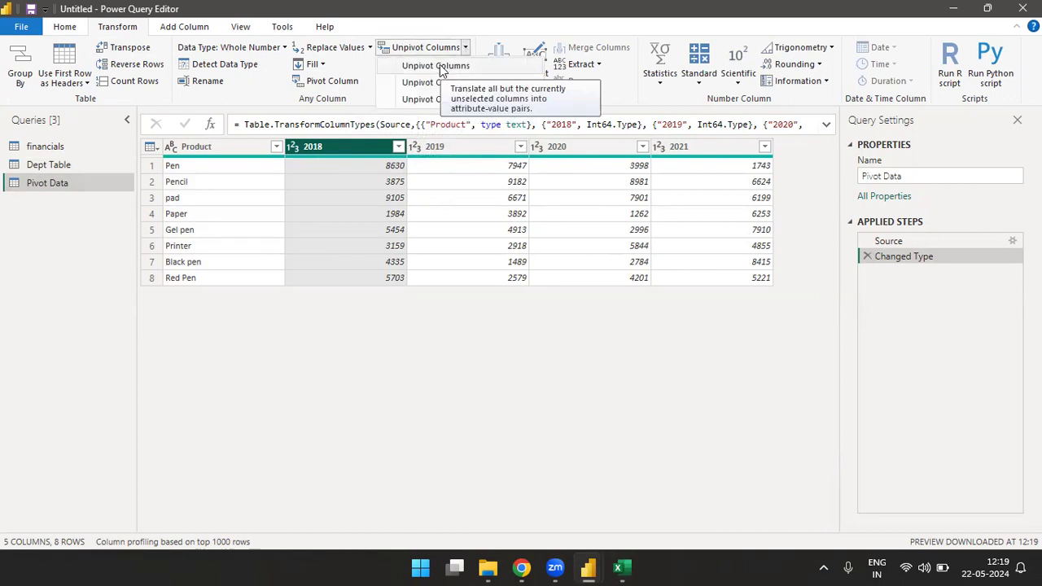
pyautogui.click(439, 66)
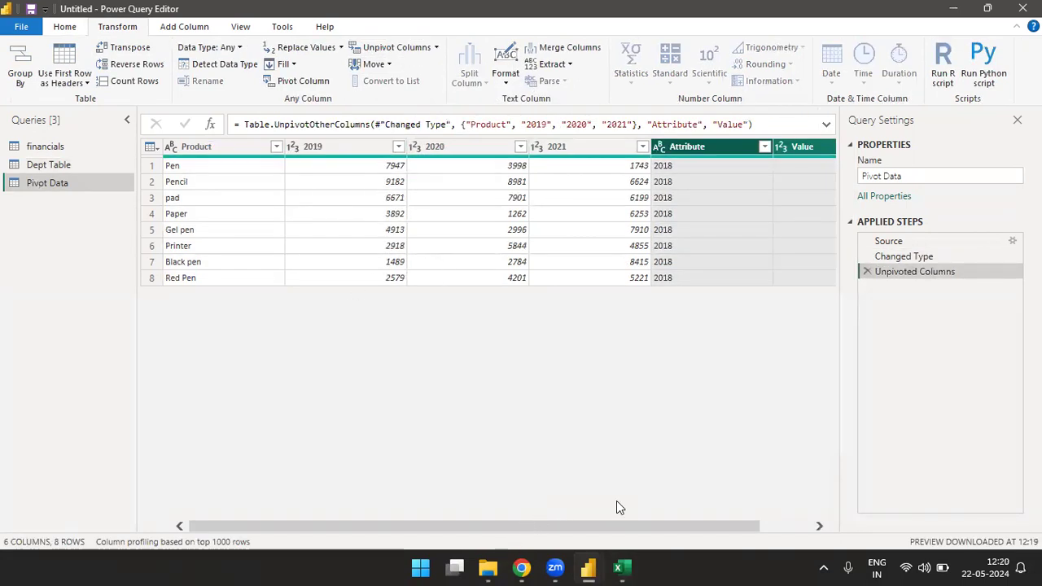
pyautogui.click(865, 272)
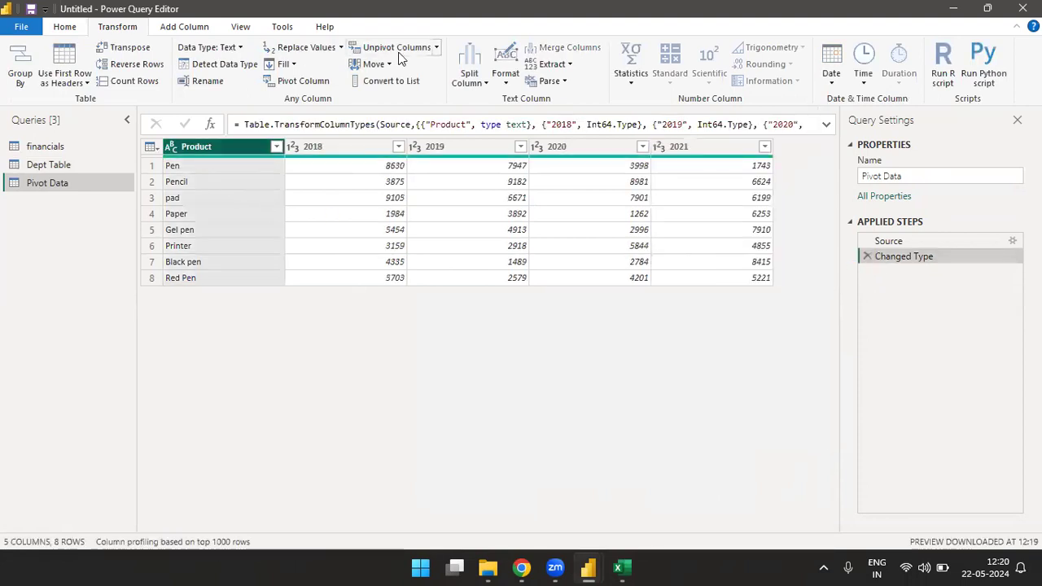
# Step: Try unpivoting only the Product column, and delete that applied step
pyautogui.click(436, 47)
pyautogui.click(421, 69)
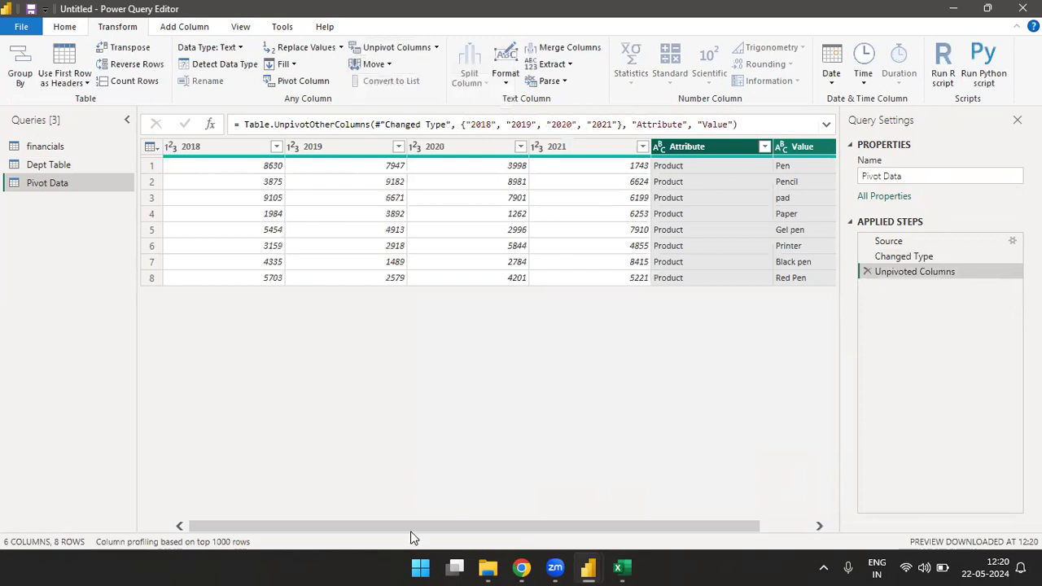
pyautogui.click(866, 272)
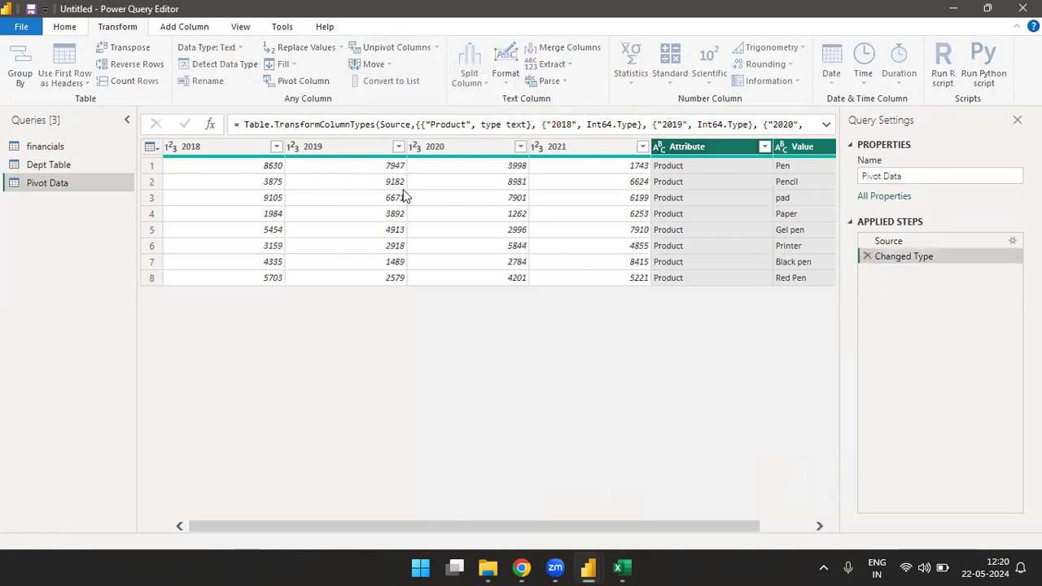
# Step: Unpivot the four year columns 2018 to 2021 together into attribute-value pairs, and review the resulting rows
pyautogui.click(336, 154)
pyautogui.hotkey('shift', 'Right')
pyautogui.hotkey('shift', 'Right')
pyautogui.hotkey('shift', 'Right')
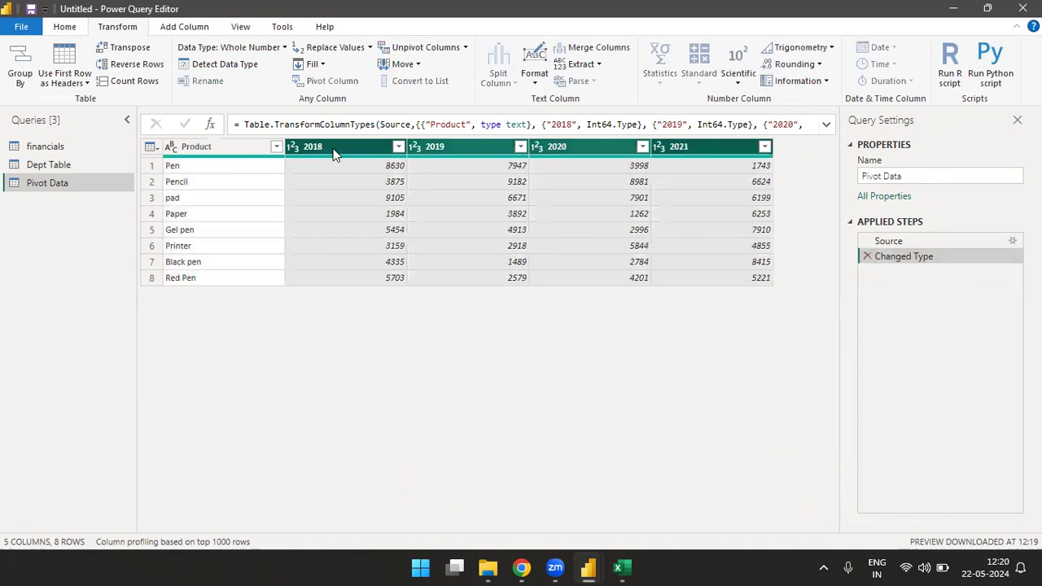
pyautogui.click(465, 47)
pyautogui.click(438, 65)
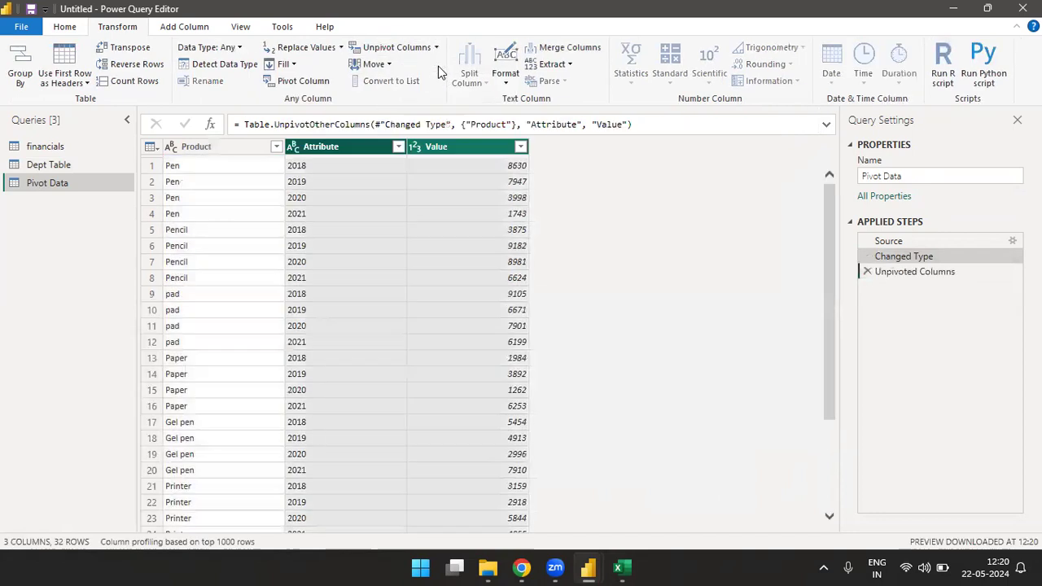
pyautogui.moveTo(828, 244); pyautogui.dragTo(829, 208)
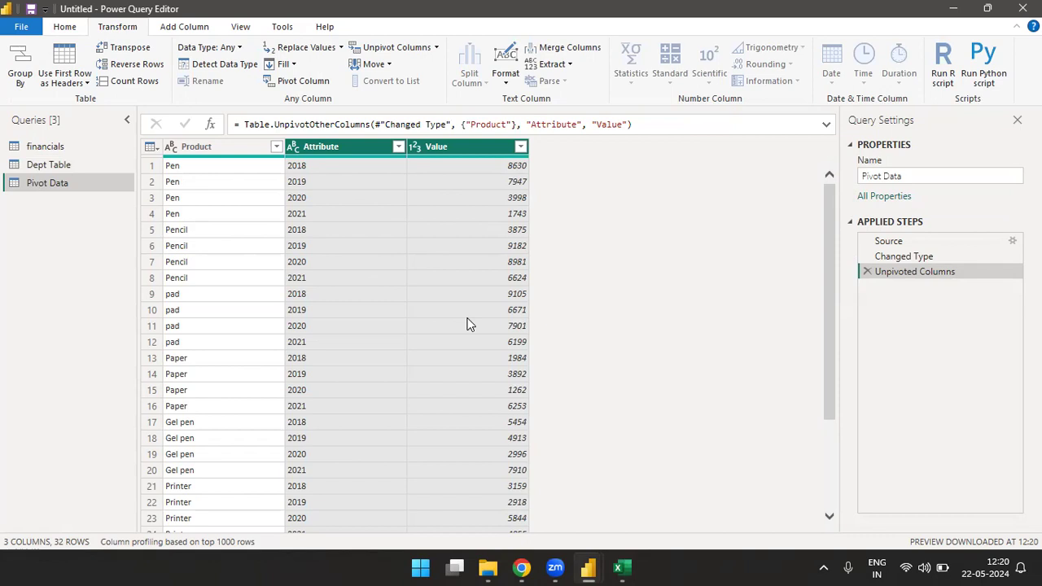
# Step: Pivot the Attribute column of Pivot Data back into year columns, using Value as the values column
pyautogui.click(335, 149)
pyautogui.click(301, 81)
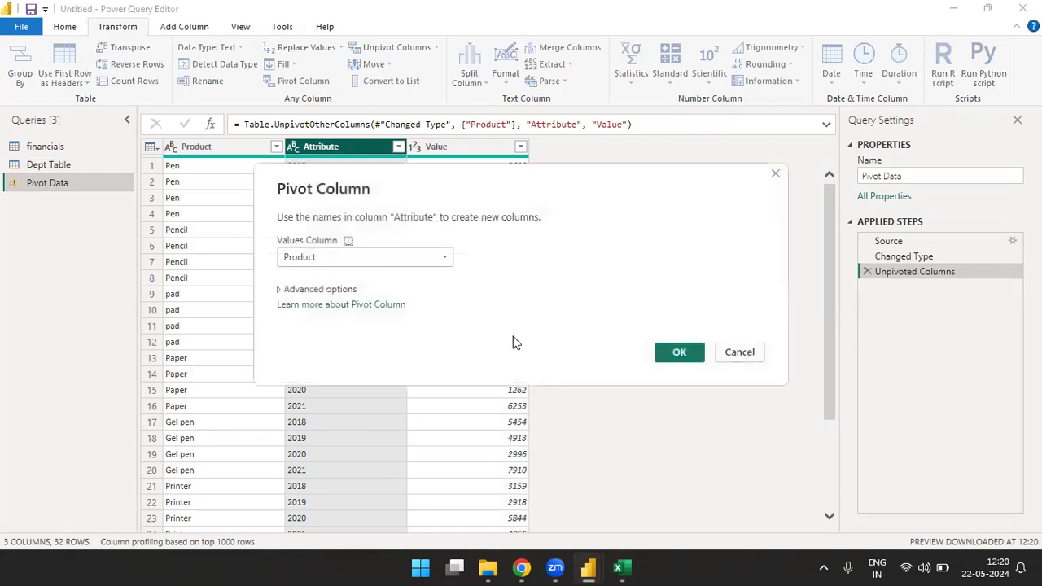
pyautogui.click(444, 258)
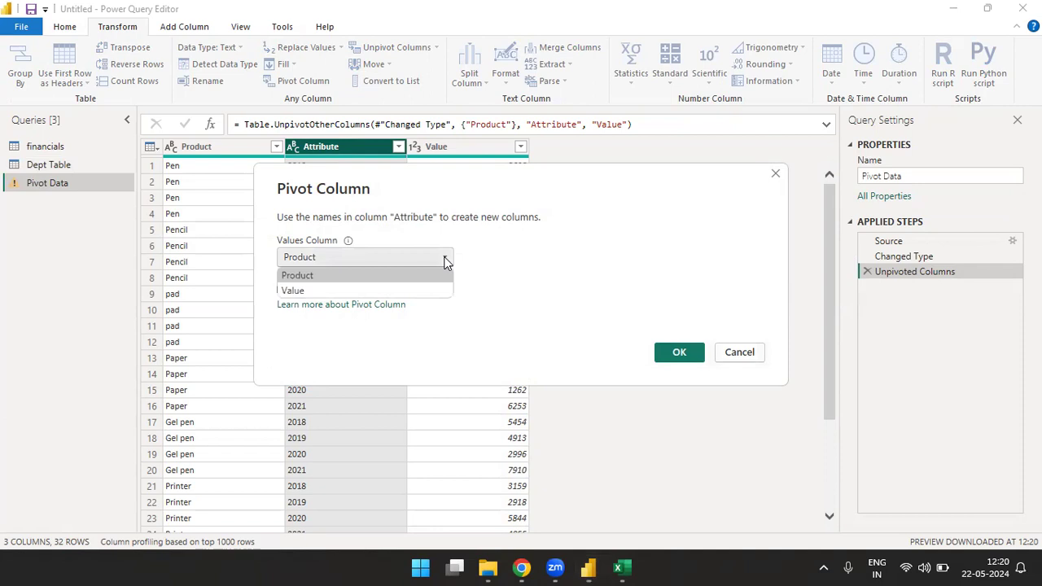
pyautogui.click(291, 292)
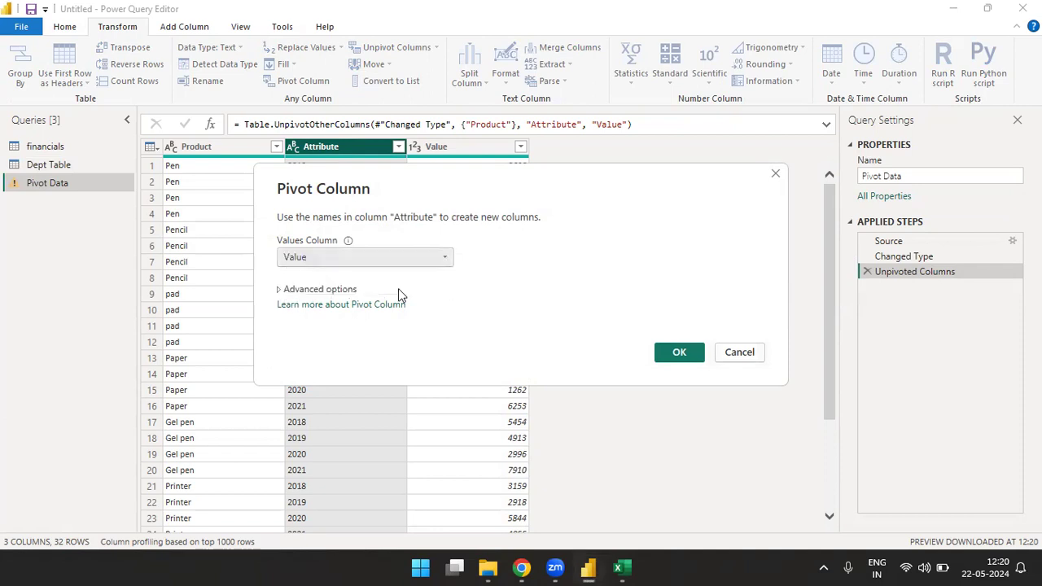
pyautogui.click(674, 352)
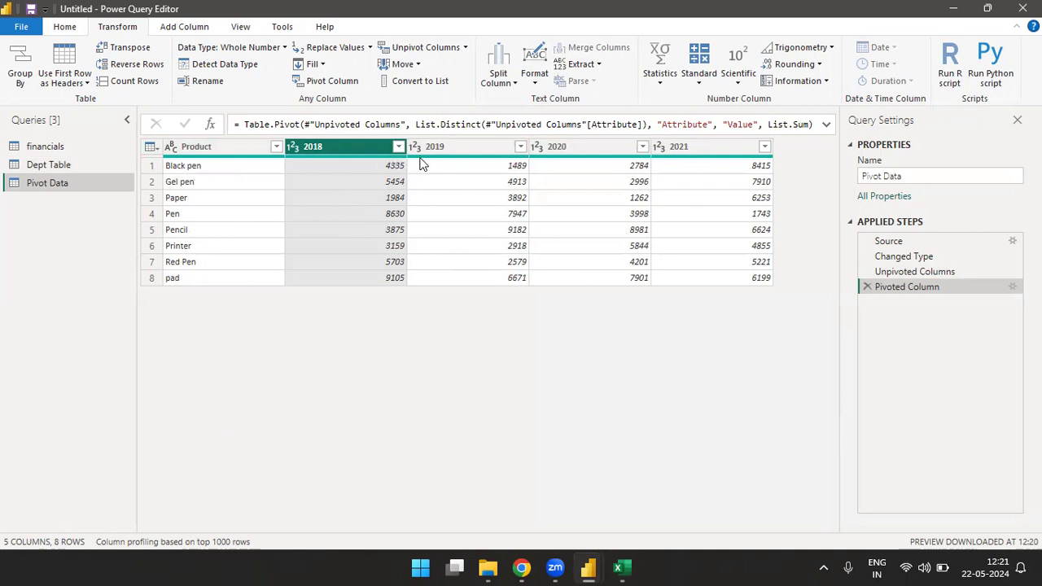
# Step: Unpivot all columns of Pivot Data other than Product into attribute-value pairs
pyautogui.keyDown('ctrl'); pyautogui.click(452, 148); pyautogui.keyUp('ctrl')
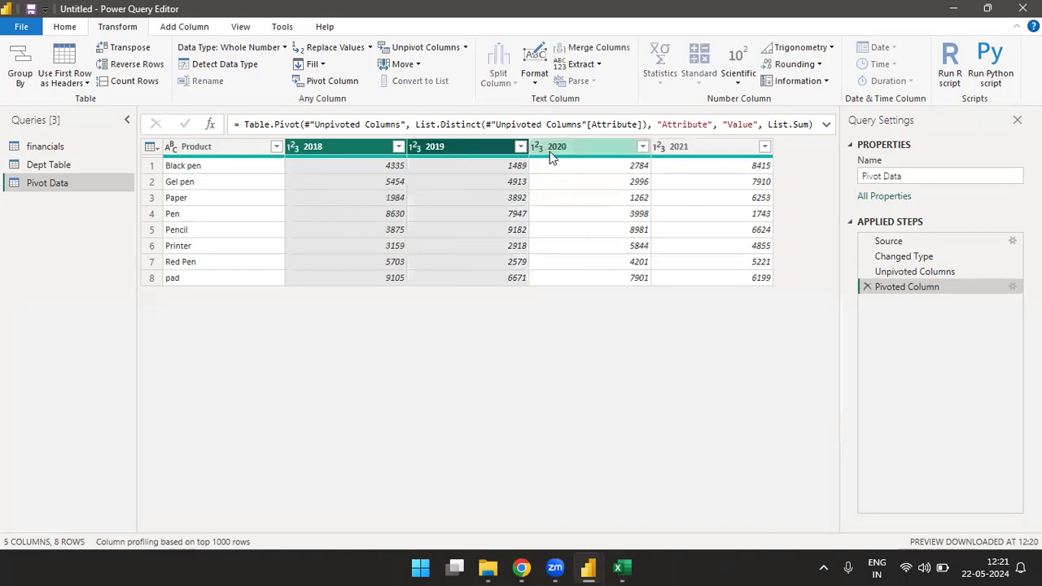
pyautogui.keyDown('ctrl'); pyautogui.click(567, 153); pyautogui.keyUp('ctrl')
pyautogui.keyDown('ctrl'); pyautogui.click(691, 148); pyautogui.keyUp('ctrl')
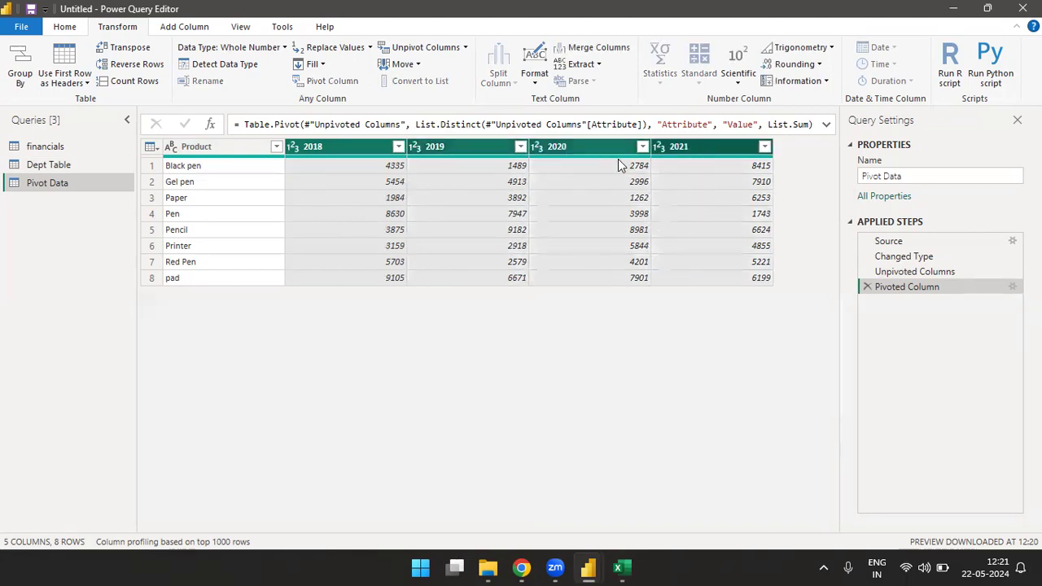
pyautogui.click(465, 47)
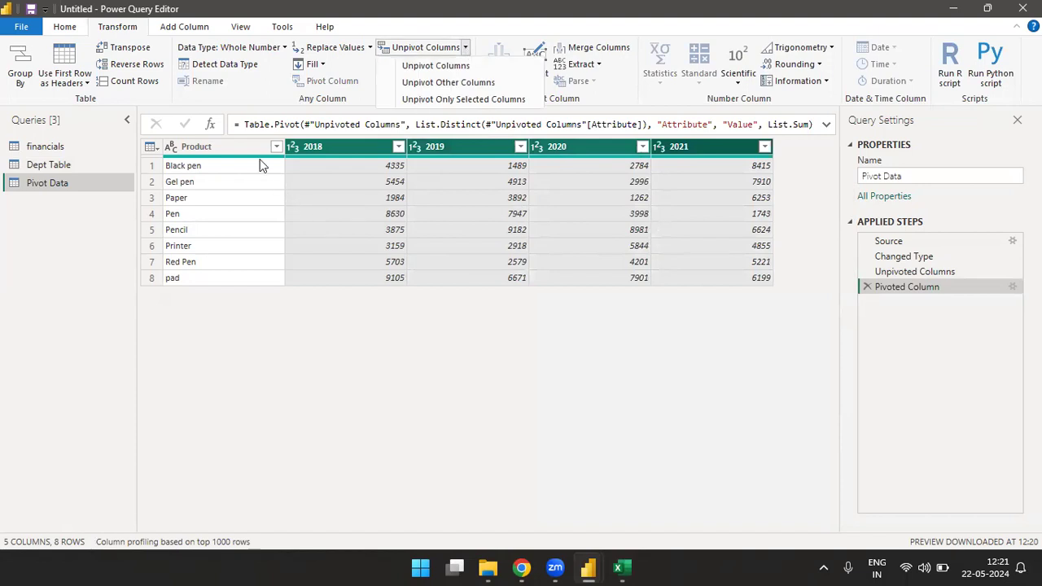
pyautogui.click(231, 143)
pyautogui.click(231, 143)
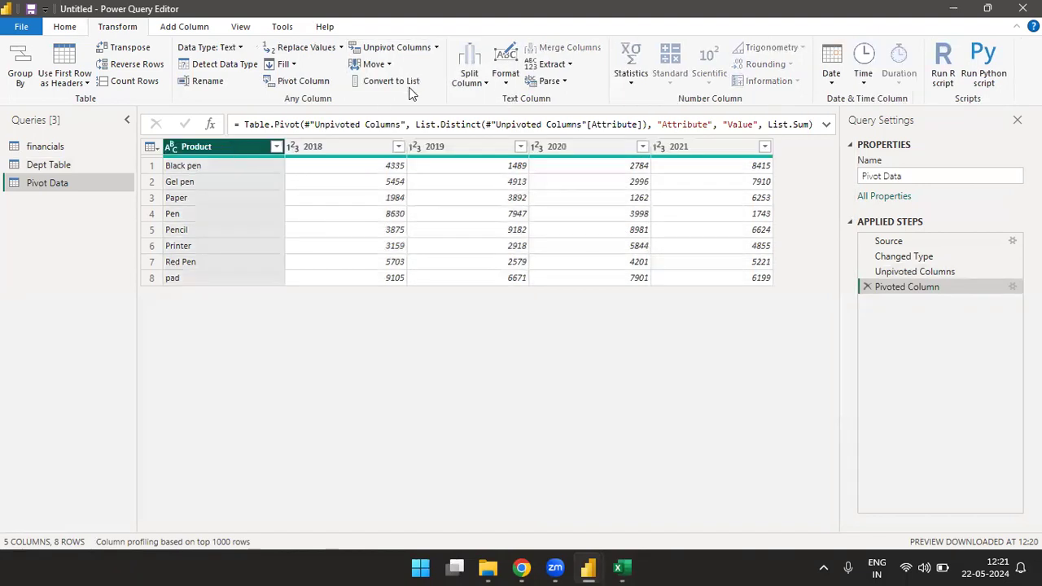
pyautogui.click(436, 47)
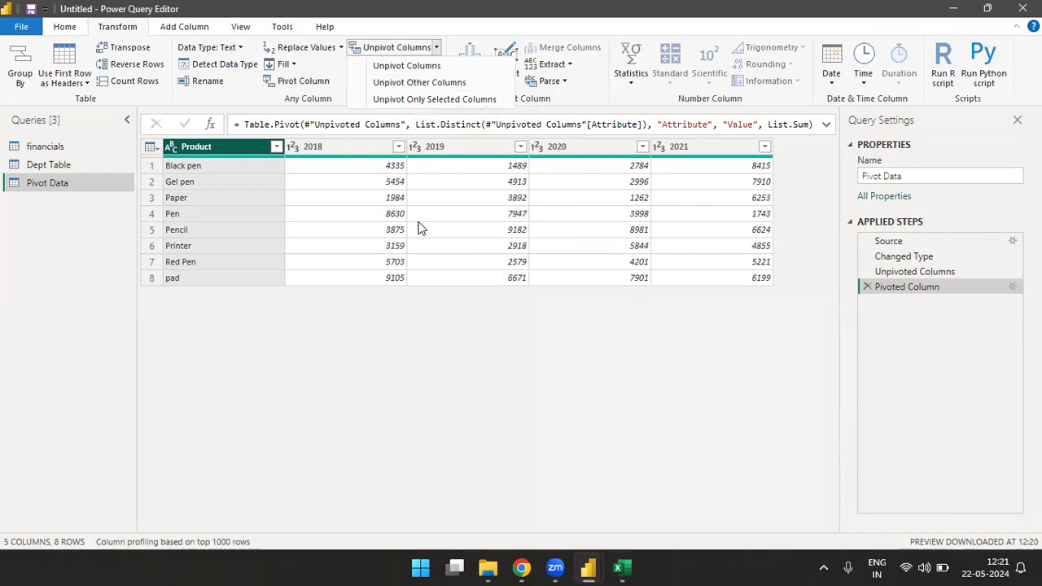
pyautogui.click(416, 82)
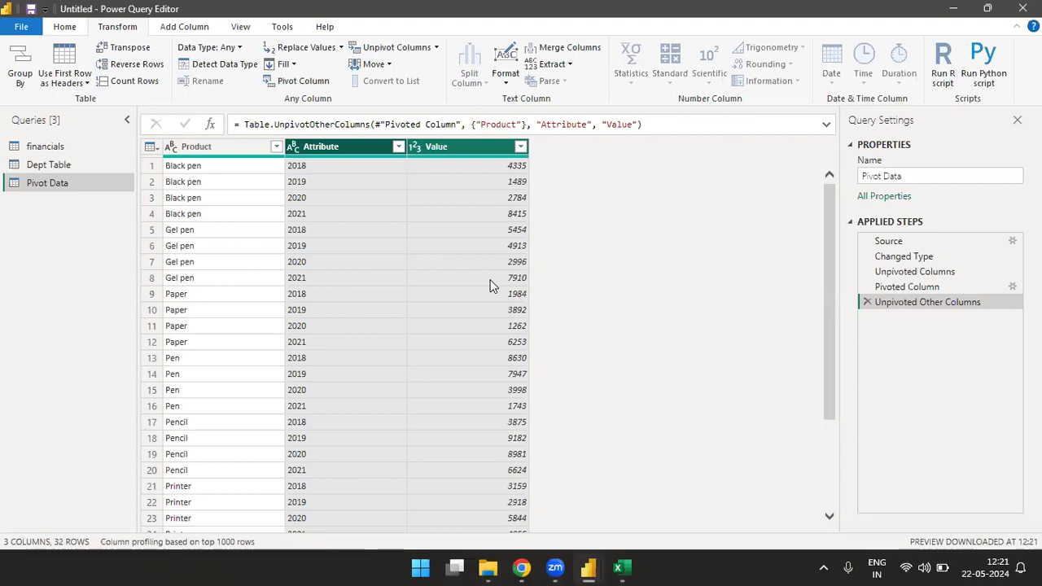
pyautogui.click(380, 231)
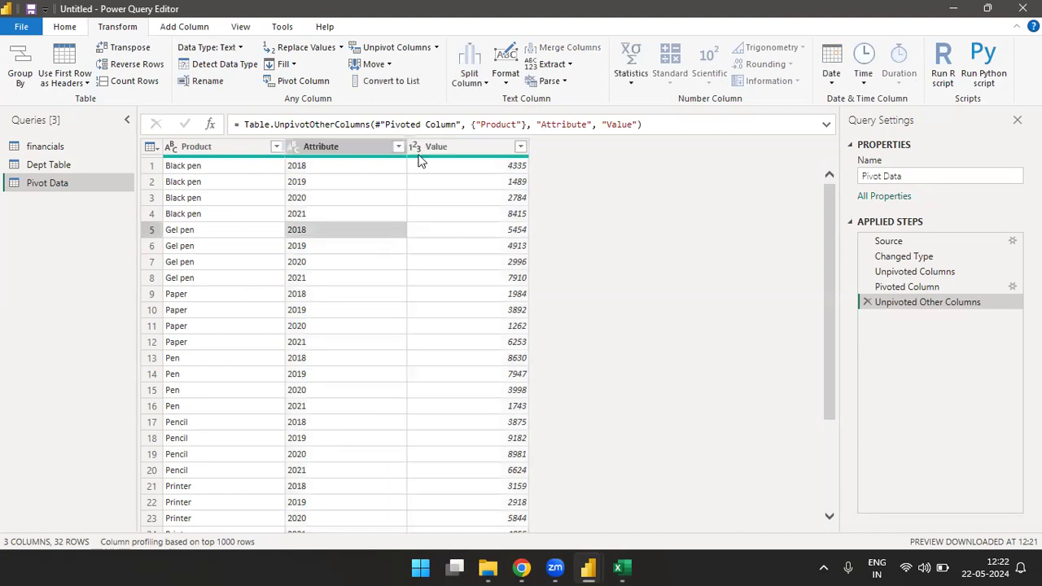
# Step: In the financials query, move the Segment column to the end and back to the beginning
pyautogui.click(57, 149)
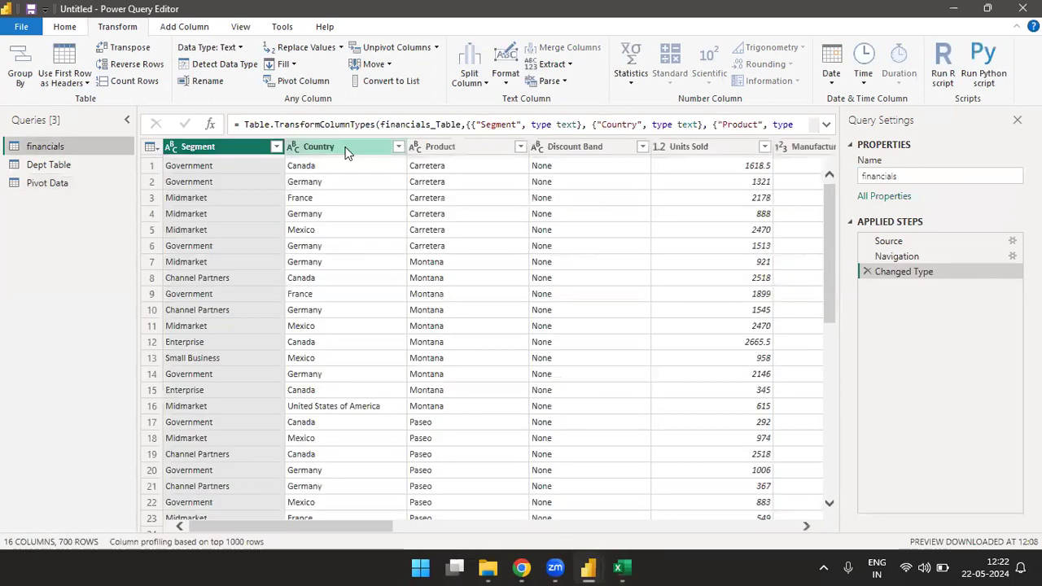
pyautogui.click(387, 63)
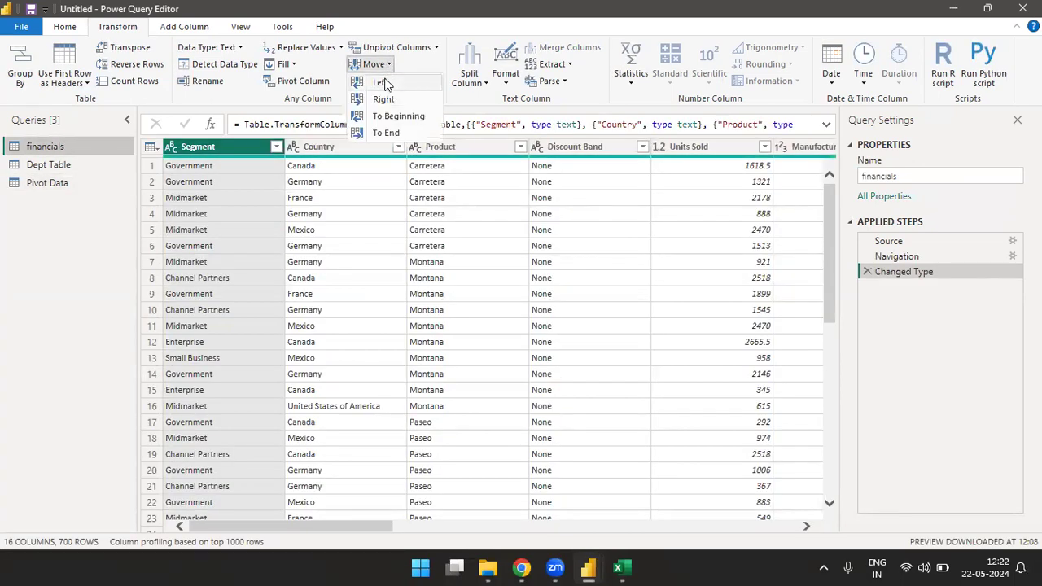
pyautogui.click(388, 133)
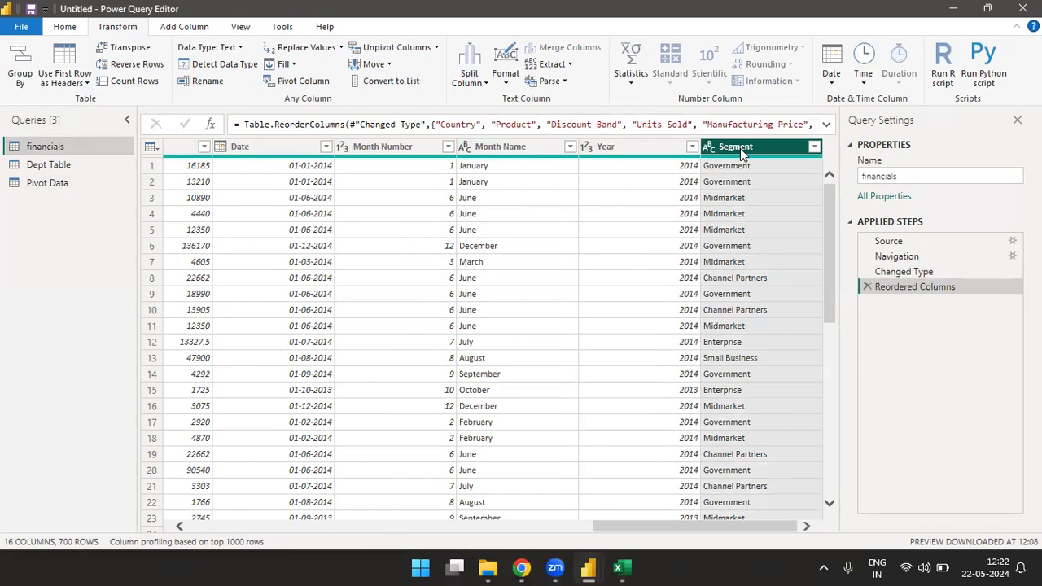
pyautogui.click(389, 64)
pyautogui.click(396, 118)
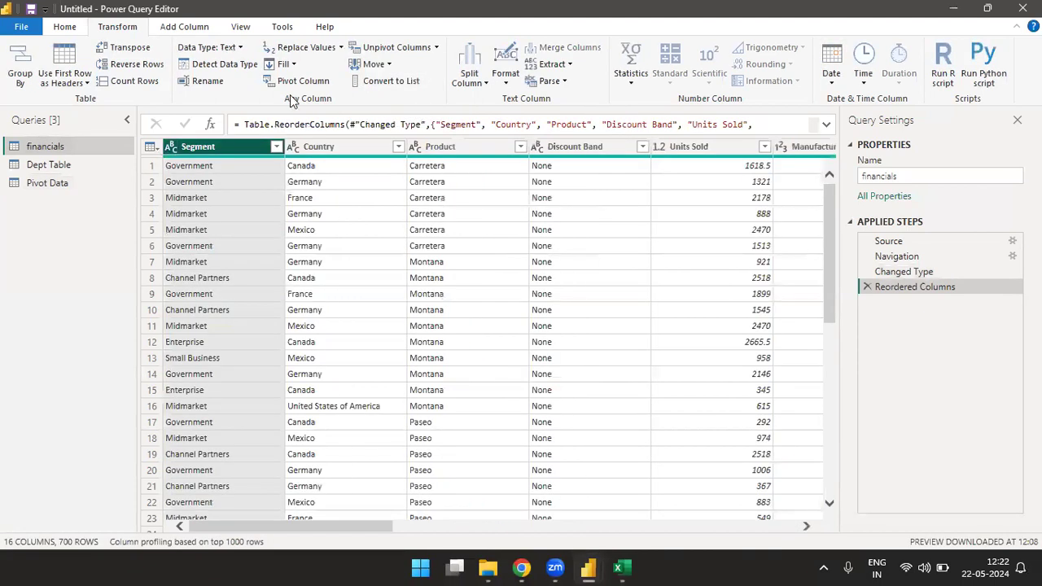
# Step: Move the Segment column one place to the right and back one place to the left
pyautogui.click(389, 65)
pyautogui.click(384, 99)
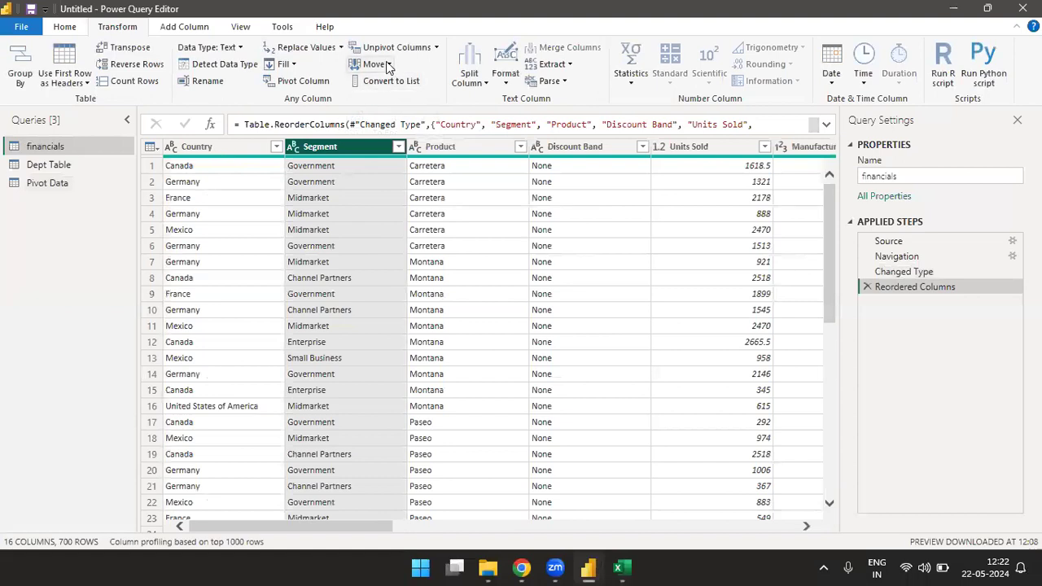
pyautogui.click(379, 64)
pyautogui.click(380, 83)
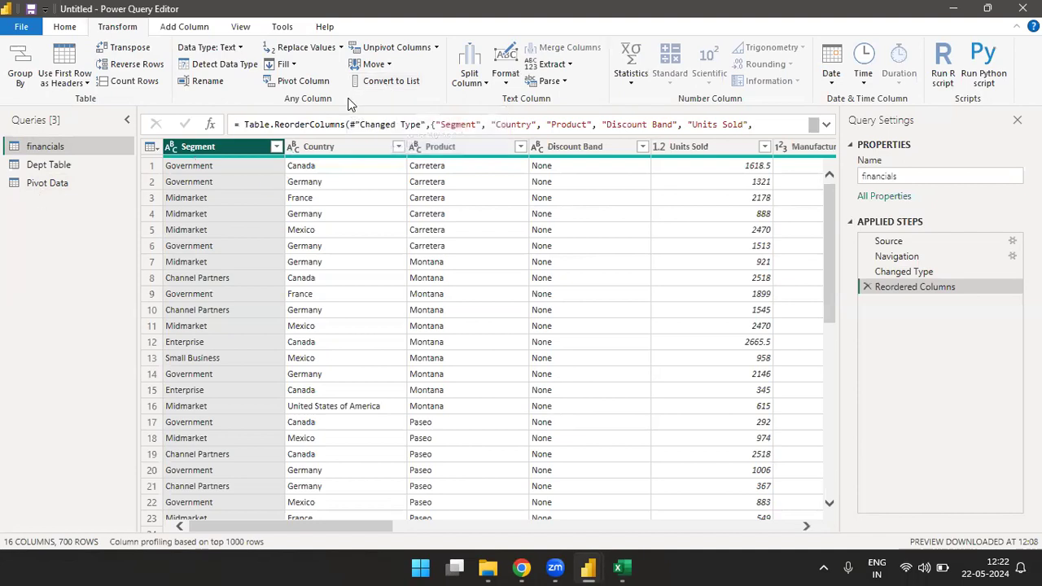
# Step: Try converting the Segment column to a list without duplicates, and delete the list and column-reordering applied steps
pyautogui.click(392, 82)
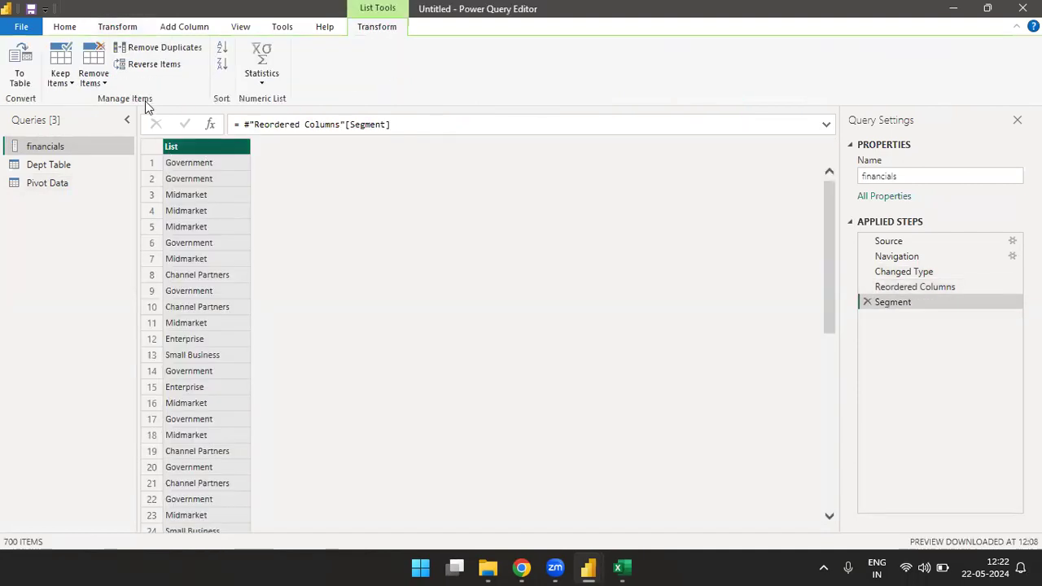
pyautogui.click(180, 54)
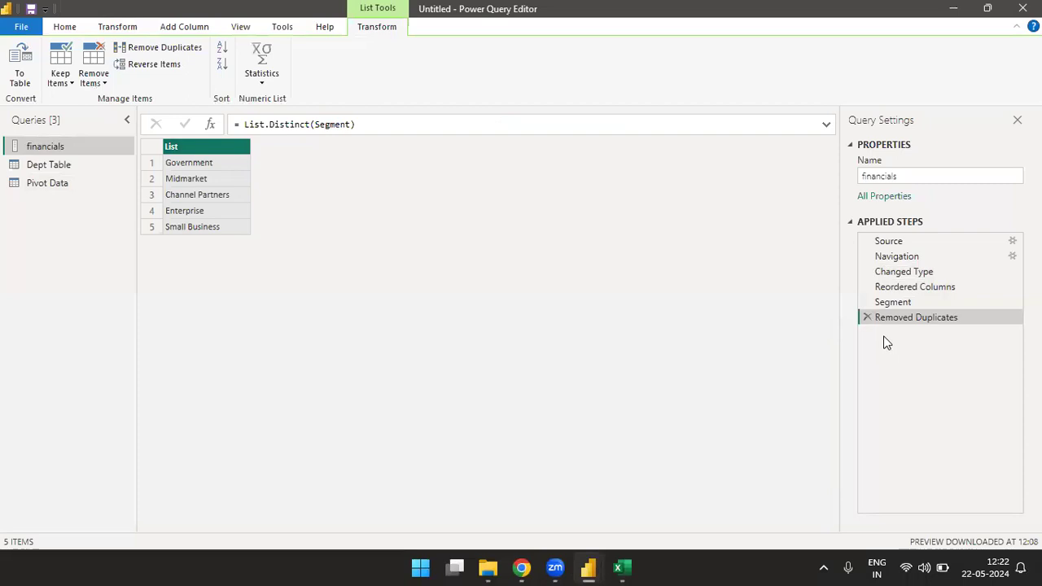
pyautogui.click(867, 316)
pyautogui.click(866, 302)
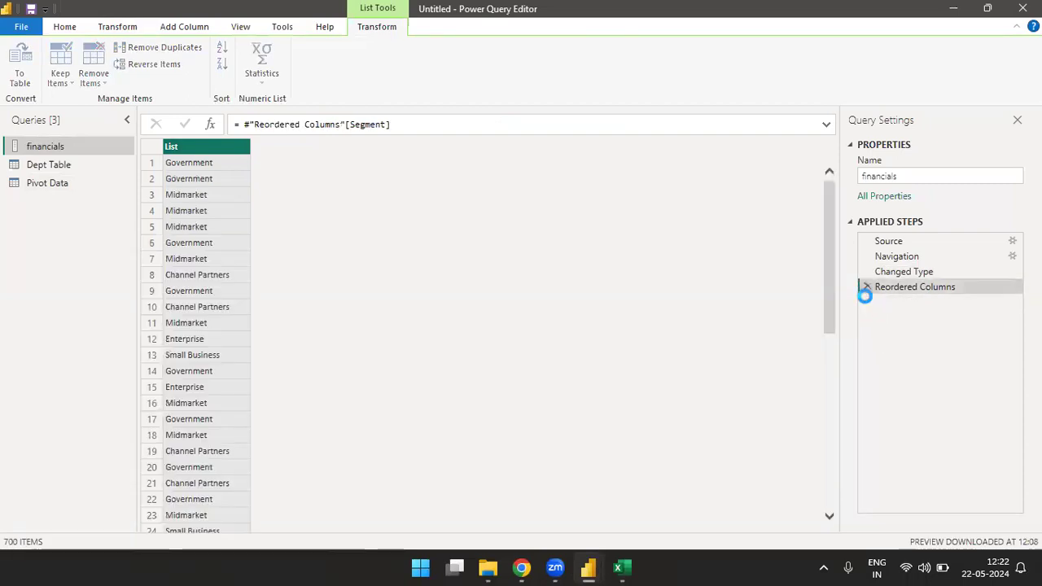
pyautogui.click(867, 286)
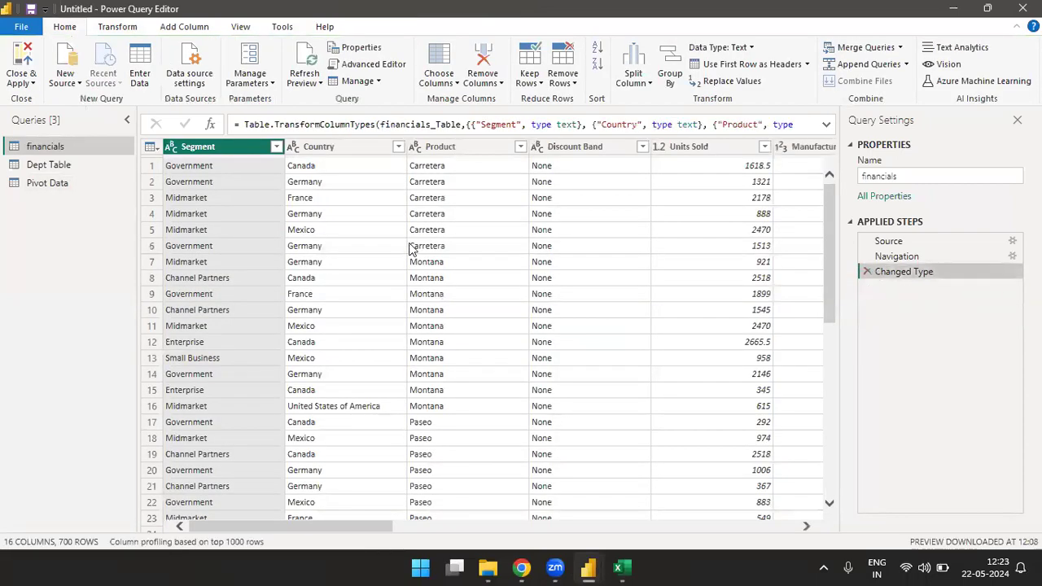
# Step: Convert the text in the financials query's Segment column to lowercase
pyautogui.click(117, 27)
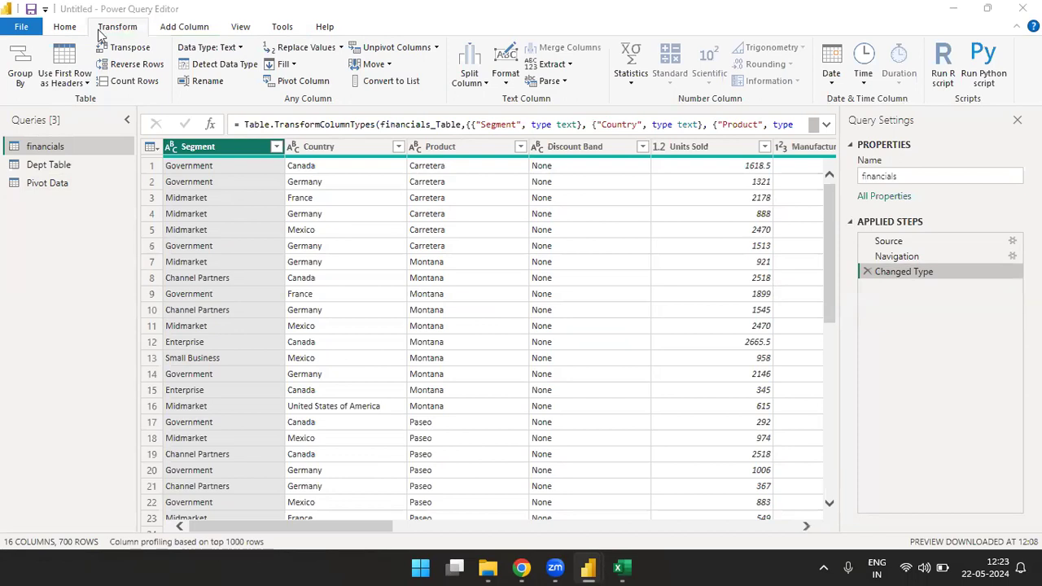
pyautogui.click(399, 71)
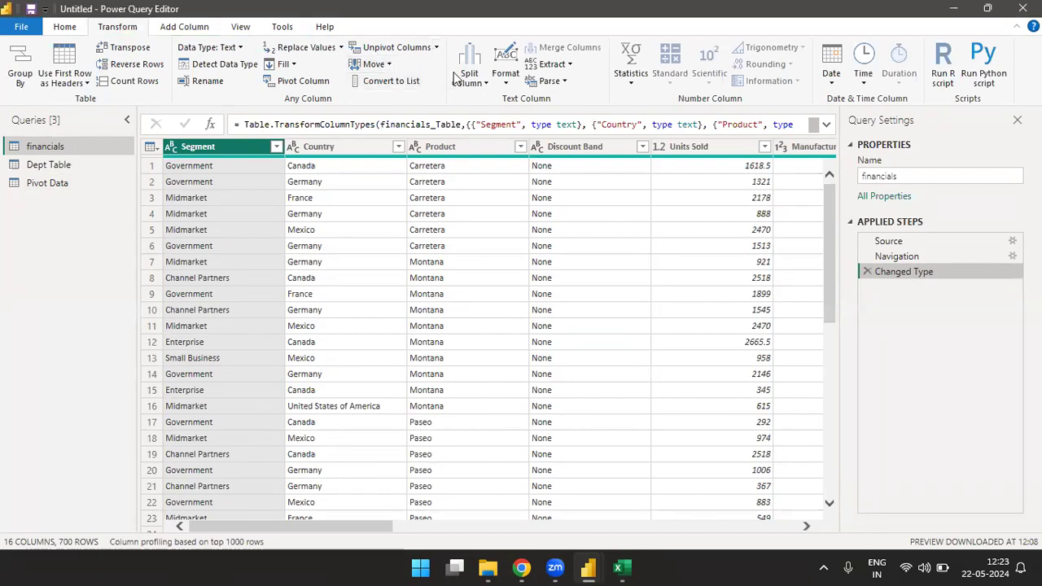
pyautogui.click(481, 78)
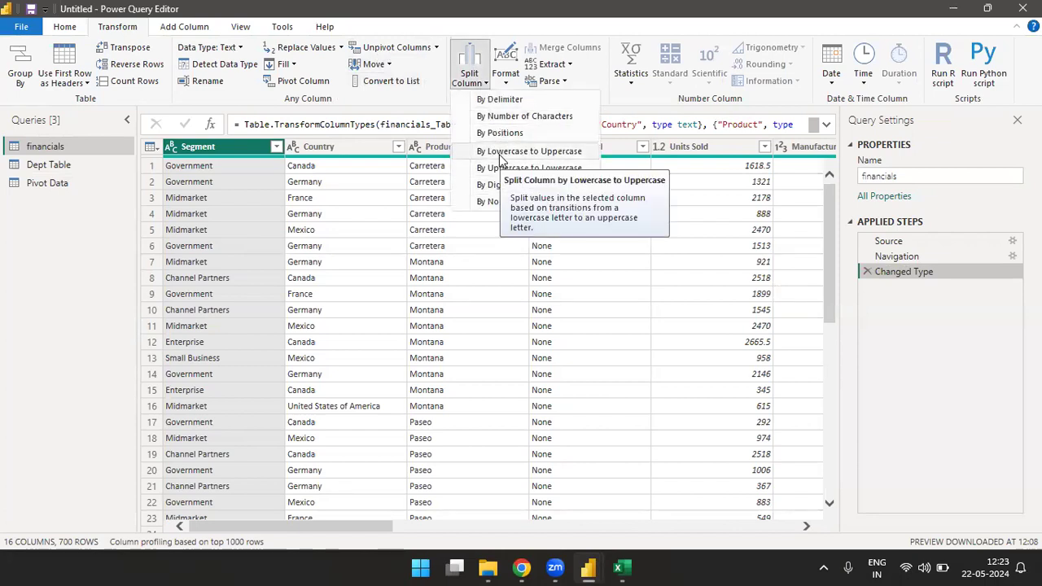
pyautogui.click(507, 85)
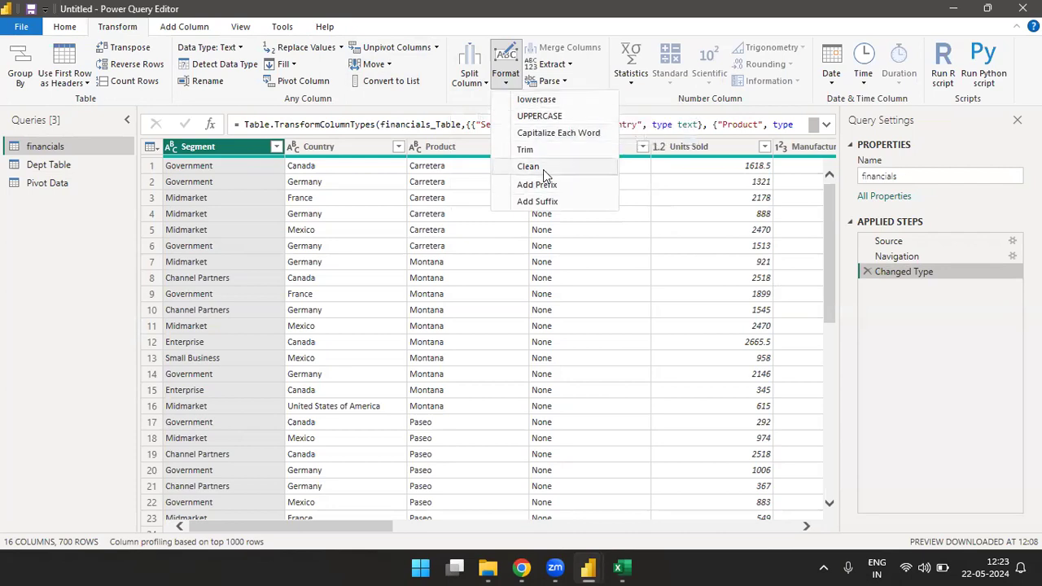
pyautogui.click(536, 100)
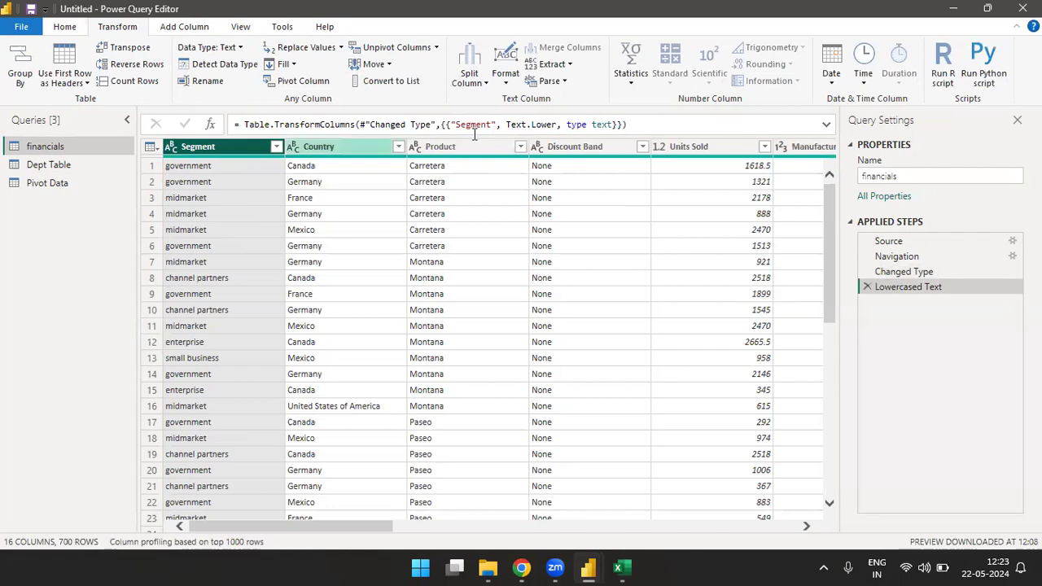
# Step: Convert the Segment column's text to uppercase, and apply Capitalize Each Word to it
pyautogui.click(481, 78)
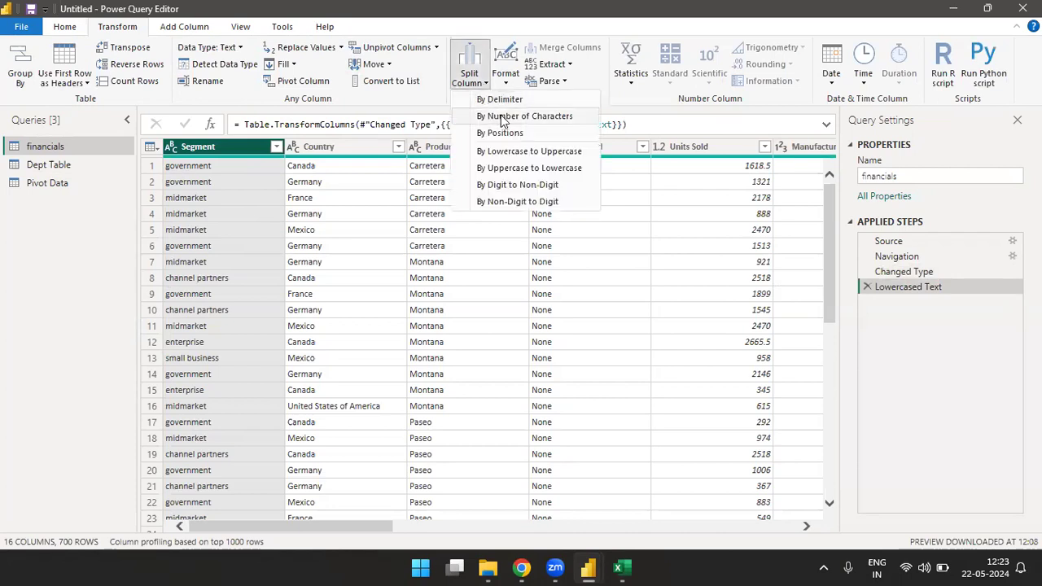
pyautogui.click(504, 79)
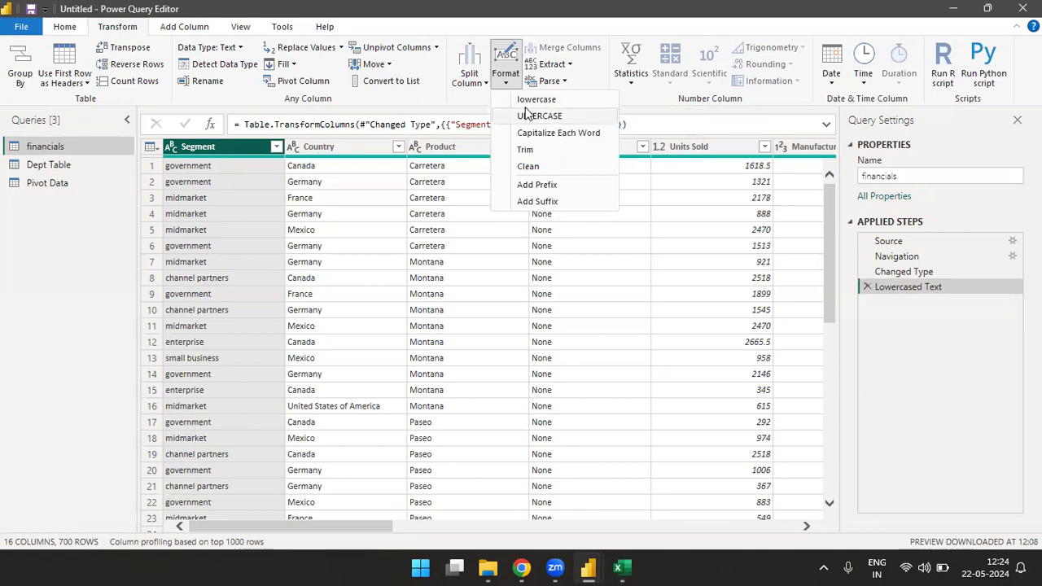
pyautogui.click(543, 118)
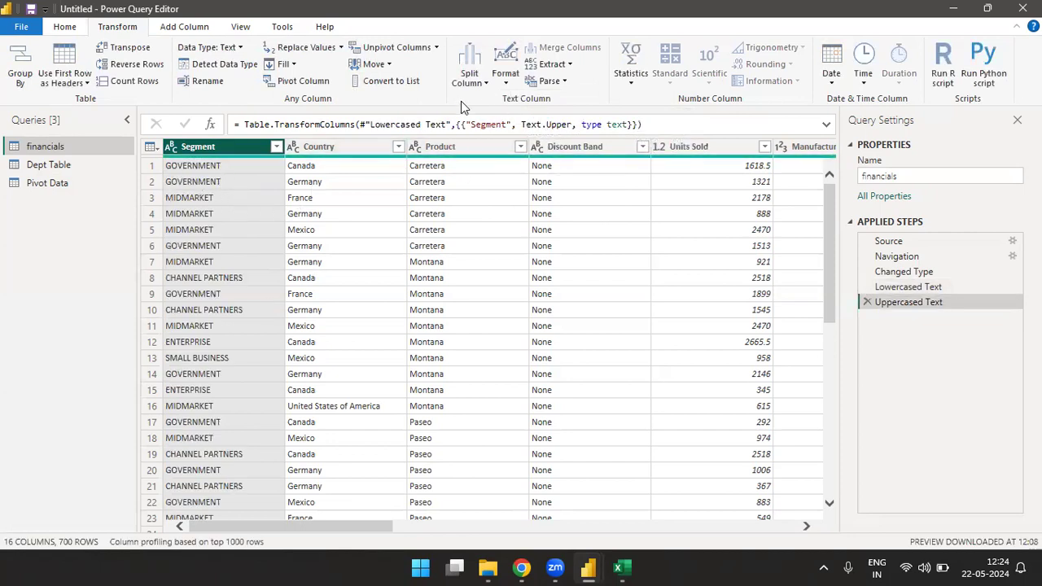
pyautogui.click(506, 85)
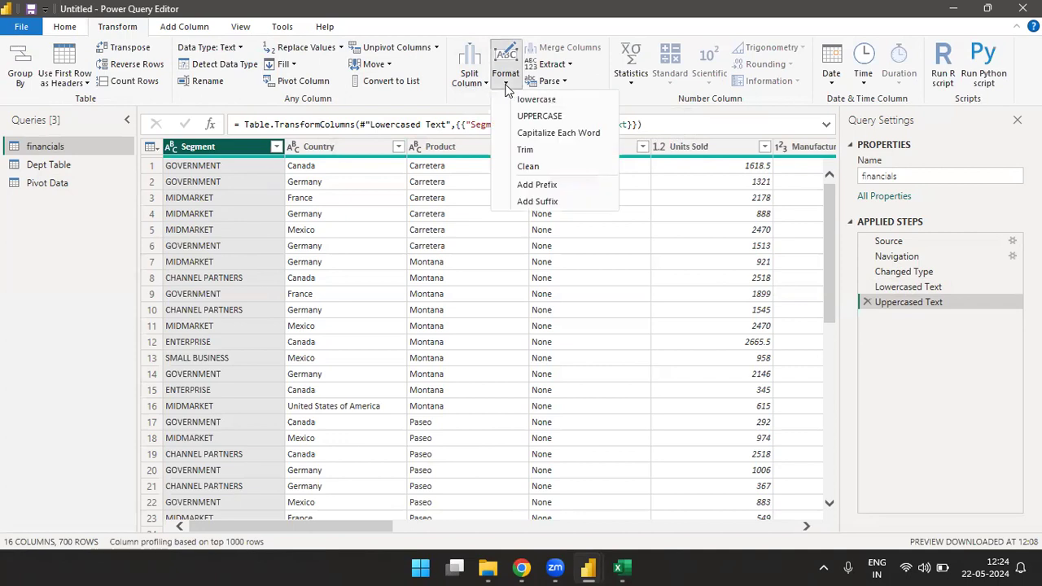
pyautogui.click(562, 134)
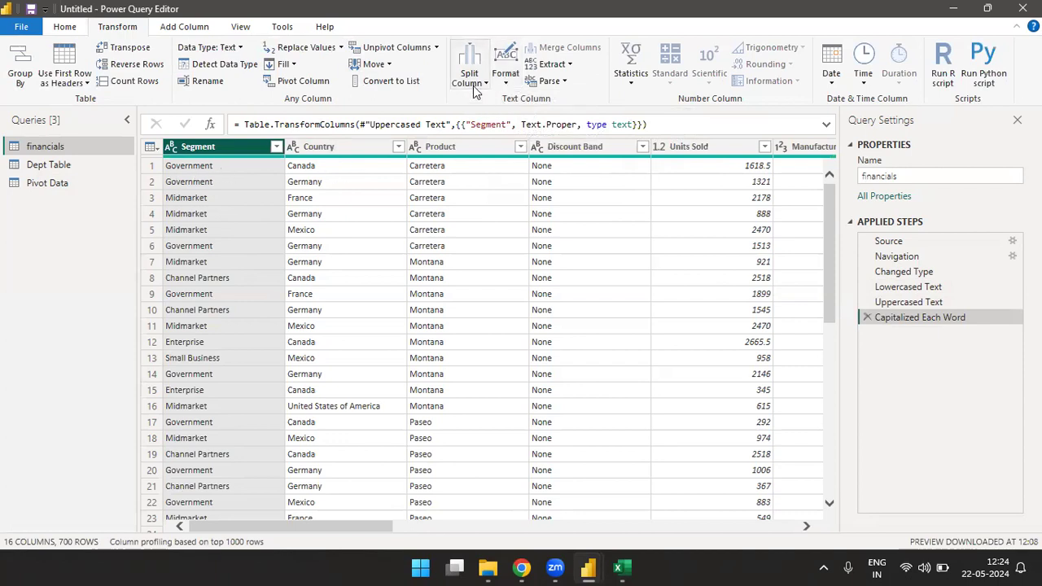
# Step: Switch to the Excel workbook and enter the header Name in cell G14
pyautogui.click(502, 83)
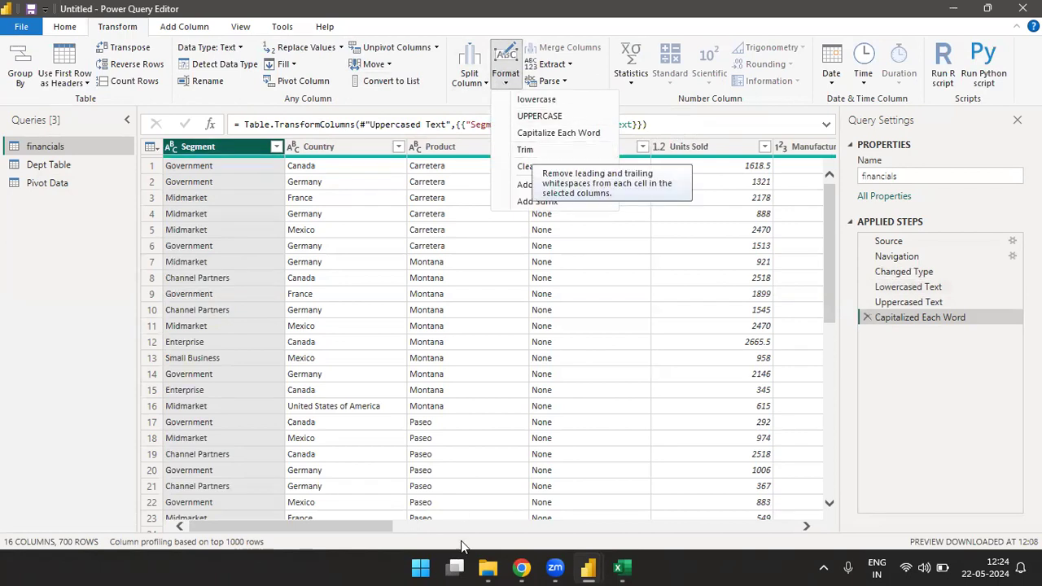
pyautogui.click(625, 568)
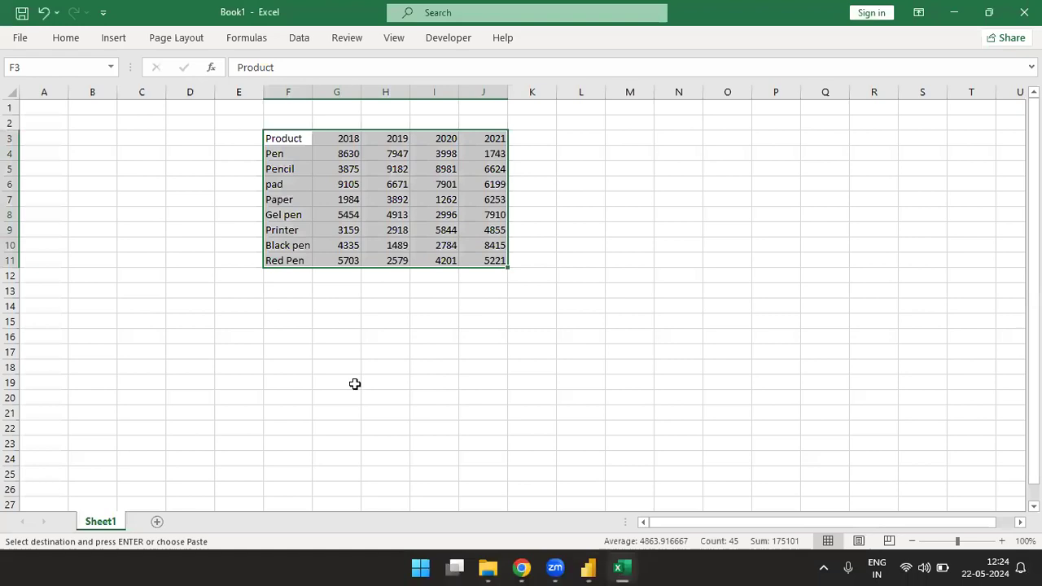
pyautogui.click(333, 313)
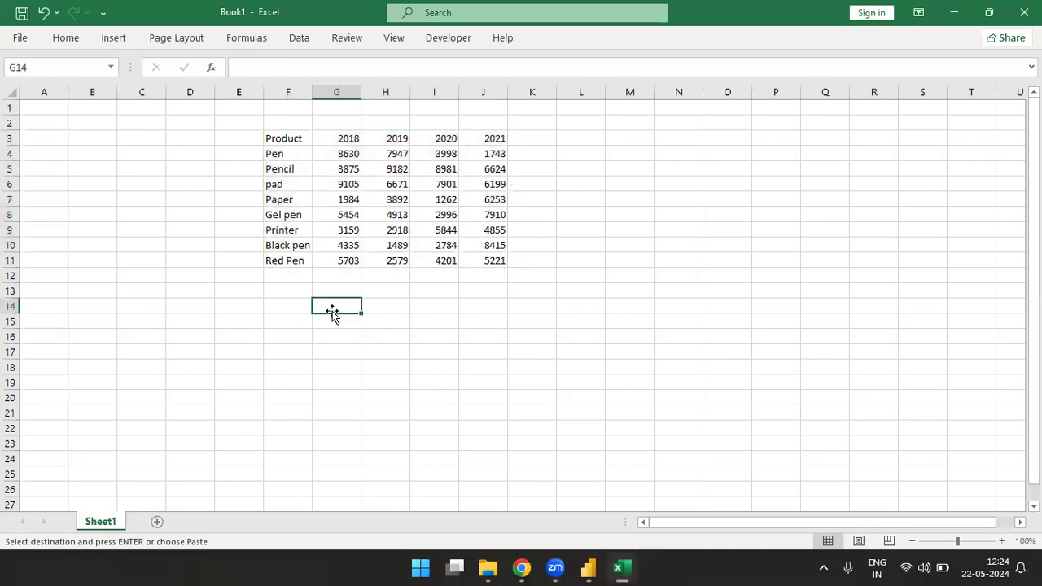
pyautogui.write('nAME\\')
pyautogui.press('Return')
pyautogui.press('Up')
pyautogui.press('F2')
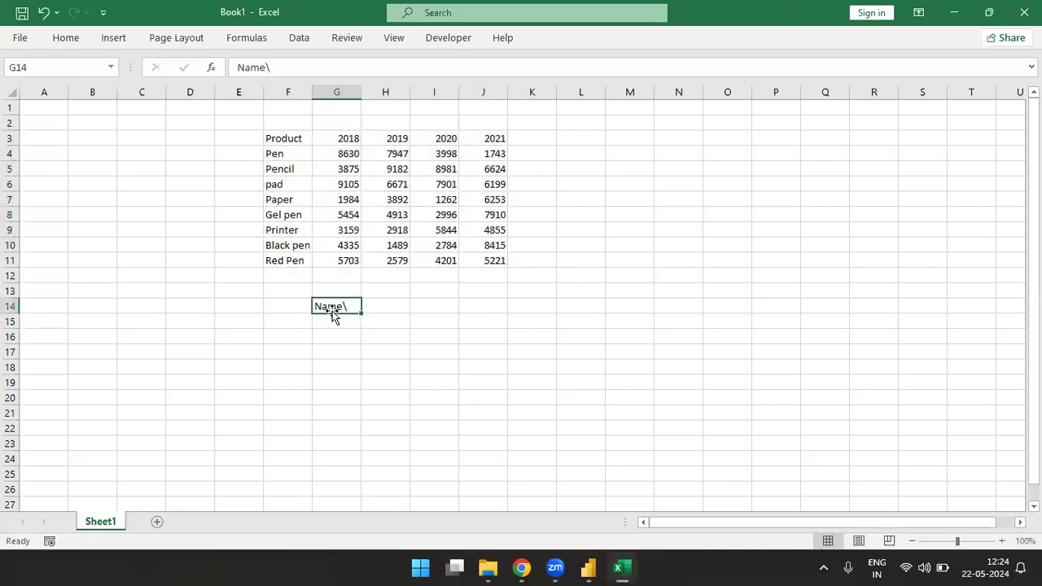
pyautogui.press('BackSpace')
pyautogui.press('Return')
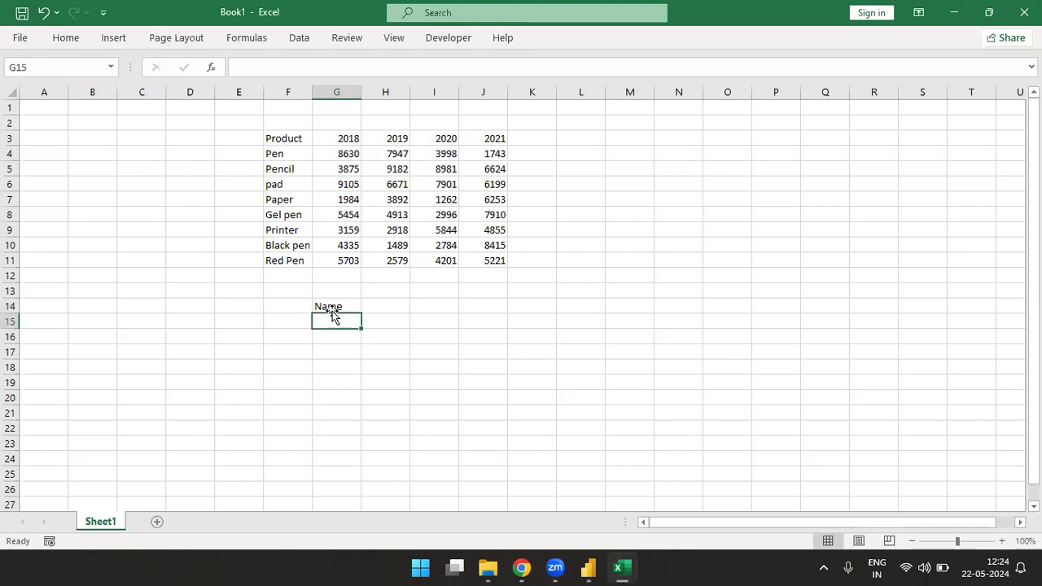
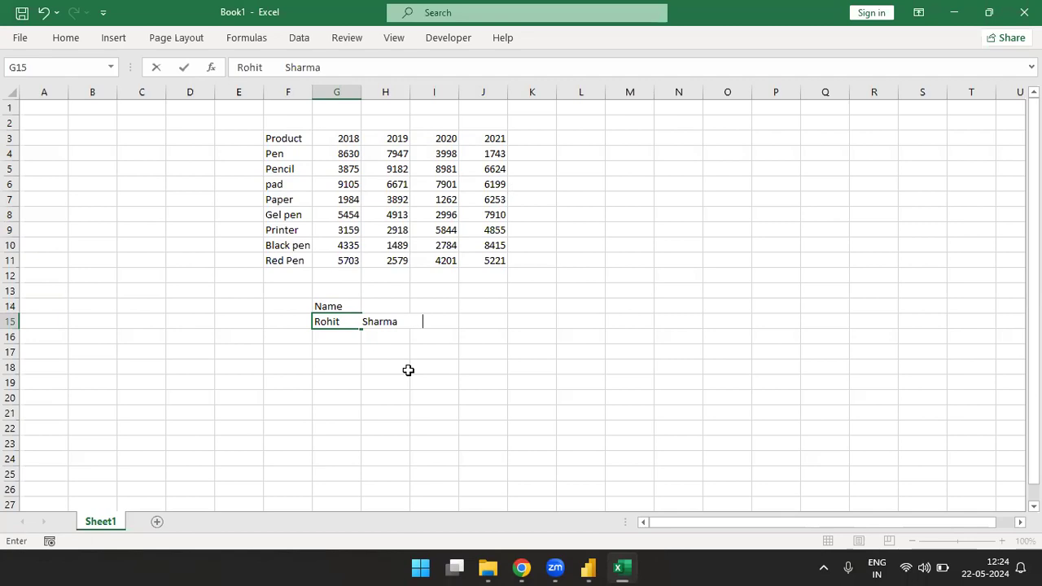
# Step: Enter a sample full name in G15 with extra spaces before, between and after its words
pyautogui.click(313, 322)
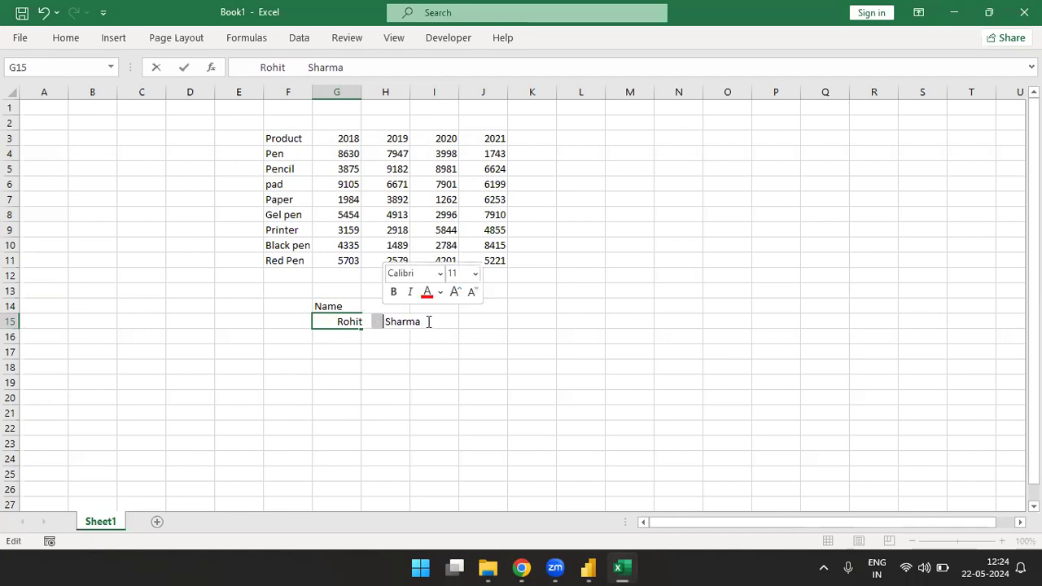
pyautogui.moveTo(429, 321); pyautogui.dragTo(454, 322)
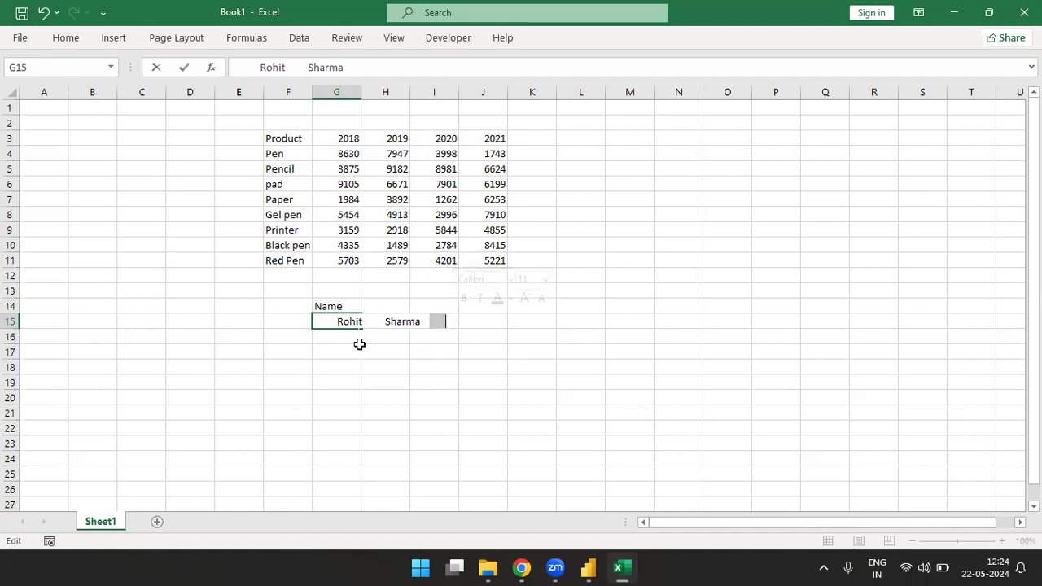
pyautogui.click(328, 337)
# Step: Try autofitting column G to the sample name's width, and undo the change
pyautogui.press('Up')
pyautogui.hotkey('alt', 'h')
pyautogui.press('o')
pyautogui.press('i')
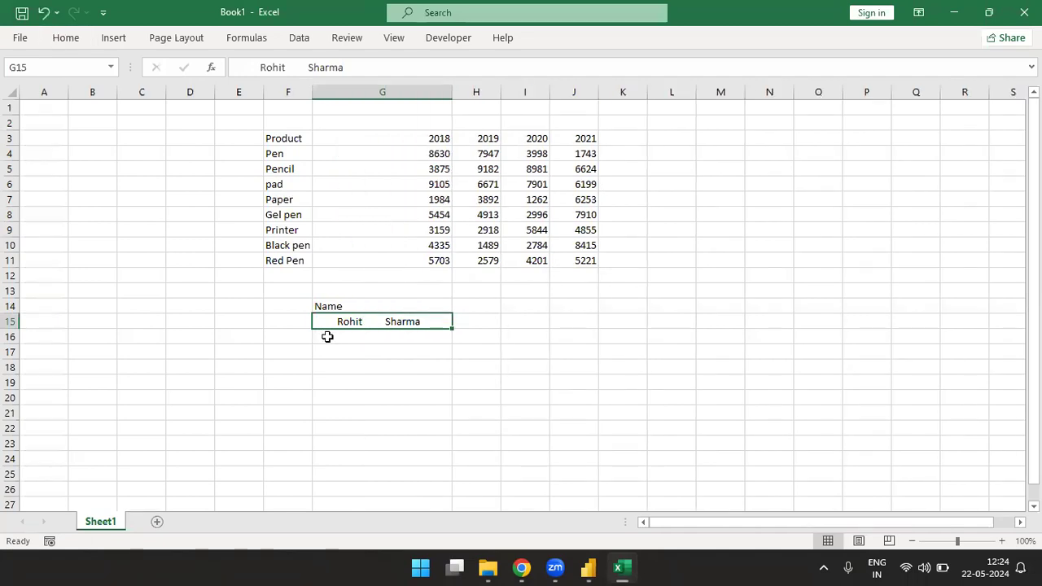
pyautogui.hotkey('ctrl', 'z')
# Step: Move the Name header and the sample name from G14:G15 to L3:L4
pyautogui.press('Up')
pyautogui.hotkey('shift', 'Down')
pyautogui.hotkey('ctrl', 'c')
pyautogui.press('Right')
pyautogui.press('Right')
pyautogui.press('Right')
pyautogui.press('Right')
pyautogui.press('Right')
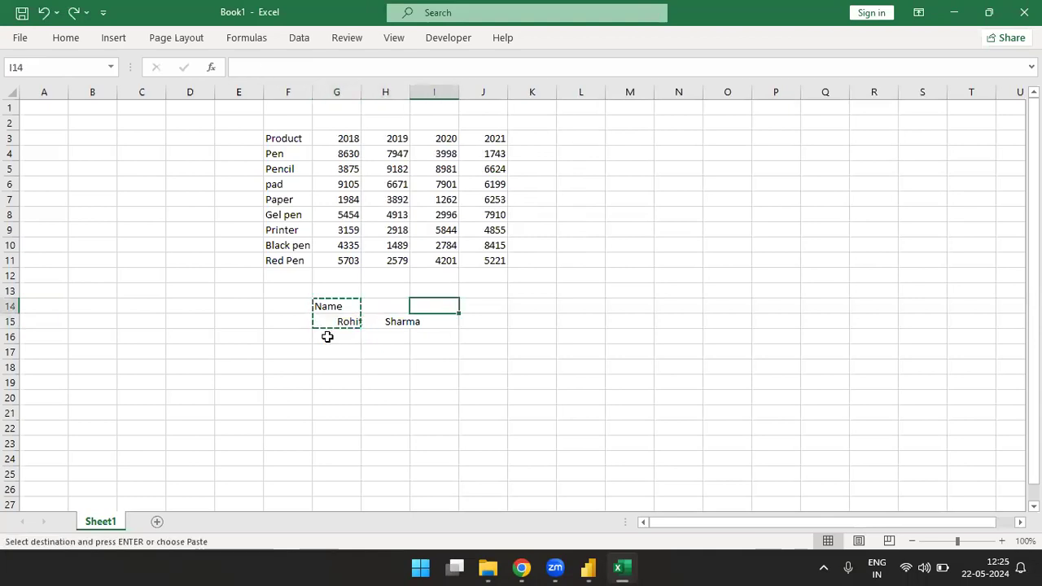
pyautogui.press('Up')
pyautogui.press('Up')
pyautogui.press('Up')
pyautogui.press('Up')
pyautogui.press('Up')
pyautogui.press('Up')
pyautogui.press('Up')
pyautogui.press('Up')
pyautogui.press('Up')
pyautogui.press('Up')
pyautogui.press('Up')
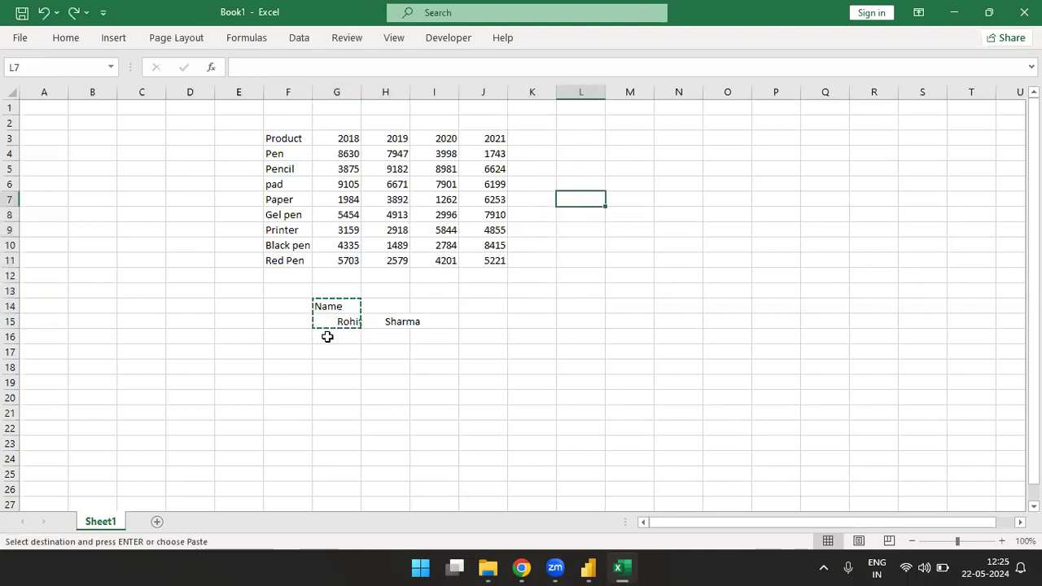
pyautogui.hotkey('ctrl', 'v')
# Step: Autofit column L to the width of the sample name in L4
pyautogui.press('Down')
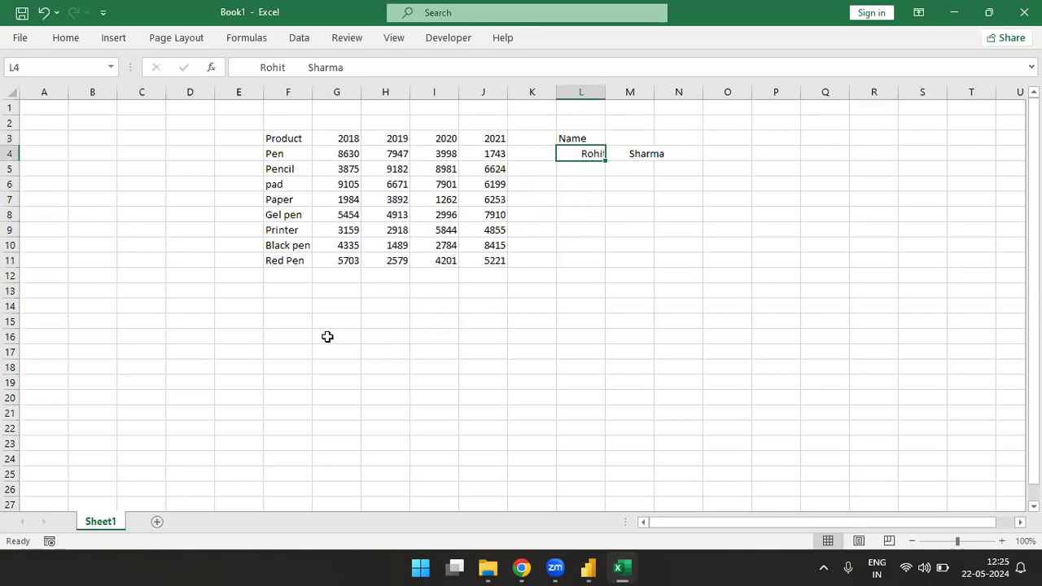
pyautogui.hotkey('alt', 'h')
pyautogui.press('o')
pyautogui.press('i')
# Step: Enter a second sample full name in L5 with several spaces between first name and surname
pyautogui.press('Down')
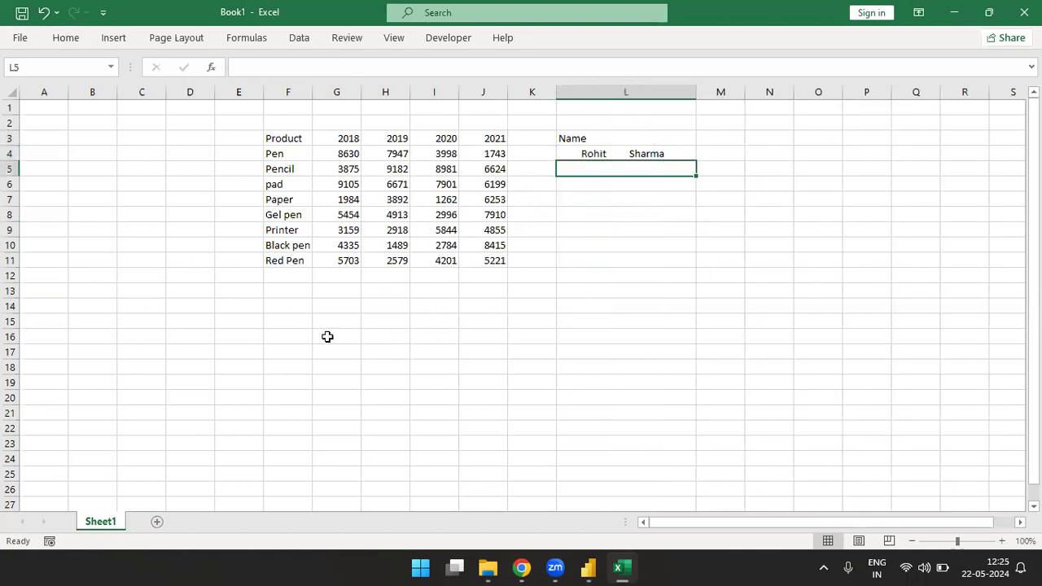
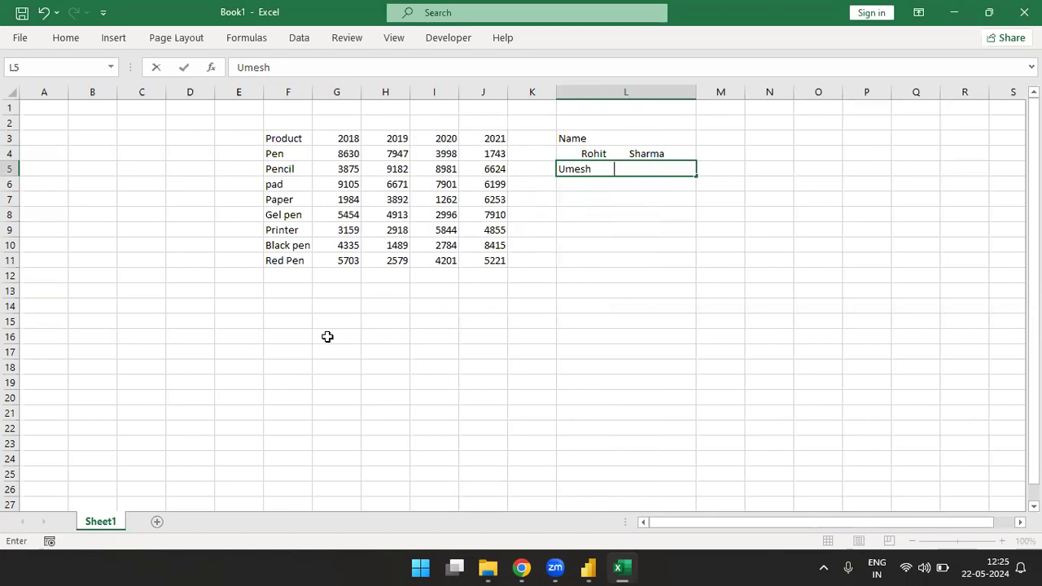
pyautogui.press('Return')
pyautogui.press('Return')
pyautogui.press('Up')
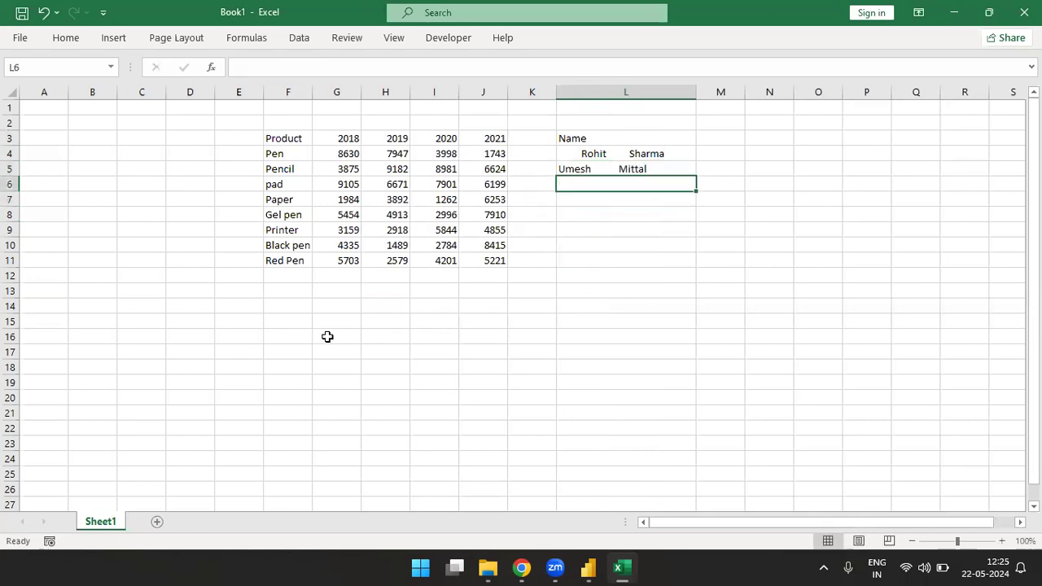
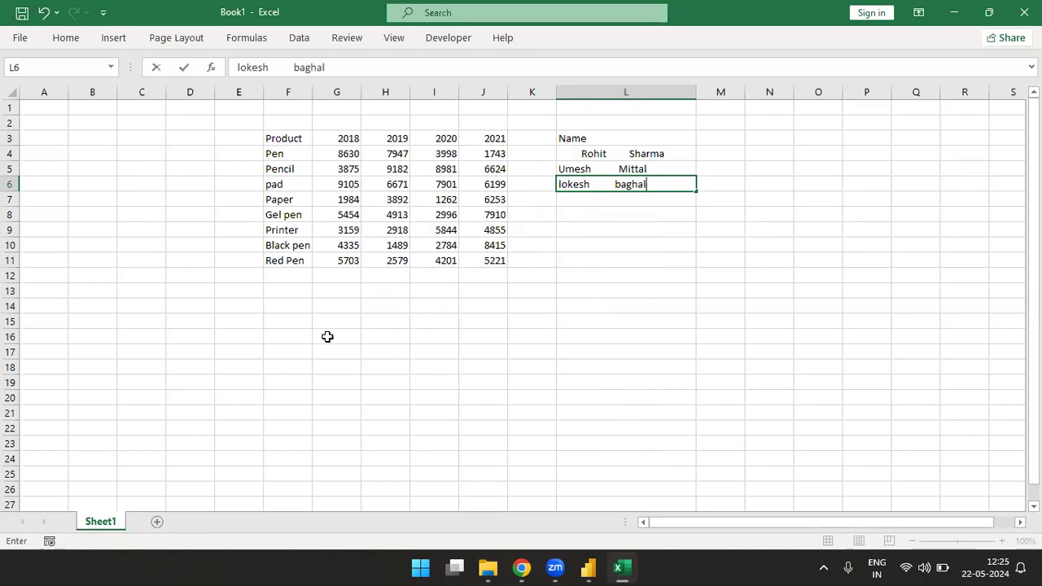
# Step: Enter a third sample full name in lowercase in L6 with several spaces between its words
pyautogui.press('Return')
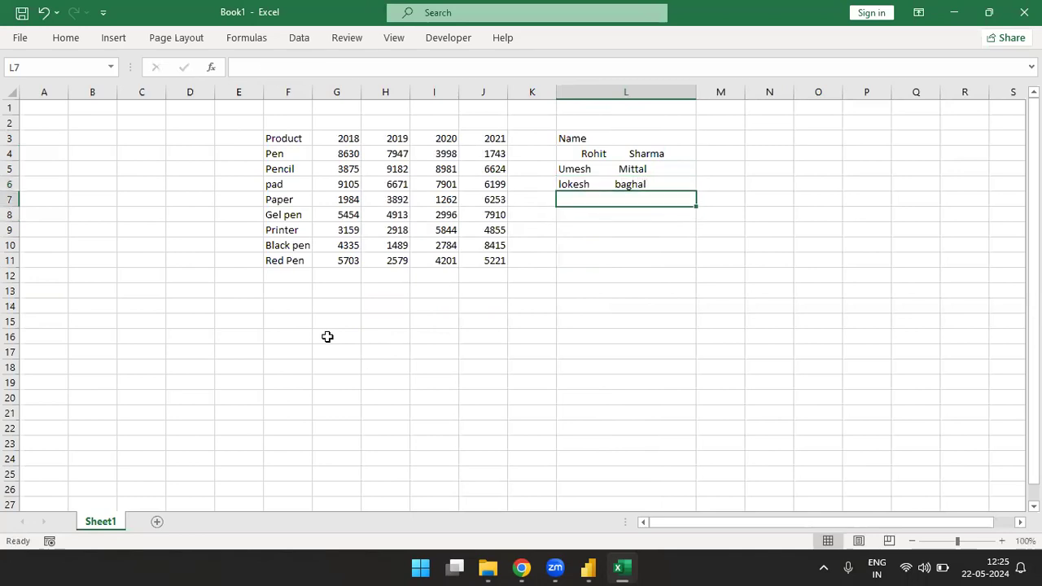
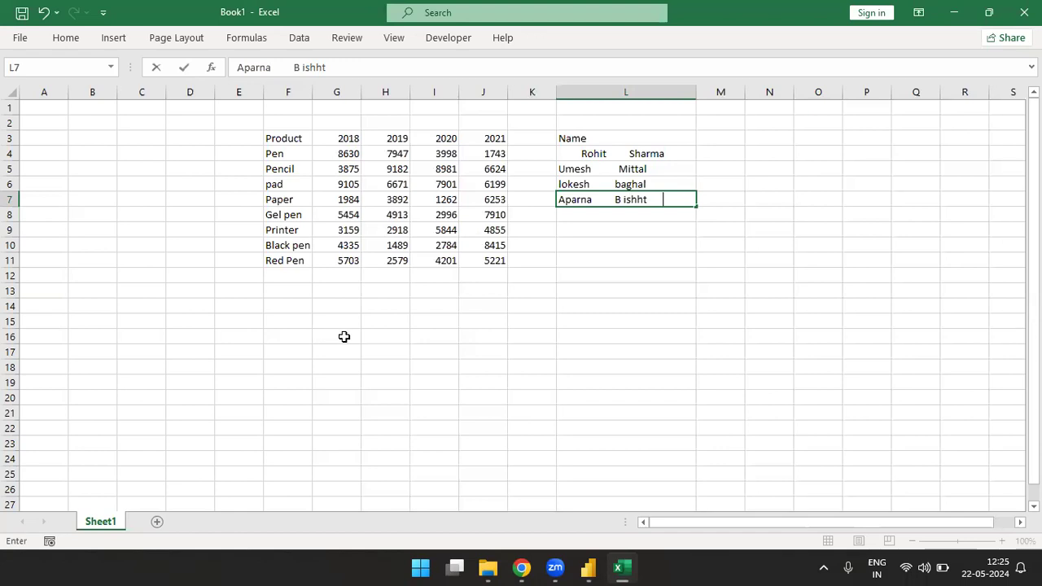
# Step: Enter a fourth sample full name in L7 with several spaces between its words, removing the stray space inside the surname
pyautogui.click(623, 202)
pyautogui.press('BackSpace')
pyautogui.click(621, 251)
# Step: Enter the first name of a fifth sample person in L8, preceded by leading spaces
pyautogui.moveTo(585, 138); pyautogui.dragTo(588, 210)
pyautogui.hotkey('ctrl', 'q')
pyautogui.press('Escape')
pyautogui.doubleClick(581, 213)
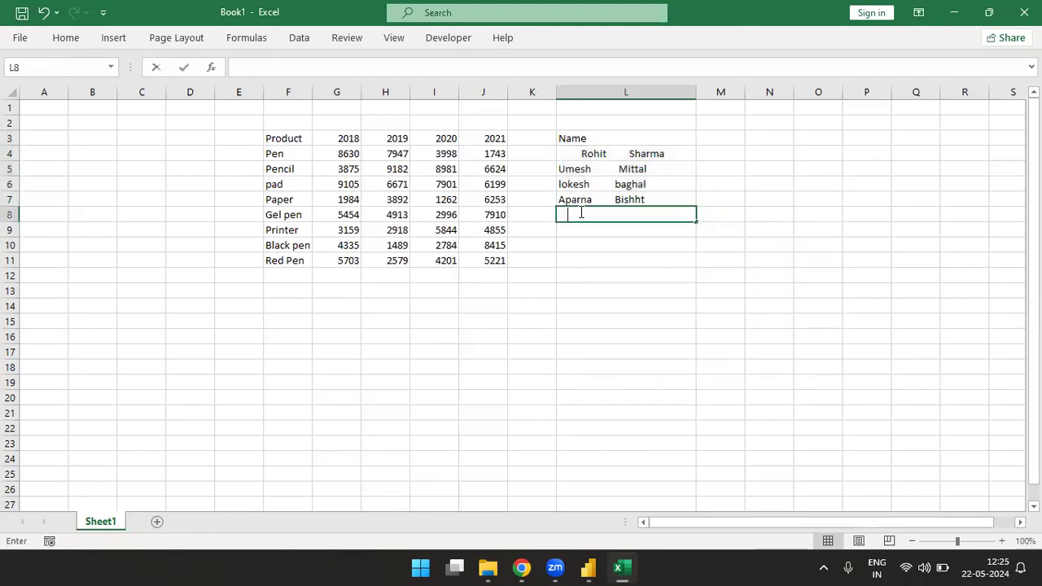
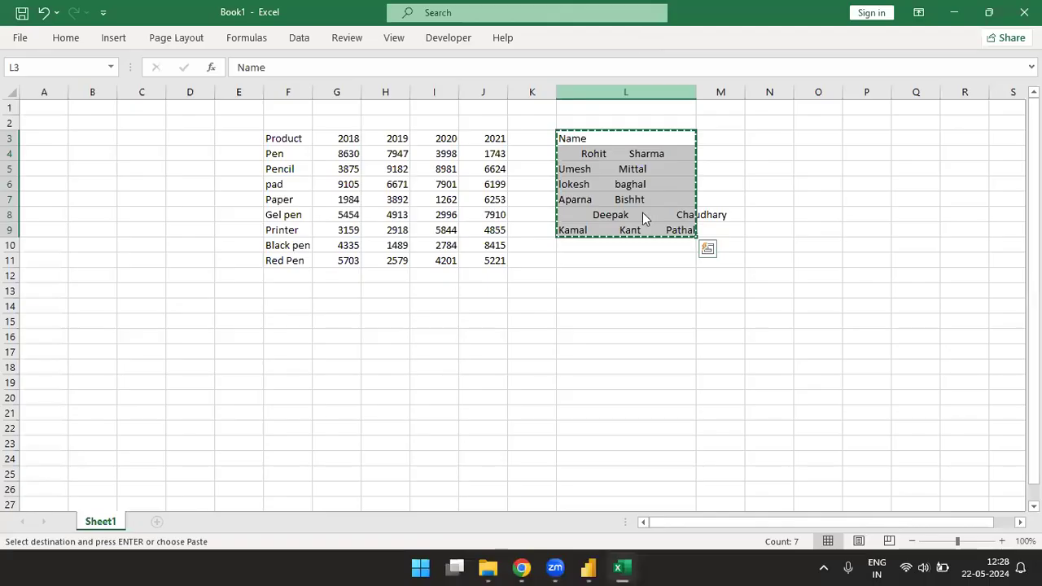
# Step: Switch to Power Query Editor, paste the copied Name list into a new manually entered table, and widen its column
pyautogui.hotkey('alt', 'Tab')
pyautogui.hotkey('alt', 'Tab')
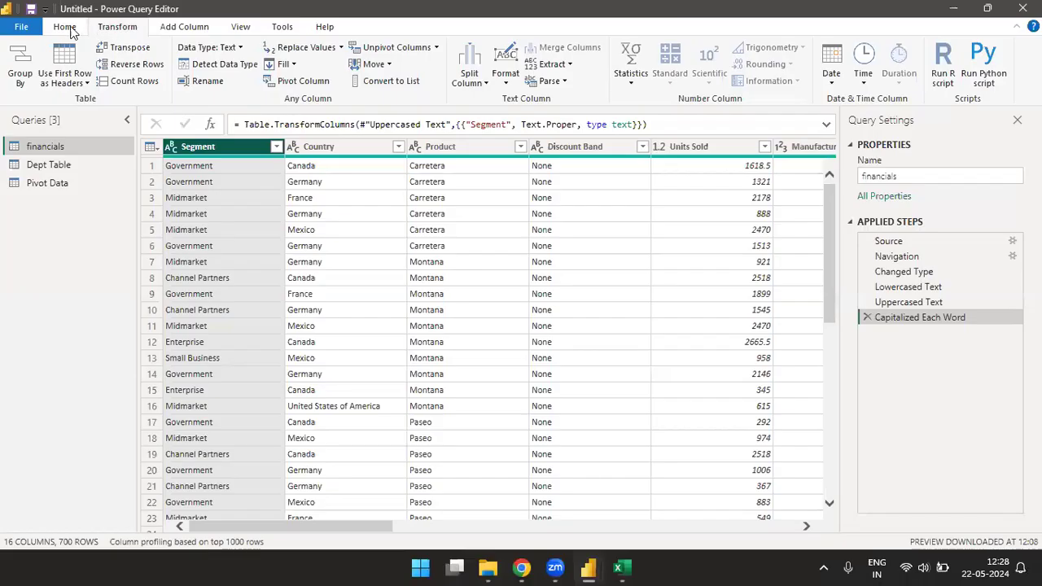
pyautogui.click(65, 26)
pyautogui.click(142, 72)
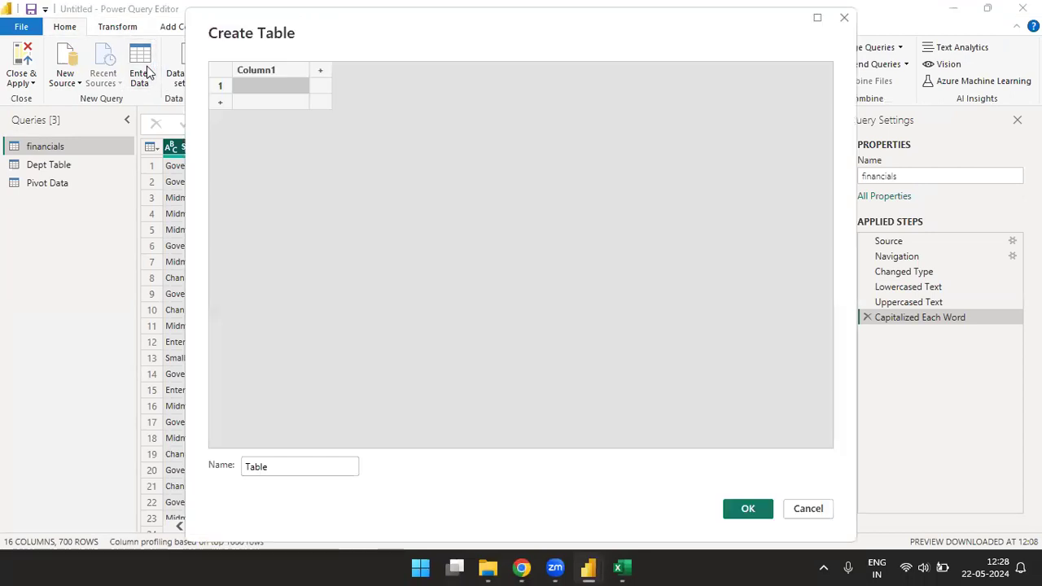
pyautogui.hotkey('ctrl', 'v')
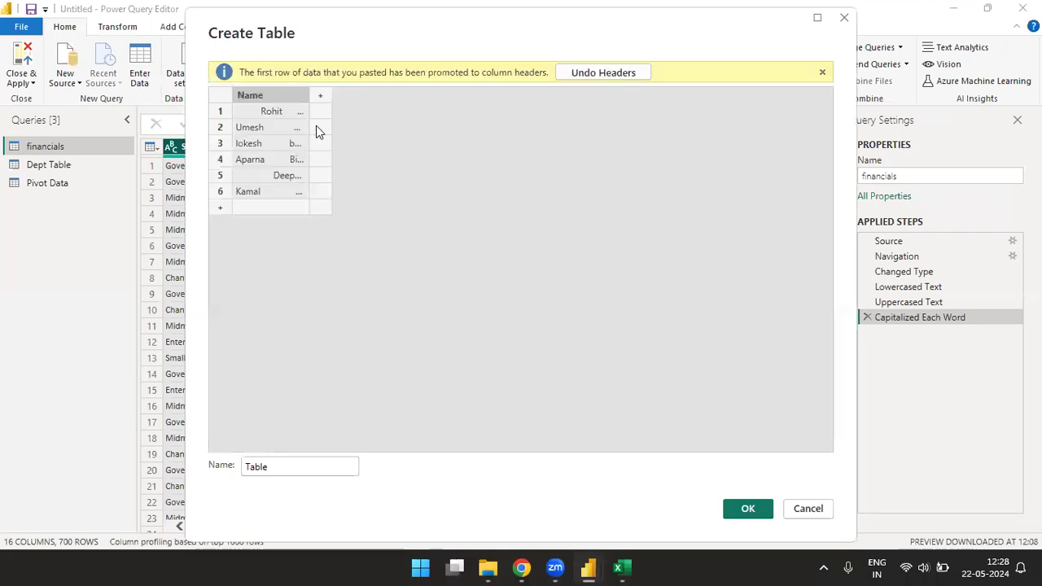
pyautogui.moveTo(309, 96); pyautogui.dragTo(473, 105)
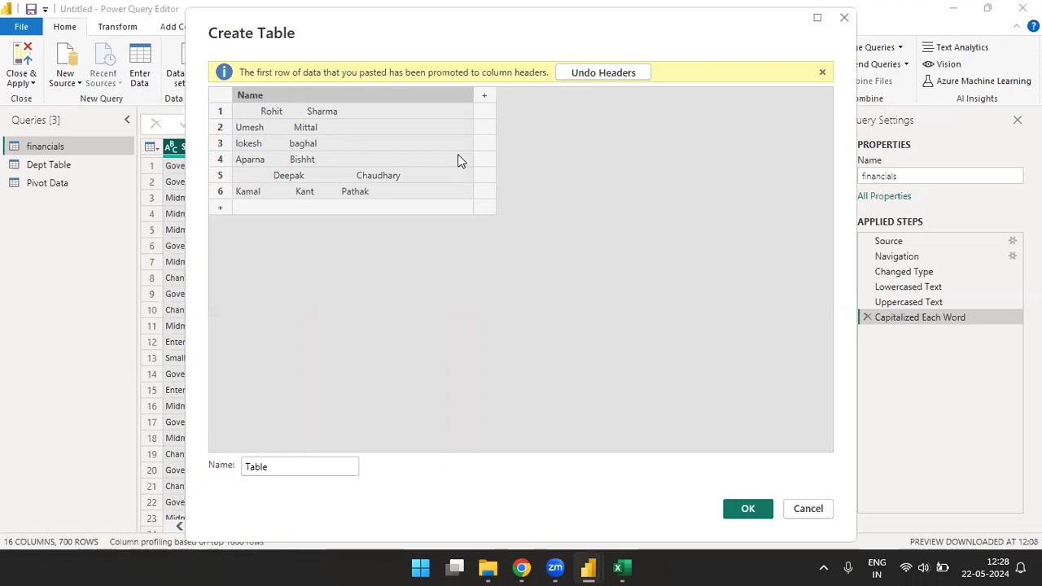
# Step: Name the new table Trim Table and create it
pyautogui.click(308, 466)
pyautogui.press('Home')
pyautogui.write('Trim')
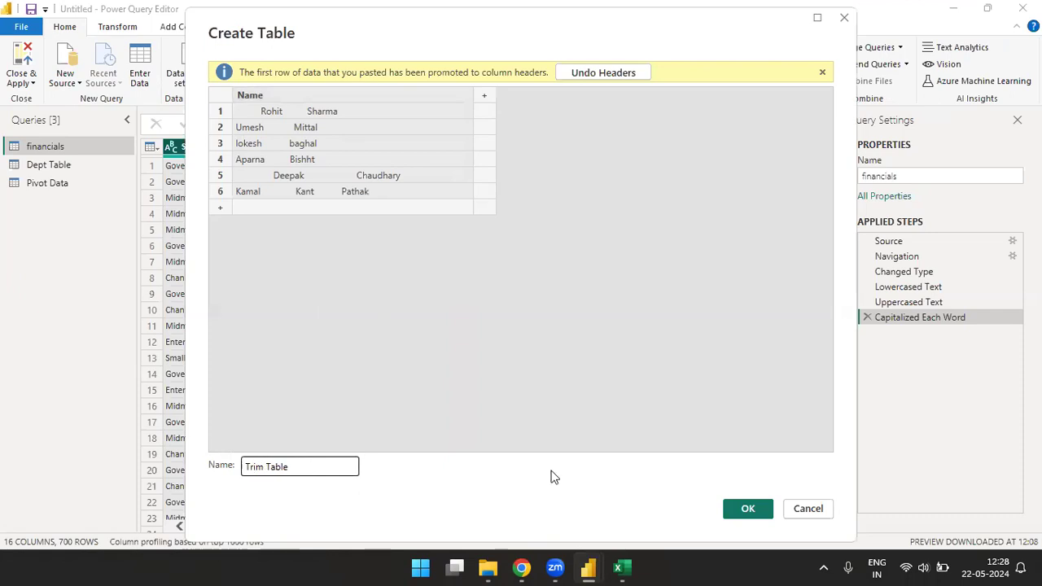
pyautogui.click(747, 509)
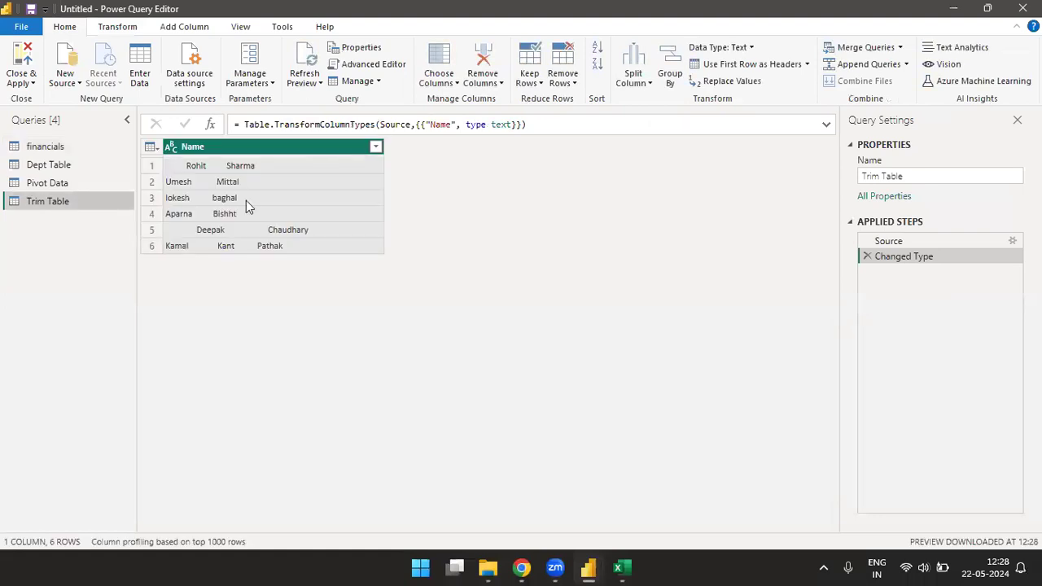
# Step: Trim the leading and trailing spaces from the Name column of Trim Table
pyautogui.click(117, 28)
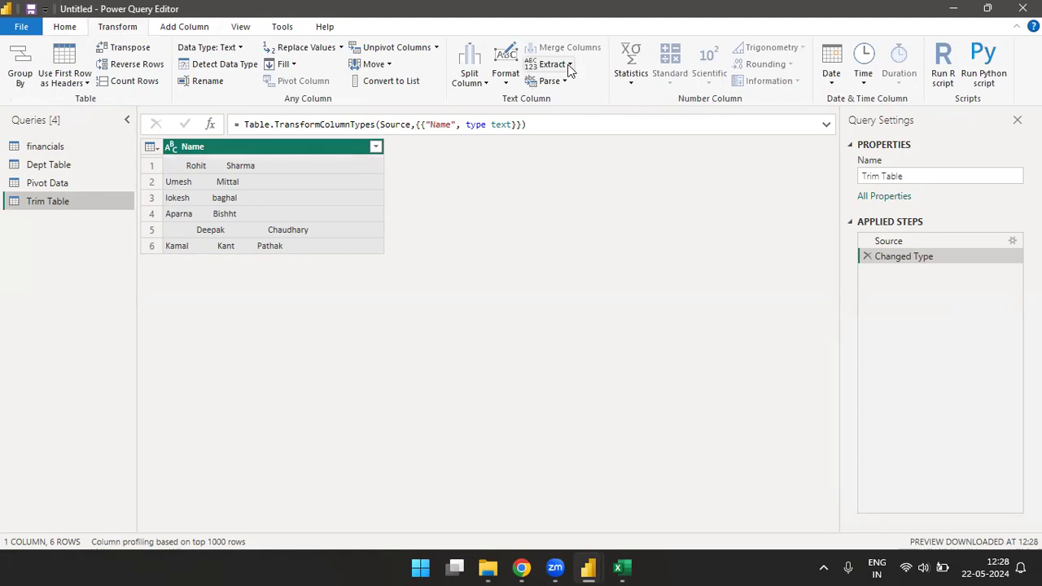
pyautogui.click(511, 85)
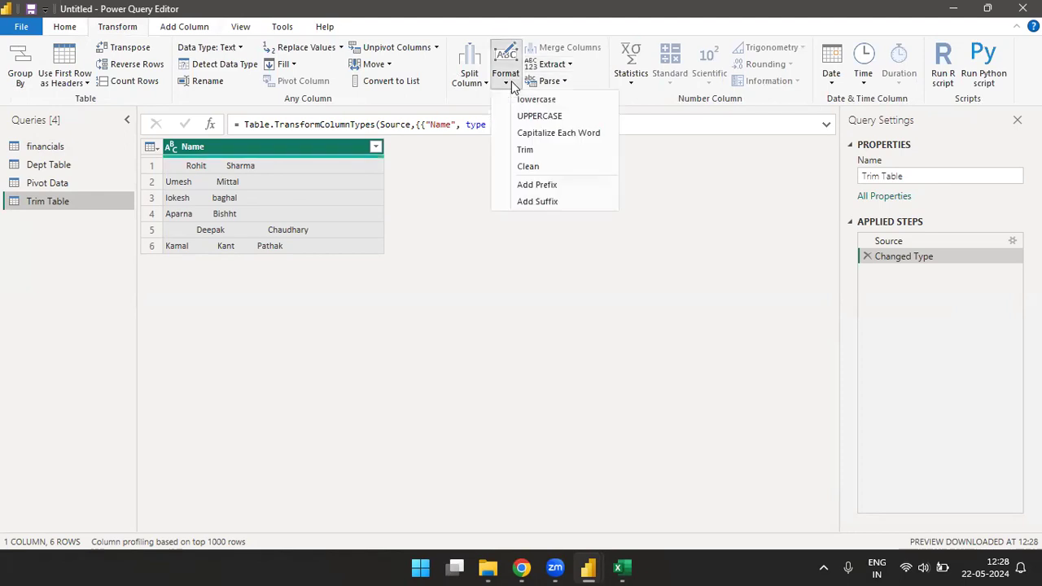
pyautogui.click(536, 149)
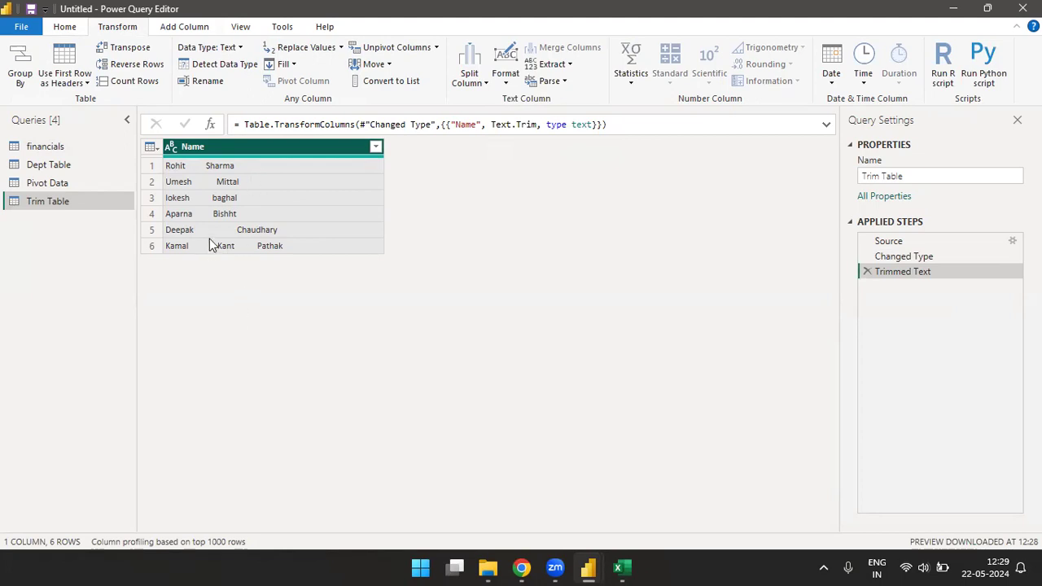
# Step: Switch to the Excel workbook, cancel the copy selection, and enter the header Trim in M3 beside Name
pyautogui.click(620, 567)
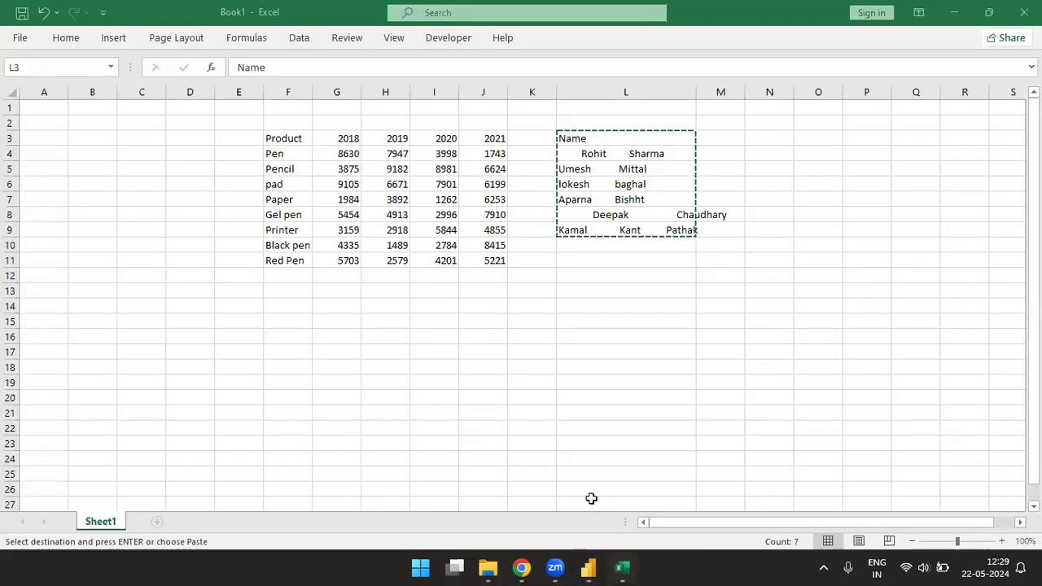
pyautogui.click(726, 143)
pyautogui.press('Escape')
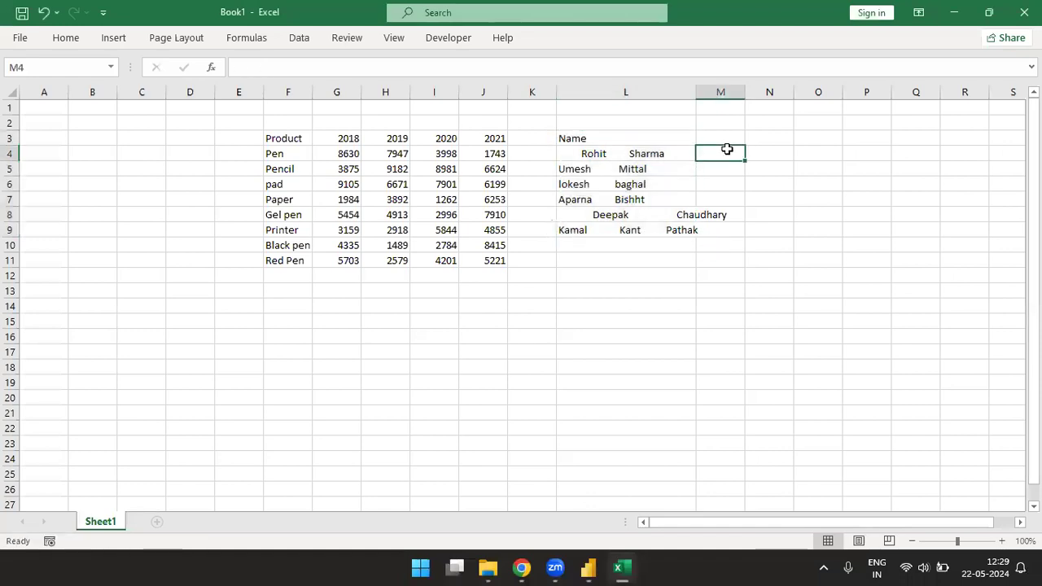
pyautogui.write('Trim')
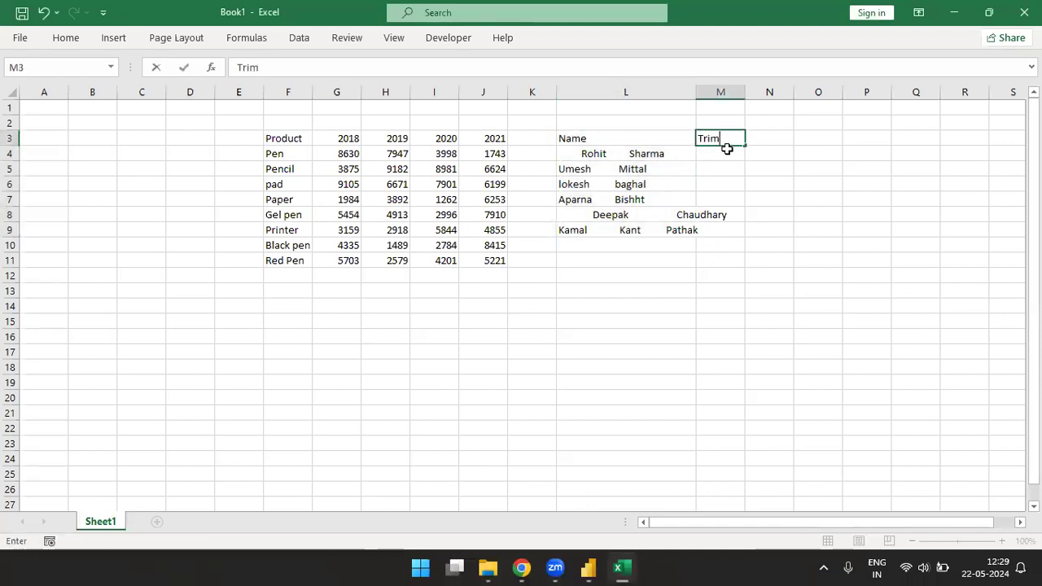
# Step: Apply the cell style with bold orange text on a light grey fill to the Name and Trim headers in L3:M3
pyautogui.press('Left')
pyautogui.hotkey('shift', 'Right')
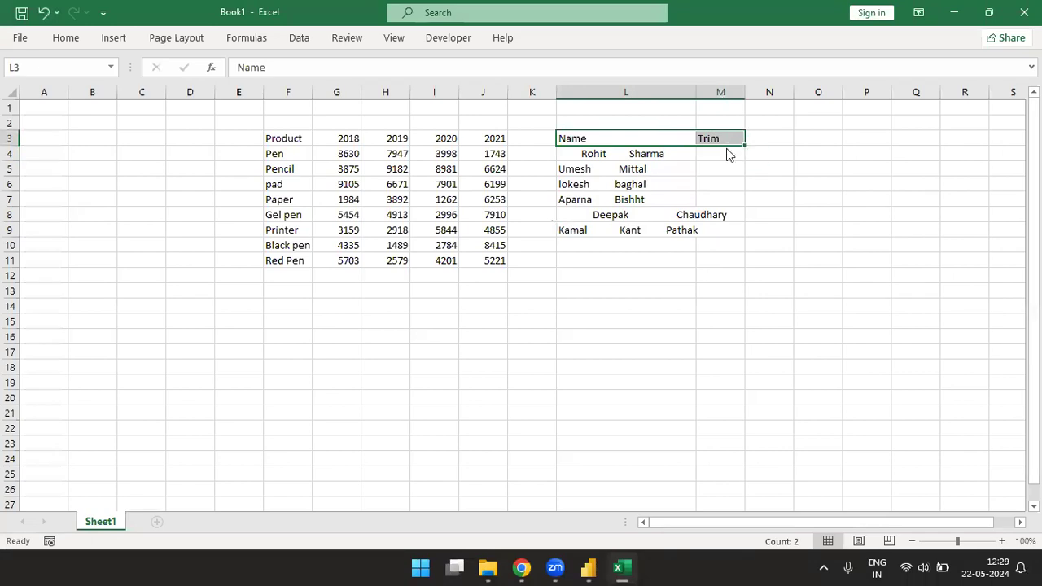
pyautogui.hotkey('alt', 'h')
pyautogui.press('j')
pyautogui.press('Down')
pyautogui.press('Return')
pyautogui.press('Right')
pyautogui.press('Down')
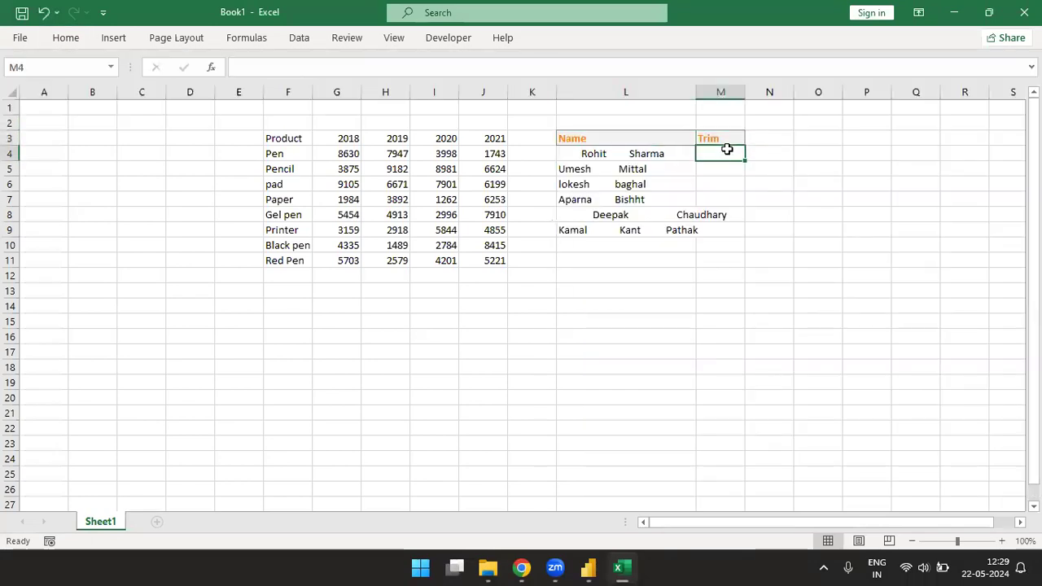
# Step: Enter =TRIM(L4) in M4 and fill the formula down through M9
pyautogui.write('=trim')
pyautogui.press('Tab')
pyautogui.press('Left')
pyautogui.hotkey('ctrl', 'Return')
pyautogui.hotkey('shift', 'Down')
pyautogui.hotkey('shift', 'Down')
pyautogui.hotkey('shift', 'Down')
pyautogui.hotkey('shift', 'Down')
pyautogui.hotkey('shift', 'Down')
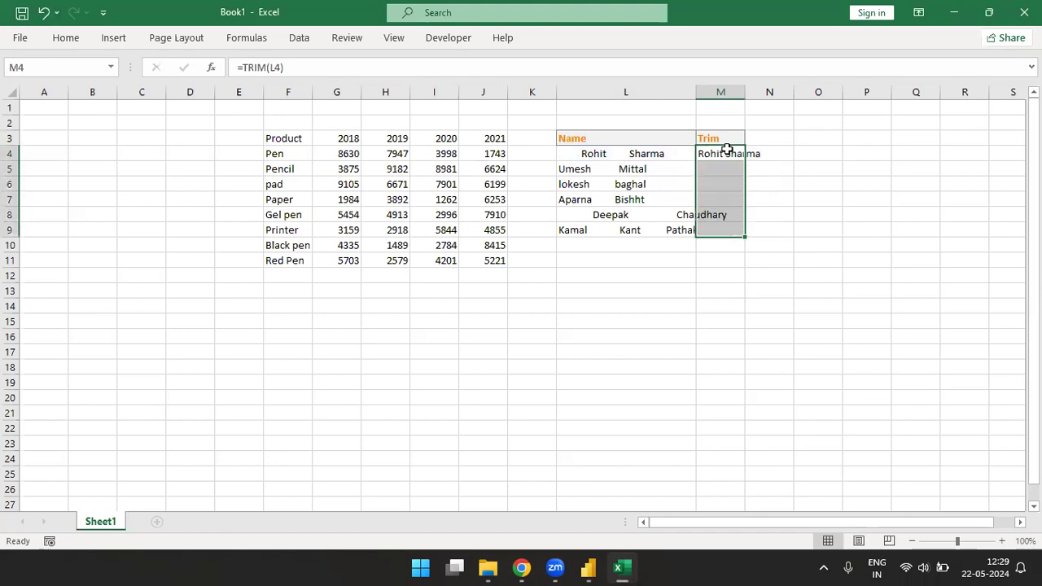
pyautogui.hotkey('ctrl', 'd')
# Step: Autofit the widths of columns L and M to the contents of the Name and Trim lists
pyautogui.press('Left')
pyautogui.hotkey('ctrl', 'shift', 'Down')
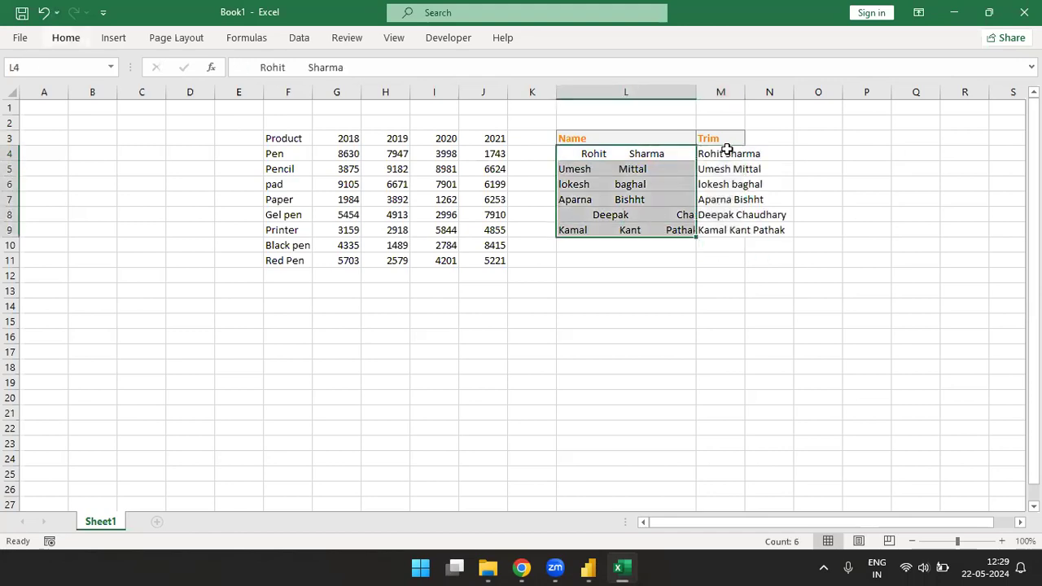
pyautogui.hotkey('alt', 'h')
pyautogui.press('o')
pyautogui.press('i')
pyautogui.press('Up')
pyautogui.hotkey('shift', 'Right')
pyautogui.hotkey('ctrl', 'shift', 'Down')
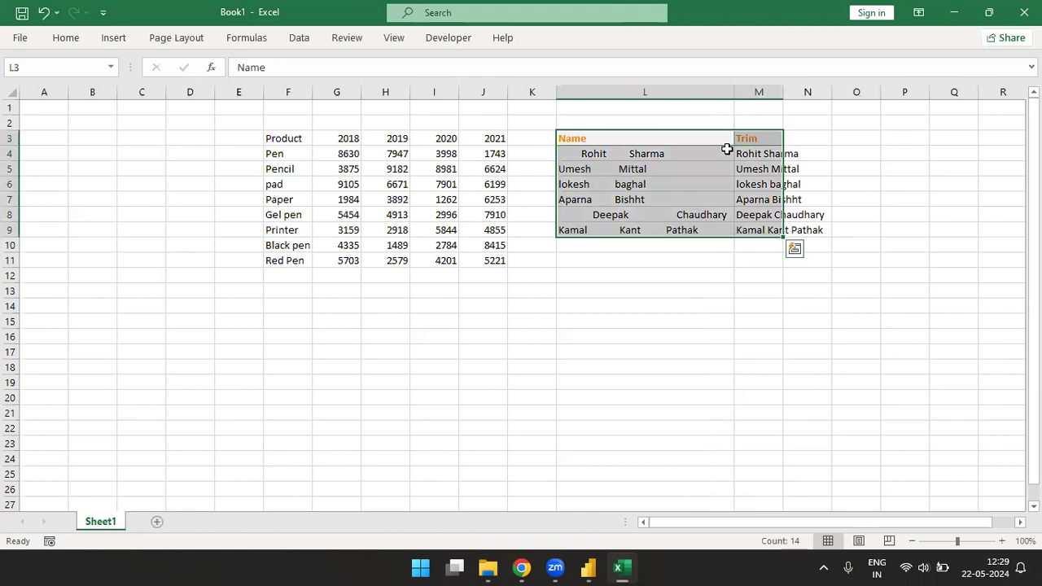
pyautogui.press('alt')
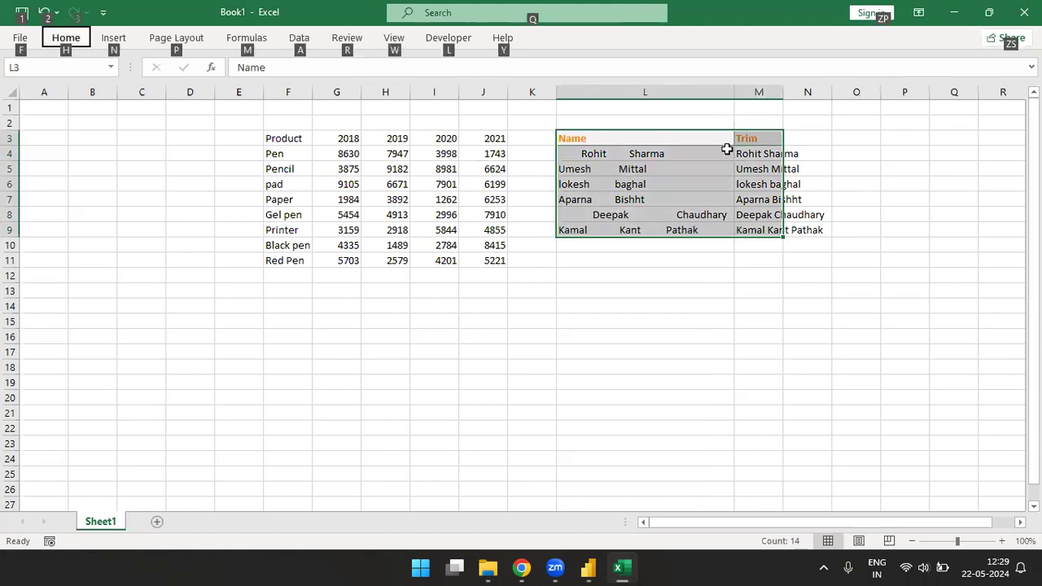
pyautogui.press('h')
pyautogui.press('o')
pyautogui.press('i')
# Step: Add all borders to the Name and Trim table in L3:M9
pyautogui.press('alt')
pyautogui.press('h')
pyautogui.press('b')
pyautogui.press('a')
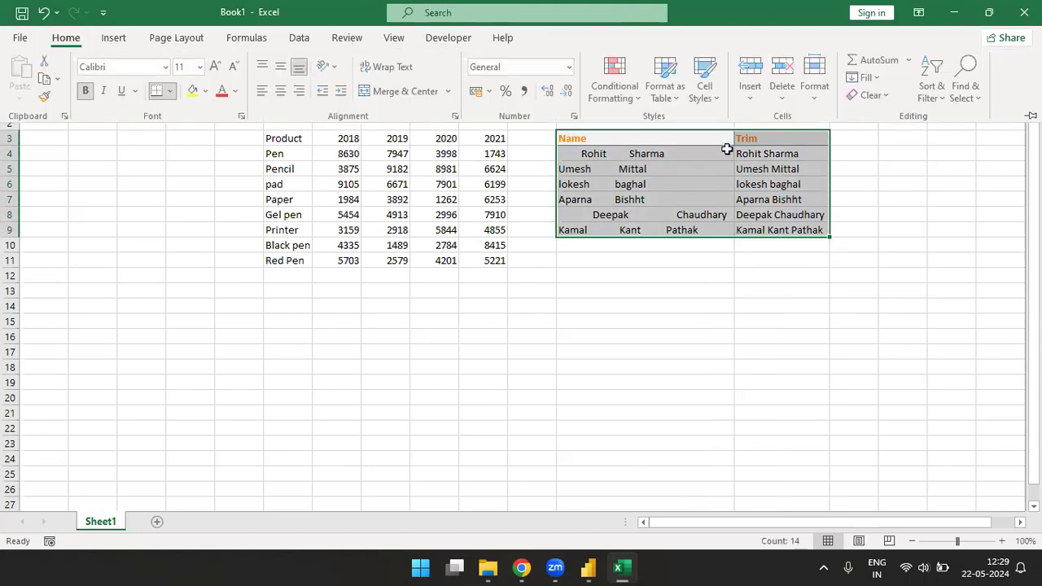
# Step: Examine the leading, inner and trailing spaces of the untrimmed name in L4 without changing the cell
pyautogui.press('Right')
pyautogui.press('Down')
pyautogui.press('Down')
pyautogui.press('Down')
pyautogui.press('Down')
pyautogui.press('Down')
pyautogui.press('Down')
pyautogui.press('Up')
pyautogui.press('Up')
pyautogui.press('Up')
pyautogui.press('Up')
pyautogui.press('Up')
pyautogui.doubleClick(727, 150)
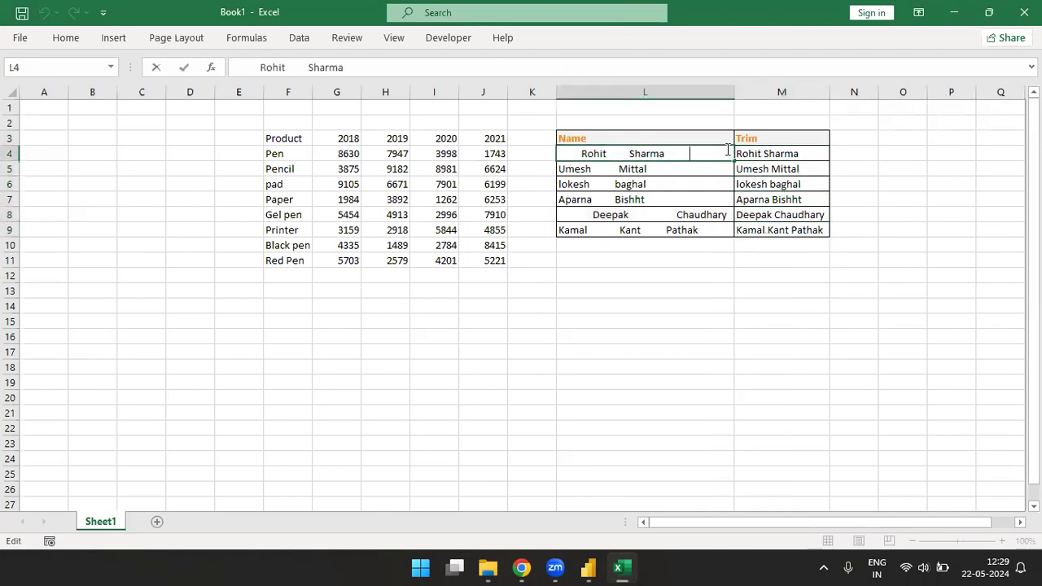
pyautogui.hotkey('shift', 'Left')
pyautogui.hotkey('shift', 'Left')
pyautogui.hotkey('shift', 'Left')
pyautogui.press('Left')
pyautogui.moveTo(613, 153); pyautogui.dragTo(634, 154)
pyautogui.moveTo(568, 155); pyautogui.dragTo(582, 156)
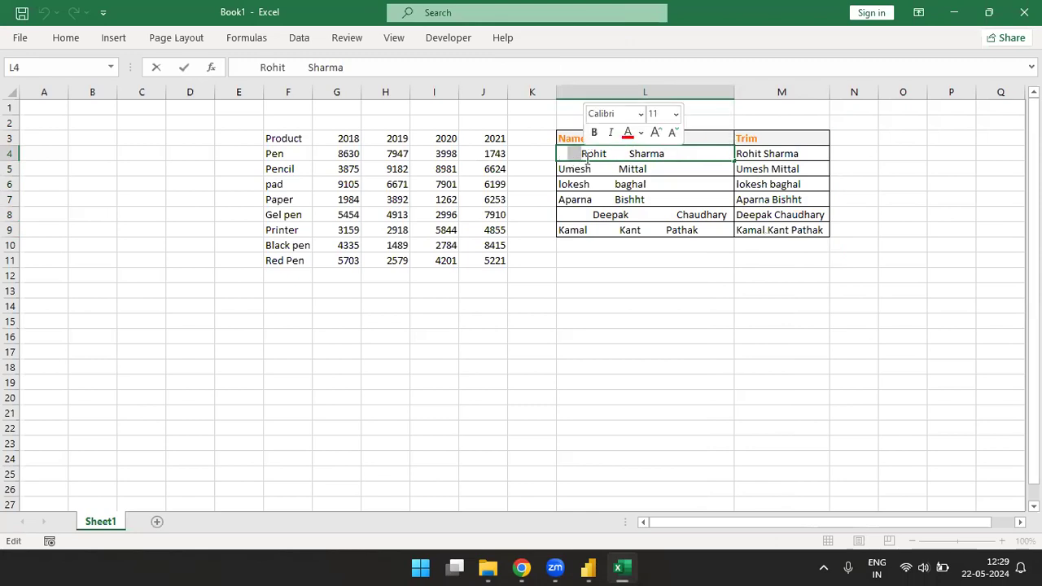
pyautogui.press('Escape')
# Step: Select the TRIM results in M4:M9 to review them against the original names
pyautogui.press('Up')
pyautogui.press('Right')
pyautogui.press('Down')
pyautogui.hotkey('ctrl', 'shift', 'Down')
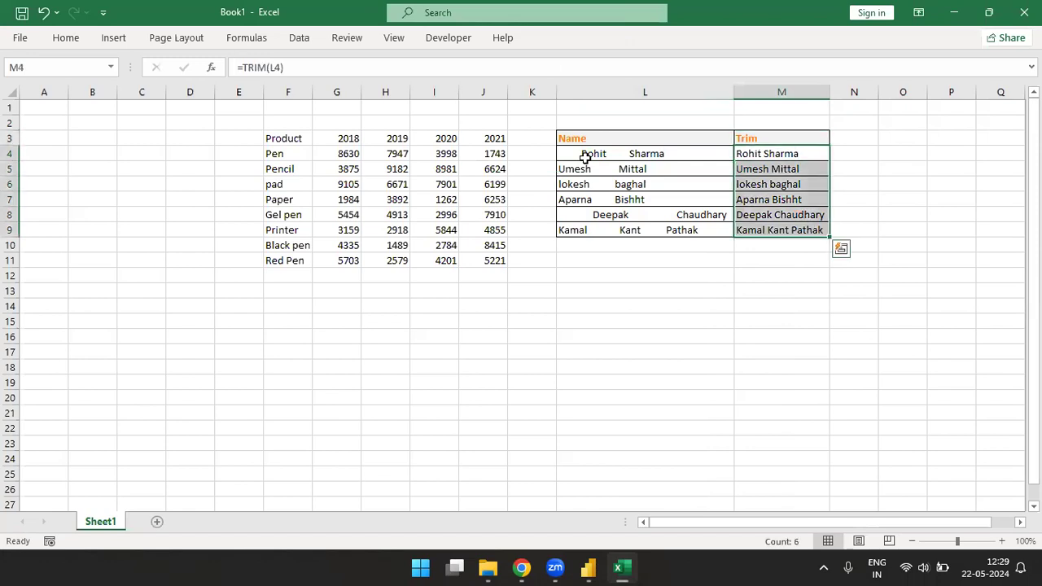
# Step: Switch to Power Query Editor, delete Trim Table's Trimmed Text step, and trim the Name column again
pyautogui.hotkey('alt', 'Tab')
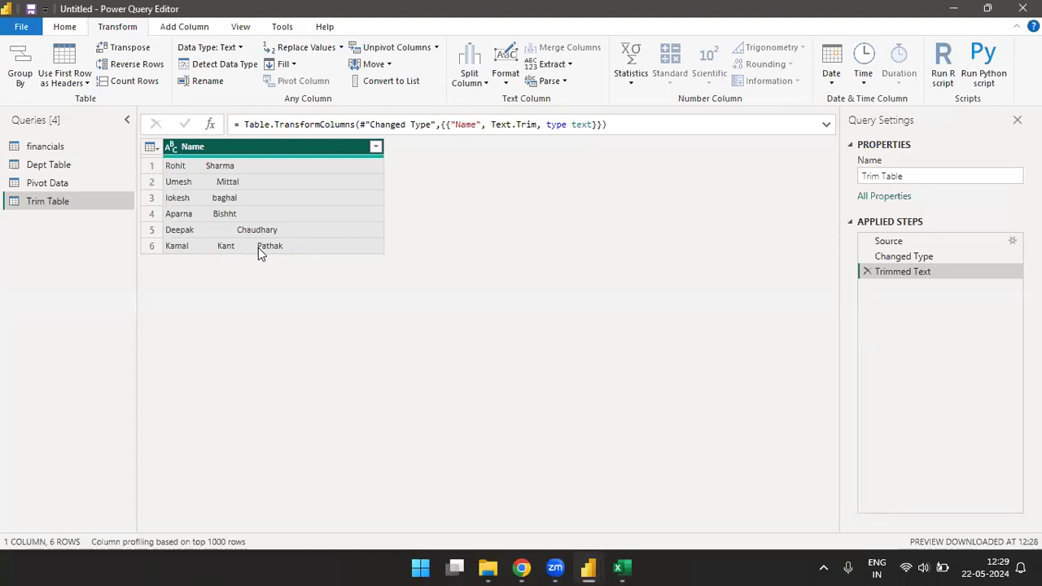
pyautogui.click(867, 273)
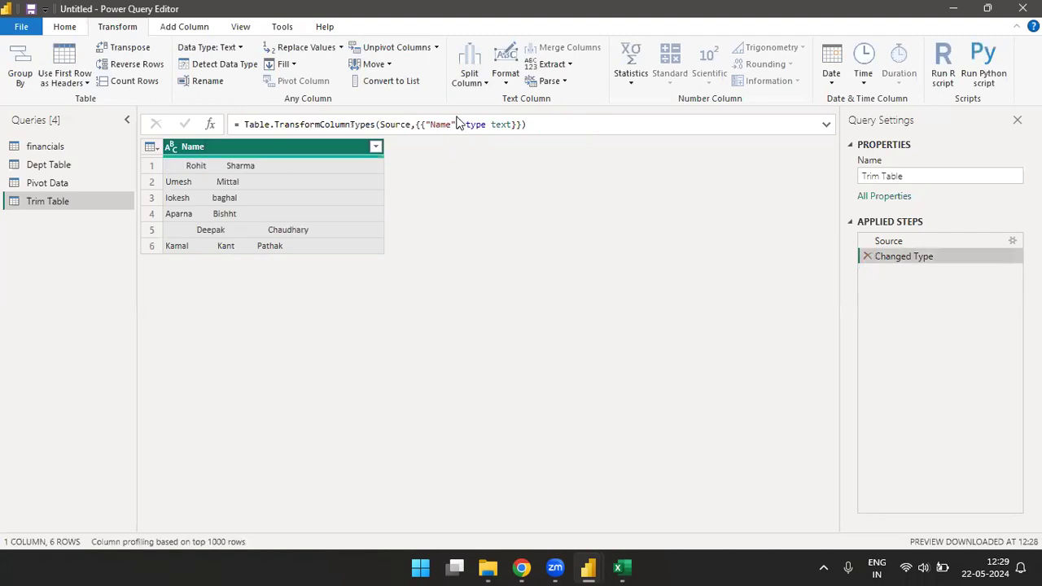
pyautogui.click(504, 72)
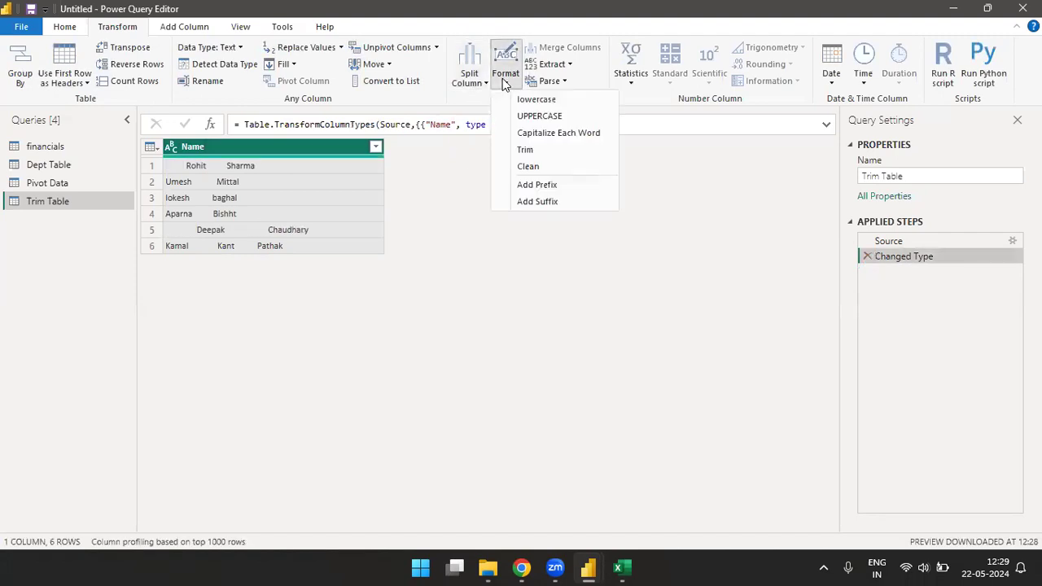
pyautogui.click(525, 150)
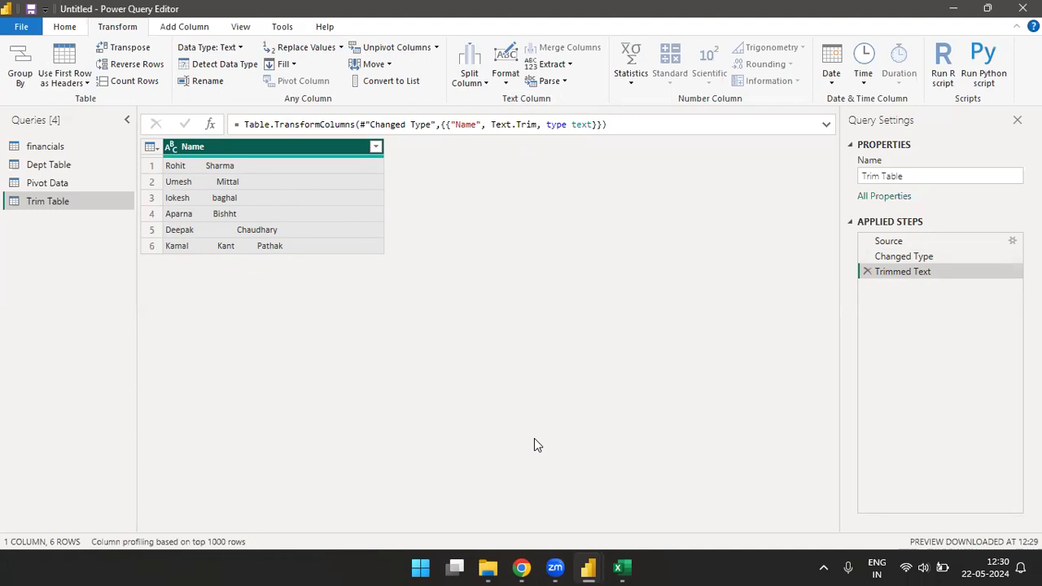
# Step: Check what the Clean text format does to the selected columns
pyautogui.moveTo(618, 568)
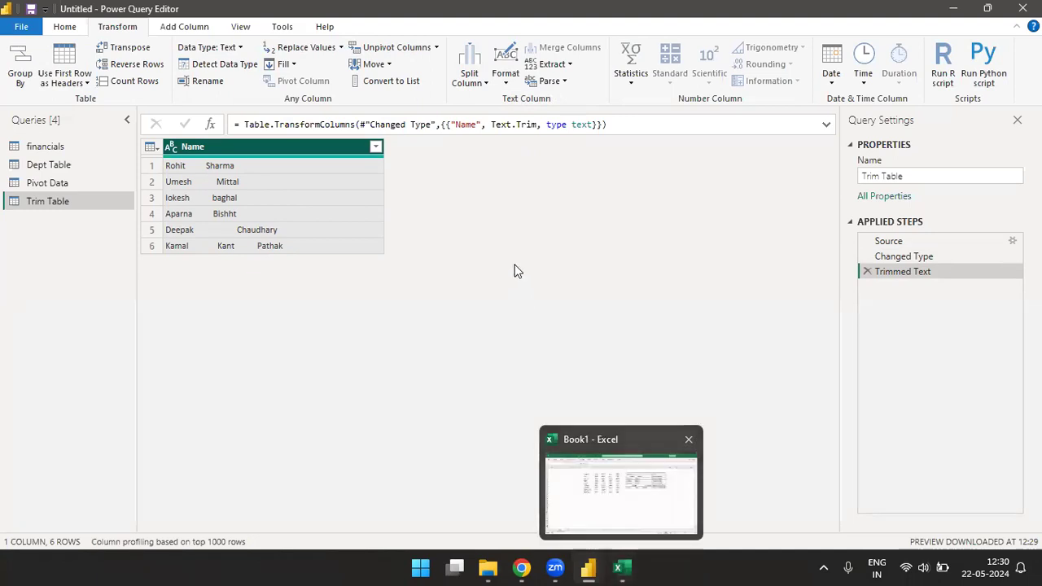
pyautogui.click(505, 78)
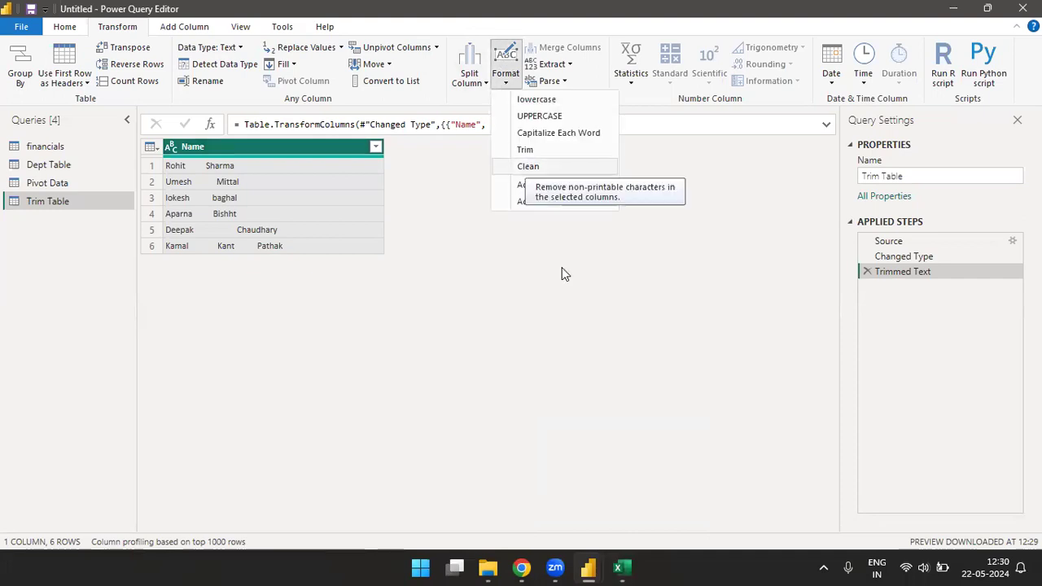
# Step: Switch to the Book1 workbook in Excel and enter =CHAR(12) in L12
pyautogui.click(625, 564)
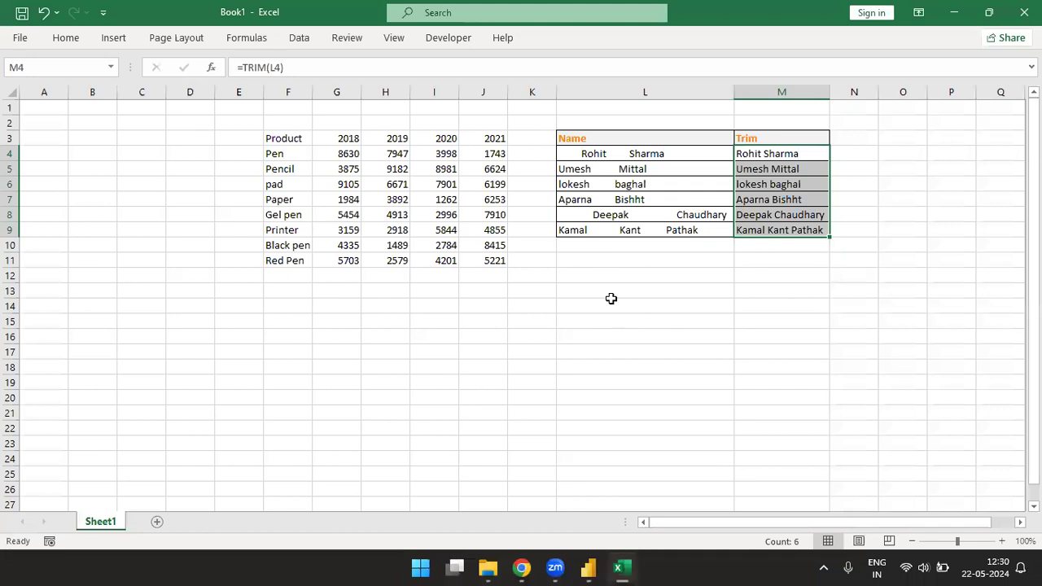
pyautogui.click(606, 280)
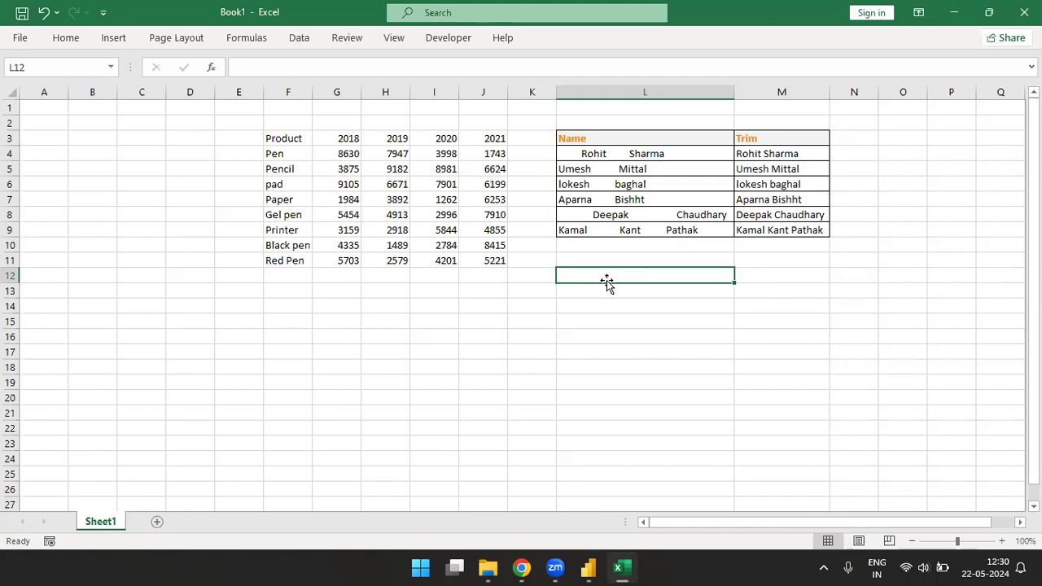
pyautogui.write('=')
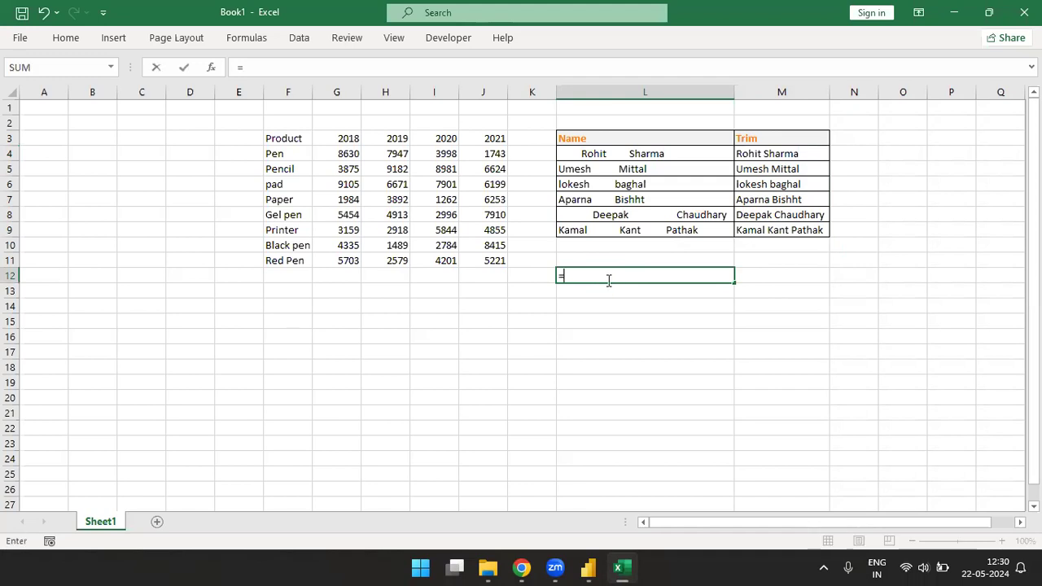
pyautogui.write('Char')
pyautogui.press('Tab')
pyautogui.write('12)')
pyautogui.press('Return')
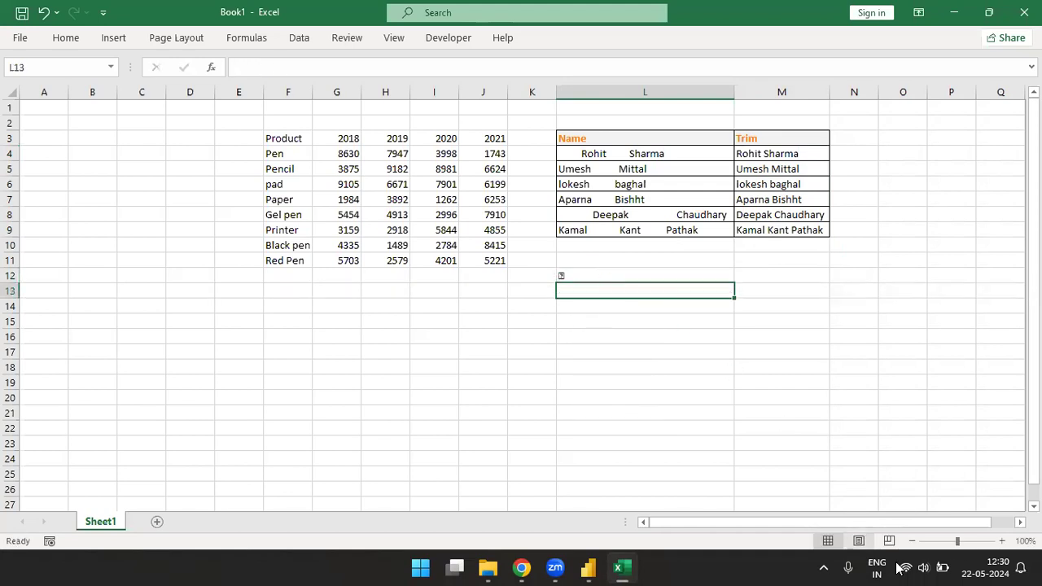
# Step: Put a sample first name, without quotation marks, before CHAR(12) in L12's formula, joined with &
pyautogui.doubleClick(606, 280)
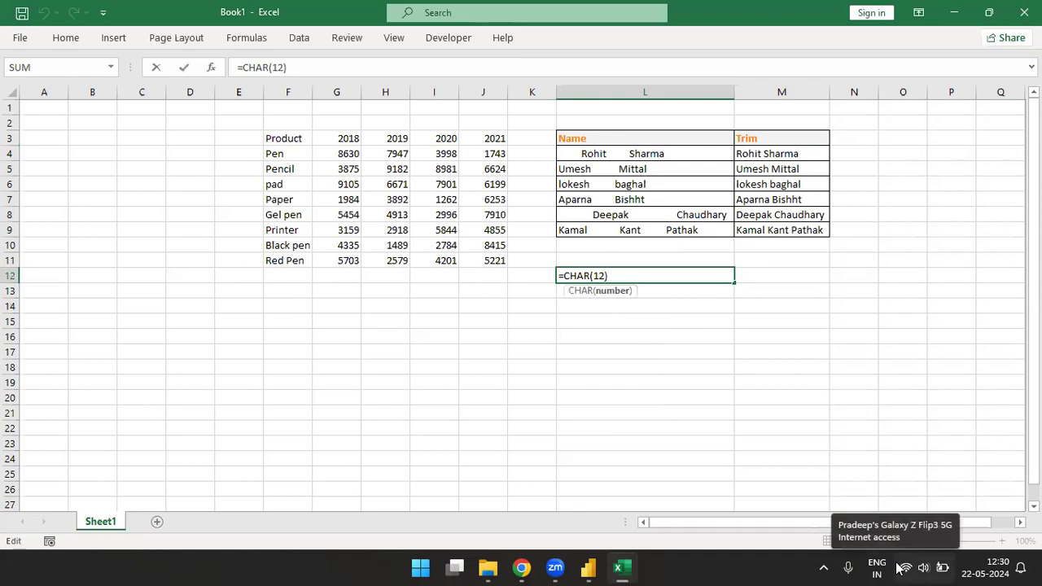
pyautogui.press('Left')
pyautogui.press('Left')
pyautogui.press('Left')
pyautogui.press('Left')
pyautogui.press('Left')
pyautogui.write('Gaurav')
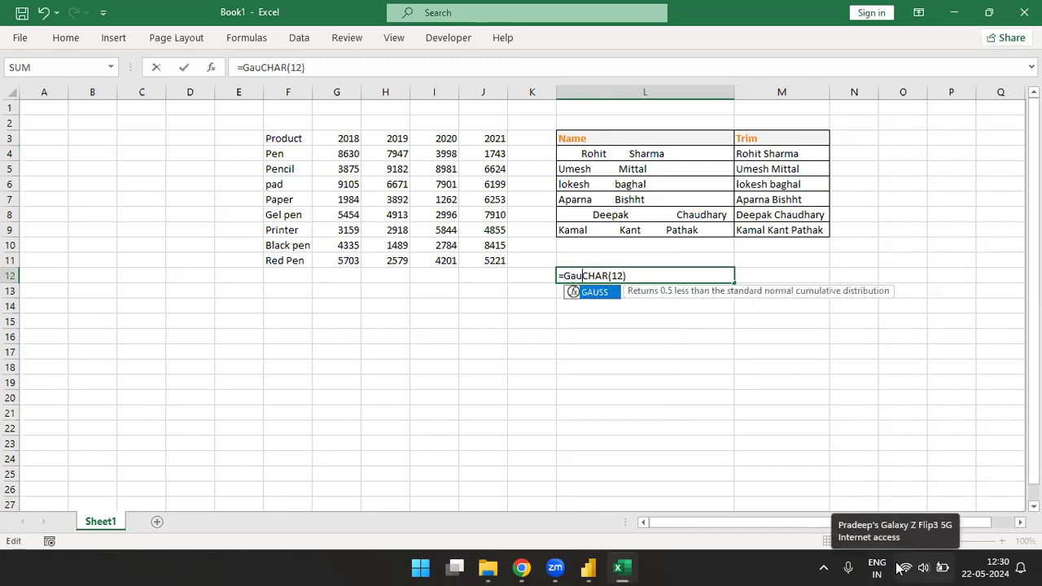
pyautogui.write('&')
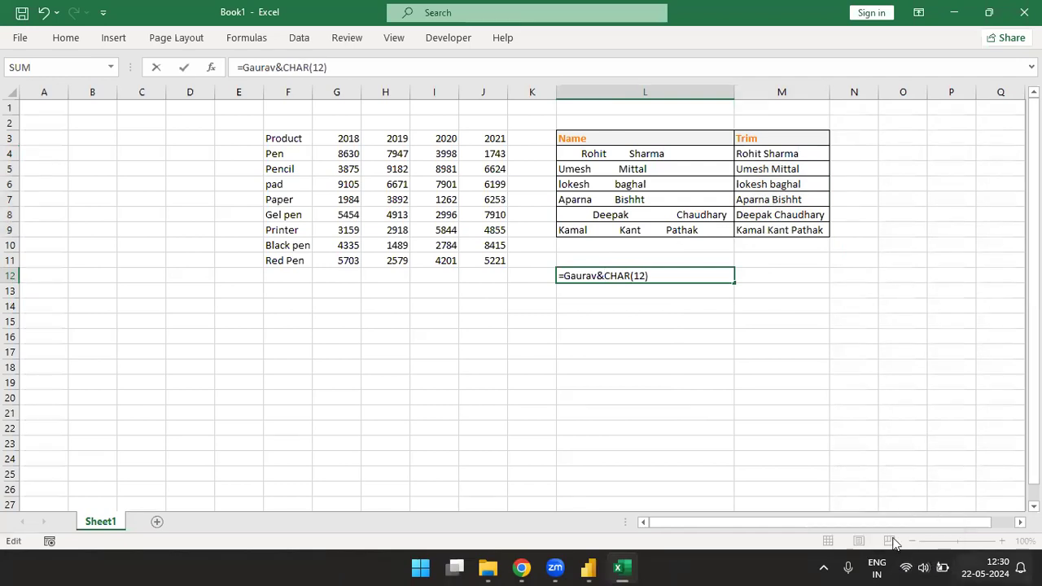
pyautogui.press('Return')
pyautogui.press('Up')
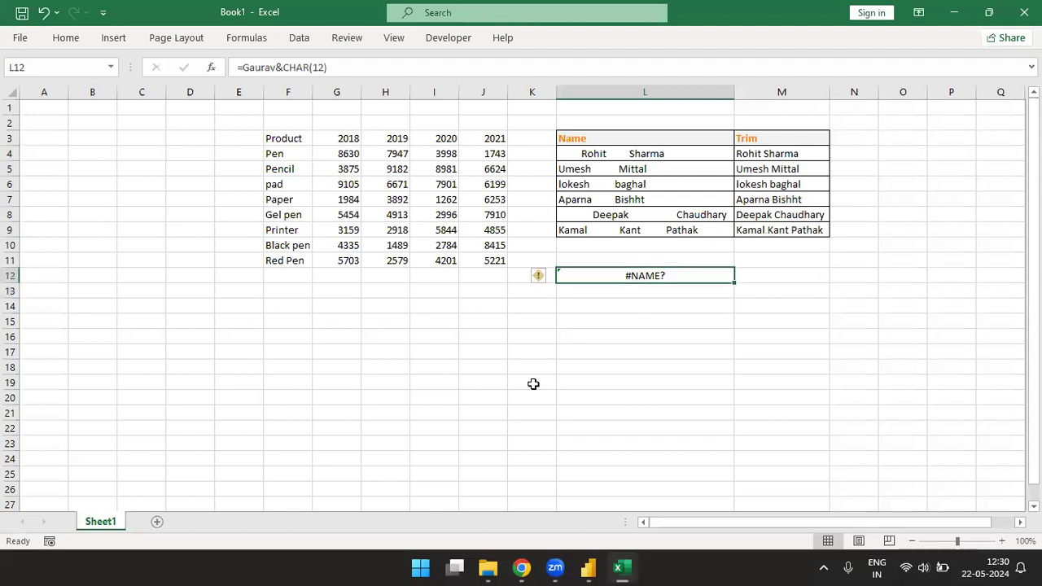
# Step: Enclose the first name in L12's formula in double quotation marks so it is joined to CHAR(12) as text
pyautogui.press('F2')
pyautogui.press('Left')
pyautogui.press('Left')
pyautogui.press('Left')
pyautogui.press('Left')
pyautogui.press('Left')
pyautogui.press('Left')
pyautogui.press('Left')
pyautogui.press('Left')
pyautogui.press('Left')
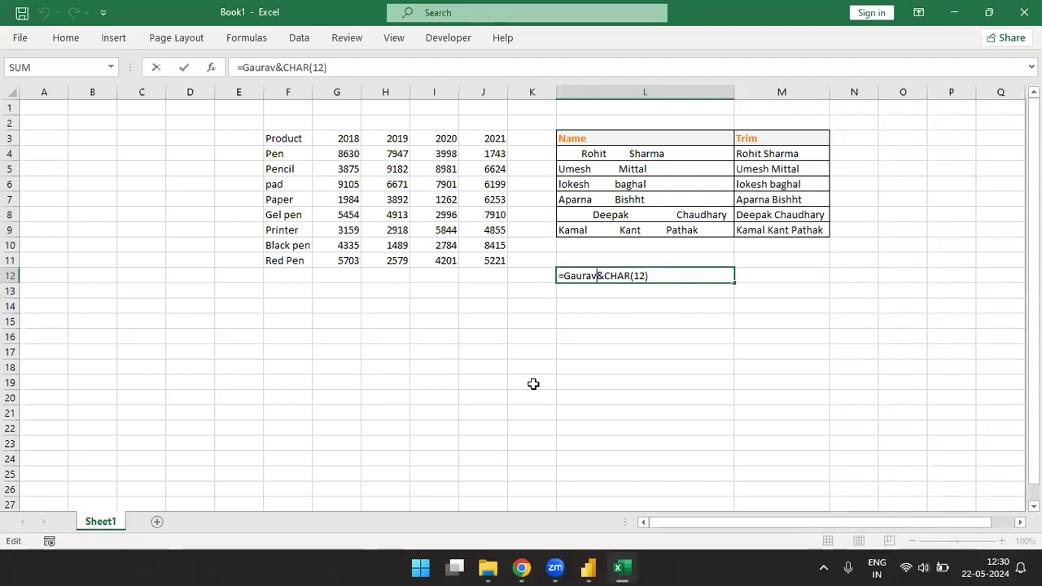
pyautogui.write('"')
pyautogui.press('Left')
pyautogui.press('Left')
pyautogui.press('Left')
pyautogui.press('Left')
pyautogui.press('Left')
pyautogui.press('Left')
pyautogui.press('Left')
pyautogui.write('"')
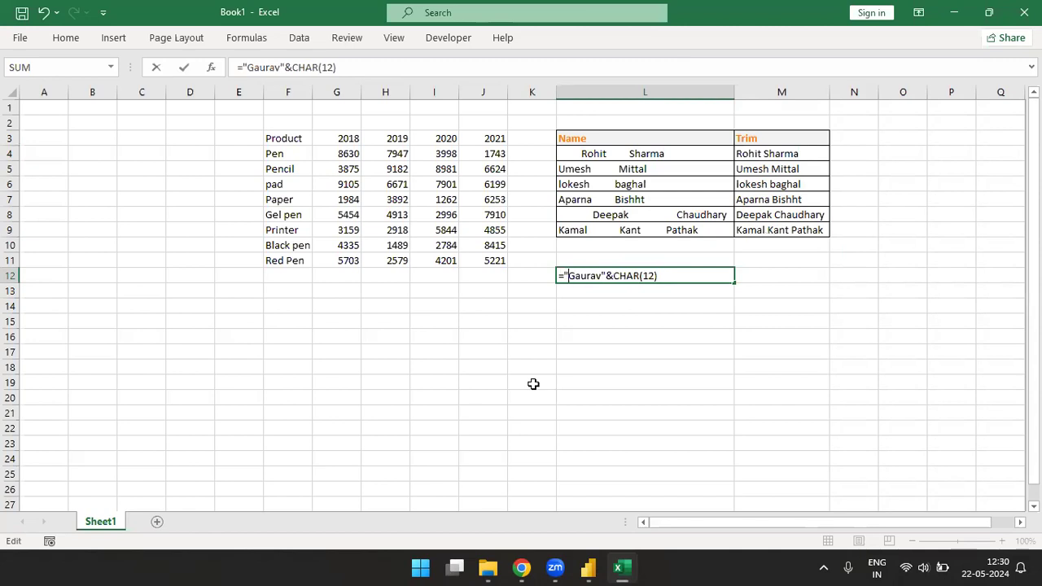
pyautogui.press('Return')
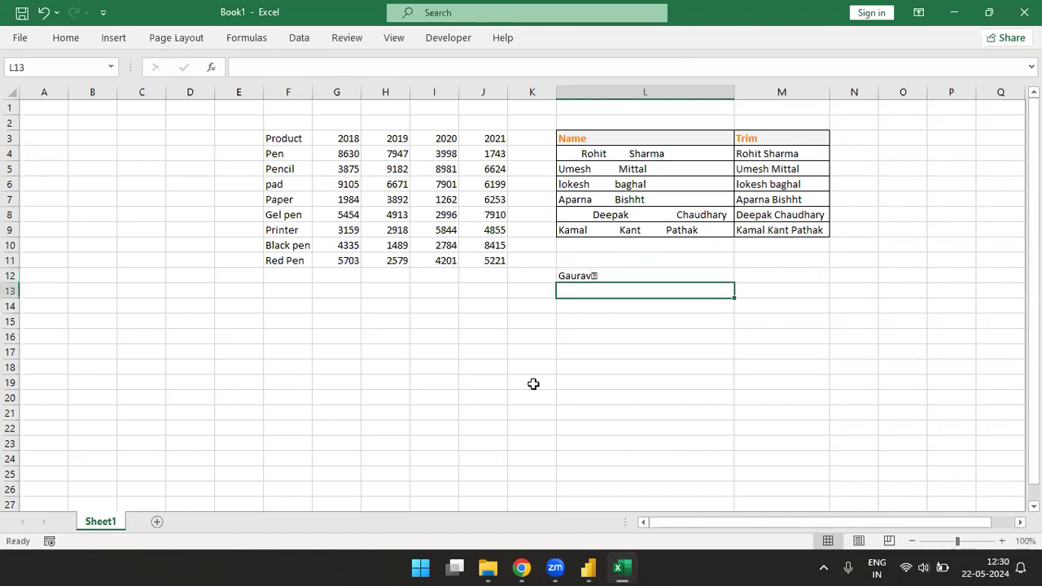
# Step: Enter a formula in L13 that joins a quoted first name, CHAR(12) and a quoted surname with a leading space
pyautogui.write('=')
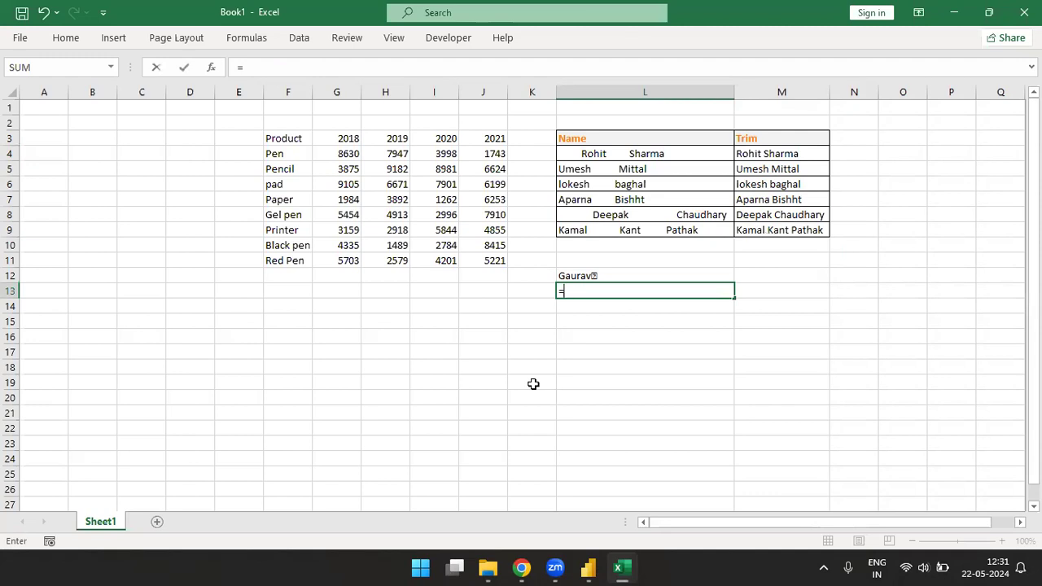
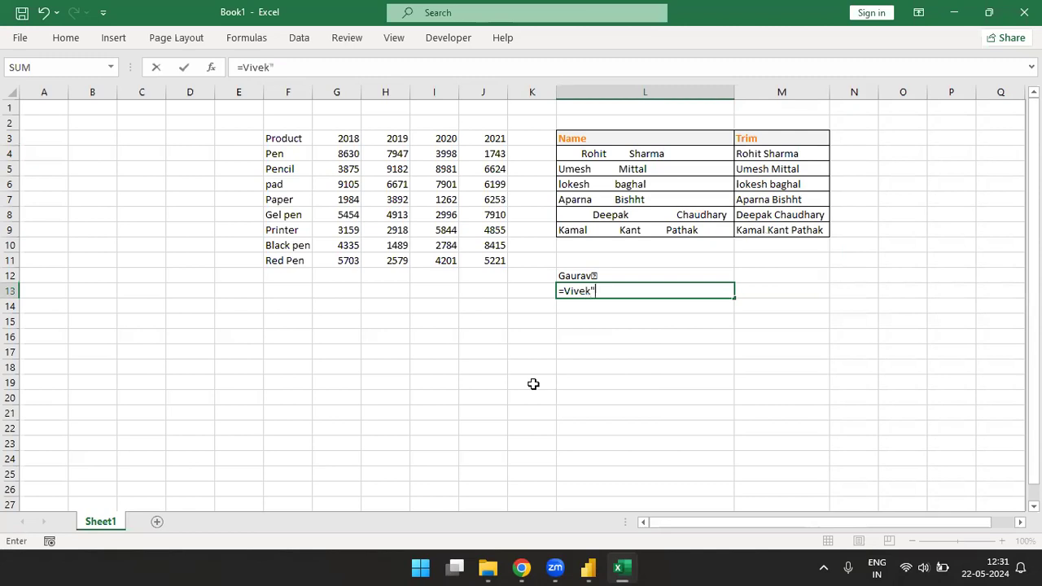
pyautogui.click(564, 291)
pyautogui.write('"')
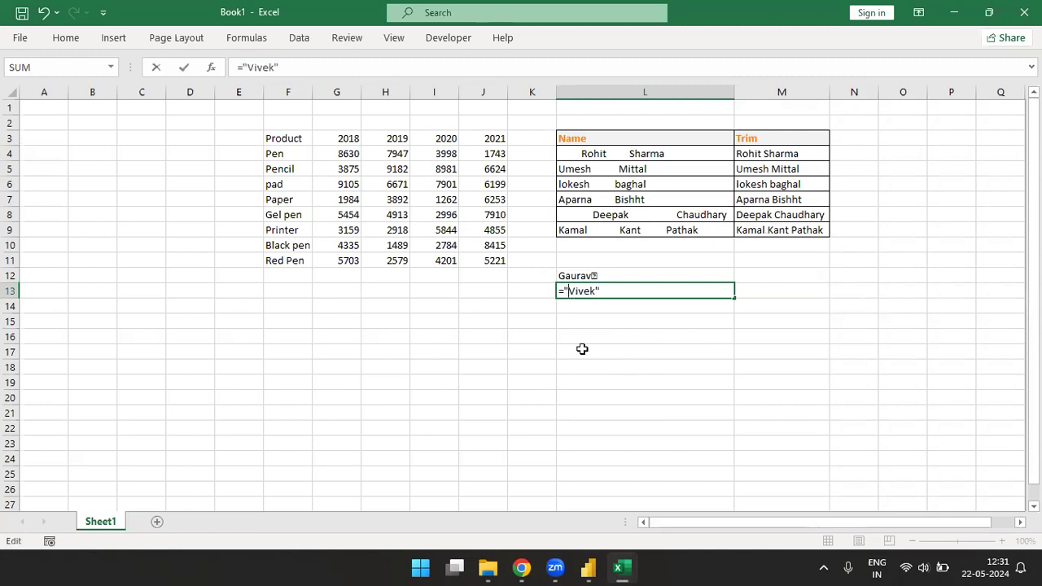
pyautogui.click(609, 291)
pyautogui.write('&char')
pyautogui.press('Tab')
pyautogui.write('12)&')
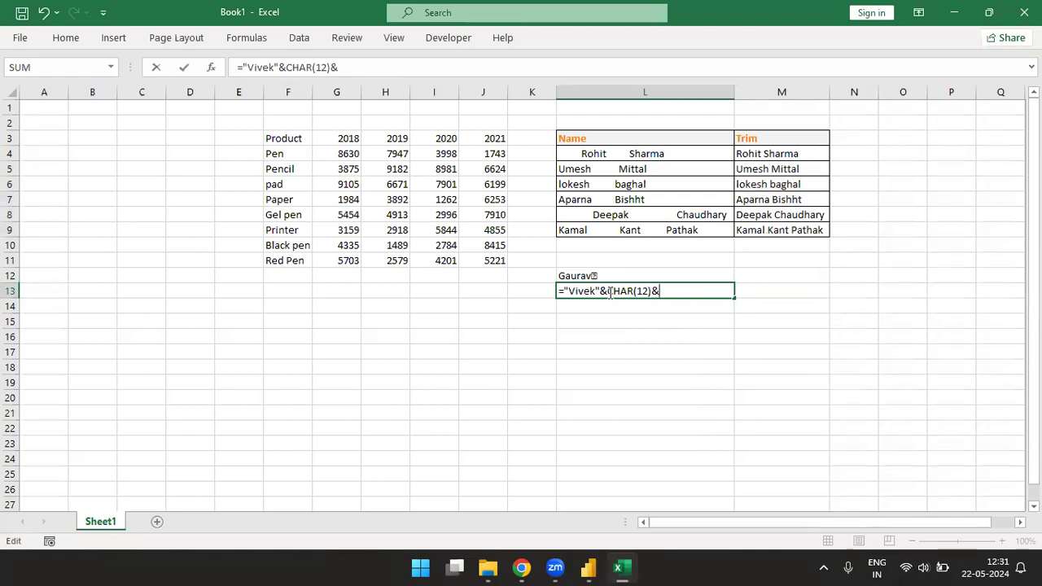
pyautogui.click(666, 291)
pyautogui.hotkey('ctrl', 'Return')
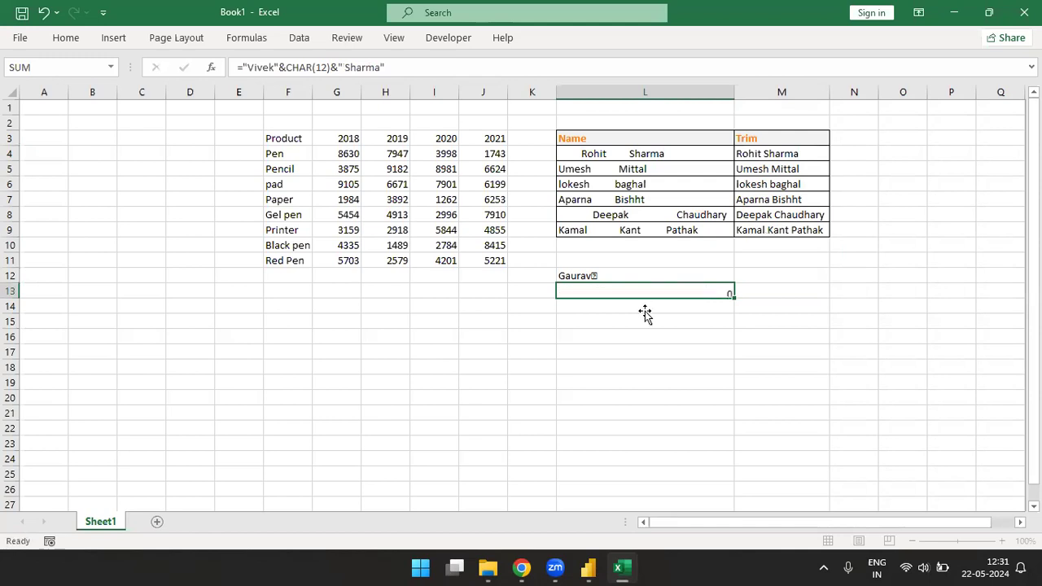
pyautogui.press('Return')
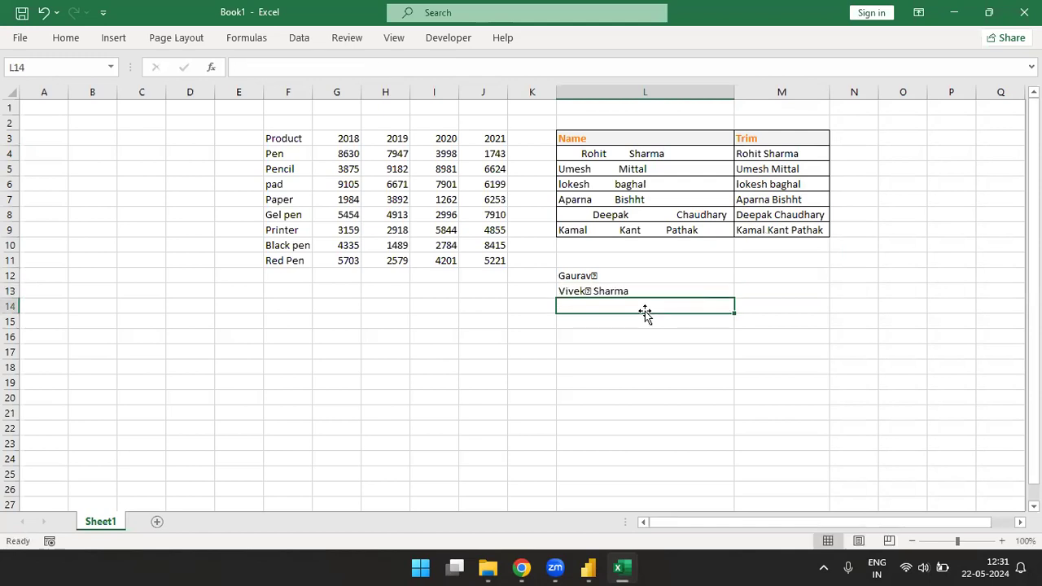
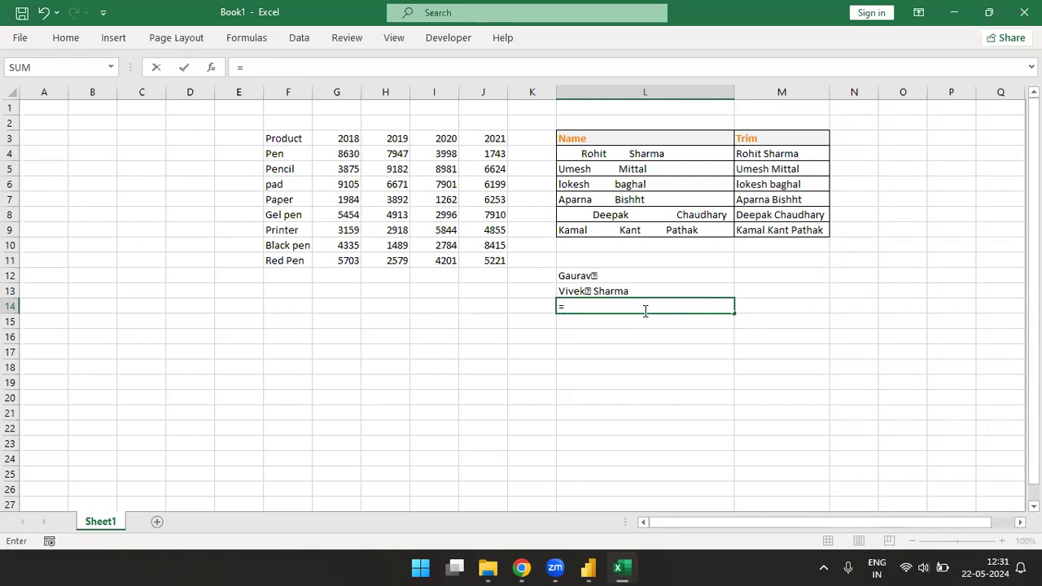
# Step: Start a formula in L14 with a sample first name and surname as quoted text
pyautogui.press('BackSpace')
pyautogui.press('BackSpace')
pyautogui.press('BackSpace')
pyautogui.press('BackSpace')
pyautogui.press('BackSpace')
pyautogui.press('BackSpace')
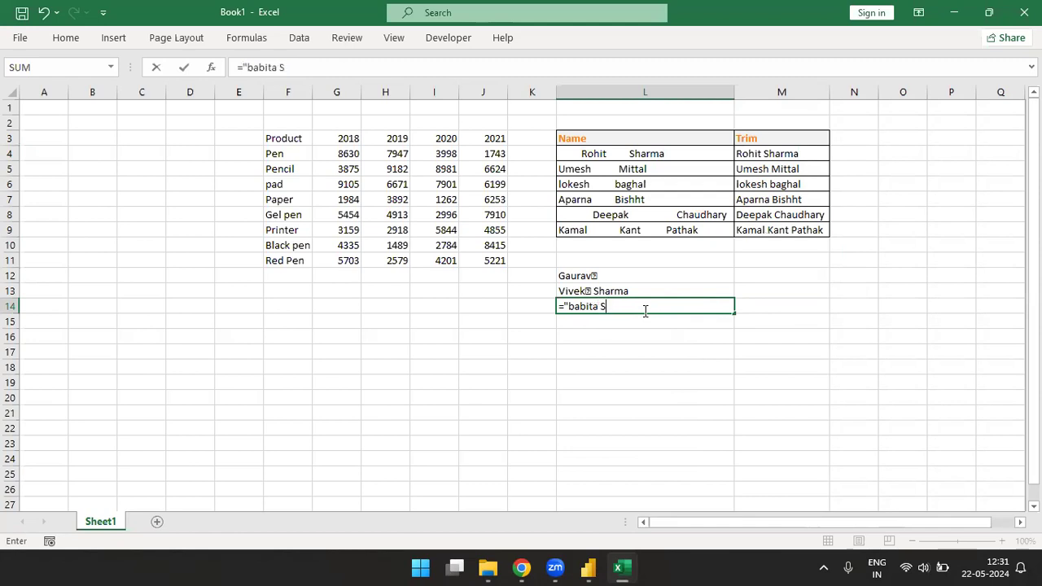
pyautogui.press('BackSpace')
pyautogui.press('BackSpace')
pyautogui.press('BackSpace')
pyautogui.press('BackSpace')
pyautogui.press('BackSpace')
pyautogui.press('BackSpace')
# Step: Close the quoted name in L14 and append &CHAR(12) to complete the formula
pyautogui.press('Tab')
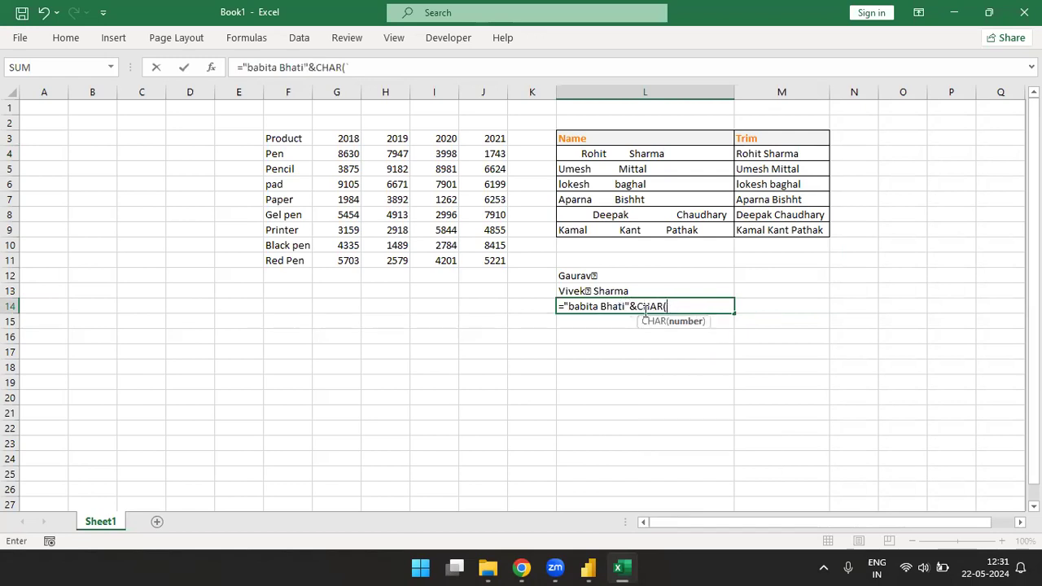
pyautogui.write('12)')
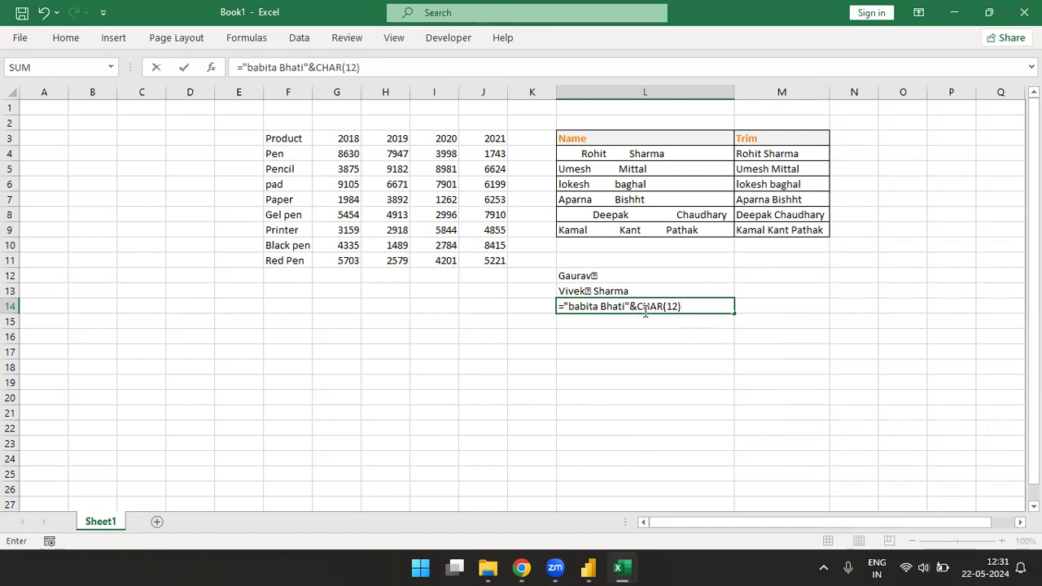
pyautogui.press('Return')
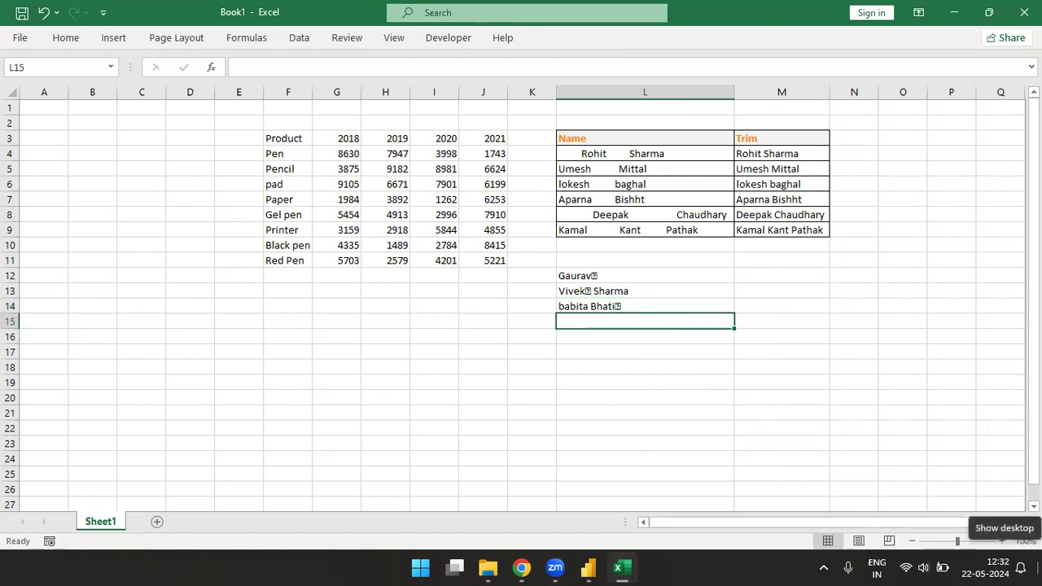
# Step: Enter a formula in L15 that puts CHAR(12) before a quoted sample full name, joined with &
pyautogui.write('=char')
pyautogui.press('Tab')
pyautogui.write('12')
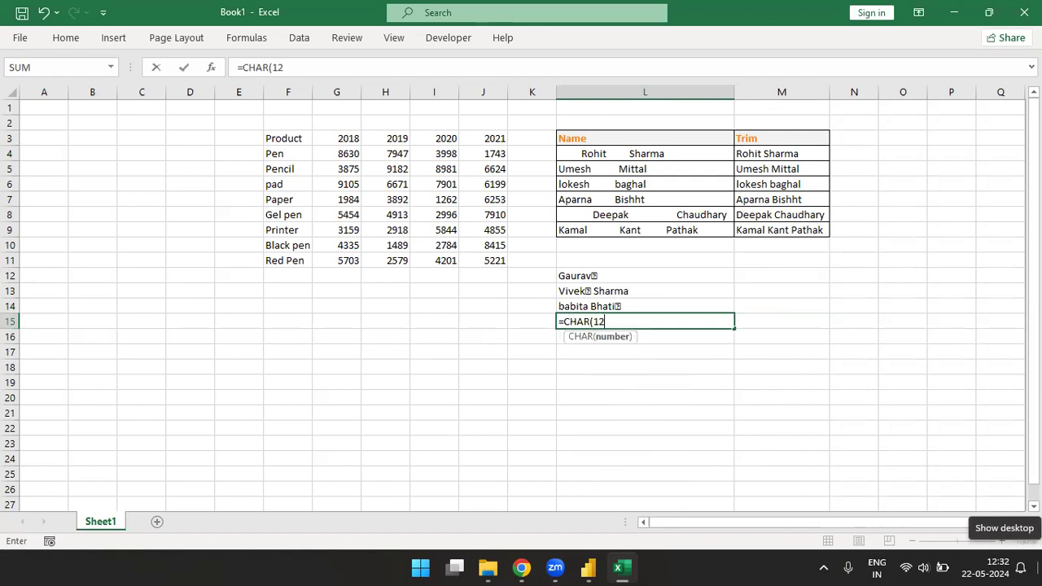
pyautogui.write(')&')
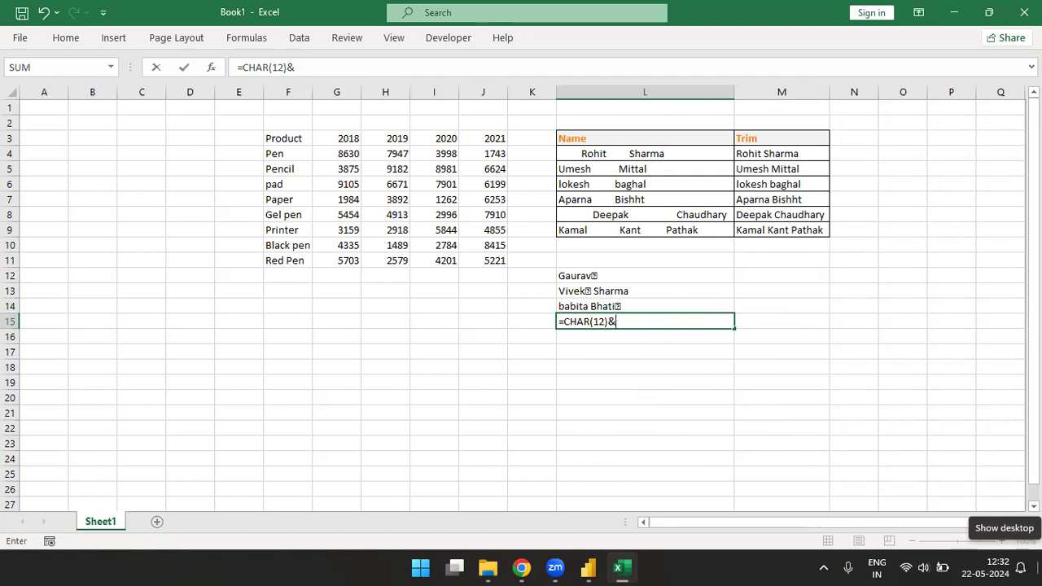
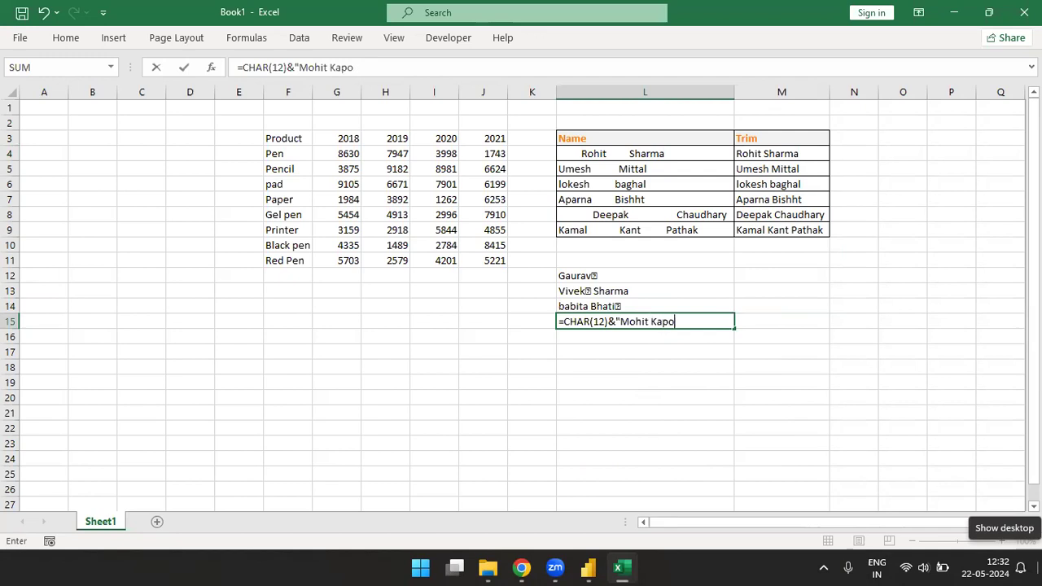
pyautogui.press('Return')
# Step: Copy the name formulas in L12:L15 to L13:L16 and clear L12 to make room for a header
pyautogui.press('Up')
pyautogui.press('Up')
pyautogui.press('Up')
pyautogui.press('Up')
pyautogui.press('Up')
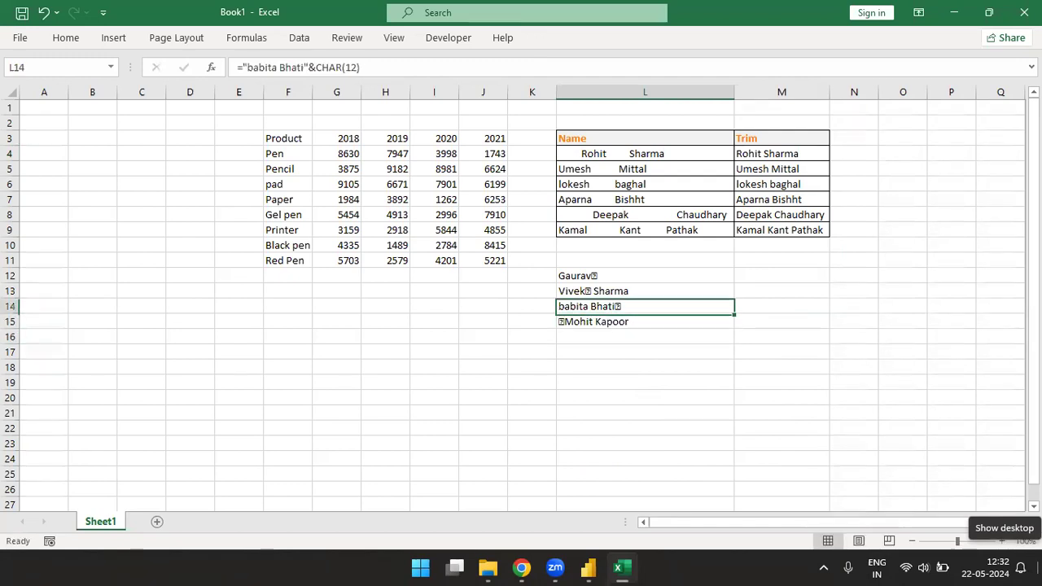
pyautogui.press('Down')
pyautogui.hotkey('shift', 'Down')
pyautogui.hotkey('shift', 'Down')
pyautogui.hotkey('shift', 'Down')
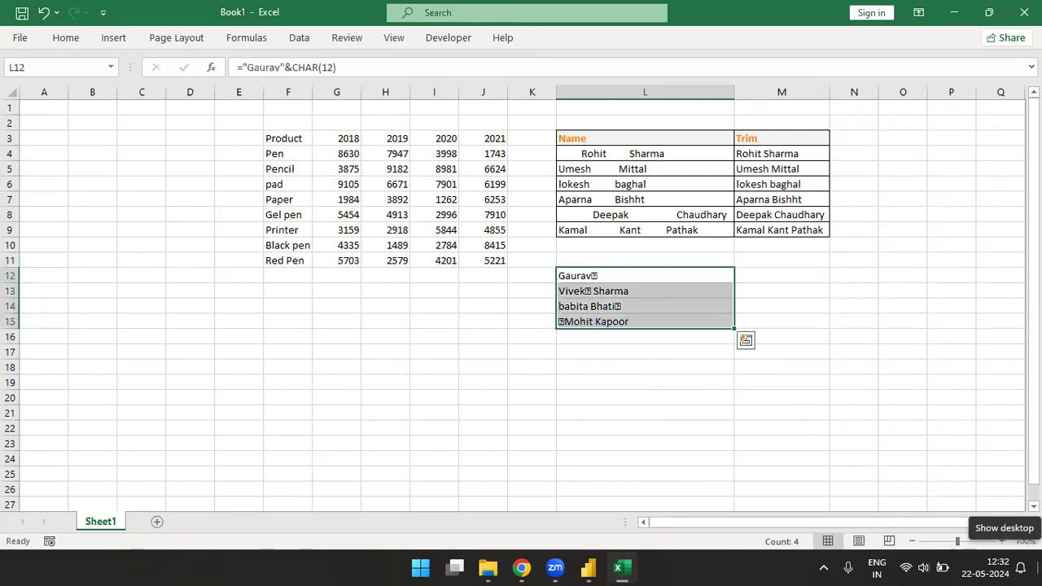
pyautogui.hotkey('ctrl', 'c')
pyautogui.press('Down')
pyautogui.press('Down')
pyautogui.press('Up')
pyautogui.hotkey('ctrl', 'v')
pyautogui.press('Up')
pyautogui.press('Delete')
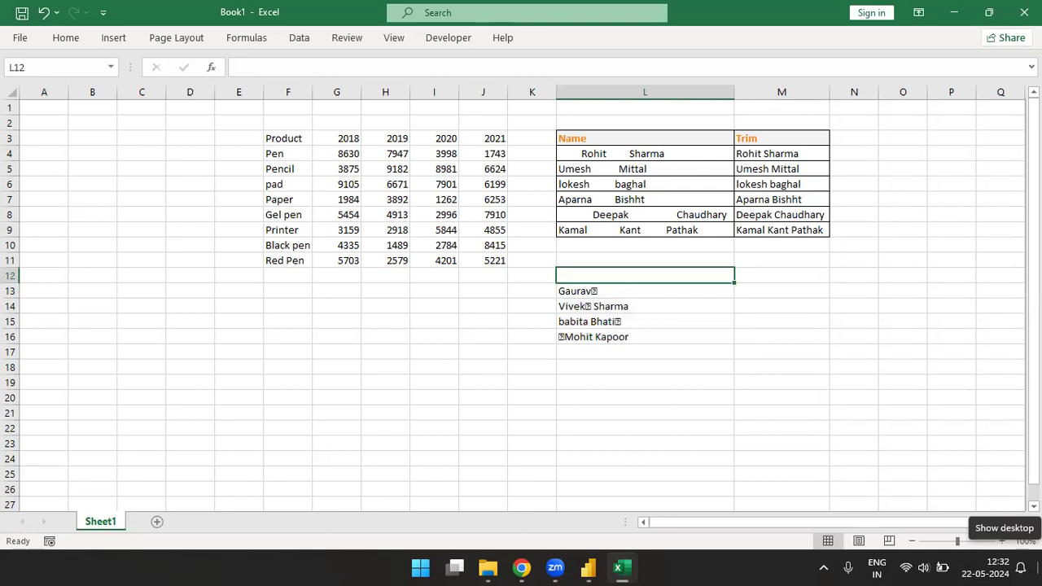
# Step: Enter the headers Name in L12 and Clean in M12
pyautogui.write('name')
pyautogui.press('BackSpace')
pyautogui.press('BackSpace')
pyautogui.press('BackSpace')
pyautogui.press('BackSpace')
pyautogui.write('Name')
pyautogui.press('Return')
pyautogui.press('Up')
pyautogui.press('Right')
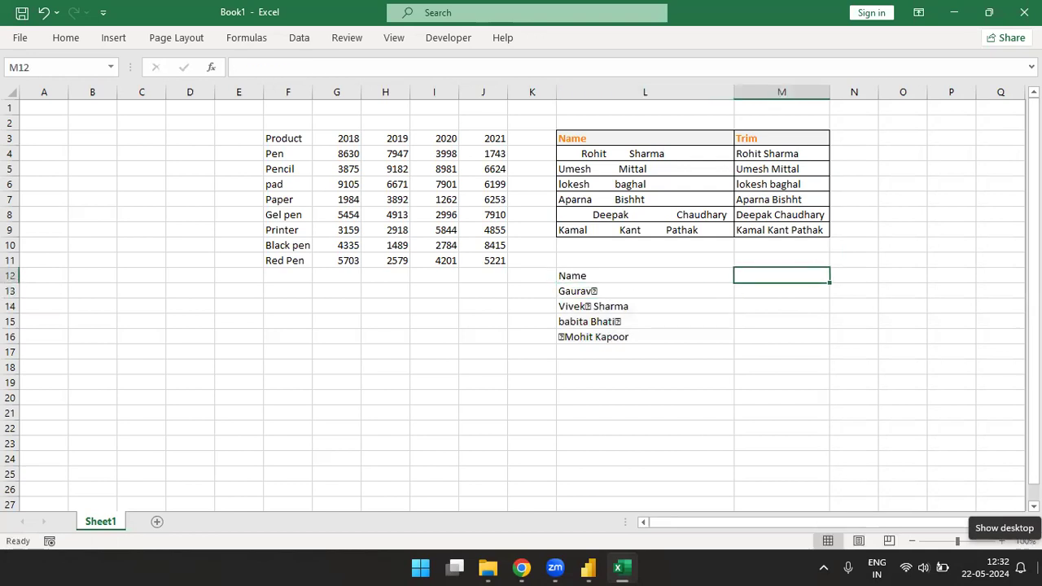
pyautogui.write('Clean')
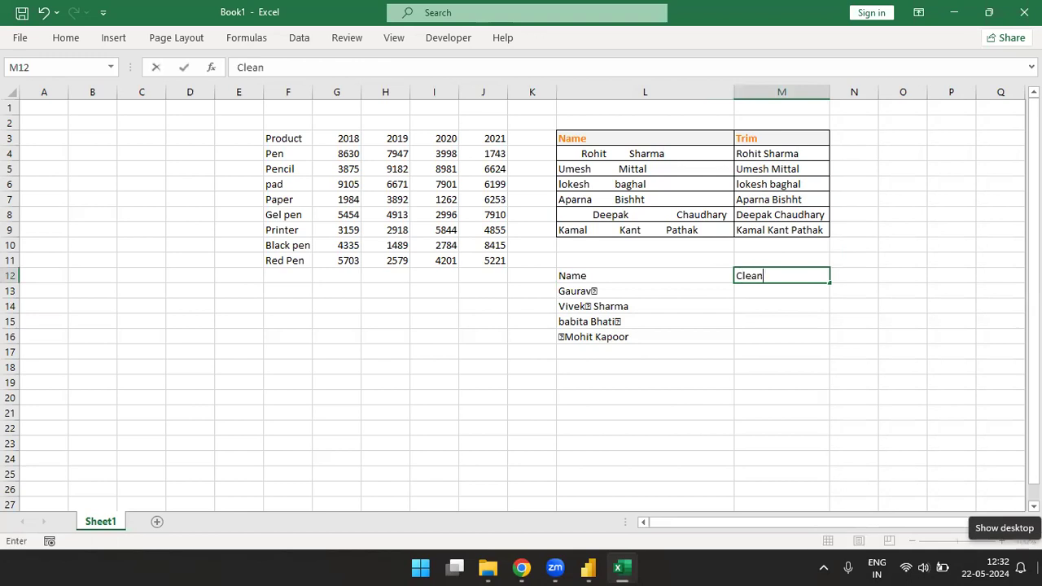
pyautogui.press('Return')
# Step: Enter =CLEAN(L13) in M13 to clean the first sample name
pyautogui.write('=cle')
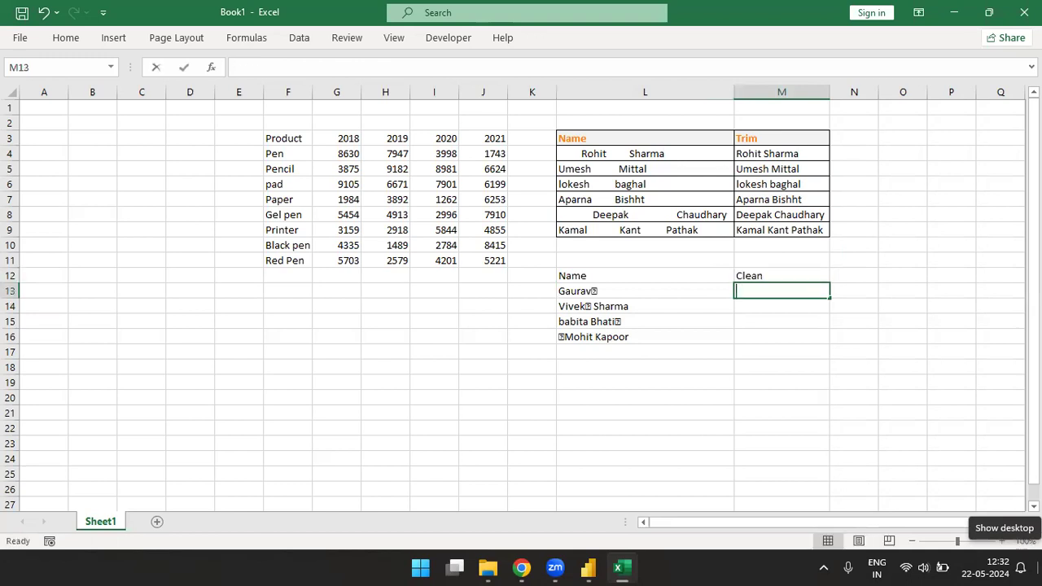
pyautogui.press('Tab')
pyautogui.press('Left')
pyautogui.press('Return')
# Step: Fill the CLEAN formula from M13 down through M16 for the remaining sample names
pyautogui.press('Up')
pyautogui.hotkey('shift', 'Down')
pyautogui.hotkey('shift', 'Down')
pyautogui.hotkey('shift', 'Down')
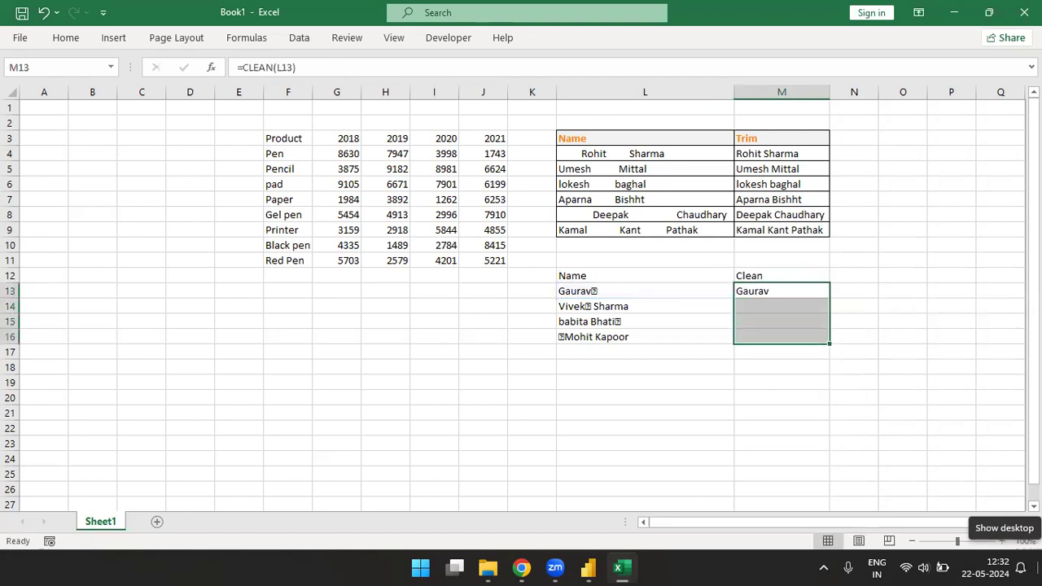
pyautogui.hotkey('ctrl', 'd')
# Step: Examine the cleaned names in column M against the original names in column L at a larger zoom
pyautogui.press('Down')
pyautogui.press('Down')
pyautogui.press('Down')
pyautogui.press('Up')
pyautogui.press('Up')
pyautogui.press('Up')
pyautogui.press('Up')
pyautogui.press('Left')
pyautogui.press('Down')
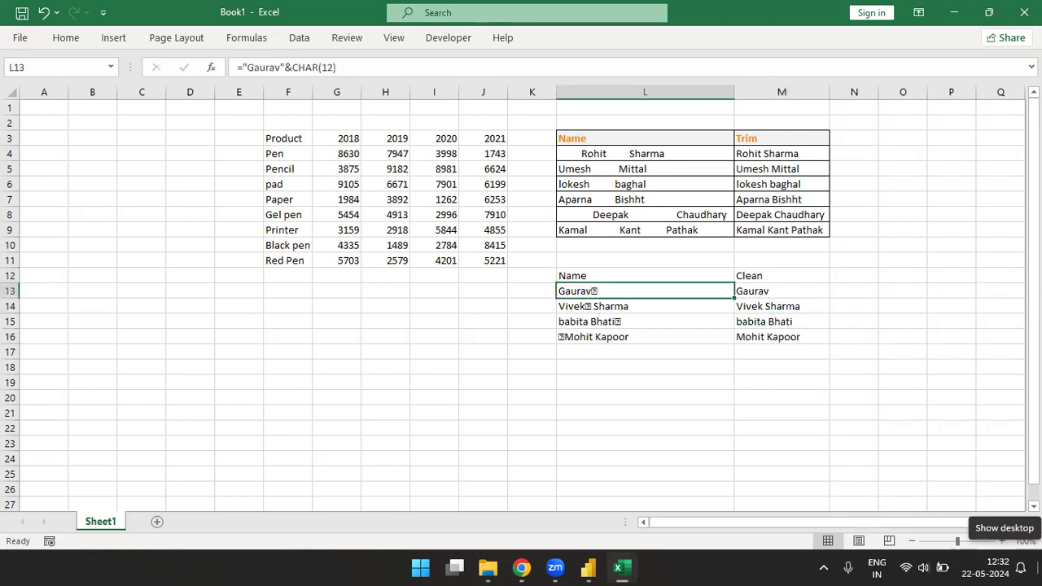
pyautogui.click(822, 337)
pyautogui.click(1000, 542)
pyautogui.click(1001, 542)
pyautogui.click(1000, 542)
pyautogui.click(1000, 542)
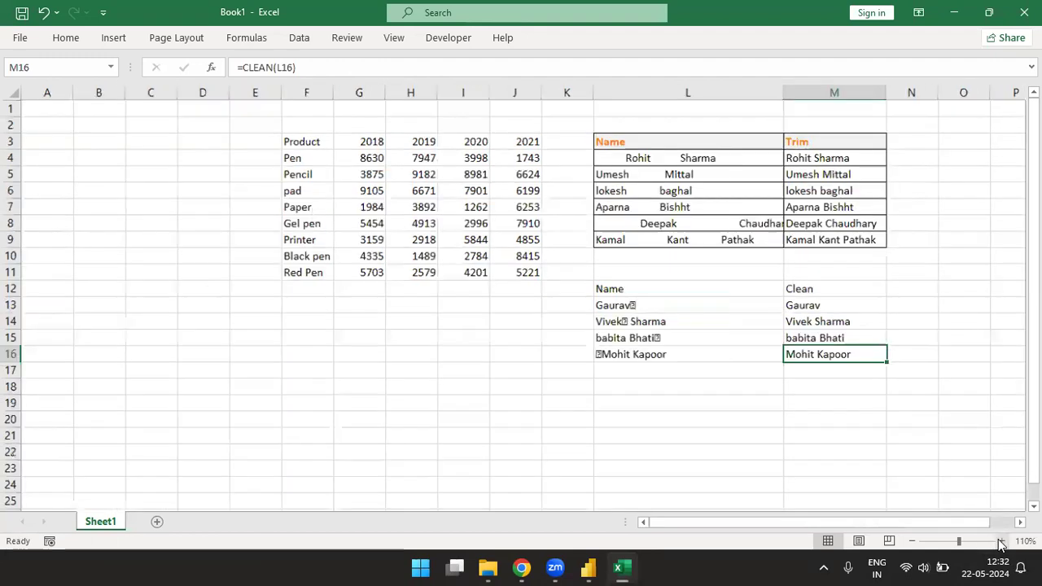
pyautogui.click(1000, 542)
pyautogui.click(1000, 542)
pyautogui.press('Down')
pyautogui.press('Down')
pyautogui.press('Down')
pyautogui.press('Down')
pyautogui.press('Down')
pyautogui.press('Down')
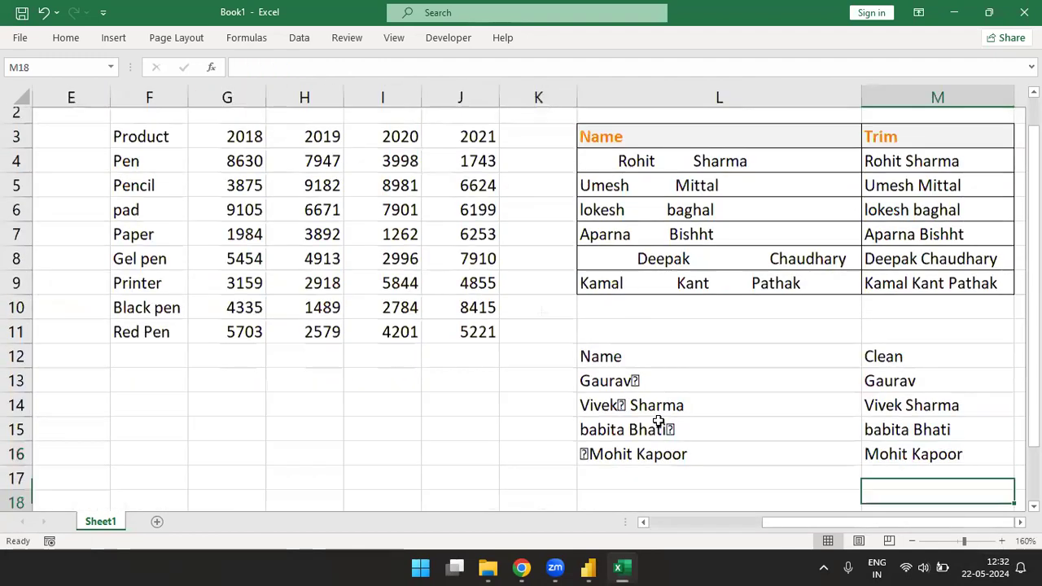
pyautogui.click(626, 395)
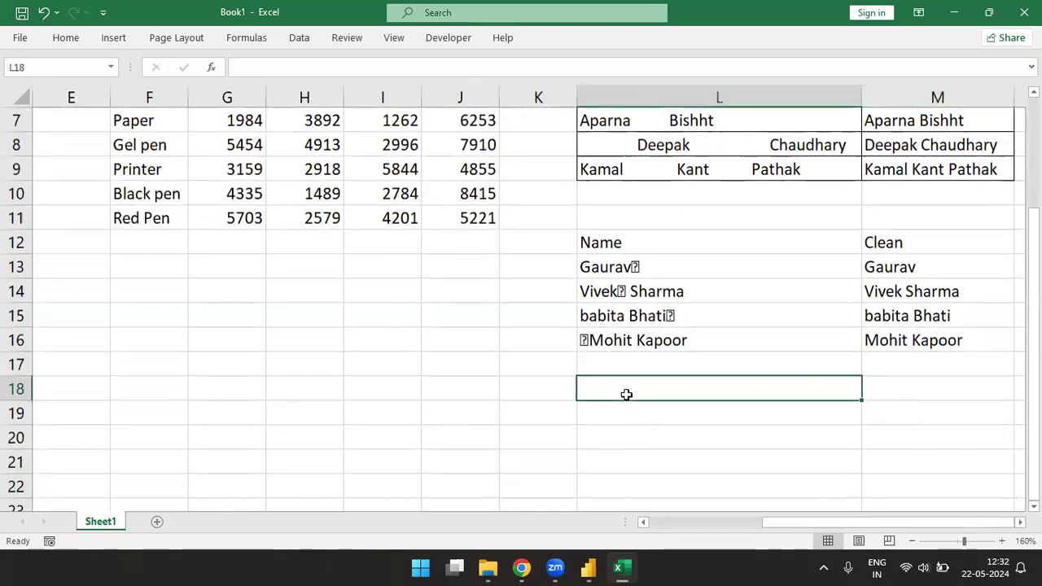
pyautogui.doubleClick(626, 395)
pyautogui.write('@')
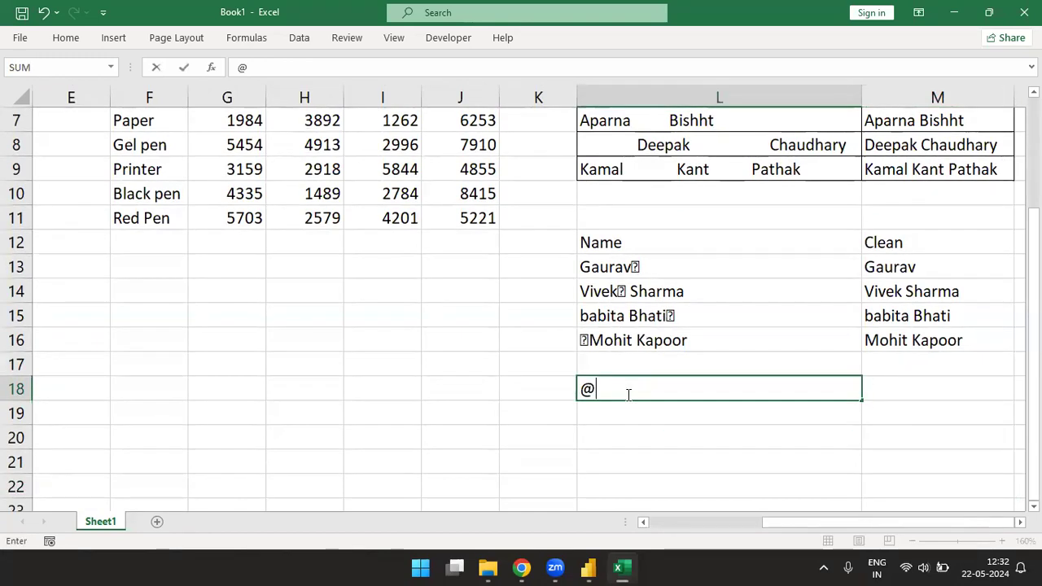
pyautogui.press('BackSpace')
pyautogui.write('#')
pyautogui.press('BackSpace')
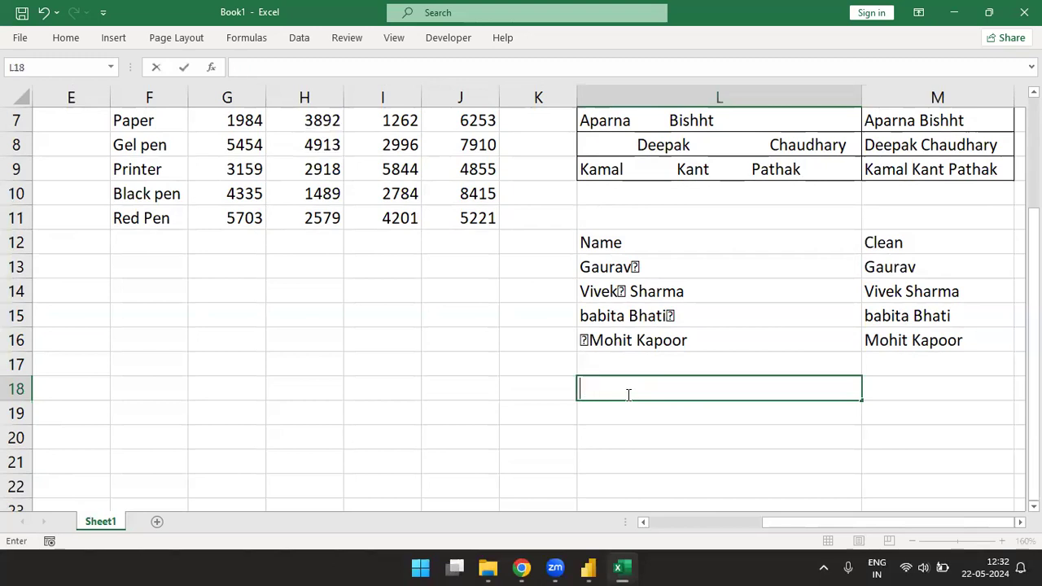
pyautogui.press('Escape')
# Step: Copy the Name list in L12:L16, switch to Power Query Editor, and paste it into a new manually entered table
pyautogui.press('Up')
pyautogui.press('Up')
pyautogui.press('Up')
pyautogui.press('Up')
pyautogui.press('Up')
pyautogui.press('Up')
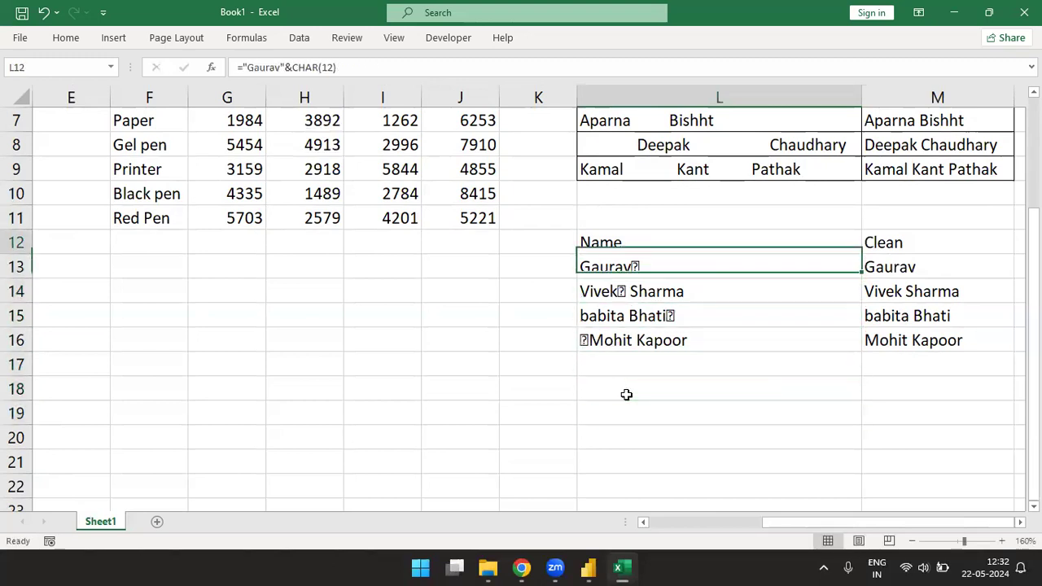
pyautogui.hotkey('ctrl', 'shift', 'Down')
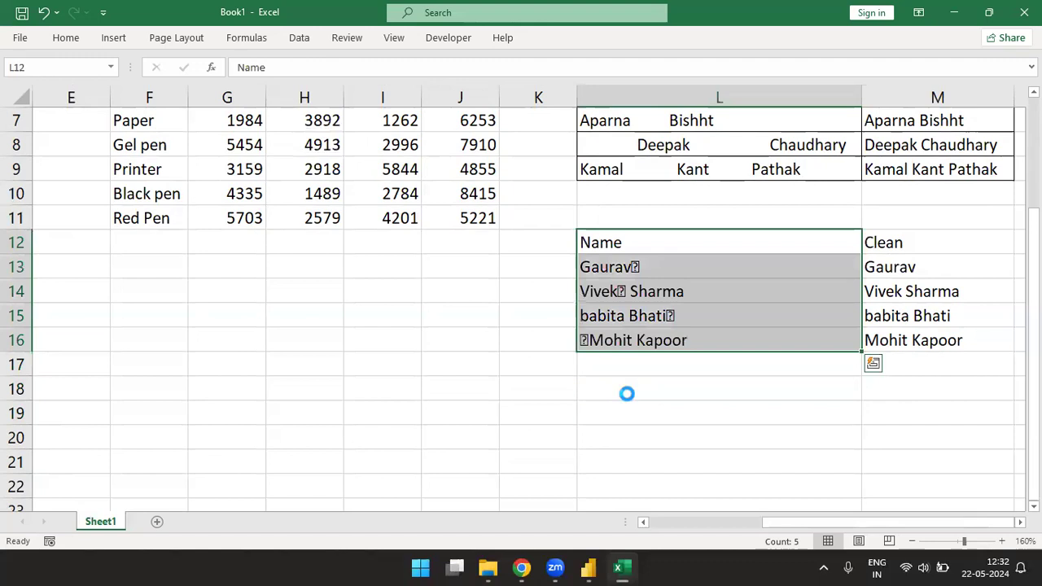
pyautogui.hotkey('ctrl', 'c')
pyautogui.hotkey('alt', 'Tab')
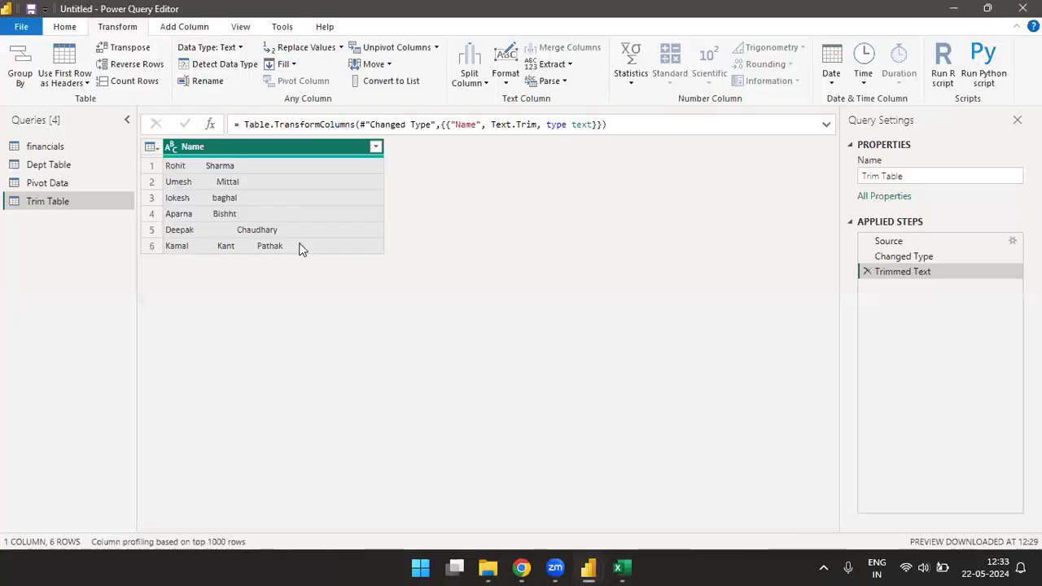
pyautogui.click(66, 29)
pyautogui.click(142, 79)
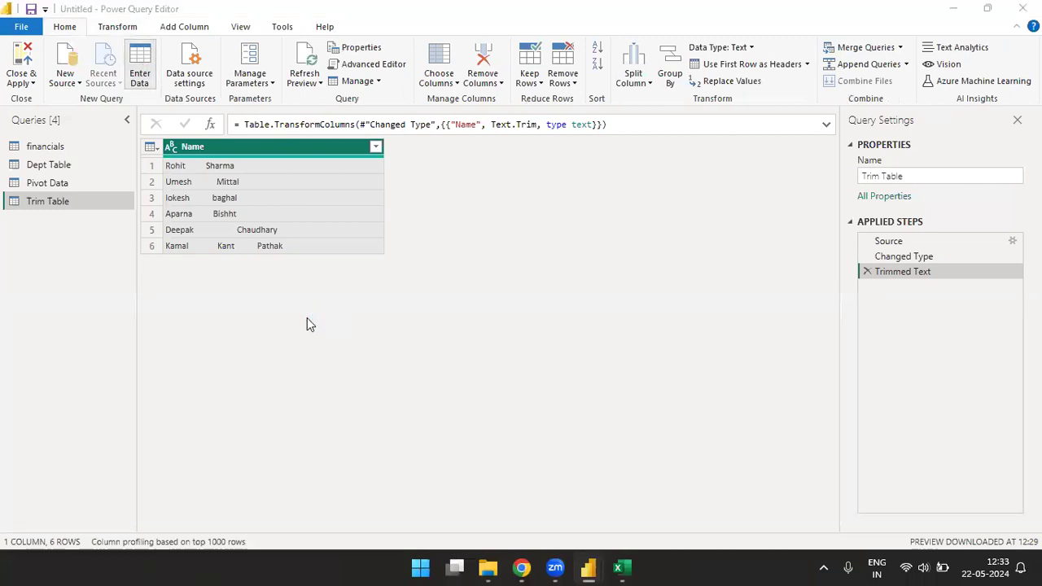
pyautogui.hotkey('ctrl', 'v')
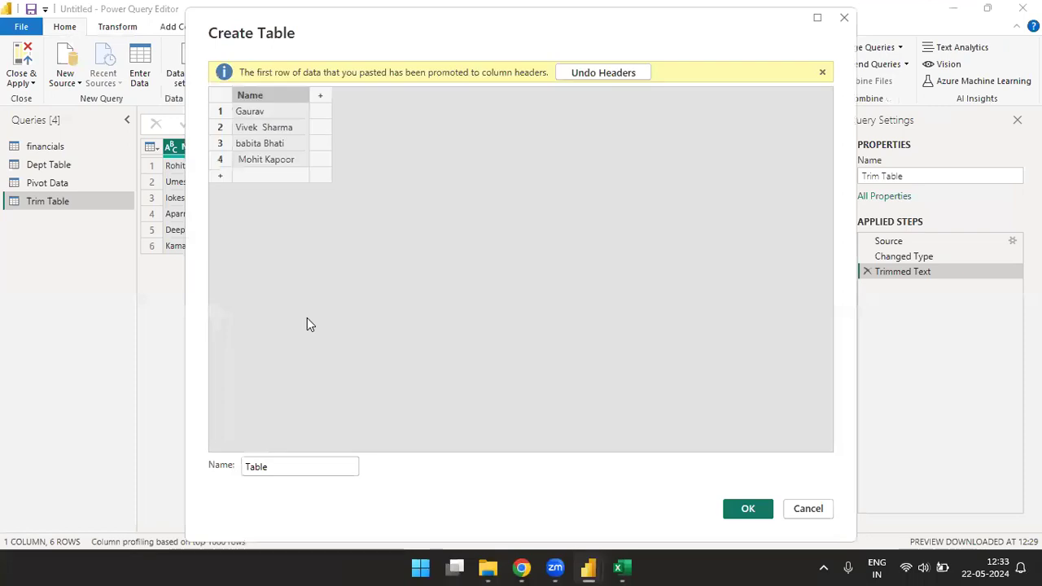
# Step: Name the pasted table Clean Table and create it as a query
pyautogui.click(307, 466)
pyautogui.write('cLEAN')
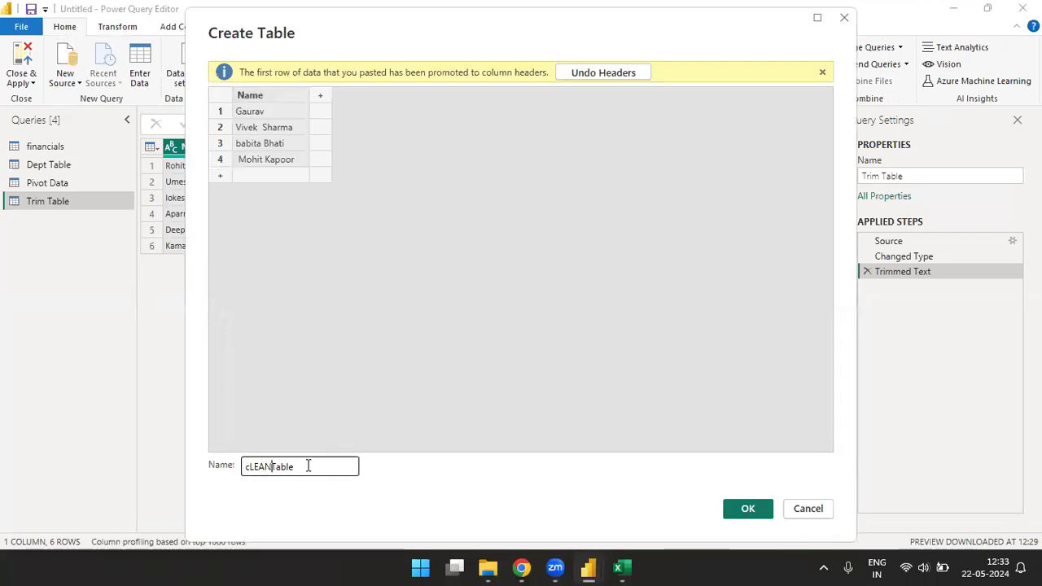
pyautogui.press('BackSpace')
pyautogui.press('BackSpace')
pyautogui.press('BackSpace')
pyautogui.press('BackSpace')
pyautogui.press('BackSpace')
pyautogui.write('Clean')
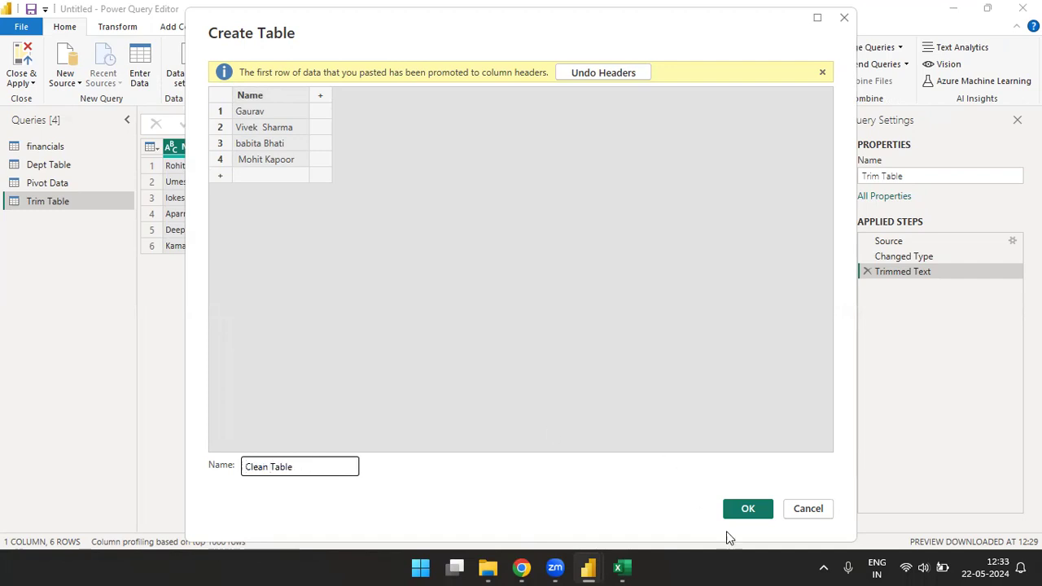
pyautogui.click(748, 507)
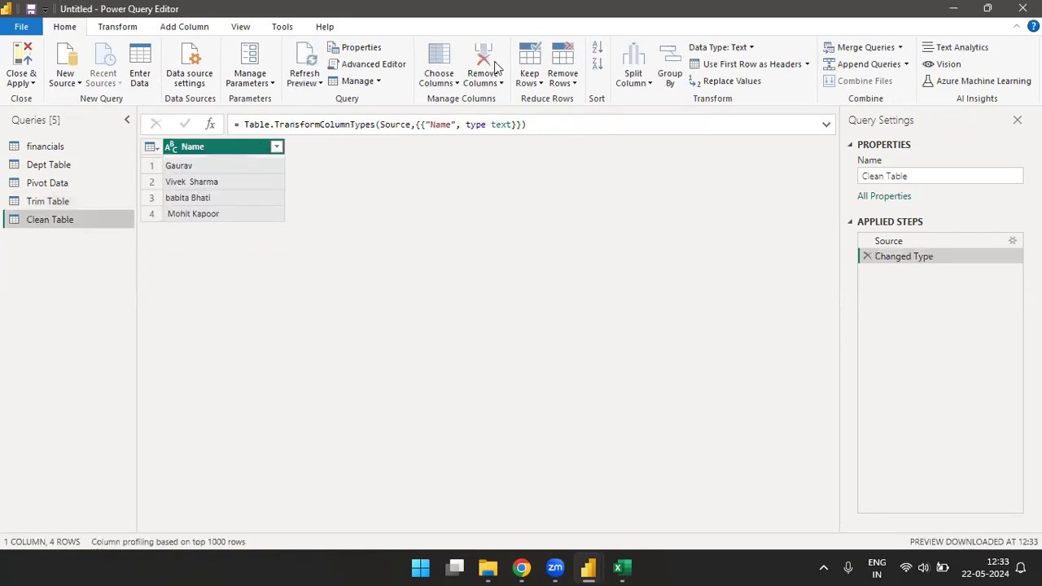
# Step: Apply the Clean text format to the Name column of Clean Table
pyautogui.click(115, 28)
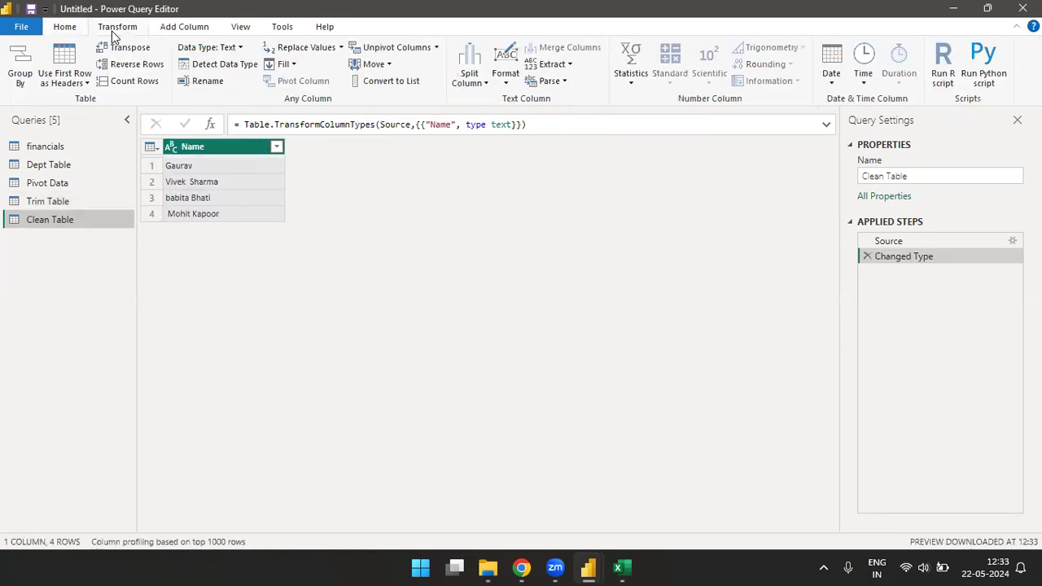
pyautogui.click(511, 79)
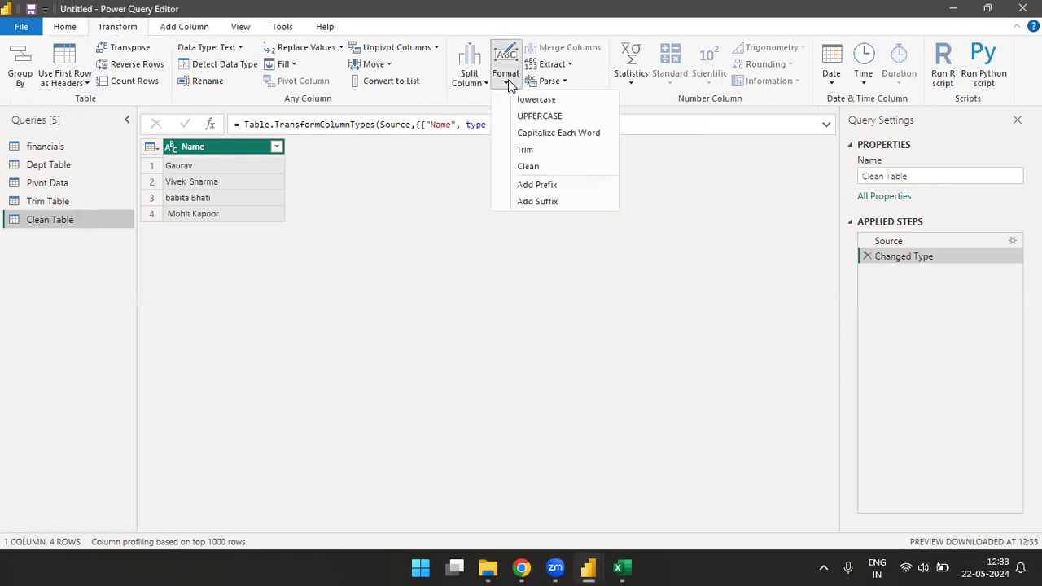
pyautogui.click(530, 166)
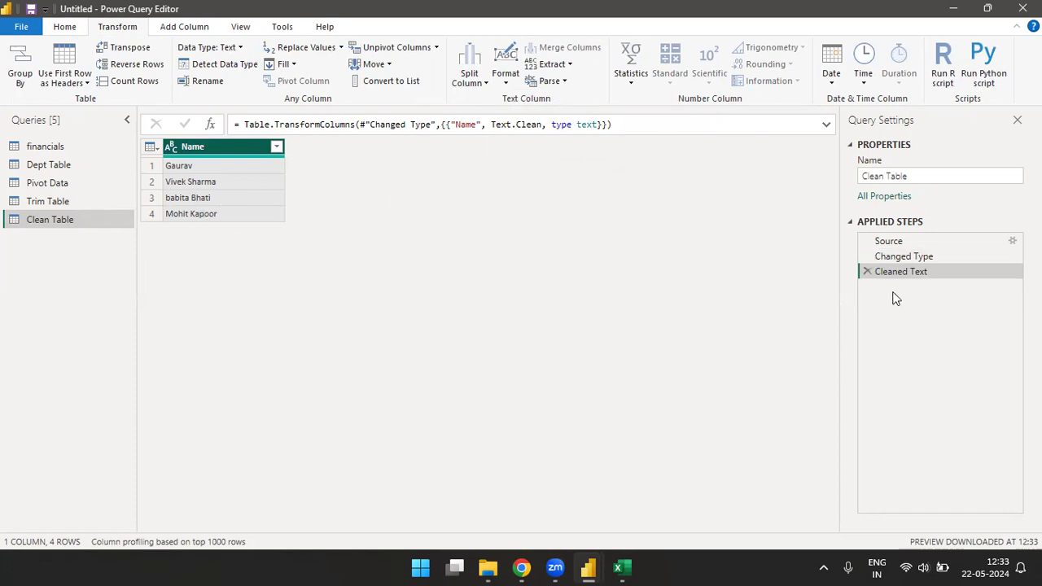
# Step: Delete the Cleaned Text and Changed Type steps from the Clean Table query
pyautogui.click(866, 271)
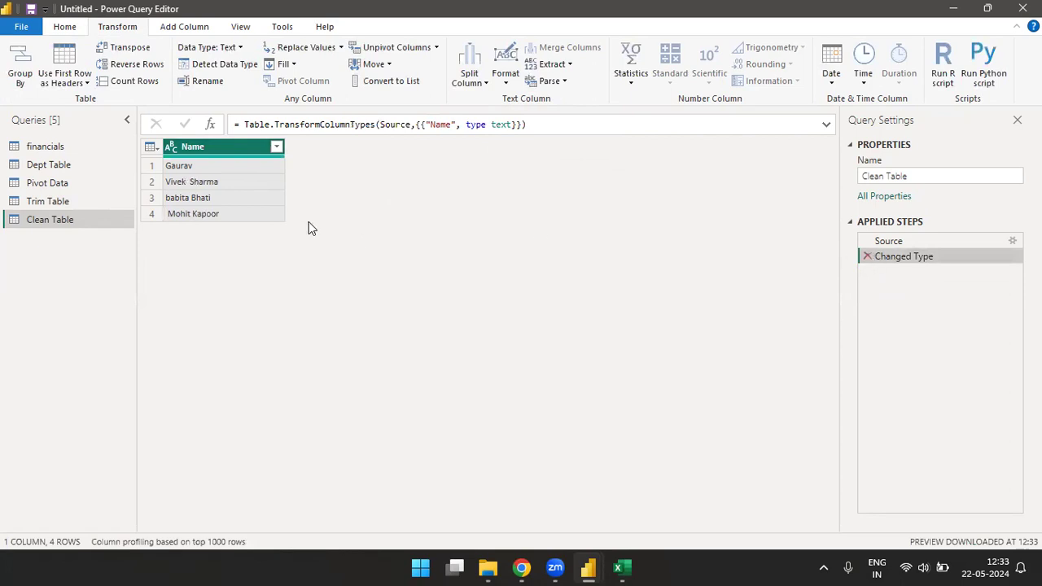
pyautogui.click(866, 257)
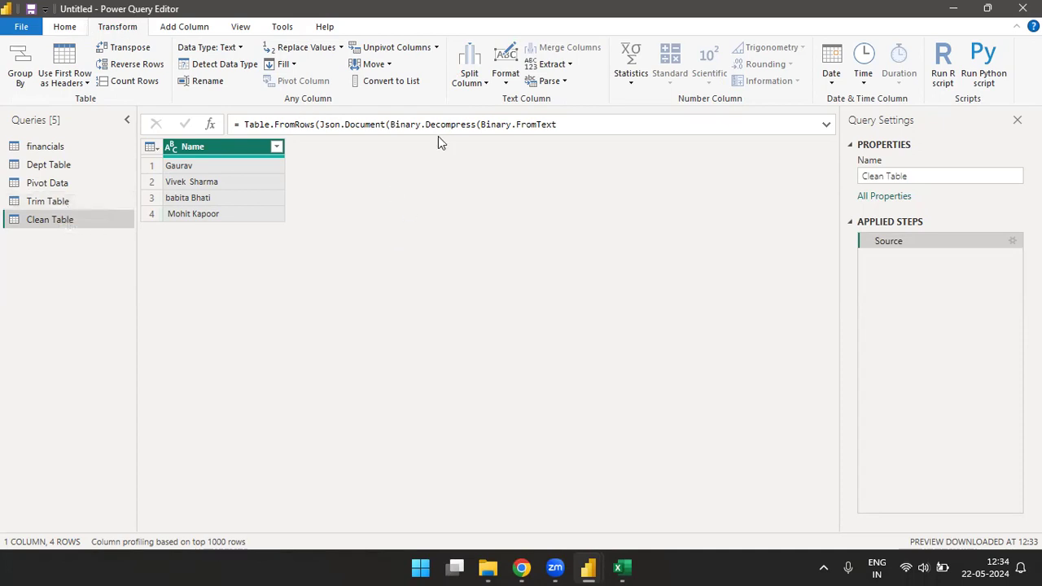
# Step: Add the prefix Mr, without a trailing space, to the values in the Name column
pyautogui.click(481, 87)
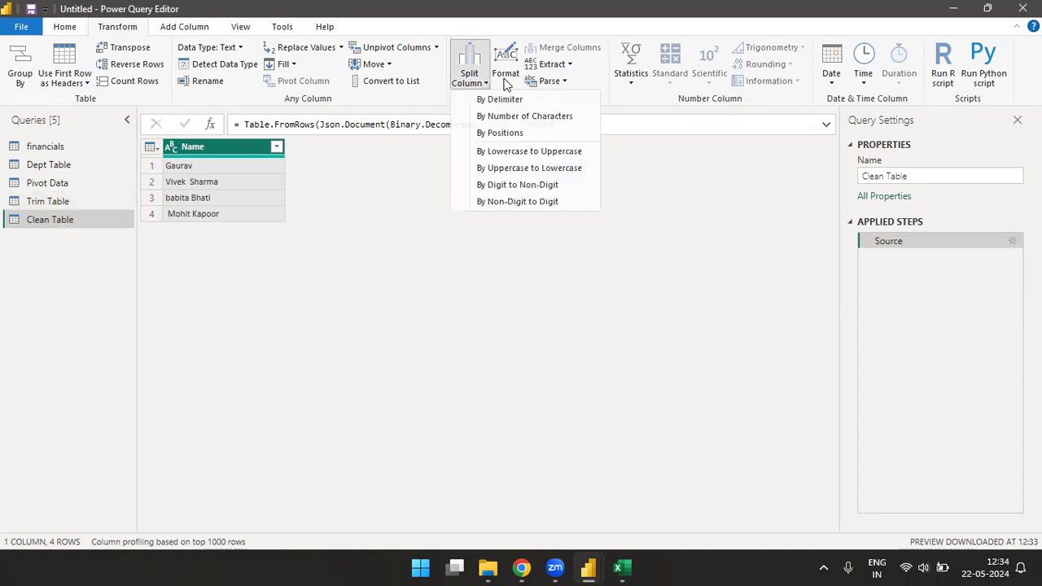
pyautogui.click(506, 80)
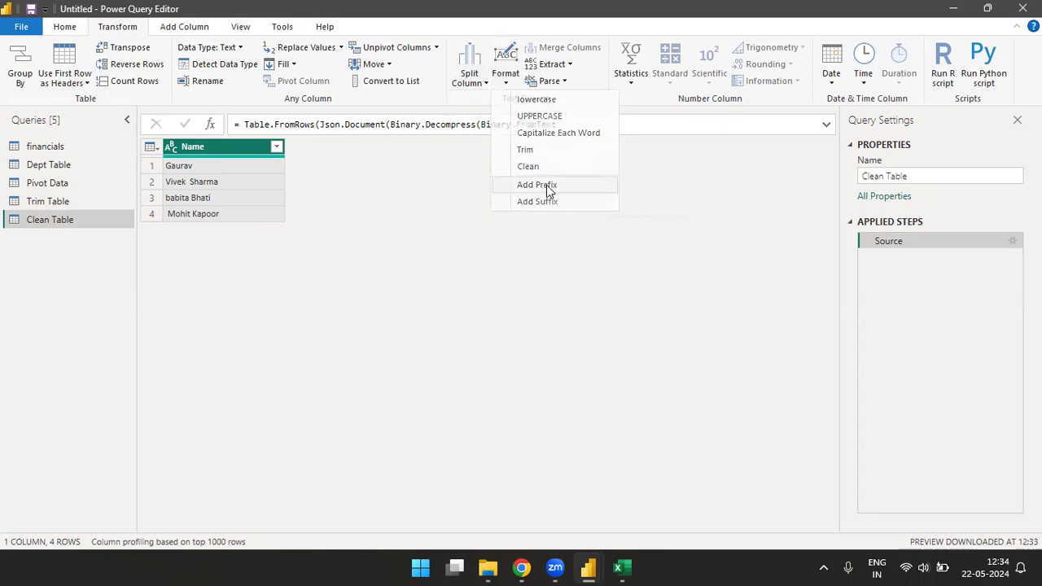
pyautogui.click(546, 185)
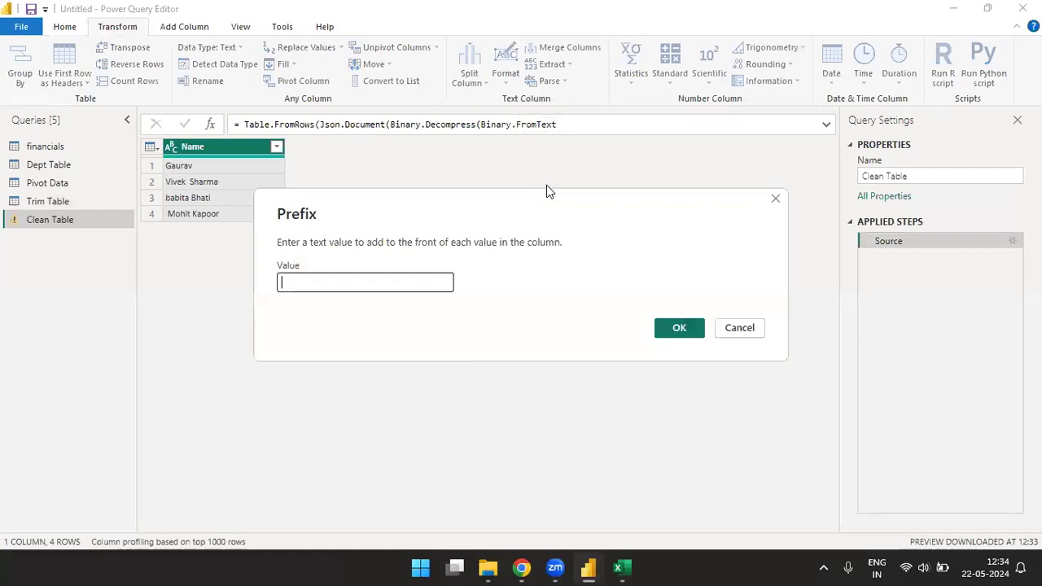
pyautogui.write('mr')
pyautogui.press('BackSpace')
pyautogui.write('Mr')
pyautogui.click(679, 329)
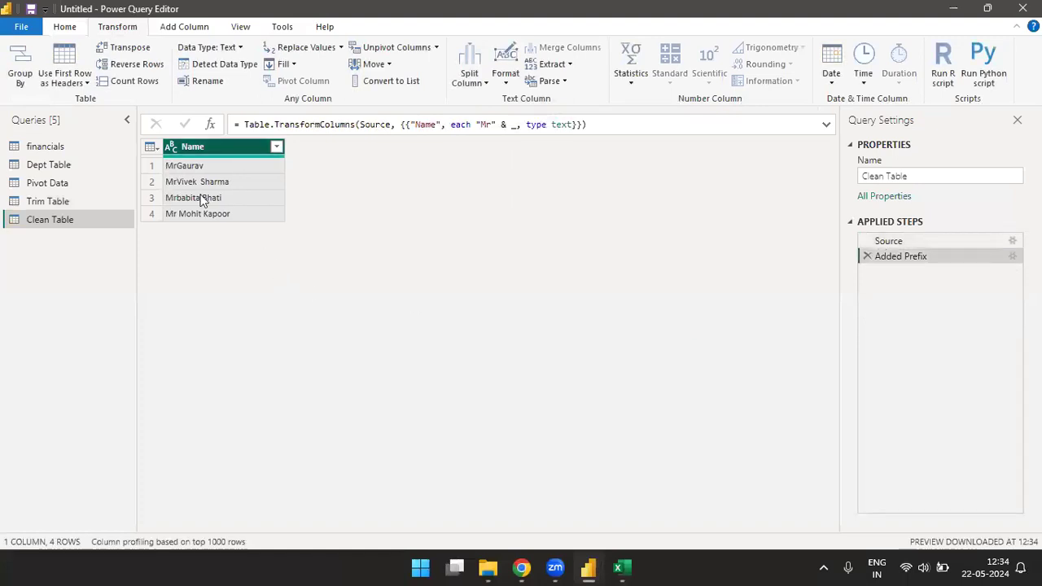
# Step: Delete the existing Added Prefix step and prefix the Name values with "Mr ", including a trailing space
pyautogui.click(867, 256)
pyautogui.click(505, 74)
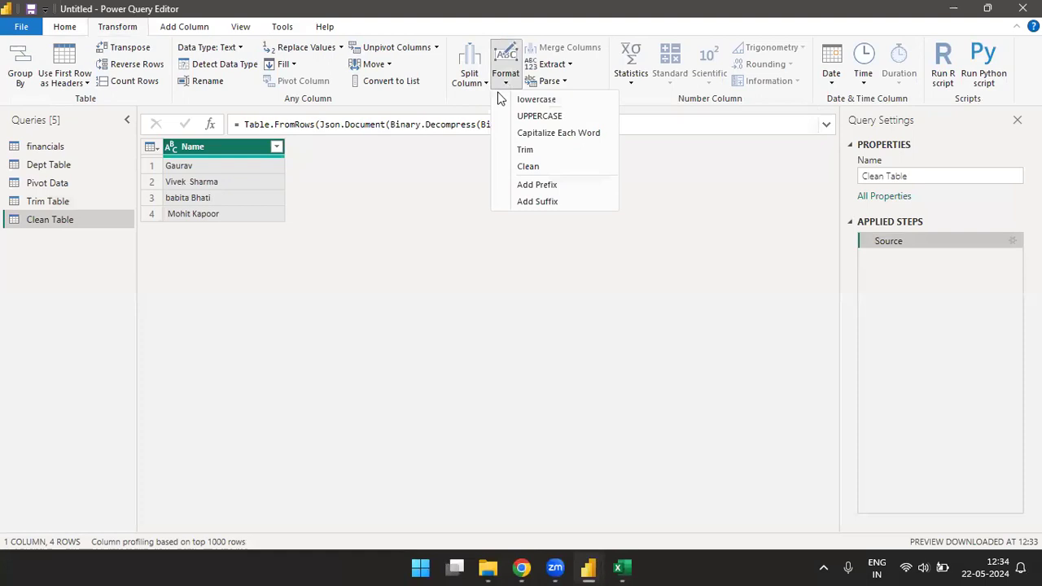
pyautogui.click(540, 202)
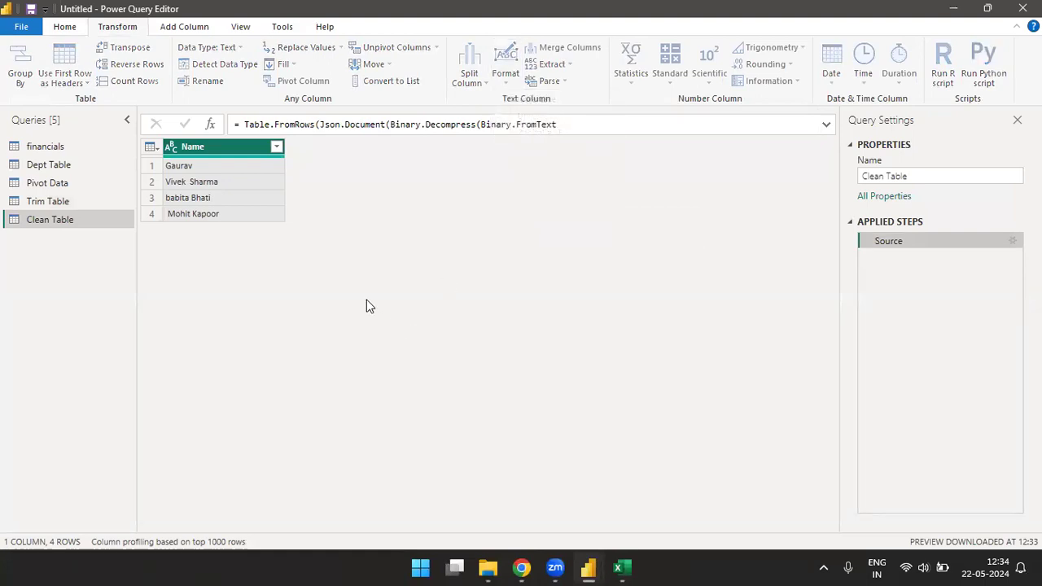
pyautogui.write('M')
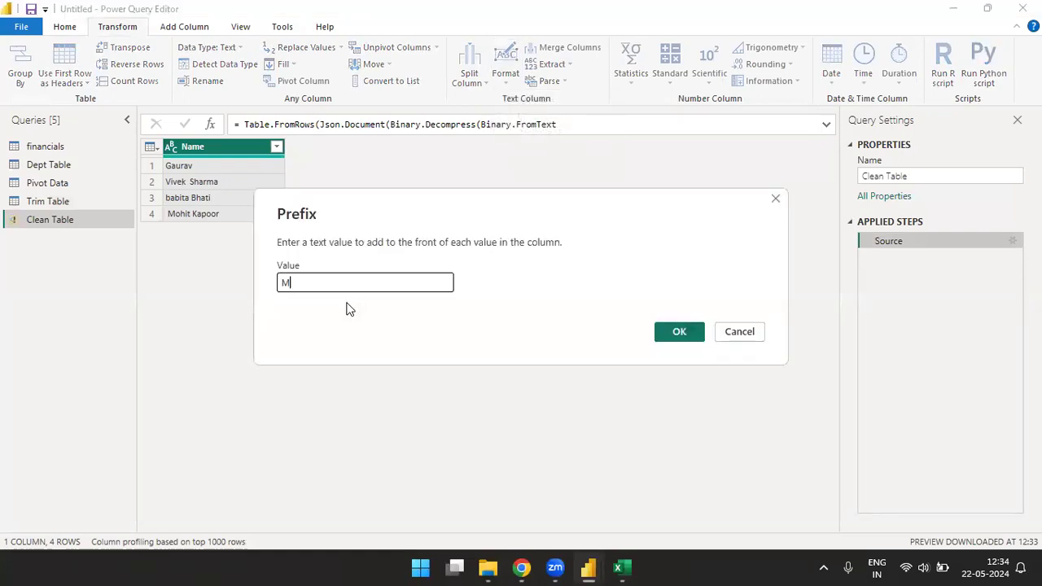
pyautogui.write('r')
pyautogui.click(684, 334)
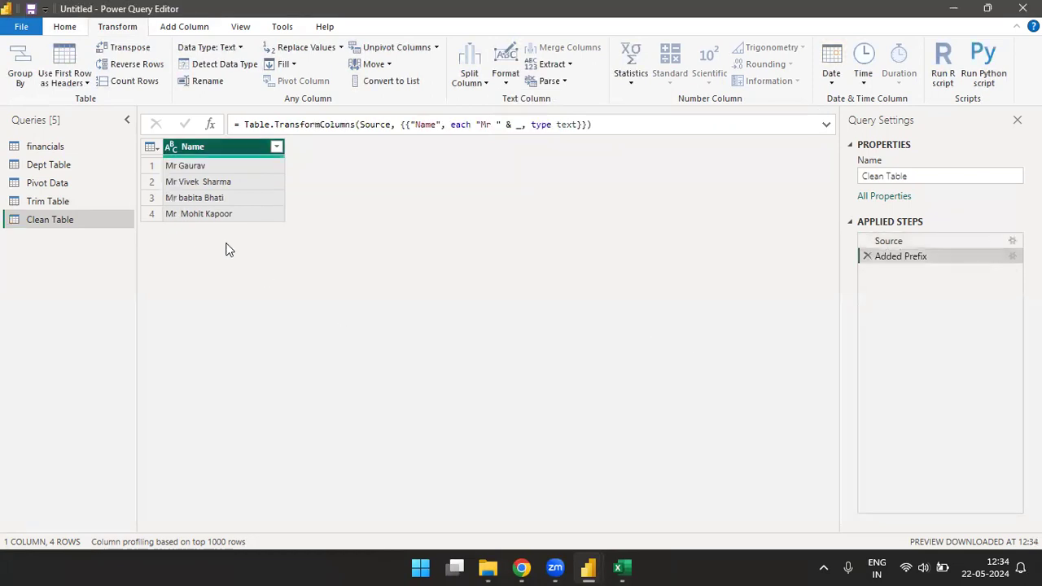
pyautogui.click(500, 85)
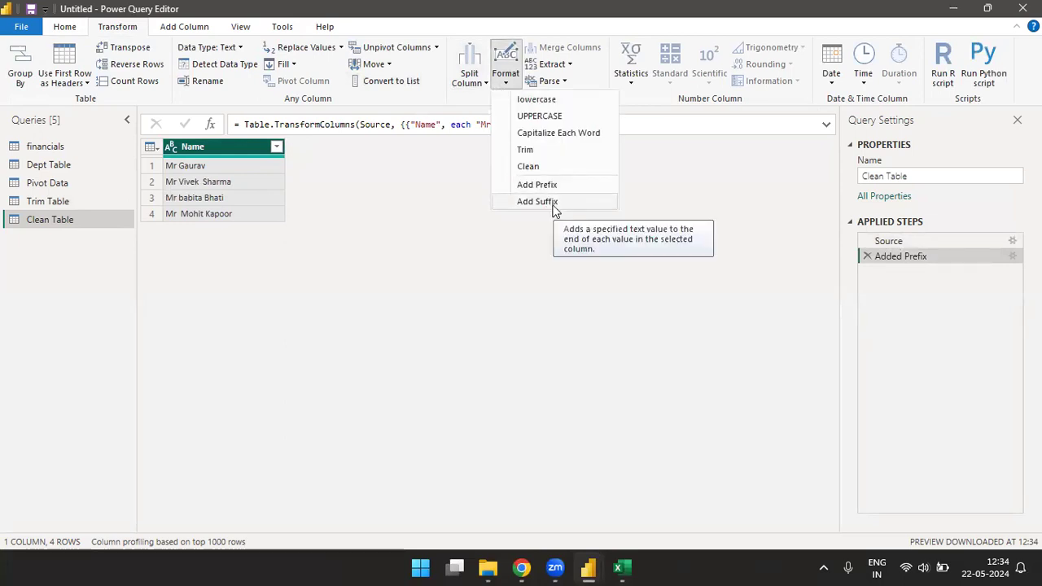
pyautogui.click(474, 254)
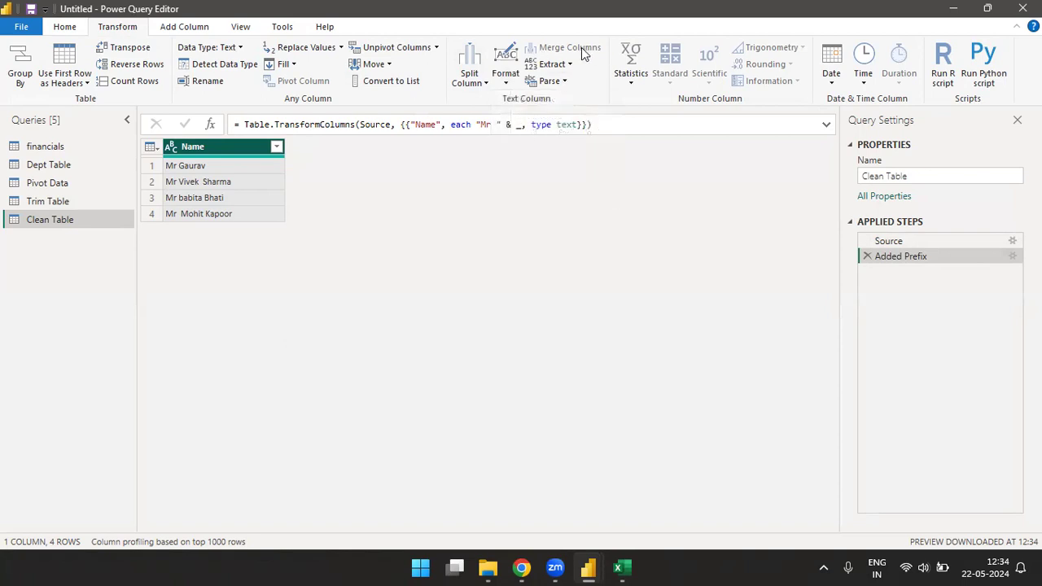
# Step: Merge the Segment and Country columns of the financials query with a Space separator into a column named Merged Column
pyautogui.click(54, 150)
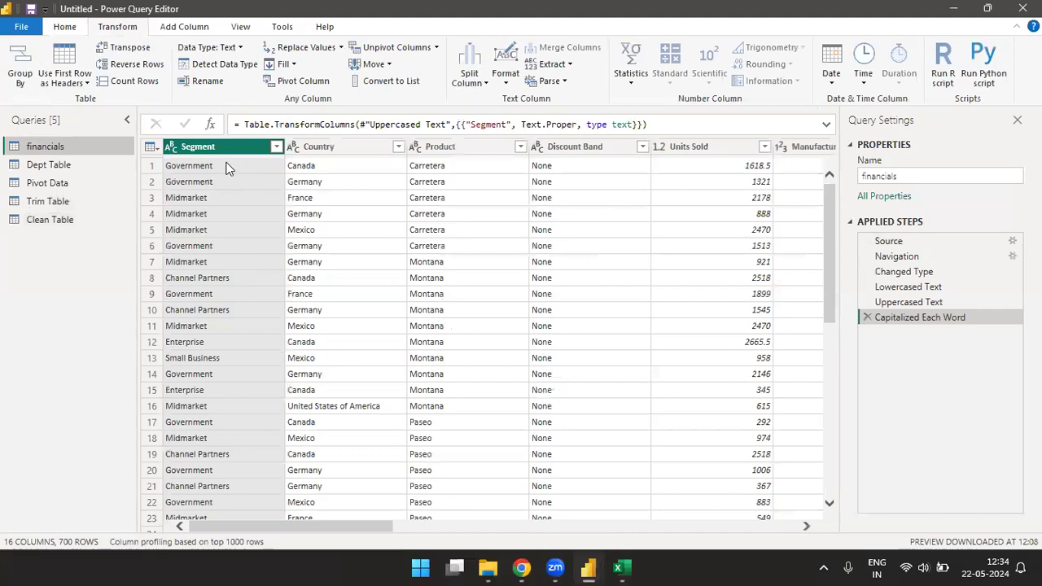
pyautogui.keyDown('ctrl'); pyautogui.click(332, 150); pyautogui.keyUp('ctrl')
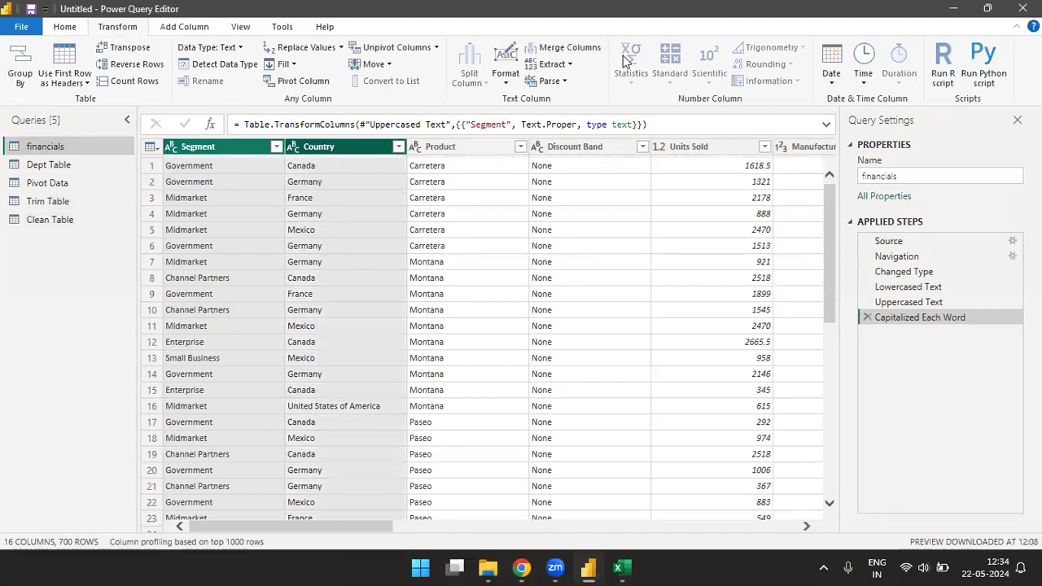
pyautogui.click(574, 50)
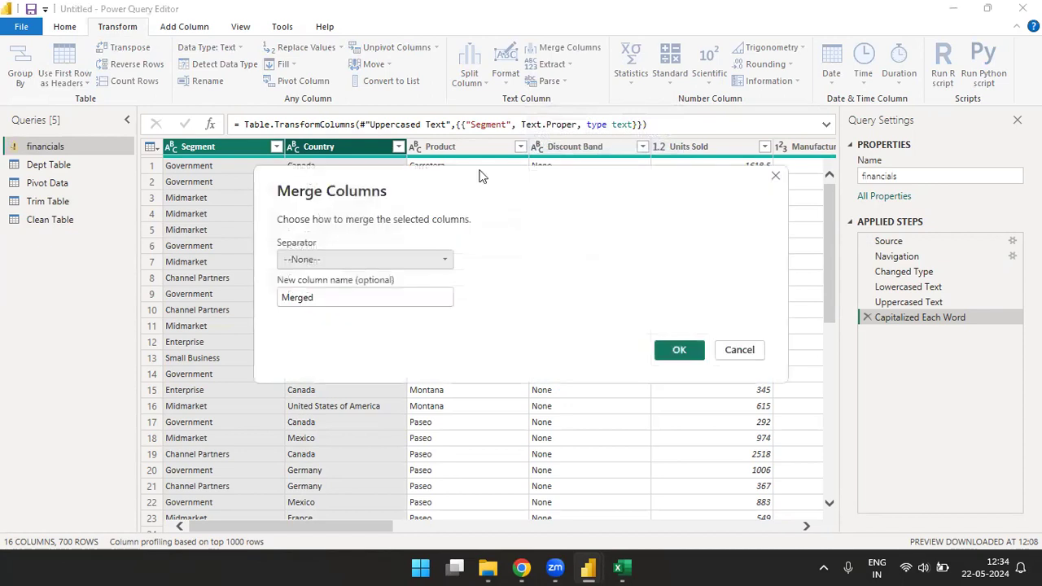
pyautogui.click(443, 259)
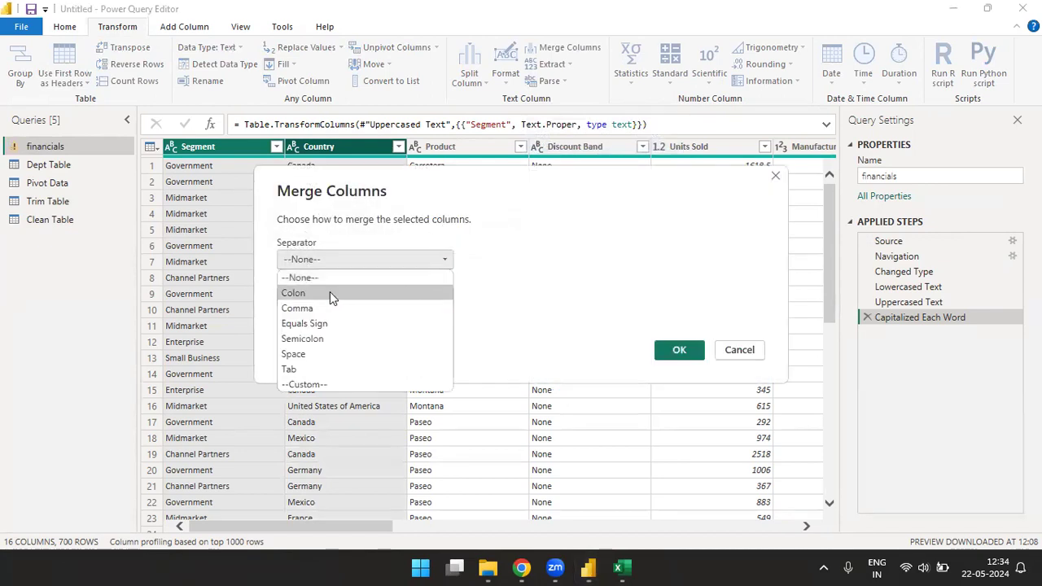
pyautogui.click(298, 354)
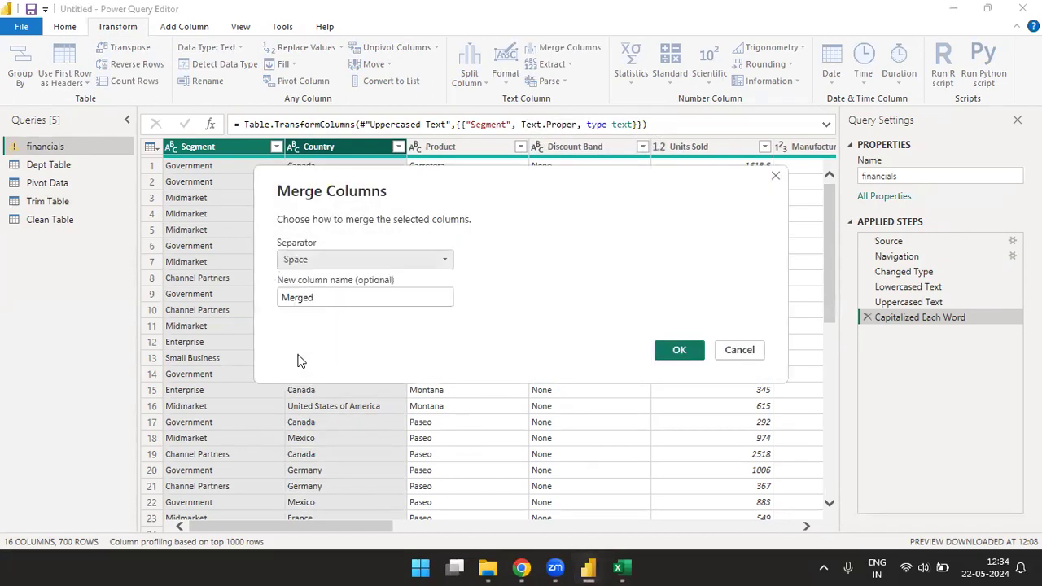
pyautogui.click(322, 297)
pyautogui.write('Column')
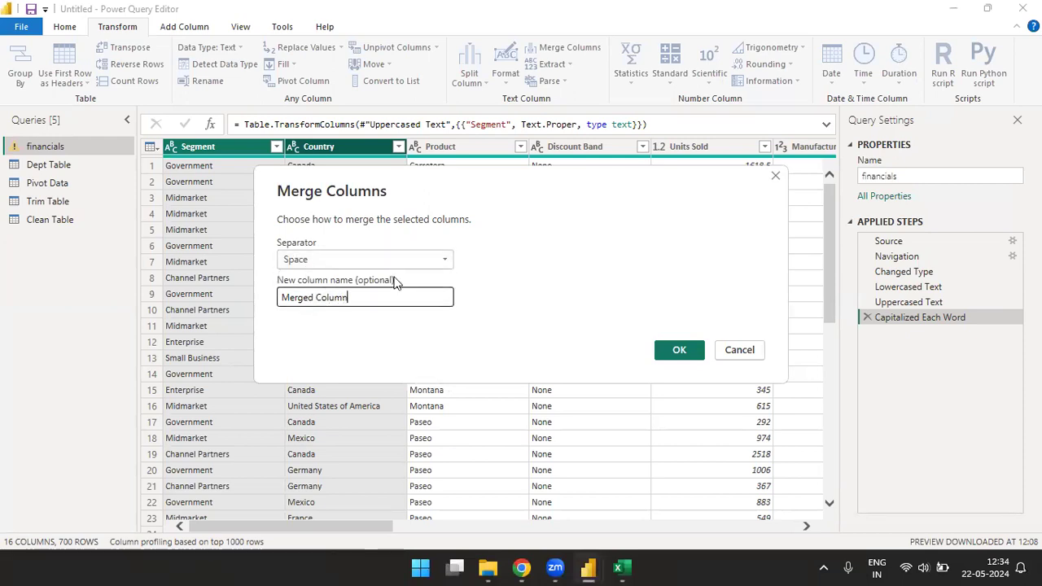
pyautogui.click(674, 352)
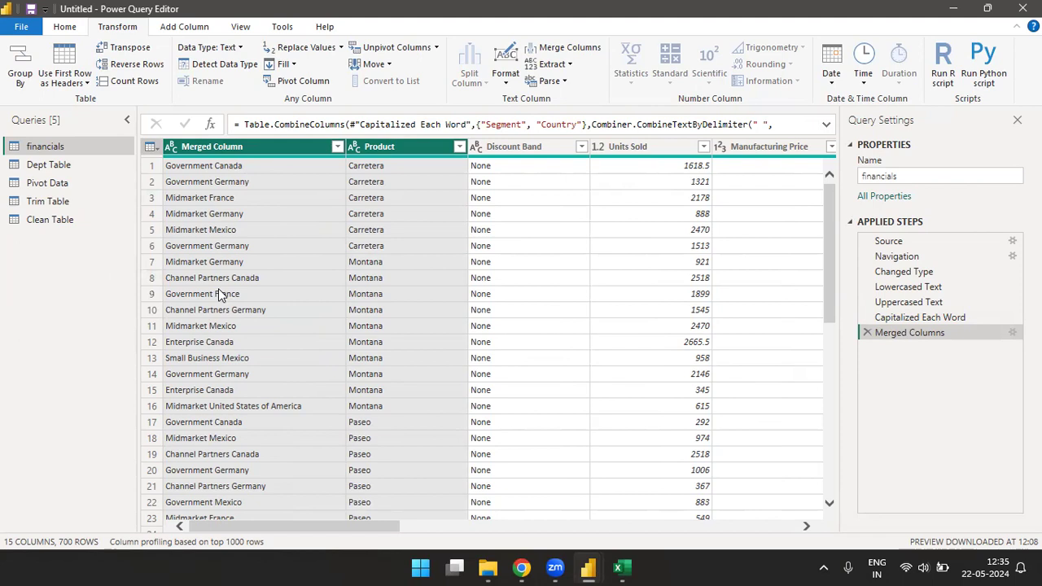
pyautogui.click(569, 65)
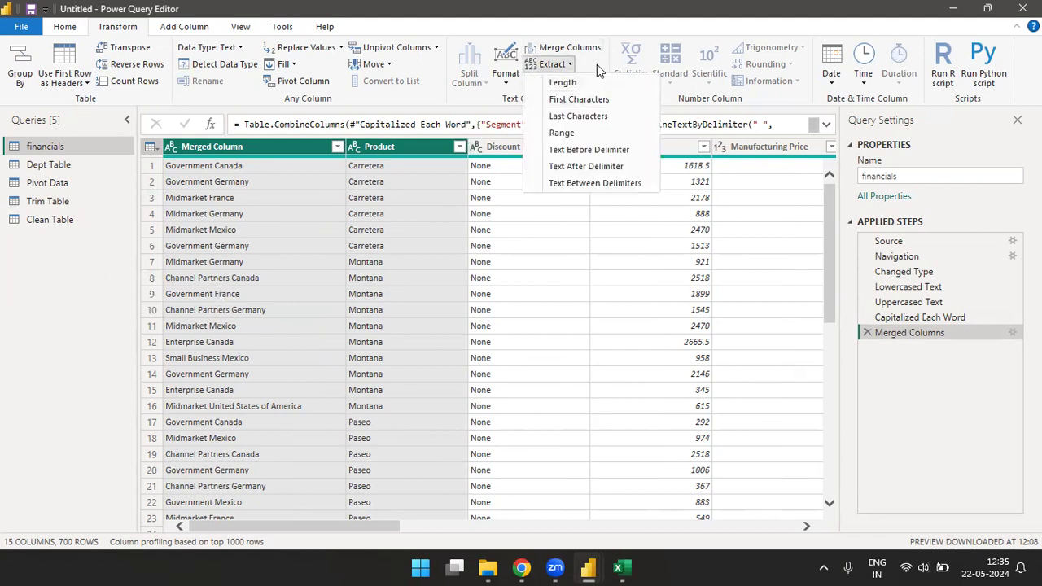
pyautogui.click(597, 65)
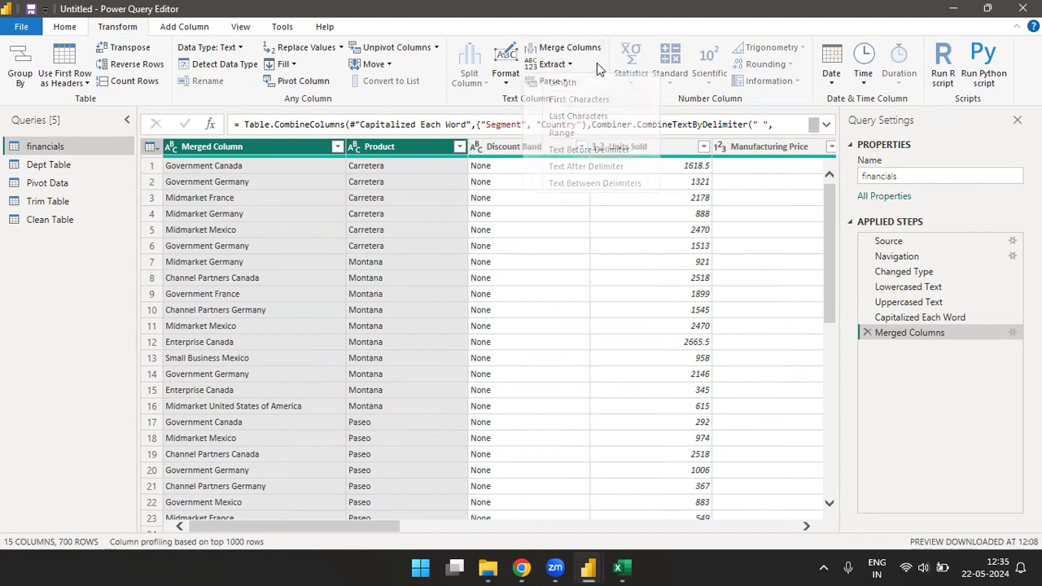
pyautogui.click(398, 145)
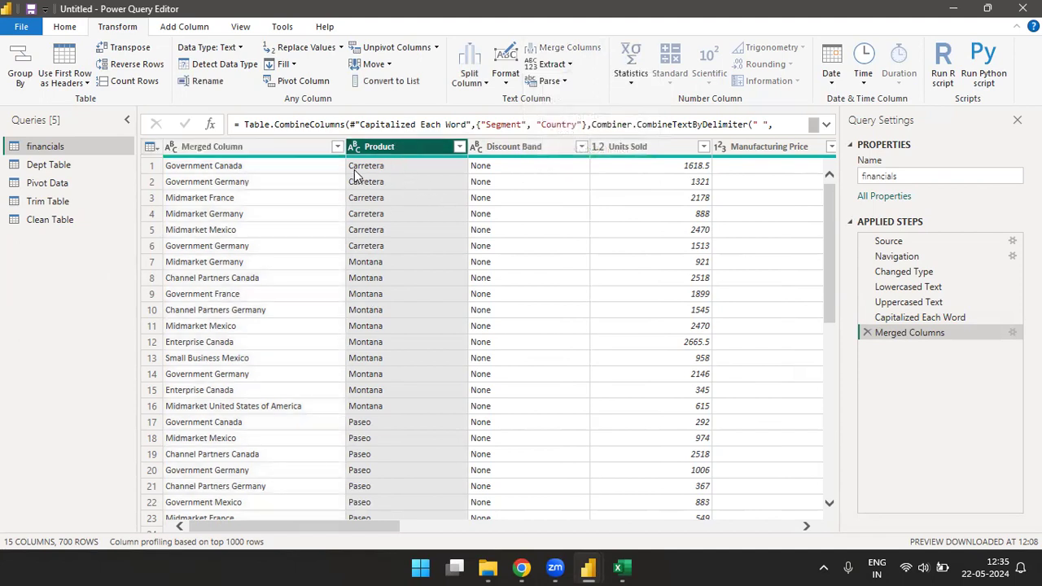
pyautogui.click(39, 223)
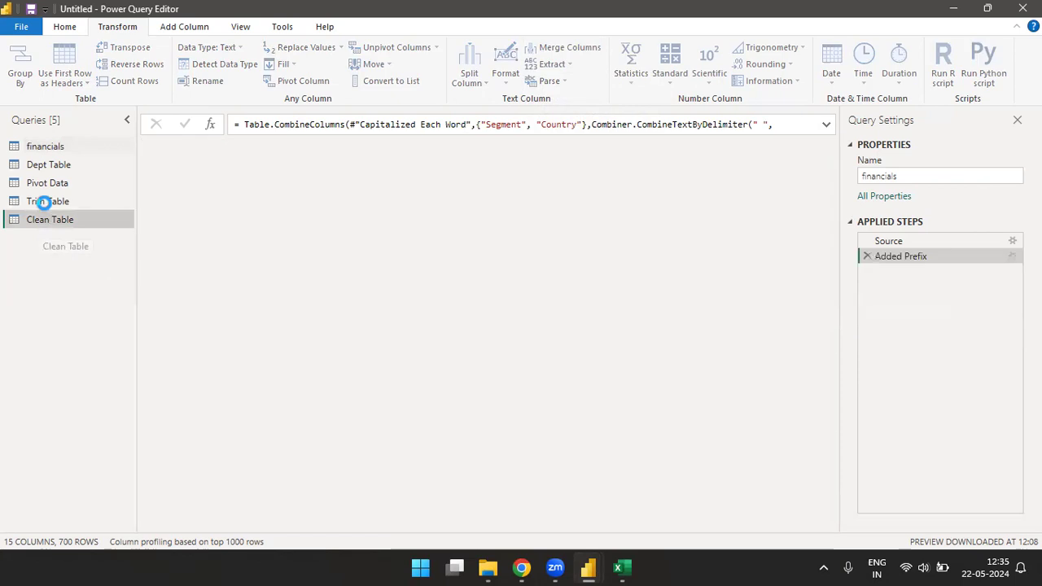
pyautogui.click(46, 165)
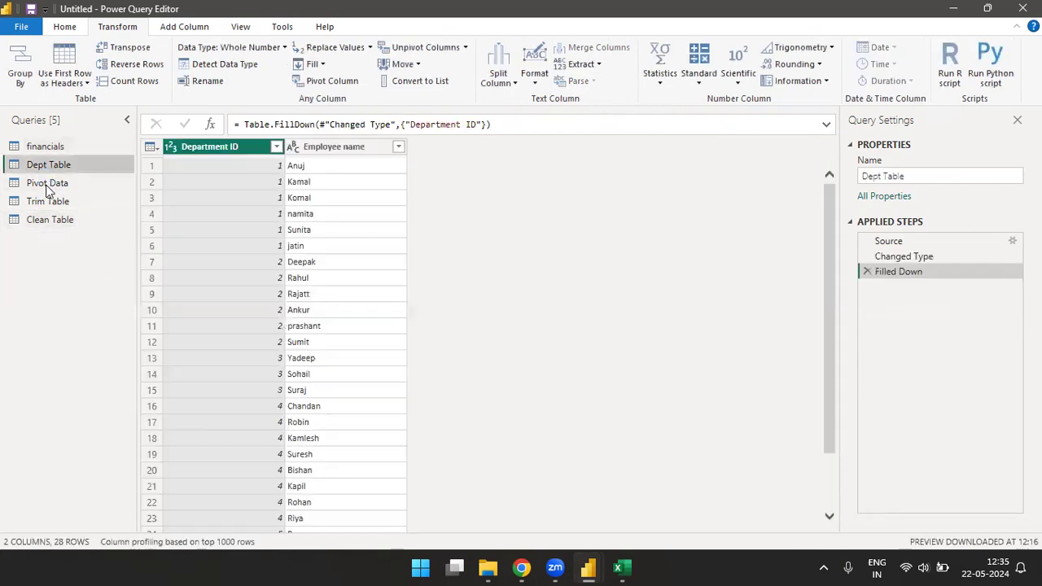
pyautogui.click(51, 184)
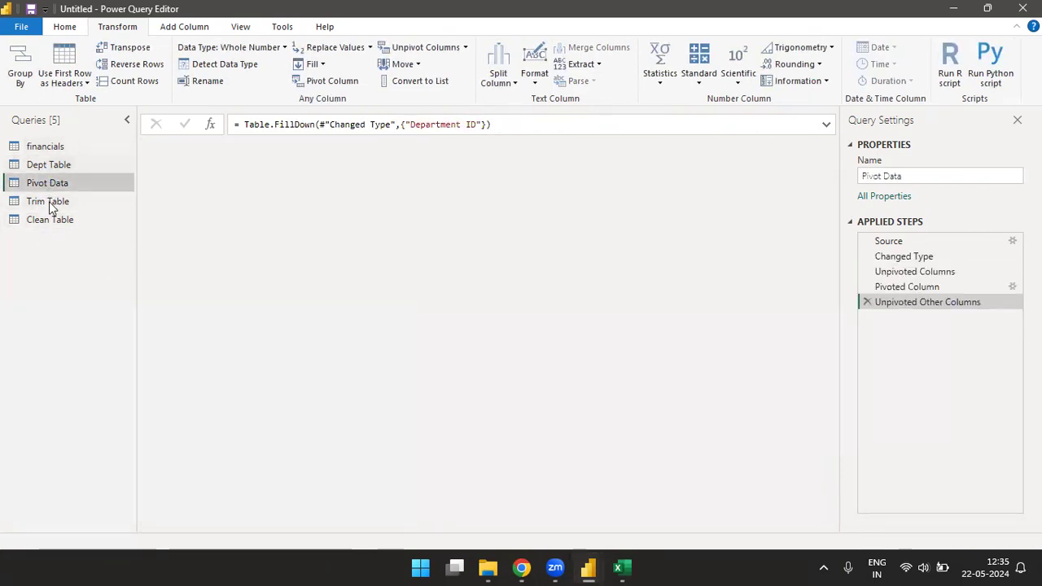
# Step: Extract the text length of the Name column in Trim Table and delete the resulting applied step
pyautogui.click(49, 203)
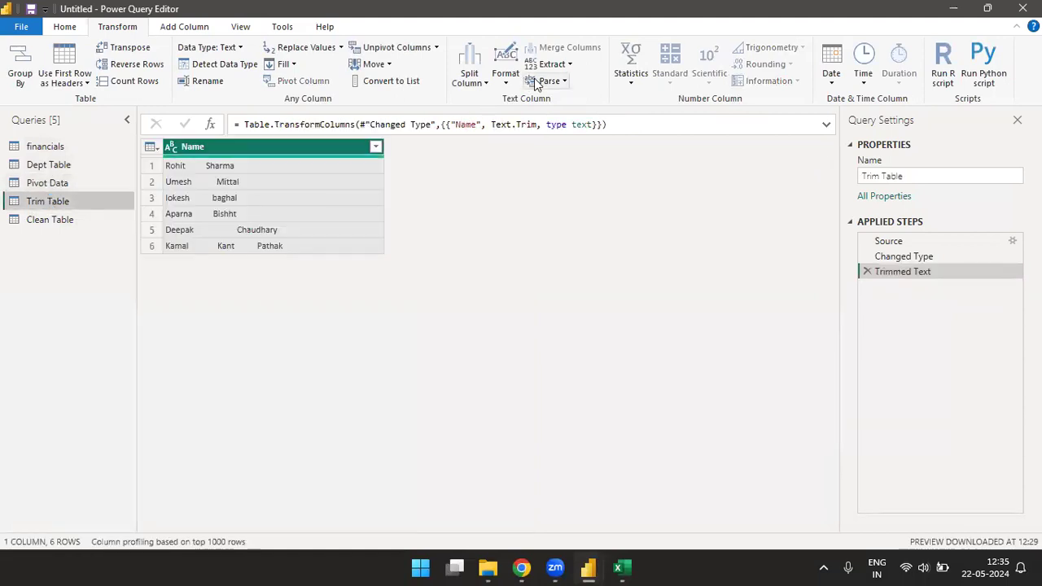
pyautogui.click(561, 66)
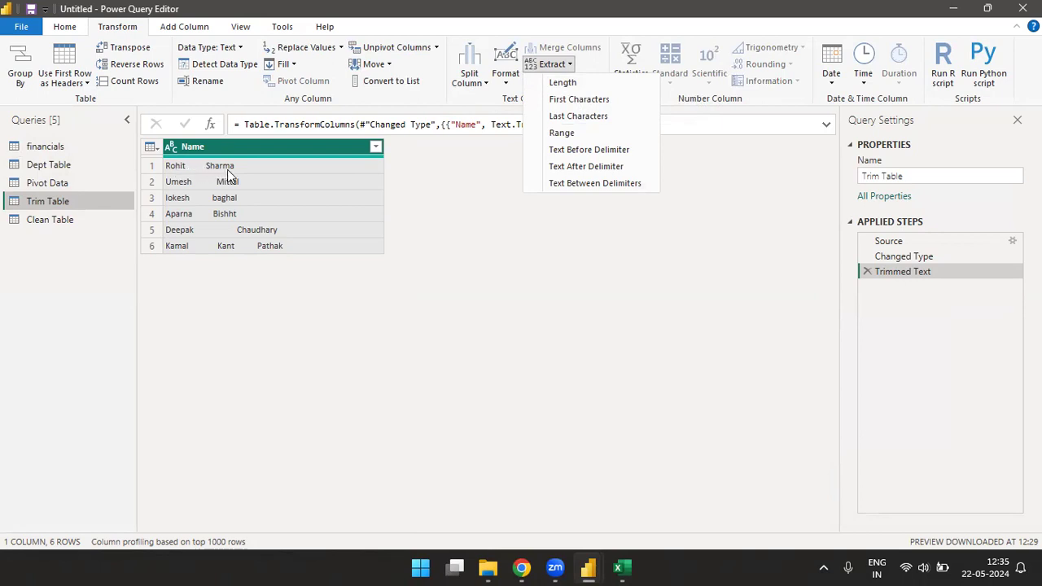
pyautogui.click(571, 85)
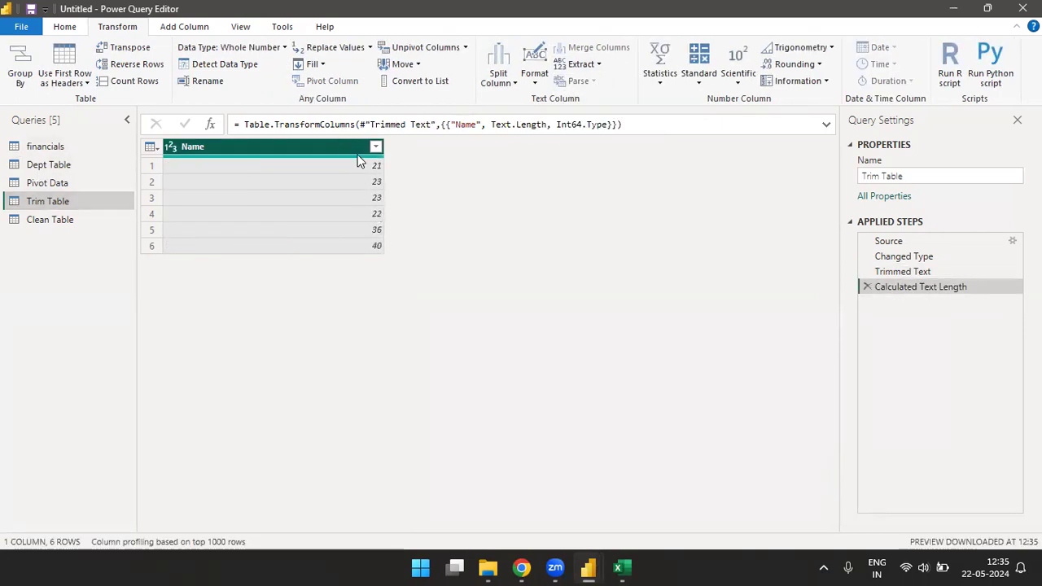
pyautogui.click(867, 287)
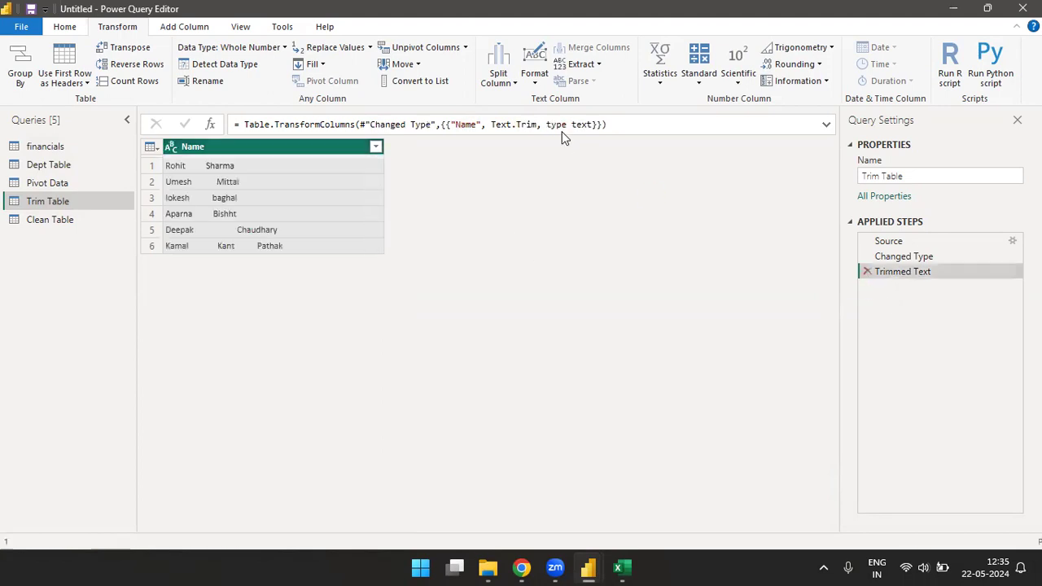
# Step: Extract only the first character of the Name values in Trim Table and delete that extraction step
pyautogui.click(565, 65)
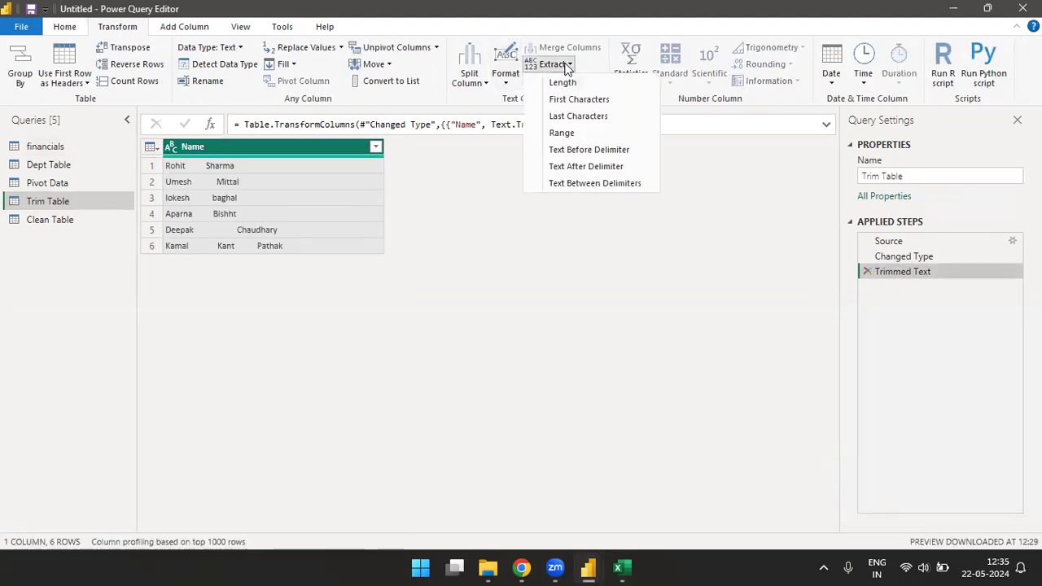
pyautogui.click(582, 100)
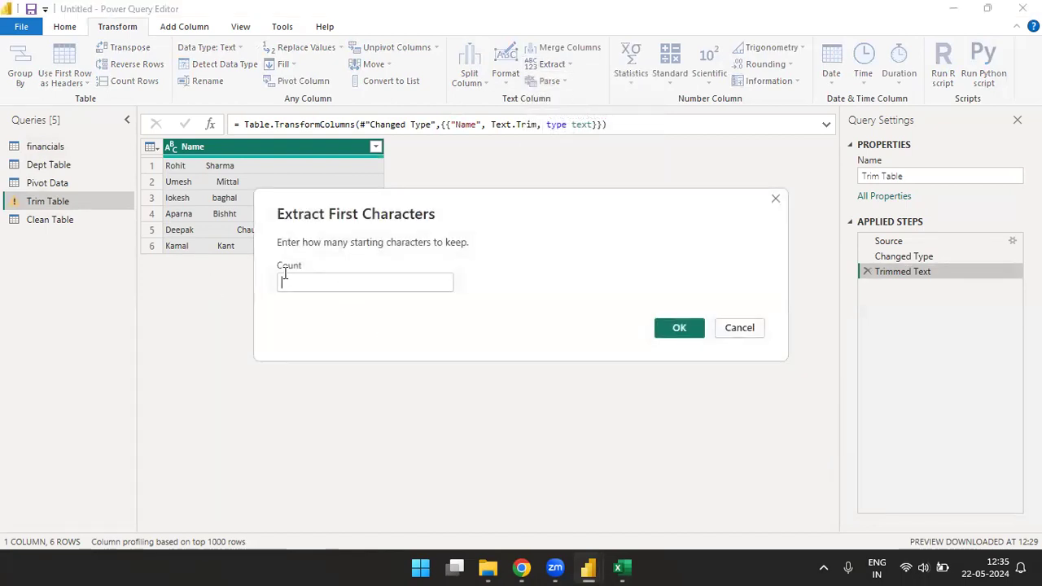
pyautogui.write('1')
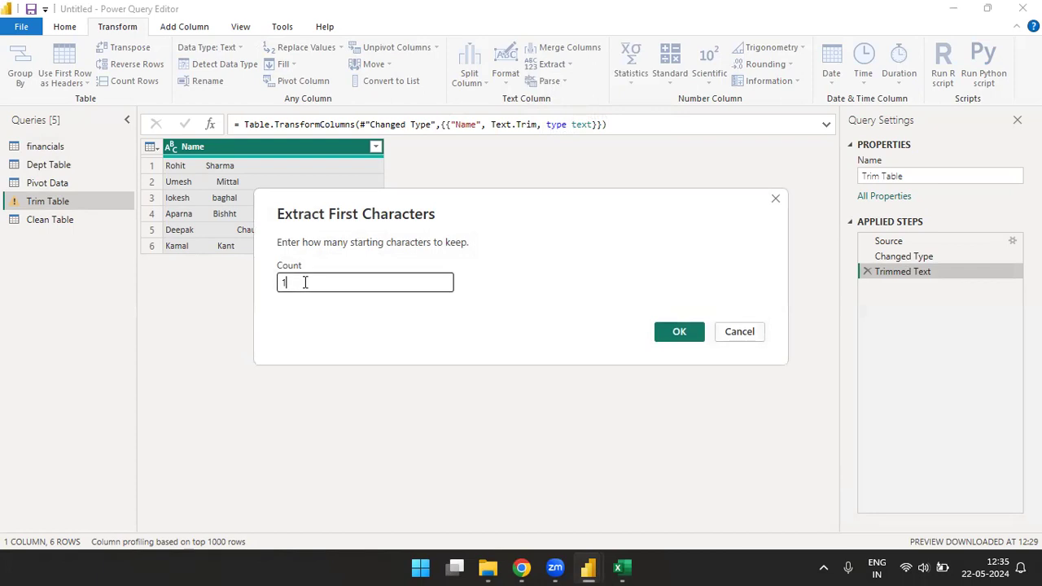
pyautogui.click(679, 332)
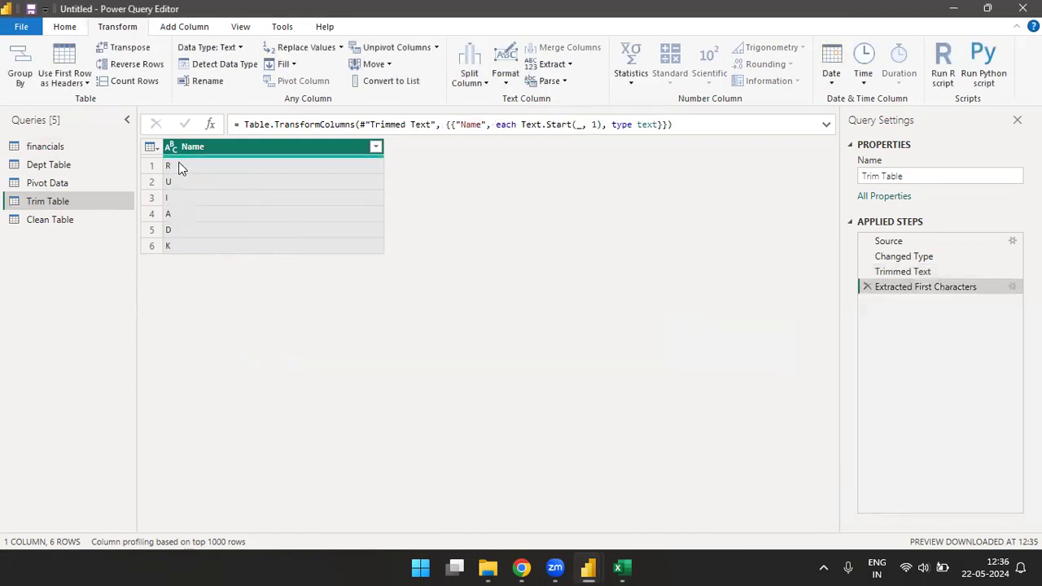
pyautogui.click(866, 286)
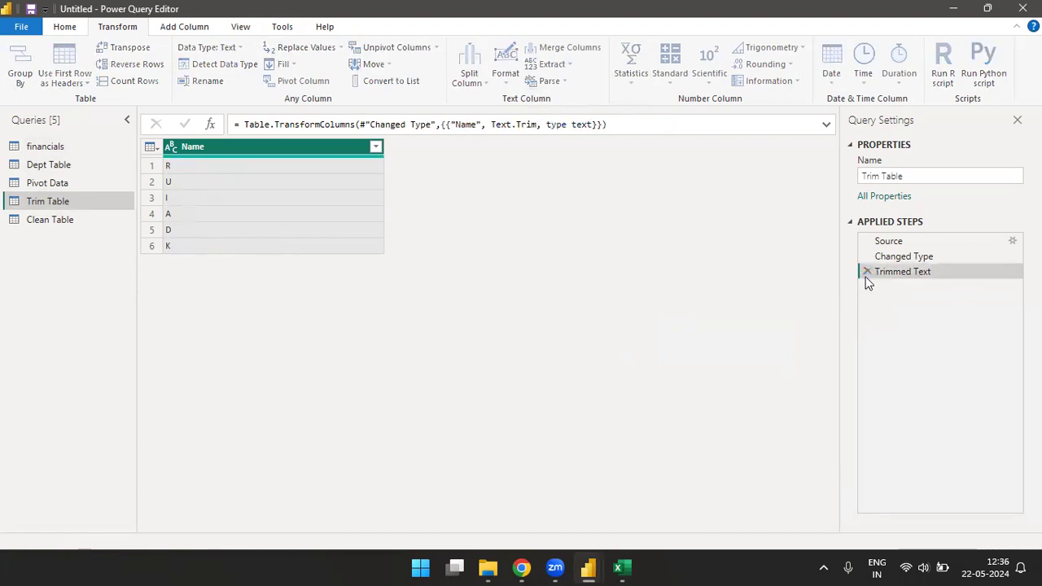
# Step: Extract the first 3 characters of the Name values in Trim Table and delete that extraction step
pyautogui.click(567, 65)
pyautogui.click(565, 99)
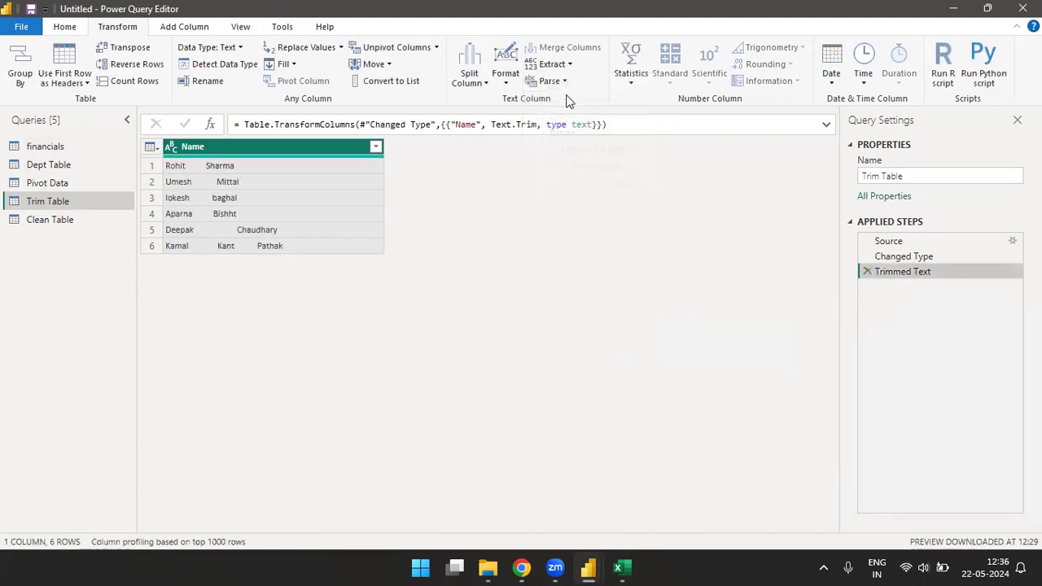
pyautogui.write('3')
pyautogui.click(678, 332)
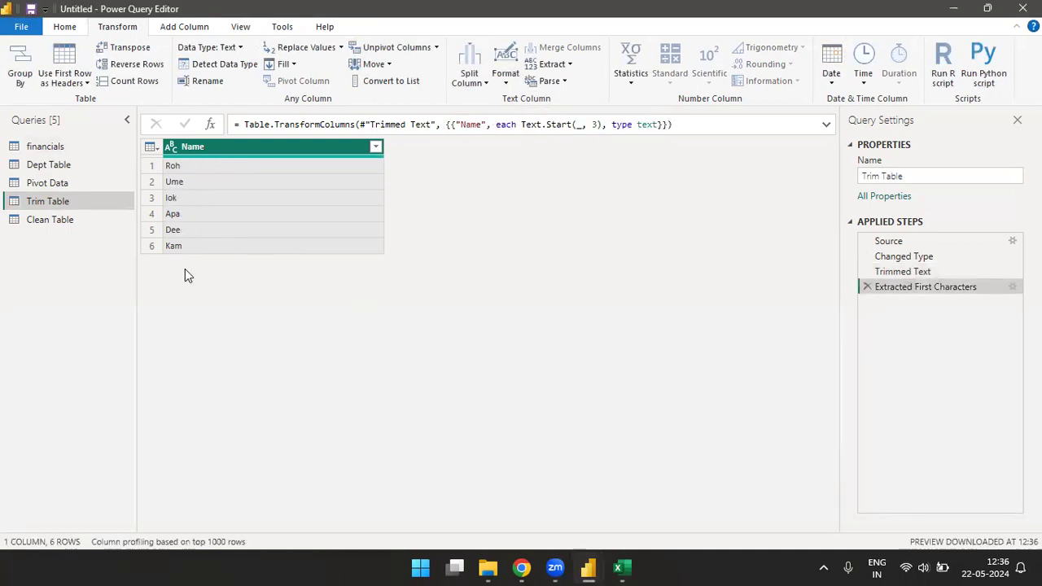
pyautogui.click(867, 288)
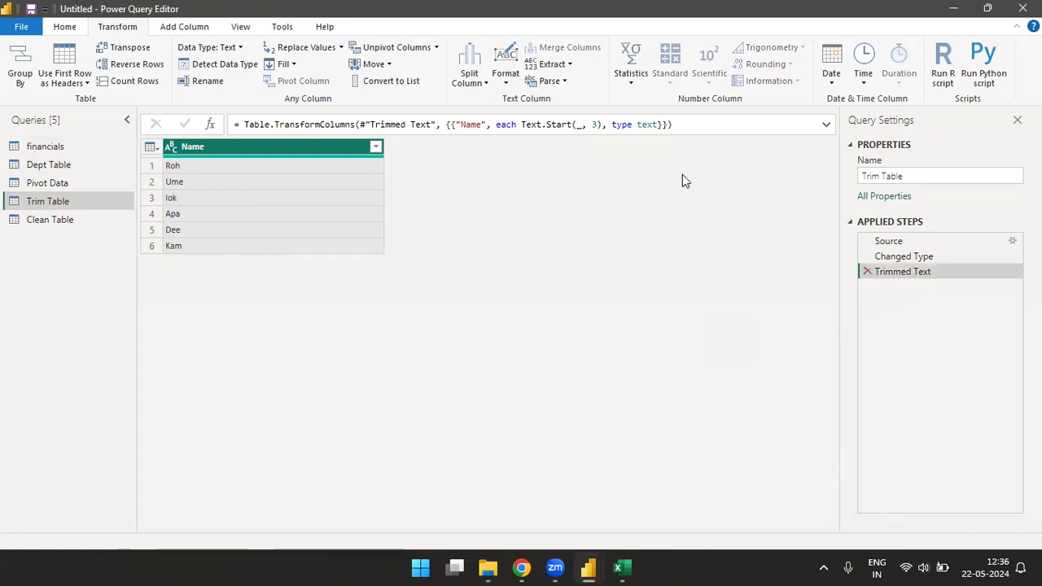
# Step: Extract the last 3 characters of the Name values in Trim Table and delete that extraction step
pyautogui.click(570, 64)
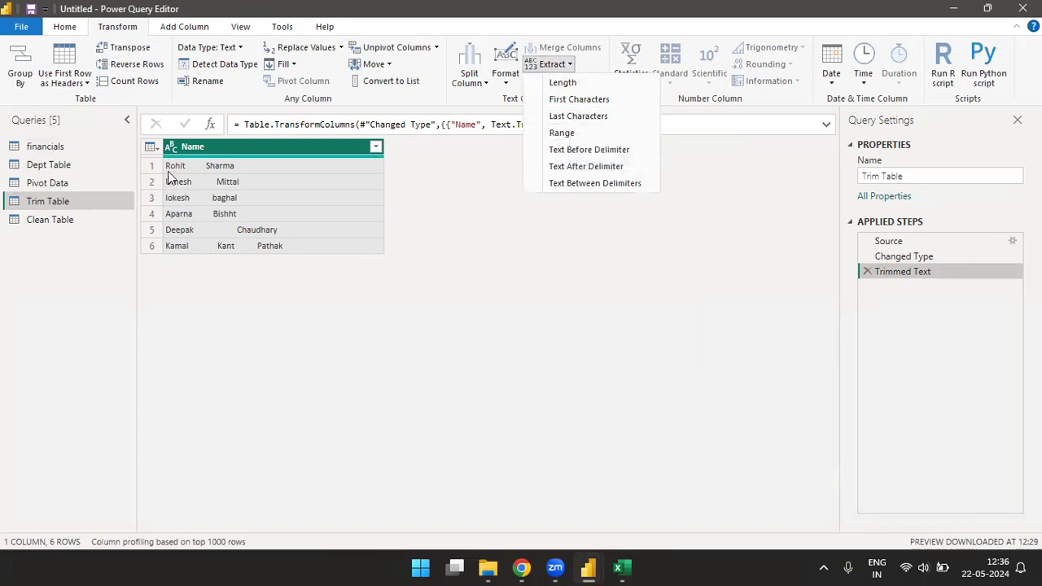
pyautogui.click(588, 122)
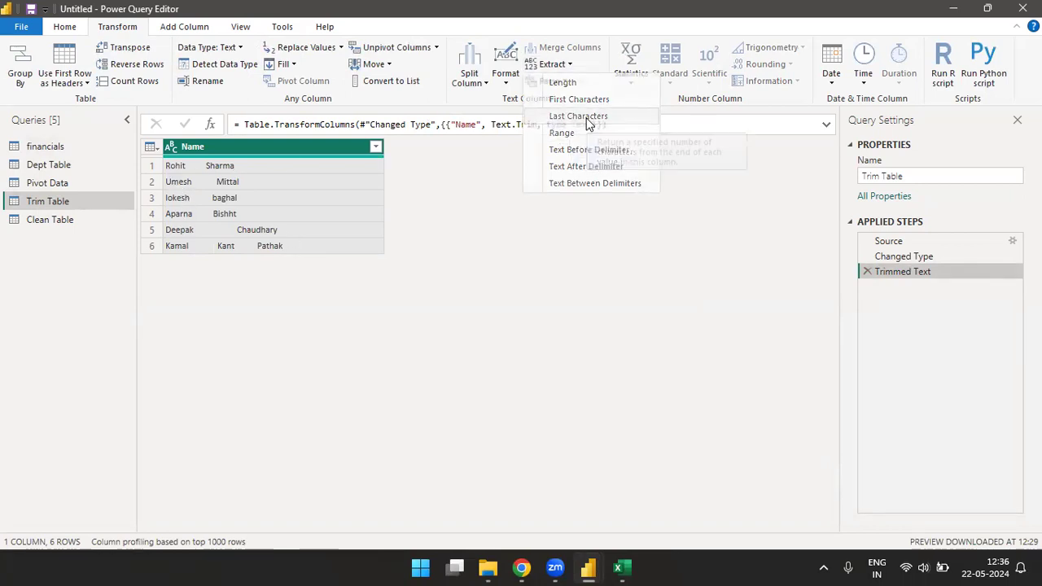
pyautogui.write('3')
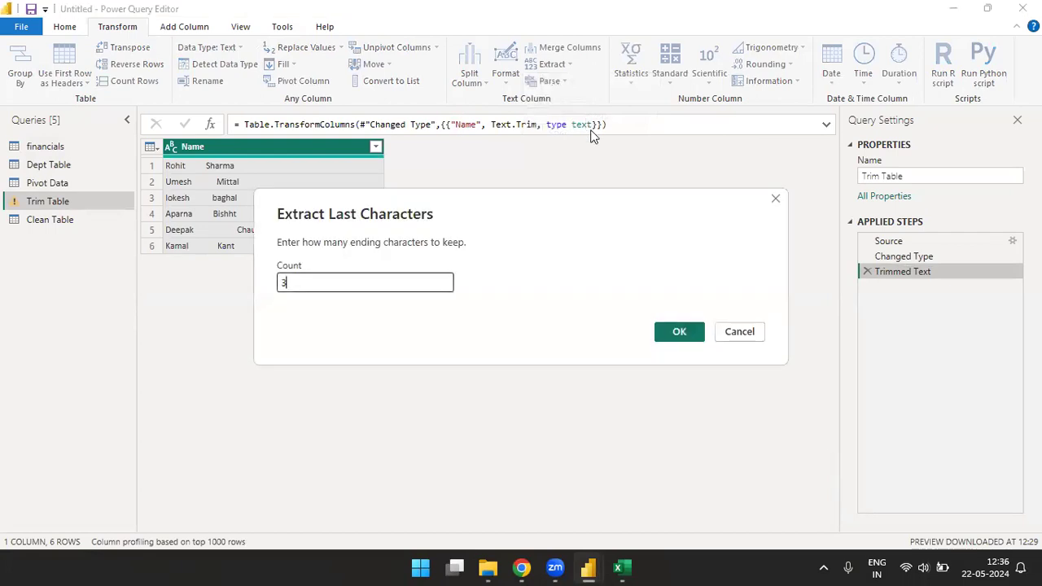
pyautogui.press('Return')
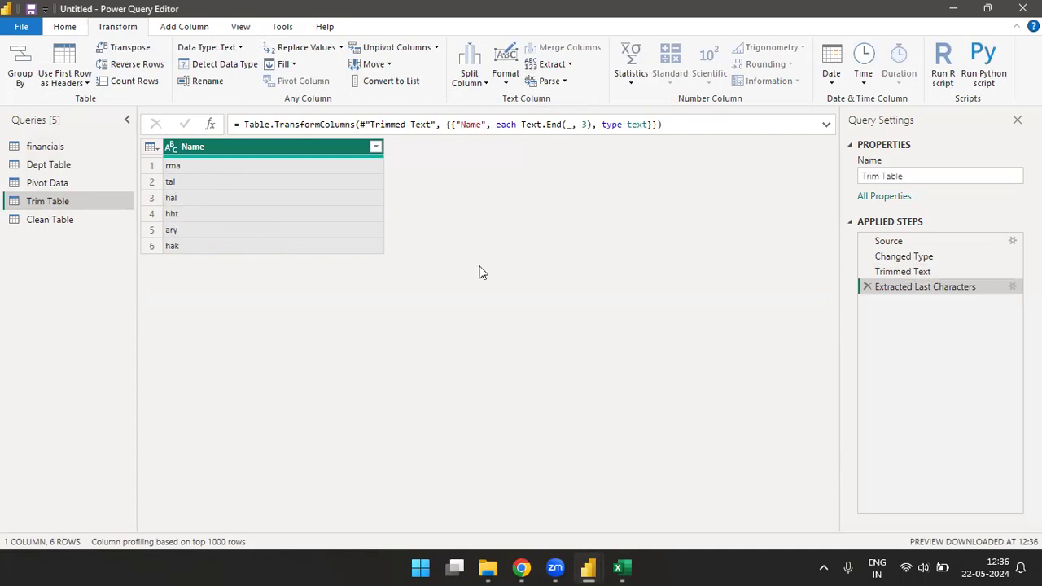
pyautogui.click(867, 287)
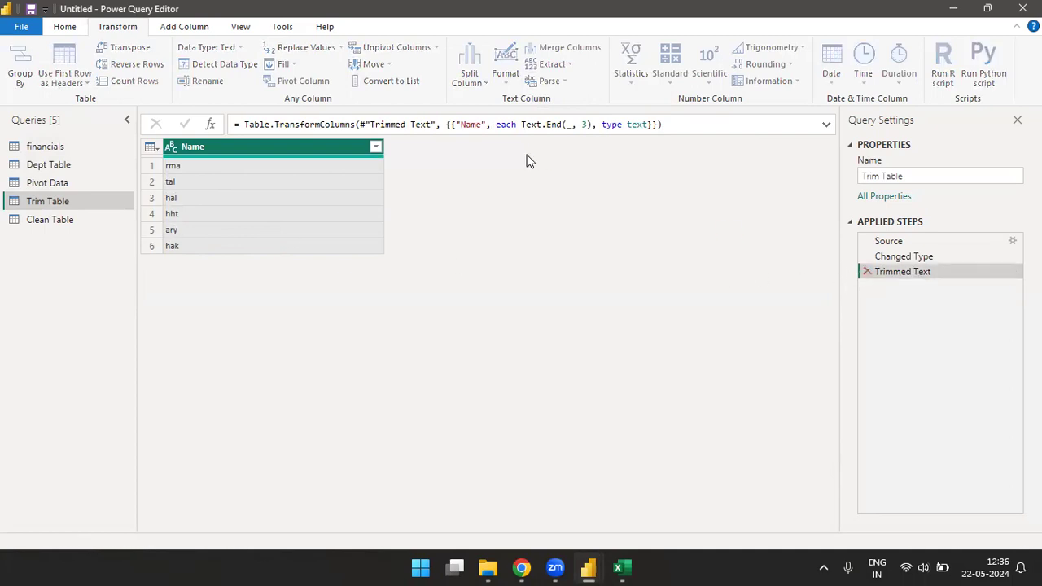
# Step: Extract a text range from the Name column with starting index 1 and 10 characters, and delete that extraction step
pyautogui.click(568, 65)
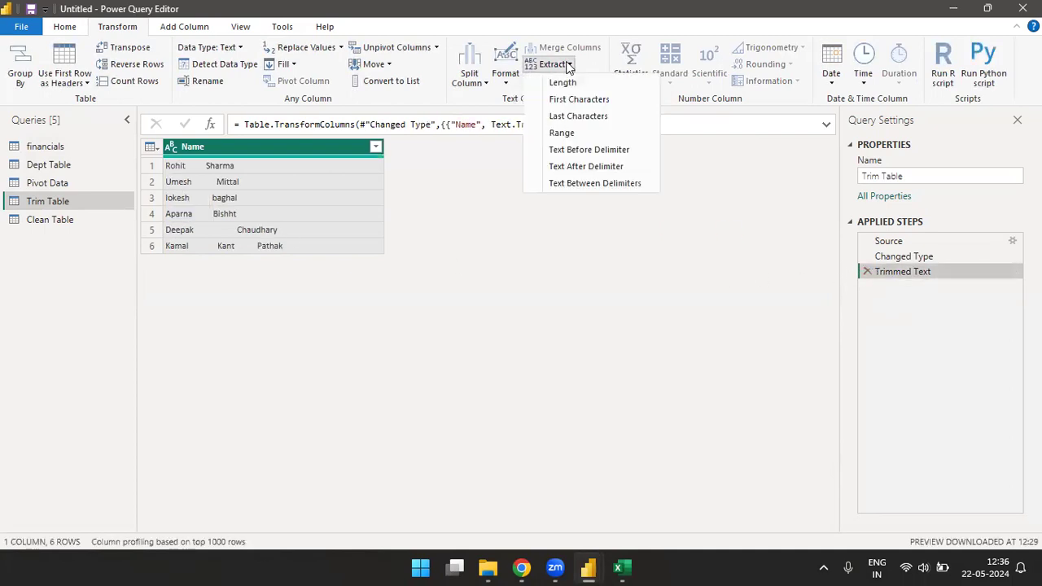
pyautogui.click(572, 136)
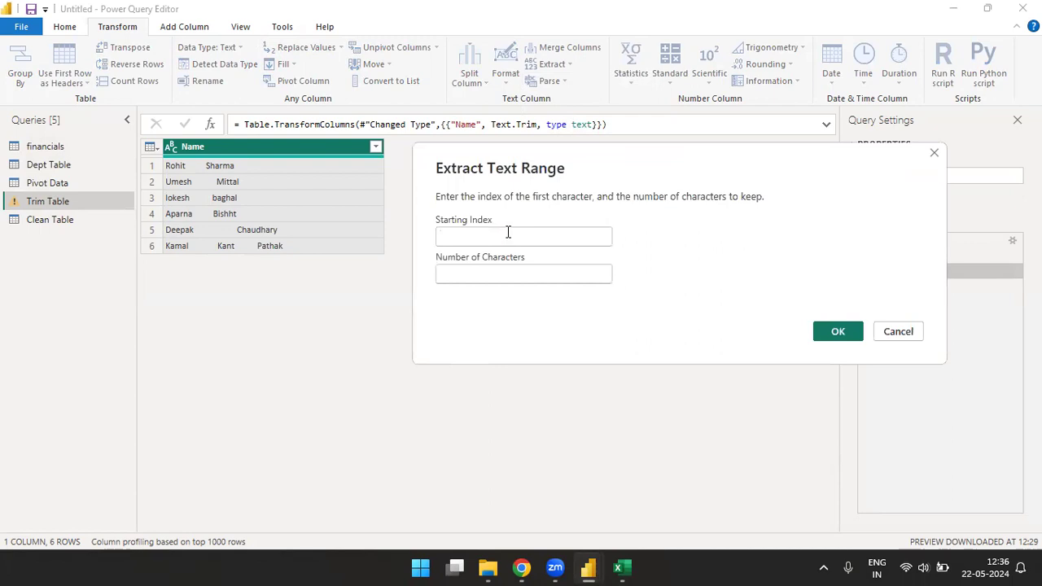
pyautogui.click(508, 232)
pyautogui.write('1')
pyautogui.click(465, 274)
pyautogui.write('1')
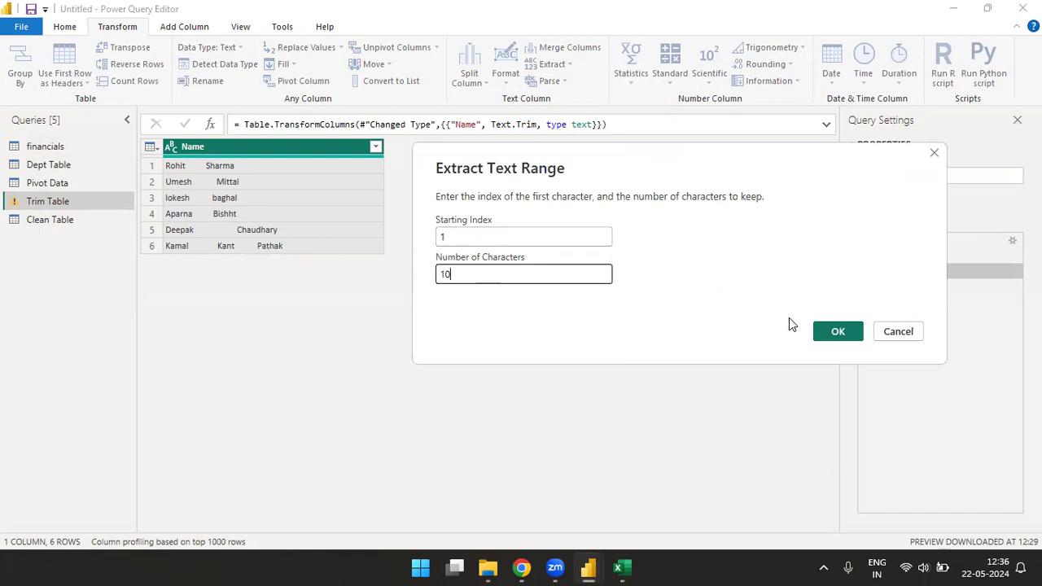
pyautogui.click(837, 331)
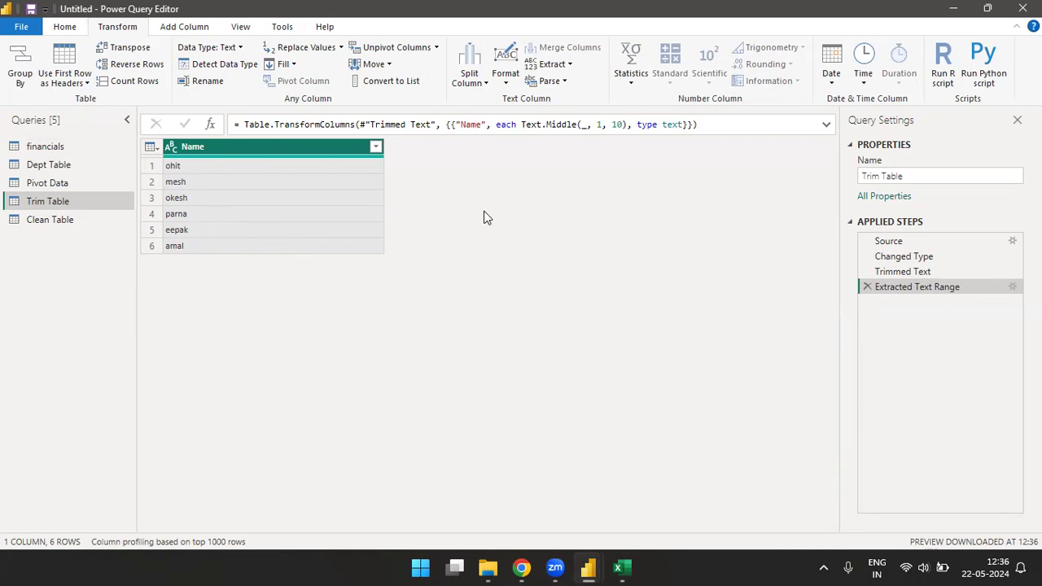
pyautogui.click(866, 286)
# Step: Extract a text range from Merged Column in the financials query with starting index 0 and 10 characters, and delete that extraction step
pyautogui.click(45, 148)
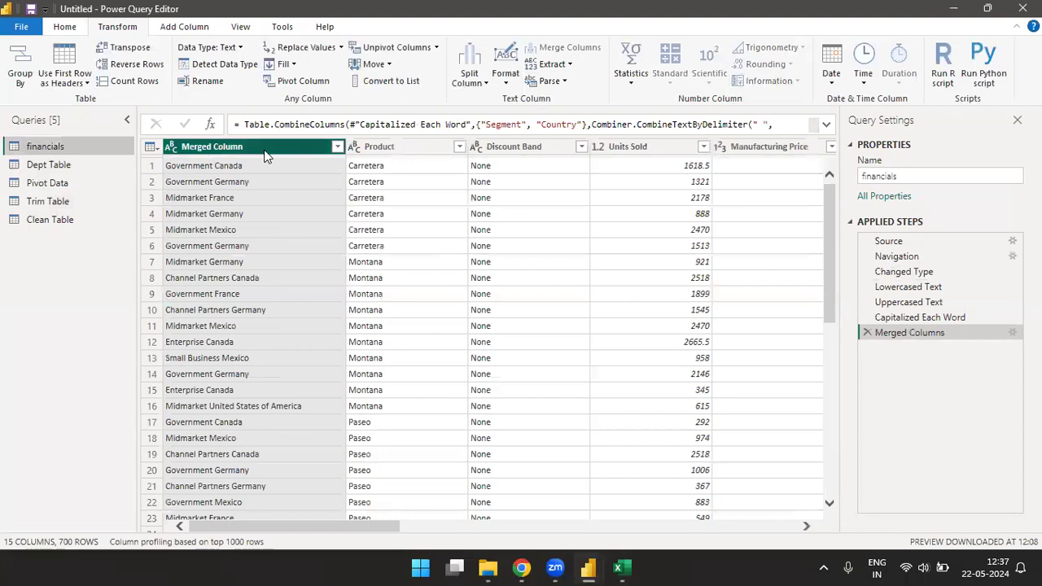
pyautogui.click(568, 68)
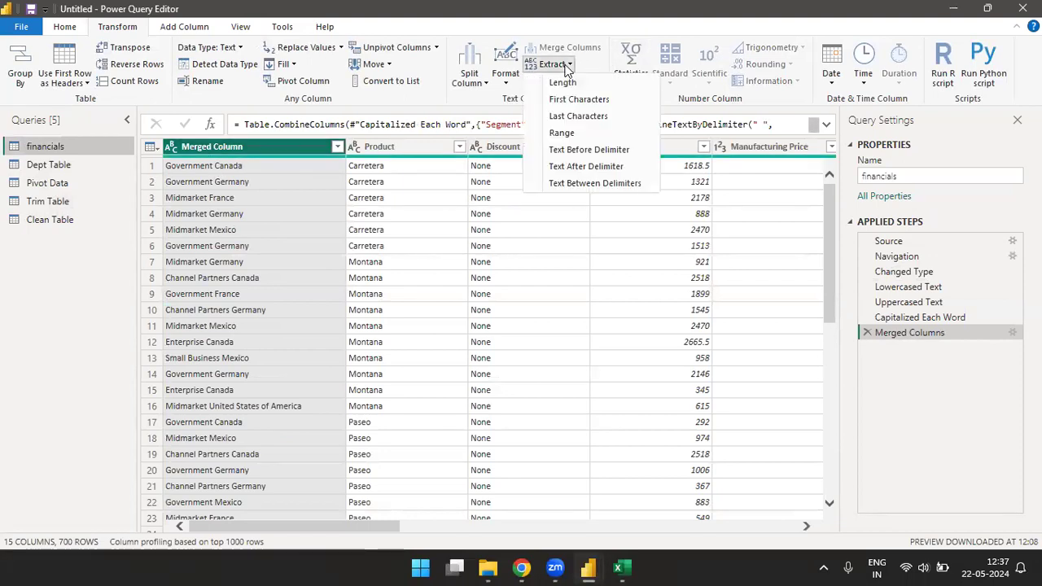
pyautogui.click(568, 134)
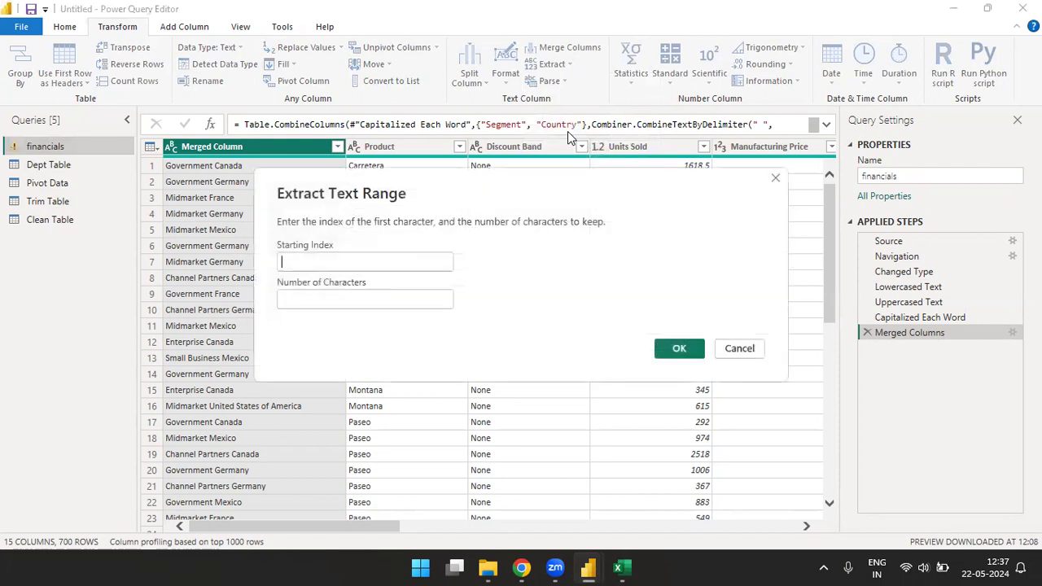
pyautogui.write('0')
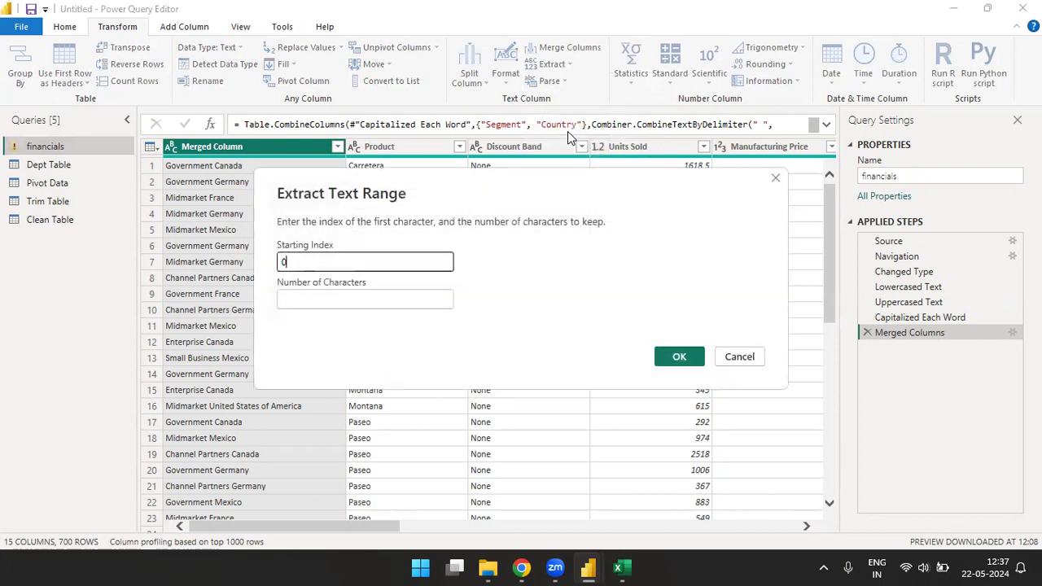
pyautogui.click(341, 301)
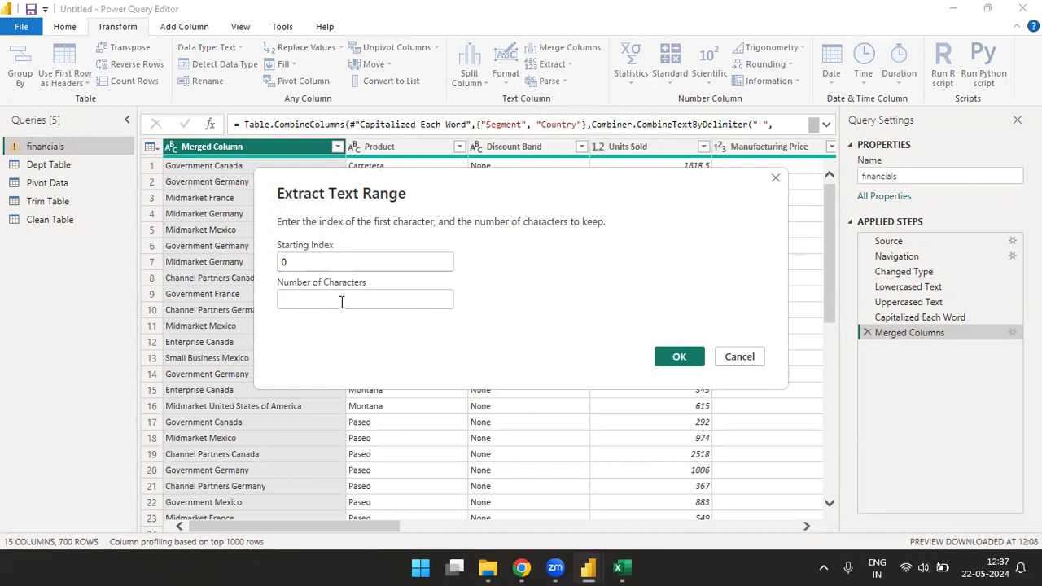
pyautogui.write('10')
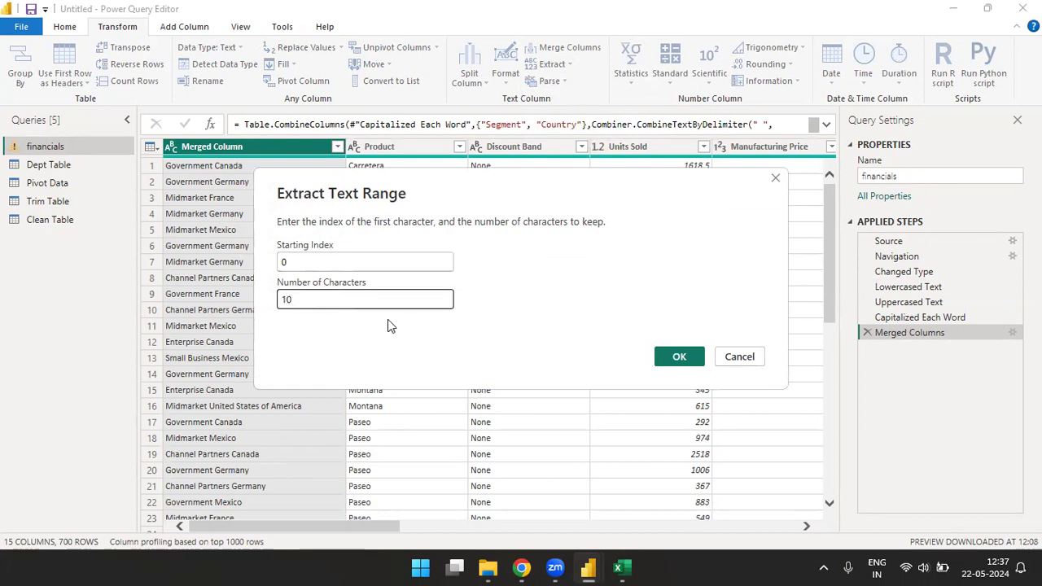
pyautogui.click(679, 355)
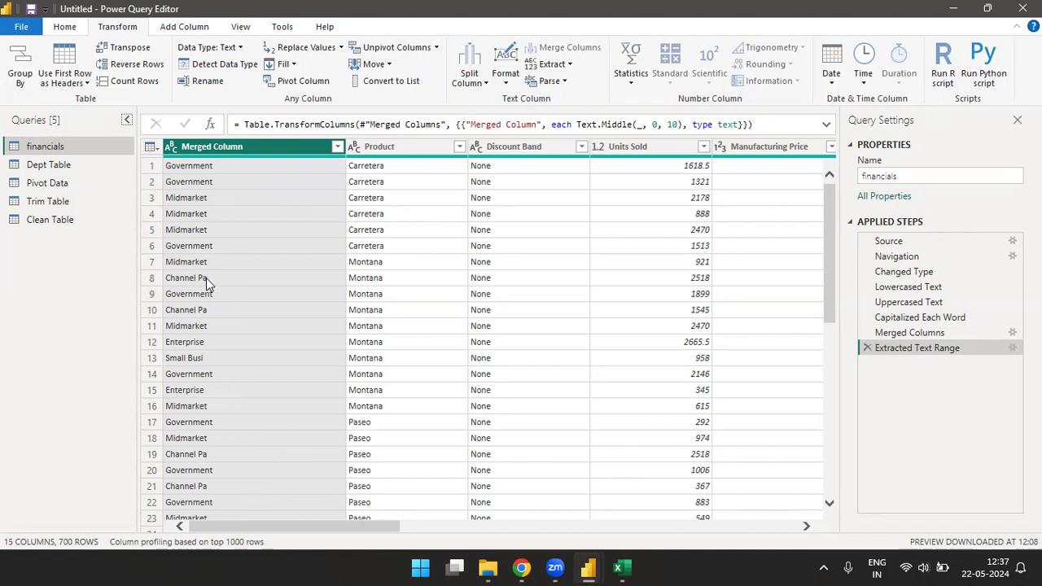
pyautogui.click(867, 348)
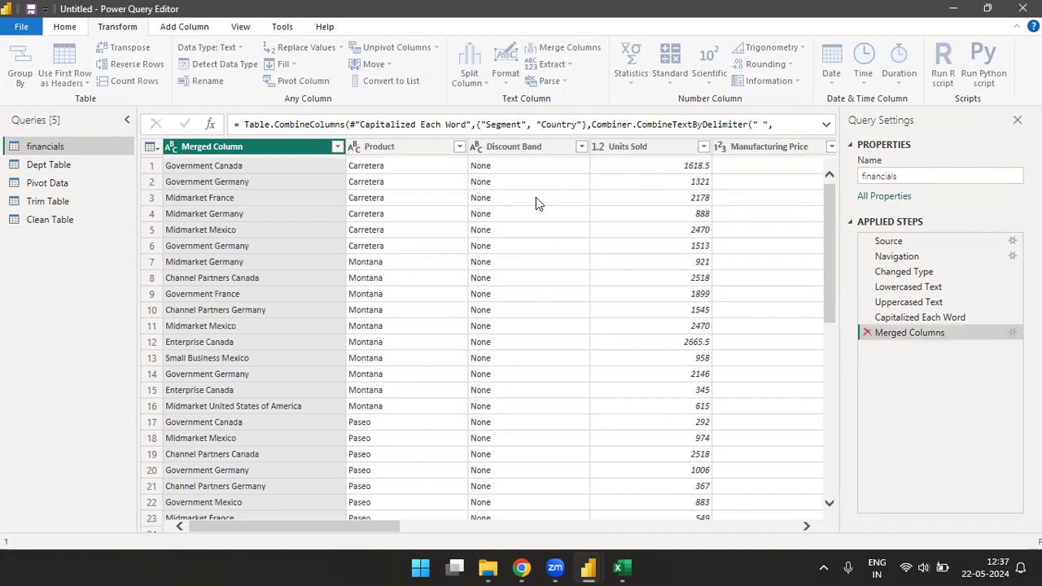
# Step: Extract the text before a space delimiter in Merged Column and delete that extraction step
pyautogui.click(567, 65)
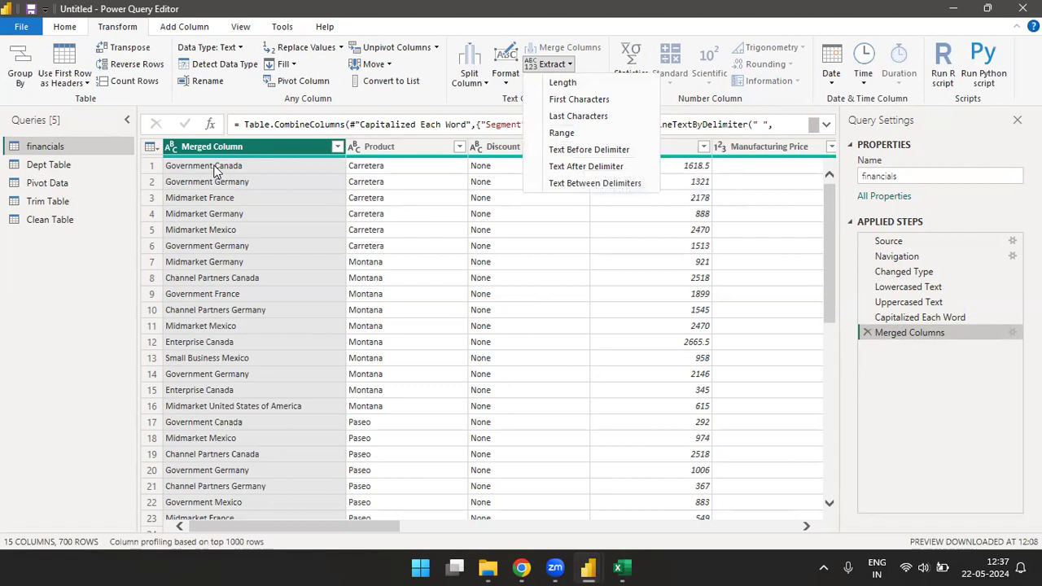
pyautogui.click(621, 156)
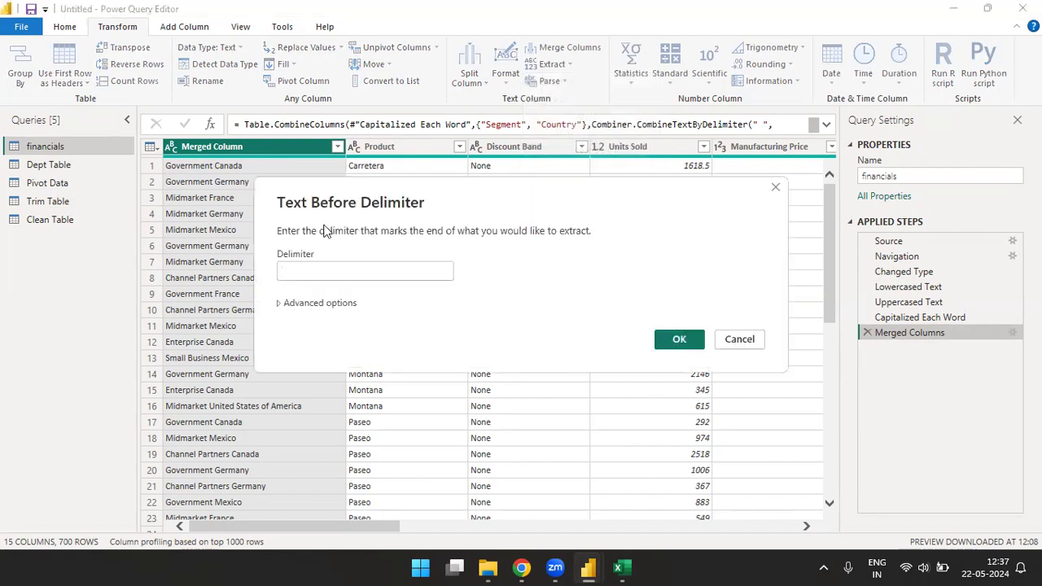
pyautogui.click(303, 269)
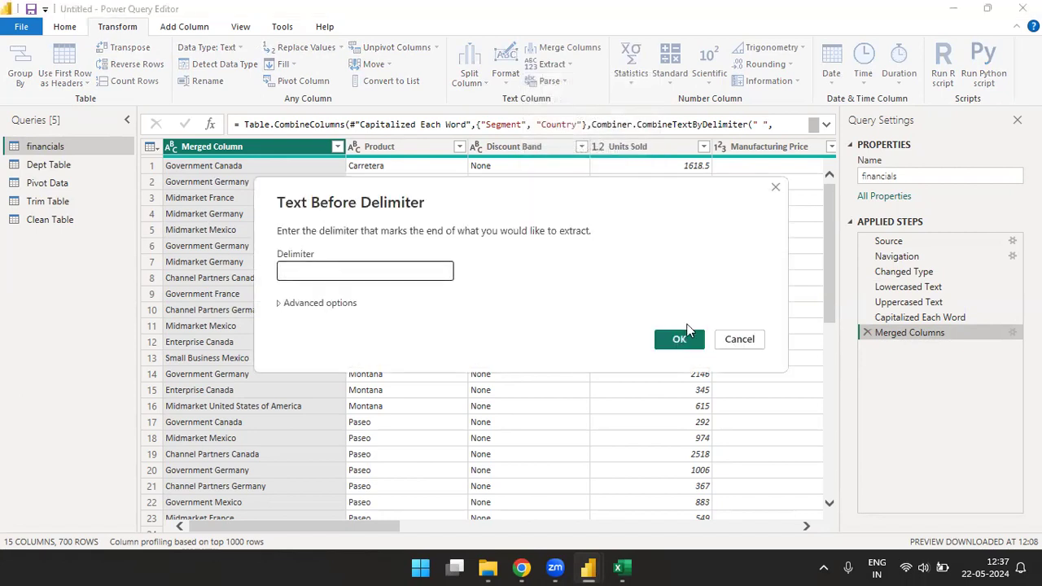
pyautogui.click(682, 338)
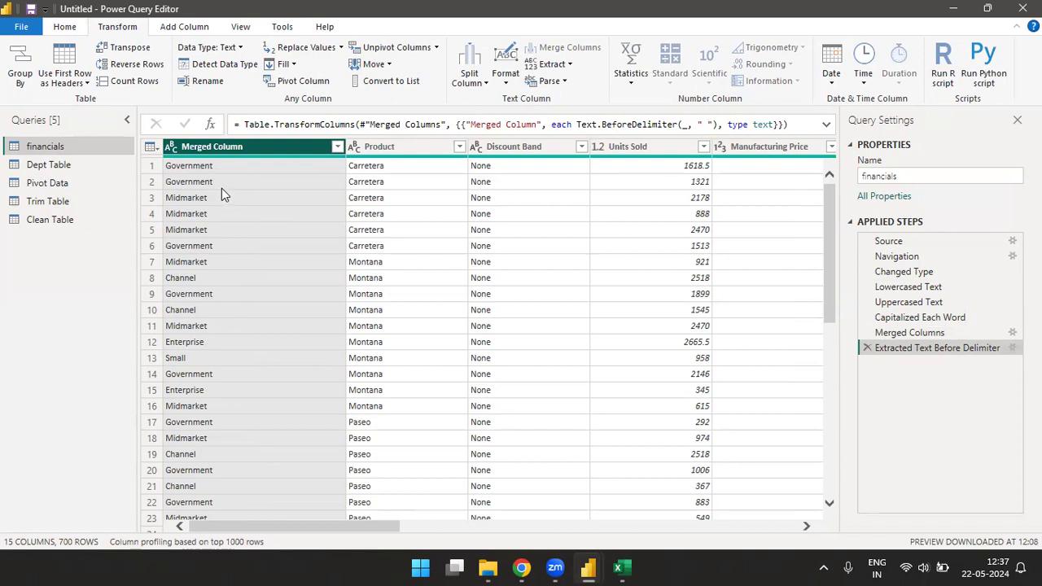
pyautogui.click(866, 347)
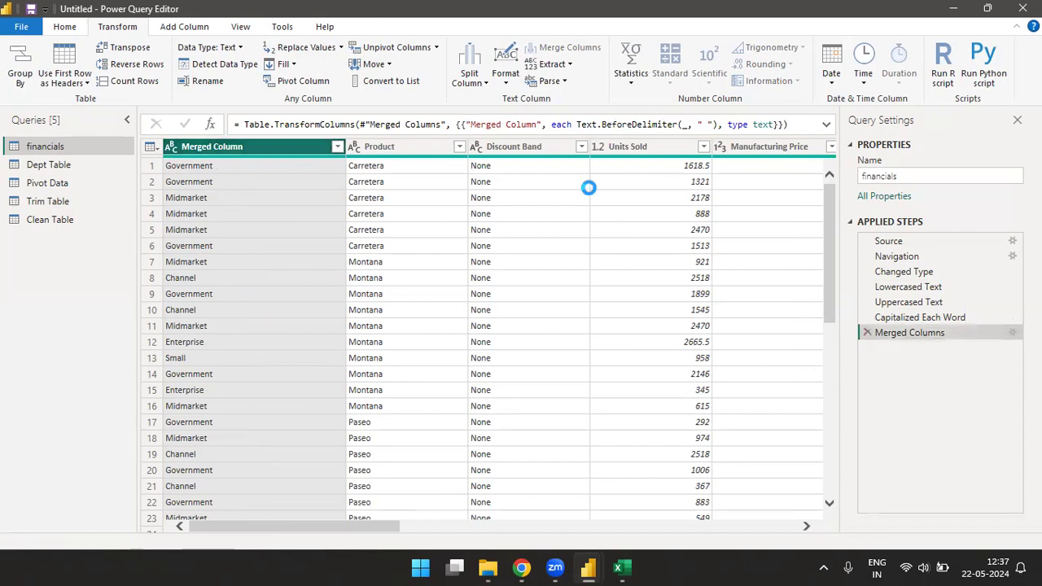
# Step: Extract the text after a space delimiter in Merged Column and delete that extraction step
pyautogui.click(569, 65)
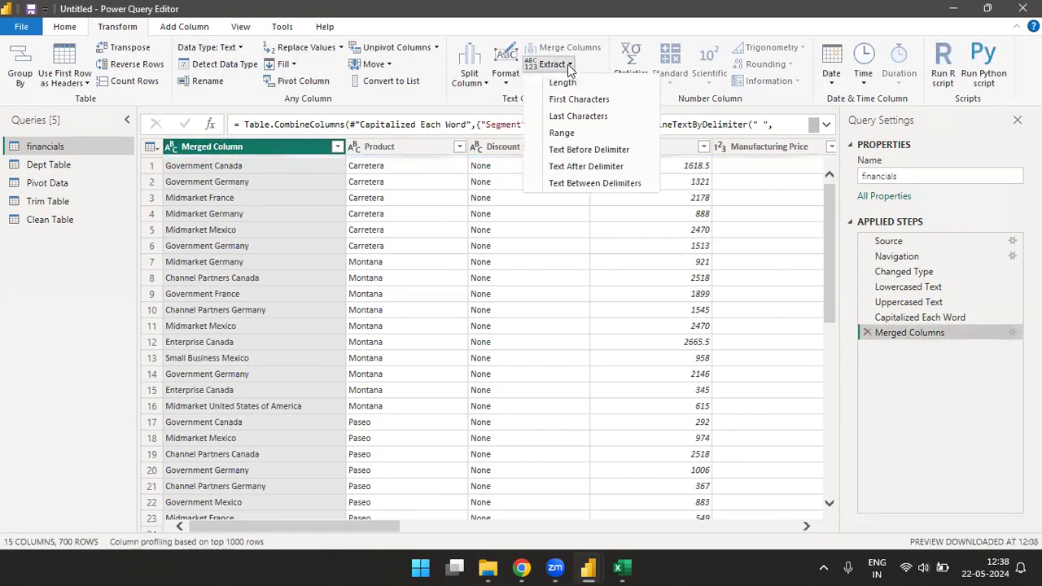
pyautogui.click(582, 167)
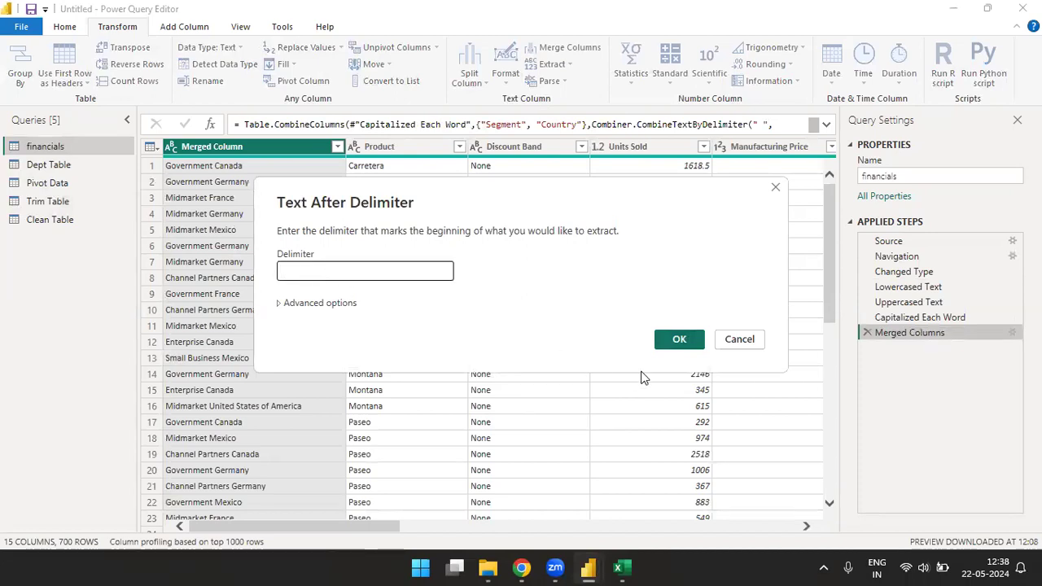
pyautogui.click(678, 341)
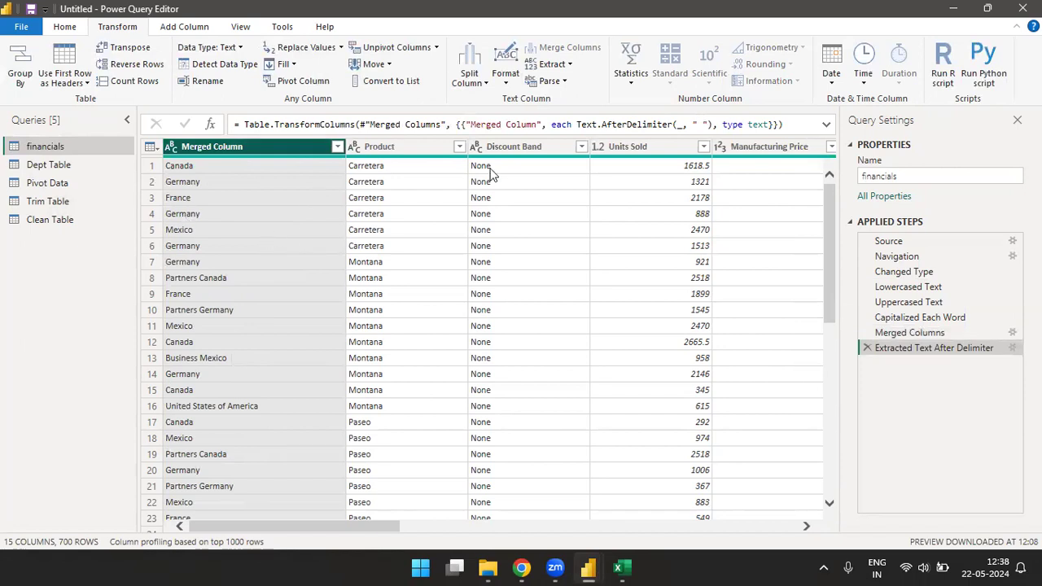
pyautogui.click(867, 347)
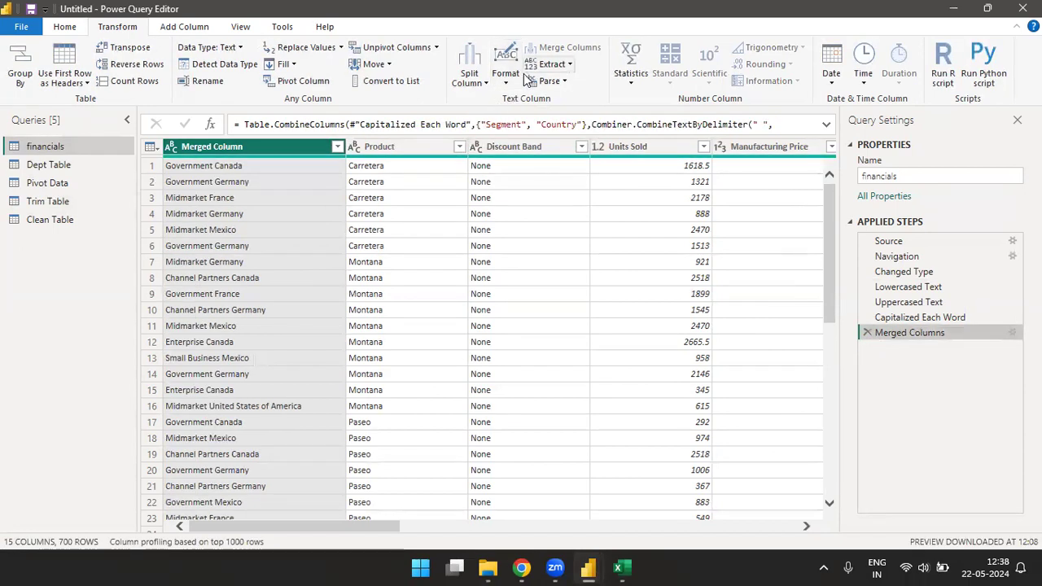
# Step: Extract the text between a space start delimiter and a space end delimiter in Merged Column, and delete that extraction step
pyautogui.click(551, 64)
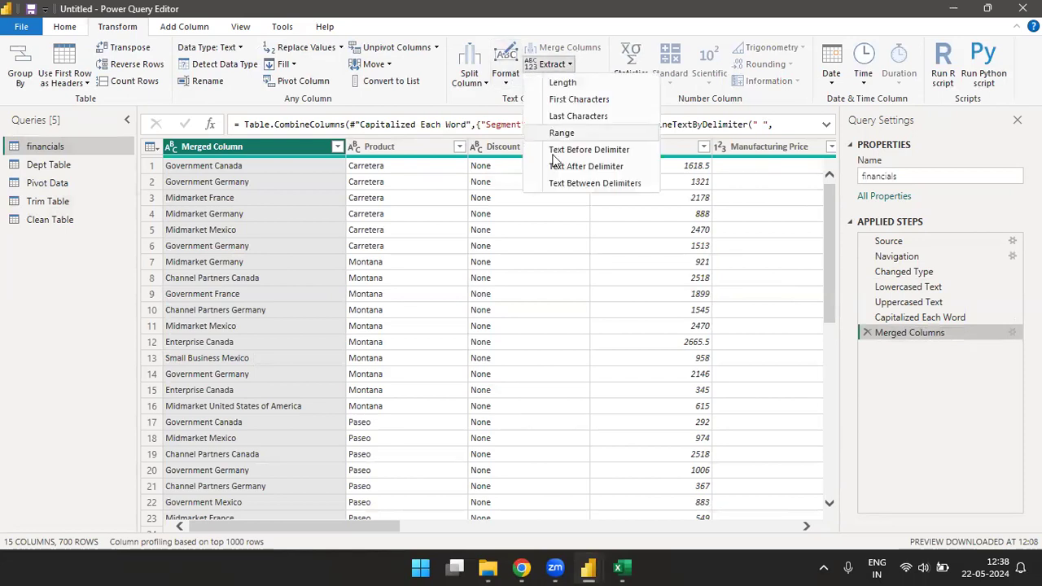
pyautogui.click(589, 185)
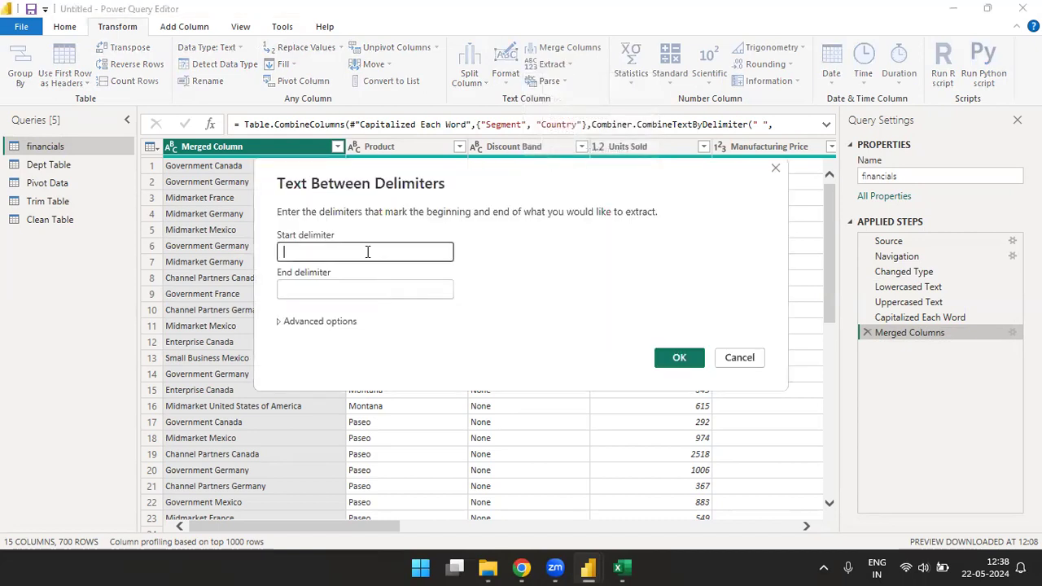
pyautogui.click(369, 286)
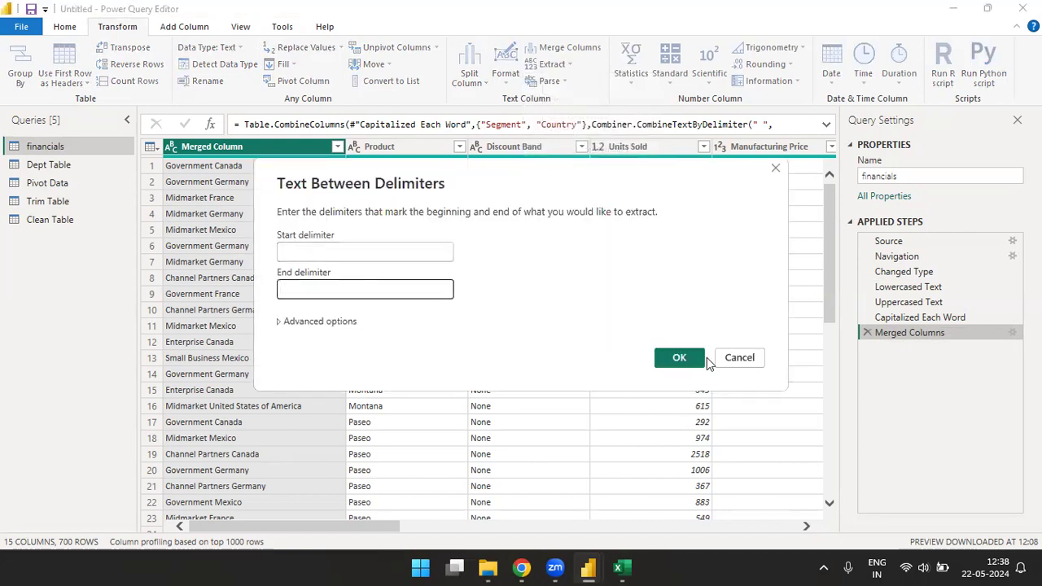
pyautogui.click(679, 357)
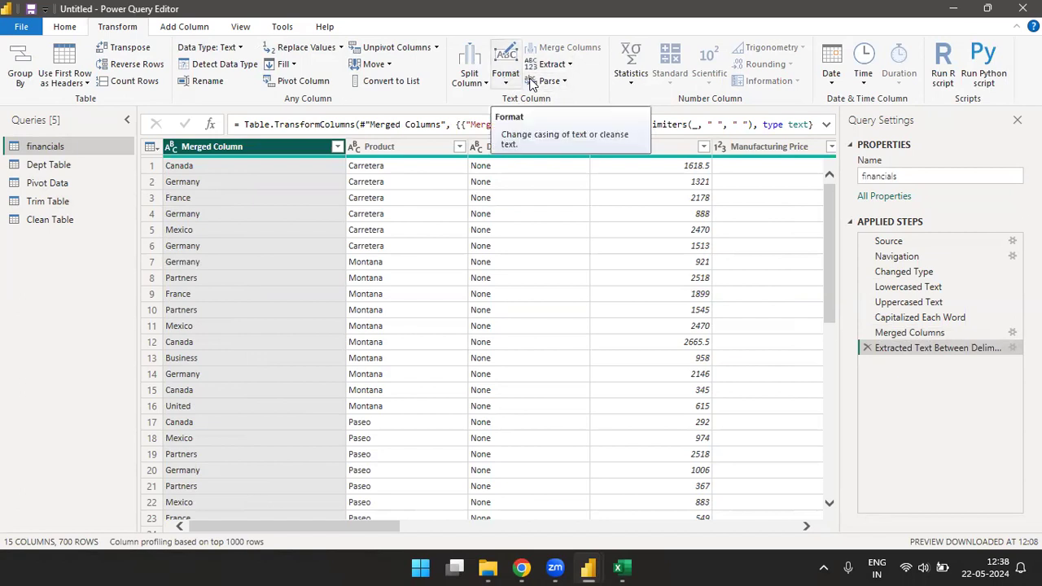
pyautogui.click(866, 347)
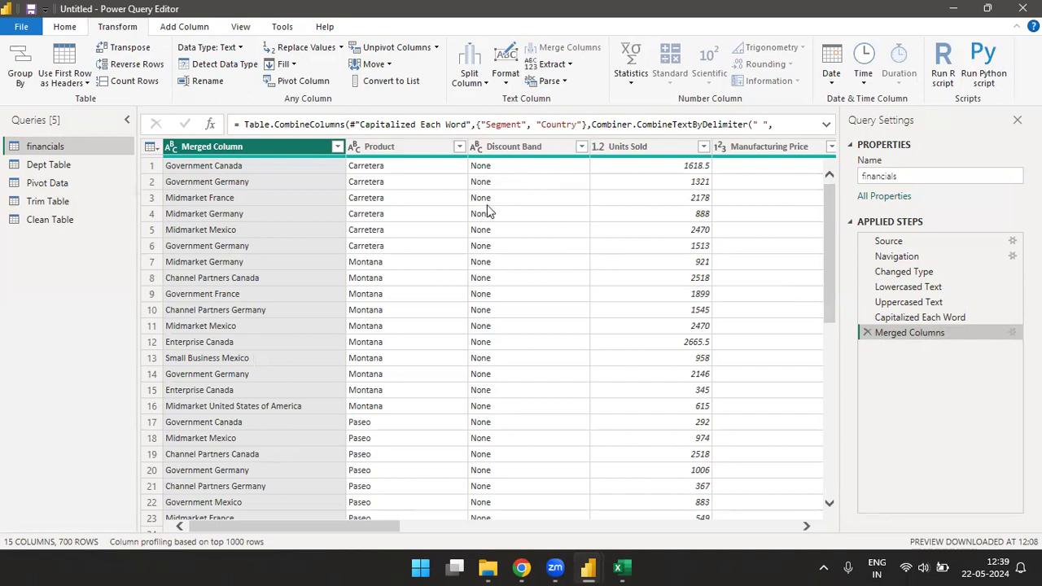
# Step: Try parsing Merged Column as XML and delete the parsing step
pyautogui.click(566, 67)
pyautogui.click(565, 67)
pyautogui.click(565, 81)
pyautogui.click(565, 101)
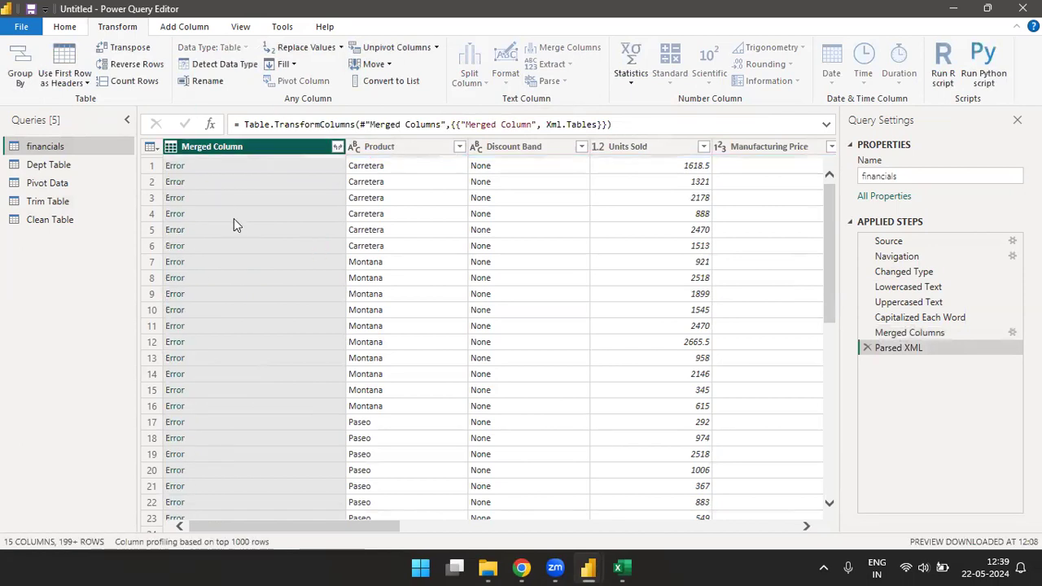
pyautogui.click(867, 349)
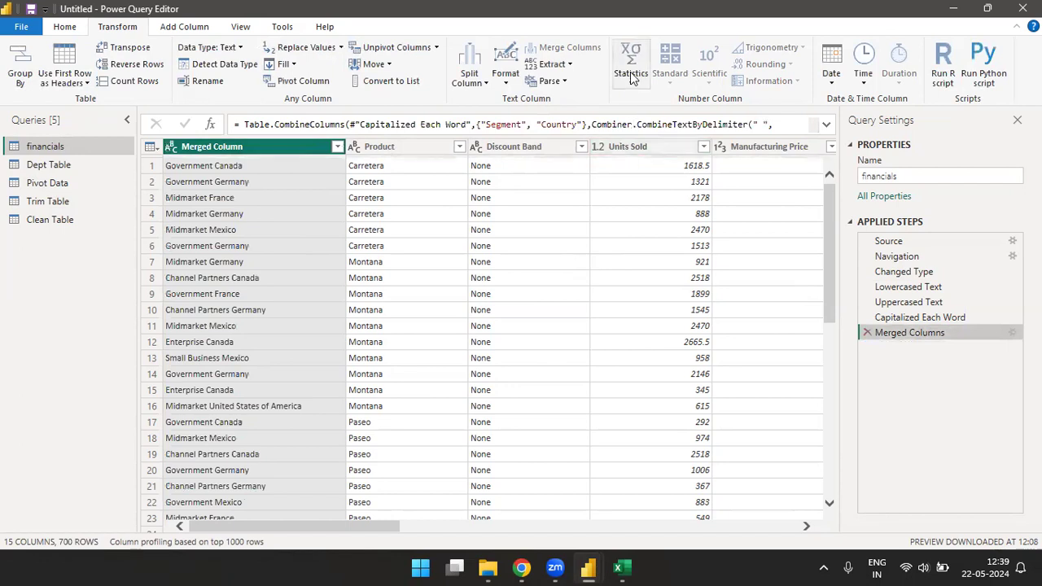
# Step: Calculate the sum of the Manufacturing Price column and delete that calculation step
pyautogui.moveTo(352, 526); pyautogui.dragTo(501, 526)
pyautogui.click(325, 150)
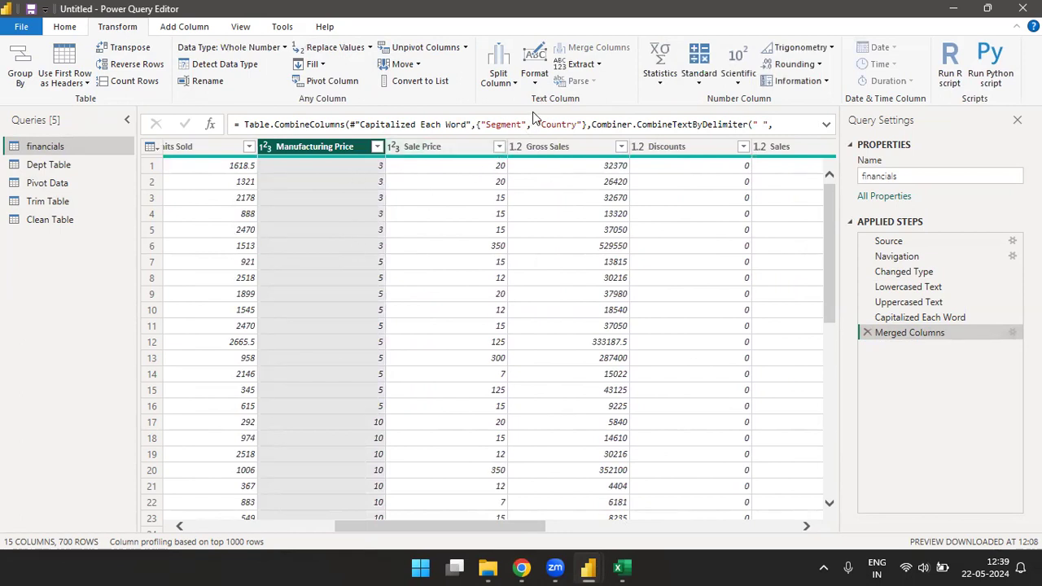
pyautogui.click(660, 81)
pyautogui.click(676, 101)
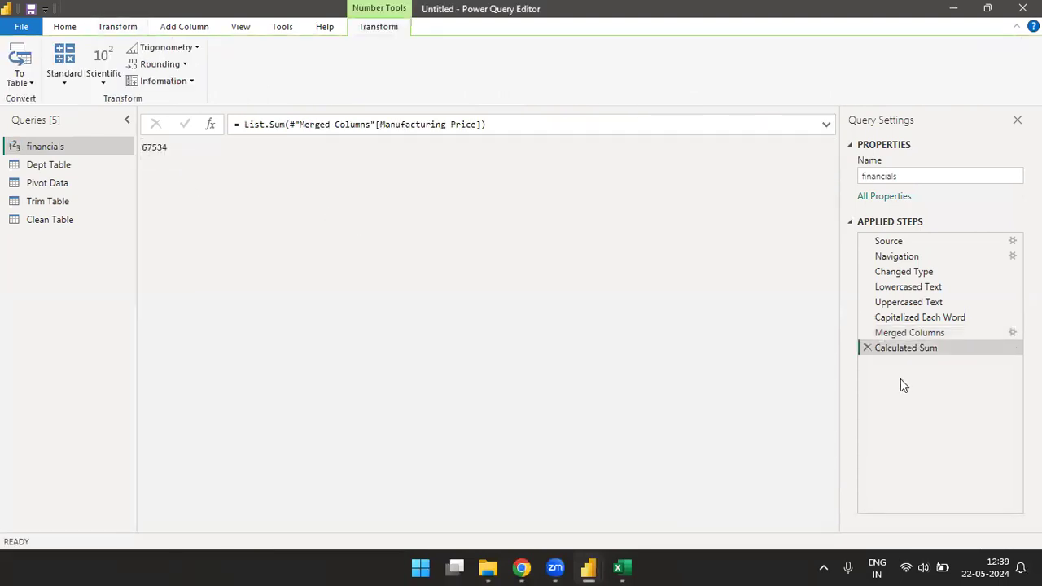
pyautogui.click(866, 347)
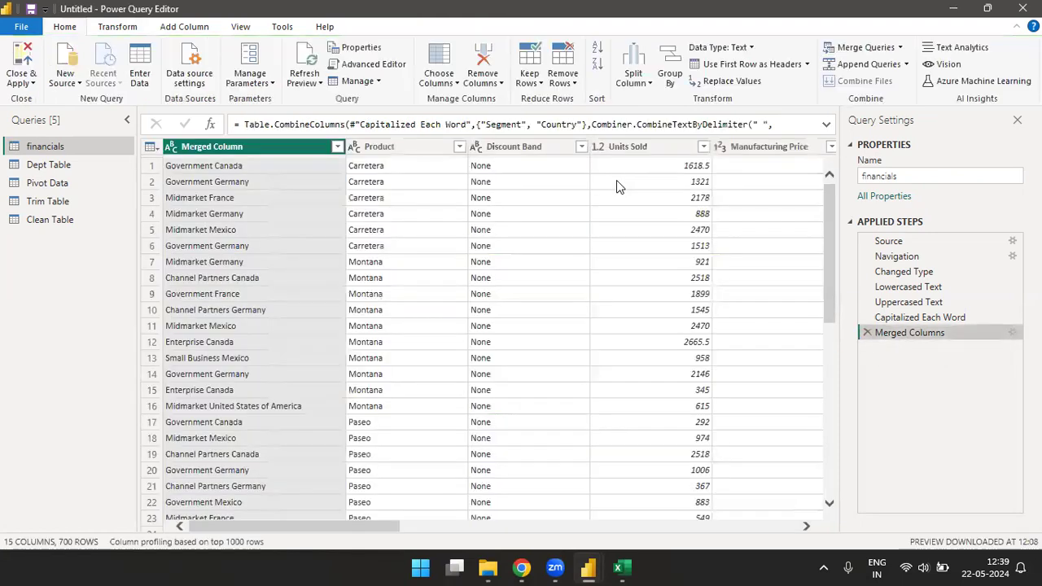
# Step: Calculate the maximum of the Manufacturing Price column and delete that calculation step
pyautogui.click(124, 30)
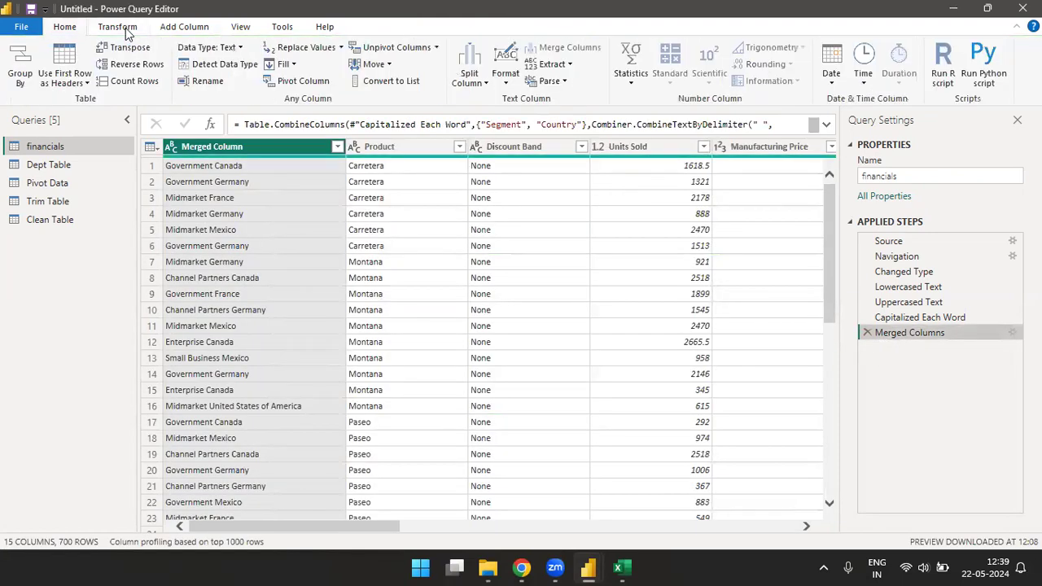
pyautogui.click(631, 78)
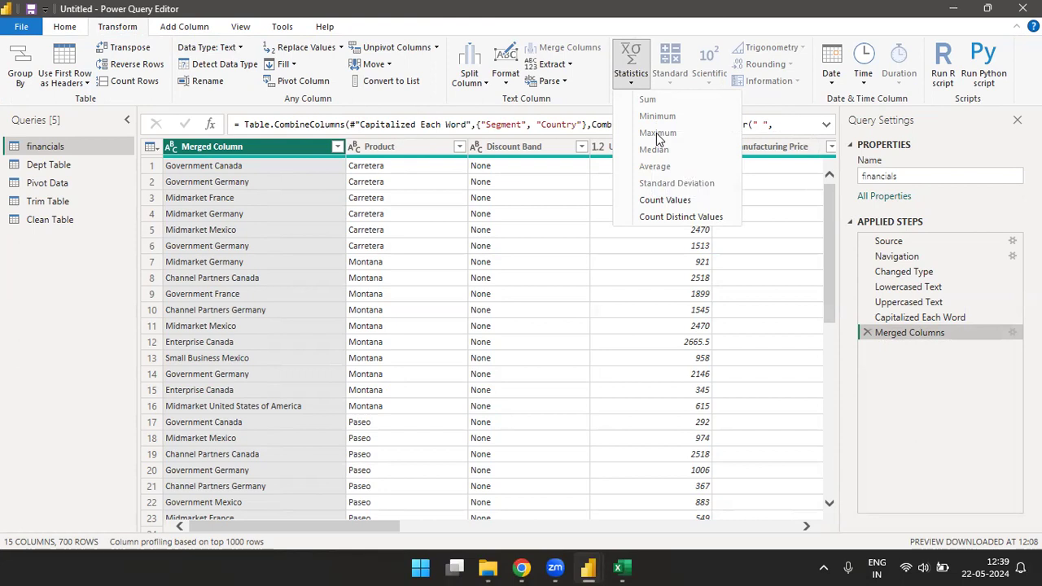
pyautogui.click(663, 178)
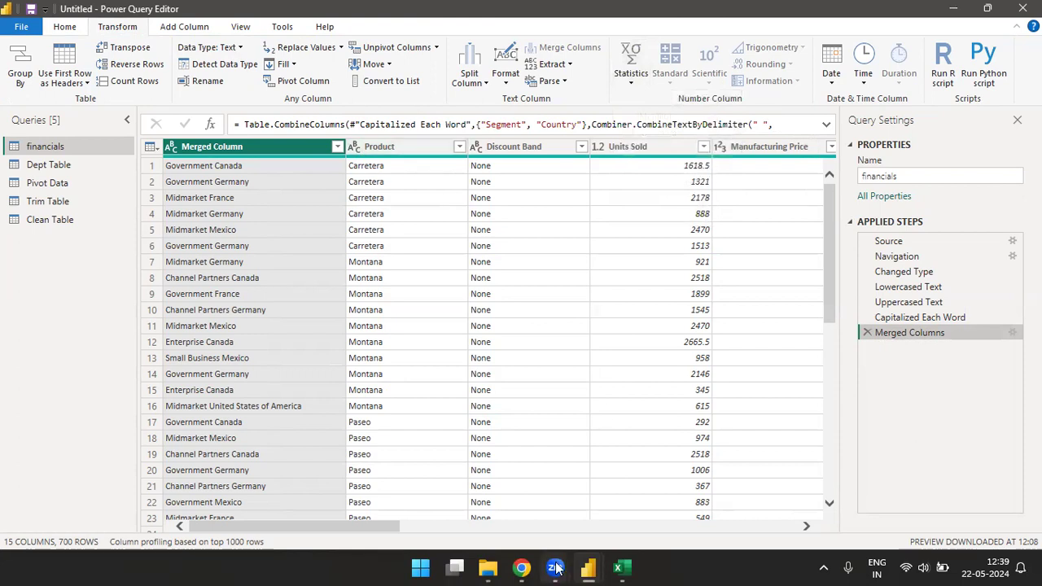
pyautogui.moveTo(351, 529); pyautogui.dragTo(469, 529)
pyautogui.click(403, 148)
pyautogui.click(662, 75)
pyautogui.click(686, 135)
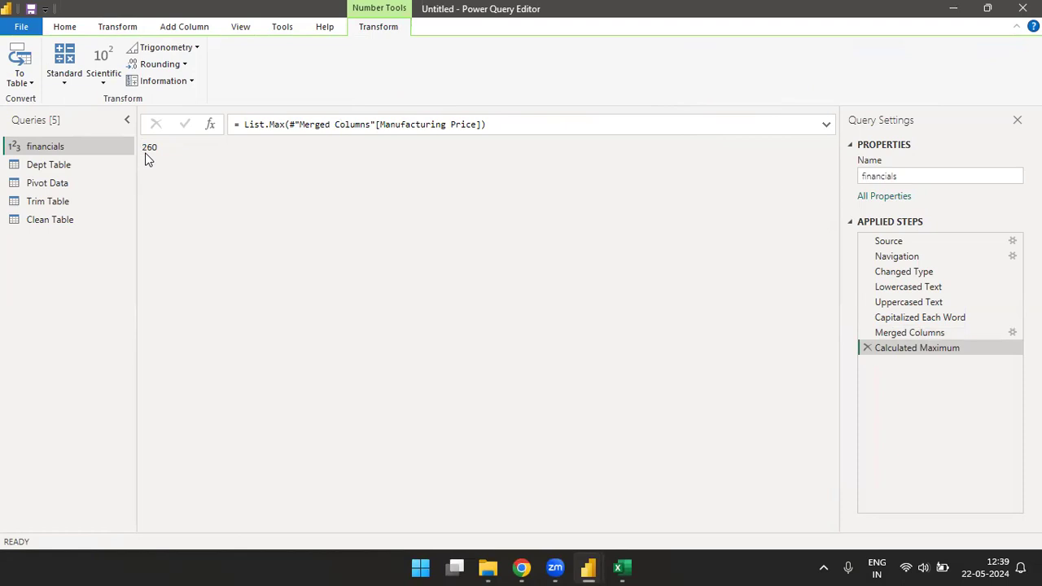
pyautogui.click(867, 349)
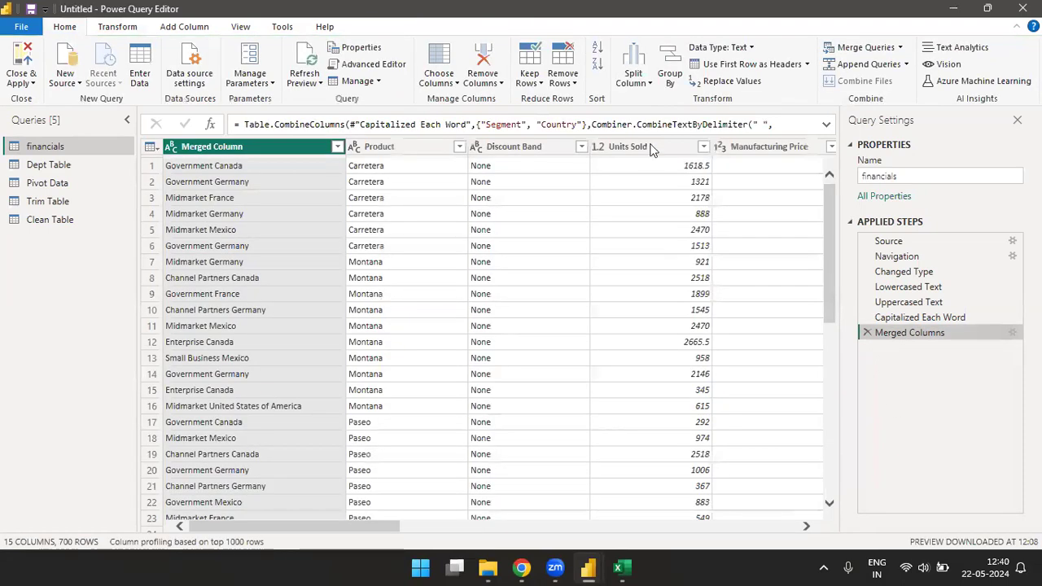
# Step: Calculate the standard deviation of the Manufacturing Price column and delete that calculation step
pyautogui.click(123, 30)
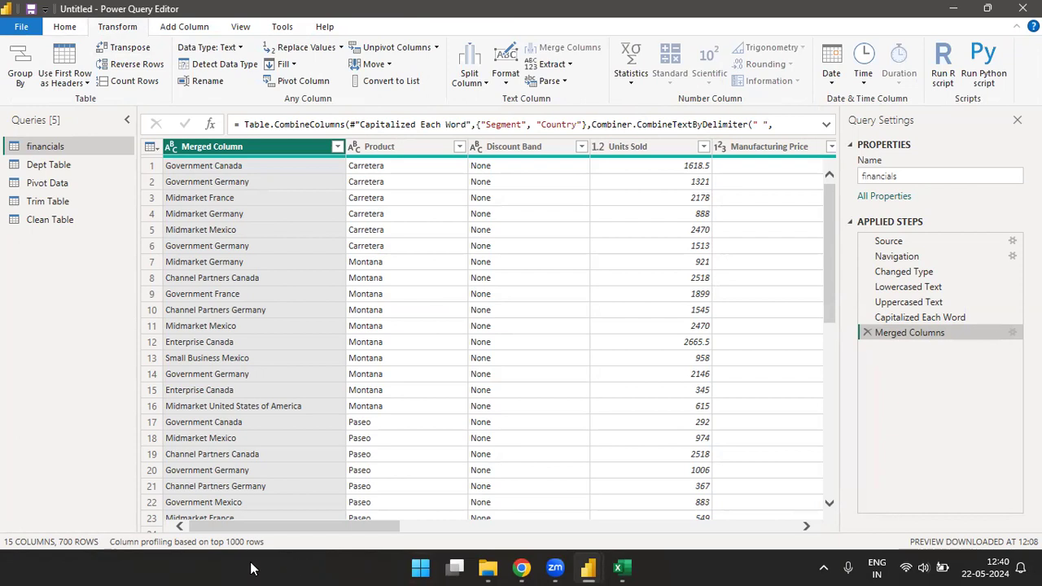
pyautogui.moveTo(329, 527); pyautogui.dragTo(508, 527)
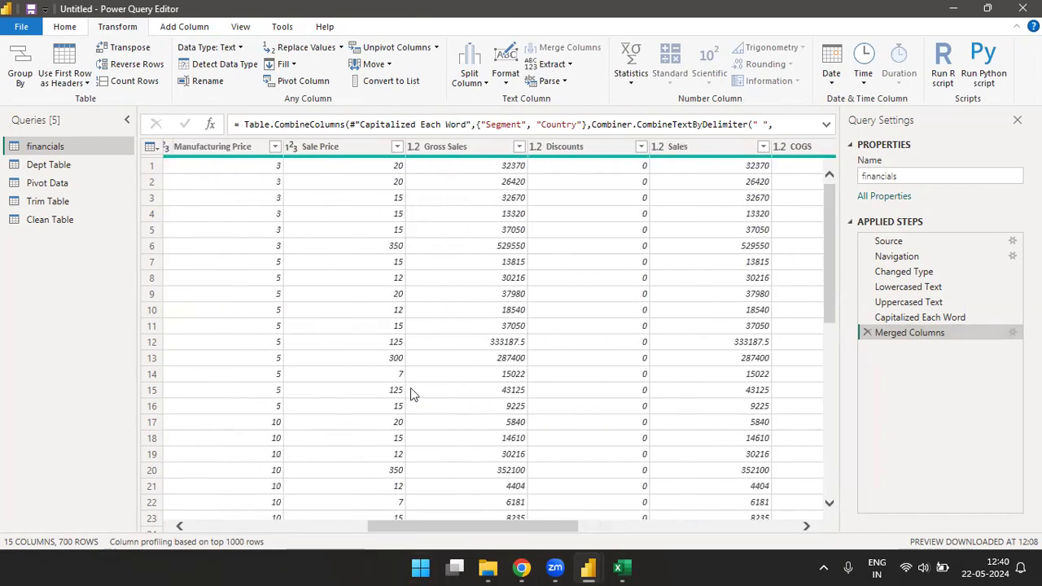
pyautogui.click(218, 146)
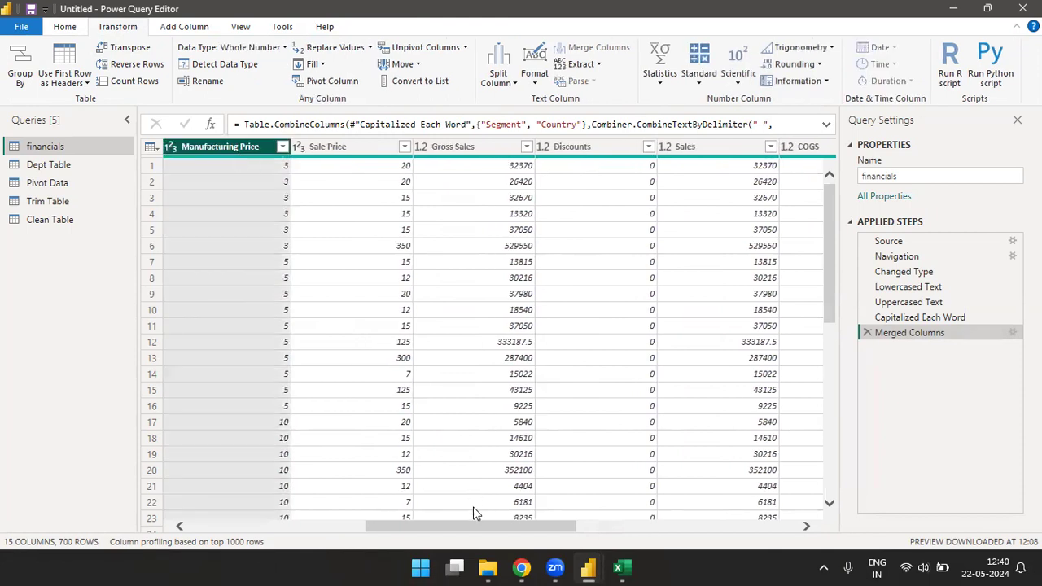
pyautogui.moveTo(478, 529); pyautogui.dragTo(436, 520)
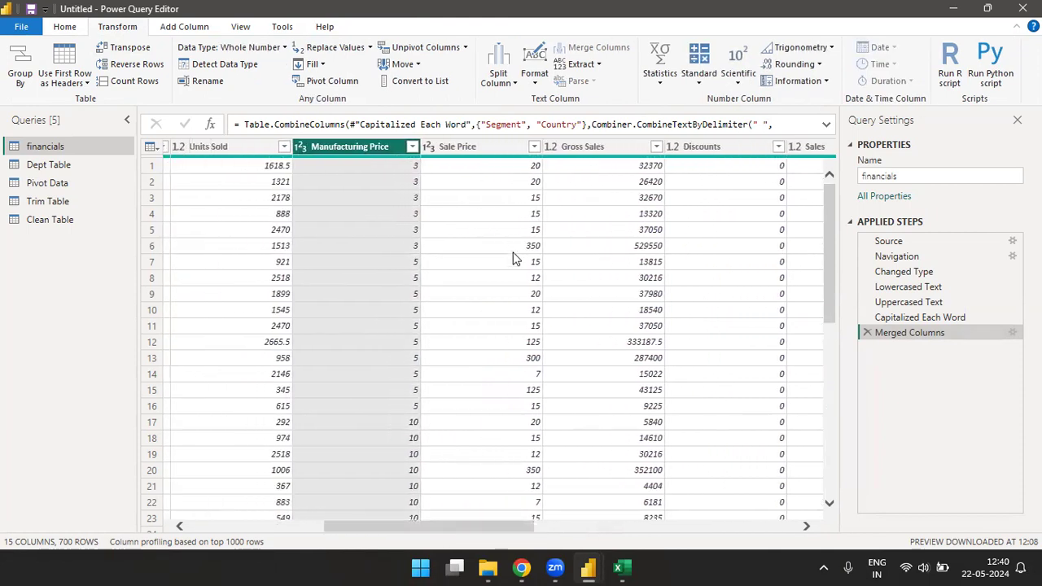
pyautogui.click(663, 82)
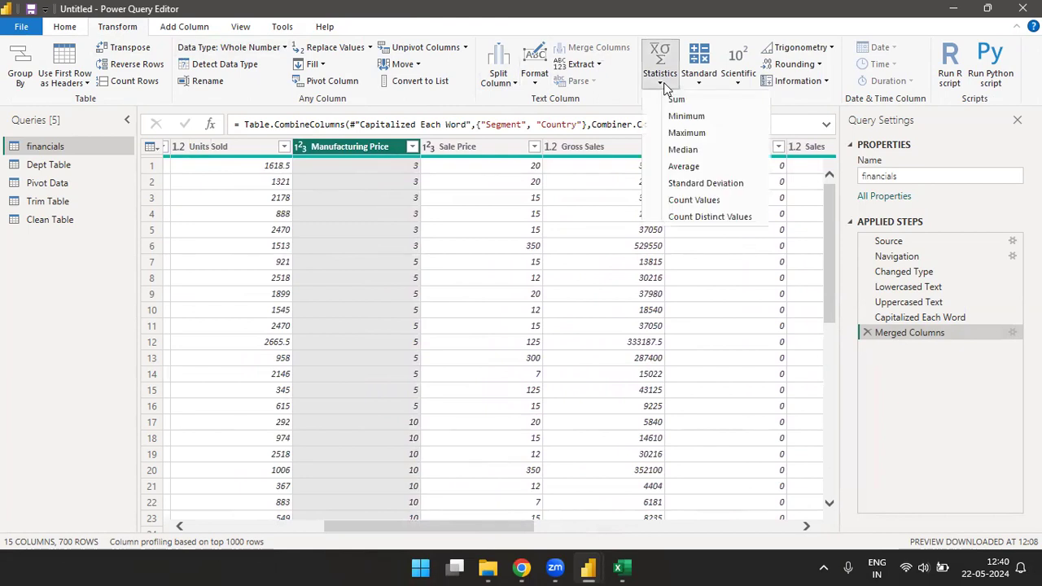
pyautogui.click(692, 188)
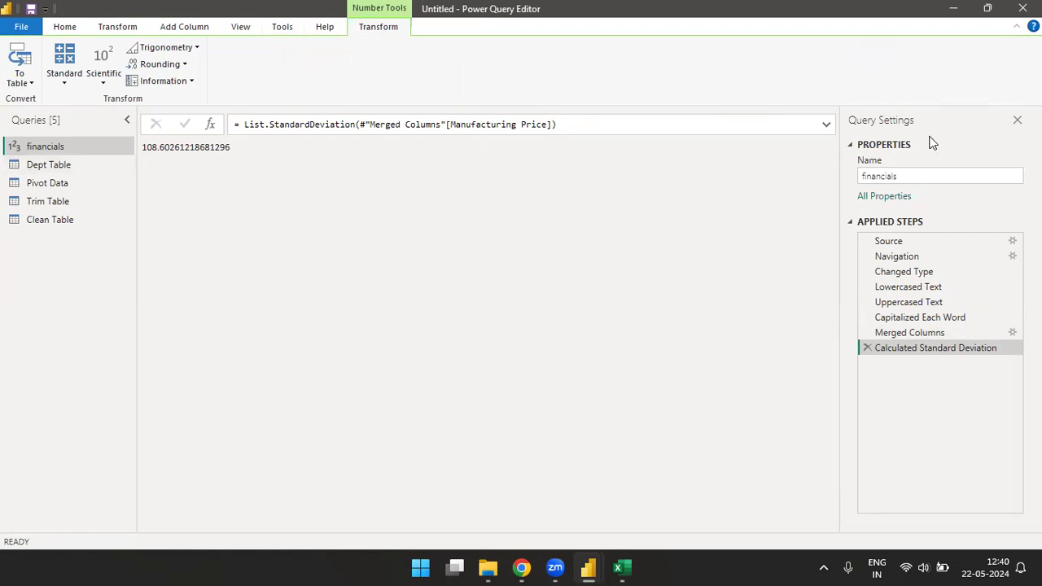
pyautogui.click(866, 347)
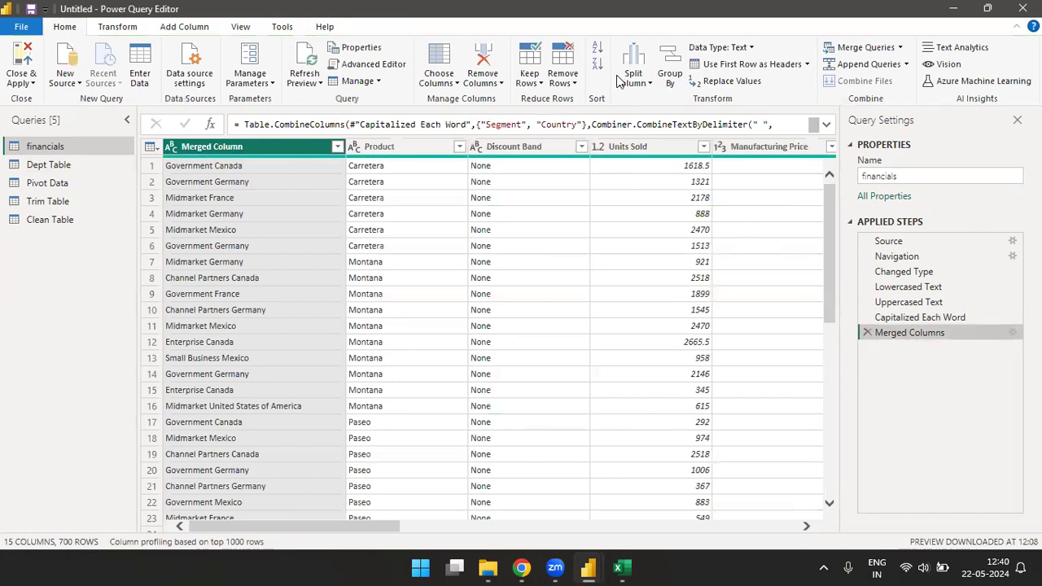
# Step: Calculate the median of the Manufacturing Price column and delete that calculation step
pyautogui.click(123, 27)
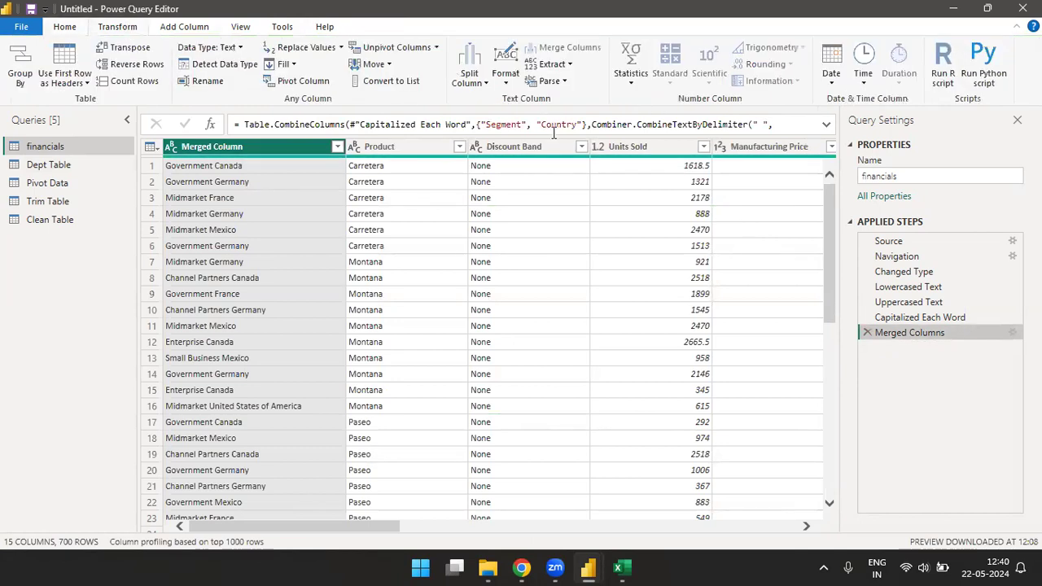
pyautogui.click(633, 74)
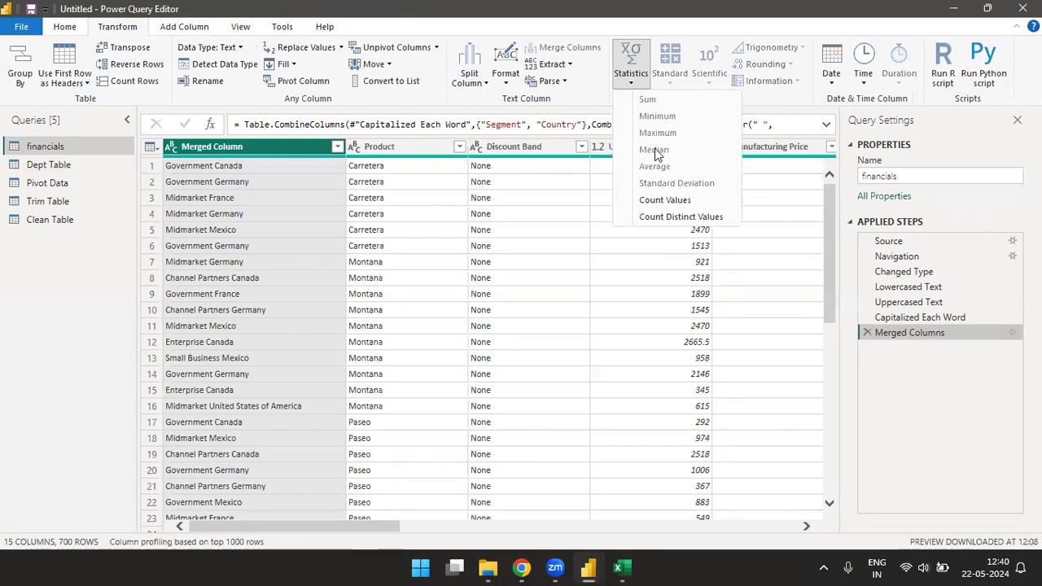
pyautogui.click(370, 521)
pyautogui.moveTo(368, 522); pyautogui.dragTo(571, 521)
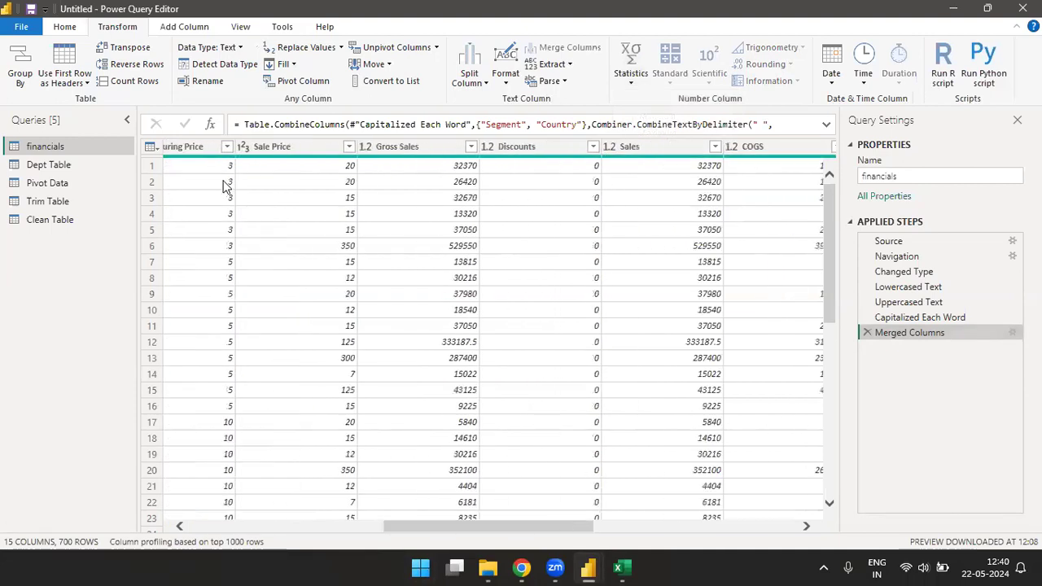
pyautogui.click(210, 145)
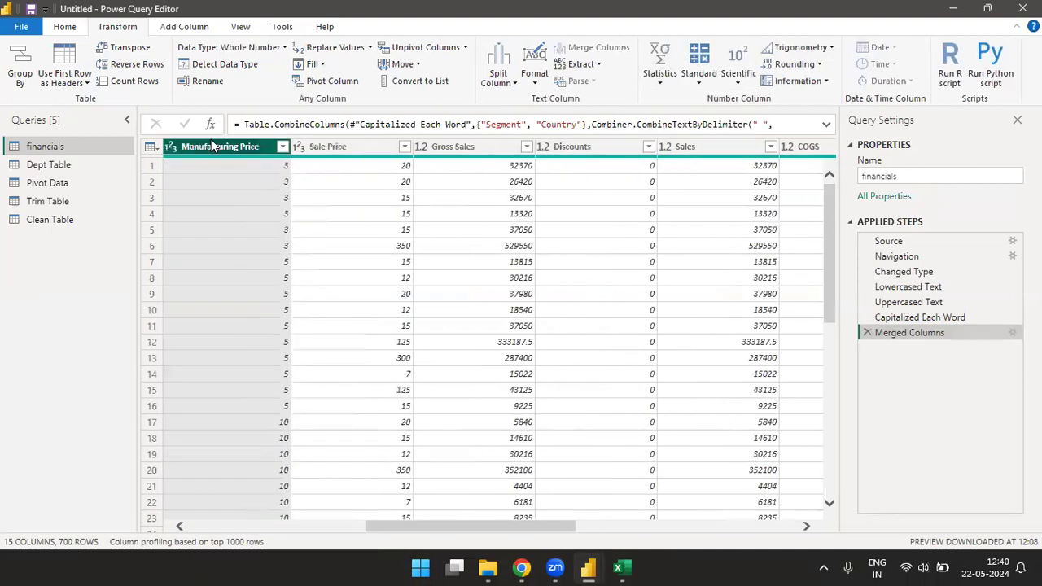
pyautogui.click(669, 81)
pyautogui.click(680, 150)
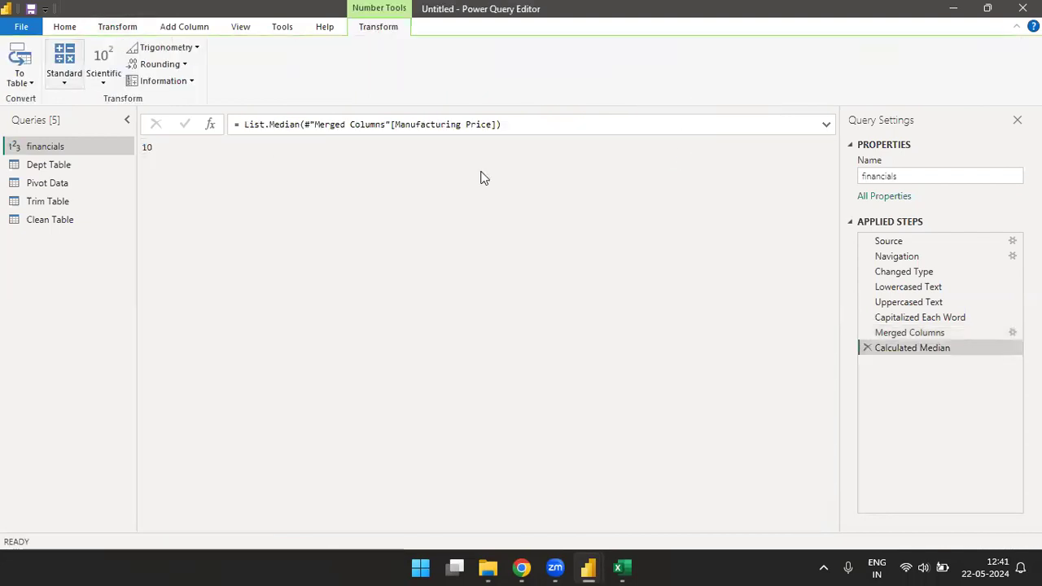
pyautogui.click(867, 349)
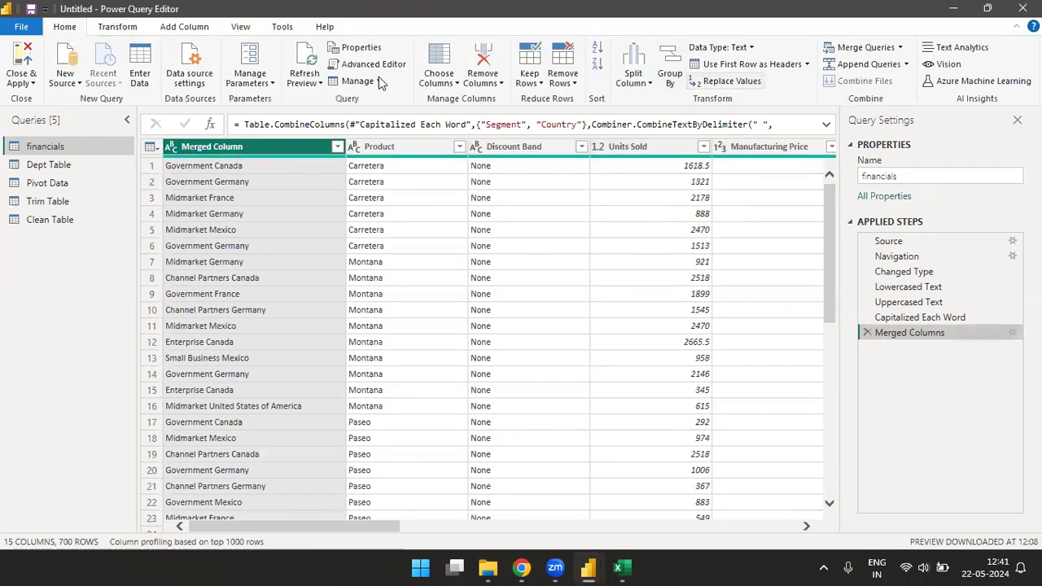
# Step: Count the values in Merged Column and delete that count step
pyautogui.click(118, 29)
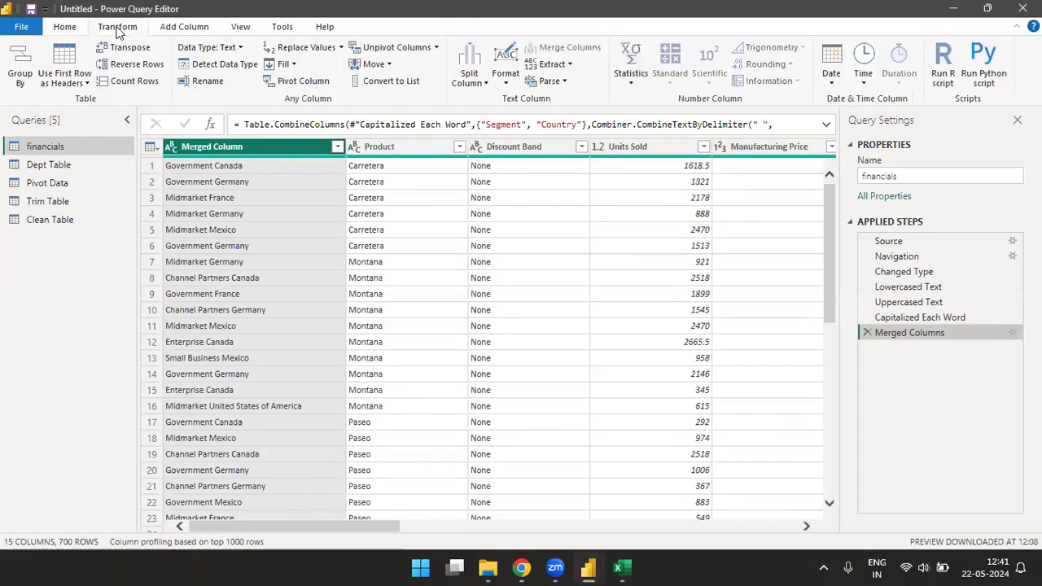
pyautogui.click(635, 80)
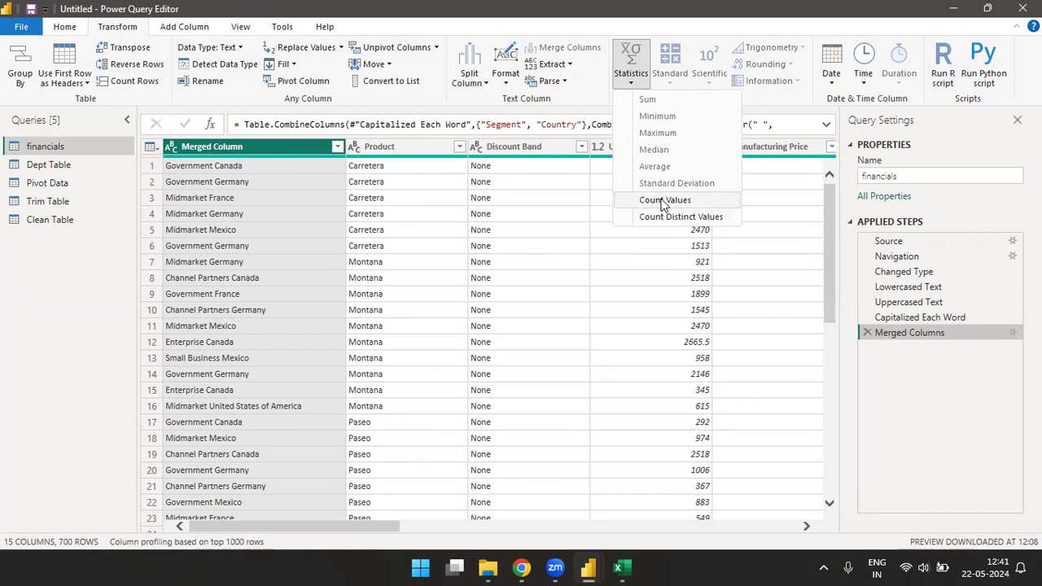
pyautogui.click(662, 203)
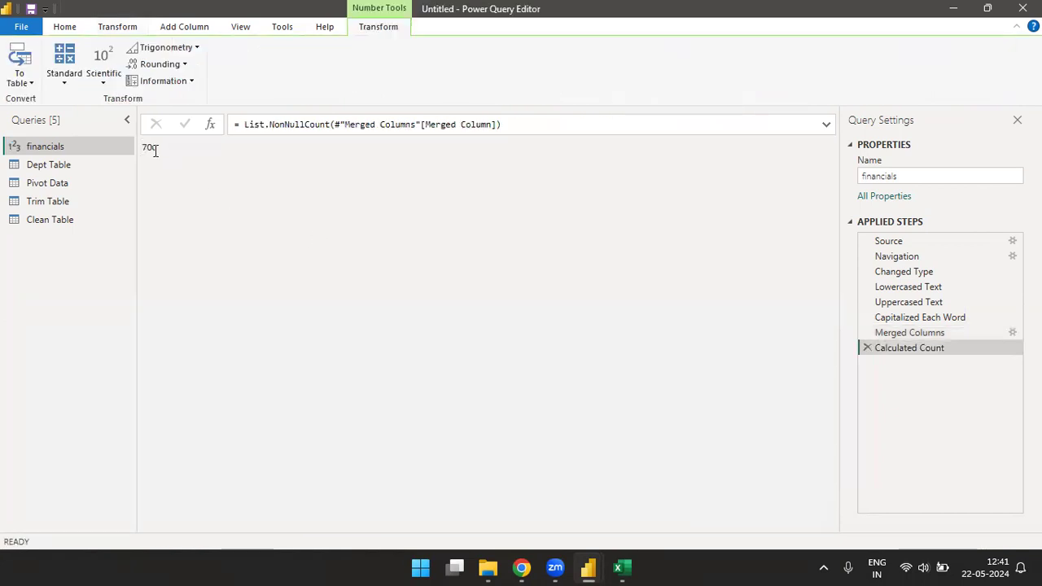
pyautogui.click(866, 349)
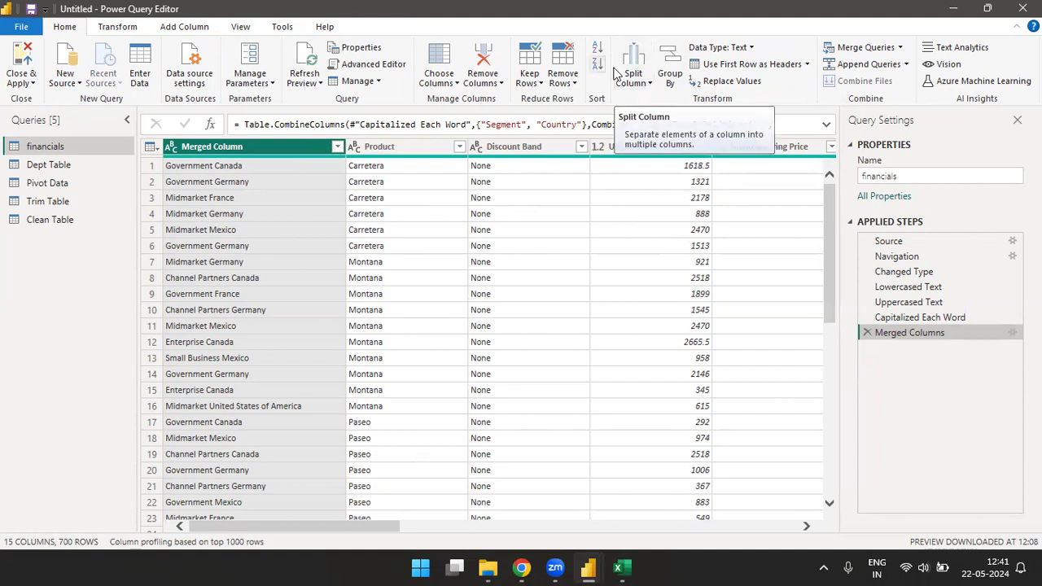
# Step: Count the distinct values in Merged Column and delete that distinct count step
pyautogui.click(119, 27)
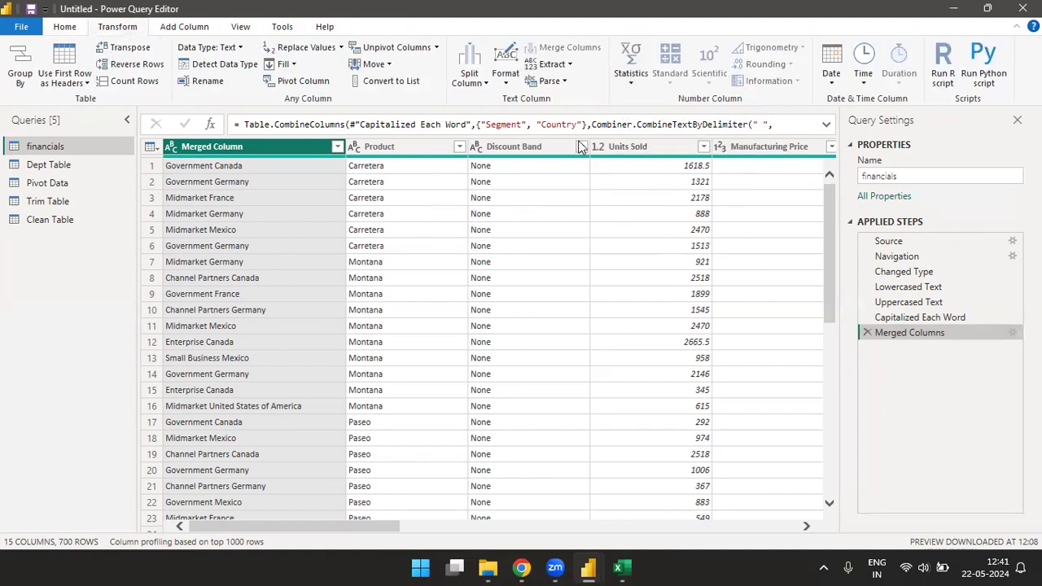
pyautogui.click(635, 75)
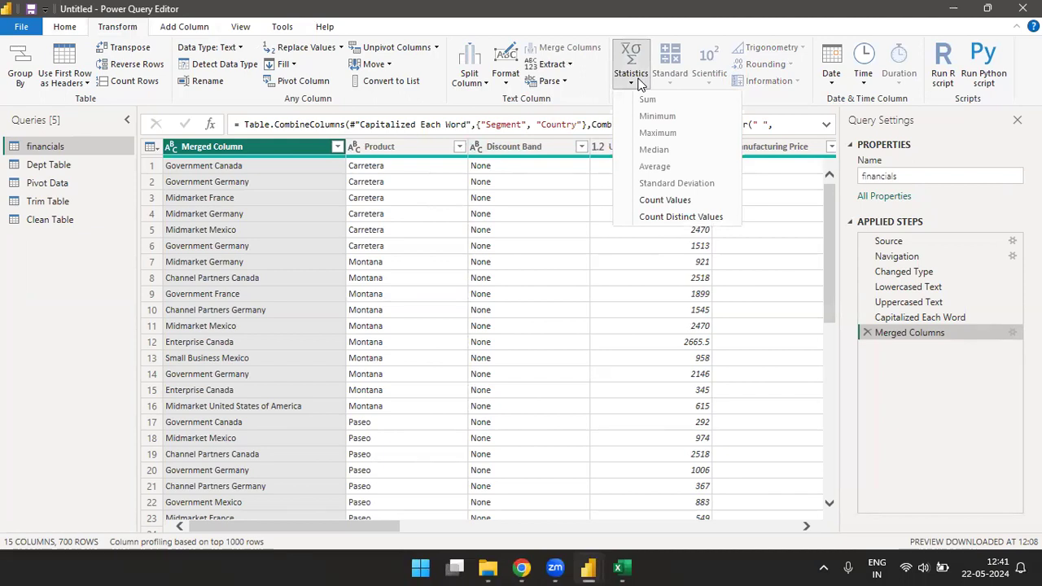
pyautogui.click(671, 218)
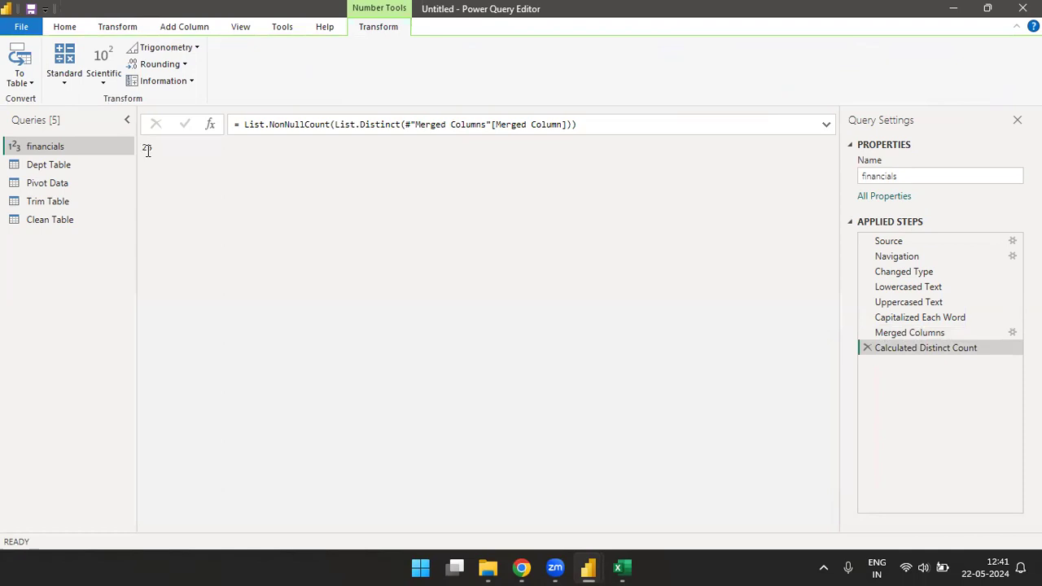
pyautogui.click(868, 348)
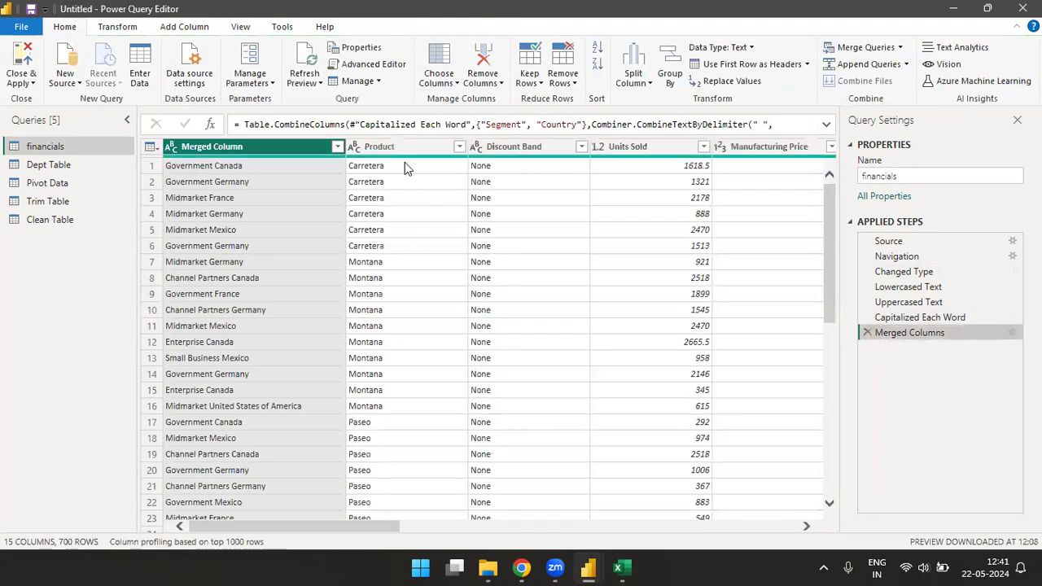
# Step: Apply a filter to the Product column with all values selected
pyautogui.click(460, 147)
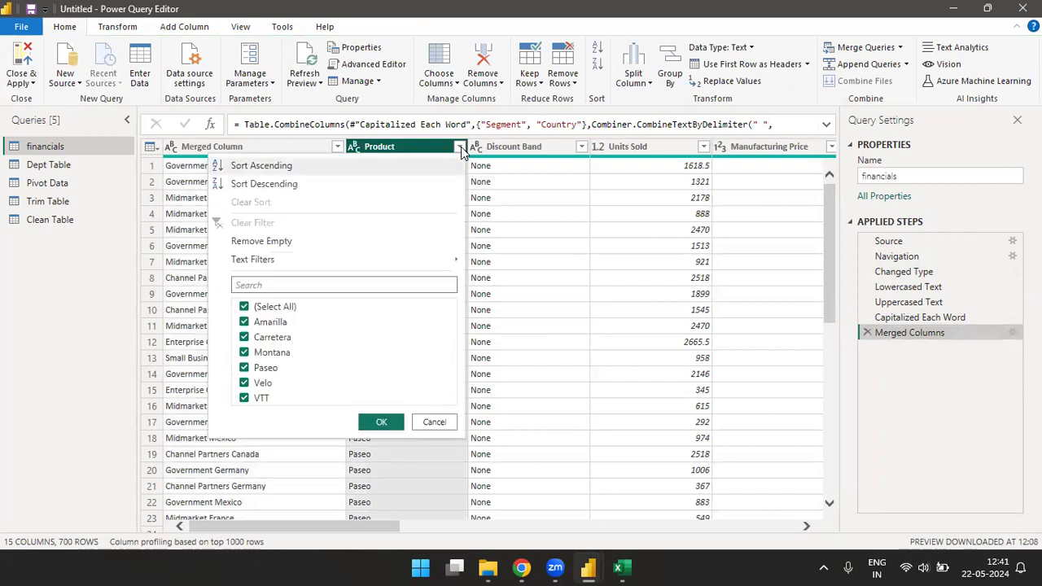
pyautogui.click(381, 421)
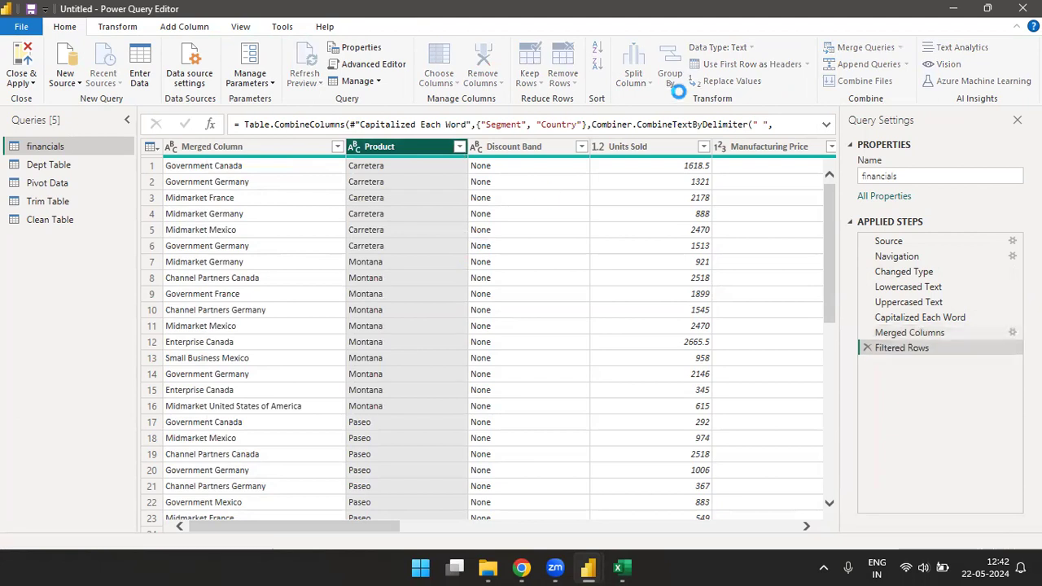
# Step: Count the distinct values in the Product column and delete that distinct count step
pyautogui.click(116, 27)
pyautogui.click(631, 77)
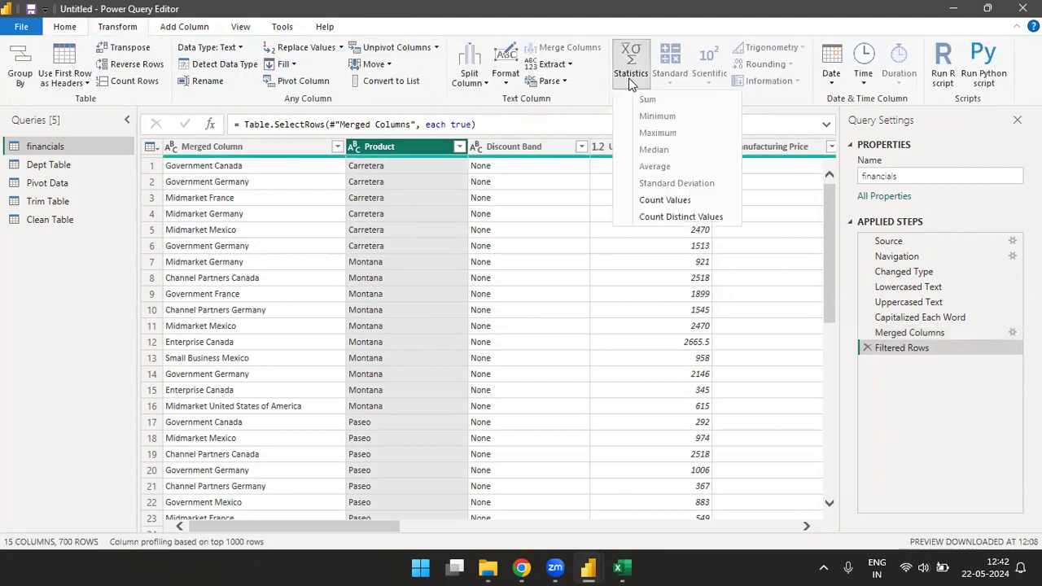
pyautogui.click(669, 224)
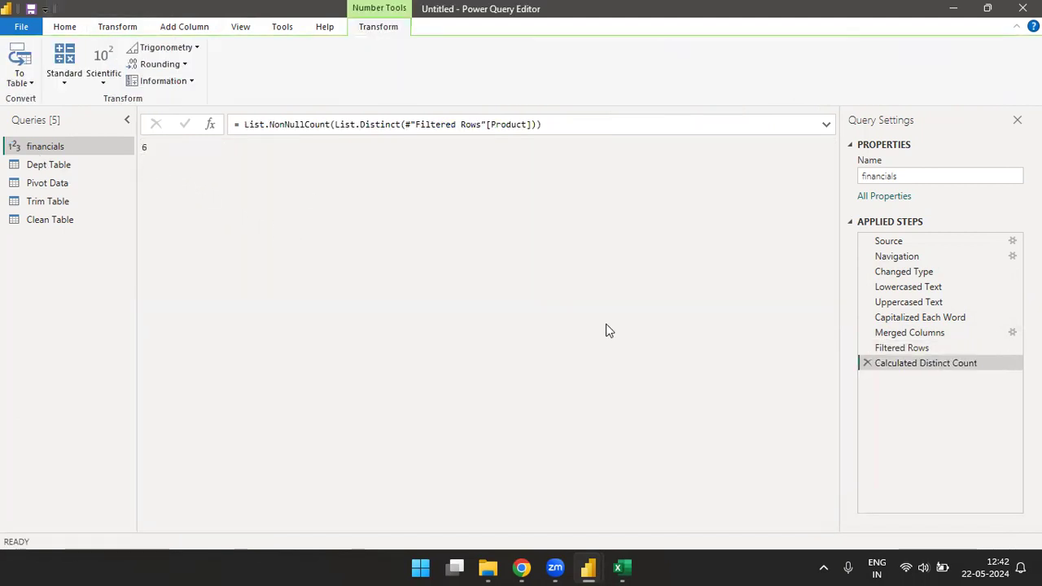
pyautogui.click(868, 364)
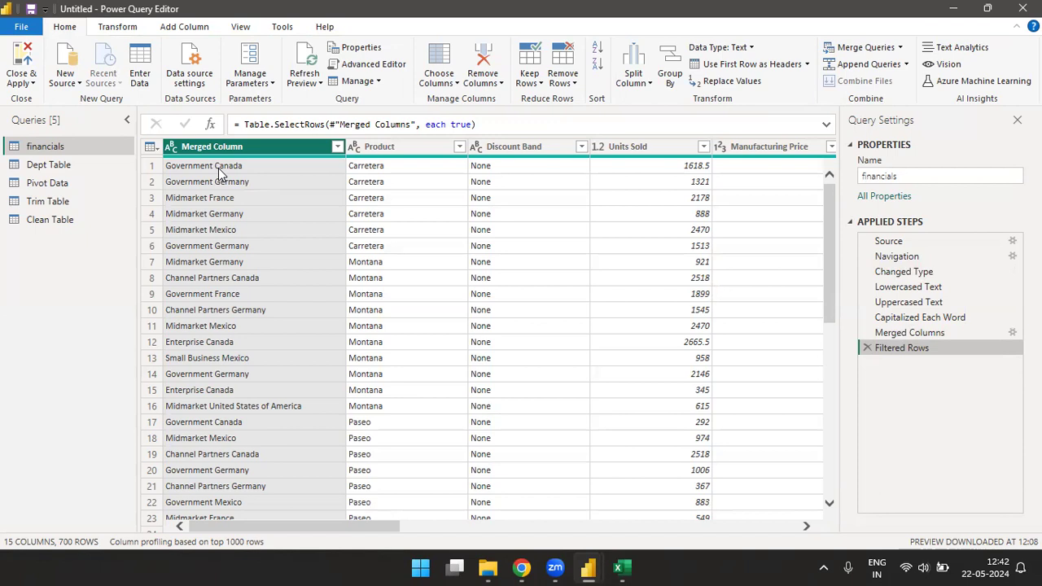
# Step: Switch to the Book1 workbook in Excel, clear the copy selection, and enter the headers Segment in F15 and Country in G15
pyautogui.click(620, 567)
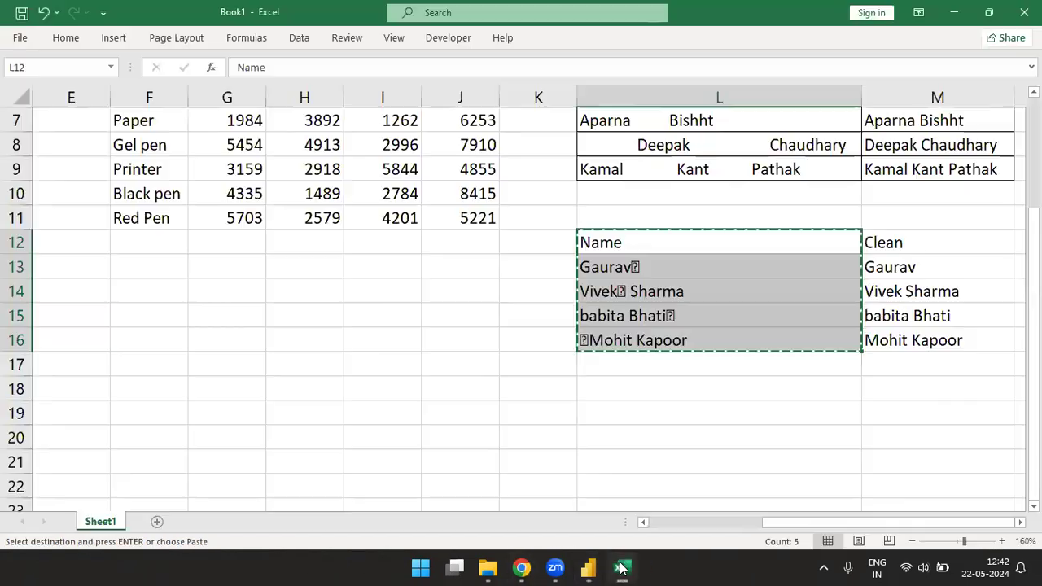
pyautogui.click(383, 341)
pyautogui.press('Escape')
pyautogui.click(180, 363)
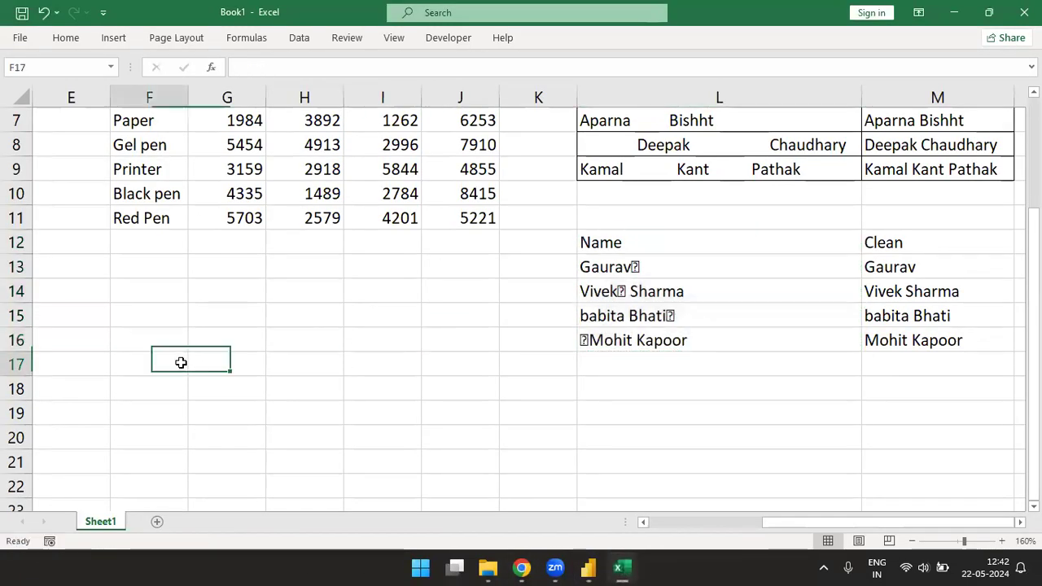
pyautogui.press('Up')
pyautogui.press('Up')
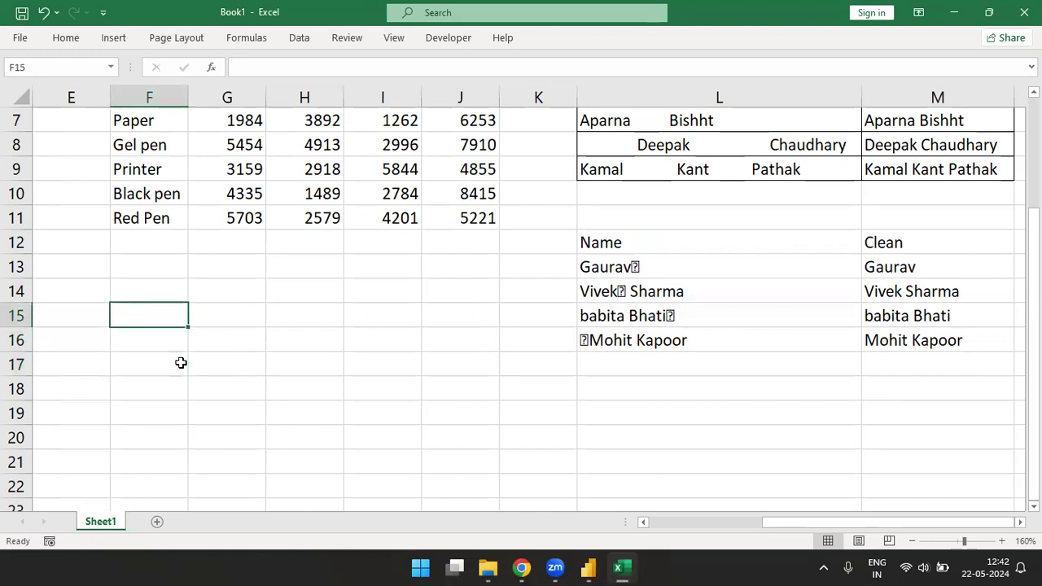
pyautogui.write('Segment')
pyautogui.press('Tab')
pyautogui.write('Count')
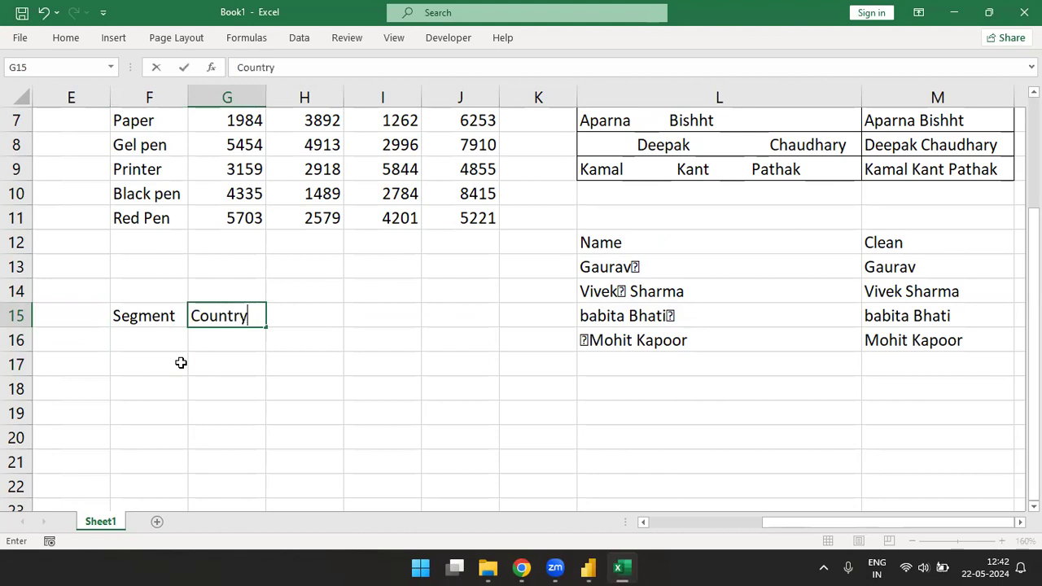
pyautogui.press('Return')
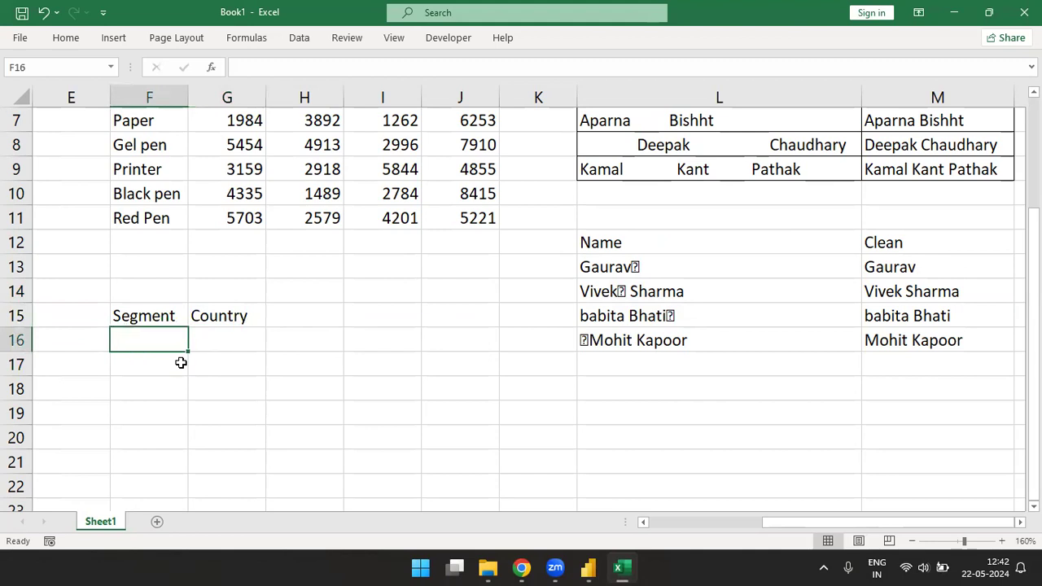
# Step: Enter AAA, BBB, CCC, DDD, EEE and FFF in cells F16 to F21 under Segment
pyautogui.write('11')
pyautogui.press('BackSpace')
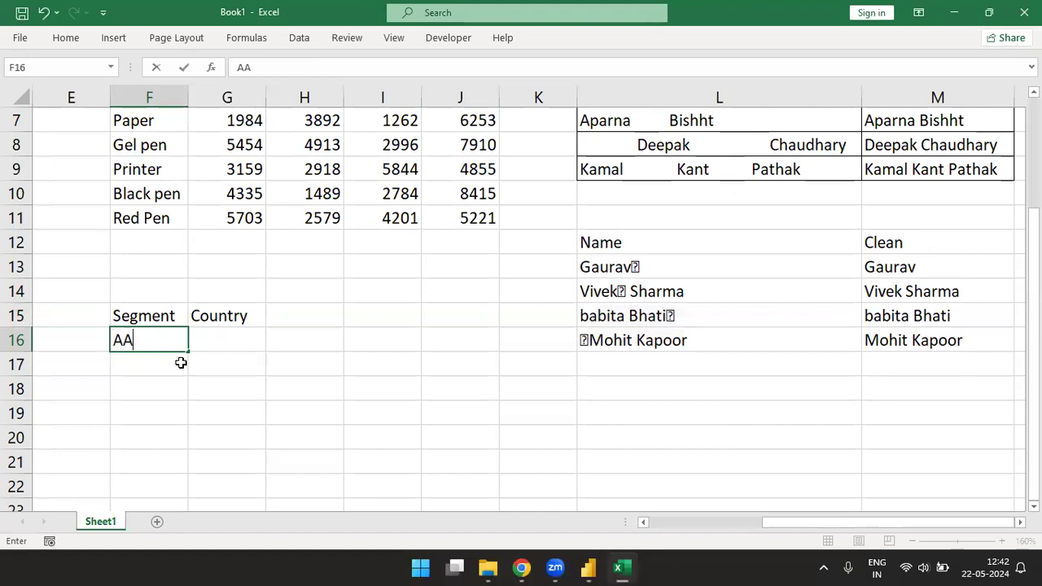
pyautogui.press('Return')
pyautogui.write('BBB')
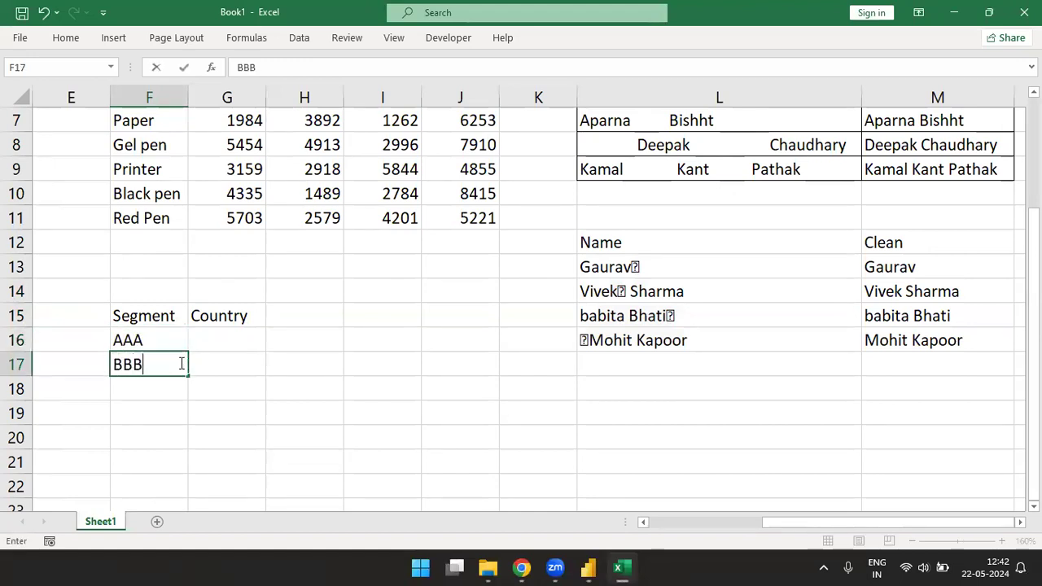
pyautogui.press('Return')
pyautogui.write('CCC')
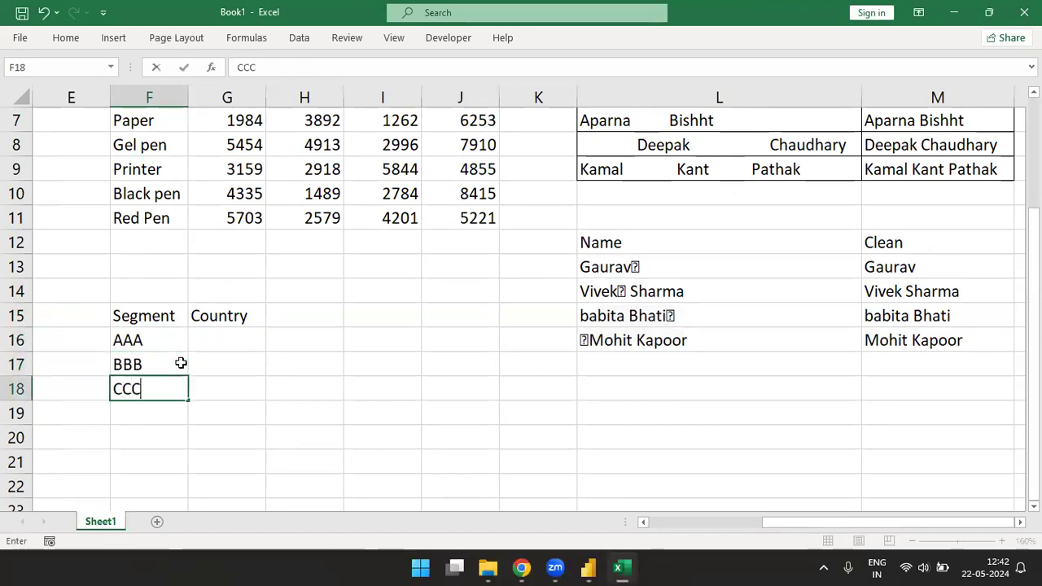
pyautogui.press('Return')
pyautogui.write('DDD')
pyautogui.press('Return')
pyautogui.write('EEE')
pyautogui.press('Return')
pyautogui.write('FFF')
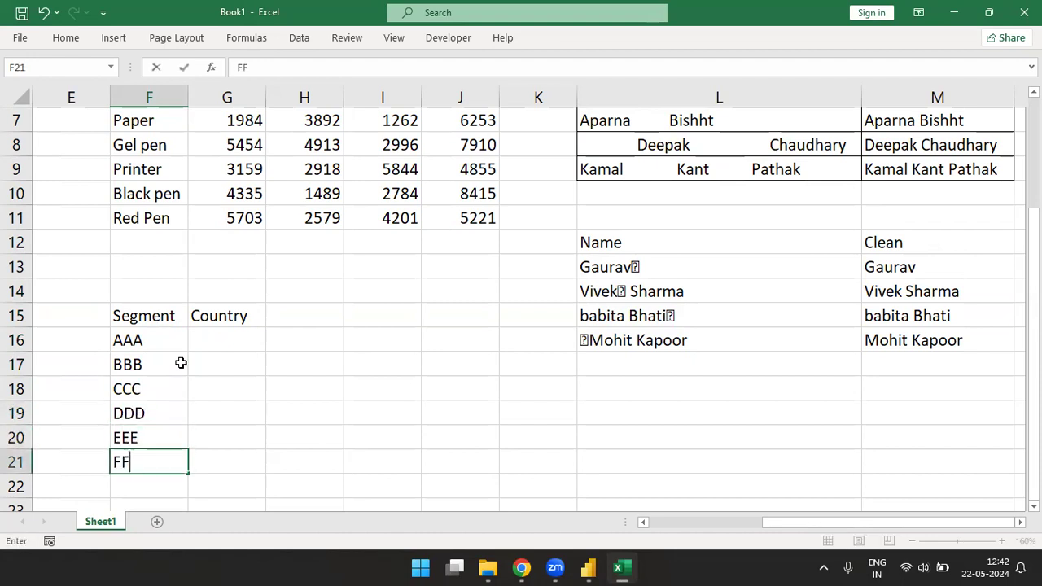
pyautogui.press('Tab')
# Step: Enter 111, 222, 333, 444, 555 and 666 in cells G16 to G21 under Country
pyautogui.press('Up')
pyautogui.press('Up')
pyautogui.press('Up')
pyautogui.press('Up')
pyautogui.press('Up')
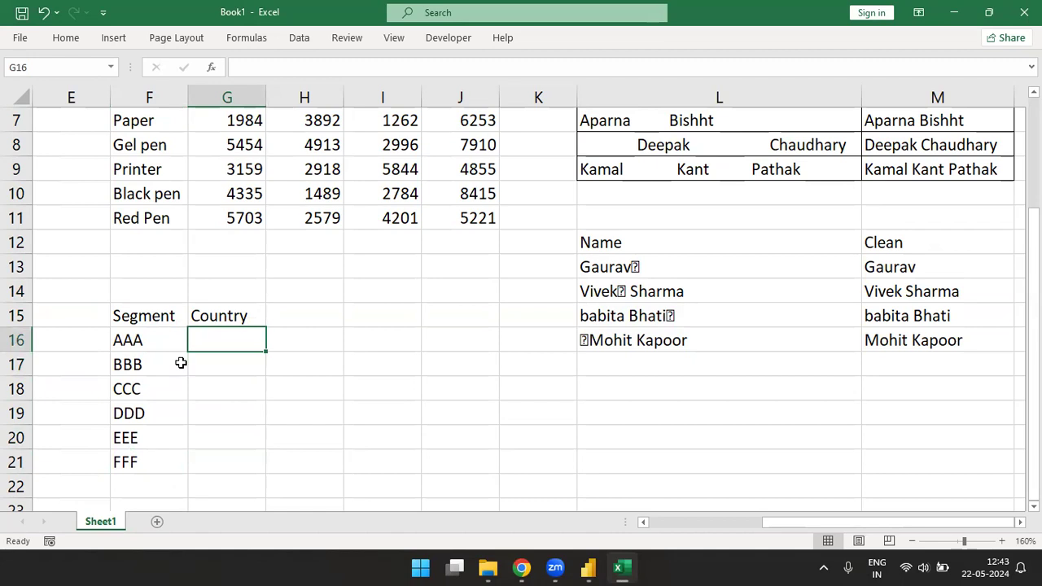
pyautogui.write('111')
pyautogui.press('Return')
pyautogui.write('222')
pyautogui.press('Return')
pyautogui.write('333')
pyautogui.press('Return')
pyautogui.write('444')
pyautogui.press('Return')
pyautogui.write('555')
pyautogui.press('Return')
pyautogui.write('666')
pyautogui.press('Return')
# Step: Enter the heading Merged in cell F23 below the Segment/Country table
pyautogui.press('Up')
pyautogui.press('Up')
pyautogui.press('Up')
pyautogui.press('Down')
pyautogui.press('Down')
pyautogui.press('Down')
pyautogui.press('Down')
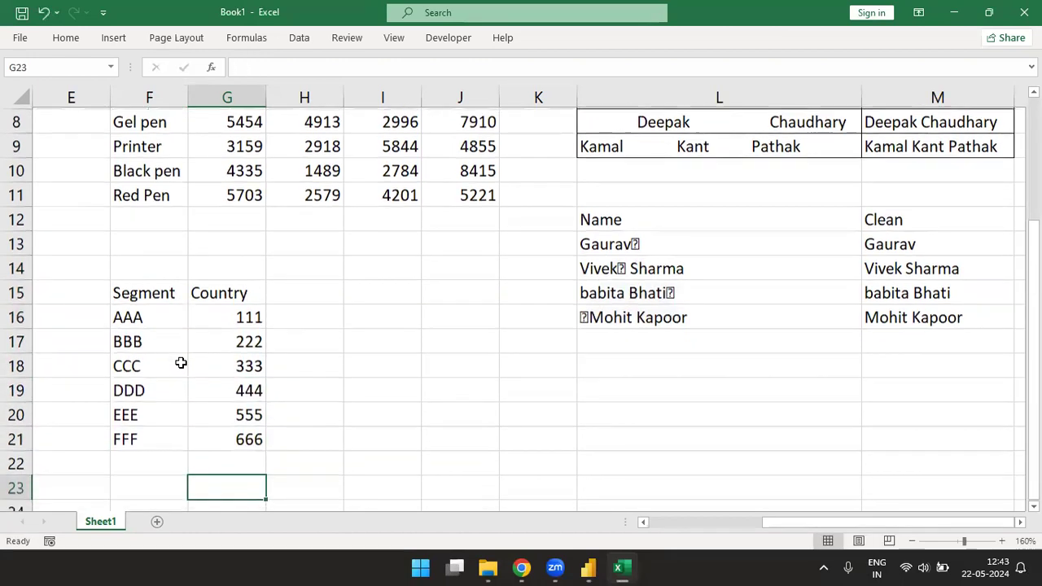
pyautogui.press('Down')
pyautogui.press('Down')
pyautogui.press('Down')
pyautogui.press('Up')
pyautogui.press('Up')
pyautogui.press('Up')
pyautogui.press('Left')
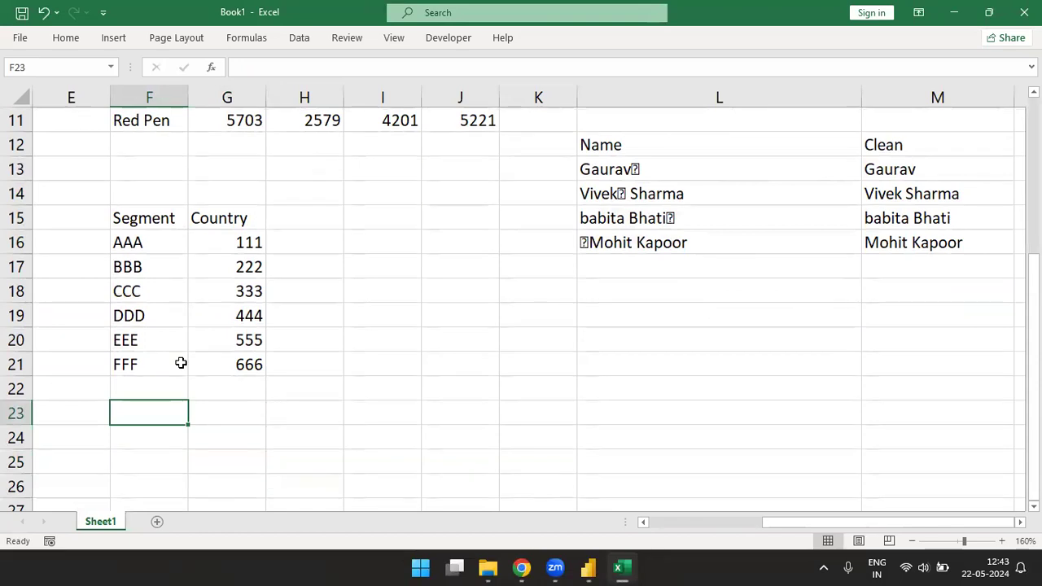
pyautogui.write('Merged')
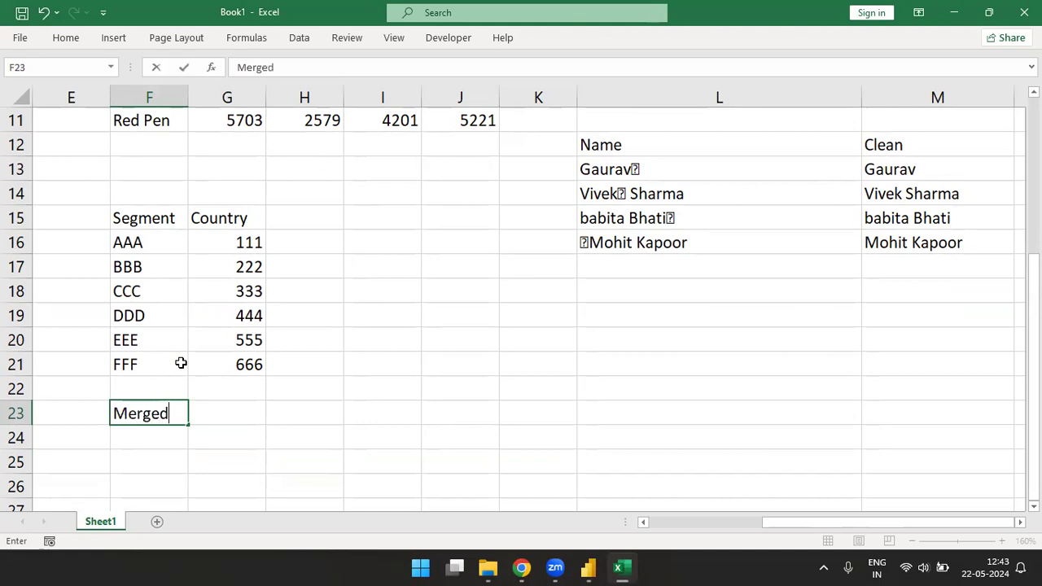
pyautogui.write('d')
pyautogui.press('Return')
pyautogui.press('Up')
pyautogui.press('F2')
pyautogui.press('BackSpace')
pyautogui.press('Return')
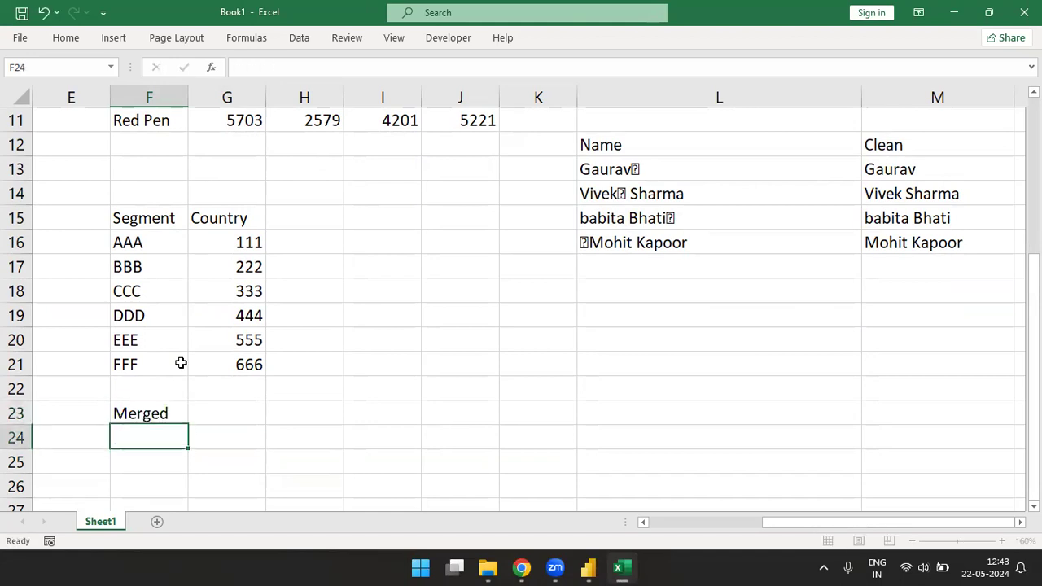
# Step: Copy the segment AAA from F16 into cells F24 to F29 under Merged
pyautogui.press('Up')
pyautogui.press('Up')
pyautogui.press('Up')
pyautogui.press('Up')
pyautogui.press('Up')
pyautogui.press('Up')
pyautogui.press('Up')
pyautogui.press('Up')
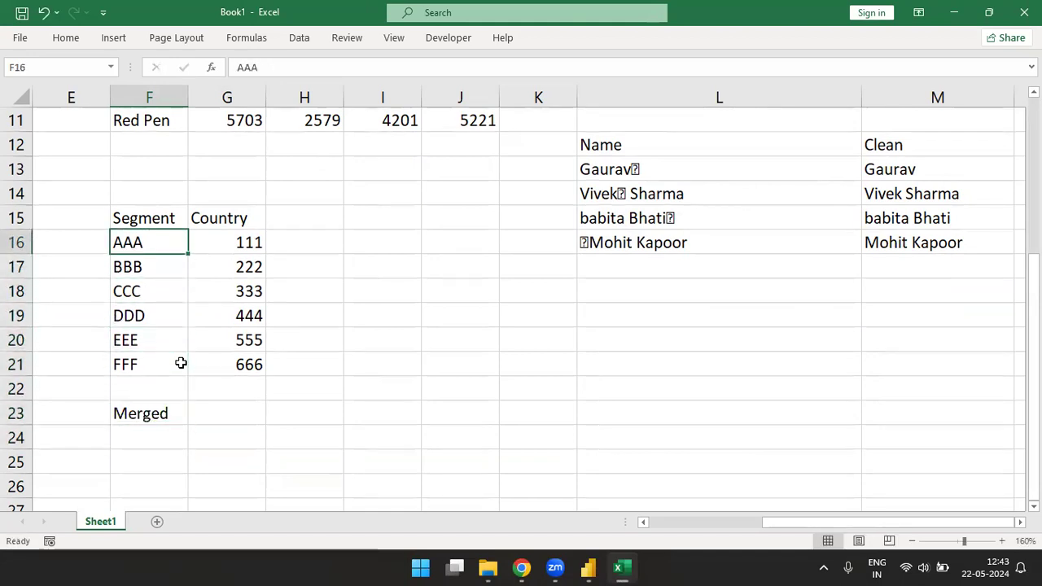
pyautogui.hotkey('ctrl', 'c')
pyautogui.press('Down')
pyautogui.press('Down')
pyautogui.press('Down')
pyautogui.press('Down')
pyautogui.press('Down')
pyautogui.press('Down')
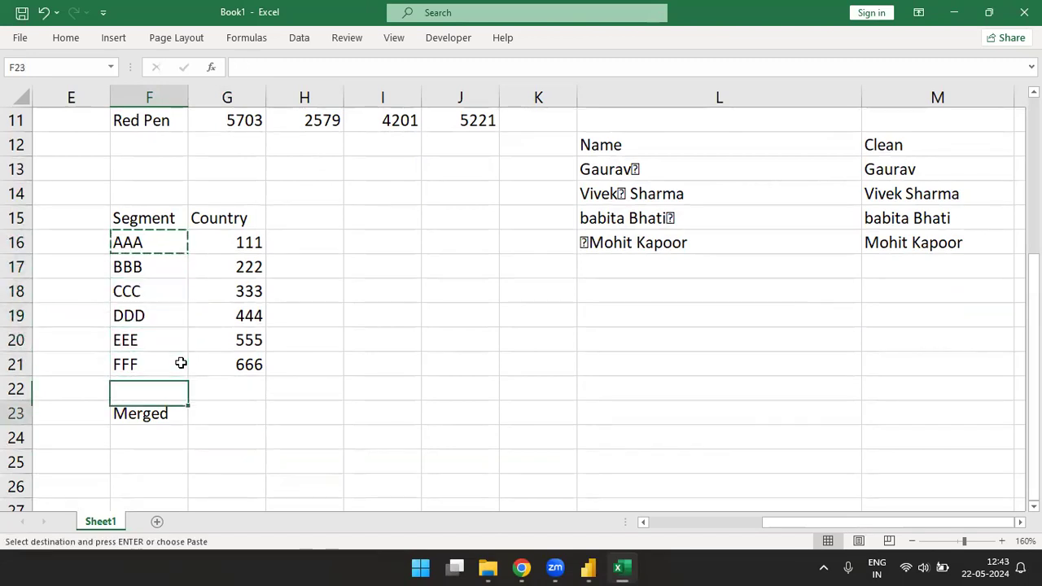
pyautogui.press('Down')
pyautogui.press('Down')
pyautogui.hotkey('ctrl', 'v')
pyautogui.hotkey('shift', 'Down')
pyautogui.hotkey('shift', 'Down')
pyautogui.hotkey('shift', 'Down')
pyautogui.hotkey('shift', 'Down')
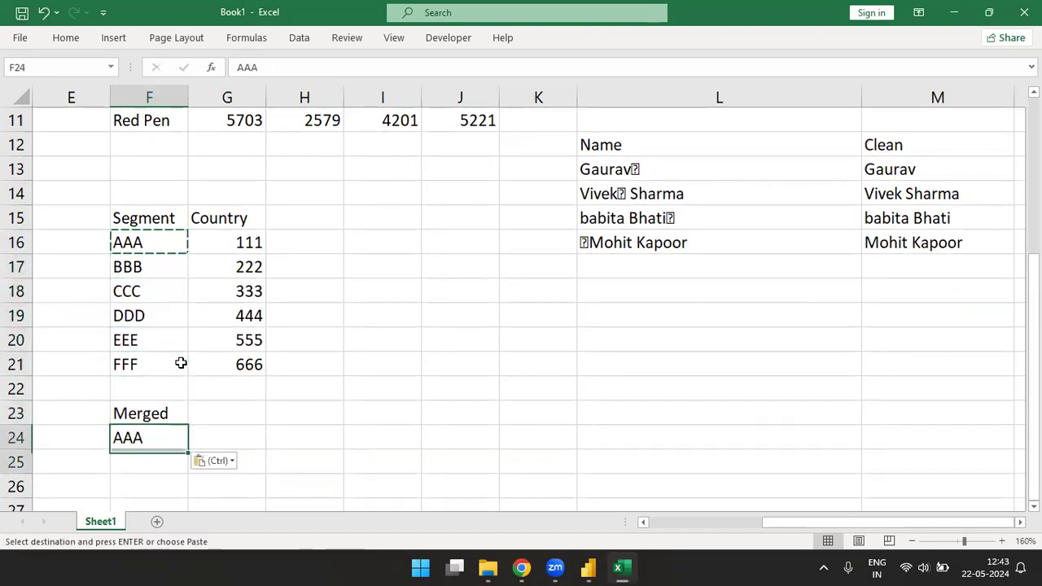
pyautogui.hotkey('shift', 'Down')
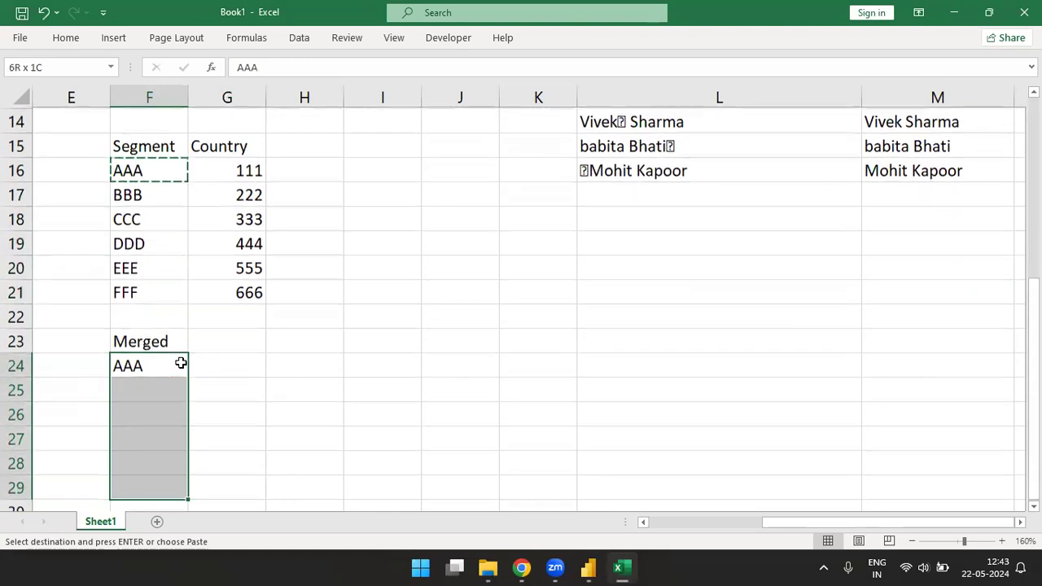
pyautogui.press('Return')
# Step: Copy the country values from G16:G21 into G24:G29 beside the AAA rows
pyautogui.press('Up')
pyautogui.press('Right')
pyautogui.press('Up')
pyautogui.press('Up')
pyautogui.hotkey('ctrl', 'Up')
pyautogui.press('Down')
pyautogui.hotkey('ctrl', 'shift', 'Down')
pyautogui.hotkey('ctrl', 'c')
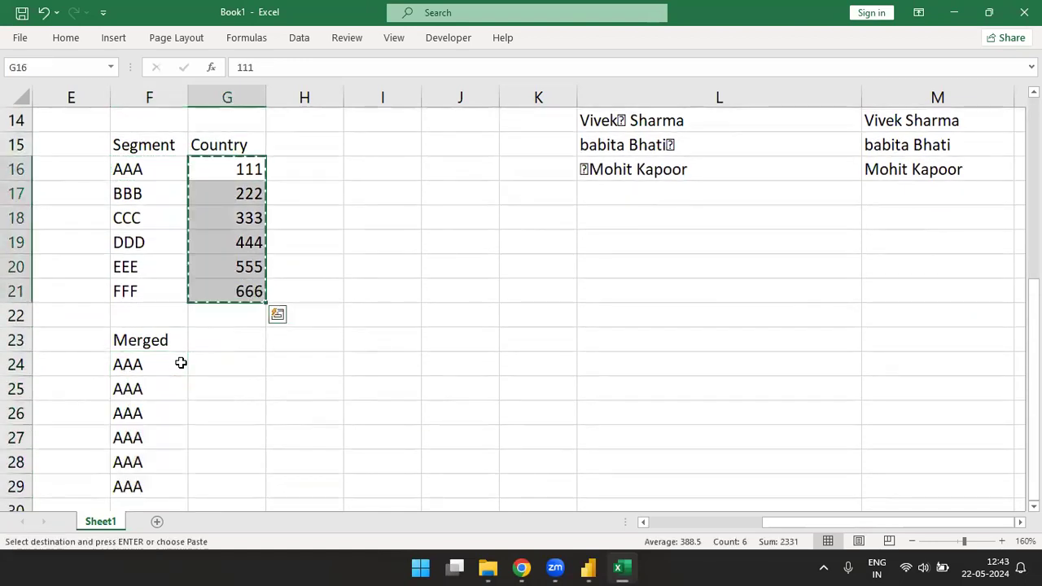
pyautogui.press('Down')
pyautogui.press('Down')
pyautogui.press('Down')
pyautogui.press('Down')
pyautogui.press('Down')
pyautogui.press('Down')
# Step: Enter BBB in cell F30 directly below the AAA rows
pyautogui.press('Down')
pyautogui.press('Down')
pyautogui.hotkey('ctrl', 'v')
pyautogui.press('Down')
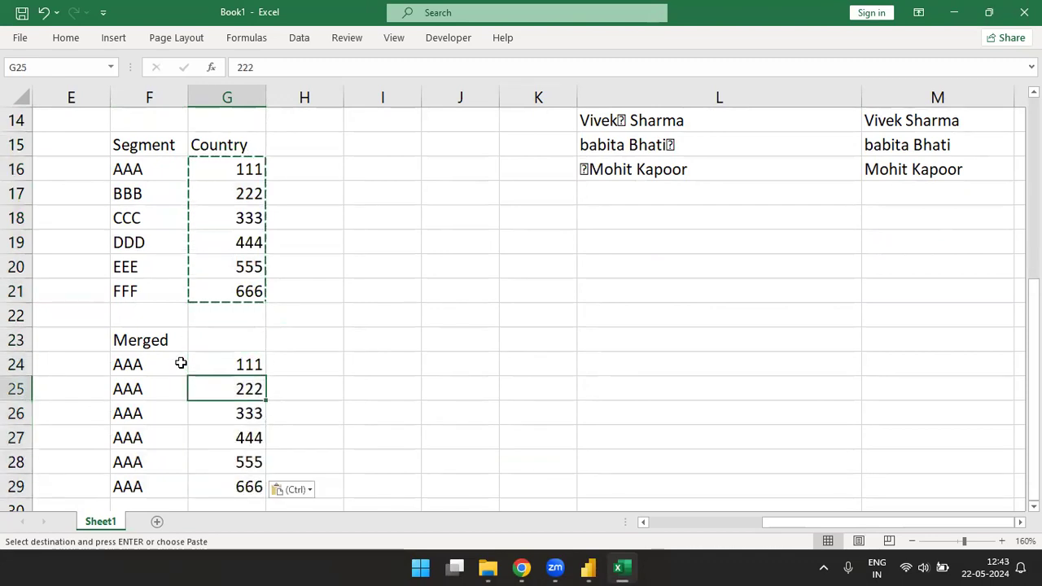
pyautogui.press('Down')
pyautogui.press('Down')
pyautogui.press('Down')
pyautogui.press('Down')
pyautogui.press('Down')
pyautogui.press('Down')
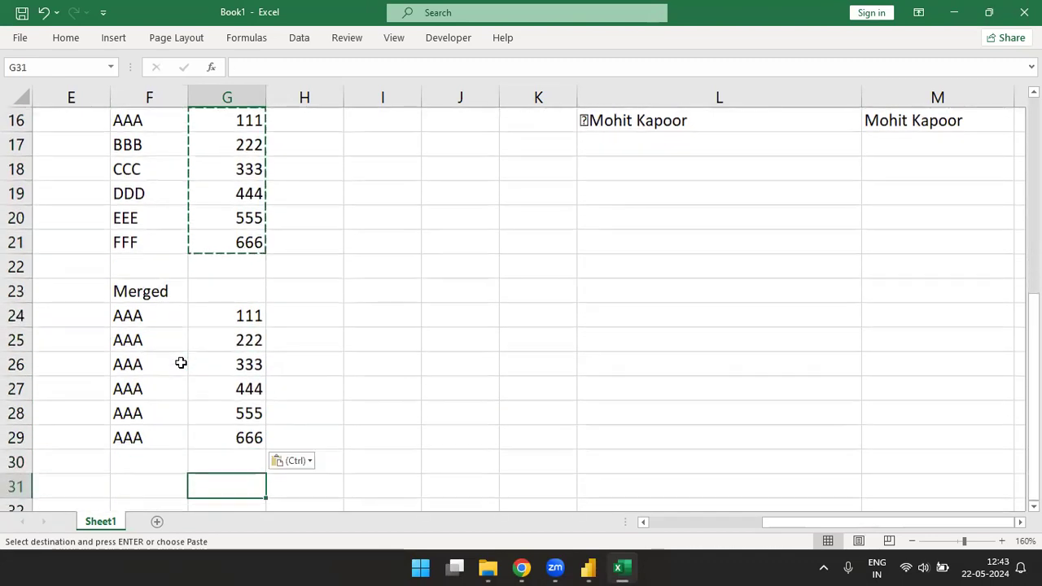
pyautogui.click(140, 460)
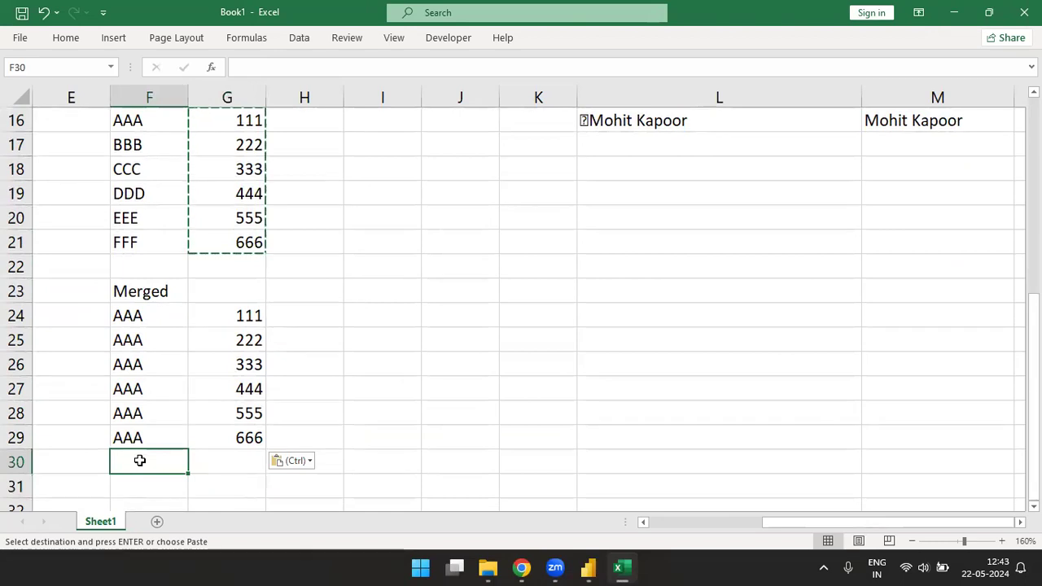
pyautogui.write('BBB')
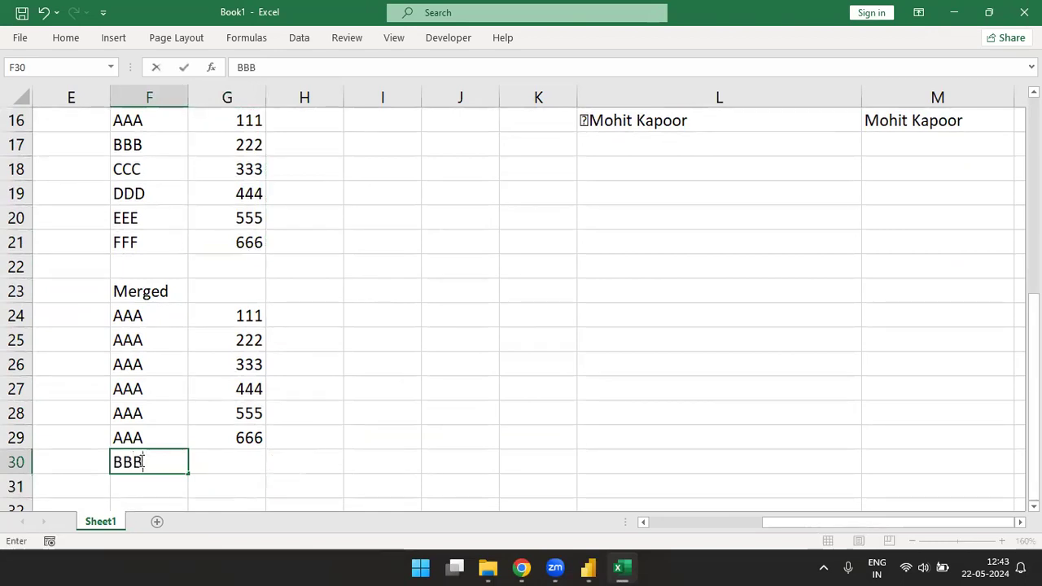
pyautogui.press('Return')
# Step: Copy the country values from G24:G29 into the six cells starting at G30
pyautogui.press('Right')
pyautogui.press('Up')
pyautogui.press('Up')
pyautogui.hotkey('ctrl', 'Up')
pyautogui.hotkey('ctrl', 'shift', 'Down')
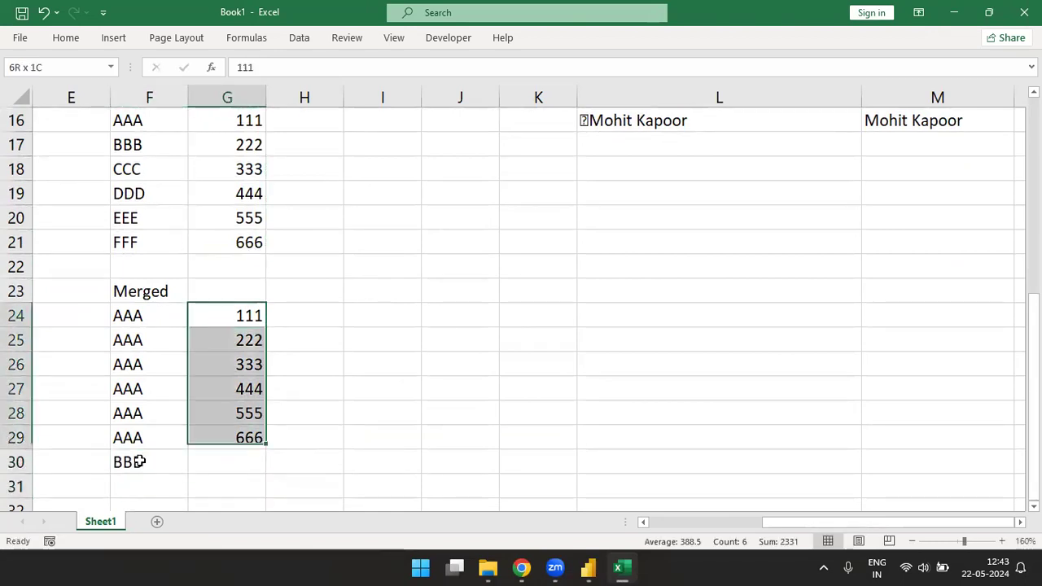
pyautogui.hotkey('ctrl', 'c')
pyautogui.hotkey('ctrl', 'Down')
pyautogui.press('Down')
pyautogui.hotkey('ctrl', 'v')
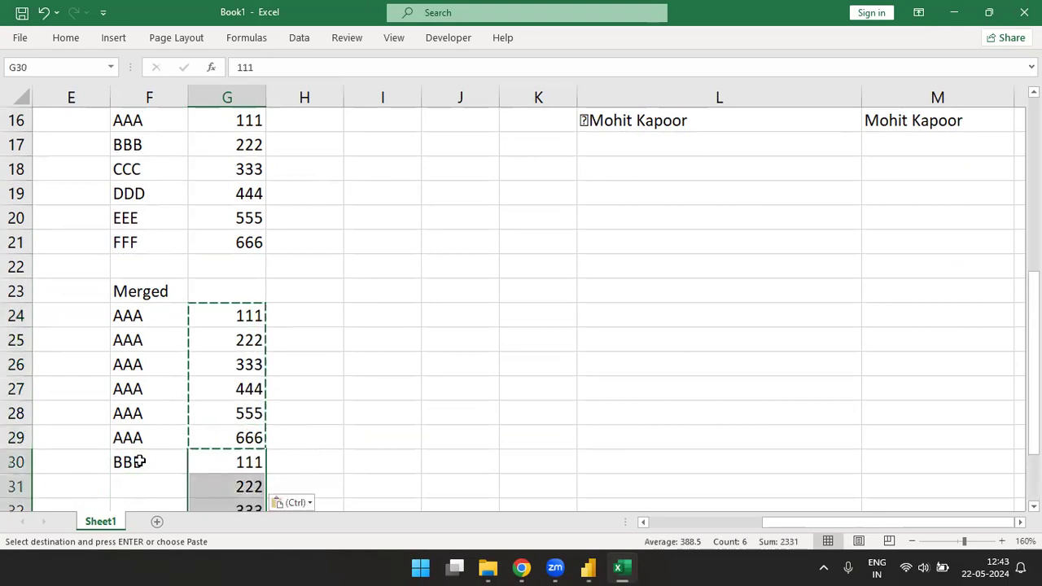
# Step: Fill BBB down from F30 through F35 beside the second set of country values
pyautogui.press('Left')
pyautogui.hotkey('shift', 'Down')
pyautogui.hotkey('shift', 'Down')
pyautogui.hotkey('shift', 'Down')
pyautogui.hotkey('shift', 'Down')
pyautogui.hotkey('shift', 'Down')
pyautogui.hotkey('shift', 'Down')
pyautogui.hotkey('shift', 'Up')
pyautogui.hotkey('shift', 'Up')
pyautogui.hotkey('shift', 'Down')
pyautogui.hotkey('ctrl', 'c')
pyautogui.press('Right')
pyautogui.press('Left')
pyautogui.hotkey('shift', 'Down')
pyautogui.hotkey('shift', 'Down')
pyautogui.hotkey('shift', 'Down')
pyautogui.hotkey('shift', 'Down')
pyautogui.hotkey('shift', 'Down')
pyautogui.hotkey('ctrl', 'd')
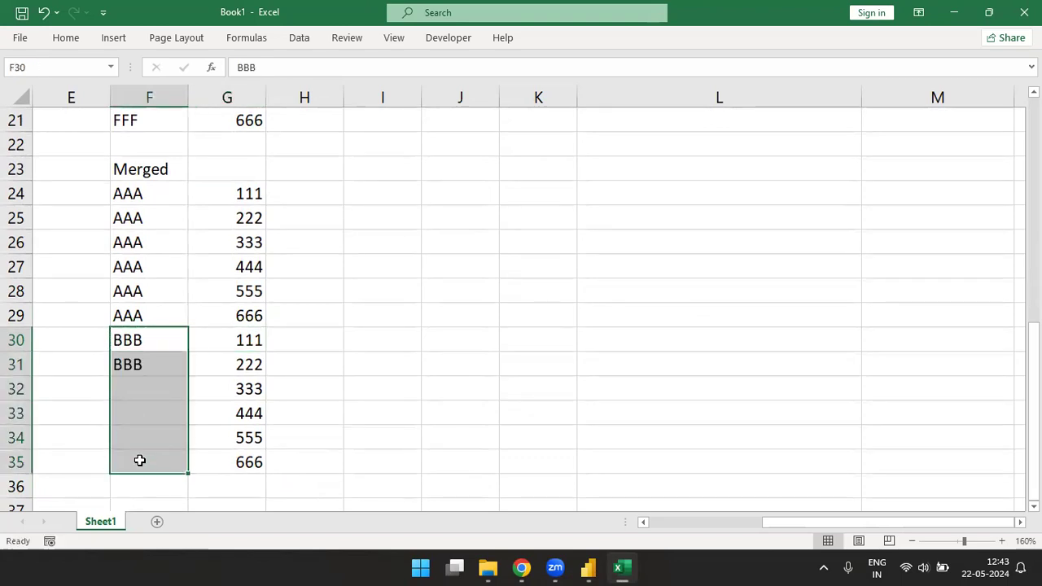
# Step: Enter CCC in F36 and fill it down through F41
pyautogui.press('Right')
pyautogui.press('Left')
pyautogui.hotkey('ctrl', 'Down')
pyautogui.hotkey('ctrl', 'Down')
pyautogui.hotkey('ctrl', 'Up')
pyautogui.press('Down')
pyautogui.write('CCC')
pyautogui.press('Tab')
pyautogui.press('Left')
pyautogui.hotkey('shift', 'Down')
pyautogui.hotkey('shift', 'Down')
pyautogui.hotkey('shift', 'Down')
pyautogui.hotkey('shift', 'Down')
pyautogui.hotkey('shift', 'Down')
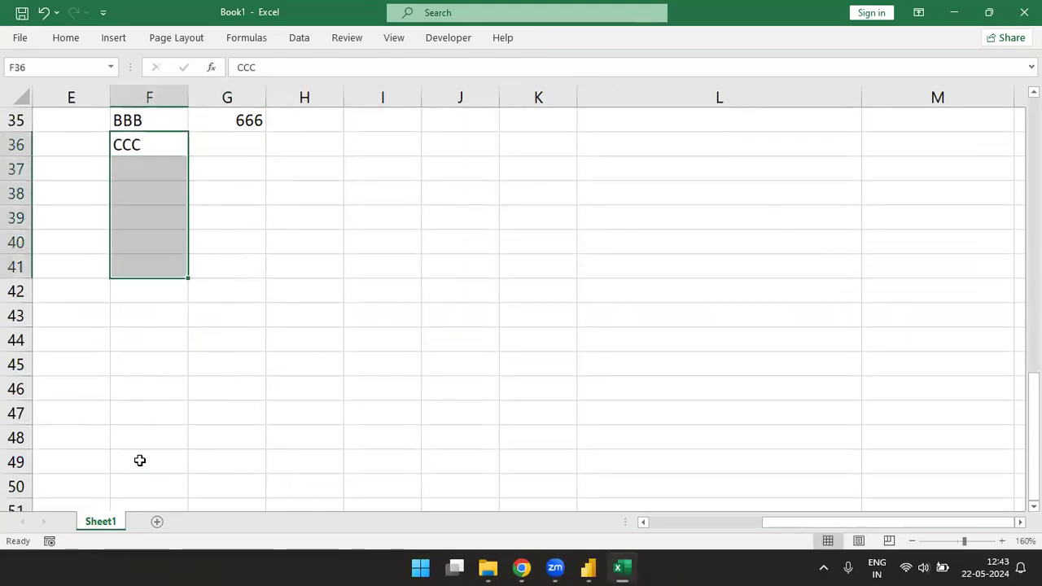
pyautogui.hotkey('ctrl', 'd')
# Step: Copy the country values from G30:G35 into G36:G41 beside the CCC rows
pyautogui.press('Right')
pyautogui.press('Up')
pyautogui.press('Up')
pyautogui.press('Down')
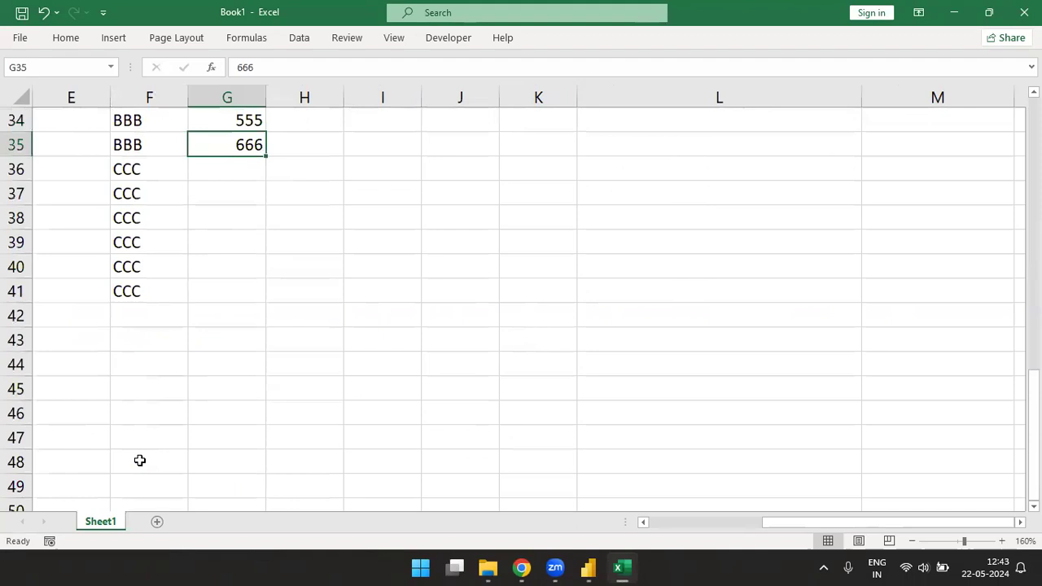
pyautogui.hotkey('shift', 'Up')
pyautogui.hotkey('shift', 'Up')
pyautogui.hotkey('shift', 'Up')
pyautogui.hotkey('shift', 'Up')
pyautogui.hotkey('shift', 'Up')
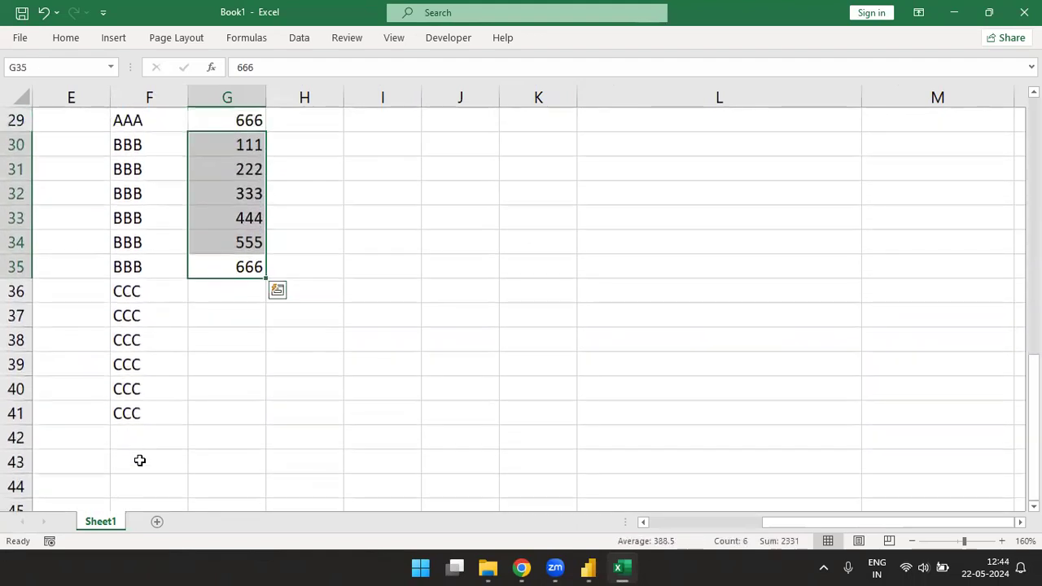
pyautogui.hotkey('ctrl', 'c')
pyautogui.press('Down')
pyautogui.press('Down')
pyautogui.press('Down')
pyautogui.press('Up')
pyautogui.press('Up')
pyautogui.hotkey('ctrl', 'v')
# Step: Paste the copied country values 111 to 666 three more times down column G, filling G42:G59
pyautogui.press('Down')
pyautogui.press('Down')
pyautogui.press('Down')
pyautogui.press('Down')
pyautogui.press('Down')
pyautogui.press('Down')
pyautogui.hotkey('ctrl', 'v')
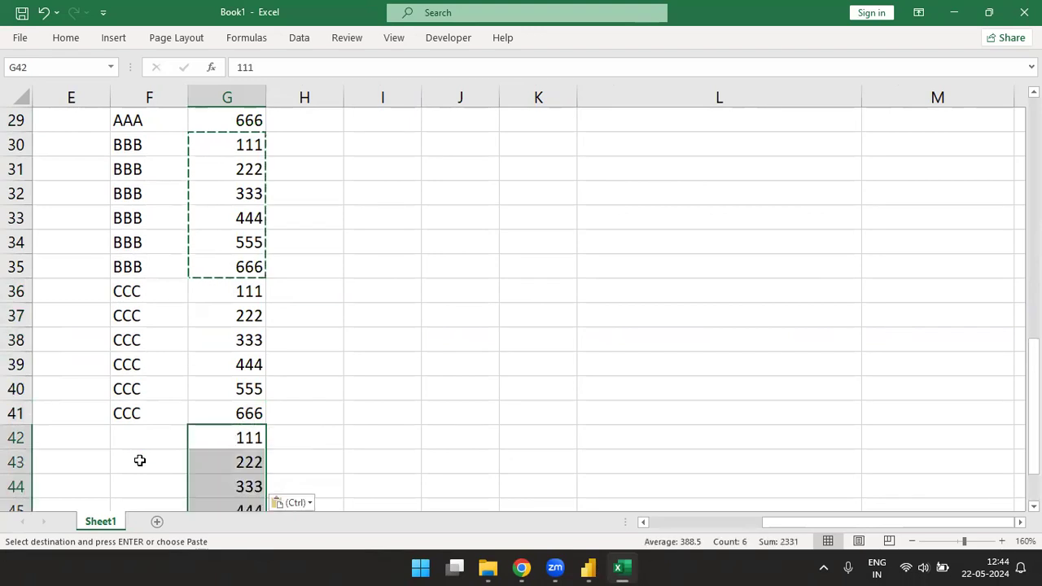
pyautogui.press('Down')
pyautogui.press('Down')
pyautogui.press('Down')
pyautogui.press('Down')
pyautogui.press('Down')
pyautogui.press('Down')
pyautogui.hotkey('ctrl', 'v')
pyautogui.press('Down')
pyautogui.press('Down')
pyautogui.press('Down')
pyautogui.press('Down')
pyautogui.press('Down')
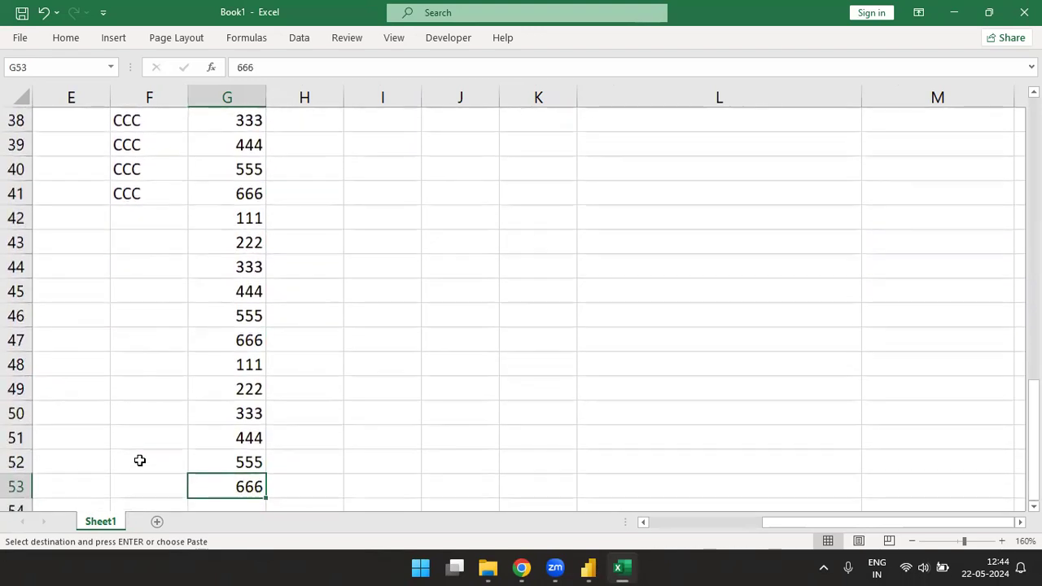
# Step: Enter DDD in F42 and fill it down through F47
pyautogui.press('Down')
pyautogui.hotkey('ctrl', 'v')
pyautogui.press('Left')
pyautogui.hotkey('ctrl', 'Up')
pyautogui.press('Down')
pyautogui.write('DDDD')
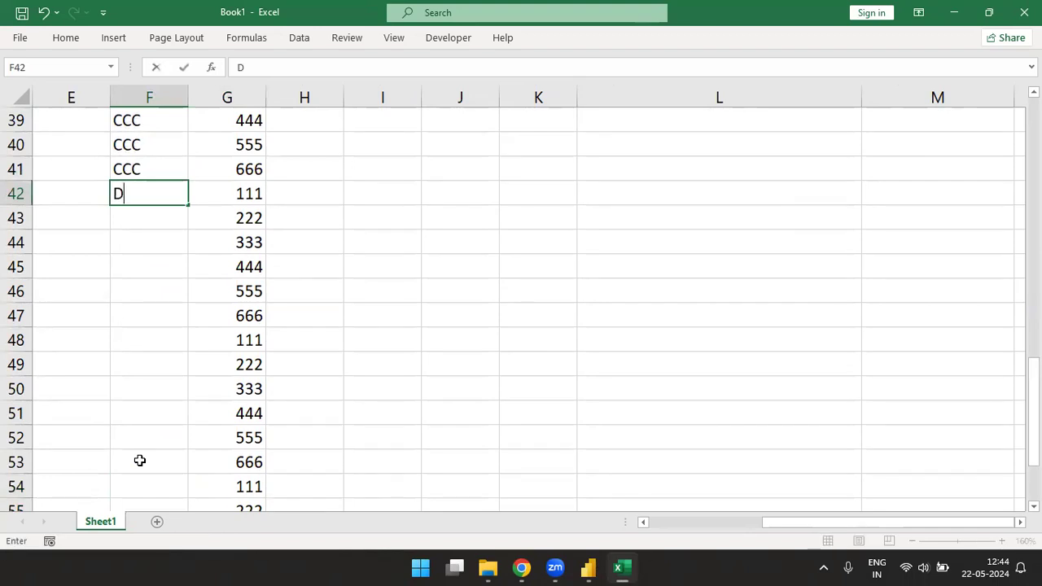
pyautogui.hotkey('ctrl', 'Return')
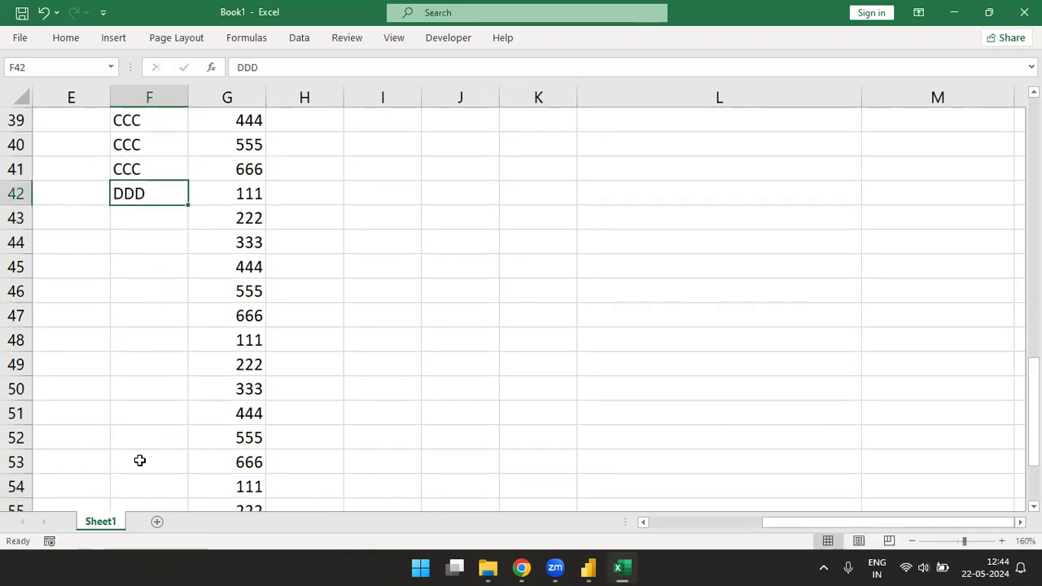
pyautogui.hotkey('shift', 'Down')
pyautogui.hotkey('shift', 'Down')
pyautogui.hotkey('shift', 'Down')
pyautogui.hotkey('shift', 'Down')
pyautogui.hotkey('shift', 'Down')
pyautogui.hotkey('ctrl', 'd')
# Step: Enter EEE in F48 and fill it down through F53
pyautogui.press('Down')
pyautogui.press('Down')
pyautogui.press('Down')
pyautogui.press('Down')
pyautogui.press('Down')
pyautogui.press('Down')
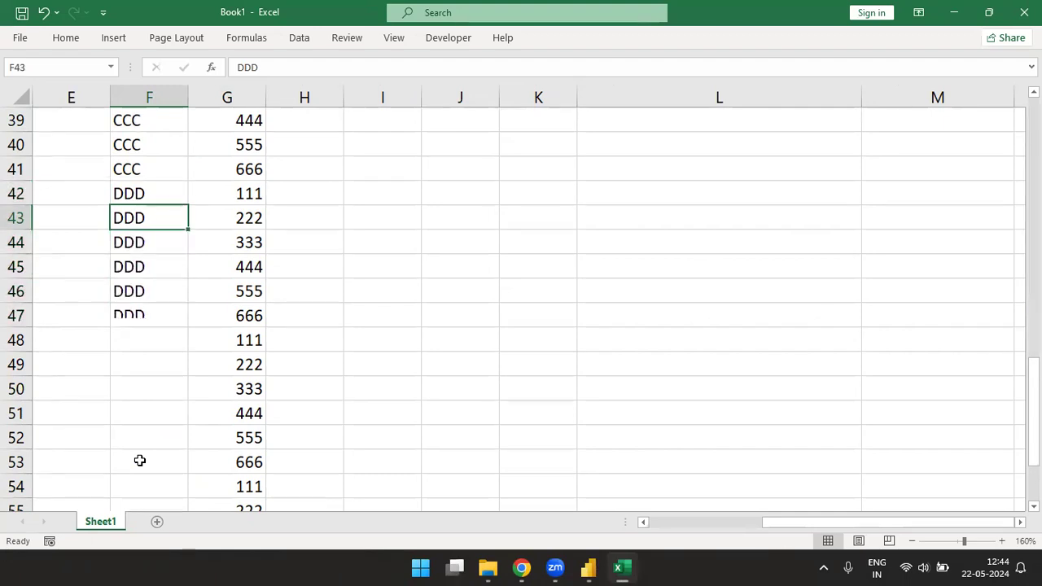
pyautogui.write('EEE')
pyautogui.hotkey('ctrl', 'Return')
pyautogui.hotkey('shift', 'Down')
pyautogui.hotkey('shift', 'Down')
pyautogui.hotkey('shift', 'Down')
pyautogui.hotkey('shift', 'Down')
# Step: Enter FFF in F54 and fill it down through F59
pyautogui.hotkey('shift', 'Down')
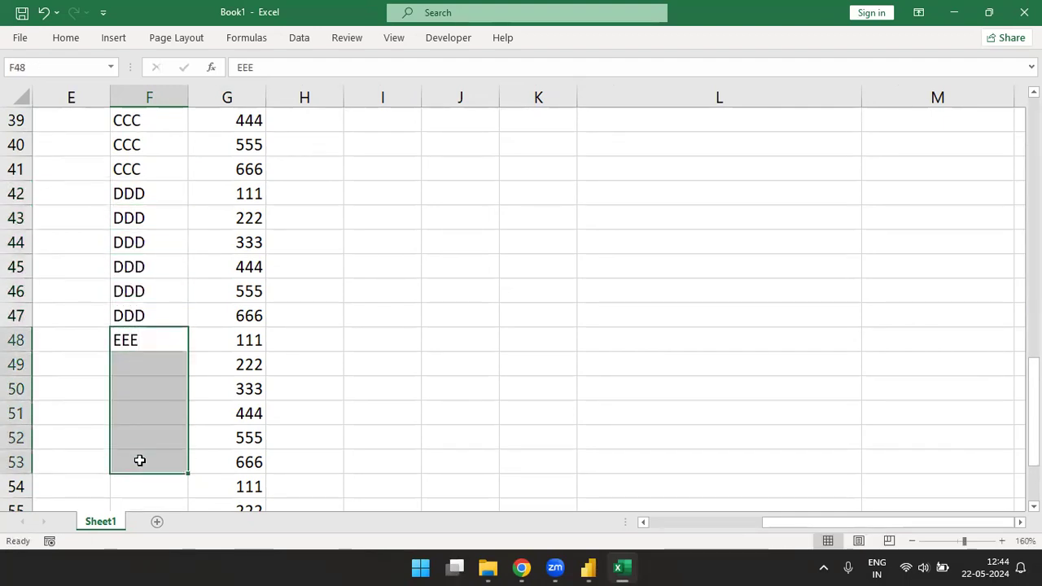
pyautogui.hotkey('ctrl', 'd')
pyautogui.press('Down')
pyautogui.press('Down')
pyautogui.press('Down')
pyautogui.press('Down')
pyautogui.press('Down')
pyautogui.press('Down')
pyautogui.write('FFF')
pyautogui.press('Return')
pyautogui.press('Up')
pyautogui.hotkey('shift', 'Down')
pyautogui.hotkey('shift', 'Down')
pyautogui.hotkey('shift', 'Down')
pyautogui.hotkey('shift', 'Down')
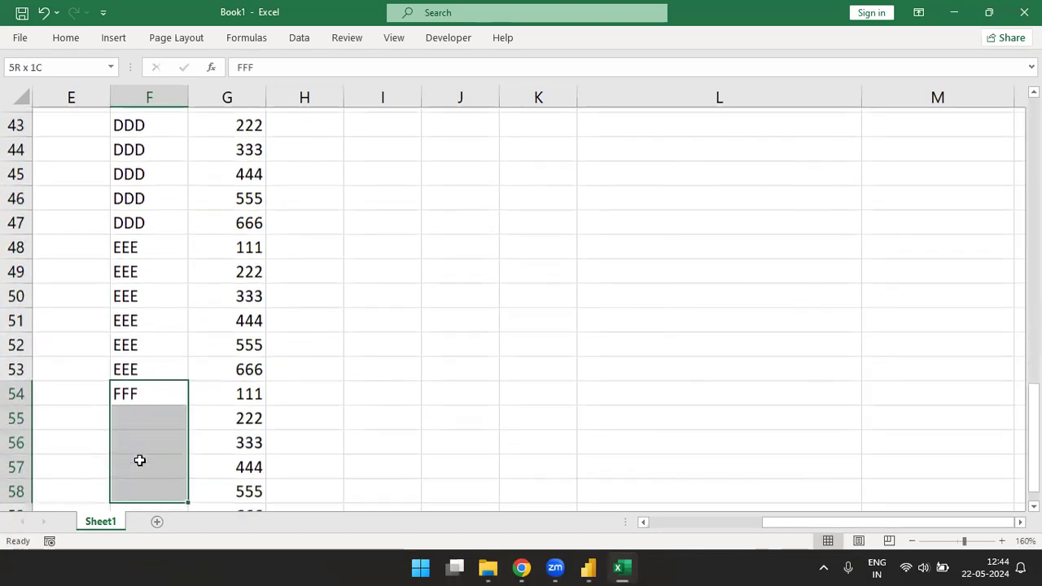
pyautogui.hotkey('shift', 'Down')
pyautogui.hotkey('ctrl', 'd')
# Step: Review the source values under Segment and Country in F16:G21
pyautogui.hotkey('ctrl', 'Up')
pyautogui.hotkey('ctrl', 'Up')
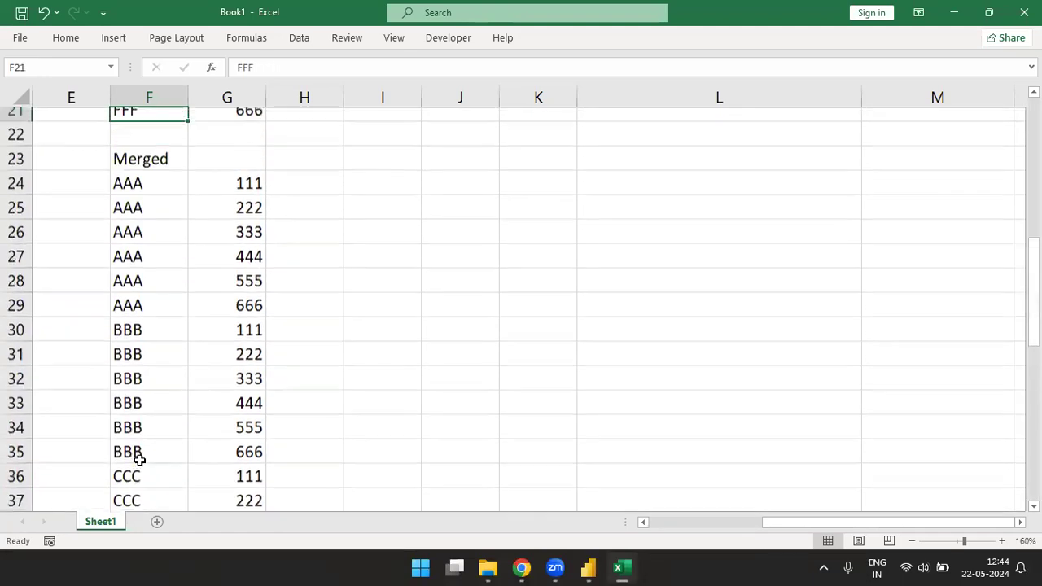
pyautogui.hotkey('ctrl', 'Up')
pyautogui.hotkey('ctrl', 'Down')
pyautogui.press('Up')
pyautogui.hotkey('ctrl', 'Up')
pyautogui.press('Down')
pyautogui.hotkey('ctrl', 'shift', 'Down')
pyautogui.press('Right')
pyautogui.hotkey('ctrl', 'shift', 'Down')
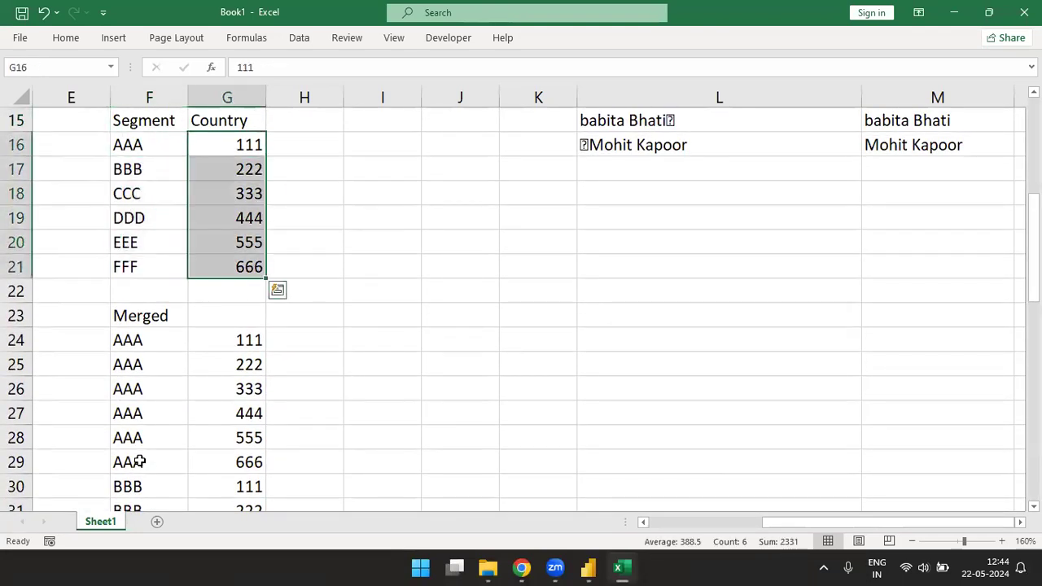
# Step: Check how many Segment entries the Merged list contains in F24:F59
pyautogui.press('Left')
pyautogui.press('Left')
pyautogui.press('Down')
pyautogui.press('Down')
pyautogui.press('Down')
pyautogui.press('Down')
pyautogui.press('Down')
pyautogui.press('Down')
pyautogui.press('Down')
pyautogui.press('Down')
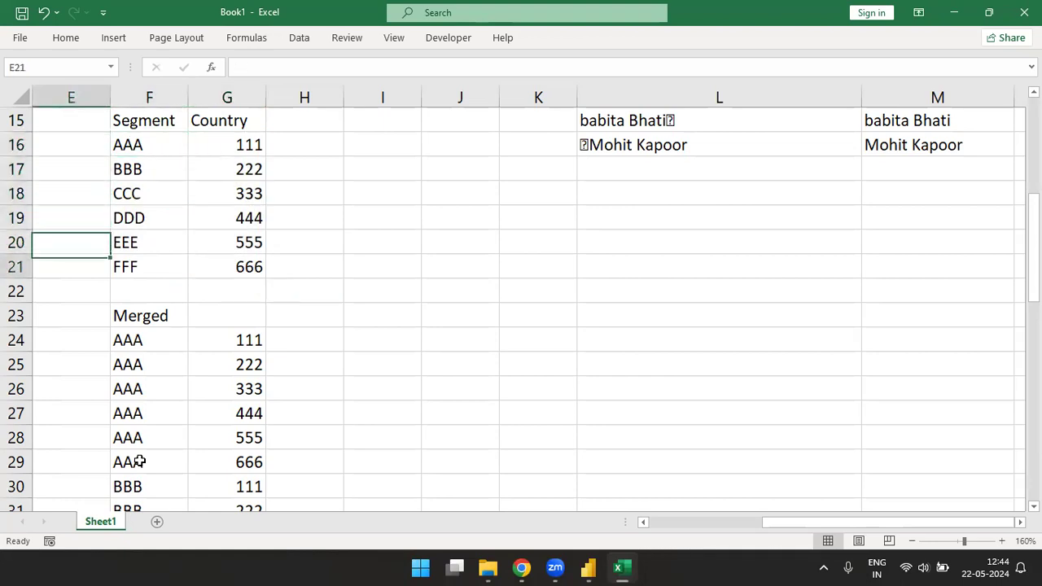
pyautogui.press('Right')
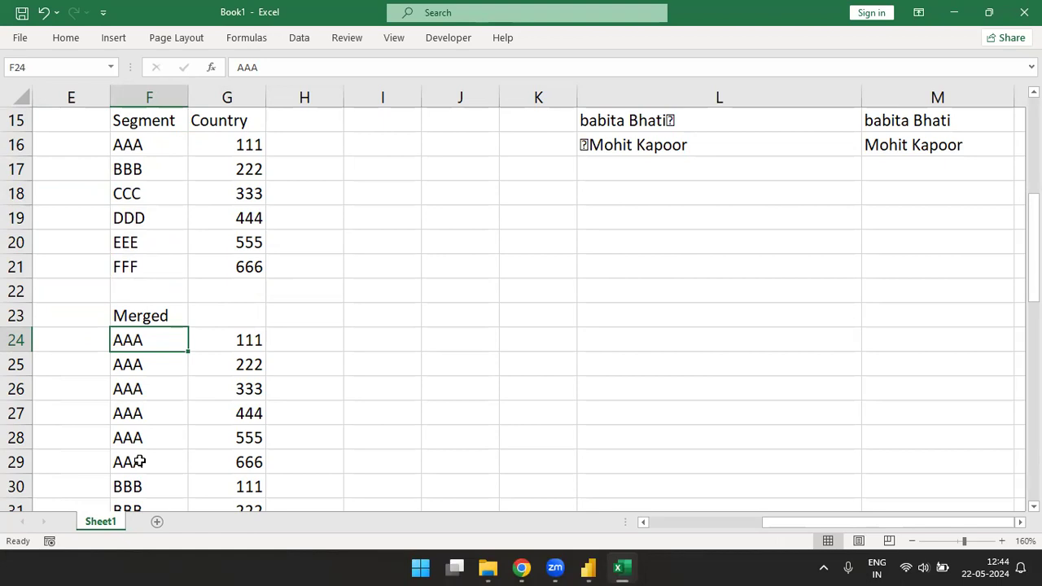
pyautogui.hotkey('ctrl', 'shift', 'Down')
pyautogui.click(199, 499)
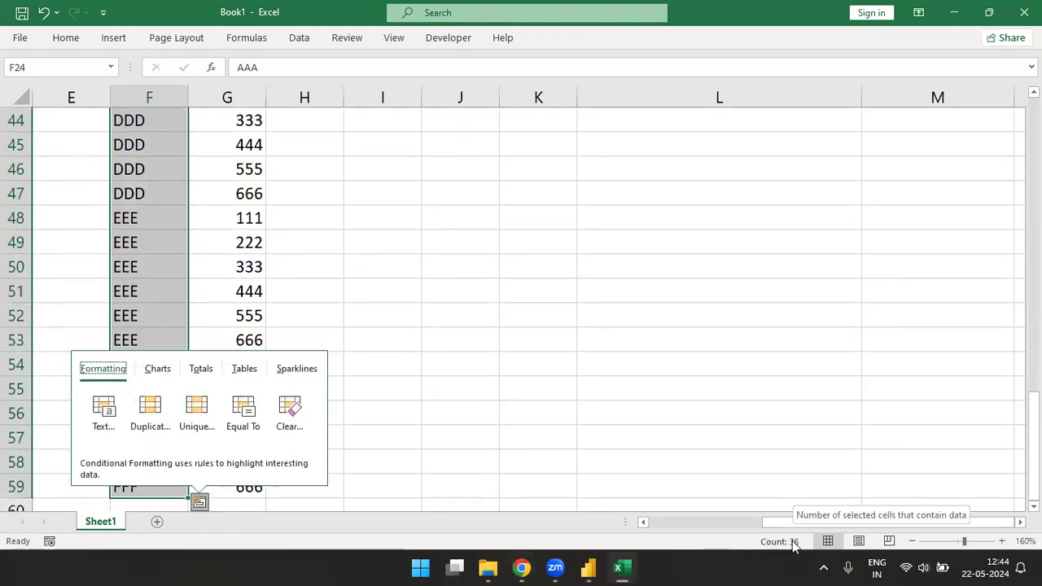
pyautogui.press('Escape')
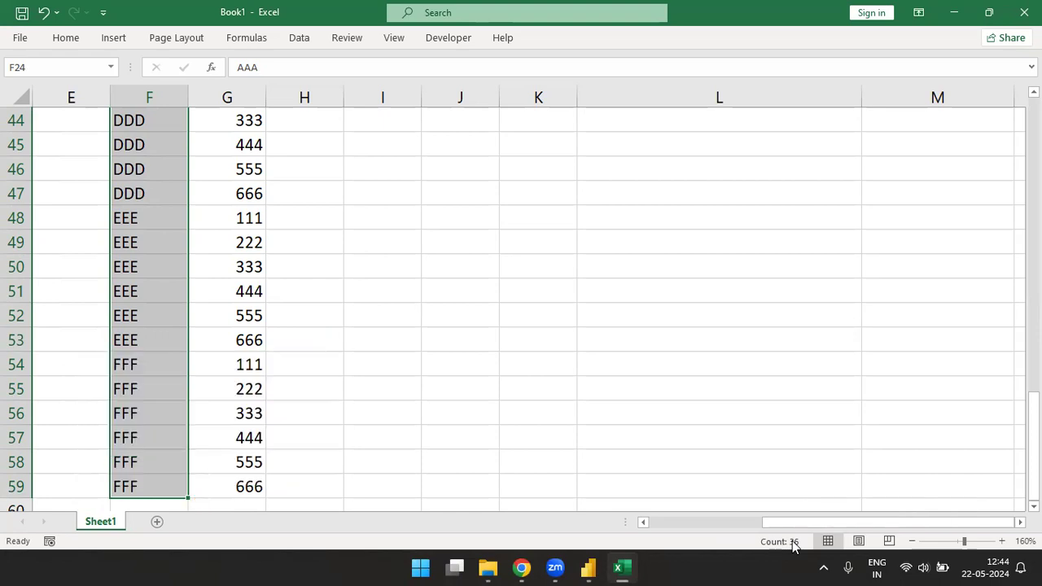
# Step: Enter the formula =F24&G24 in H24 to join the first segment and country values
pyautogui.press('Up')
pyautogui.press('Up')
pyautogui.press('Down')
pyautogui.press('Right')
pyautogui.press('Right')
pyautogui.press('Down')
pyautogui.press('Left')
pyautogui.press('Left')
pyautogui.press('Right')
pyautogui.press('Right')
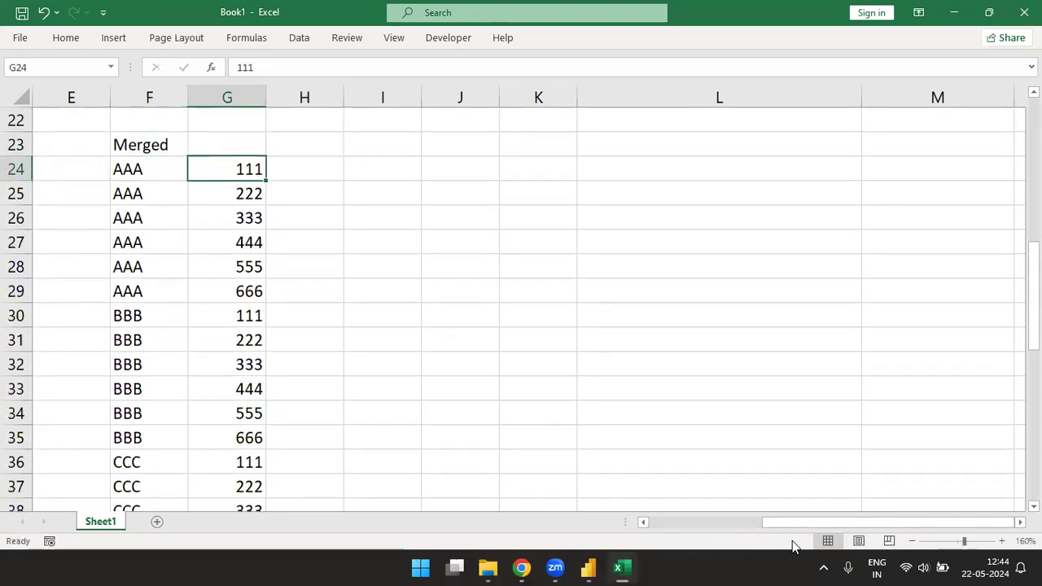
pyautogui.write('=')
pyautogui.press('Left')
pyautogui.press('Left')
pyautogui.write('&')
pyautogui.press('Left')
pyautogui.press('Return')
# Step: Fill the joining formula down column H to the last row of the Merged list
pyautogui.press('Left')
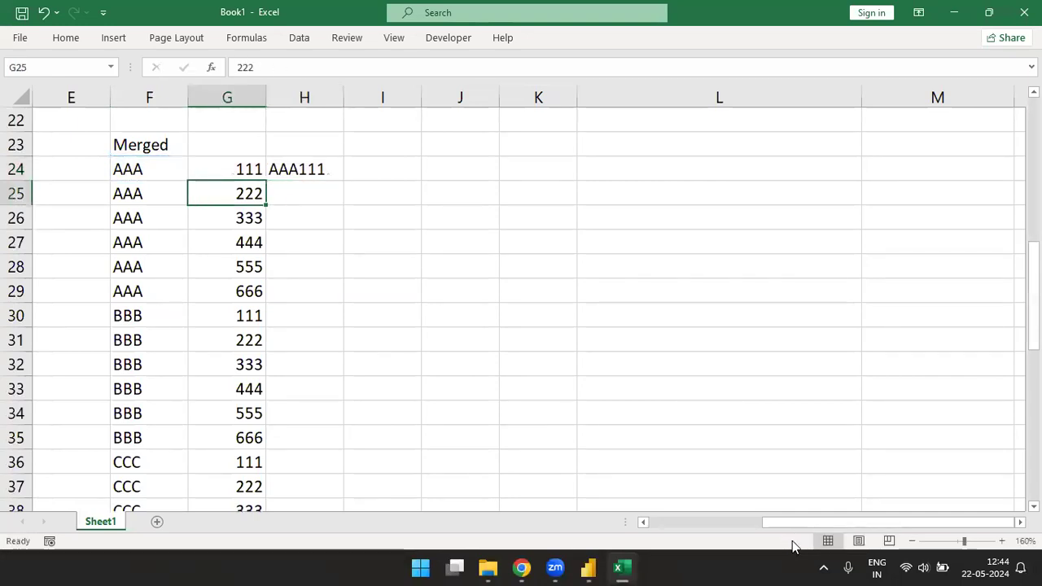
pyautogui.hotkey('ctrl', 'Down')
pyautogui.press('Right')
pyautogui.hotkey('ctrl', 'shift', 'Up')
pyautogui.hotkey('ctrl', 'd')
pyautogui.hotkey('ctrl', 'Up')
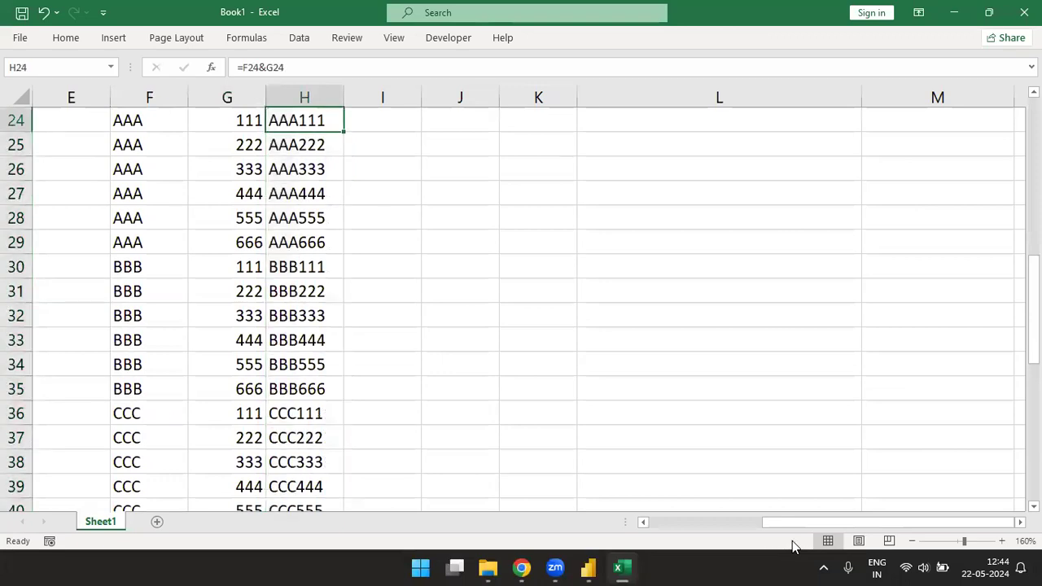
pyautogui.press('Up')
# Step: Switch to Power Query Editor and sort the financials query by Merged Column in ascending order
pyautogui.hotkey('alt', 'Tab')
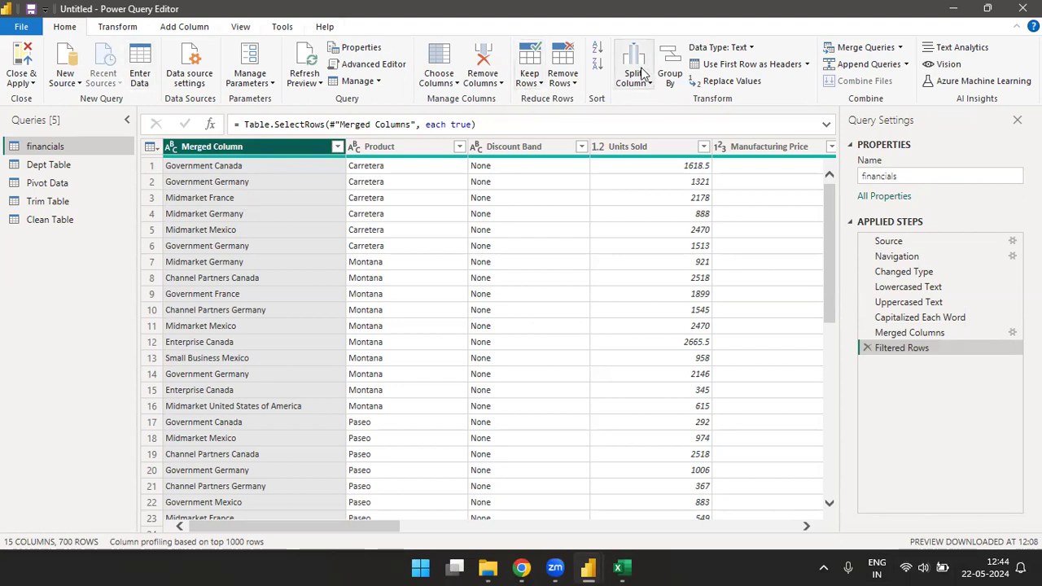
pyautogui.click(598, 51)
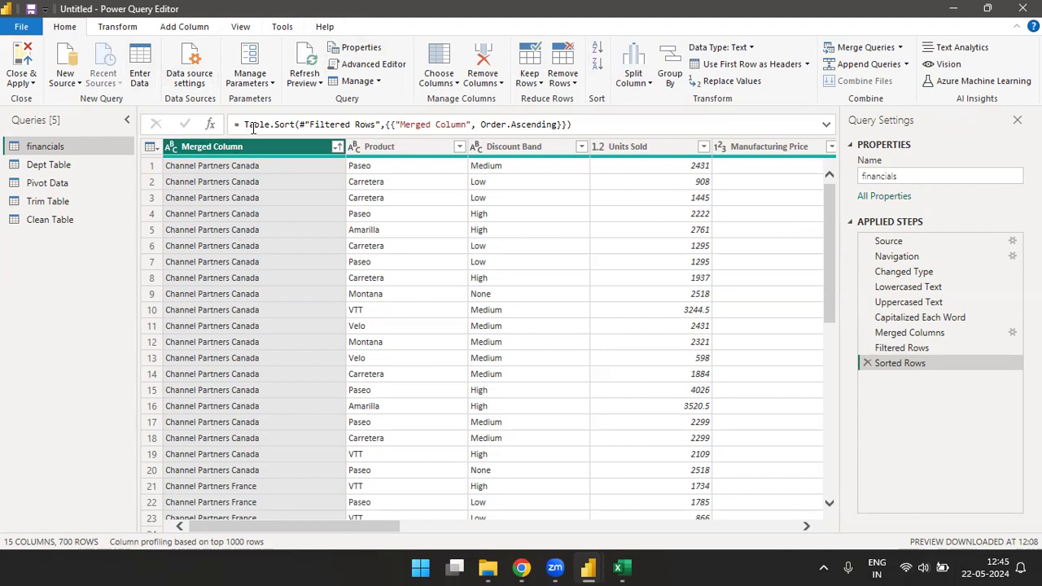
# Step: Convert Merged Column to a list of distinct values and review the full Segment and Country combinations
pyautogui.click(114, 30)
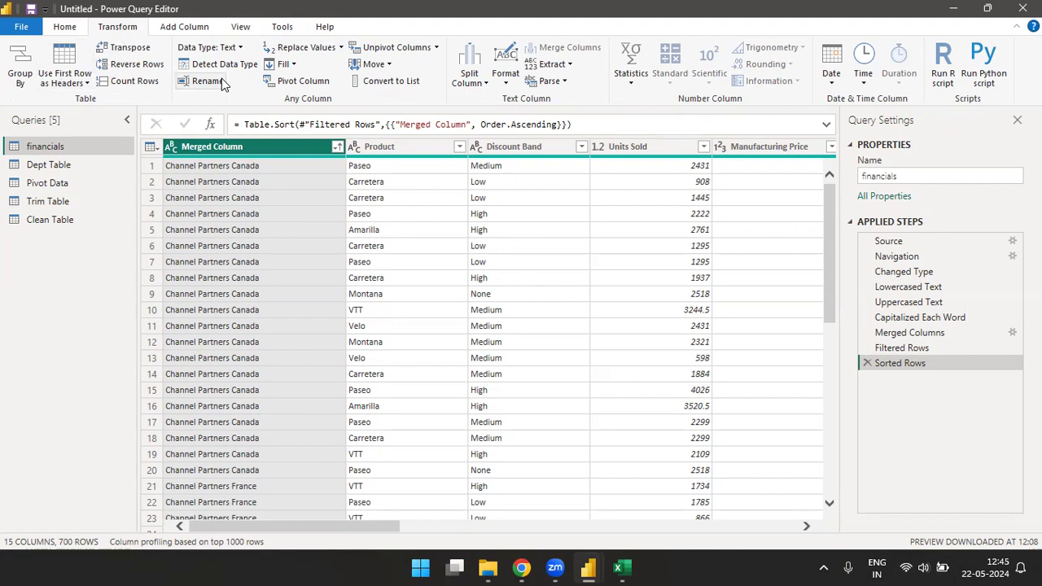
pyautogui.click(387, 84)
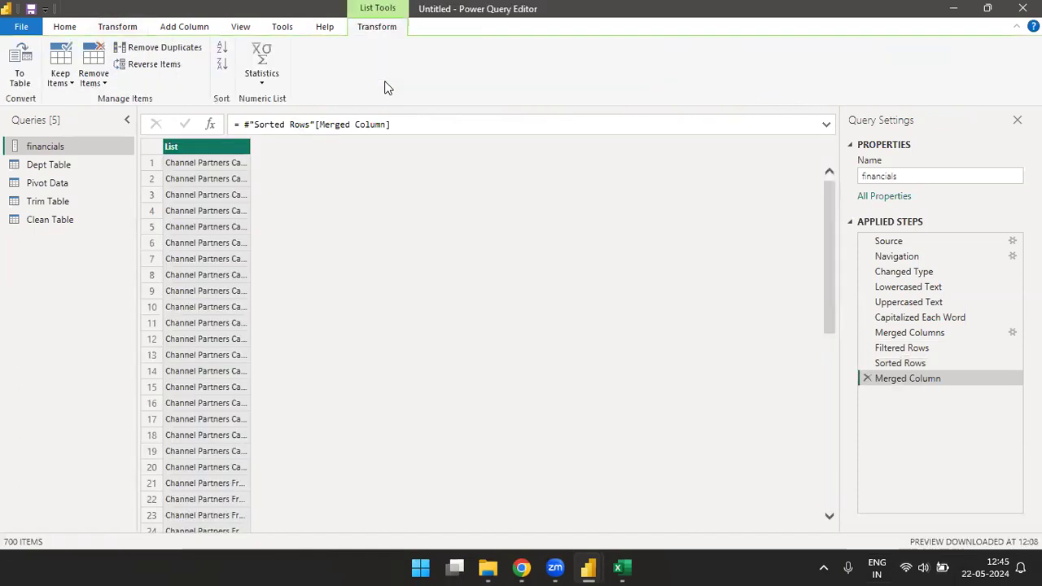
pyautogui.click(166, 49)
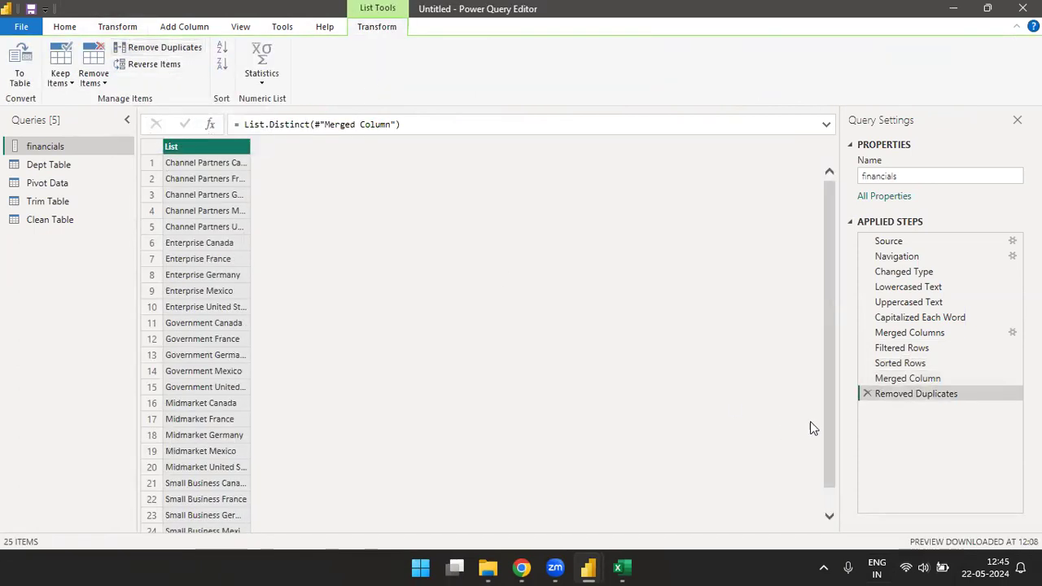
pyautogui.moveTo(828, 396); pyautogui.dragTo(829, 469)
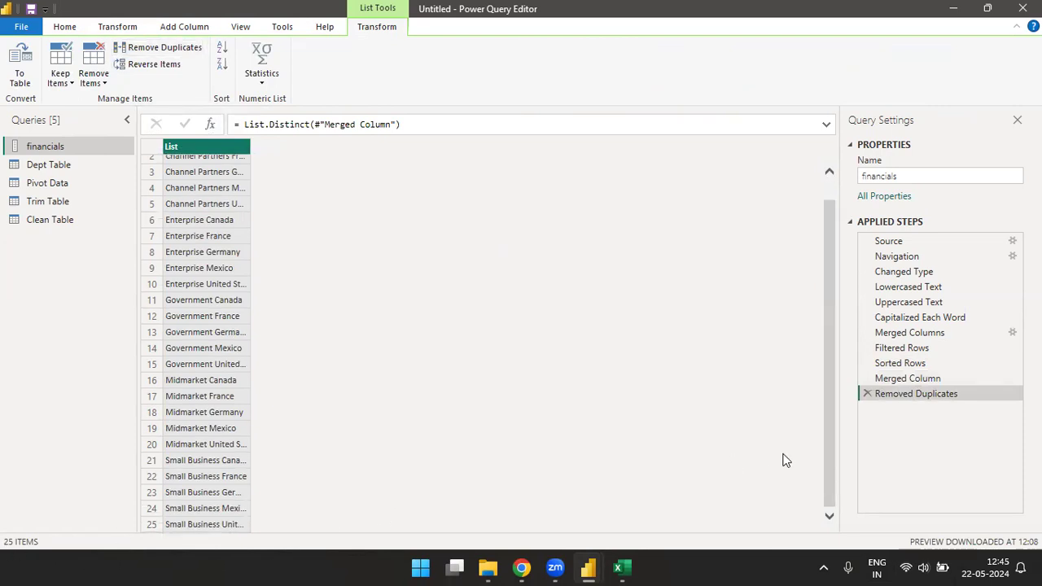
pyautogui.scroll(2, 832, 414)
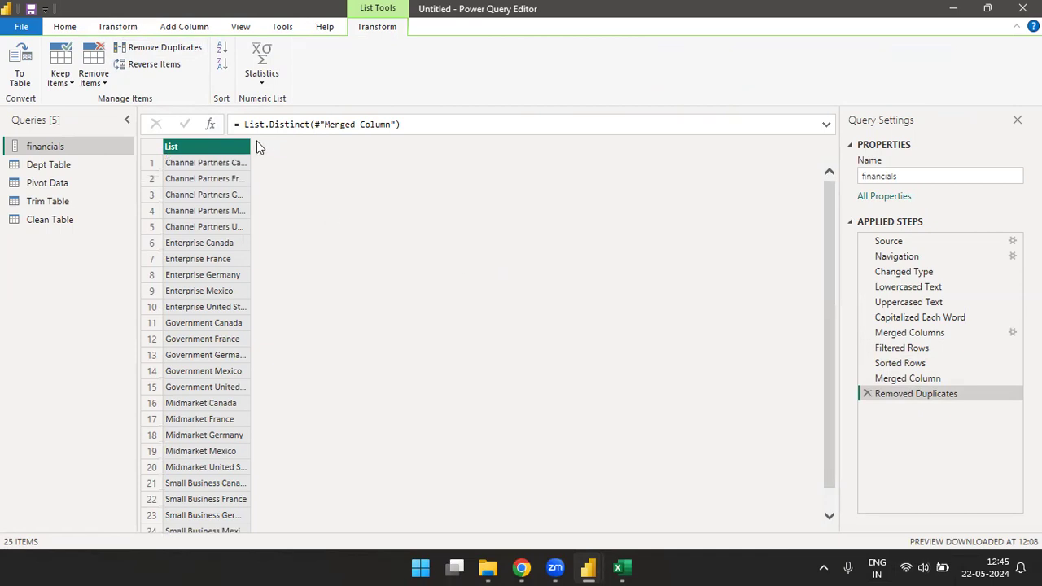
pyautogui.moveTo(247, 144); pyautogui.dragTo(428, 146)
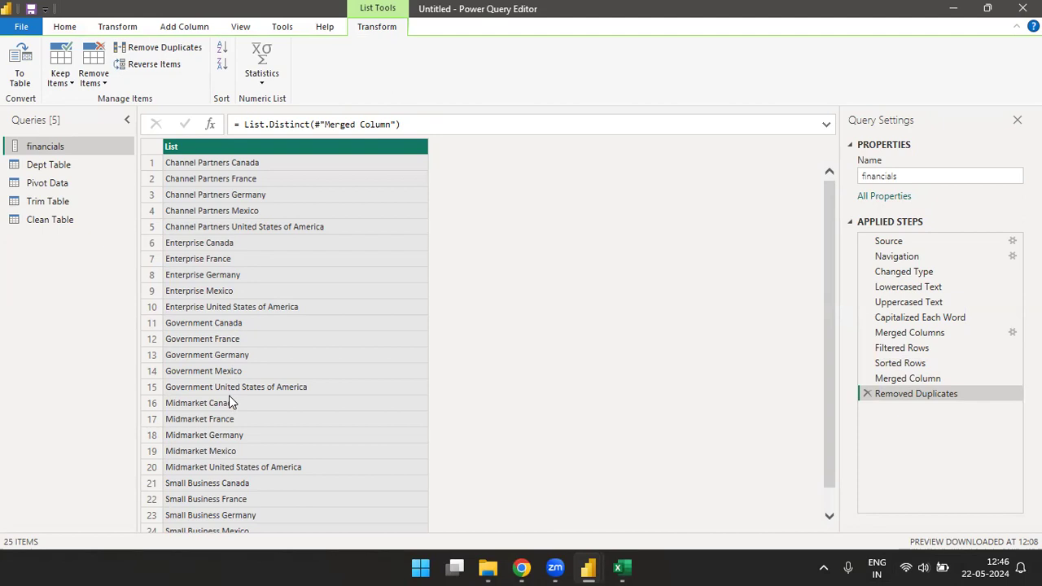
# Step: Delete the Removed Duplicates, Merged Column, Sorted Rows and Filtered Rows steps from the financials query
pyautogui.click(868, 394)
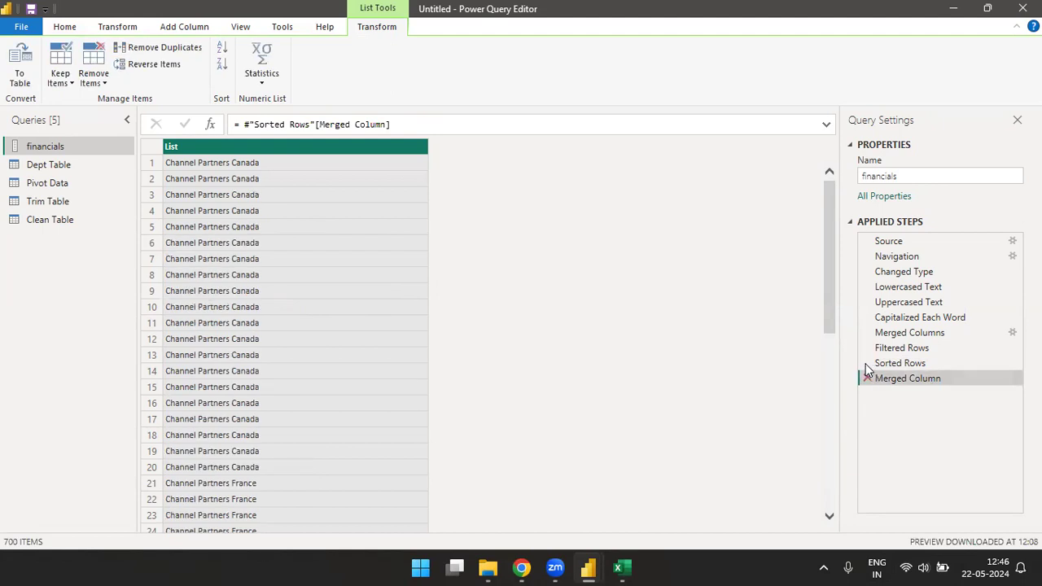
pyautogui.click(868, 377)
pyautogui.click(868, 363)
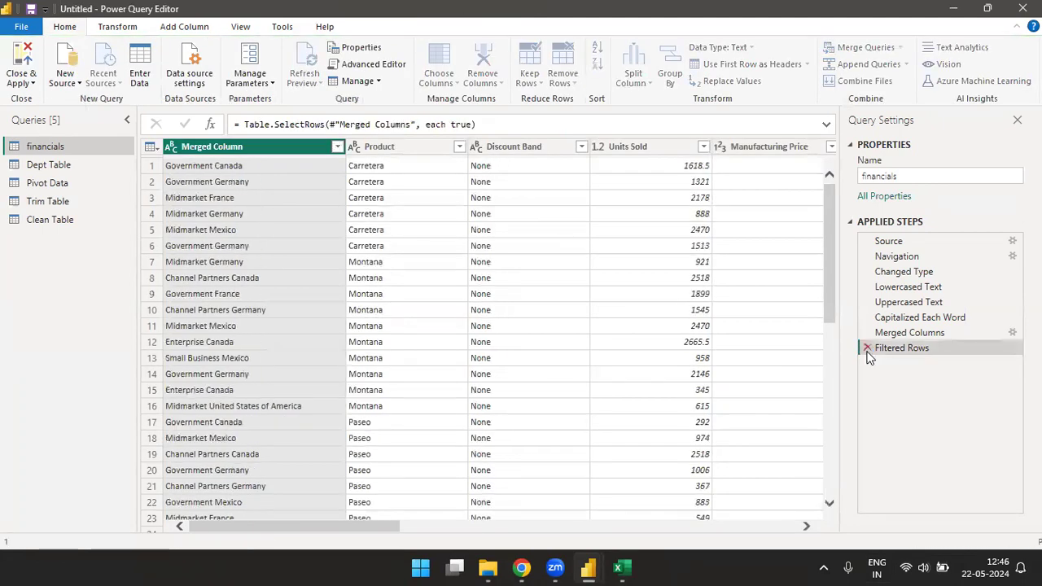
pyautogui.click(867, 348)
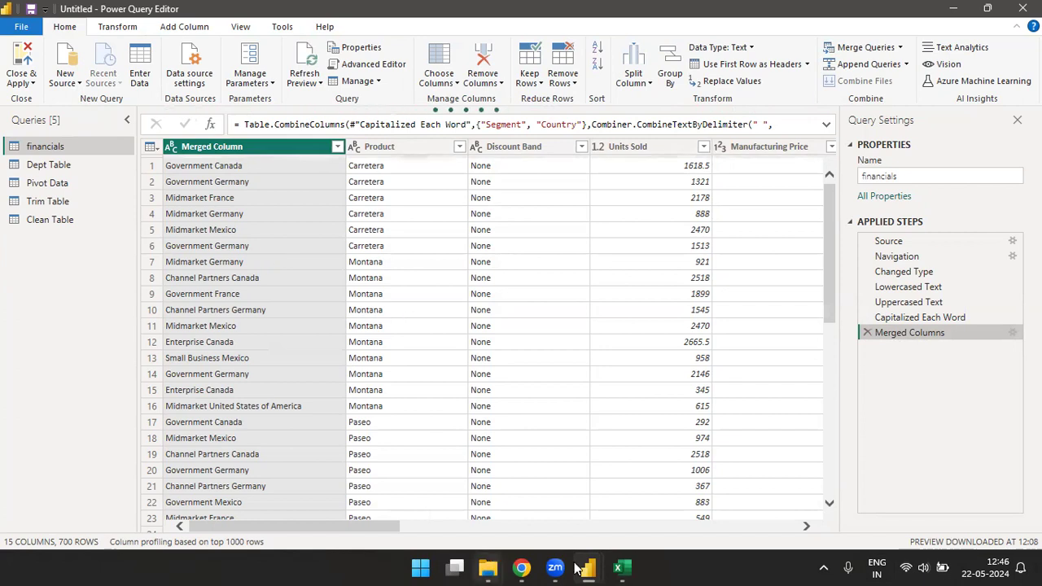
# Step: Open the statistics options for Merged Column in the financials query
pyautogui.moveTo(592, 562)
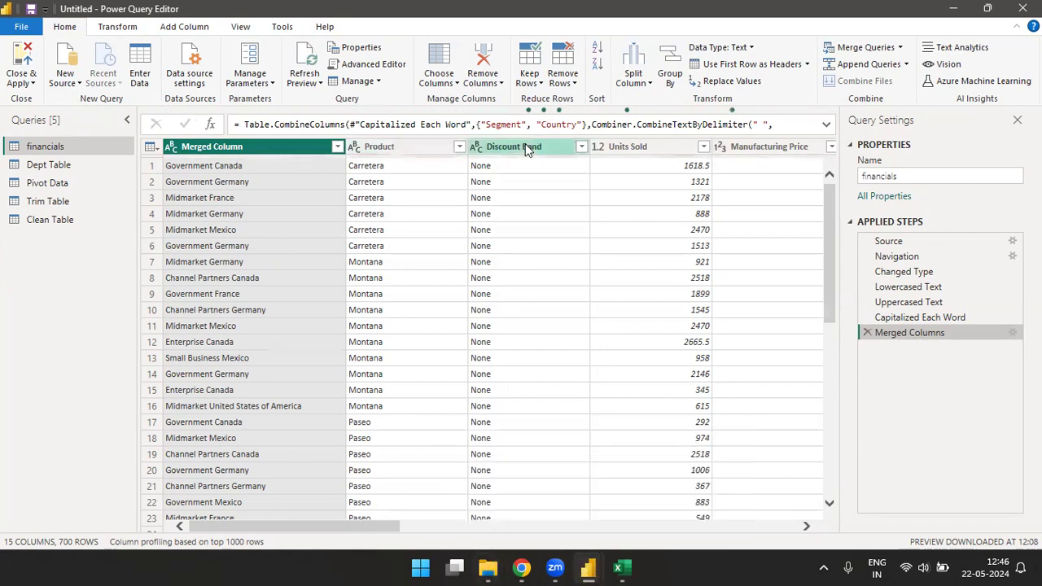
pyautogui.click(122, 29)
pyautogui.click(632, 87)
pyautogui.click(630, 82)
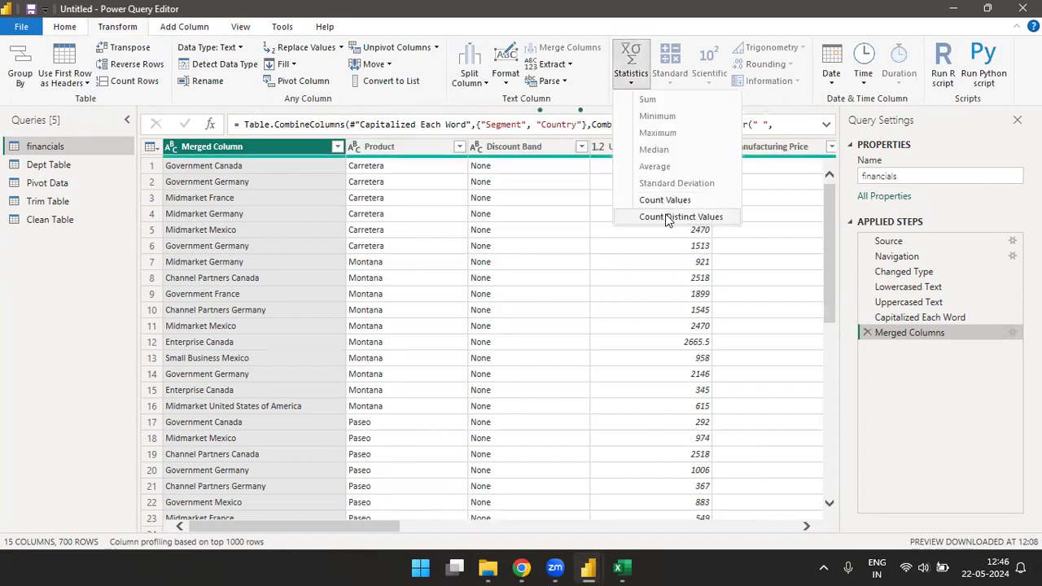
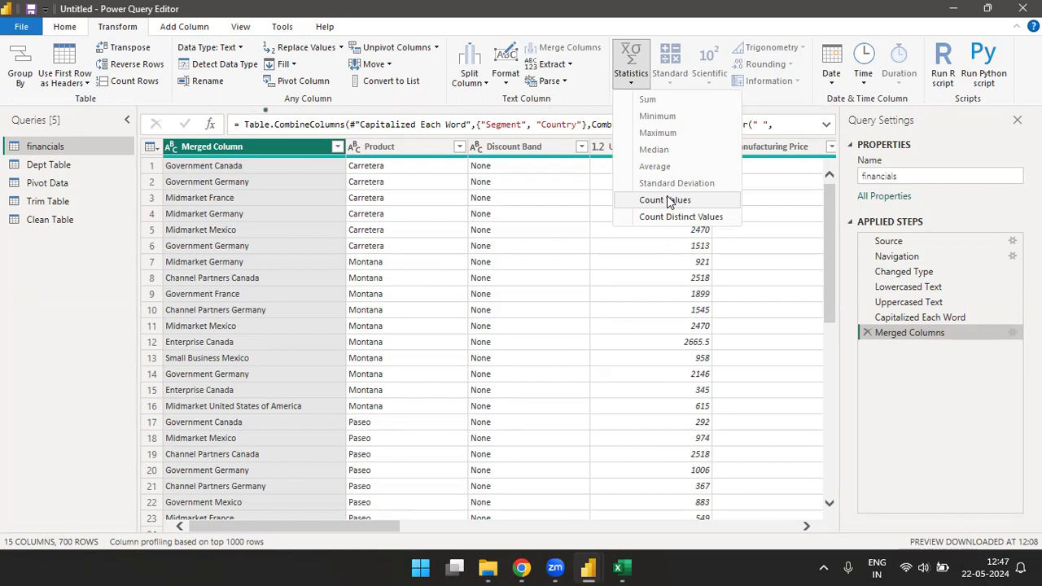
# Step: Add 10 to every value in the Sale Price column of the financials query
pyautogui.click(775, 96)
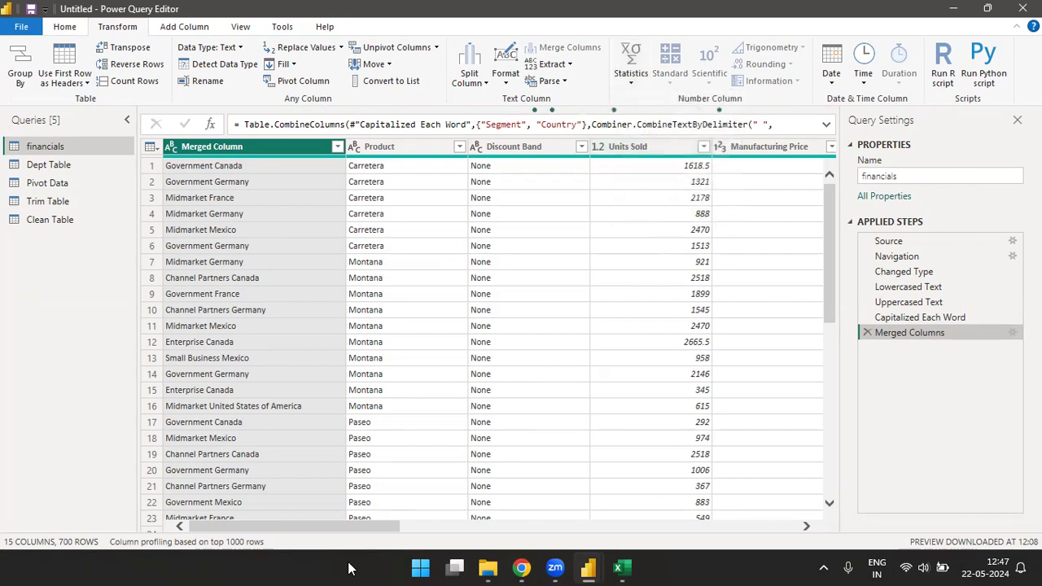
pyautogui.moveTo(361, 533); pyautogui.dragTo(497, 511)
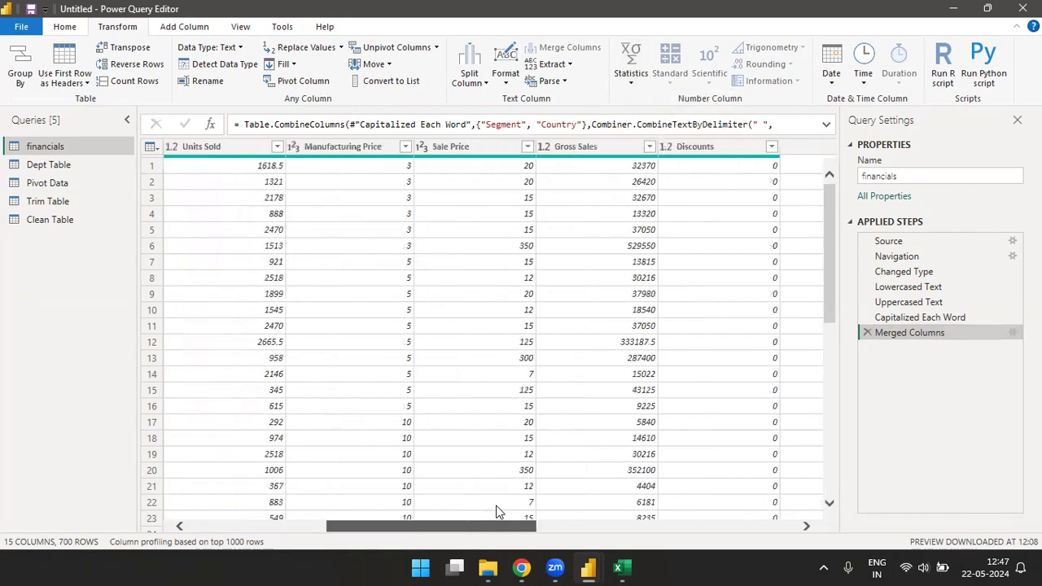
pyautogui.click(462, 143)
pyautogui.click(699, 67)
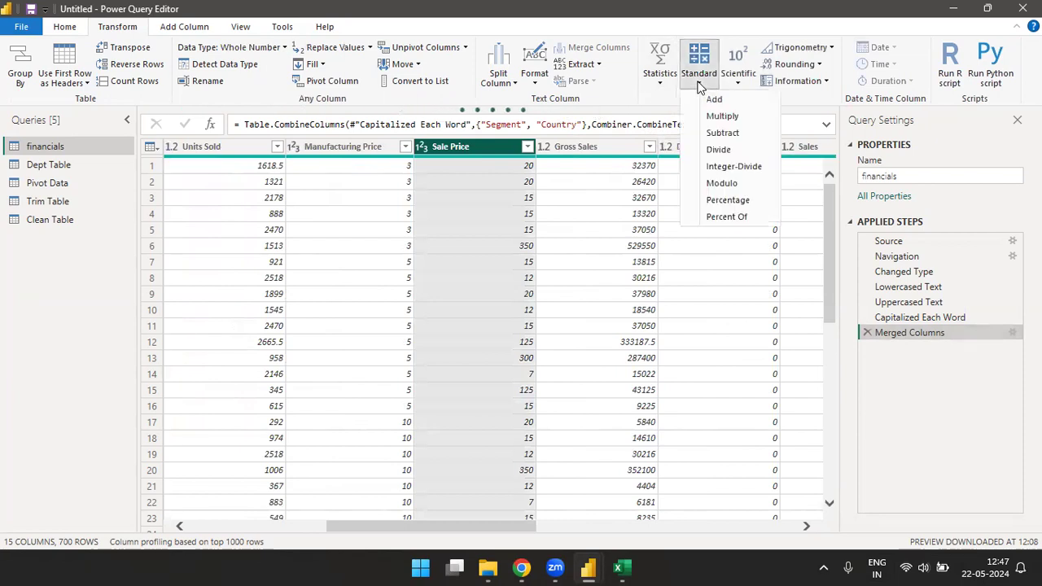
pyautogui.click(714, 100)
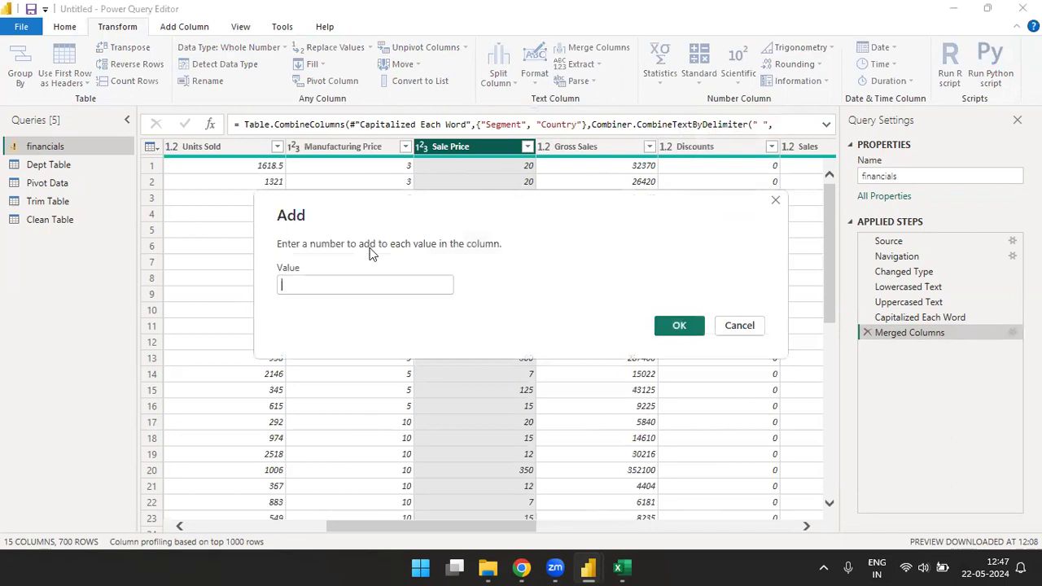
pyautogui.write('10')
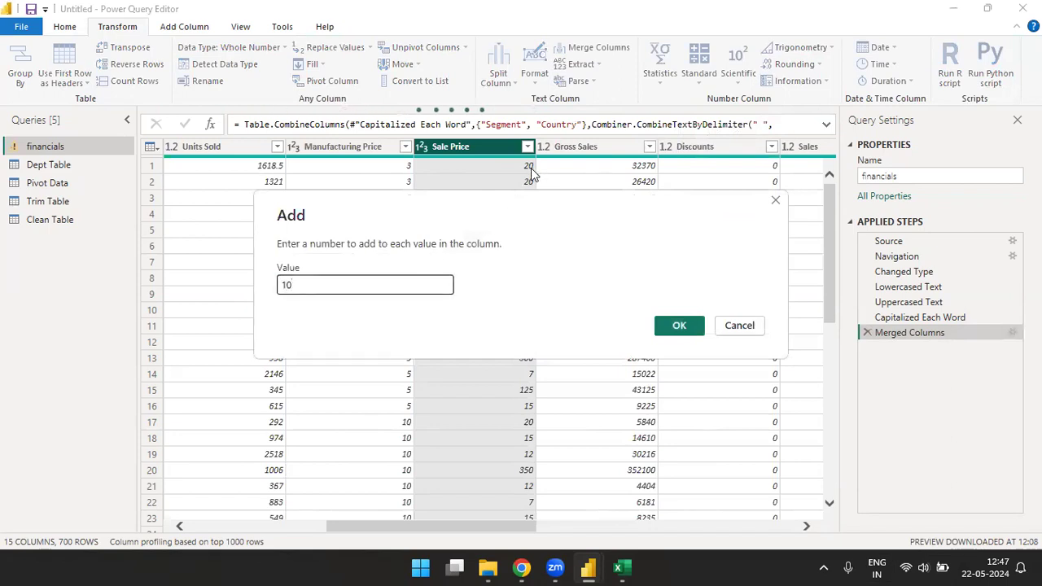
pyautogui.click(679, 326)
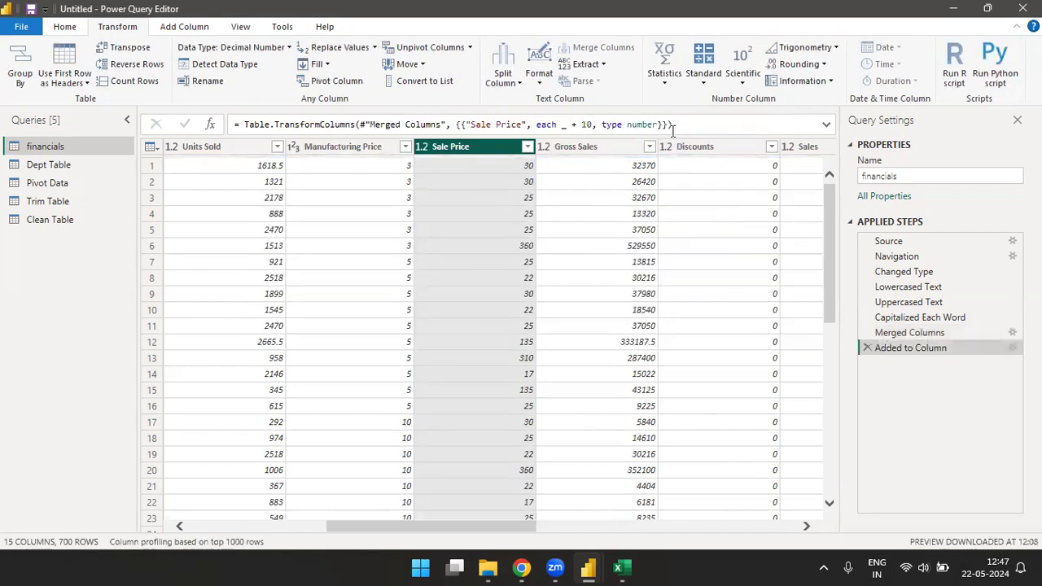
# Step: Multiply every value in the Sale Price column by 2
pyautogui.click(704, 82)
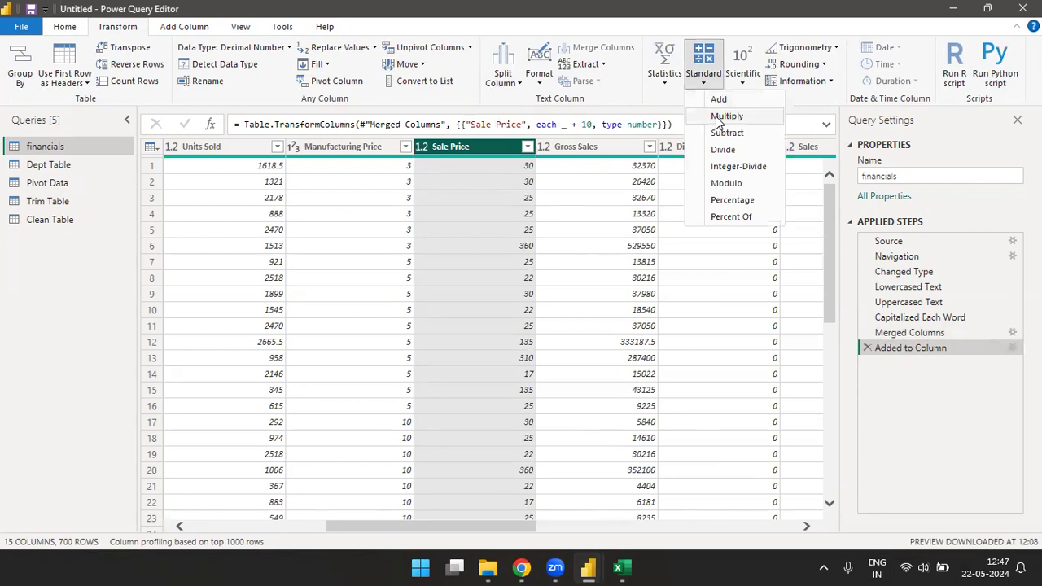
pyautogui.click(718, 118)
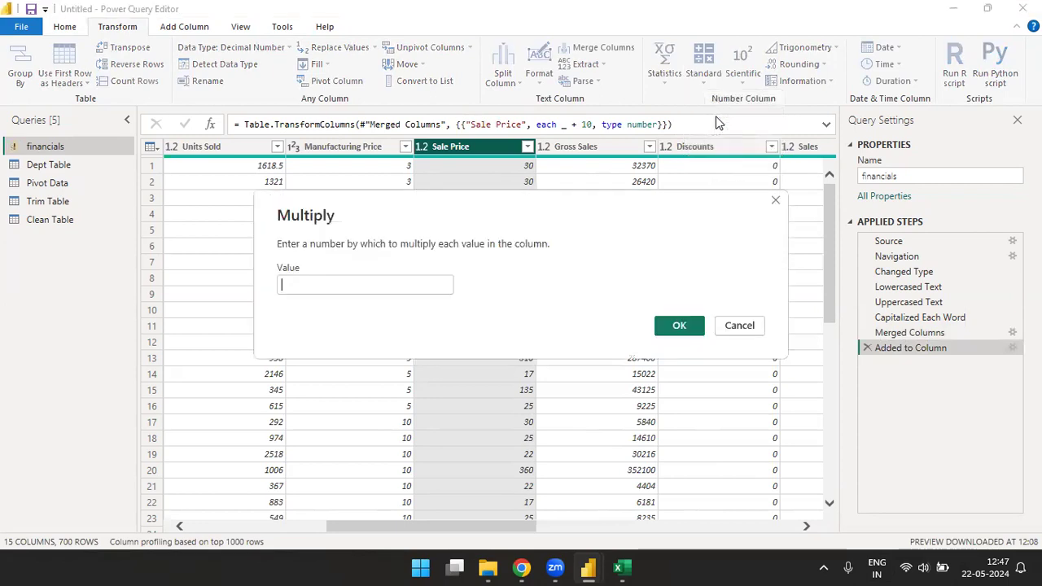
pyautogui.write('2')
pyautogui.click(674, 325)
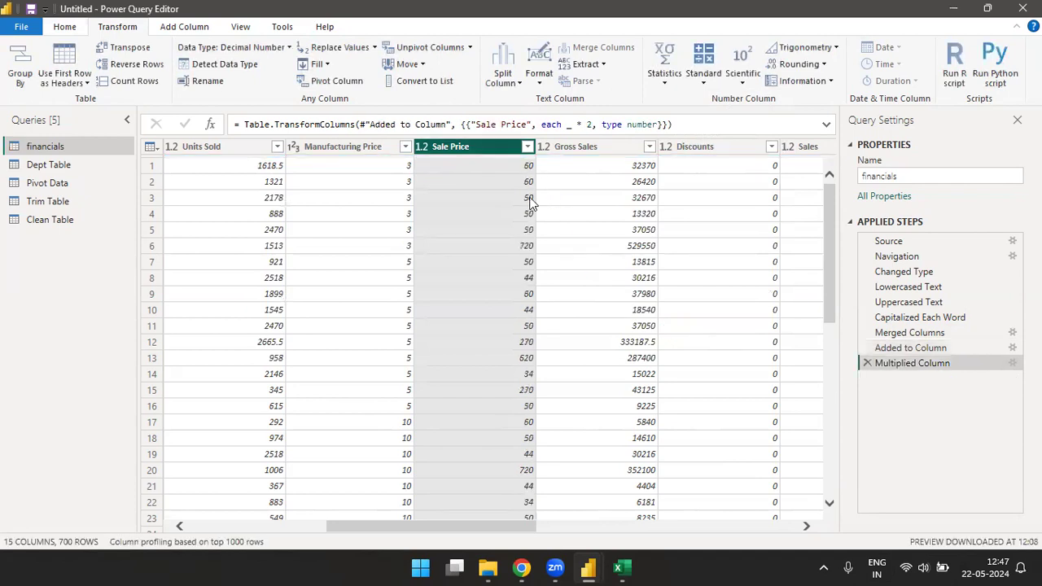
# Step: Integer-divide the Sale Price column by 2
pyautogui.click(705, 83)
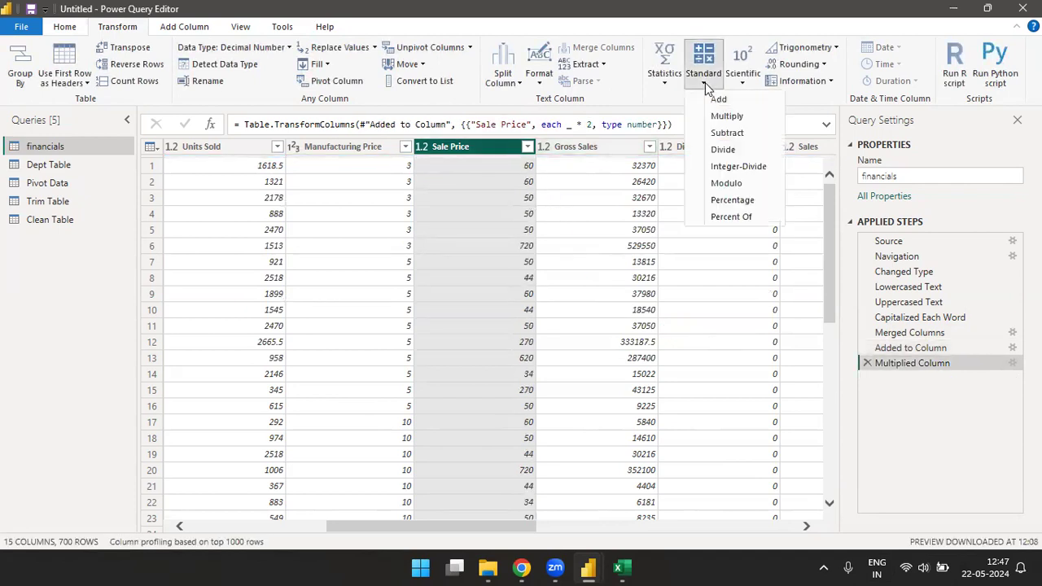
pyautogui.click(731, 171)
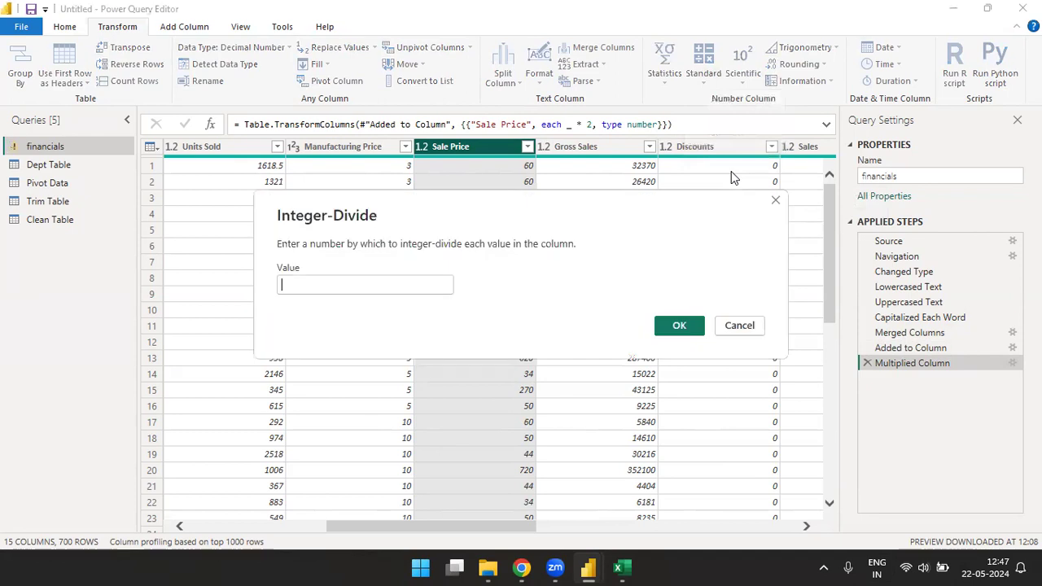
pyautogui.write('2')
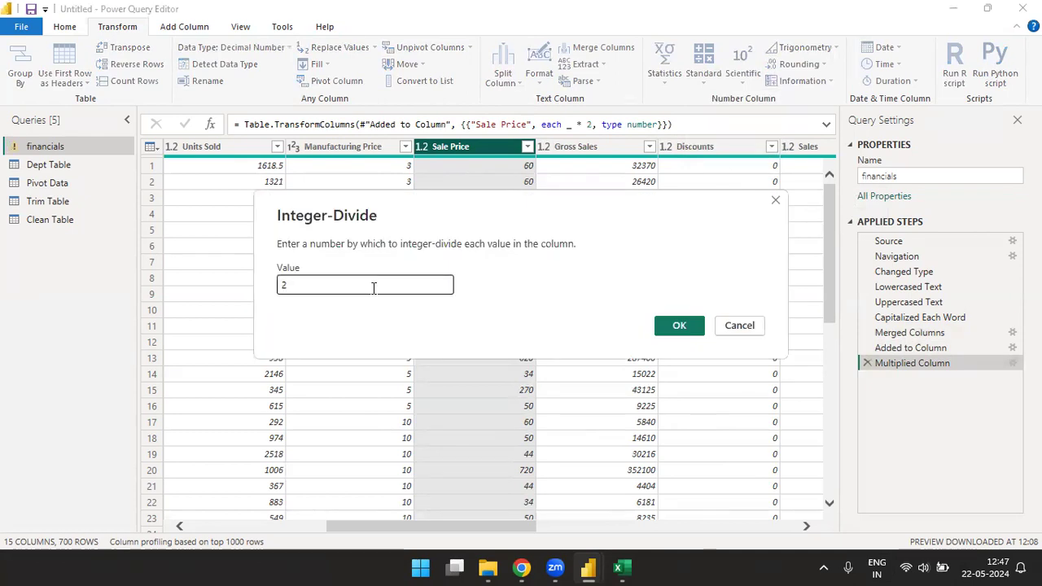
pyautogui.click(668, 328)
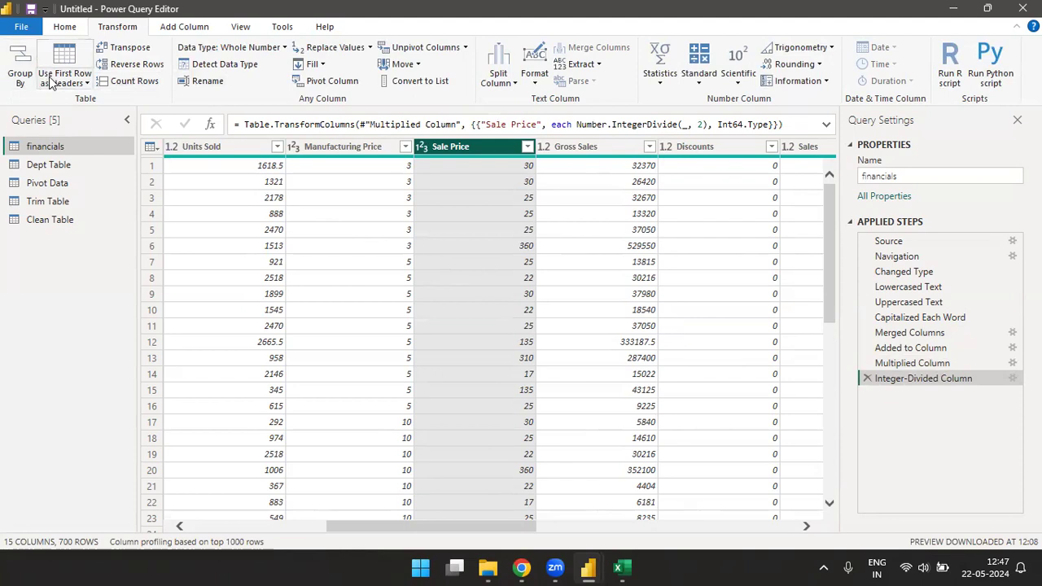
# Step: Start a new manually entered table and name its first column "number"
pyautogui.click(65, 26)
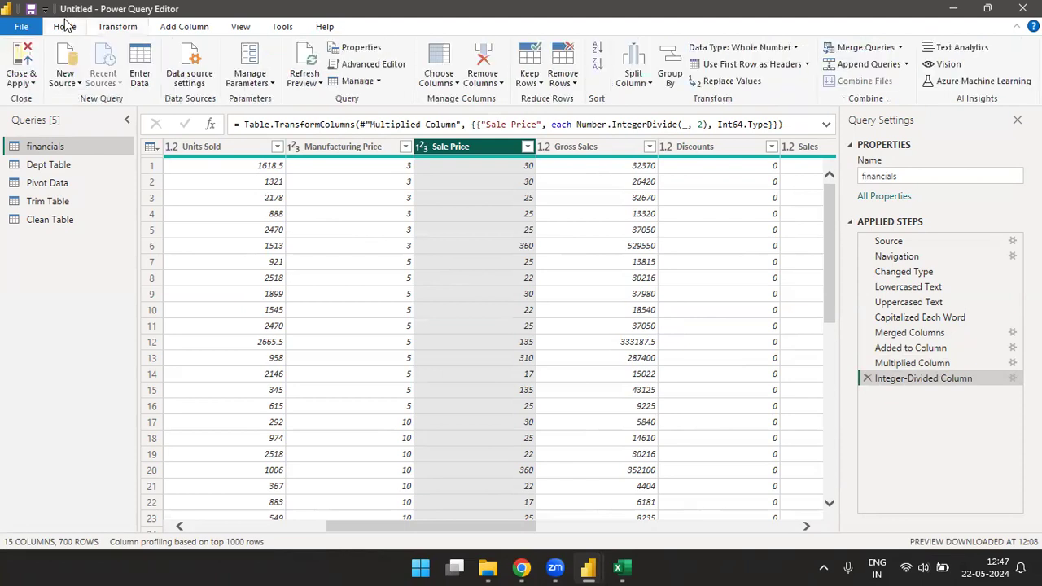
pyautogui.click(140, 72)
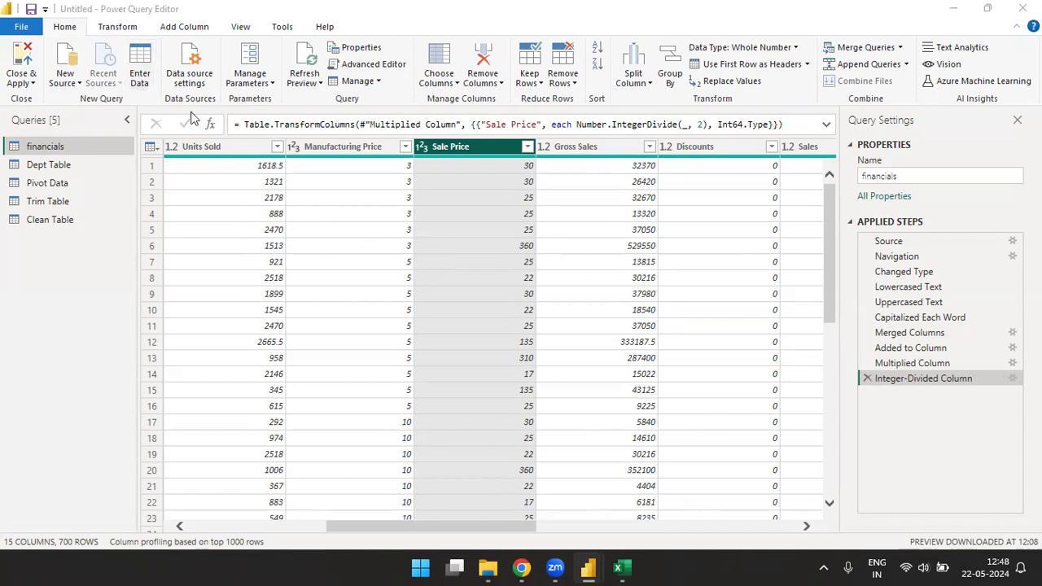
pyautogui.press('Down')
pyautogui.press('Up')
pyautogui.press('Up')
pyautogui.write('nUMBER')
pyautogui.press('Return')
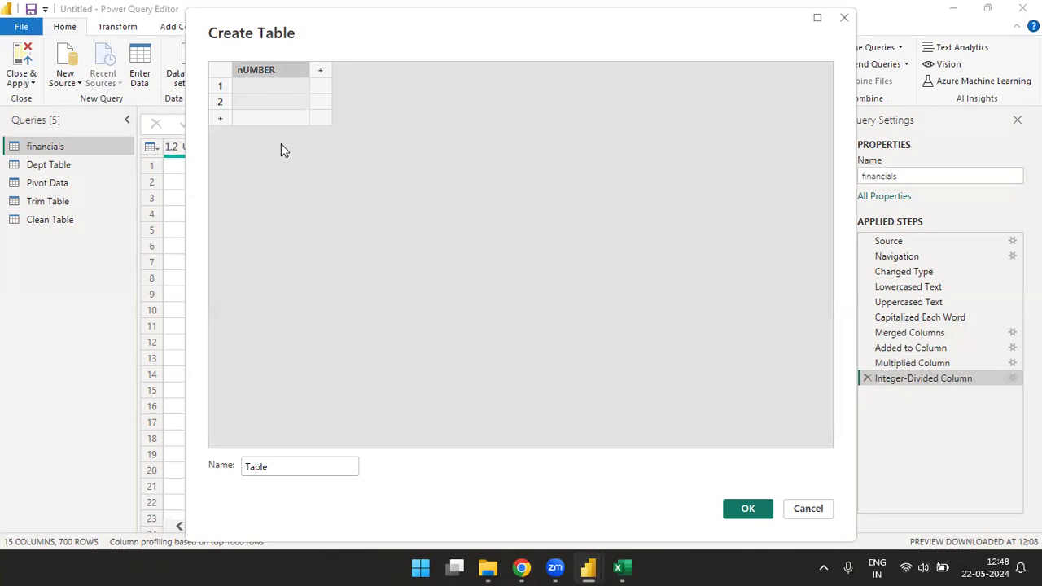
pyautogui.write('number')
pyautogui.press('Return')
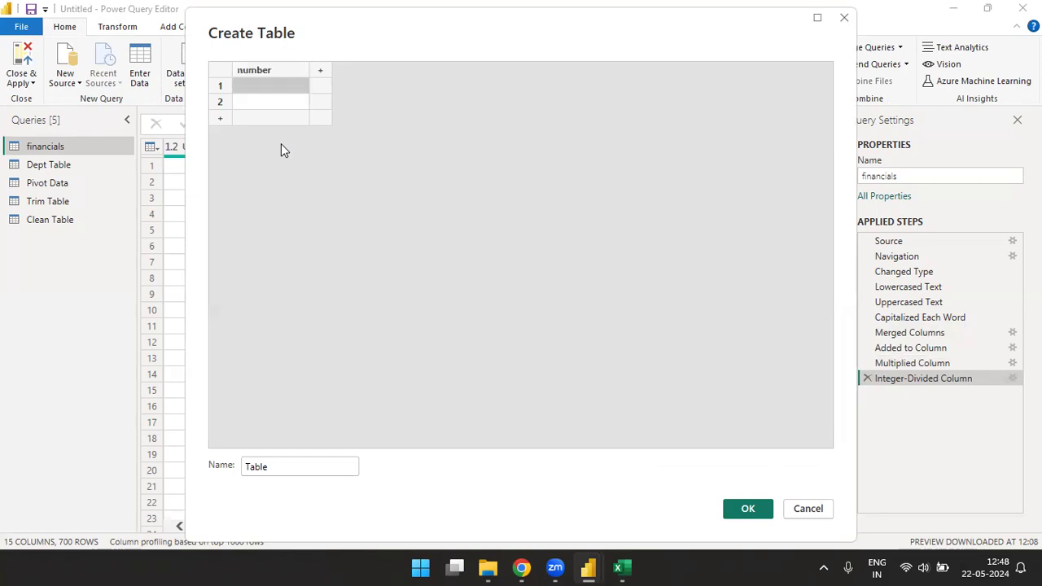
# Step: Fill the number column of the new table with the values 1 through 15, one per row
pyautogui.write('1')
pyautogui.press('Return')
pyautogui.write('2')
pyautogui.press('Return')
pyautogui.write('3')
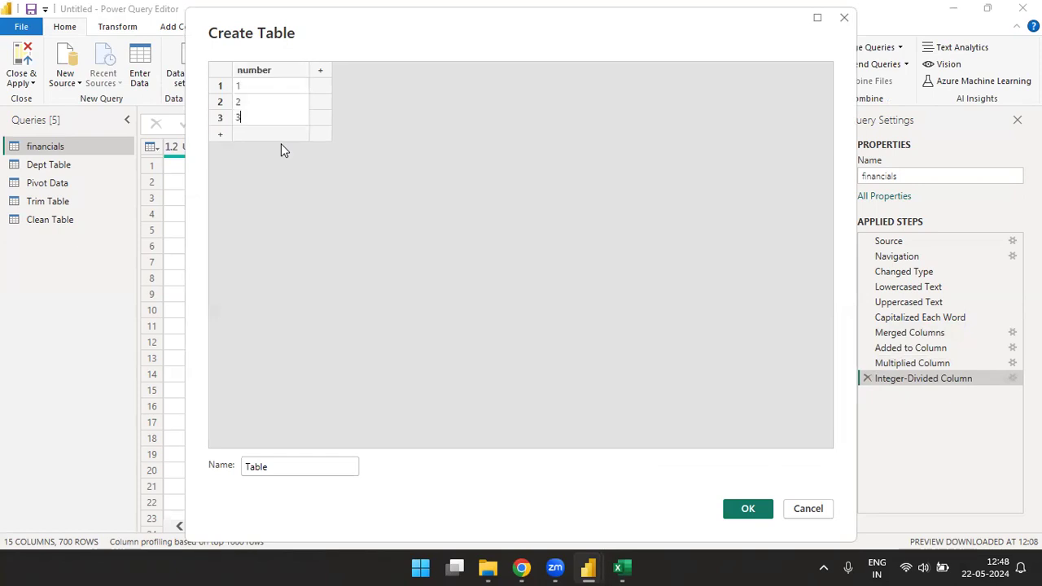
pyautogui.press('Return')
pyautogui.write('4 5 6 7 8 9 ')
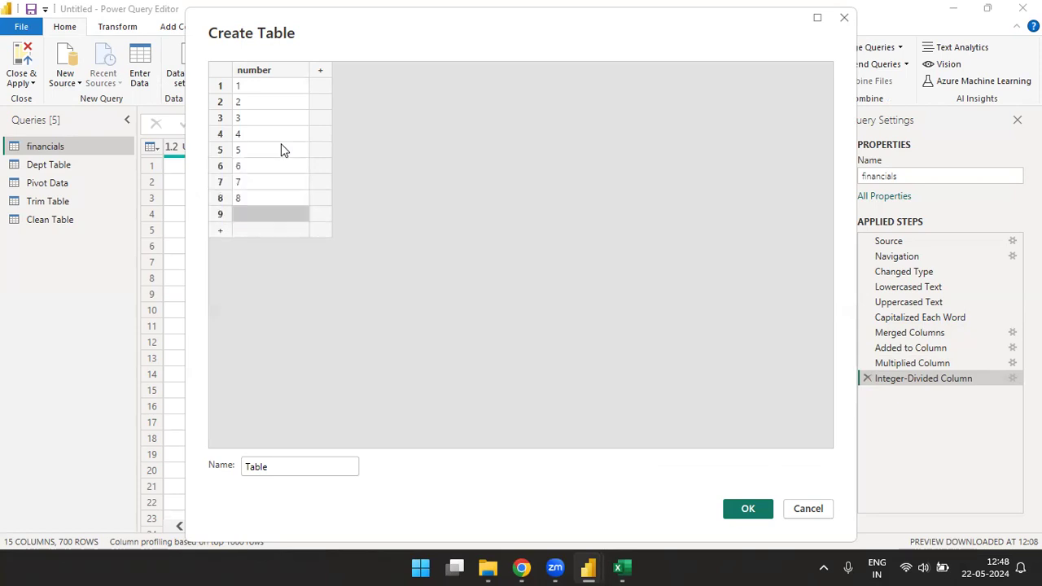
pyautogui.write('10')
pyautogui.press('Return')
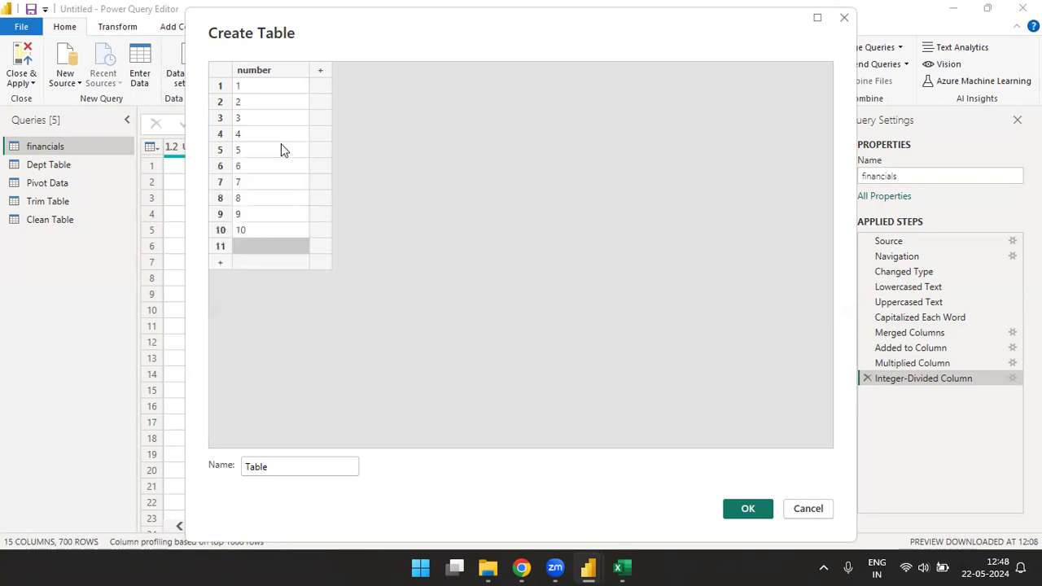
pyautogui.write('11')
pyautogui.press('Return')
pyautogui.write('12')
pyautogui.press('Return')
pyautogui.write('13')
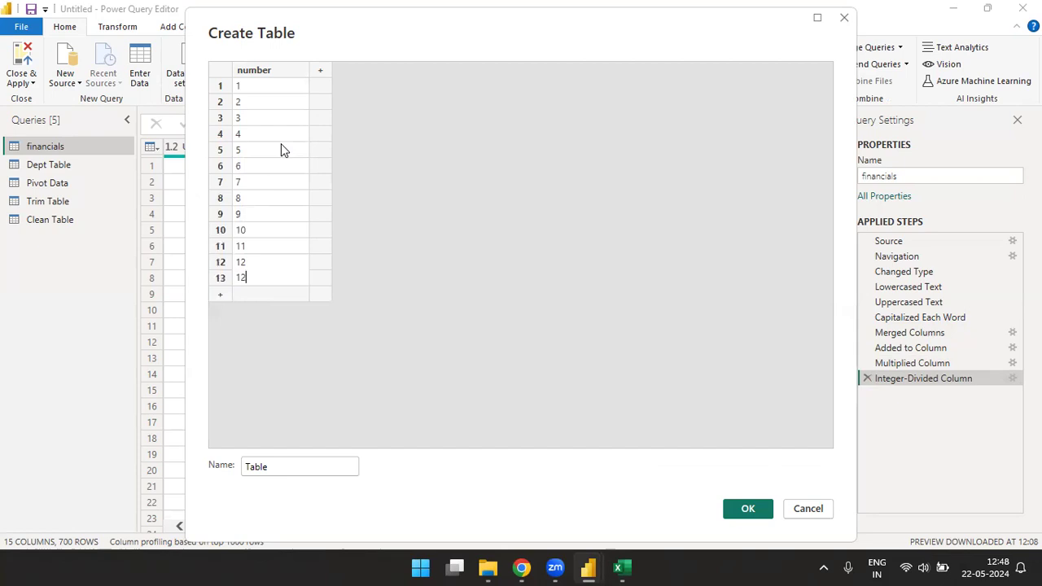
pyautogui.press('Return')
pyautogui.write('14')
pyautogui.press('Return')
pyautogui.write('14')
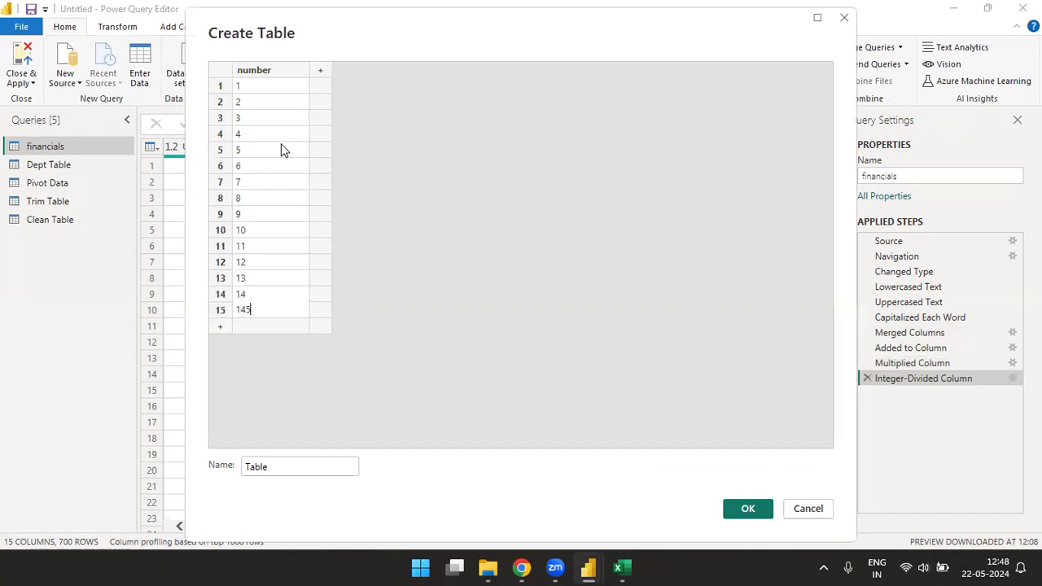
pyautogui.press('BackSpace')
# Step: Name the new table "Number Table" and create it as a query
pyautogui.click(295, 468)
pyautogui.write('Number')
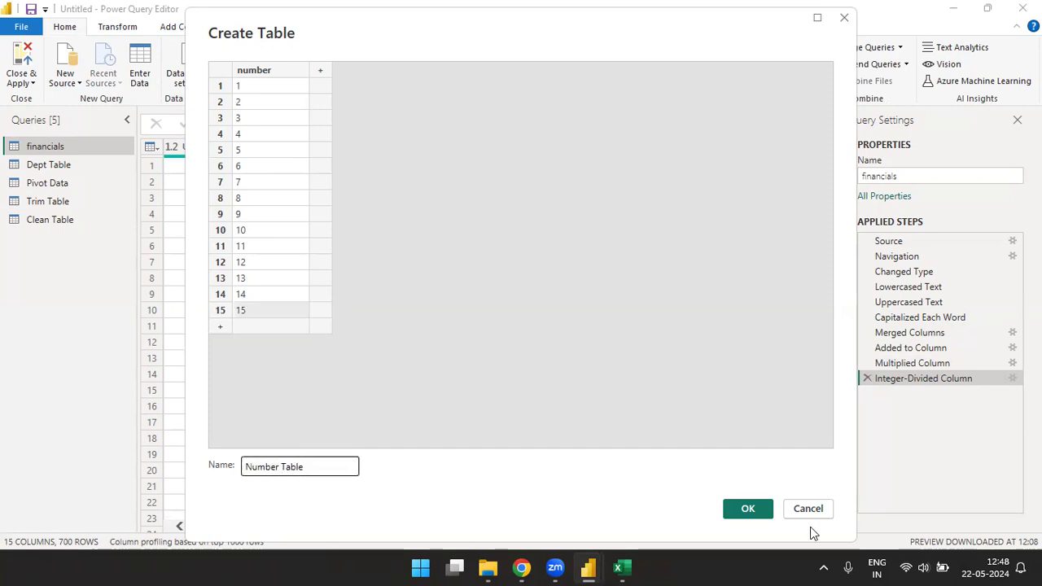
pyautogui.click(746, 508)
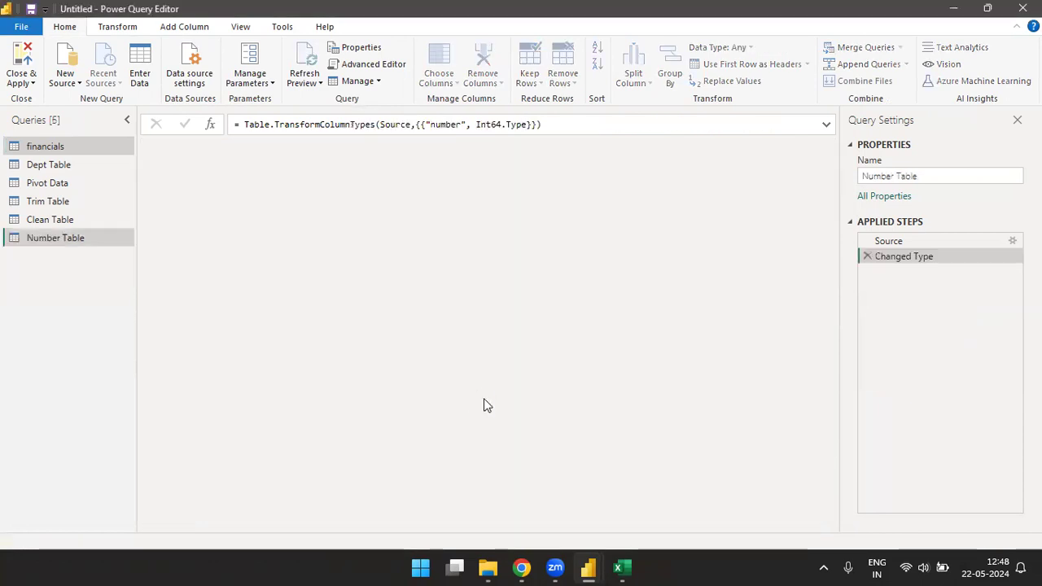
# Step: Integer-divide the number column of Number Table by 3
pyautogui.click(120, 30)
pyautogui.click(700, 81)
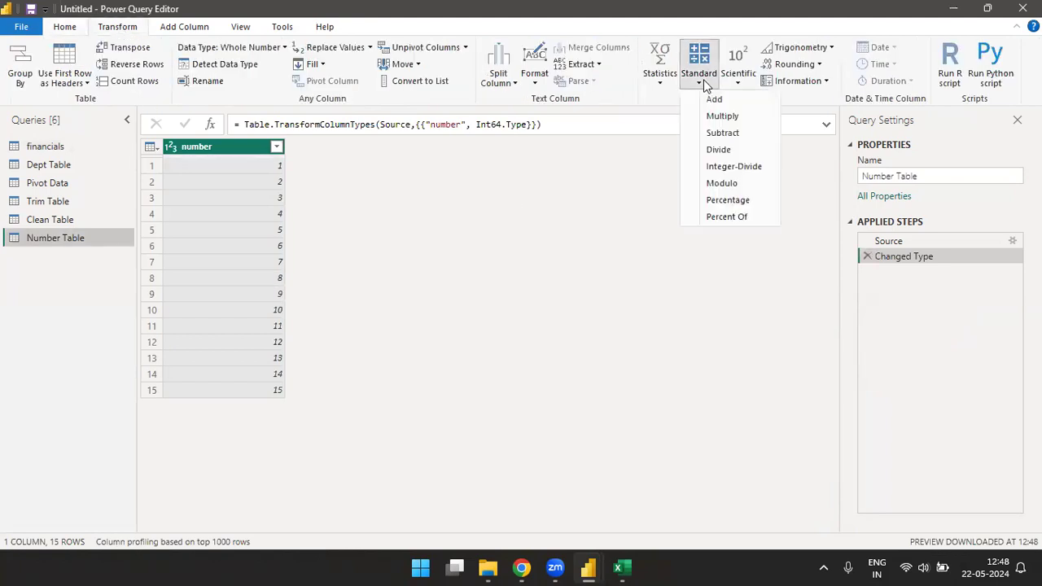
pyautogui.click(737, 170)
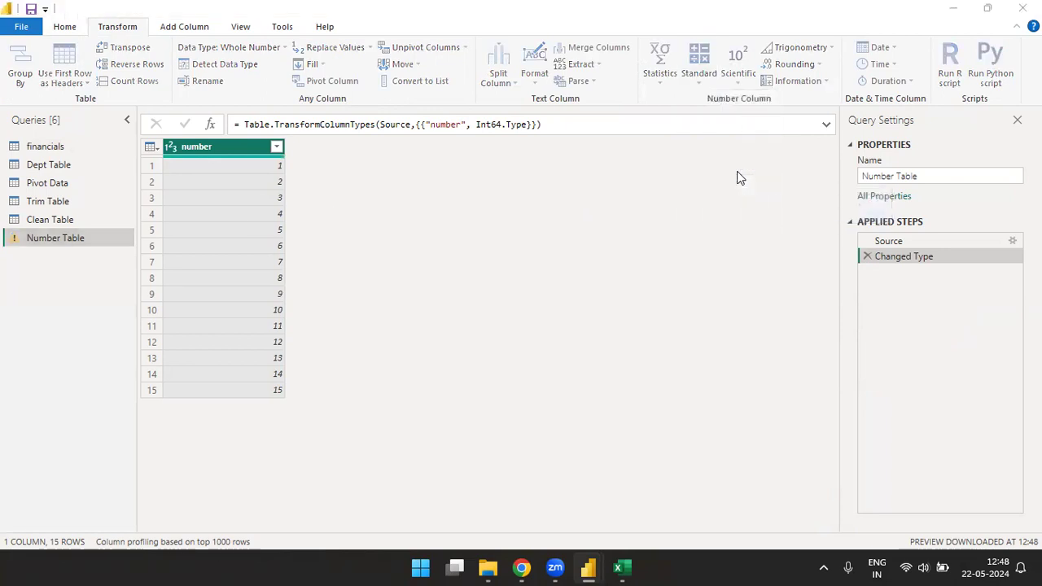
pyautogui.write('2')
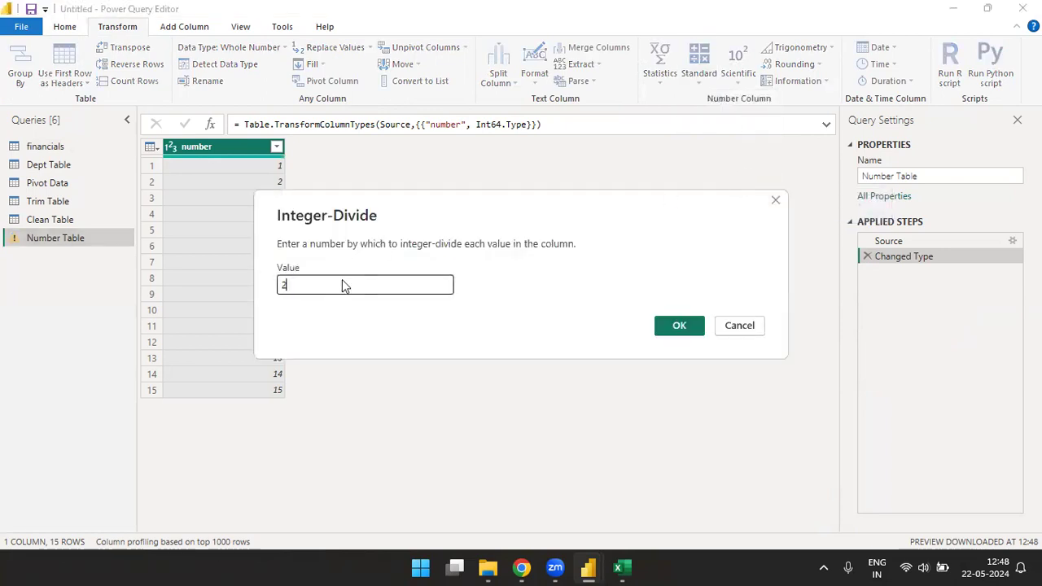
pyautogui.moveTo(404, 200); pyautogui.dragTo(526, 188)
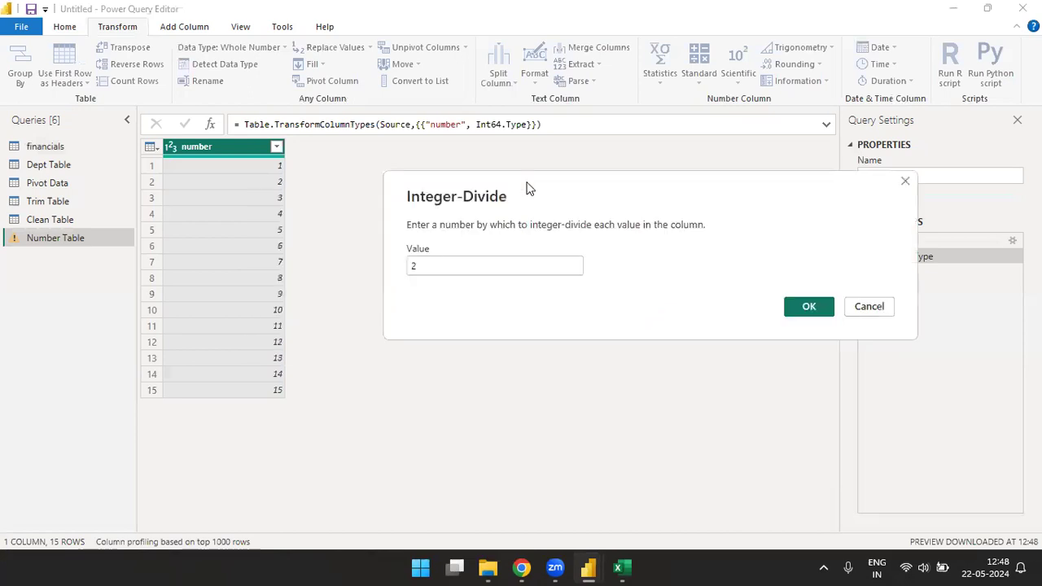
pyautogui.click(445, 273)
pyautogui.press('BackSpace')
pyautogui.write('3')
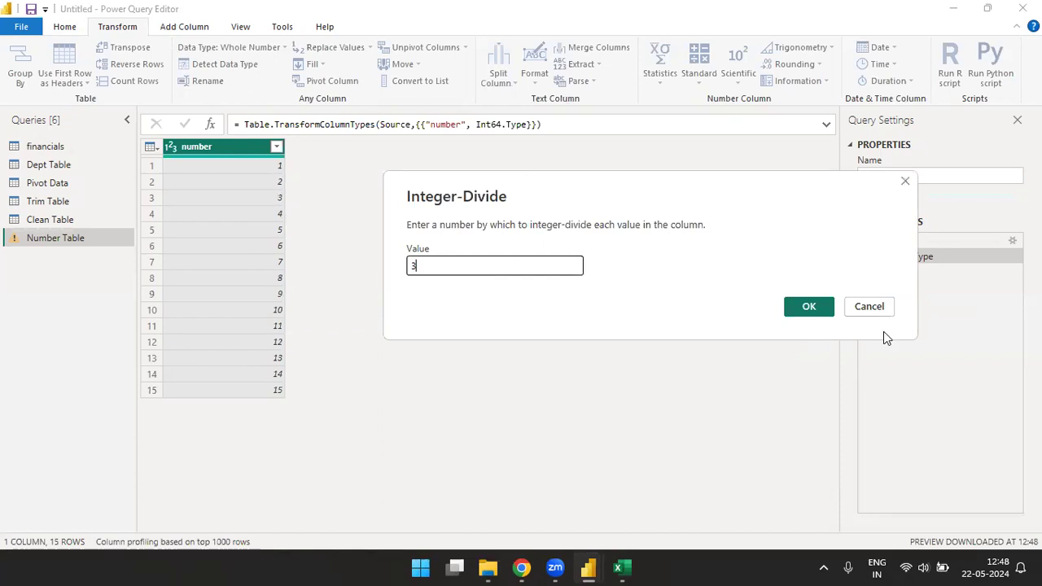
pyautogui.click(809, 307)
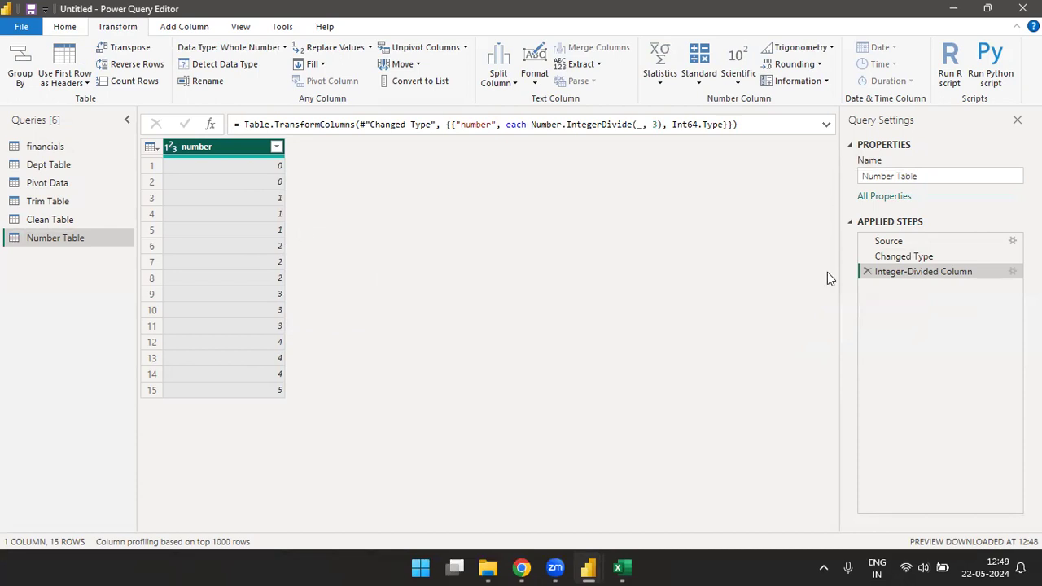
# Step: Delete the Integer-Divided Column step from the Number Table query
pyautogui.click(866, 271)
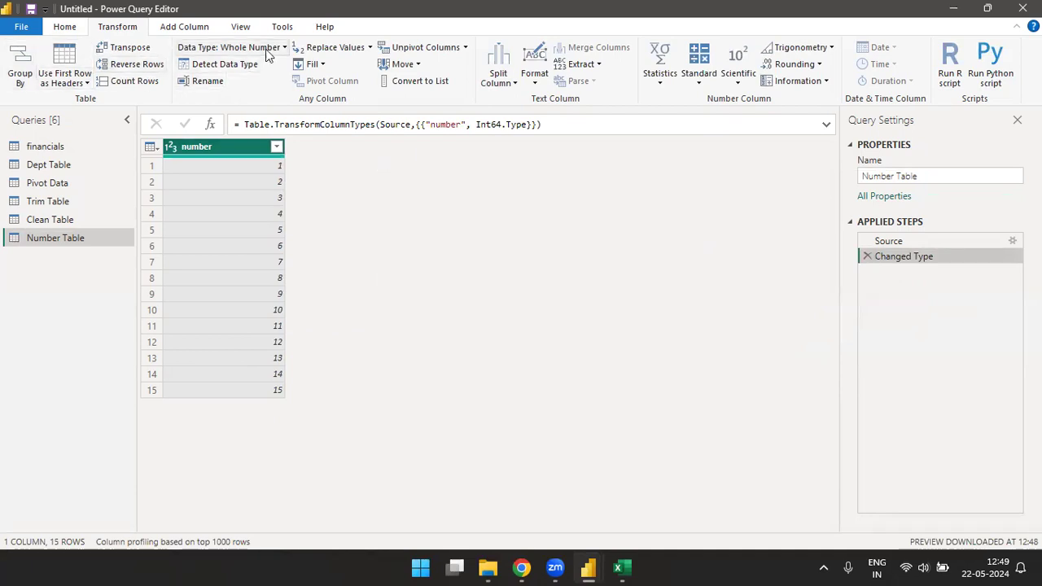
pyautogui.click(186, 31)
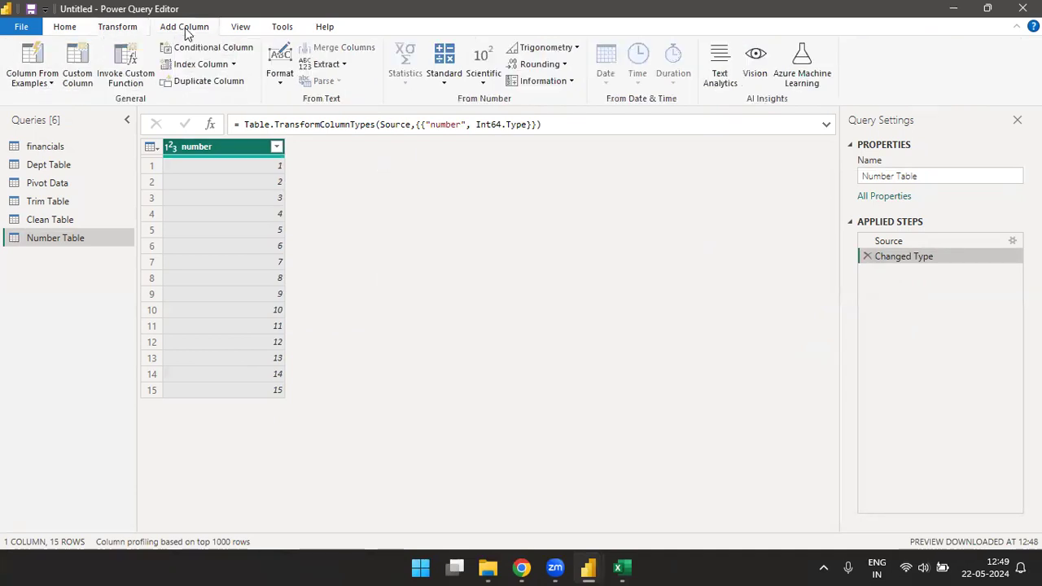
# Step: Add 10 to each value of the number column in place and delete the resulting Added to Column step
pyautogui.click(118, 29)
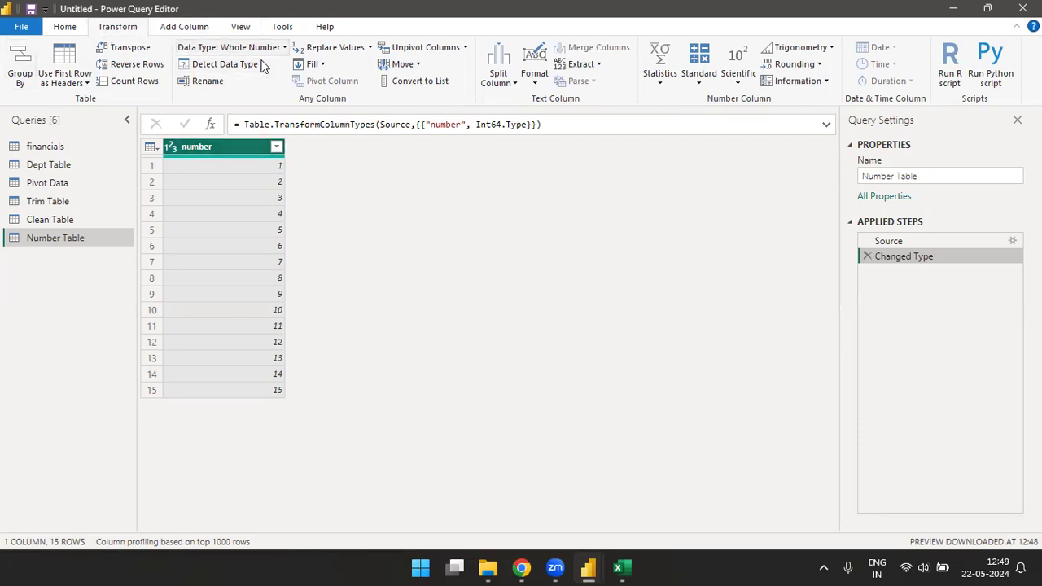
pyautogui.click(700, 81)
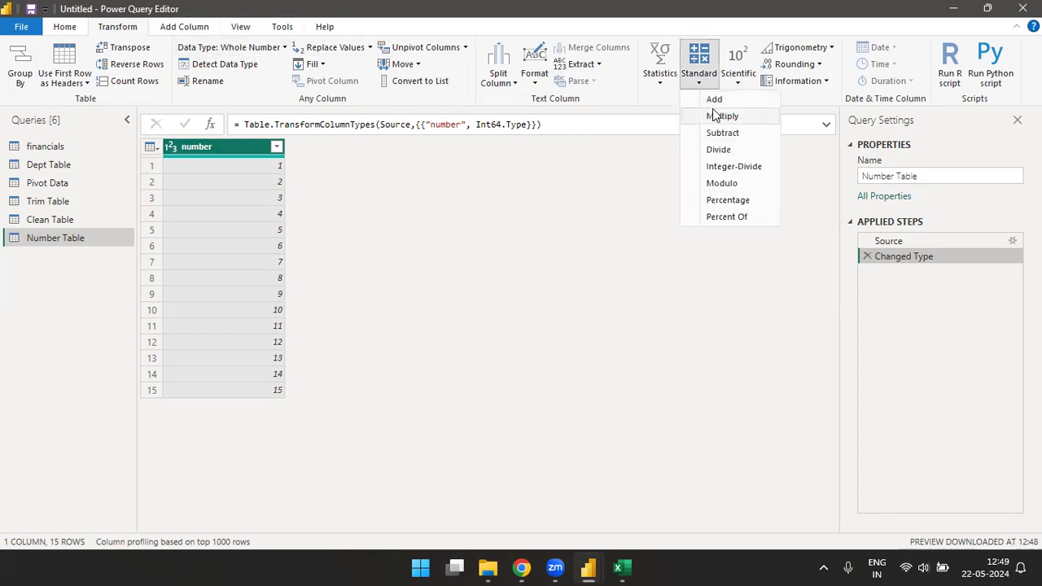
pyautogui.click(717, 100)
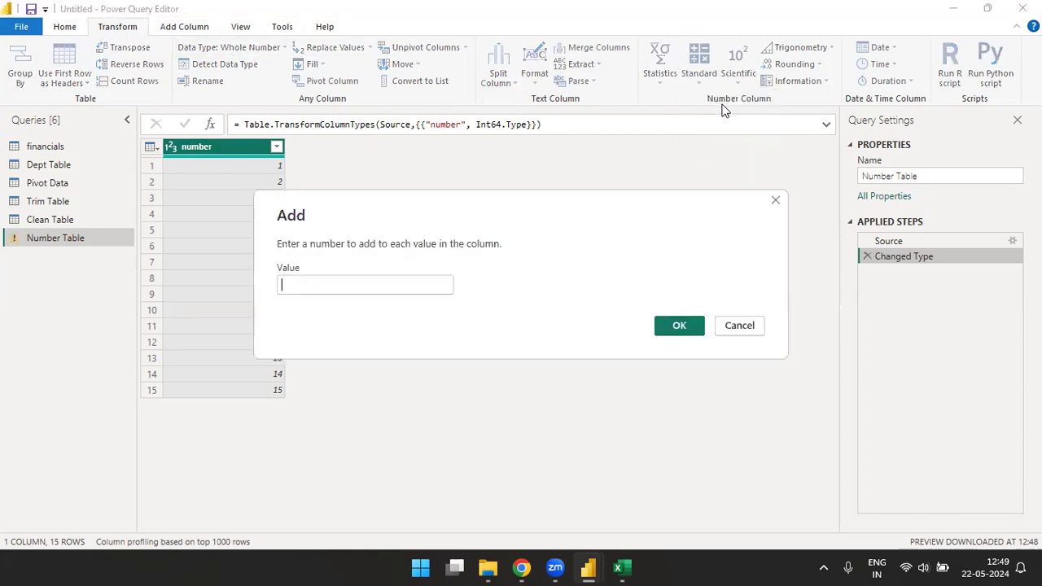
pyautogui.write('10')
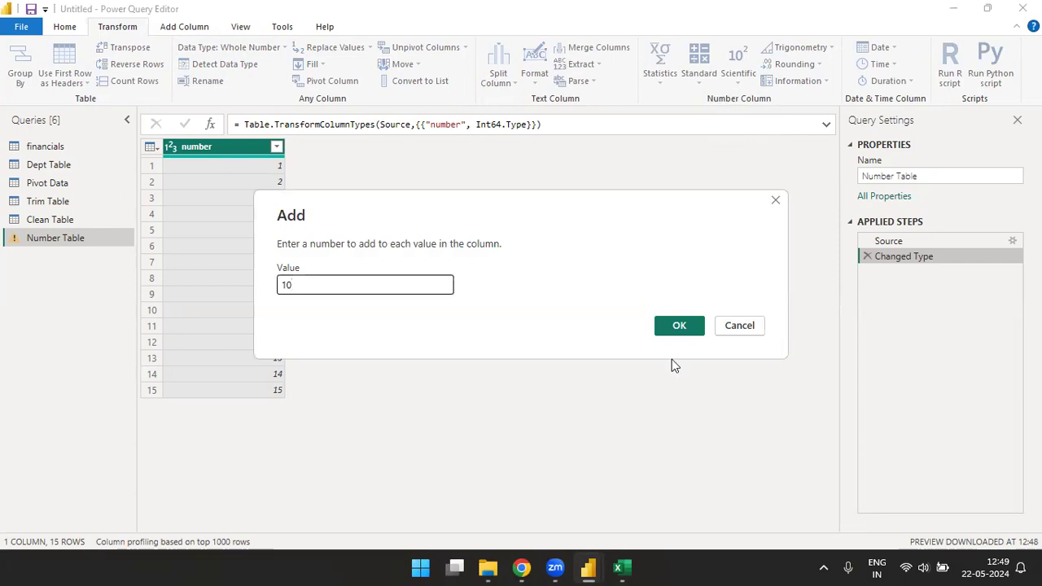
pyautogui.click(675, 329)
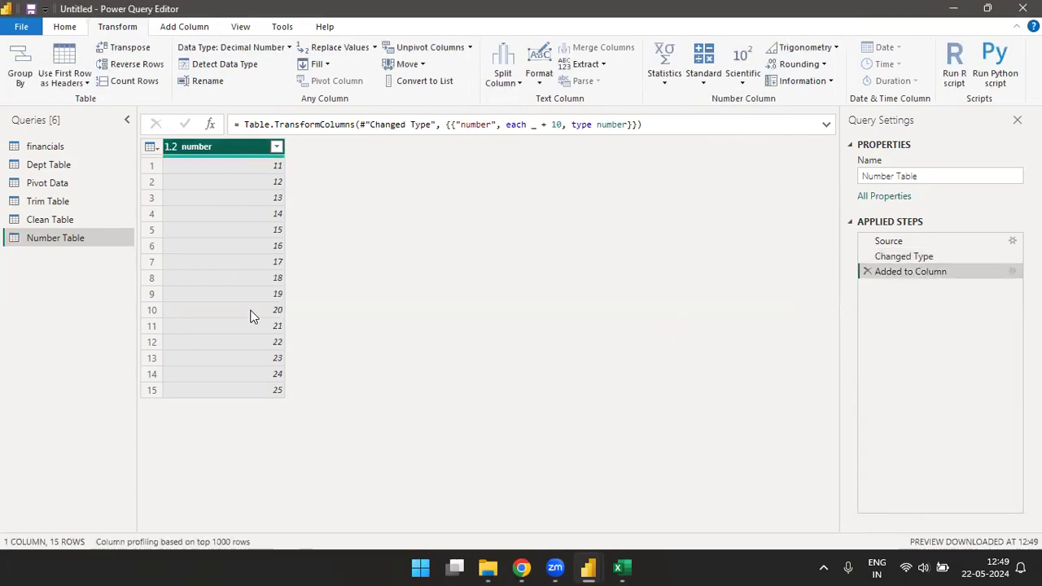
pyautogui.click(867, 271)
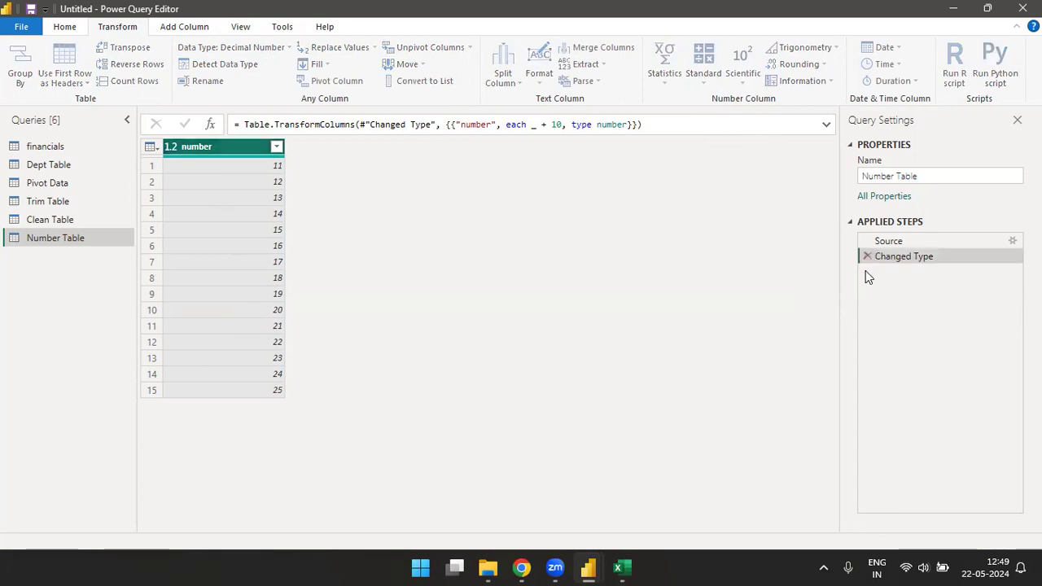
# Step: Insert a new column that adds 10 to the number column and delete its Inserted Addition step
pyautogui.click(184, 27)
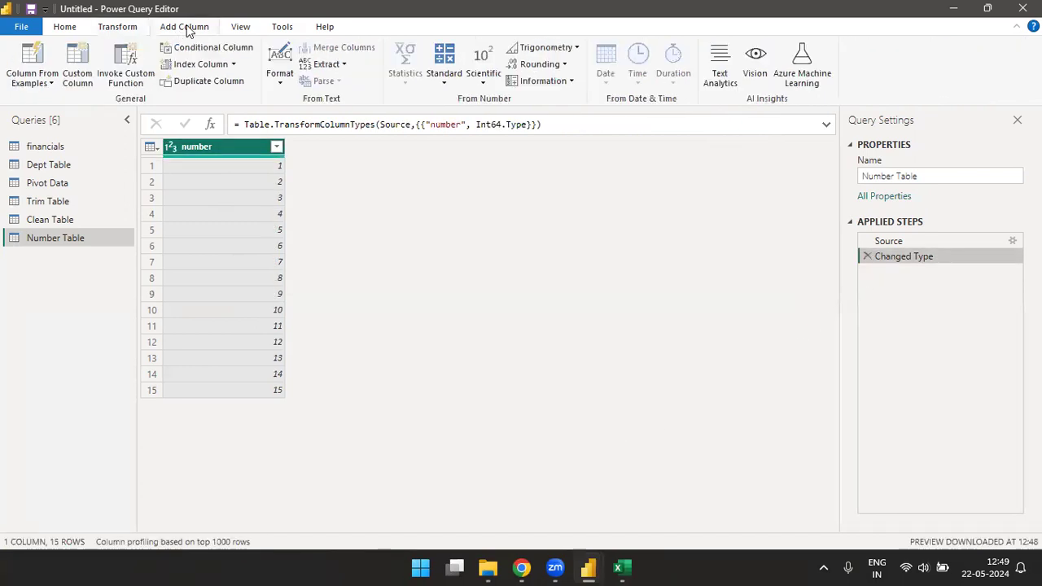
pyautogui.click(444, 83)
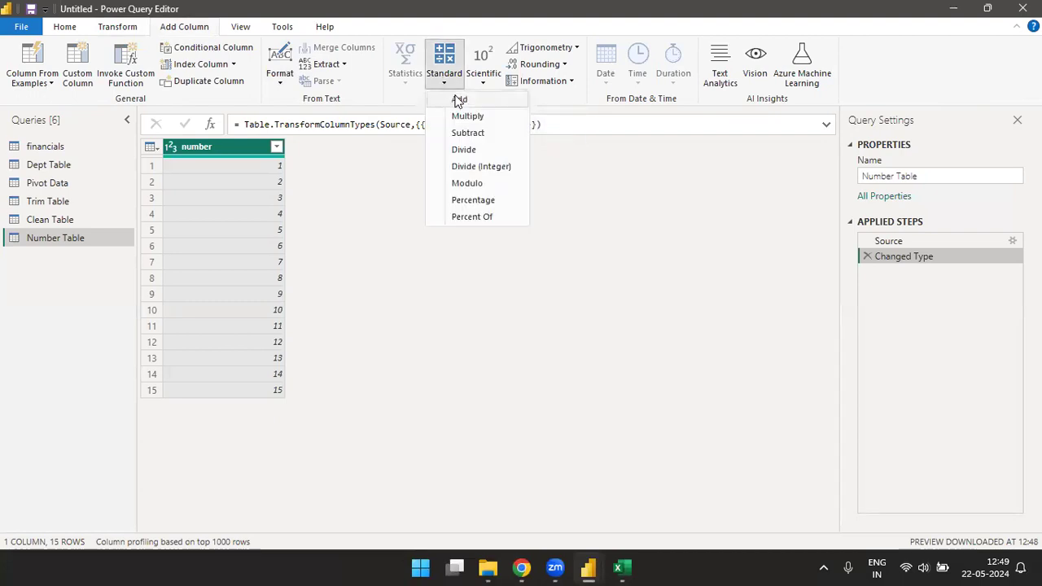
pyautogui.click(459, 101)
pyautogui.write('10')
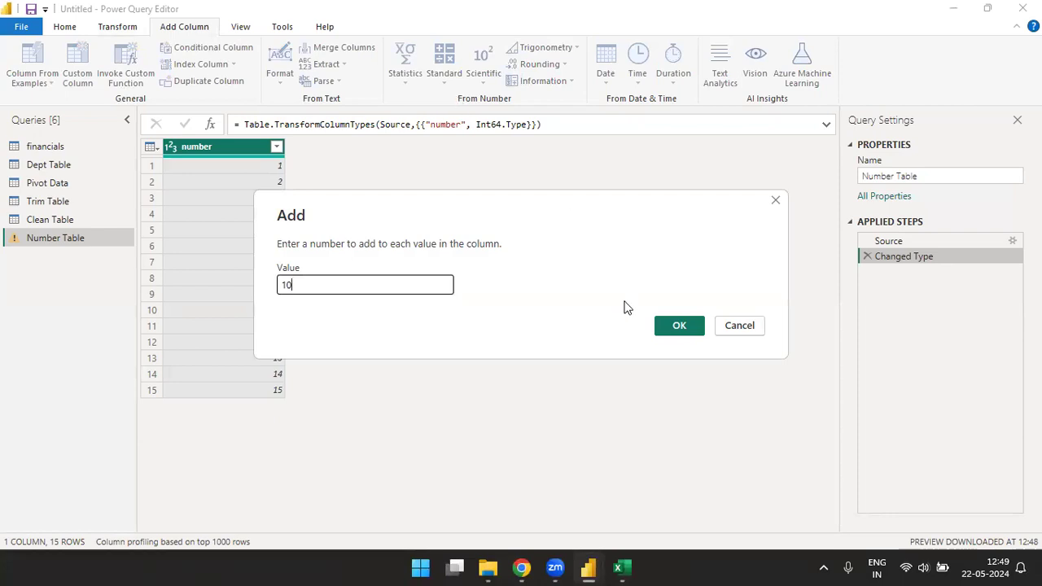
pyautogui.click(688, 329)
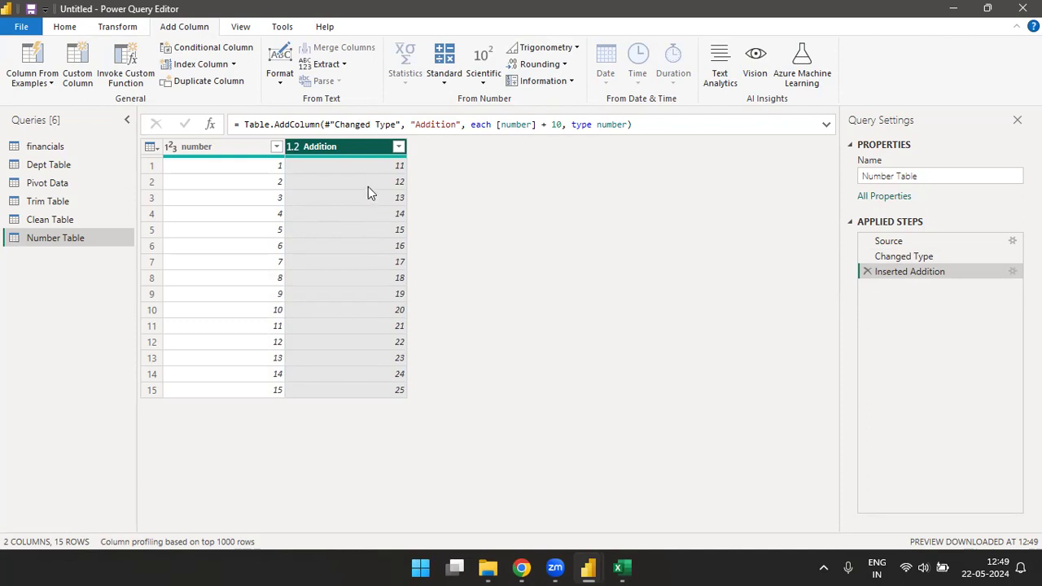
pyautogui.click(867, 271)
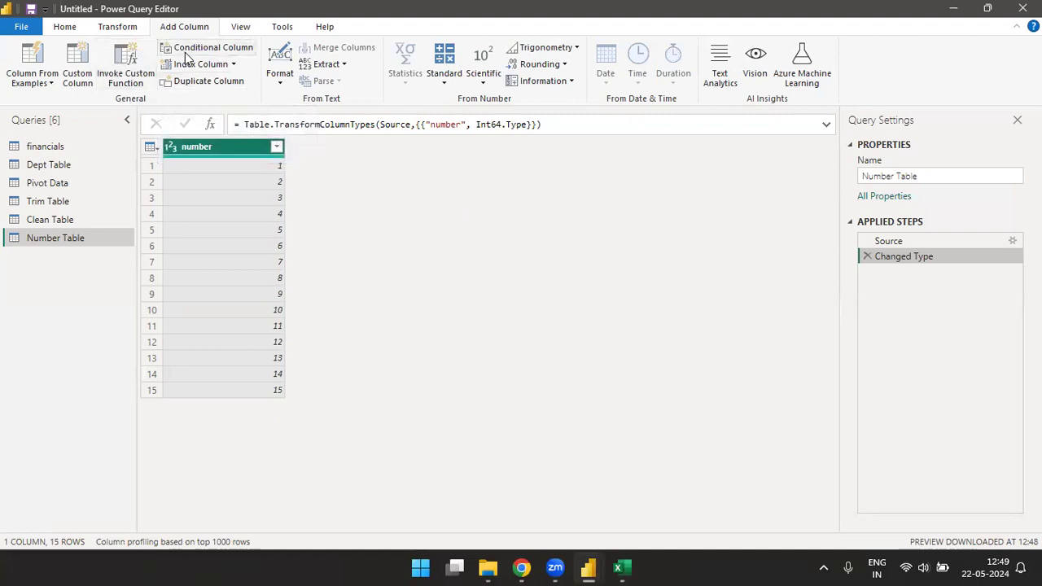
pyautogui.click(281, 77)
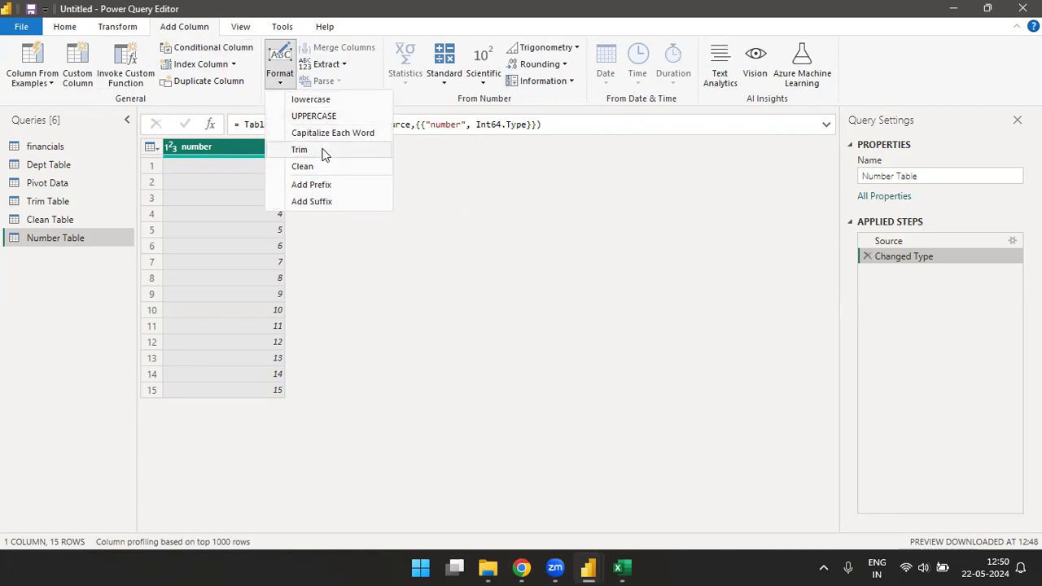
pyautogui.click(343, 65)
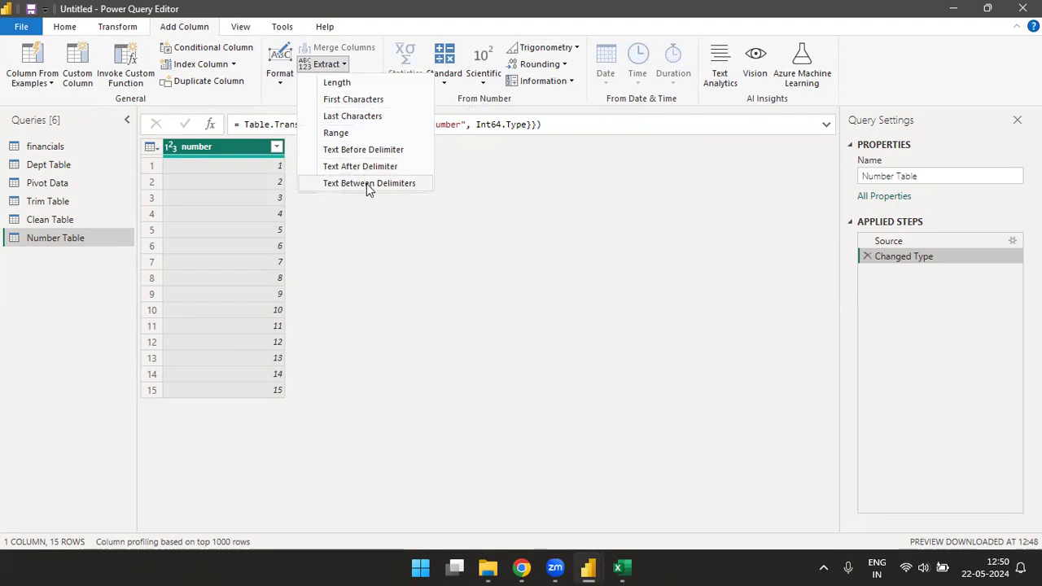
pyautogui.click(501, 208)
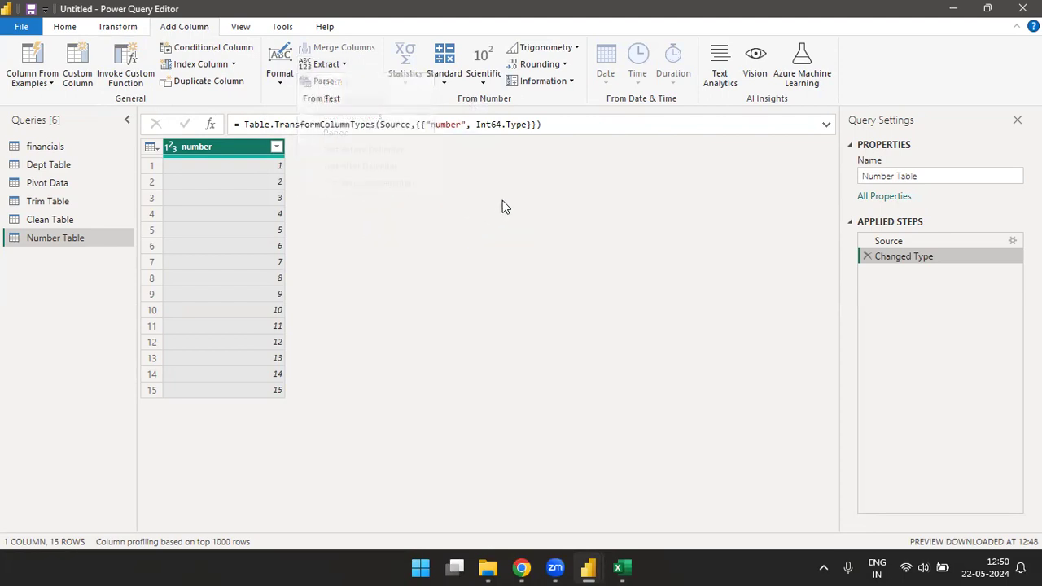
# Step: Insert a new column that integer-divides the number column by 3
pyautogui.click(444, 85)
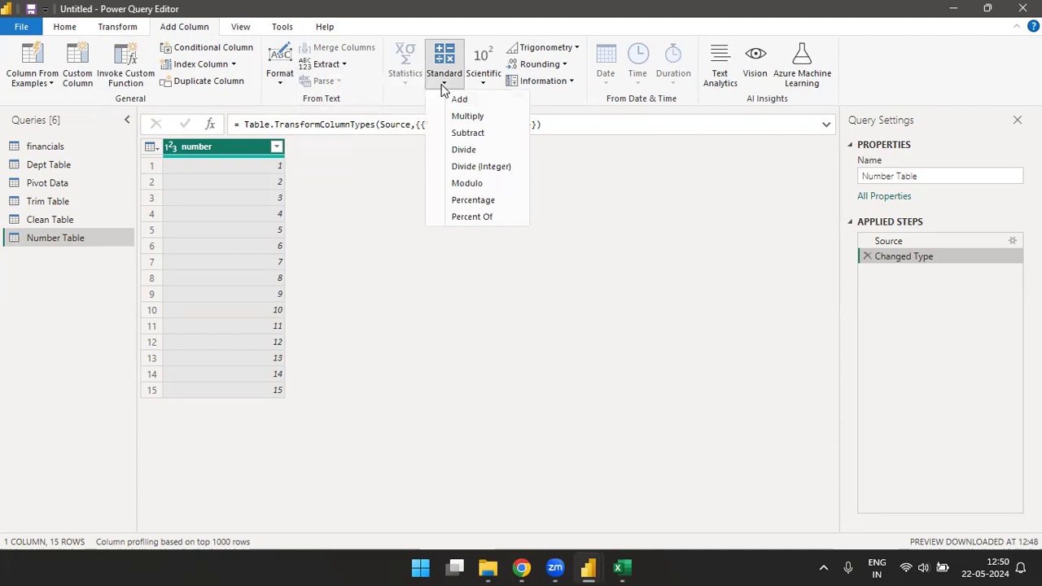
pyautogui.click(467, 171)
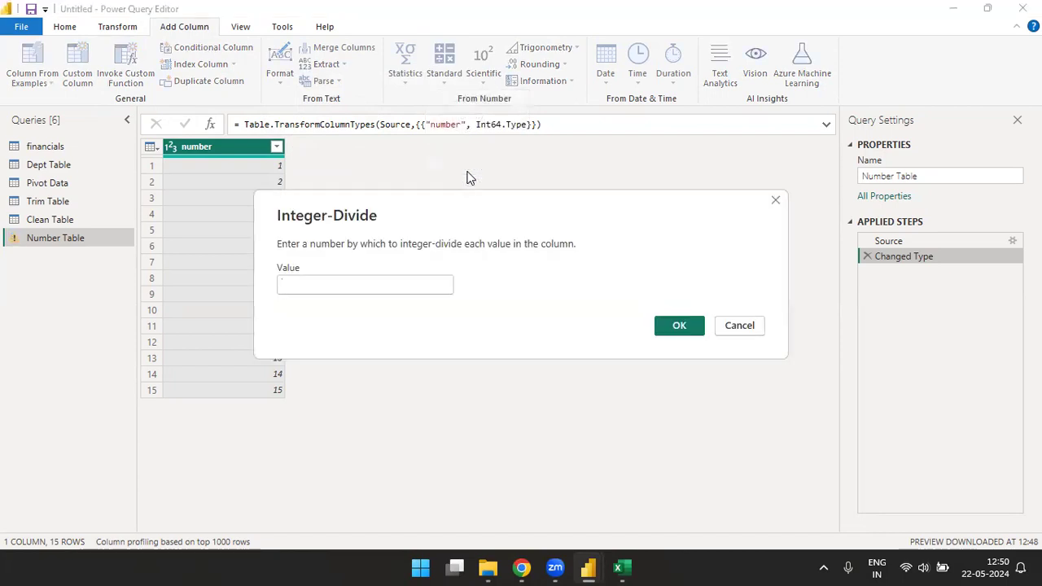
pyautogui.write('3')
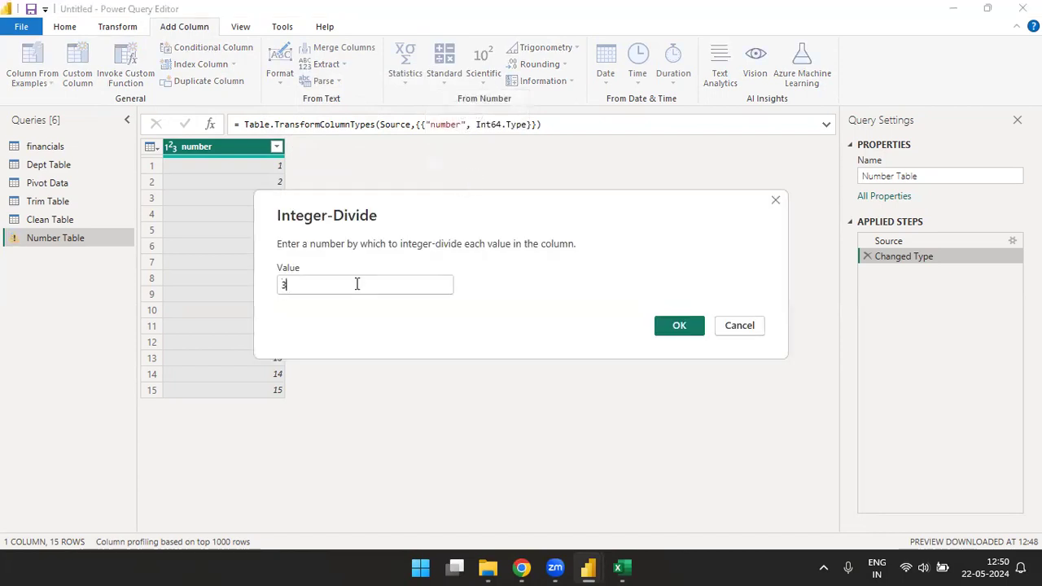
pyautogui.click(681, 327)
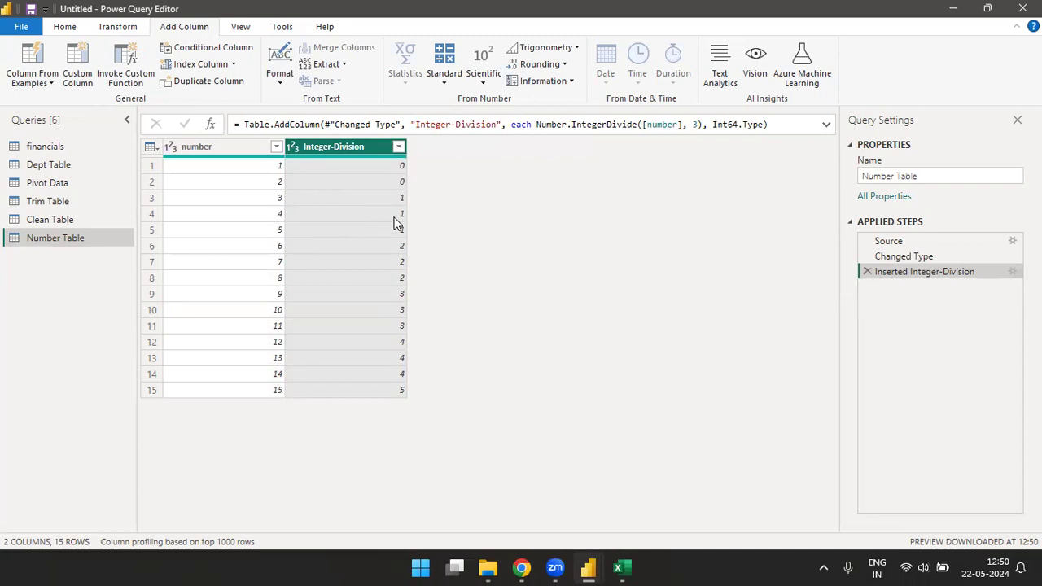
# Step: Compare the number values with their integer-division results row by row, from row 6 through row 15
pyautogui.click(271, 248)
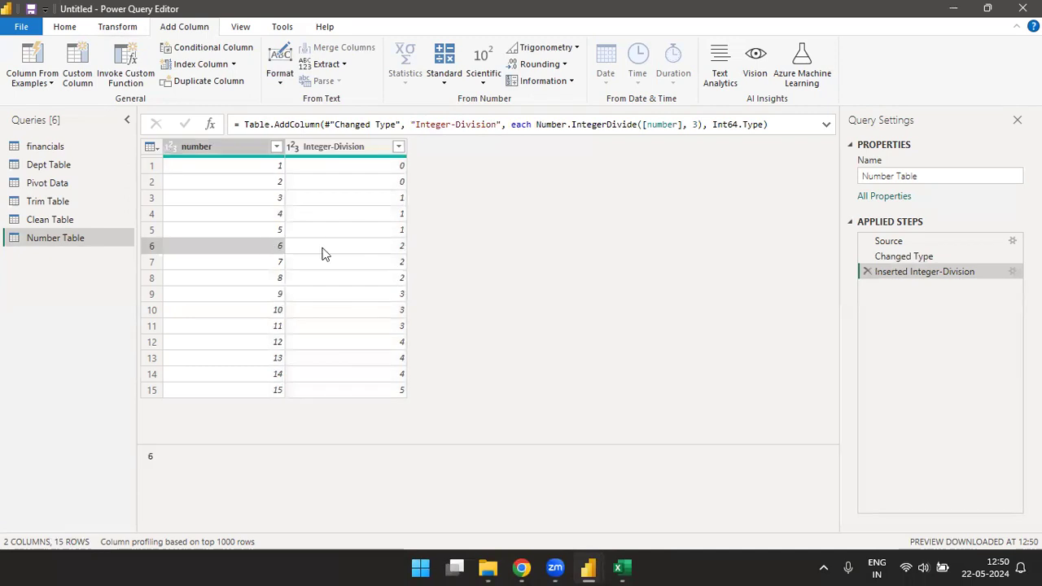
pyautogui.click(399, 249)
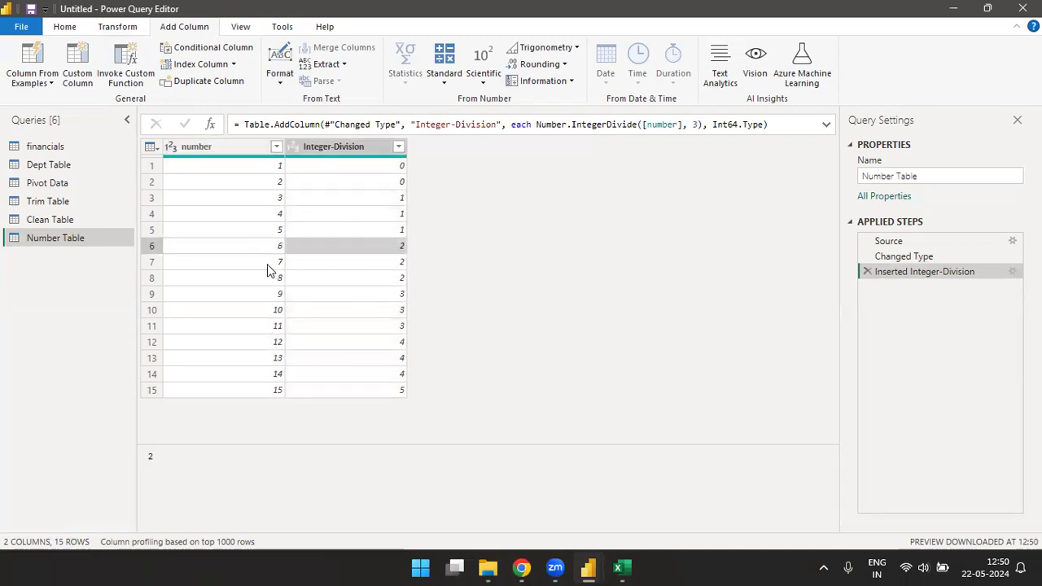
pyautogui.click(273, 264)
pyautogui.click(390, 267)
pyautogui.click(277, 285)
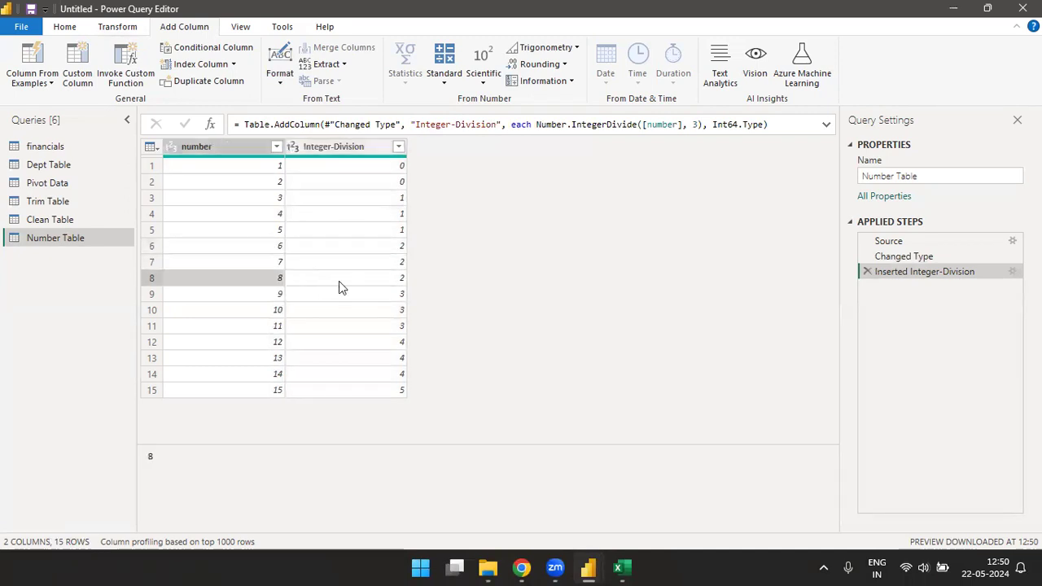
pyautogui.click(386, 285)
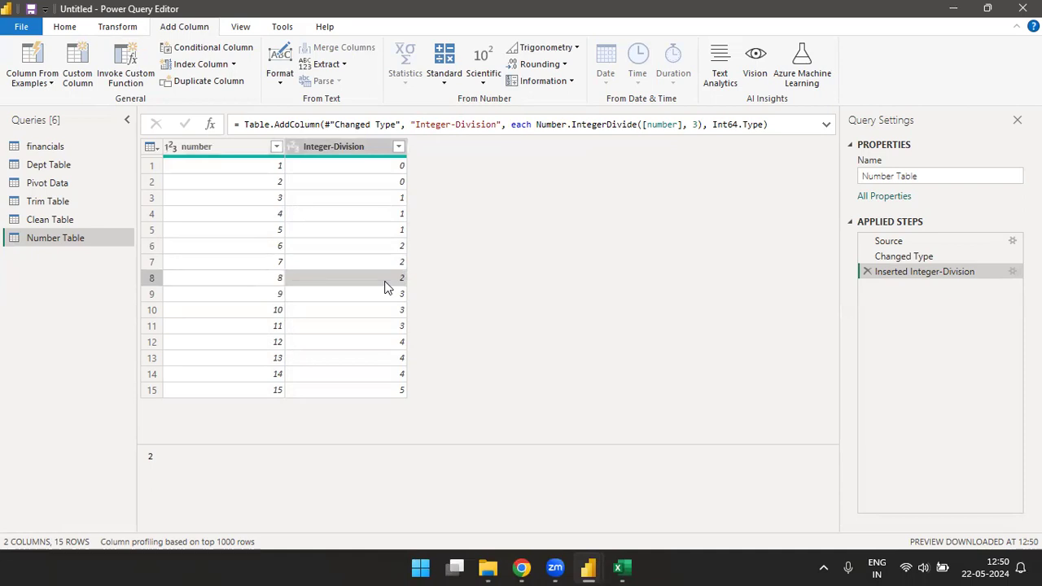
pyautogui.click(281, 295)
pyautogui.click(383, 296)
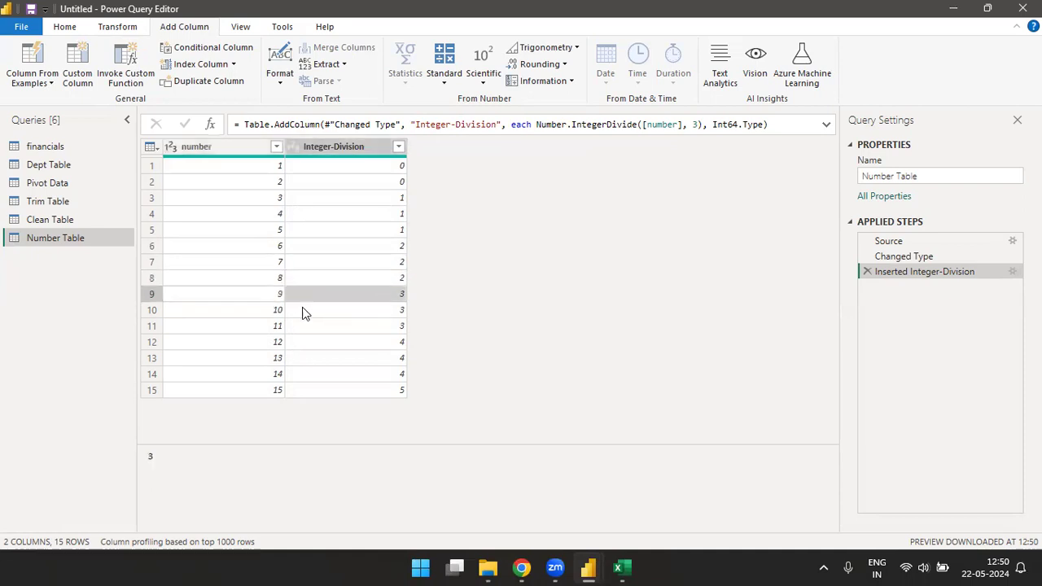
pyautogui.click(277, 310)
pyautogui.click(388, 314)
pyautogui.click(279, 327)
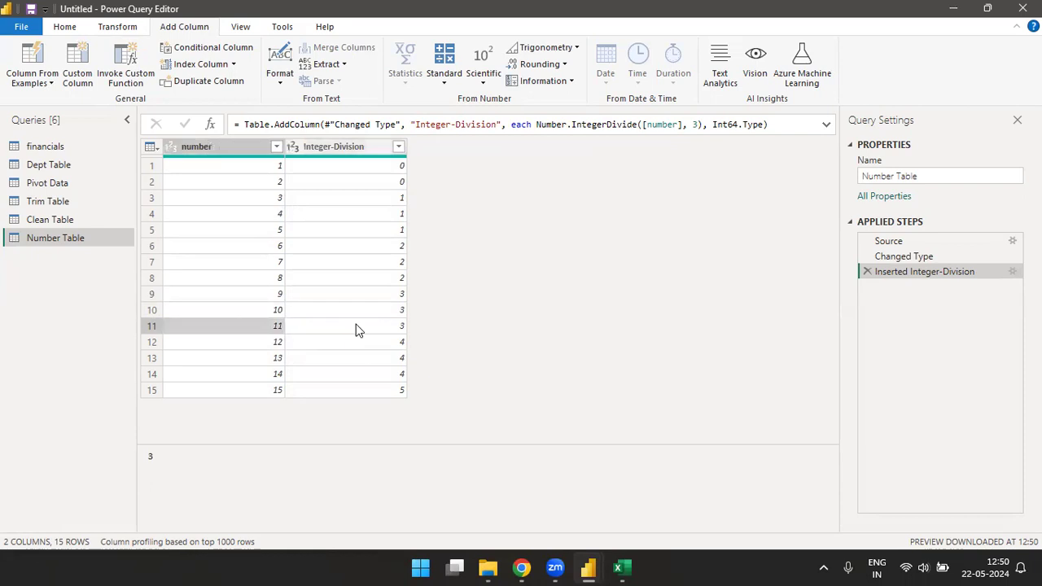
pyautogui.click(387, 326)
pyautogui.click(271, 344)
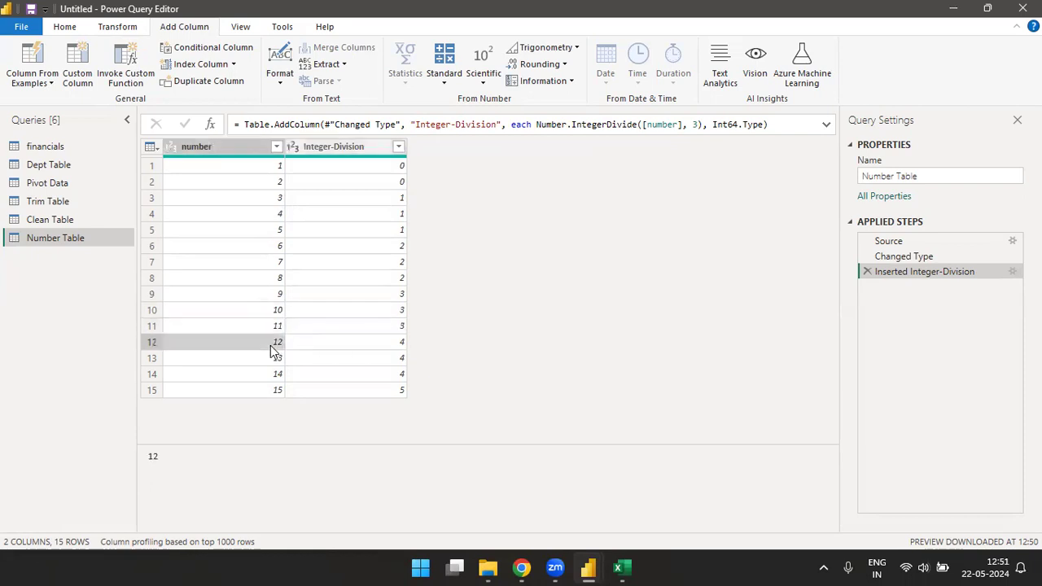
pyautogui.click(403, 346)
pyautogui.click(397, 363)
pyautogui.click(396, 376)
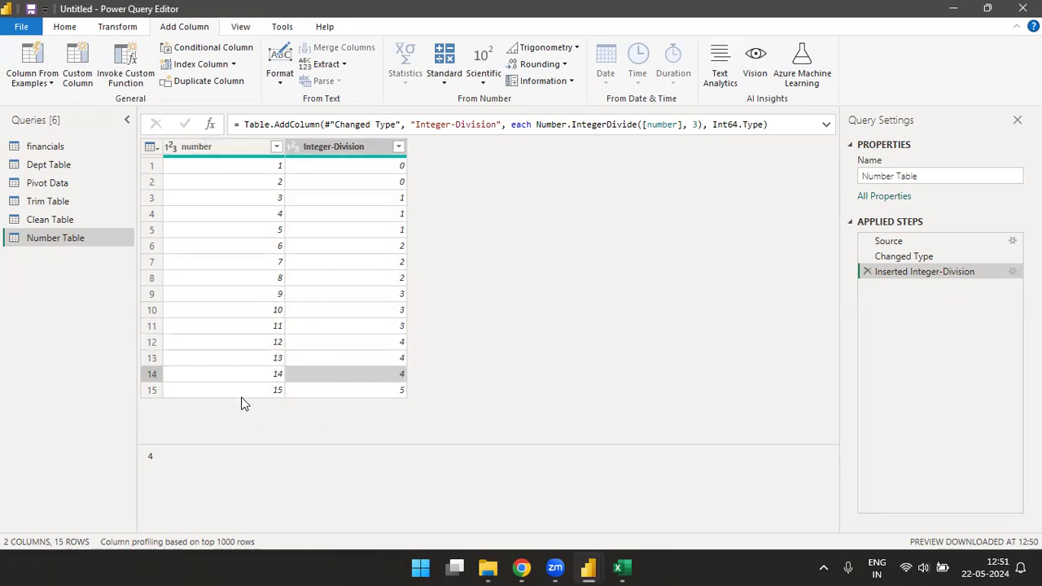
pyautogui.click(252, 392)
pyautogui.click(373, 392)
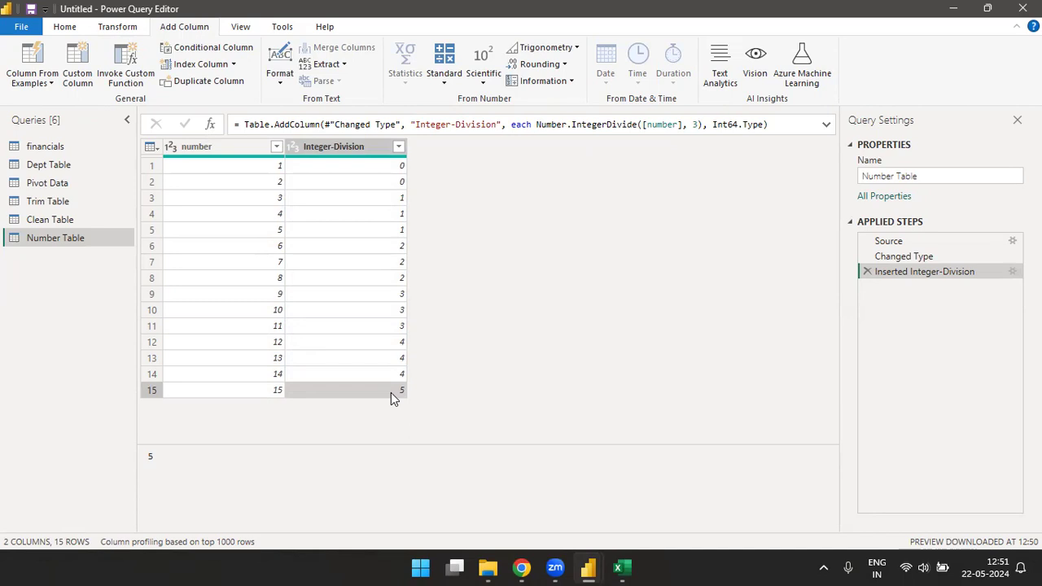
# Step: Delete the Inserted Integer-Division step from the Number Table query
pyautogui.click(243, 152)
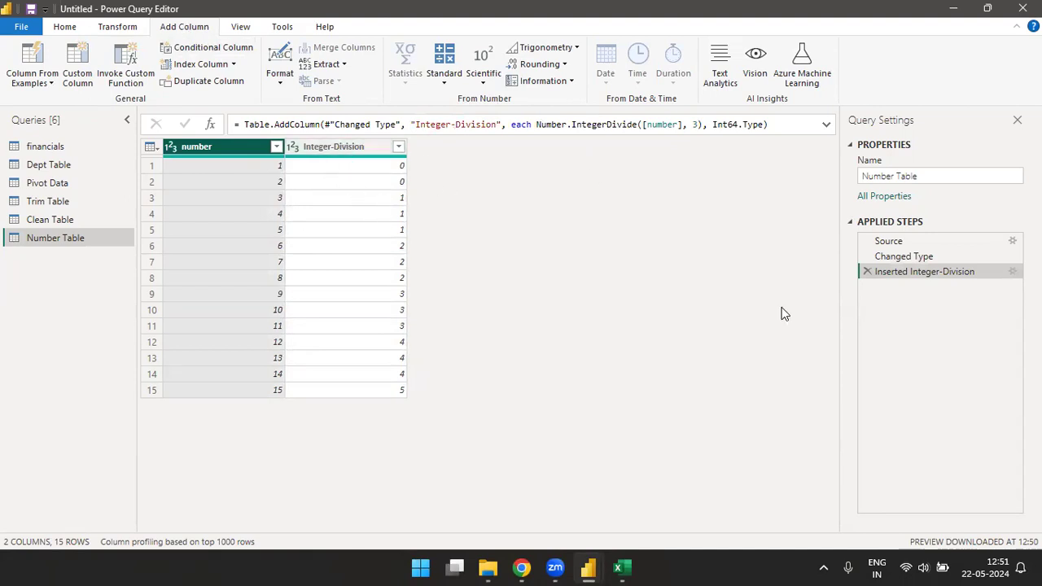
pyautogui.click(867, 272)
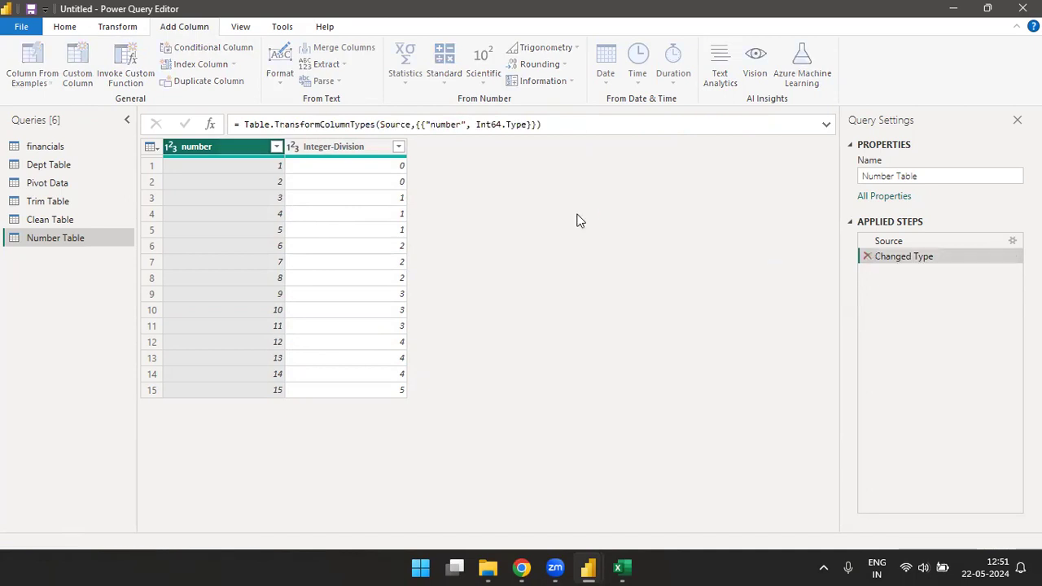
# Step: Insert a new Modulo column giving the remainder of the number column divided by 2
pyautogui.click(444, 88)
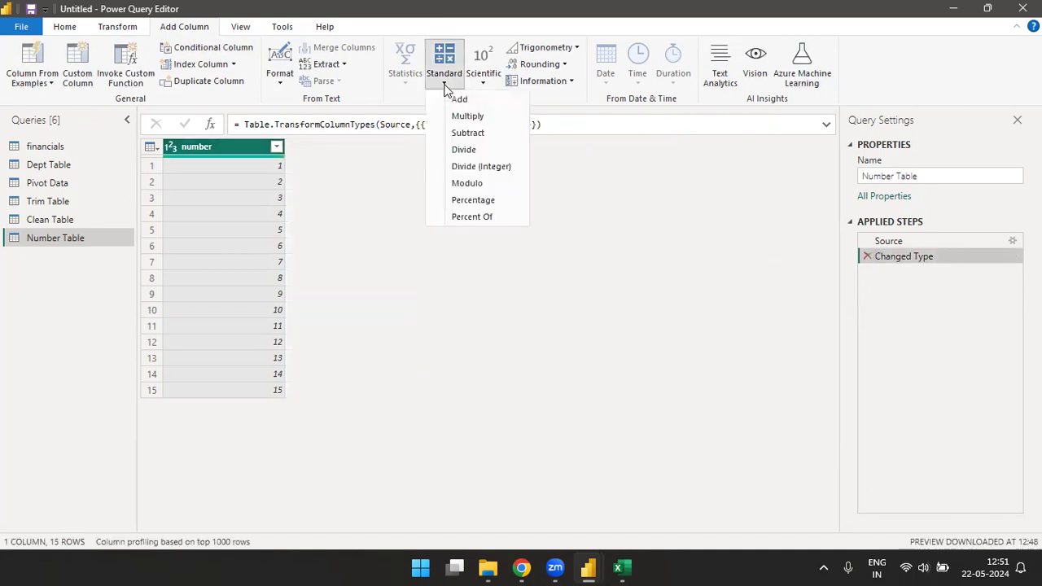
pyautogui.click(471, 184)
pyautogui.write('2')
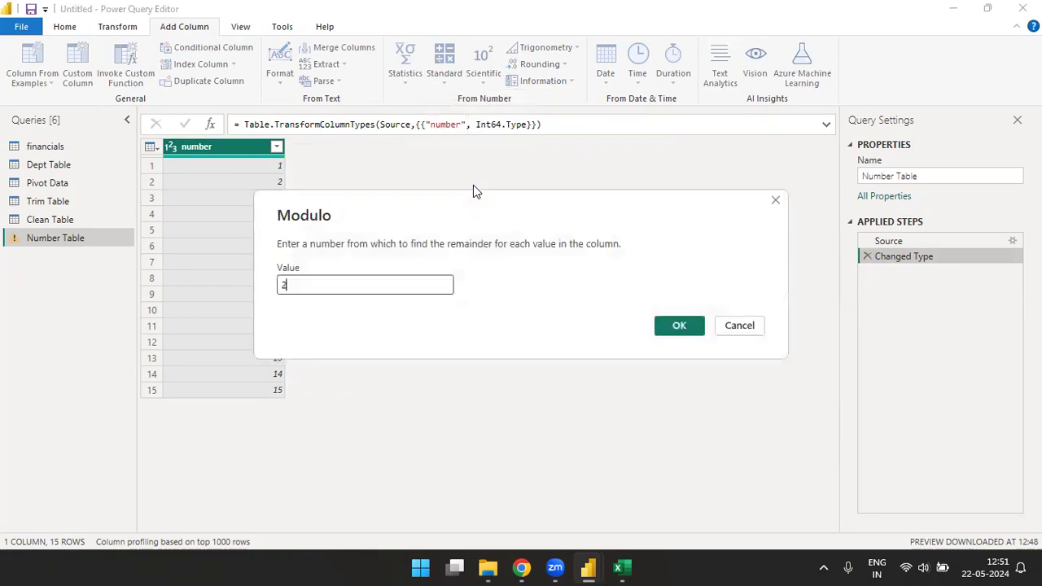
pyautogui.click(679, 326)
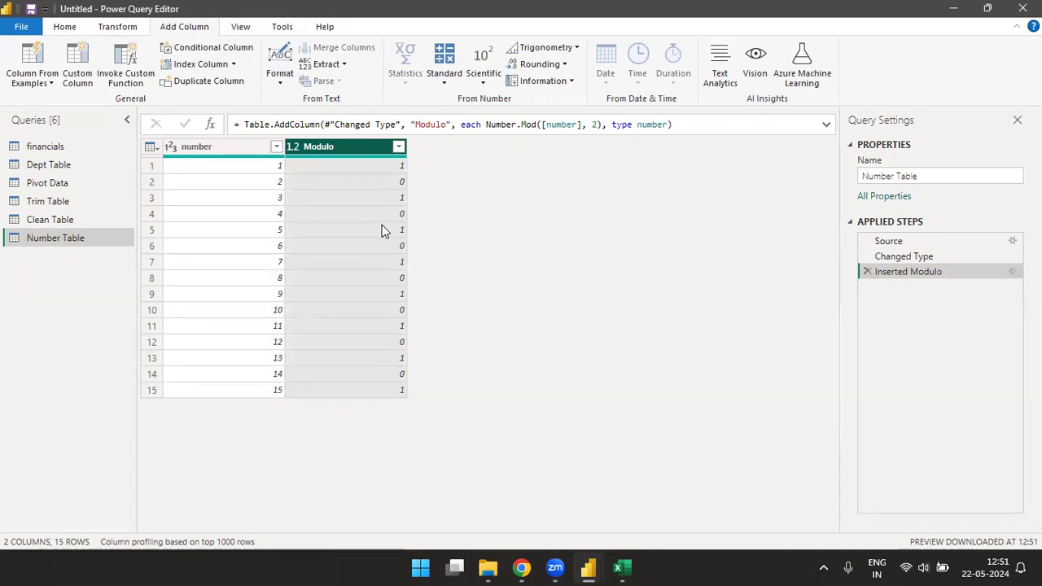
# Step: Switch to the Excel workbook Book1 and enter the long-division notation 4)15(3 in cell I16
pyautogui.click(618, 567)
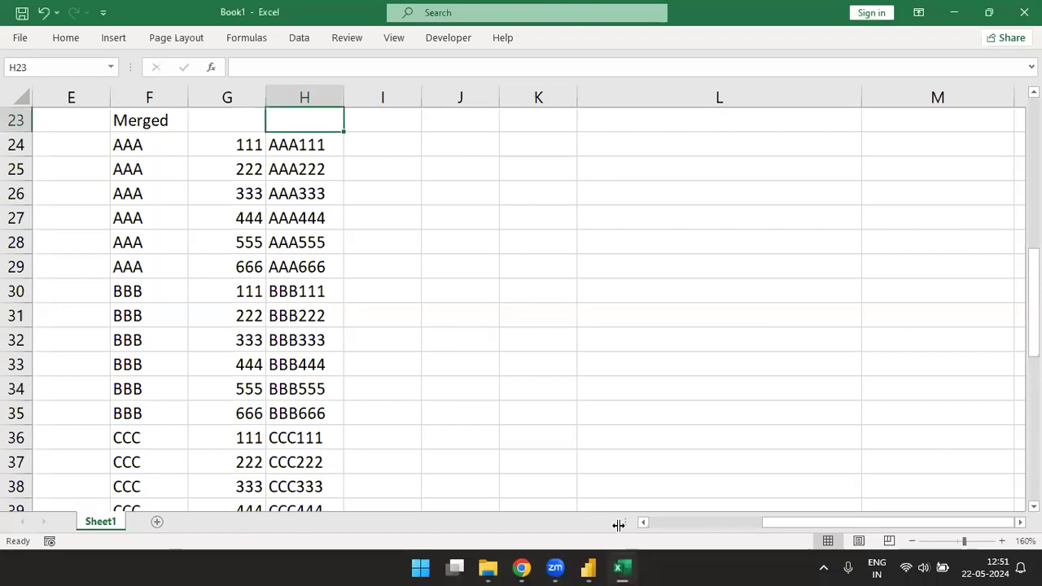
pyautogui.click(484, 319)
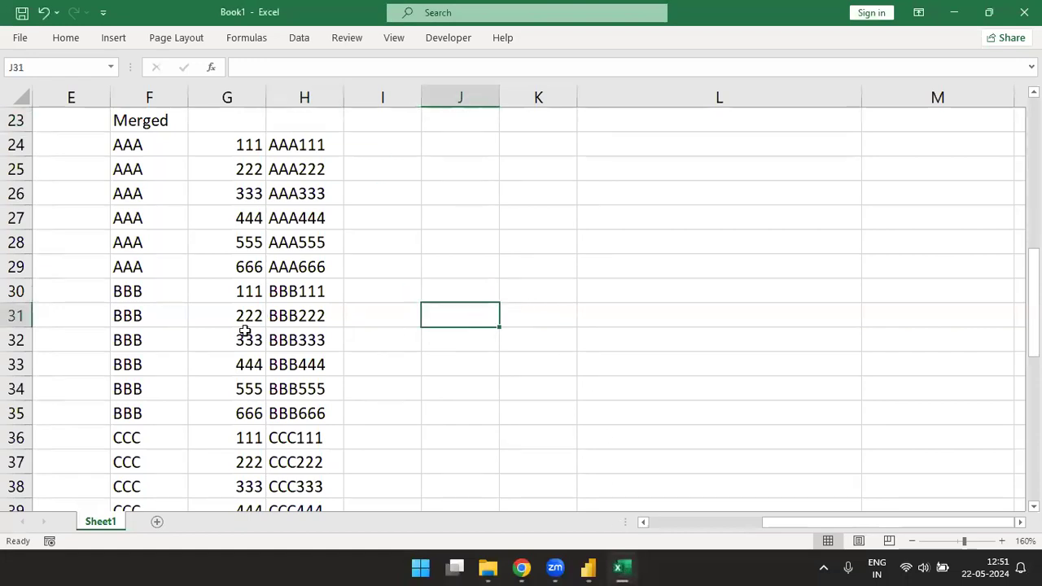
pyautogui.hotkey('ctrl', 'Up')
pyautogui.hotkey('ctrl', 'Up')
pyautogui.click(436, 455)
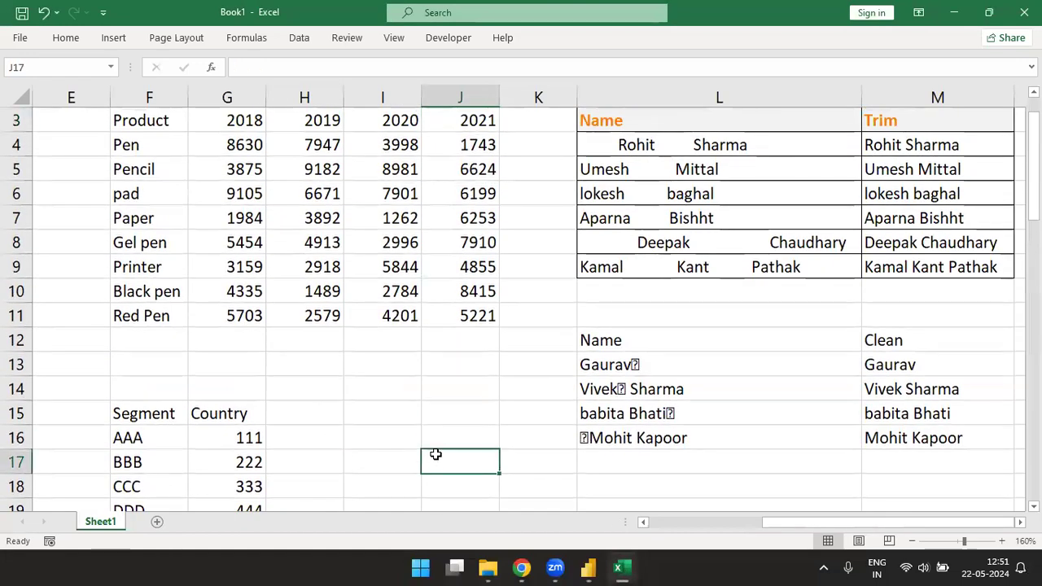
pyautogui.press('Up')
pyautogui.press('Left')
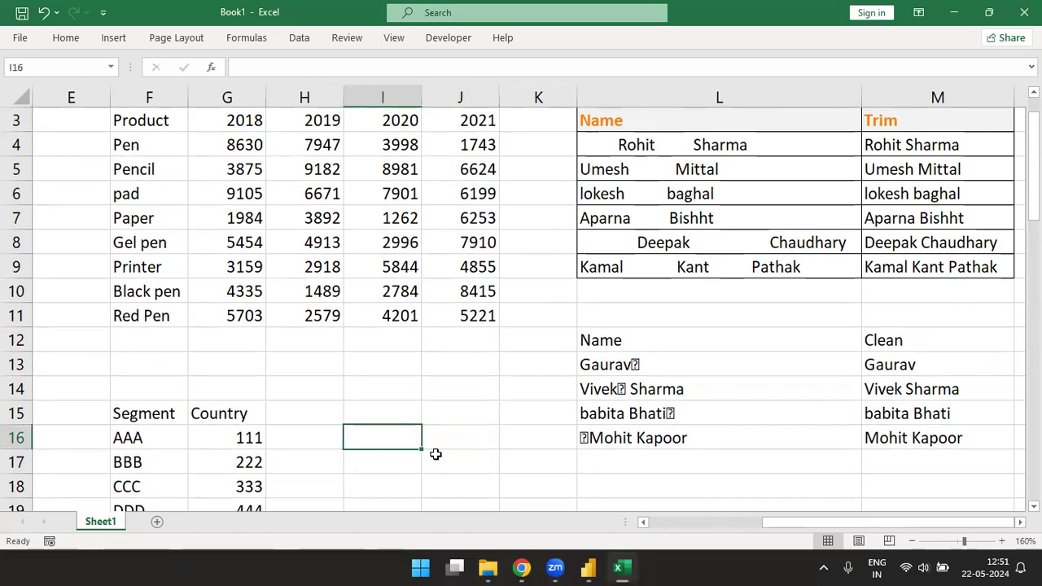
pyautogui.write('4)15')
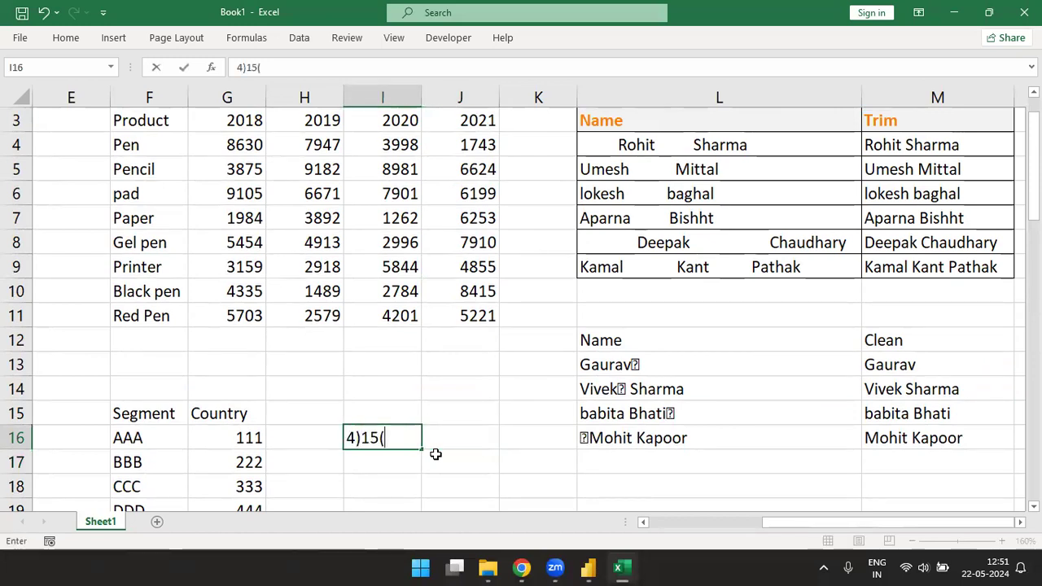
pyautogui.write('(3')
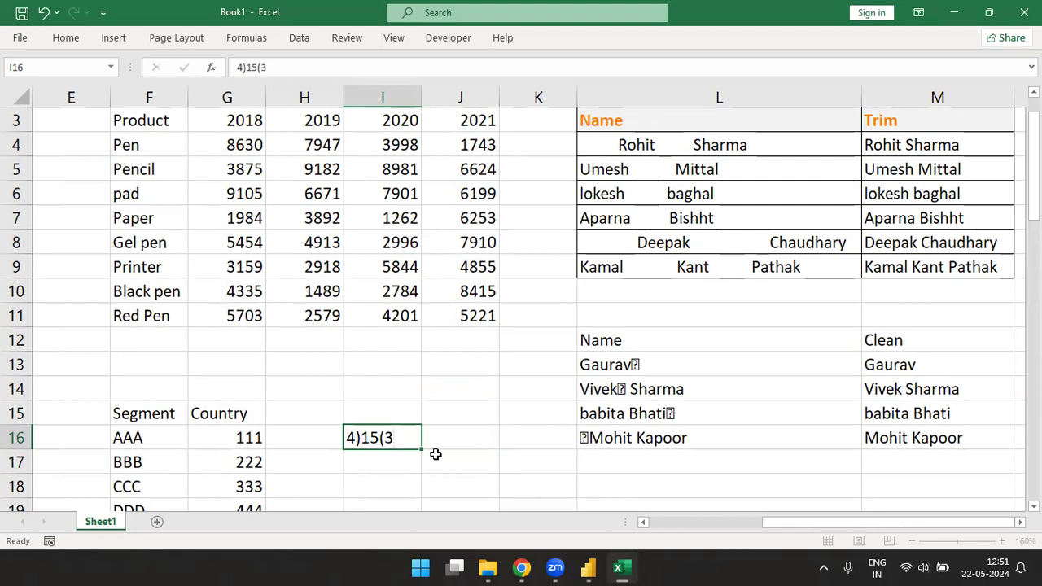
pyautogui.press('Return')
# Step: Complete the long division below it with 12 in cell I17 and 3 in cell I18
pyautogui.write('12')
pyautogui.hotkey('ctrl', 'Return')
pyautogui.press('Return')
pyautogui.scroll(-1, 435, 454)
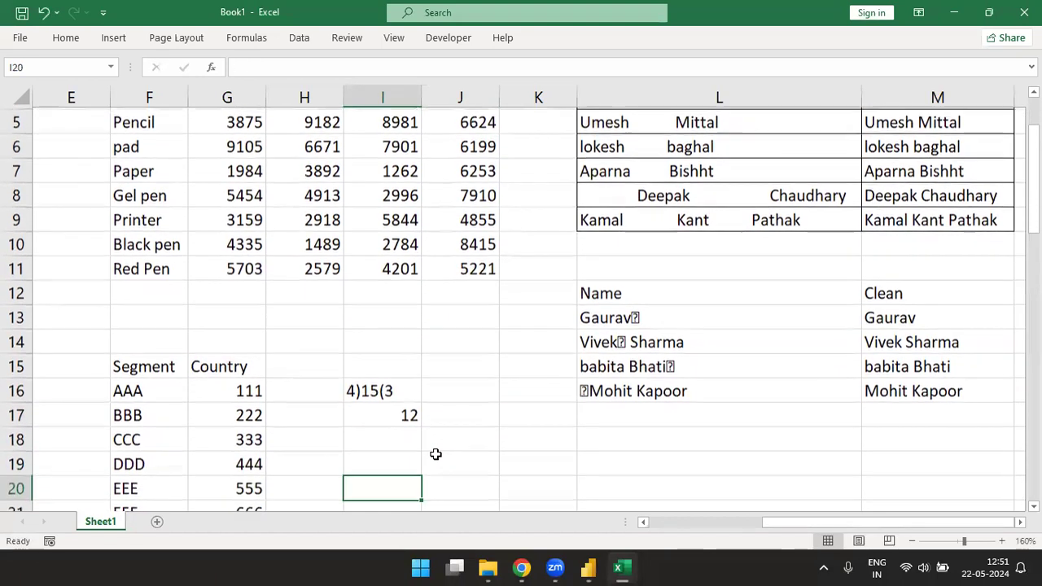
pyautogui.write('3')
pyautogui.hotkey('ctrl', 'Return')
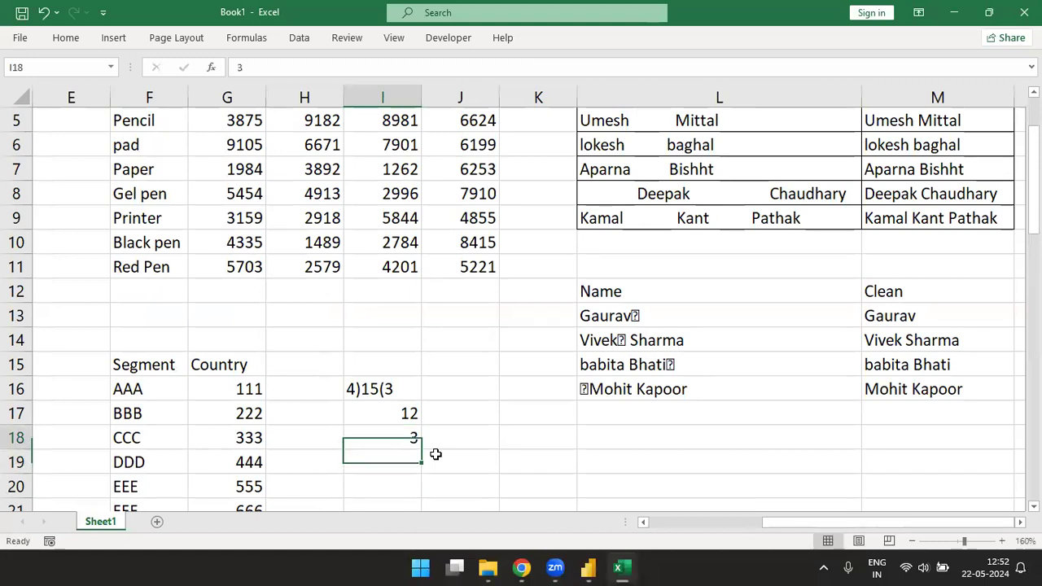
# Step: Label the result with Remainder in cell J18 and autofit the width of column J
pyautogui.press('Tab')
pyautogui.write('Rem')
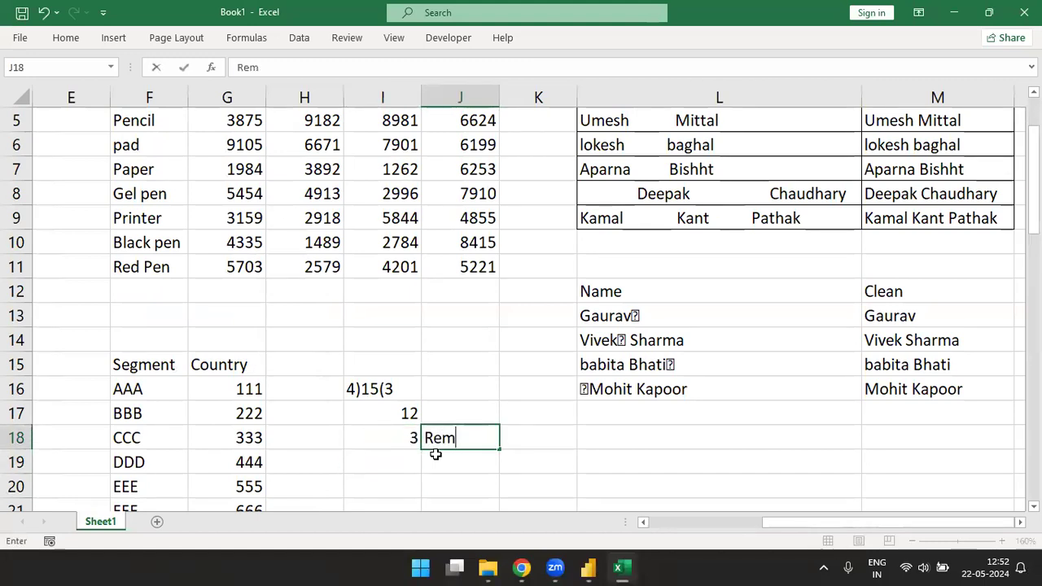
pyautogui.write('ainder')
pyautogui.press('Return')
pyautogui.press('Up')
pyautogui.press('alt')
pyautogui.press('h')
pyautogui.press('o')
pyautogui.press('i')
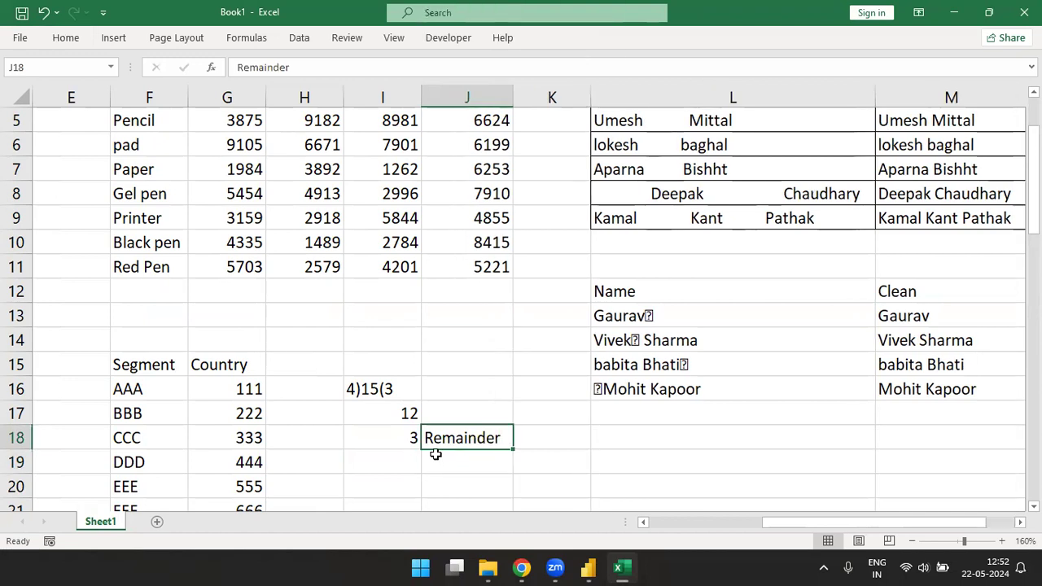
# Step: Calculate the remainder of 15 divided by 4 in cell J20 with =MOD(15,4)
pyautogui.press('Left')
pyautogui.hotkey('shift', 'Right')
pyautogui.press('Down')
pyautogui.press('Down')
pyautogui.press('Down')
pyautogui.press('Down')
pyautogui.press('Down')
pyautogui.press('Down')
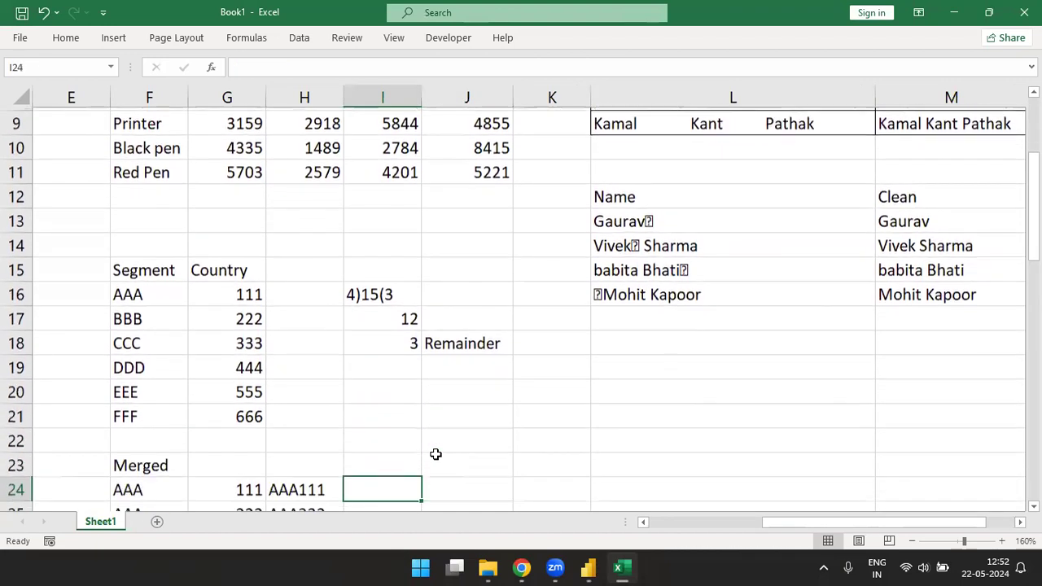
pyautogui.press('Up')
pyautogui.press('Up')
pyautogui.press('Up')
pyautogui.press('Up')
pyautogui.press('Right')
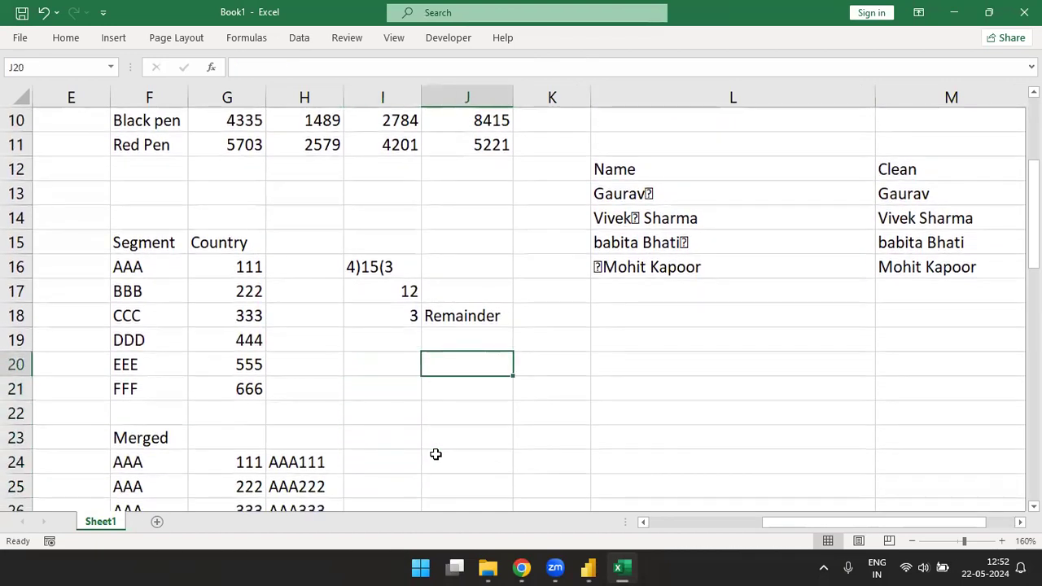
pyautogui.write('=mod')
pyautogui.press('Tab')
pyautogui.write('15,4)')
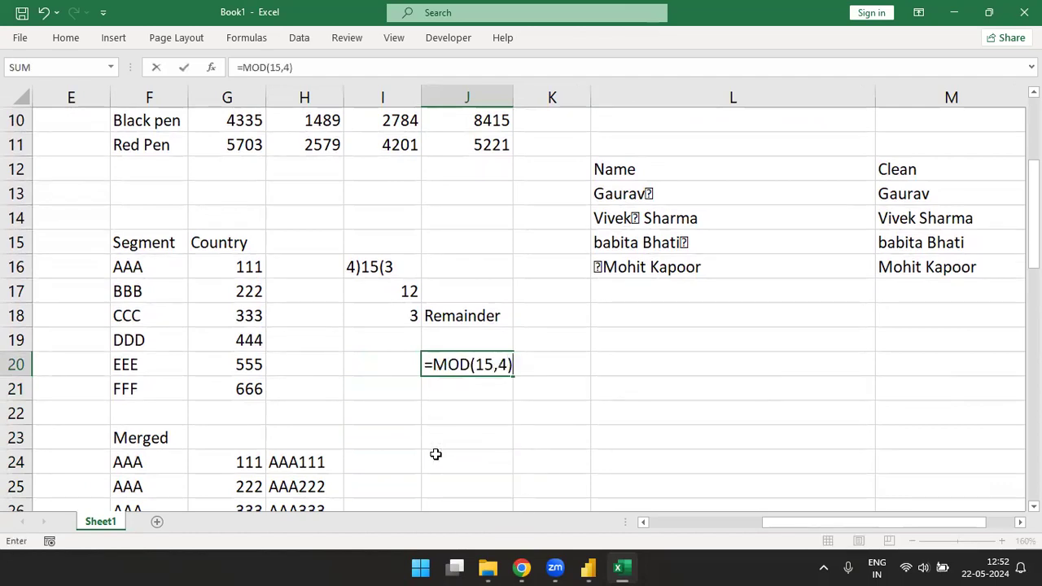
pyautogui.press('Return')
pyautogui.press('Up')
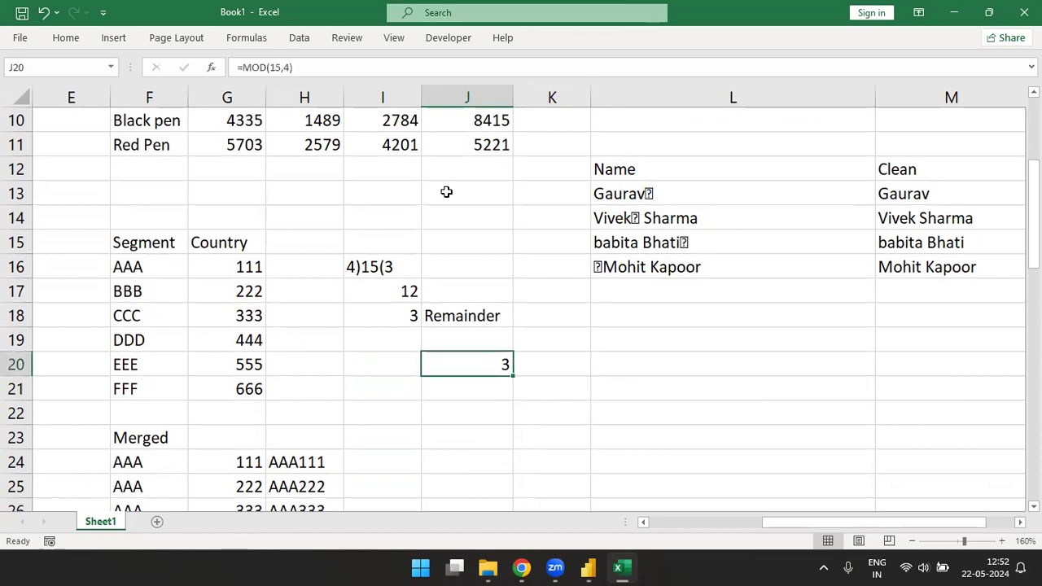
# Step: Copy the 2021 column (J3:J11) into a new worksheet, starting at cell E3
pyautogui.click(483, 151)
pyautogui.hotkey('ctrl', 'Up')
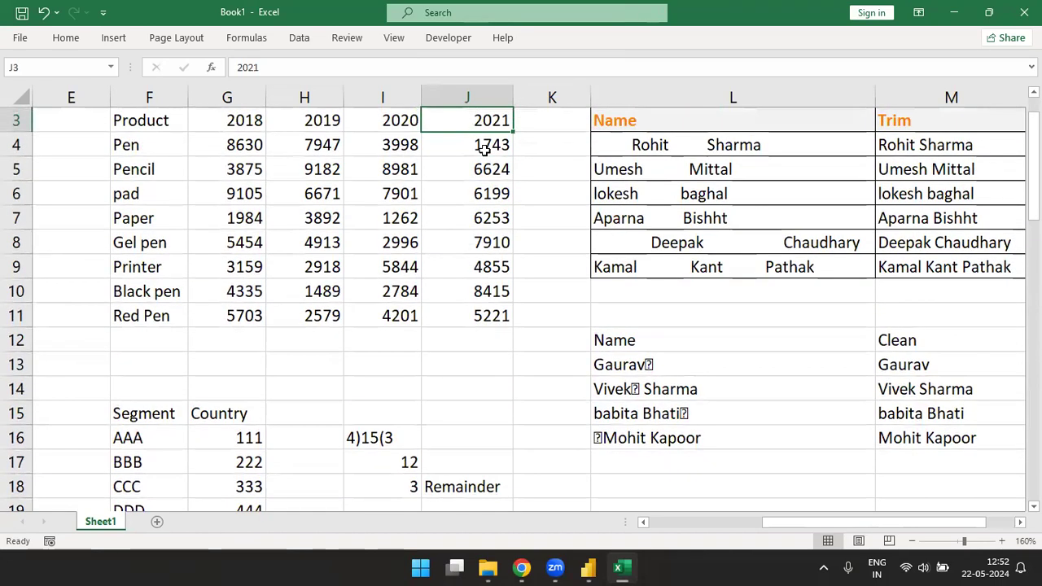
pyautogui.hotkey('ctrl', 'Up')
pyautogui.hotkey('ctrl', 'Down')
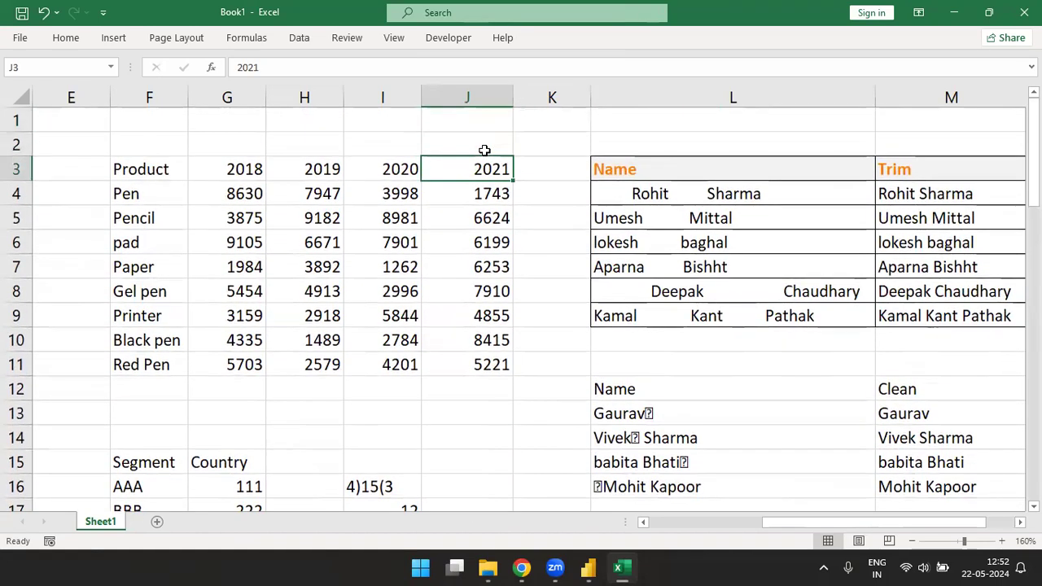
pyautogui.hotkey('ctrl', 'shift', 'Down')
pyautogui.hotkey('ctrl', 'c')
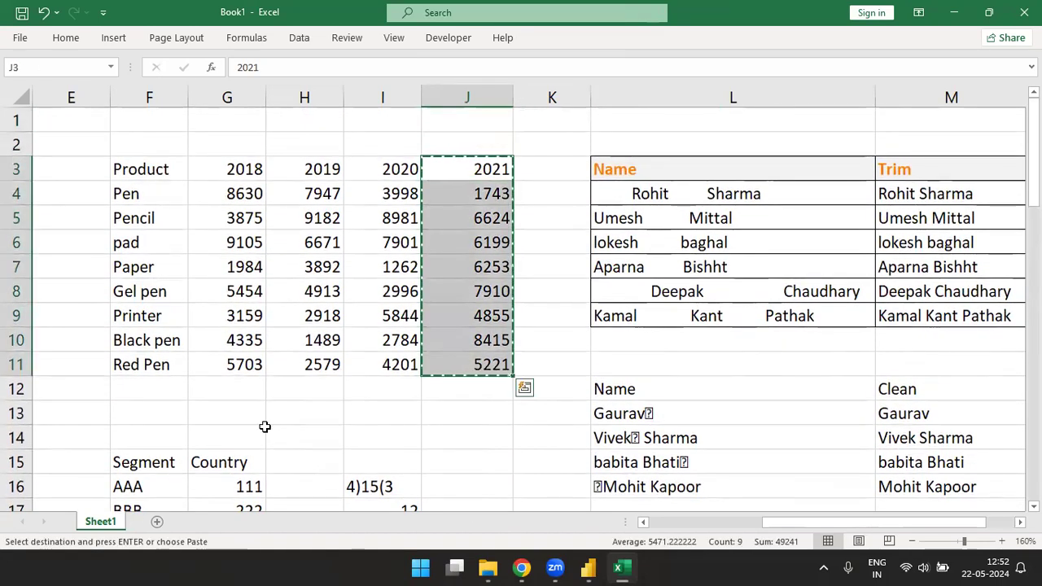
pyautogui.click(157, 522)
pyautogui.click(234, 145)
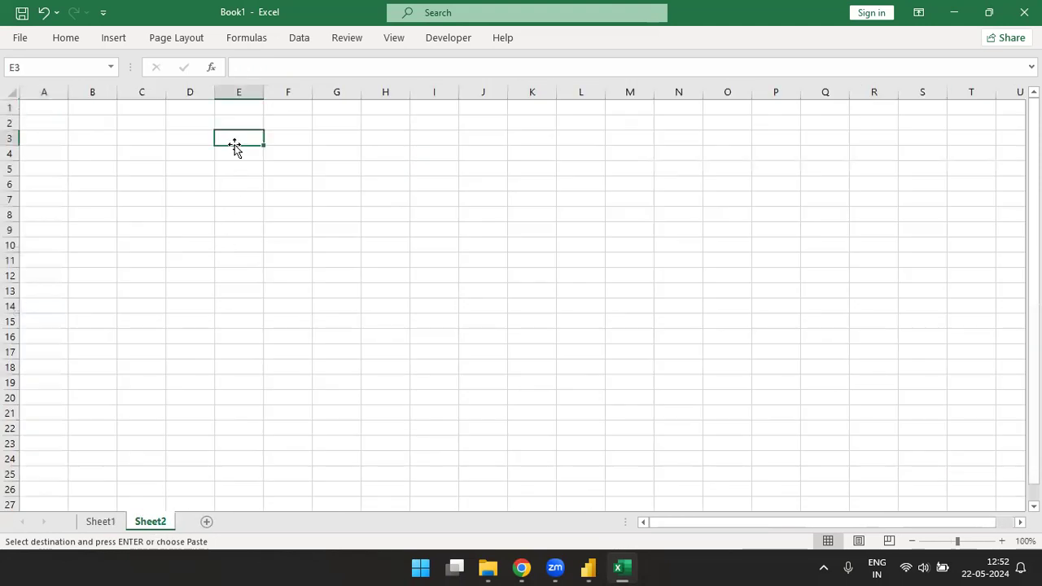
pyautogui.hotkey('ctrl', 'v')
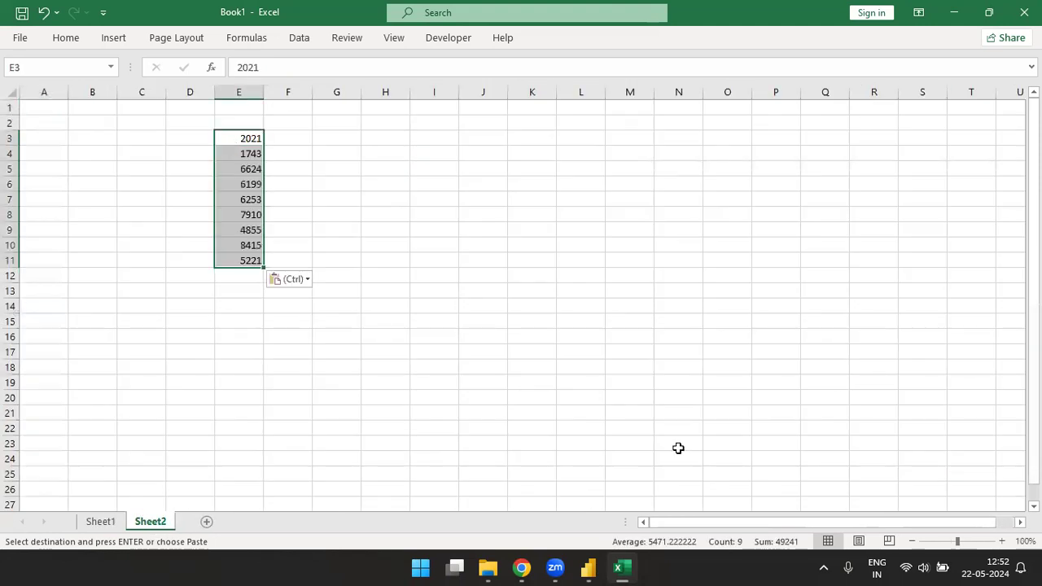
# Step: Clear the pasted 2021 values from column E of Sheet2
pyautogui.click(1002, 541)
pyautogui.click(1002, 541)
pyautogui.click(1002, 541)
pyautogui.click(1001, 541)
pyautogui.click(1002, 541)
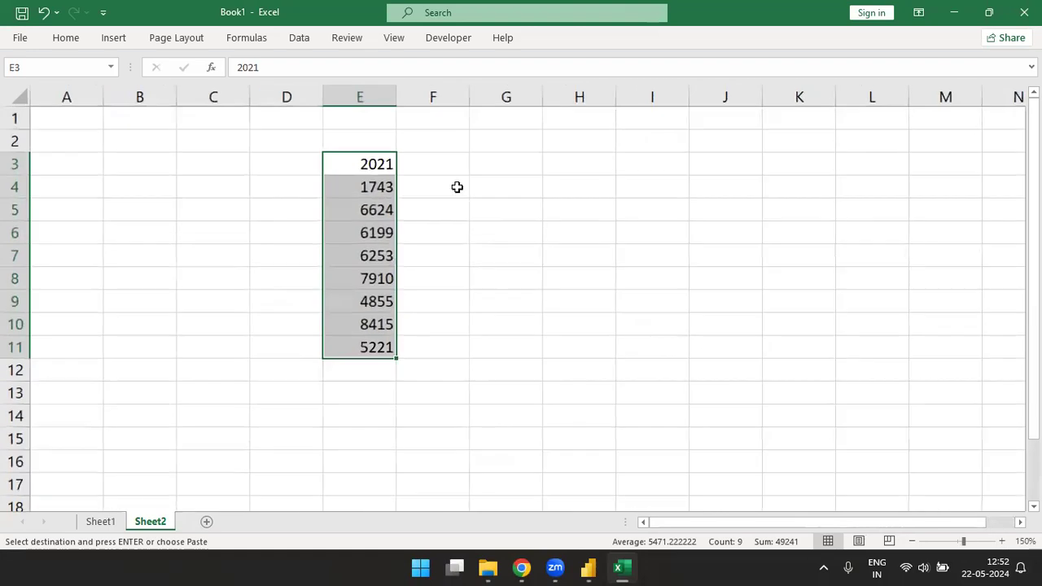
pyautogui.click(428, 147)
pyautogui.click(380, 163)
pyautogui.press('alt')
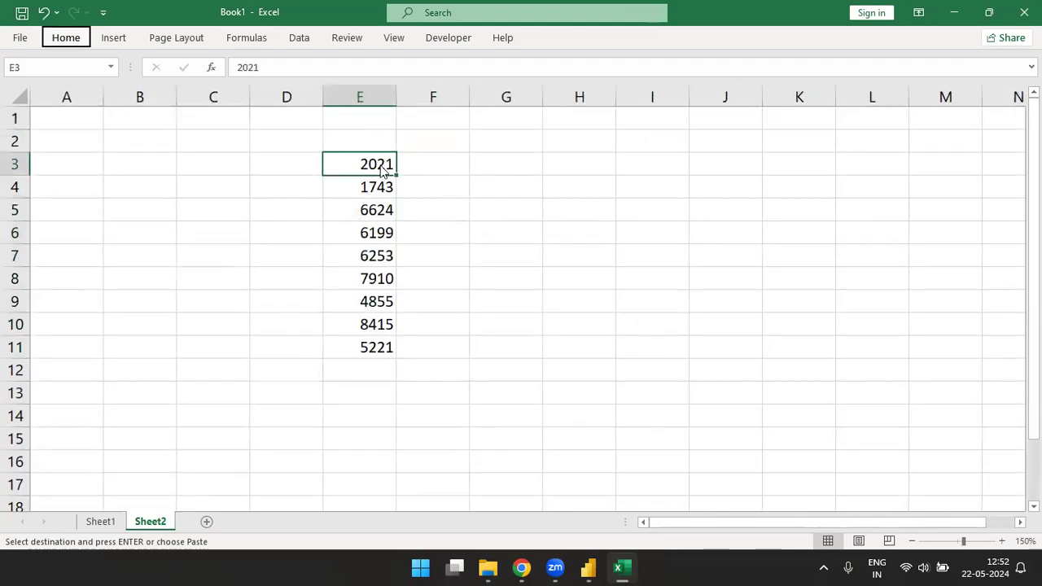
pyautogui.press('h')
pyautogui.press('alt')
pyautogui.press('Up')
pyautogui.press('Up')
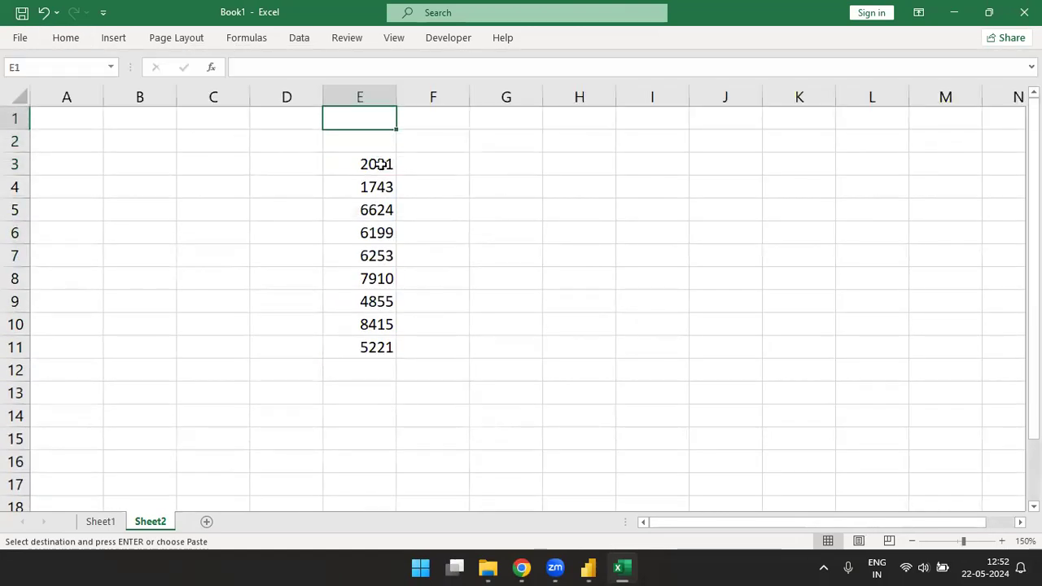
pyautogui.hotkey('ctrl', 'shift', 'Down')
pyautogui.hotkey('ctrl', 'shift', 'Down')
pyautogui.press('Delete')
pyautogui.press('Up')
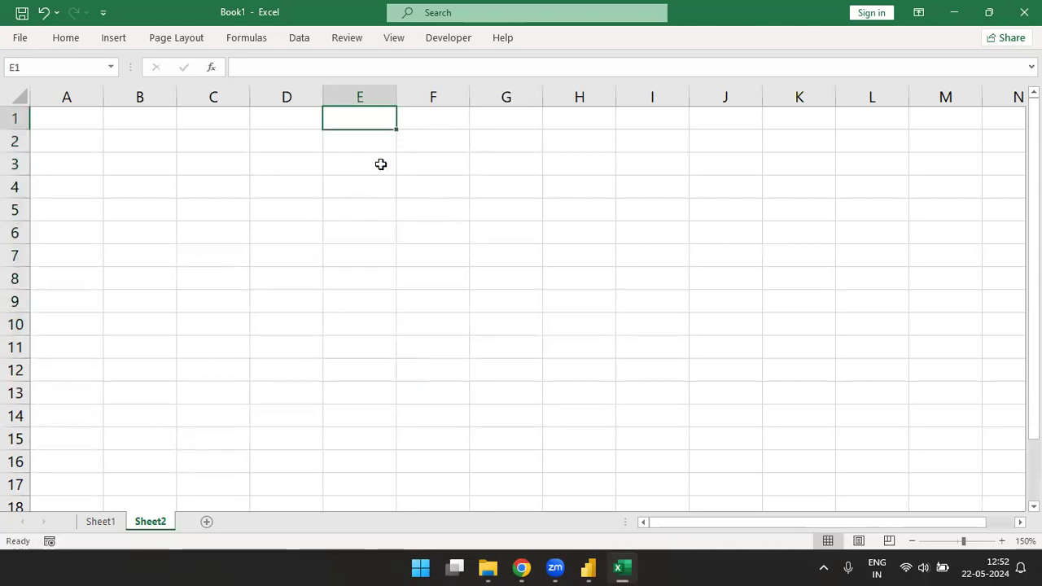
# Step: Enter the header Data in cell E1 of Sheet2
pyautogui.write('dat')
pyautogui.press('BackSpace')
pyautogui.press('BackSpace')
pyautogui.write('dat')
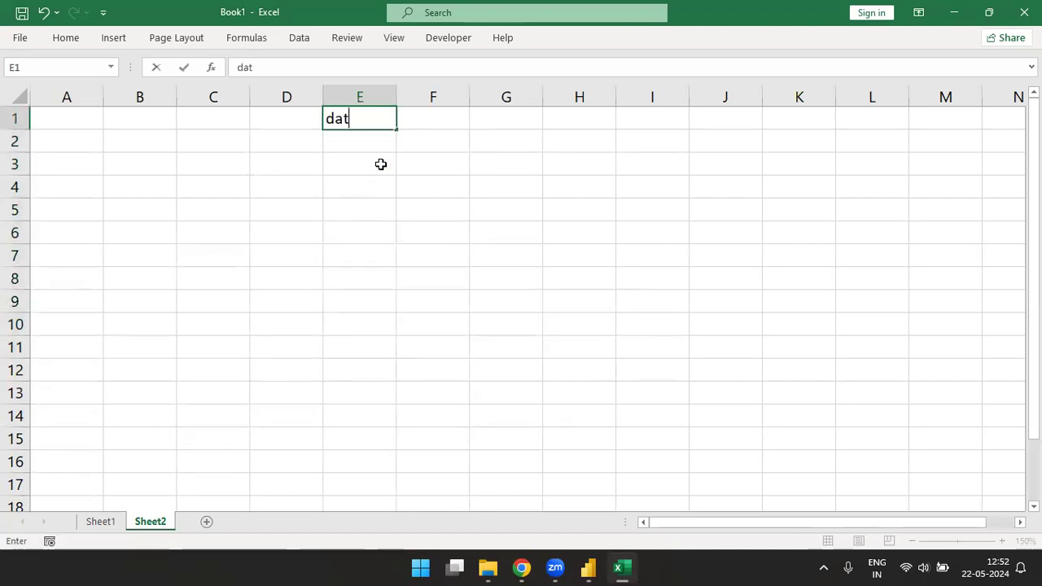
pyautogui.press('BackSpace')
pyautogui.press('BackSpace')
pyautogui.press('BackSpace')
pyautogui.write('D')
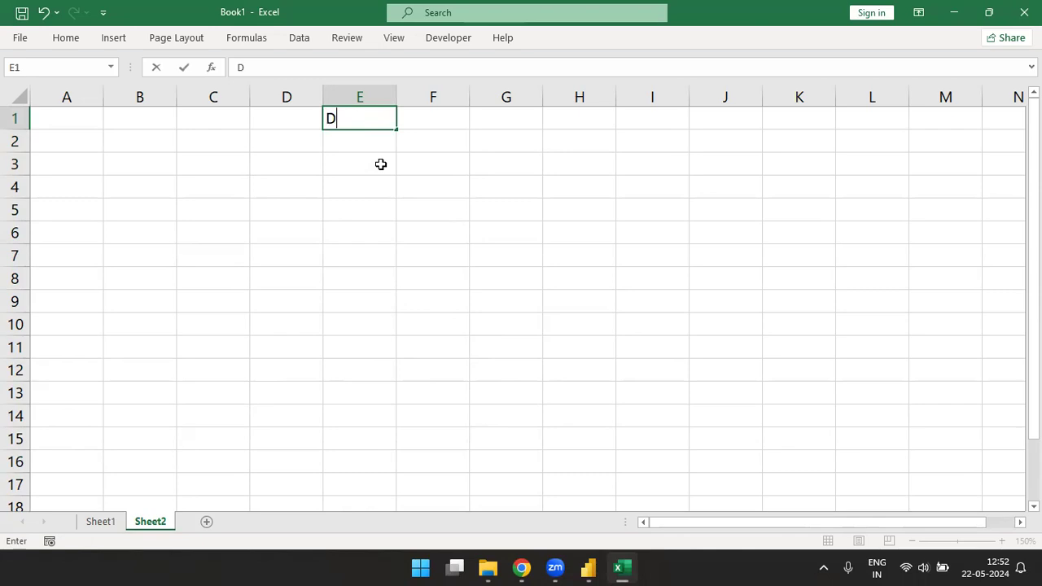
pyautogui.write('ata')
pyautogui.press('Return')
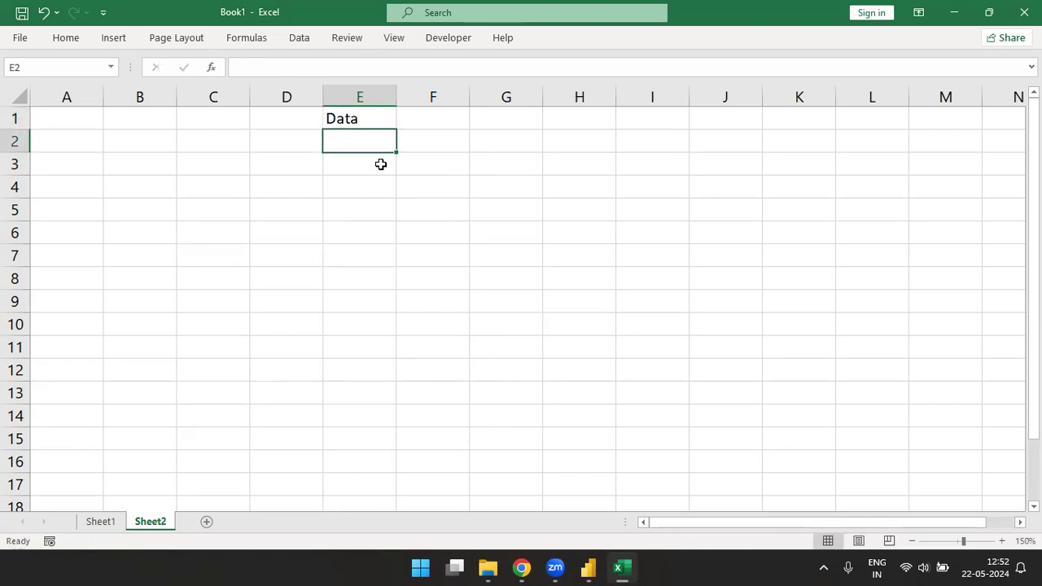
# Step: Fill cells E2:E18 with random whole numbers using =RANDBETWEEN(1,100)
pyautogui.write('=rand')
pyautogui.press('Down')
pyautogui.press('Down')
pyautogui.press('Tab')
pyautogui.write('1,100')
pyautogui.press('Return')
pyautogui.moveTo(380, 141); pyautogui.dragTo(380, 498)
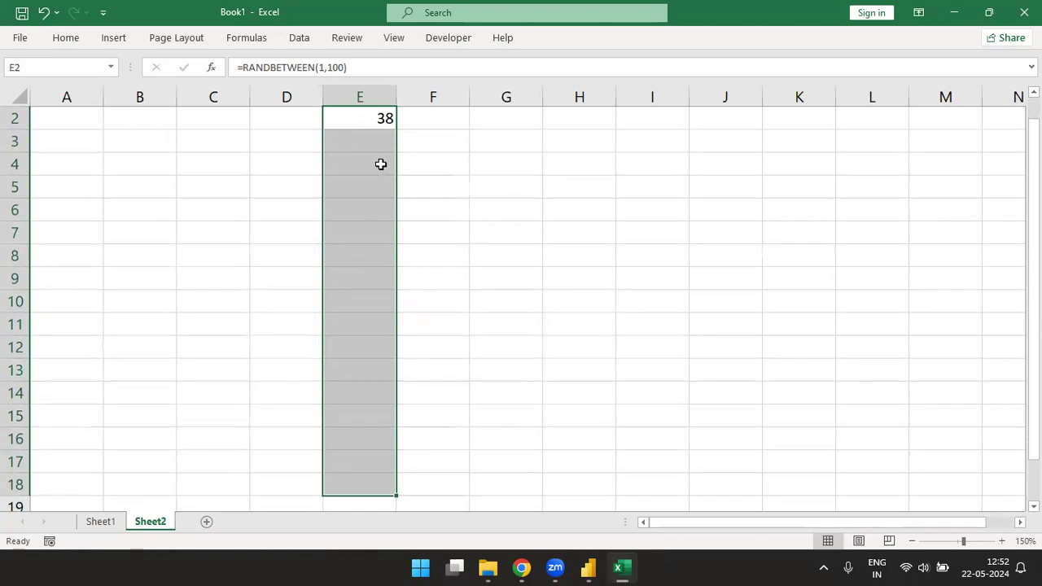
pyautogui.hotkey('ctrl', 'd')
# Step: Replace the random number formulas in E2:E18 with their static values using Paste Special
pyautogui.hotkey('ctrl', 'c')
pyautogui.hotkey('ctrl', 'alt', 'v')
pyautogui.press('v')
pyautogui.press('Return')
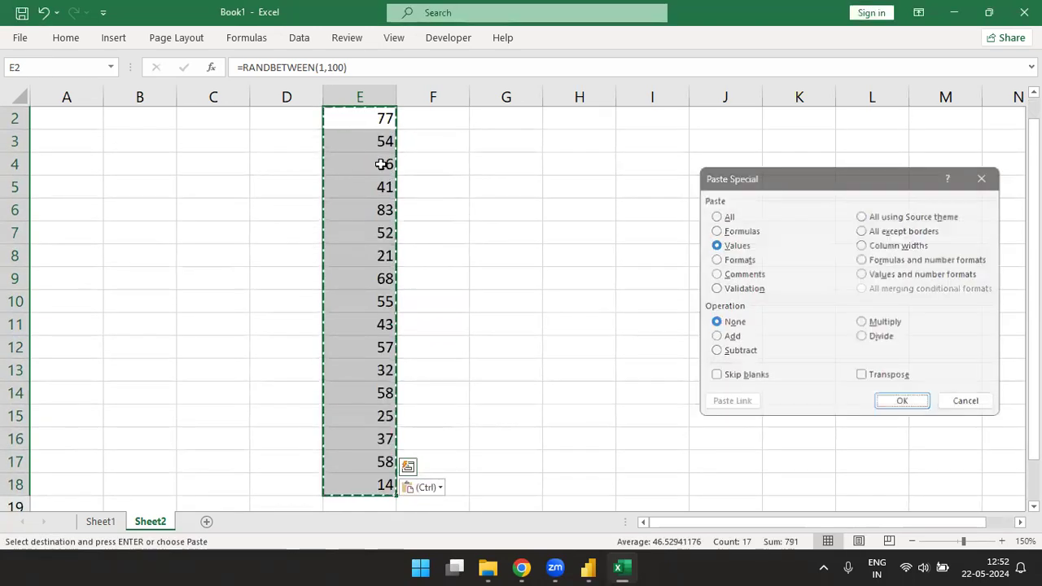
pyautogui.write('hba')
pyautogui.press('Escape')
# Step: Apply all borders to E2:E18 and give the Data header the cell style with bold orange text
pyautogui.press('alt')
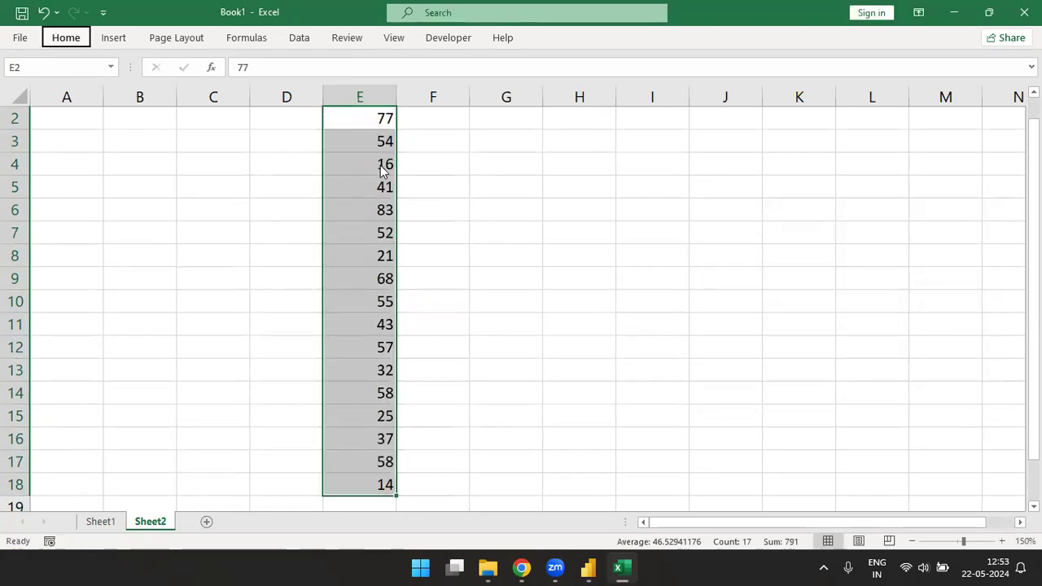
pyautogui.press('h')
pyautogui.press('b')
pyautogui.press('a')
pyautogui.press('Up')
pyautogui.press('alt')
pyautogui.press('h')
pyautogui.press('j')
pyautogui.press('Down')
pyautogui.press('Return')
# Step: Enter =MOD(E2,2) in cell F2 to get the remainder of the first Data value divided by 2
pyautogui.press('Right')
pyautogui.press('Down')
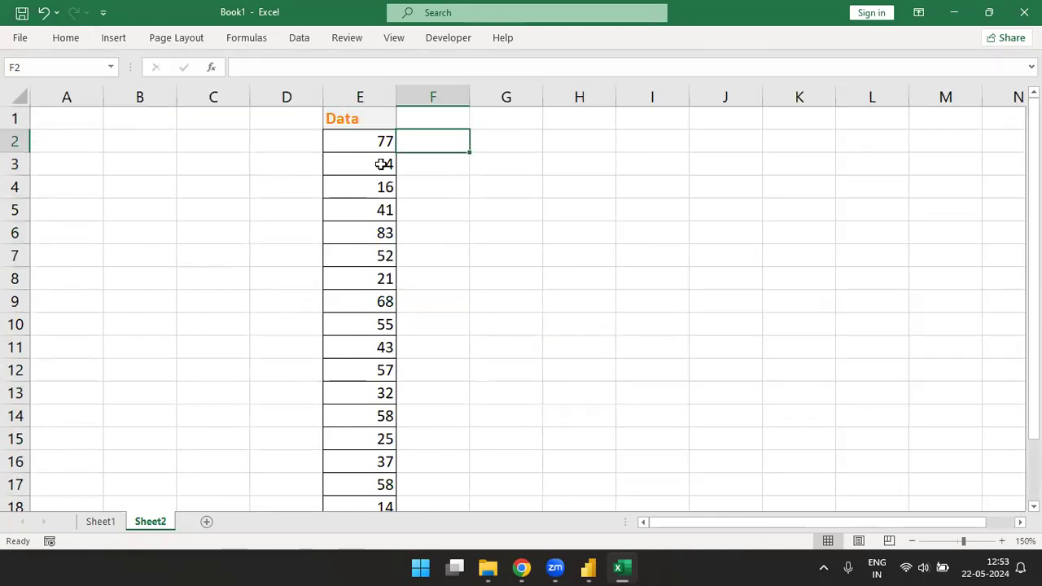
pyautogui.write('=mo')
pyautogui.press('Tab')
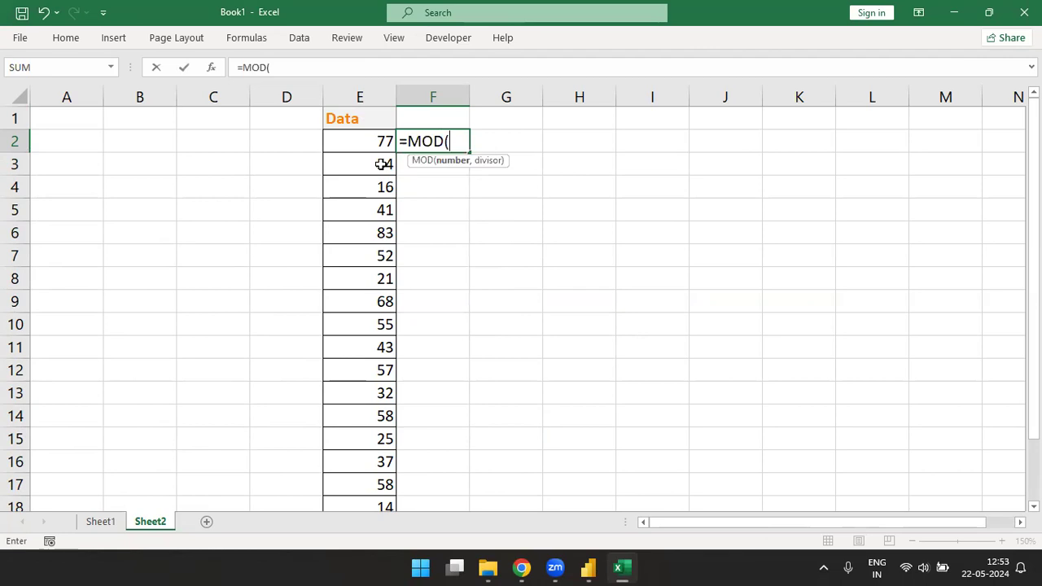
pyautogui.click(361, 140)
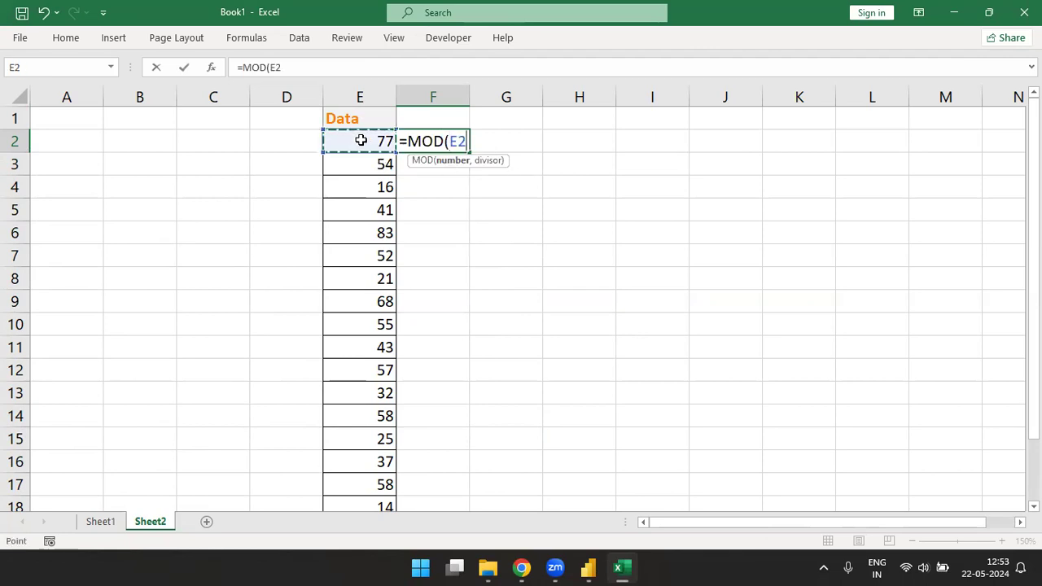
pyautogui.write(',2')
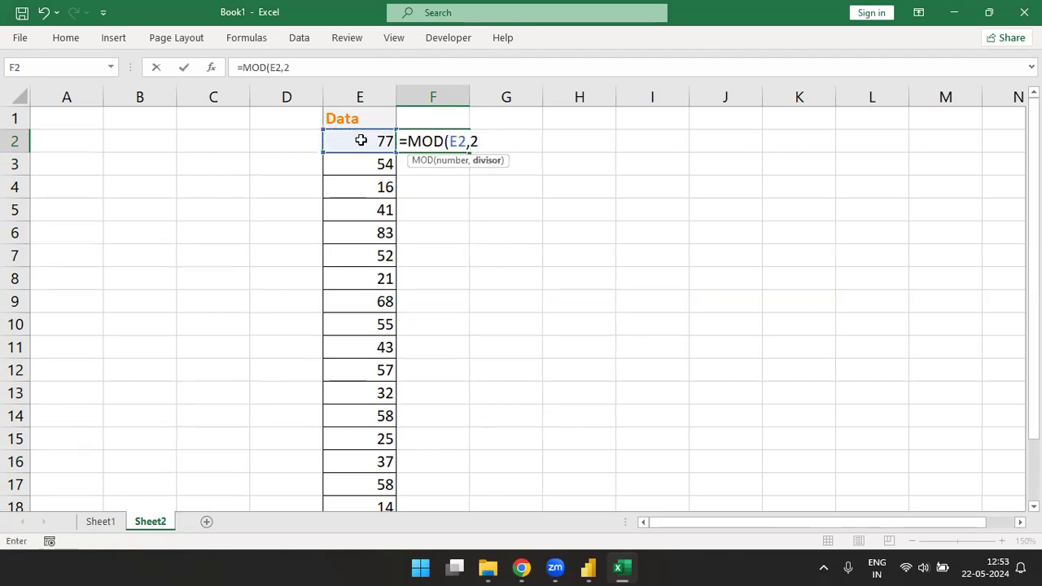
pyautogui.write(')')
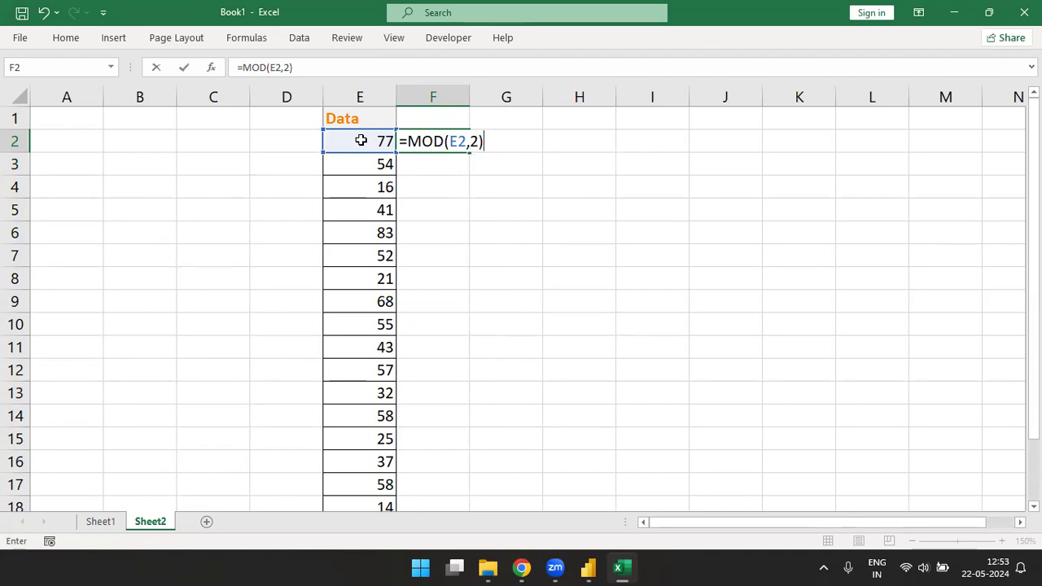
pyautogui.press('Return')
# Step: Fill the MOD formula from F2 down to F18 so every Data value gets its remainder
pyautogui.press('Up')
pyautogui.hotkey('shift', 'Down')
pyautogui.hotkey('shift', 'Down')
pyautogui.hotkey('shift', 'Down')
pyautogui.hotkey('shift', 'Down')
pyautogui.hotkey('shift', 'Down')
pyautogui.hotkey('shift', 'Down')
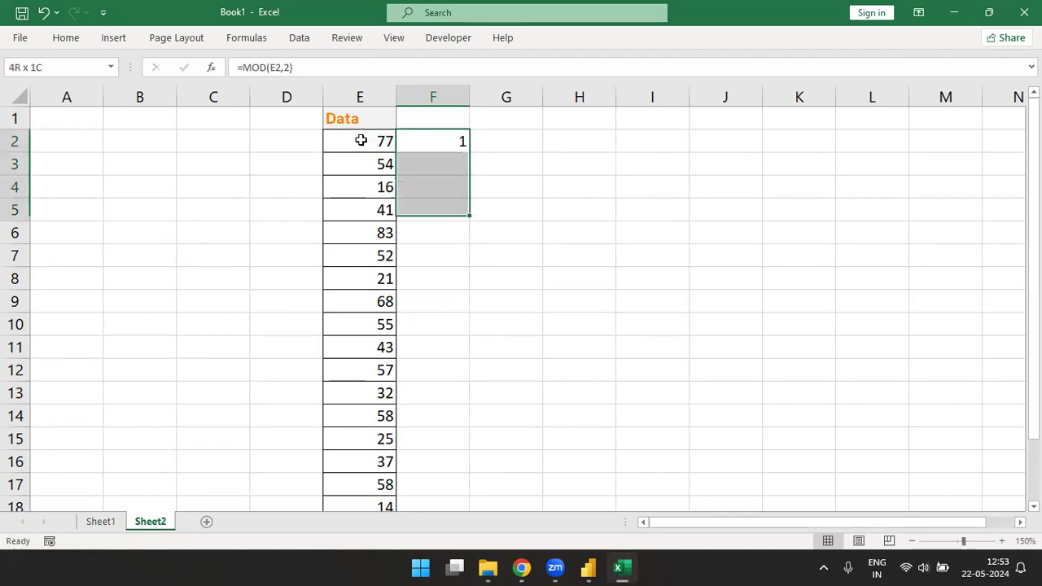
pyautogui.hotkey('shift', 'Down')
pyautogui.hotkey('shift', 'Down')
pyautogui.hotkey('shift', 'Down')
pyautogui.hotkey('shift', 'Down')
pyautogui.hotkey('shift', 'Down')
pyautogui.hotkey('shift', 'Down')
pyautogui.hotkey('shift', 'Down')
pyautogui.hotkey('shift', 'Down')
pyautogui.hotkey('shift', 'Down')
pyautogui.hotkey('shift', 'Down')
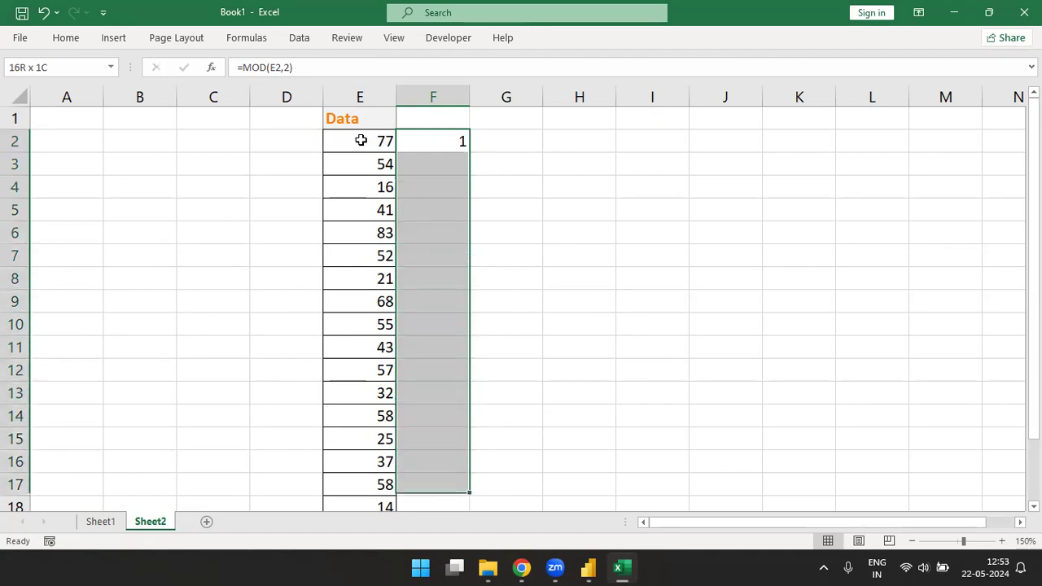
pyautogui.hotkey('ctrl', 'd')
pyautogui.press('Up')
pyautogui.press('Down')
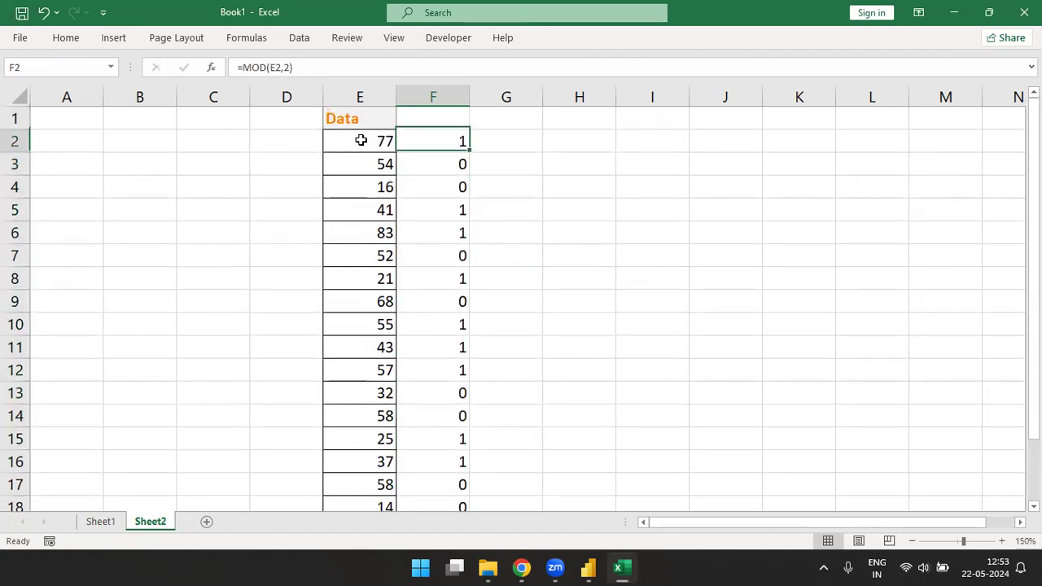
# Step: Examine the remainders in column F against the odd and even Data values beside them in column E
pyautogui.hotkey('shift', 'Left')
pyautogui.press('Down')
pyautogui.press('Down')
pyautogui.press('Down')
pyautogui.hotkey('shift', 'Down')
pyautogui.hotkey('shift', 'Left')
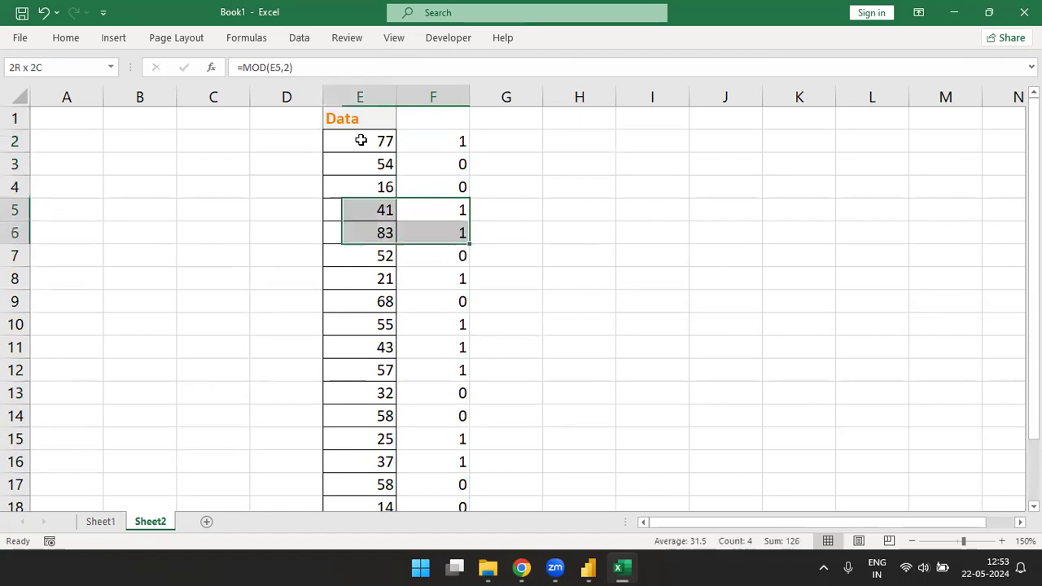
pyautogui.press('Down')
pyautogui.press('Down')
pyautogui.press('Down')
pyautogui.hotkey('shift', 'Left')
pyautogui.press('Down')
pyautogui.press('Down')
pyautogui.press('Down')
pyautogui.press('Up')
pyautogui.hotkey('shift', 'Down')
pyautogui.hotkey('shift', 'Down')
pyautogui.hotkey('shift', 'Left')
pyautogui.press('Down')
pyautogui.press('Down')
pyautogui.press('Down')
pyautogui.hotkey('shift', 'Down')
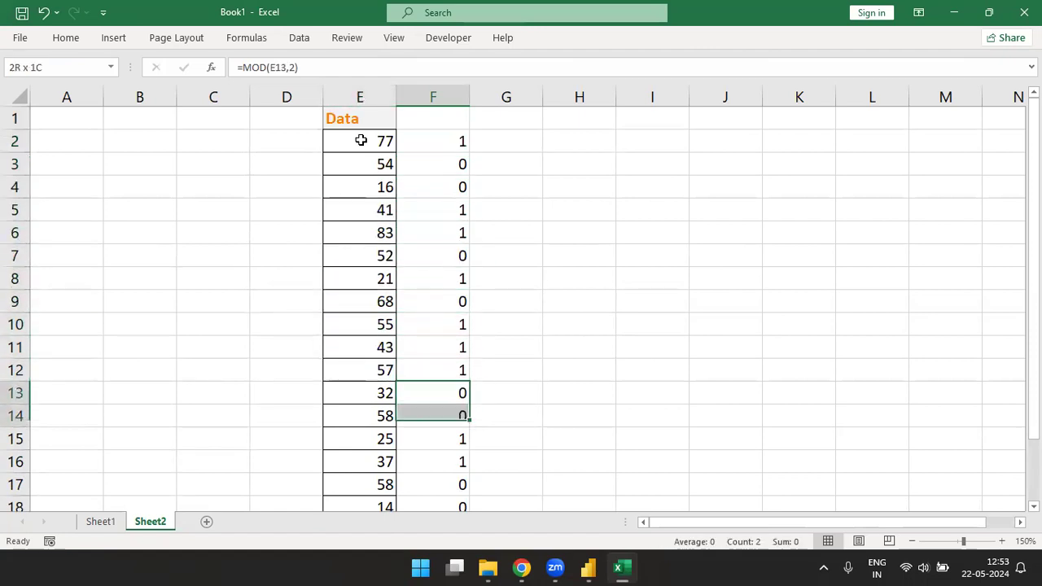
pyautogui.hotkey('shift', 'Left')
pyautogui.press('Up')
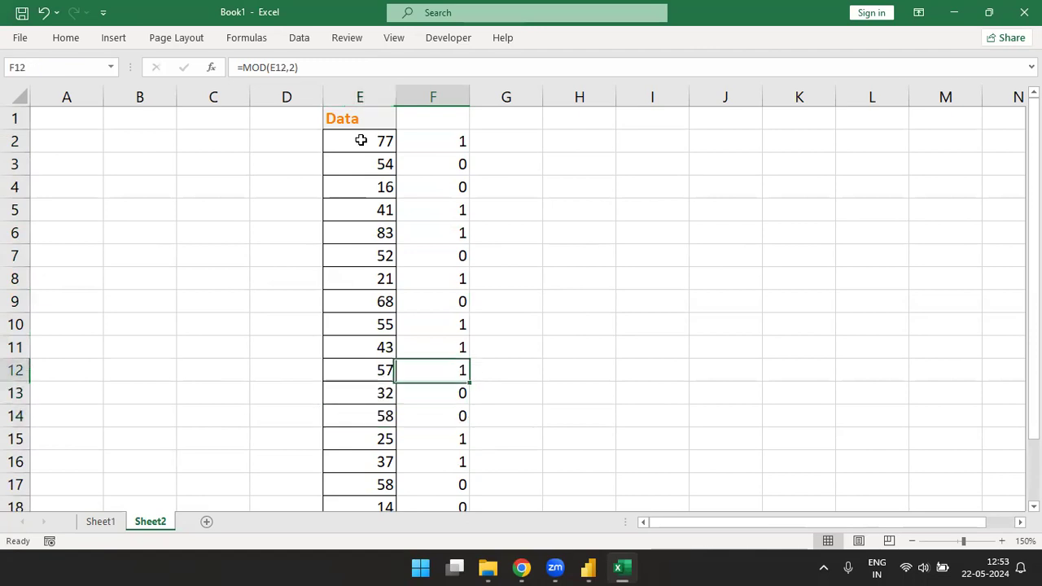
pyautogui.press('Up')
pyautogui.write('x')
pyautogui.hotkey('alt', 'Tab')
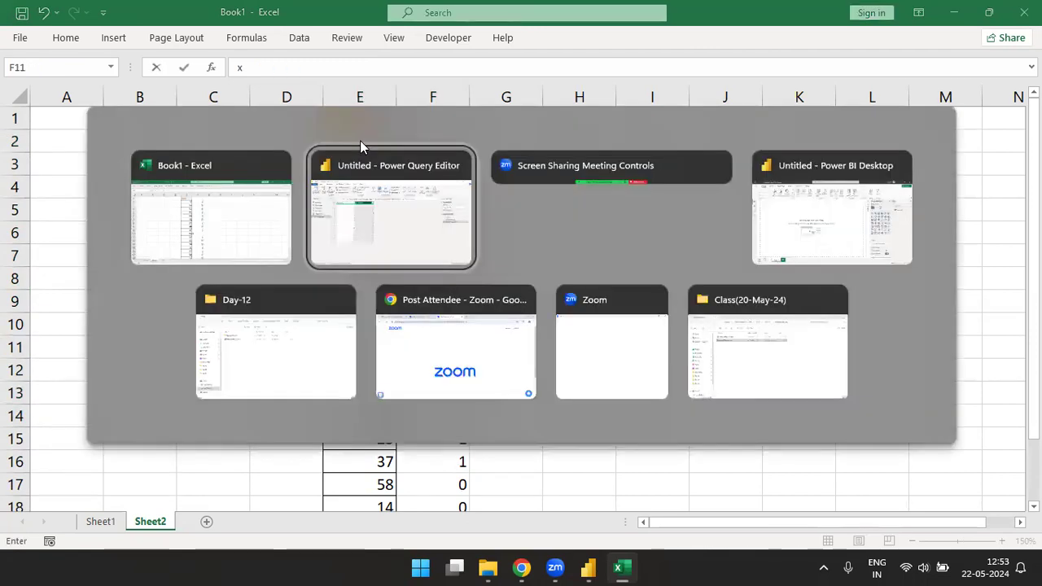
pyautogui.hotkey('alt', 'Tab')
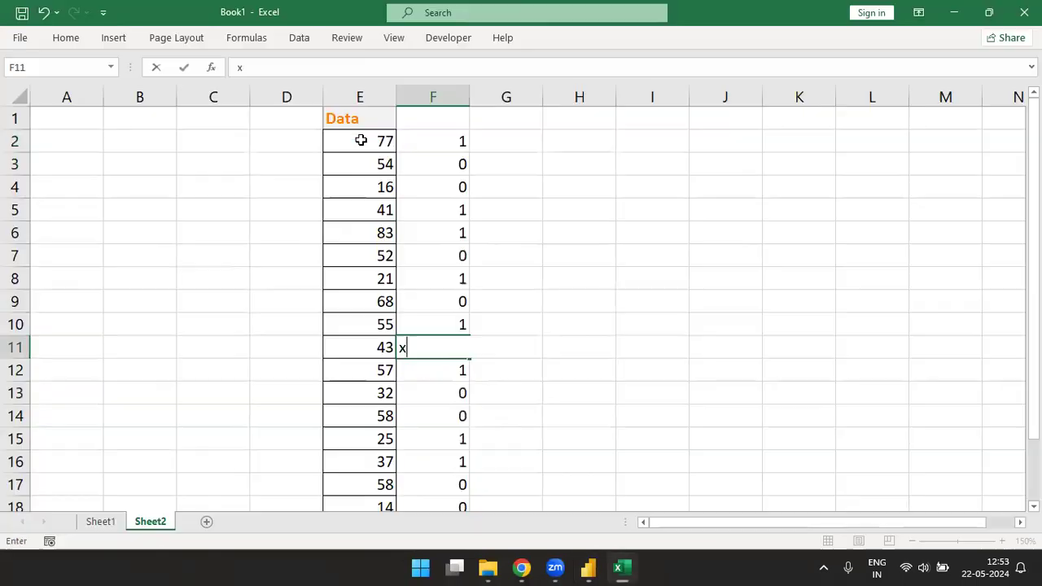
# Step: Copy the Data column with its header, E1:E18, and switch to the Power Query Editor
pyautogui.click(363, 109)
pyautogui.hotkey('ctrl', 'shift', 'Down')
pyautogui.hotkey('ctrl', 'c')
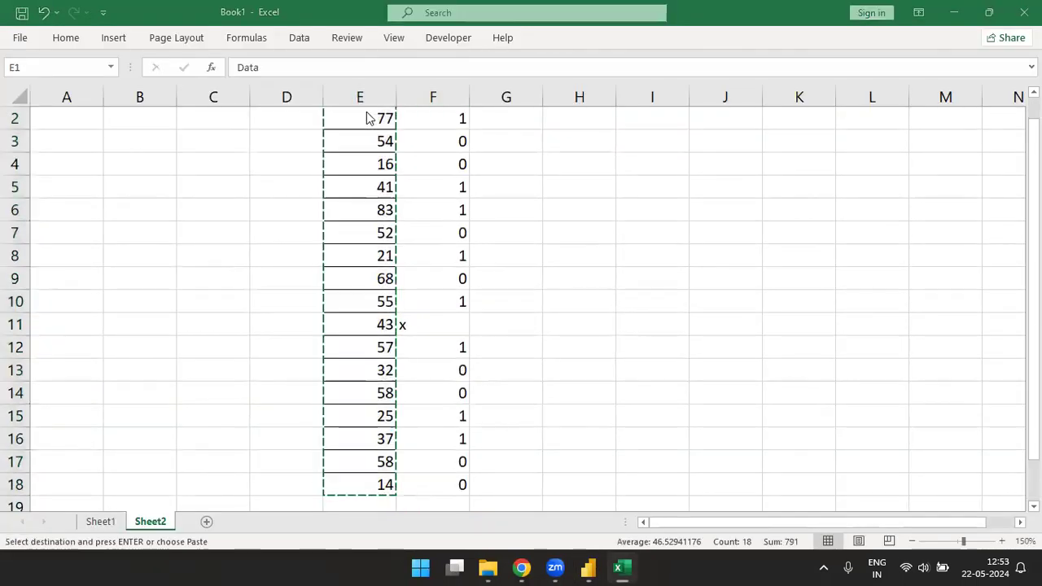
pyautogui.hotkey('alt', 'Tab')
# Step: Create a new manually entered table from the copied data and name it Mod Table
pyautogui.click(65, 27)
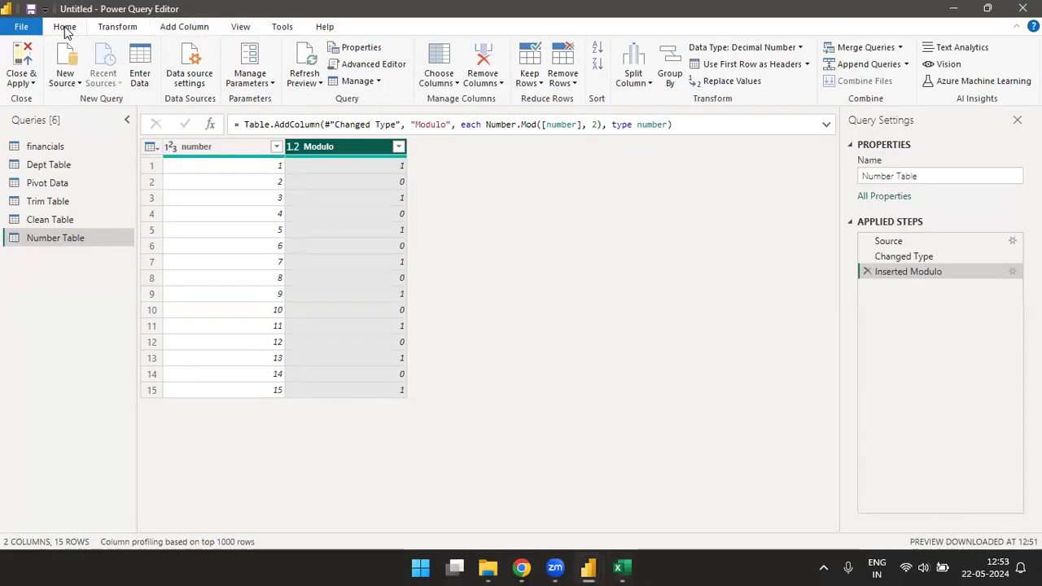
pyautogui.click(141, 76)
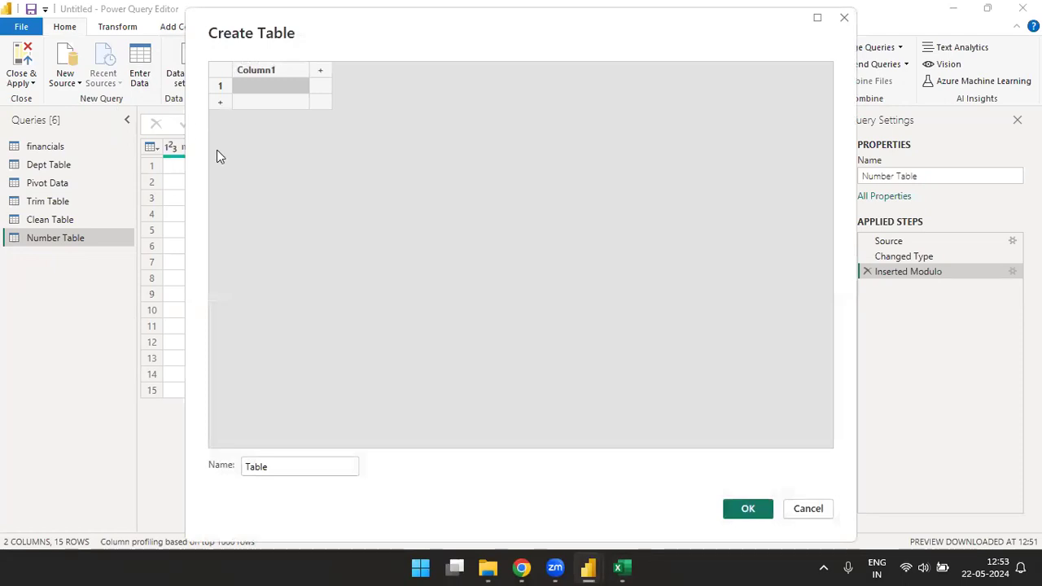
pyautogui.hotkey('ctrl', 'v')
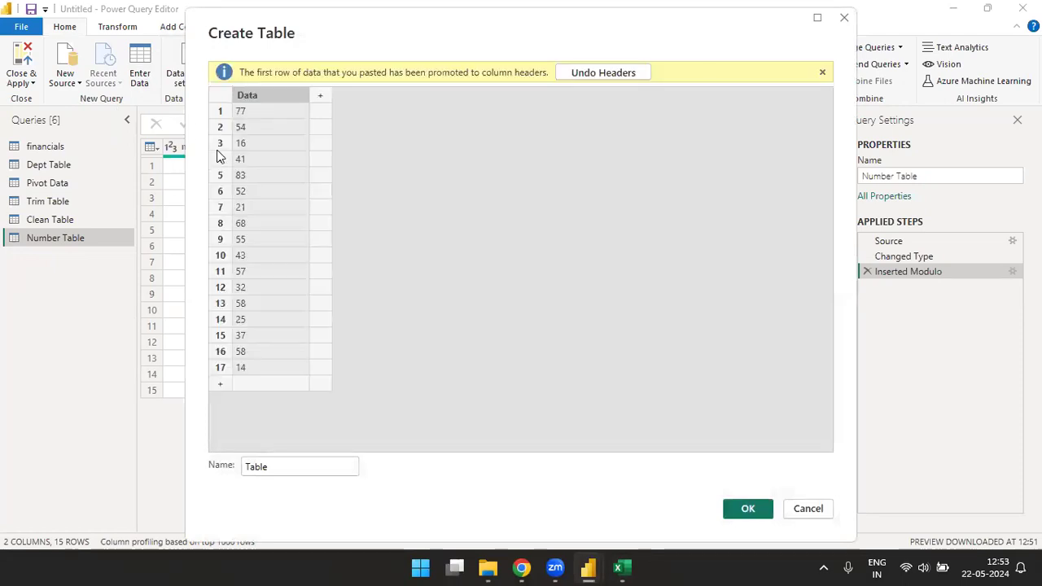
pyautogui.click(280, 464)
pyautogui.press('Home')
pyautogui.write('Mod')
pyautogui.click(748, 510)
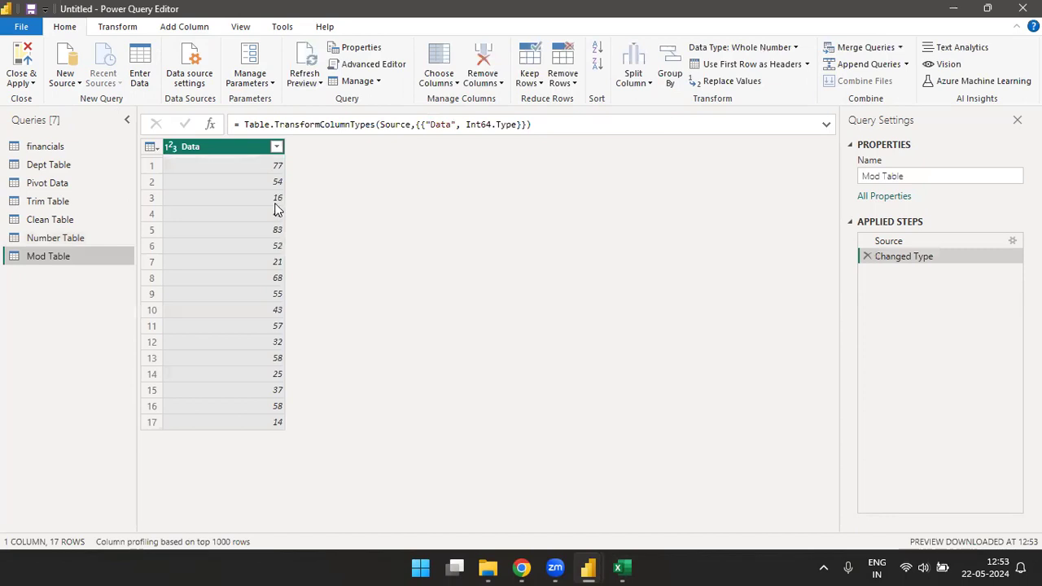
# Step: Add a Modulo column to Mod Table that gives the remainder of each Data value divided by 2
pyautogui.click(180, 30)
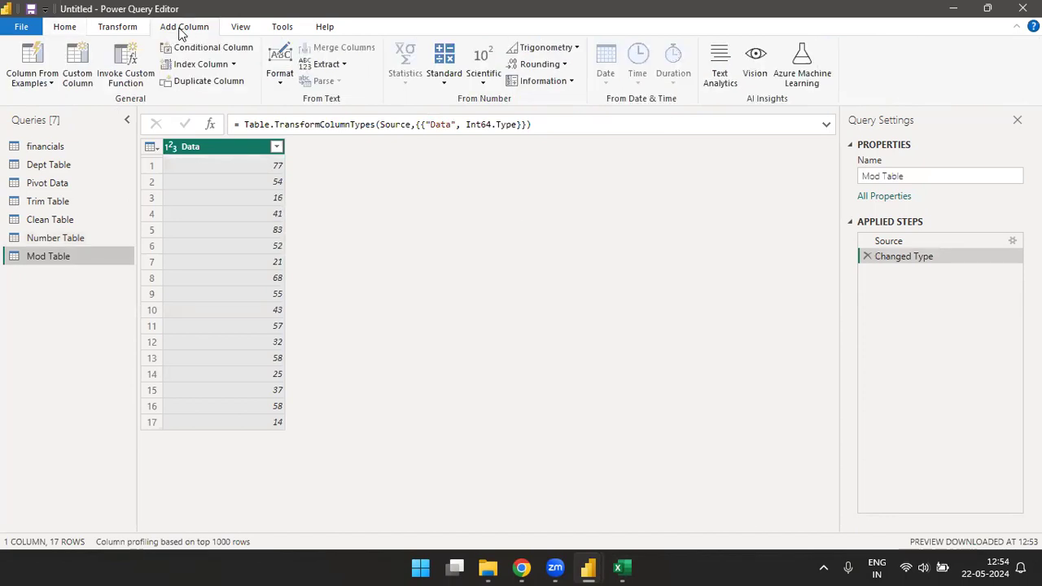
pyautogui.click(445, 81)
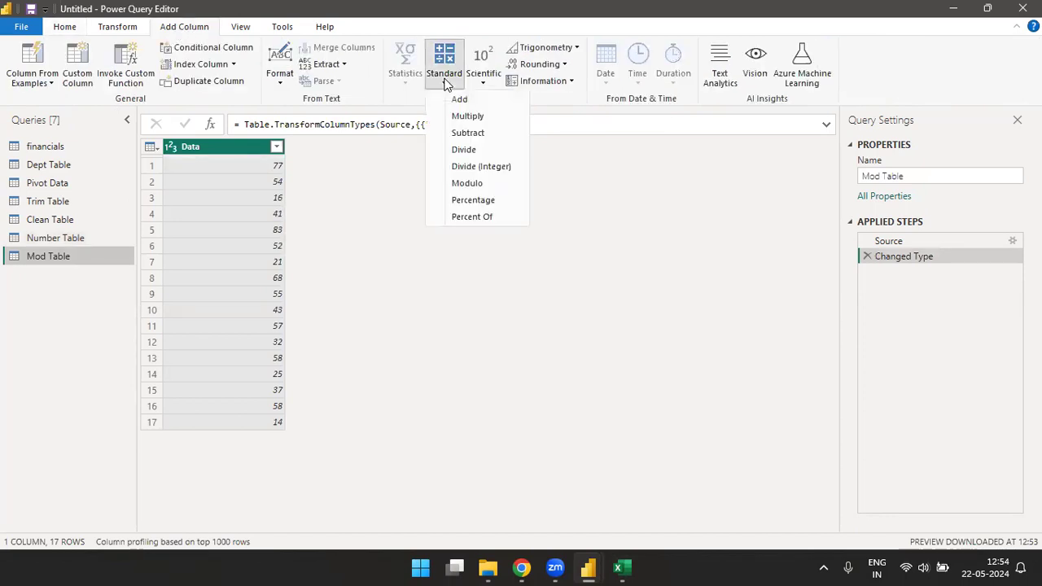
pyautogui.click(468, 183)
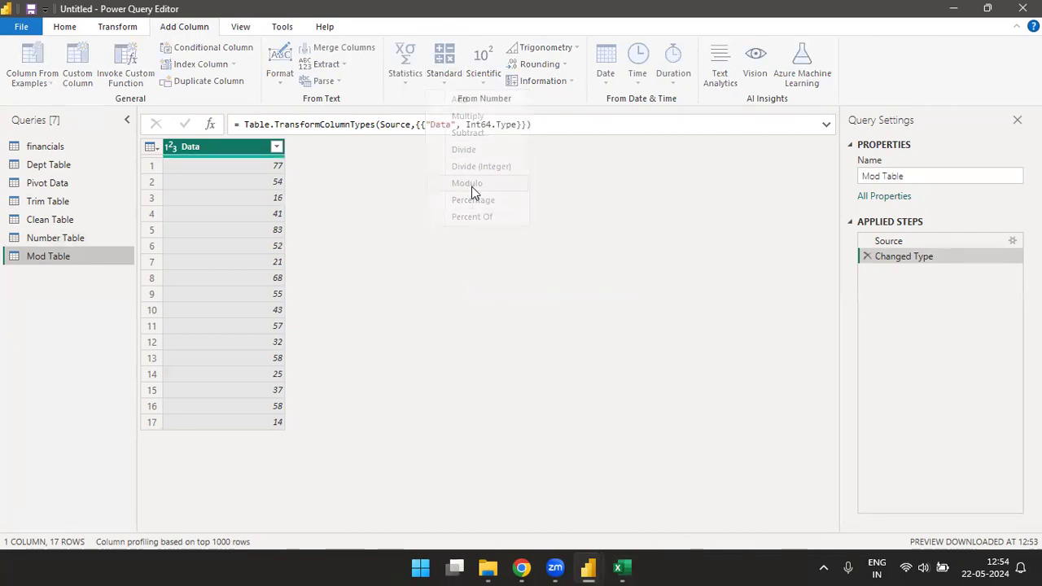
pyautogui.write('2')
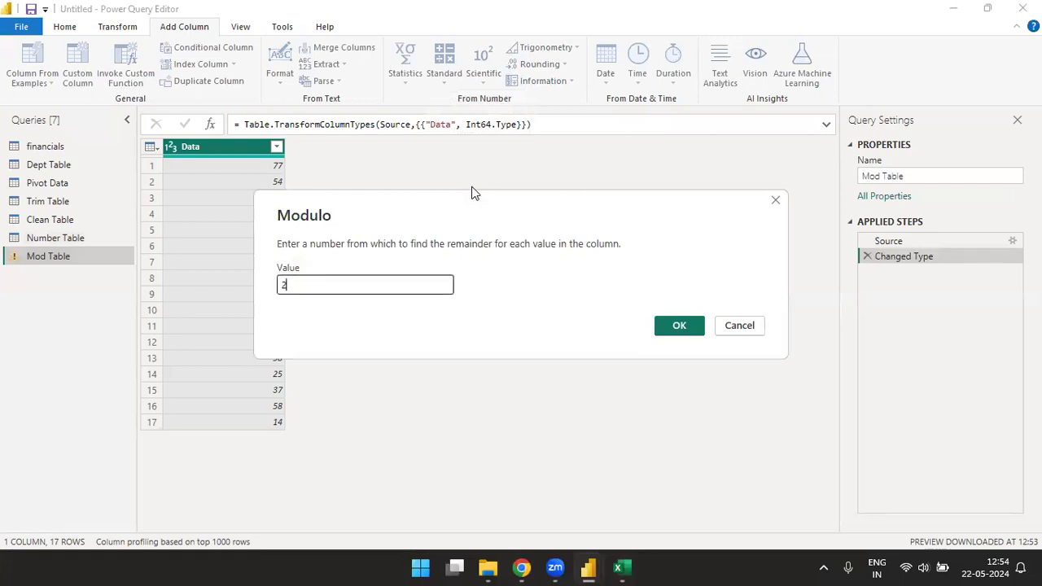
pyautogui.click(679, 326)
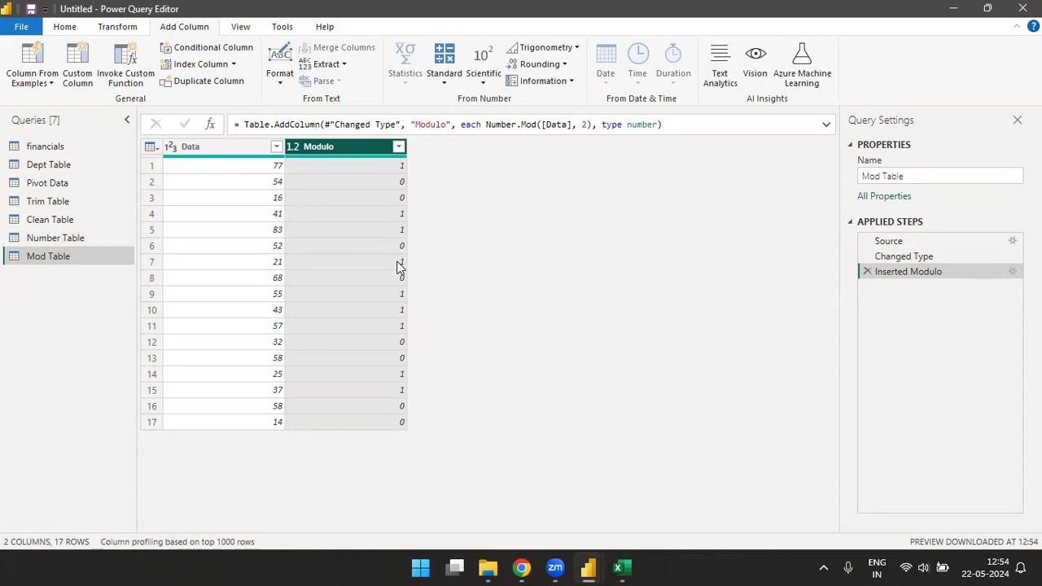
# Step: Switch to the Excel workbook and enter the header Data in cell I1 of Sheet2
pyautogui.click(621, 567)
pyautogui.press('Right')
pyautogui.press('Right')
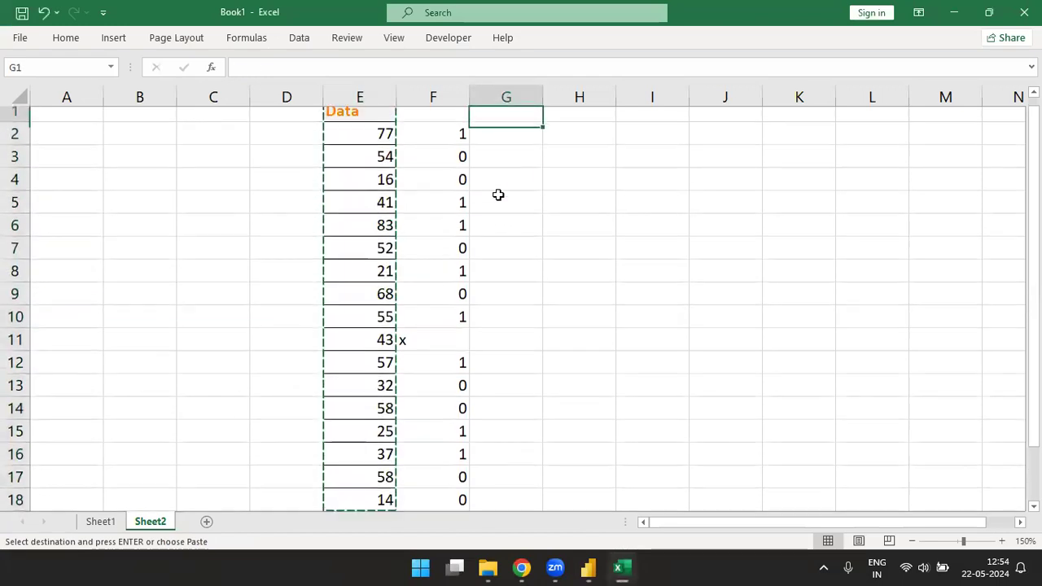
pyautogui.press('Right')
pyautogui.press('Right')
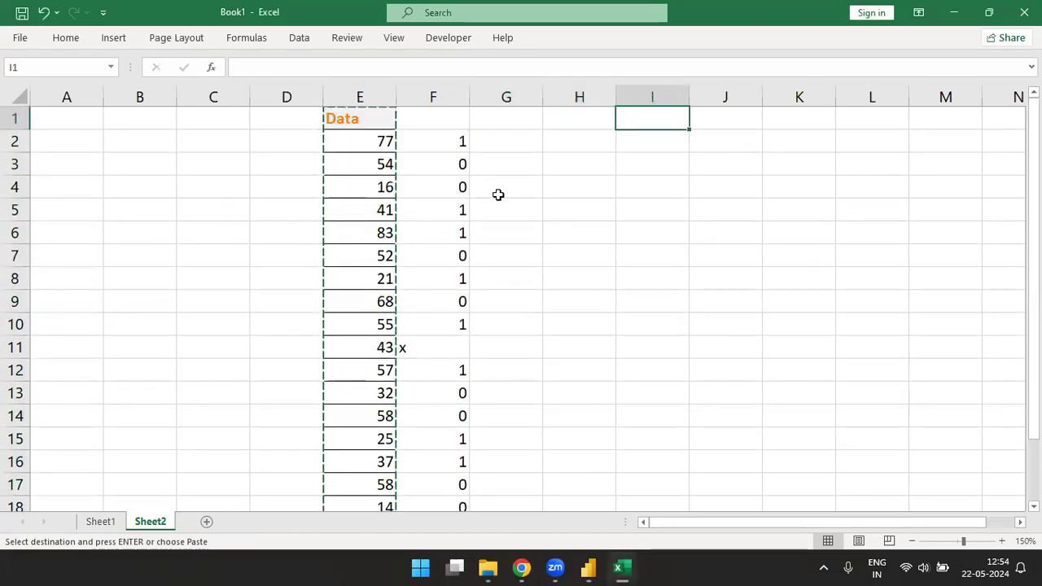
pyautogui.write('da')
pyautogui.press('BackSpace')
pyautogui.press('BackSpace')
pyautogui.press('BackSpace')
pyautogui.press('BackSpace')
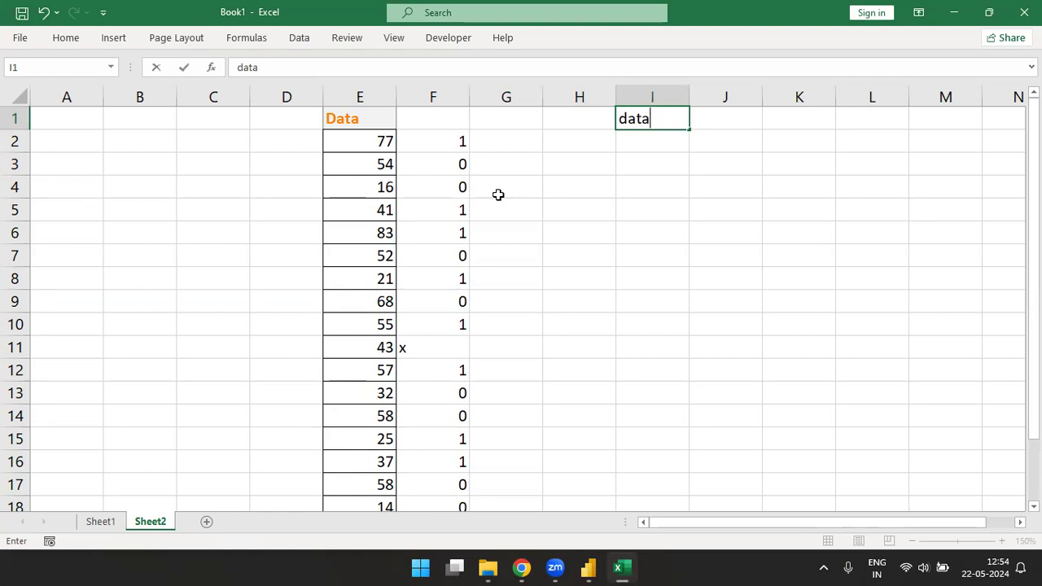
pyautogui.write('Da')
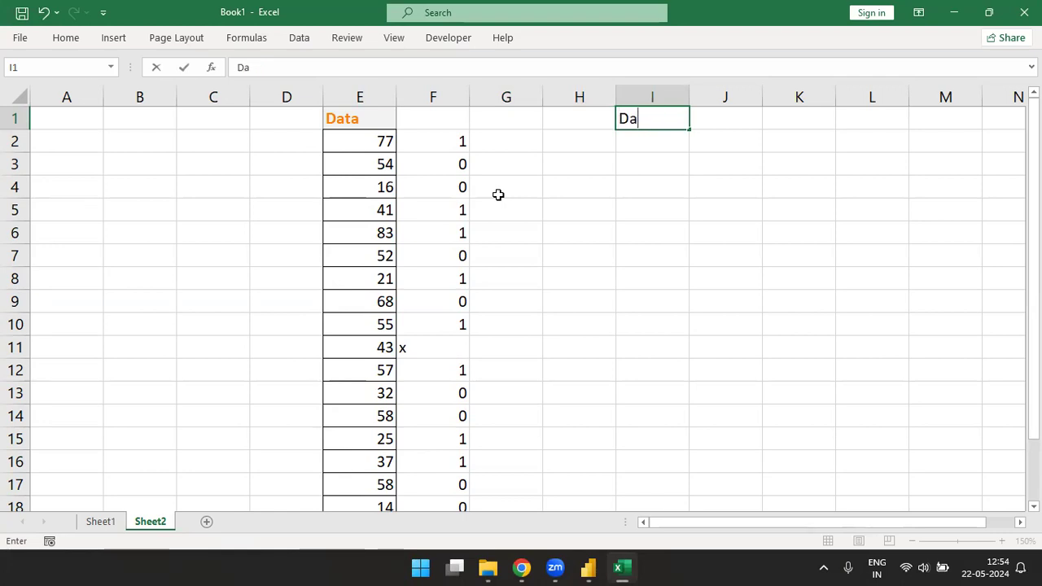
pyautogui.press('Return')
# Step: Generate 25 random decimal numbers between 10 and 100 with =RANDARRAY(25,1,10,100,FALSE) in cell I2
pyautogui.write('=rand')
pyautogui.press('Down')
pyautogui.press('Down')
pyautogui.press('Up')
pyautogui.press('Tab')
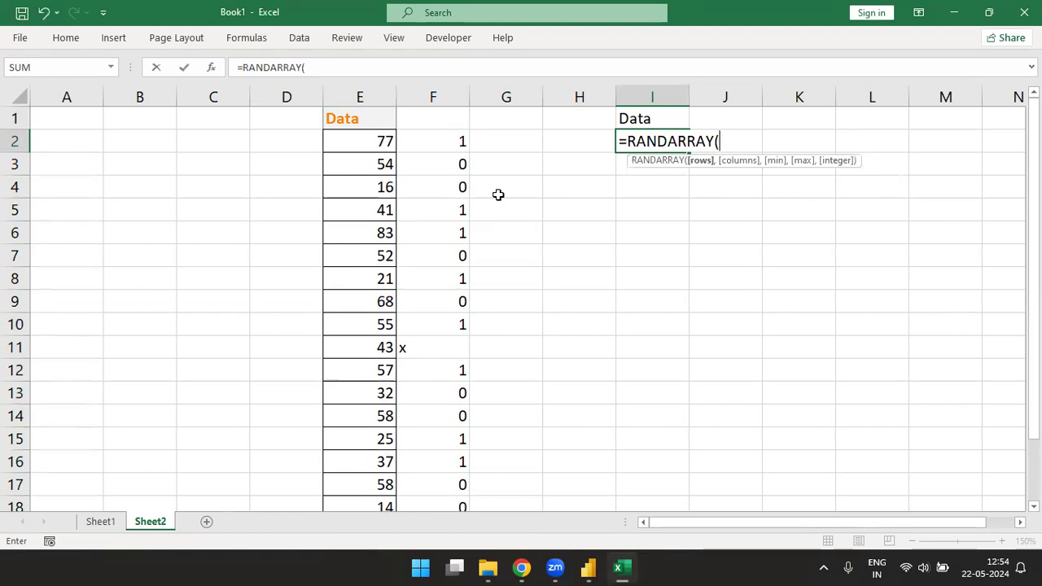
pyautogui.write('25,1,')
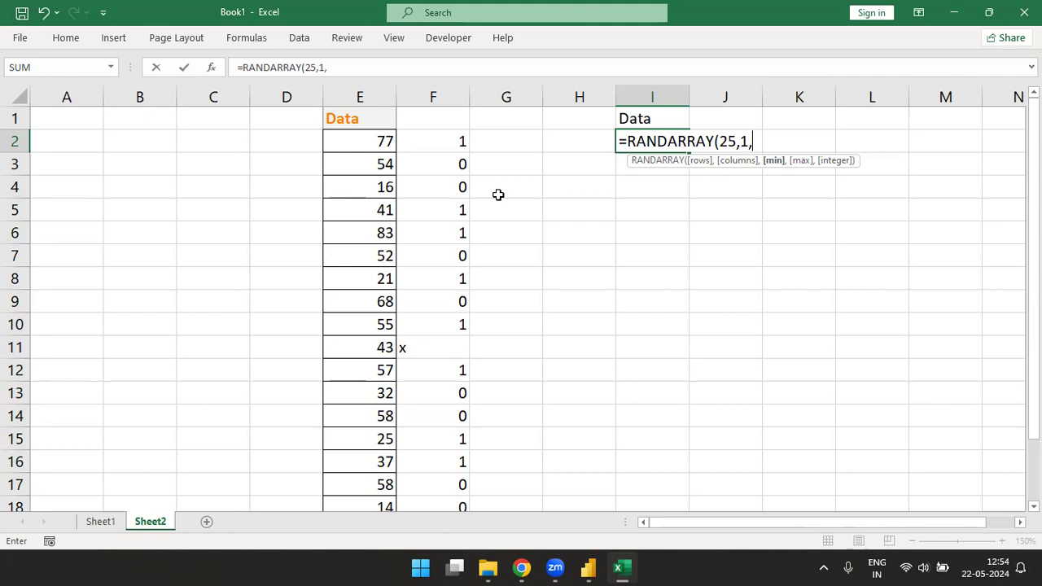
pyautogui.write('10,100,')
pyautogui.press('Tab')
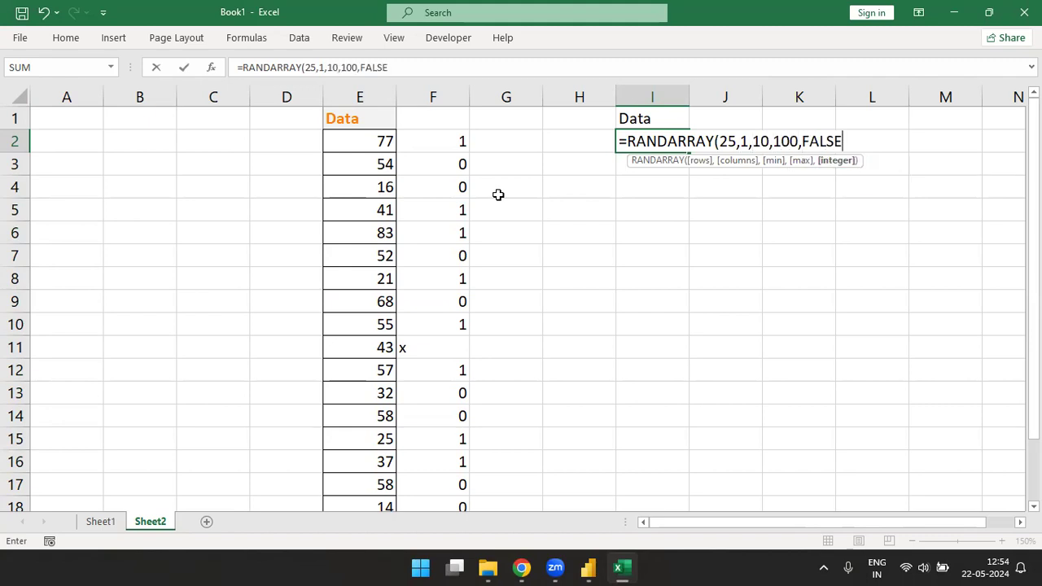
pyautogui.press('Return')
# Step: Replace the random array formula in I2:I26 with its static values using Paste Special
pyautogui.press('Up')
pyautogui.hotkey('ctrl', 'shift', 'Down')
pyautogui.hotkey('ctrl', 'c')
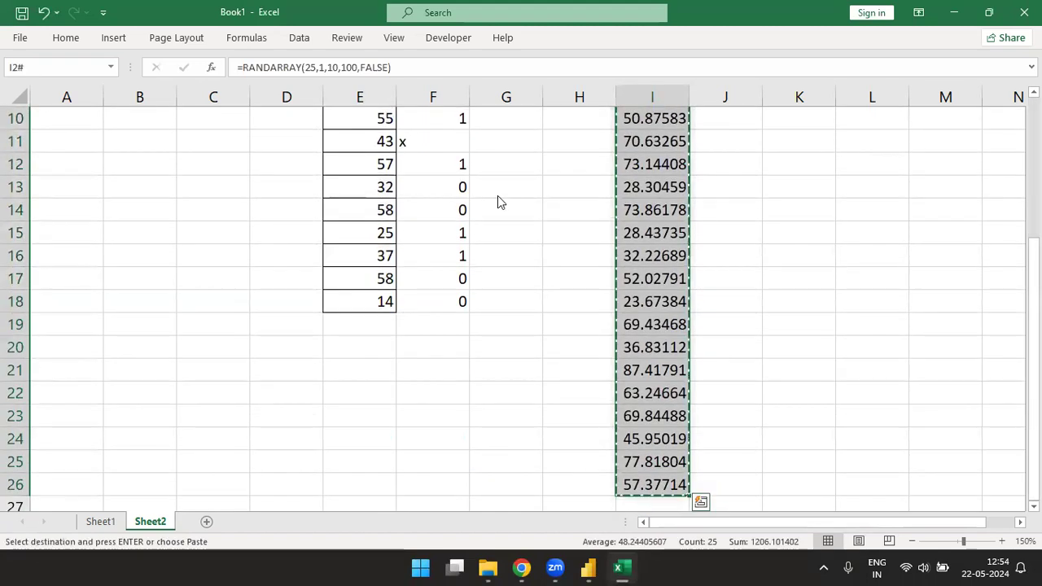
pyautogui.hotkey('ctrl', 'alt', 'v')
pyautogui.press('v')
pyautogui.press('Return')
# Step: Overwrite some of the decimals with whole numbers: 3465 in I5, 456 in I8 and 45 in I10
pyautogui.press('Down')
pyautogui.press('Down')
pyautogui.press('Down')
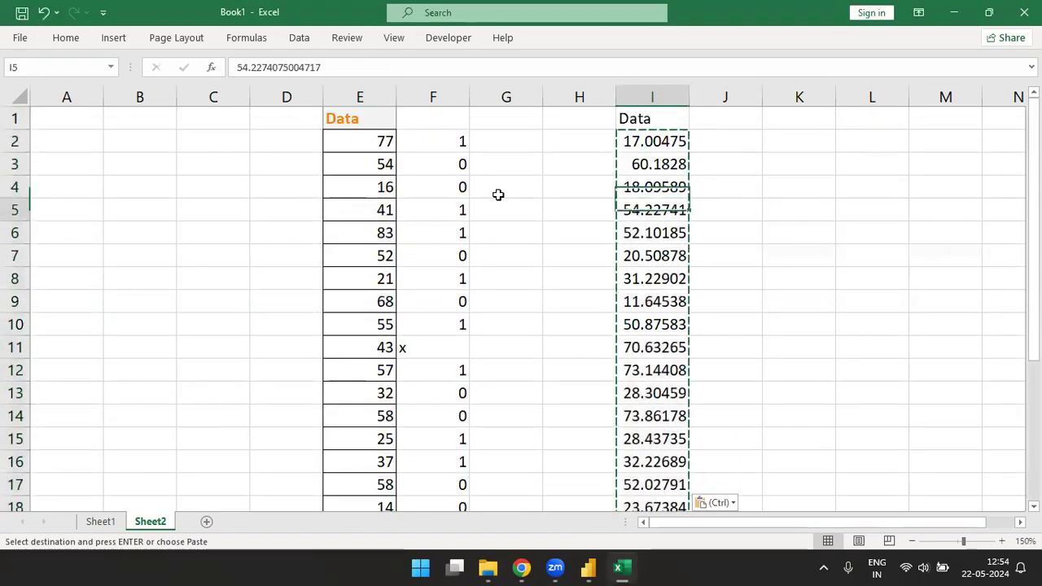
pyautogui.write('3465')
pyautogui.press('Down')
pyautogui.press('Down')
pyautogui.press('Down')
pyautogui.write('456')
pyautogui.press('Down')
pyautogui.press('Down')
pyautogui.write('45')
pyautogui.press('Down')
# Step: Overwrite I11:I14 with 67, 63, 45 and 3, cell I16 with 12, and cell I17 with 3
pyautogui.press('Down')
pyautogui.write('67')
pyautogui.press('Down')
pyautogui.write('63')
pyautogui.press('Down')
pyautogui.write('45')
pyautogui.press('Down')
pyautogui.write('3')
pyautogui.press('Down')
pyautogui.press('Down')
pyautogui.press('F2')
pyautogui.press('BackSpace')
pyautogui.press('BackSpace')
pyautogui.press('BackSpace')
pyautogui.press('BackSpace')
pyautogui.press('BackSpace')
pyautogui.press('BackSpace')
pyautogui.press('BackSpace')
pyautogui.press('BackSpace')
pyautogui.press('BackSpace')
pyautogui.press('BackSpace')
pyautogui.press('BackSpace')
pyautogui.press('BackSpace')
pyautogui.press('BackSpace')
pyautogui.press('BackSpace')
pyautogui.press('BackSpace')
pyautogui.press('BackSpace')
pyautogui.write('12')
pyautogui.press('Down')
pyautogui.write('3')
pyautogui.press('Down')
pyautogui.press('Down')
pyautogui.hotkey('ctrl', 'Up')
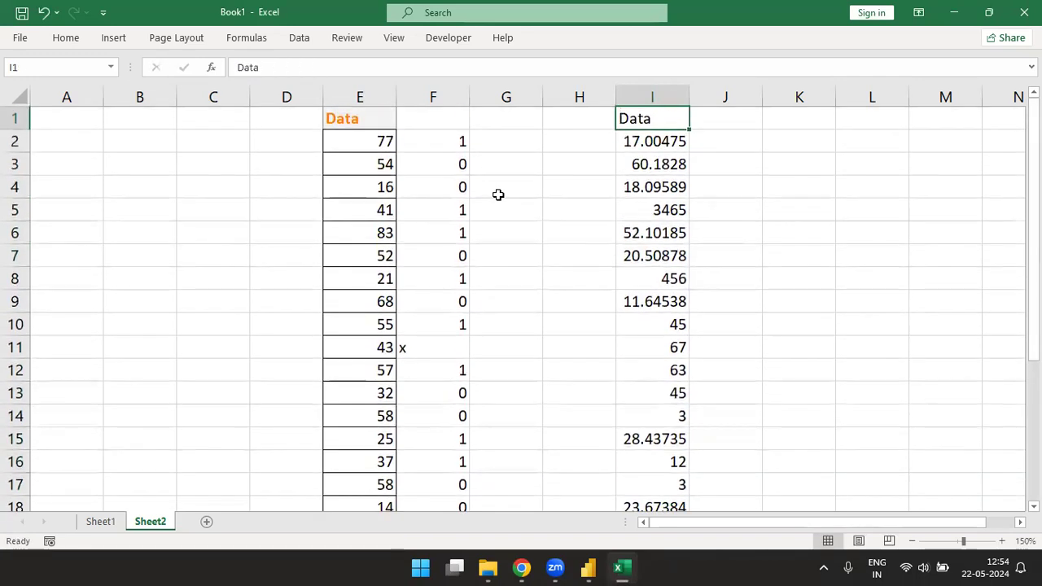
# Step: Copy the mixed number column with its header, I1:I26, and switch to the Power Query Editor
pyautogui.hotkey('ctrl', 'shift', 'Down')
pyautogui.hotkey('ctrl', 'c')
pyautogui.hotkey('alt', 'Tab')
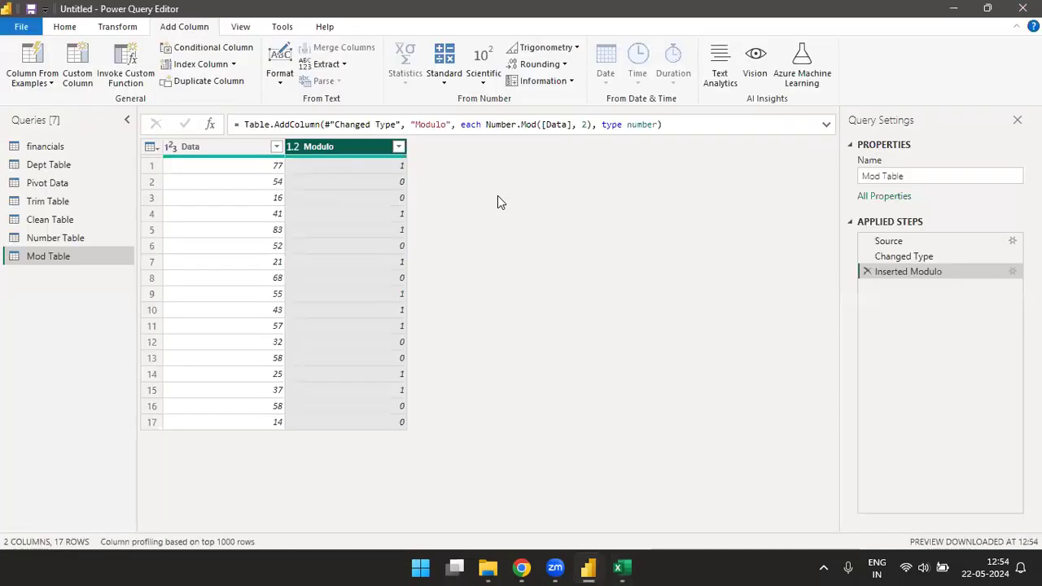
# Step: Create a new manually entered table from the copied numbers and name it Decimal Data
pyautogui.click(64, 26)
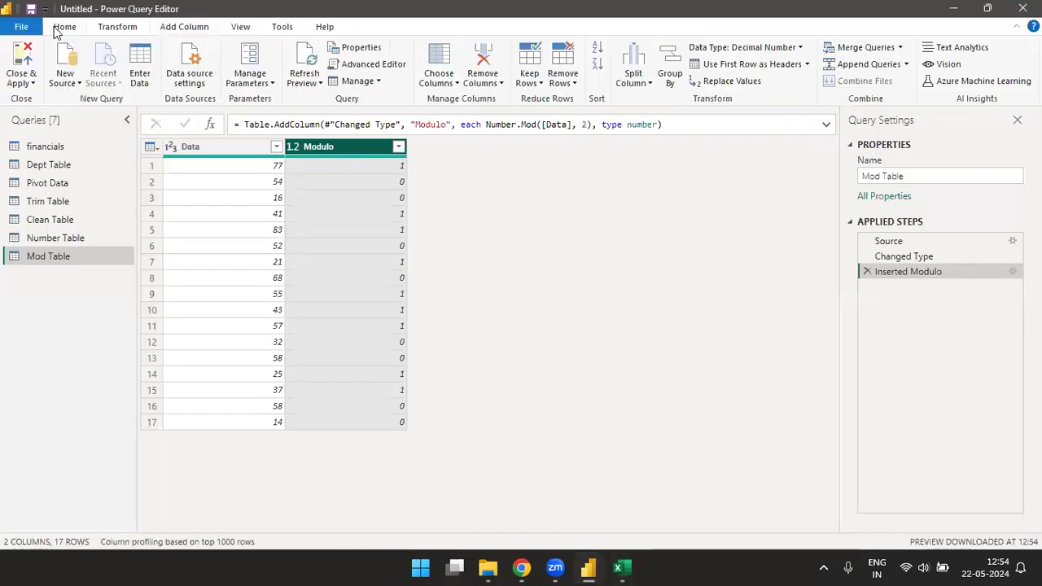
pyautogui.click(132, 75)
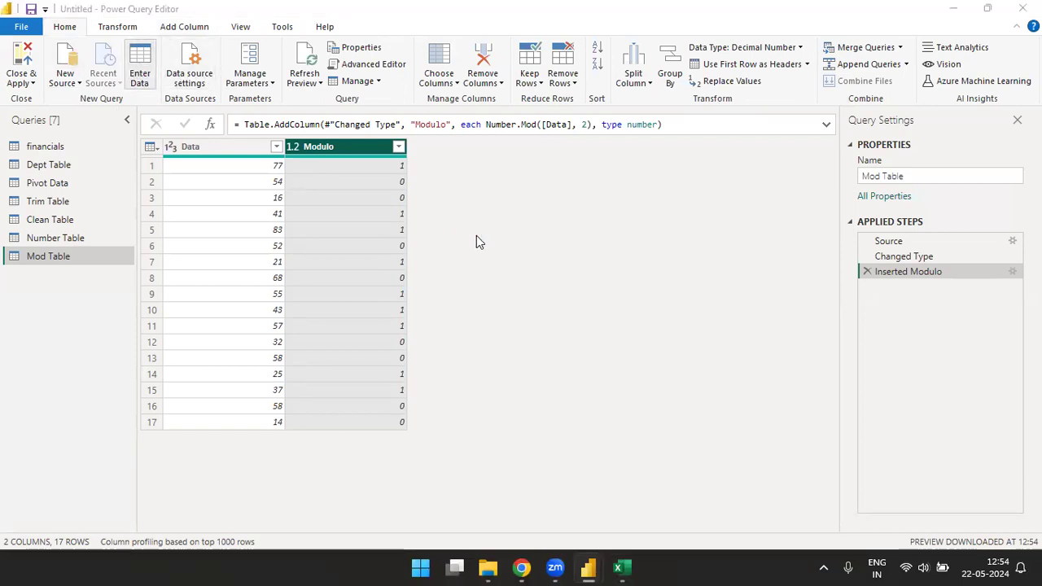
pyautogui.hotkey('ctrl', 'v')
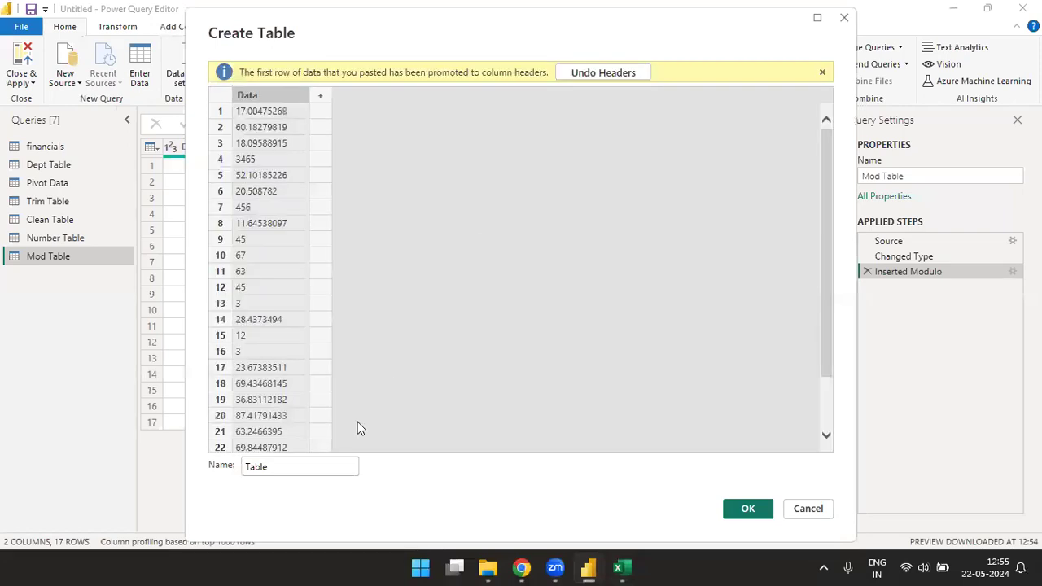
pyautogui.click(318, 466)
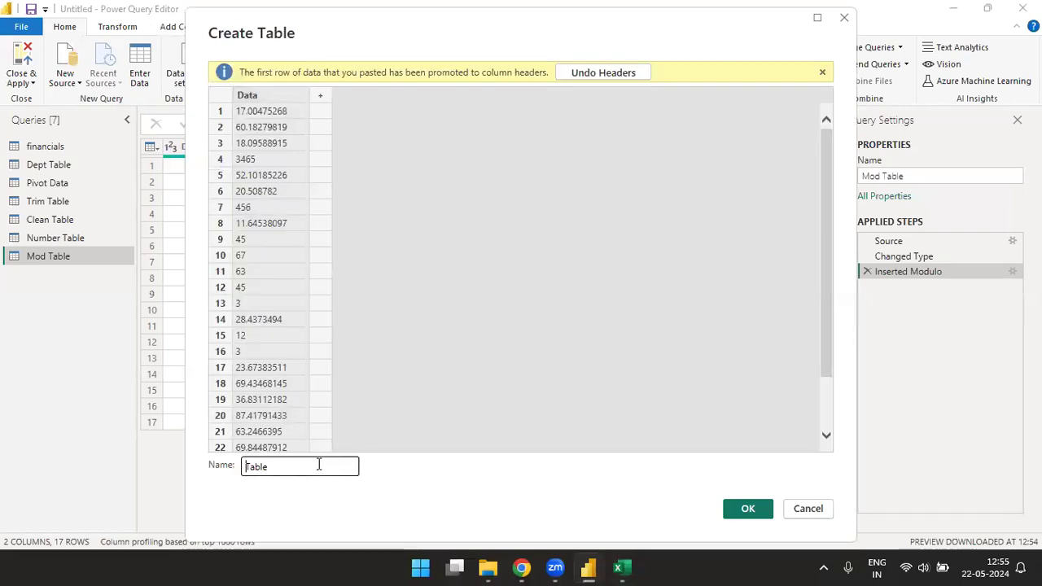
pyautogui.write('Decimal Data')
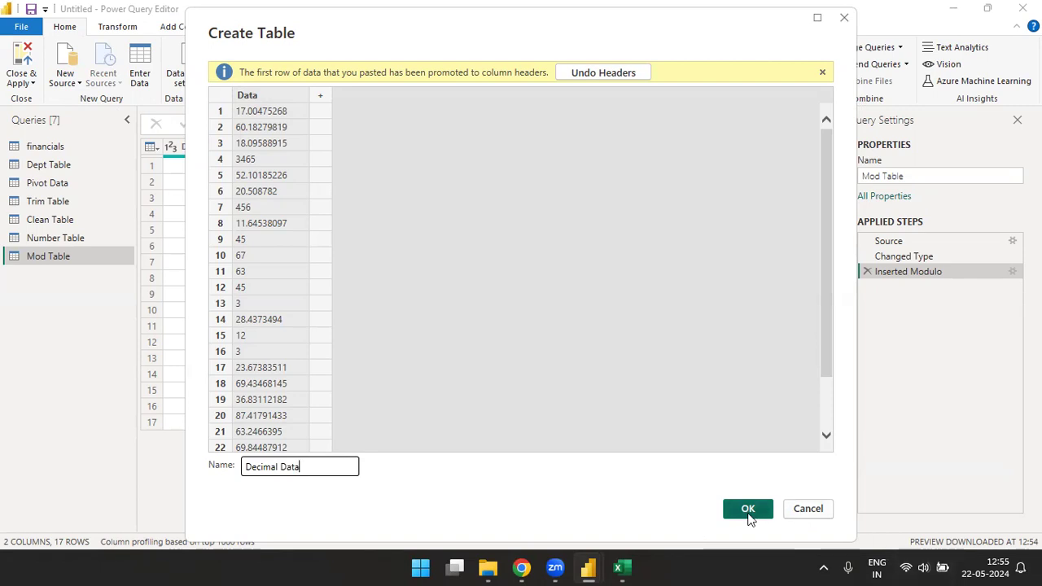
pyautogui.click(749, 514)
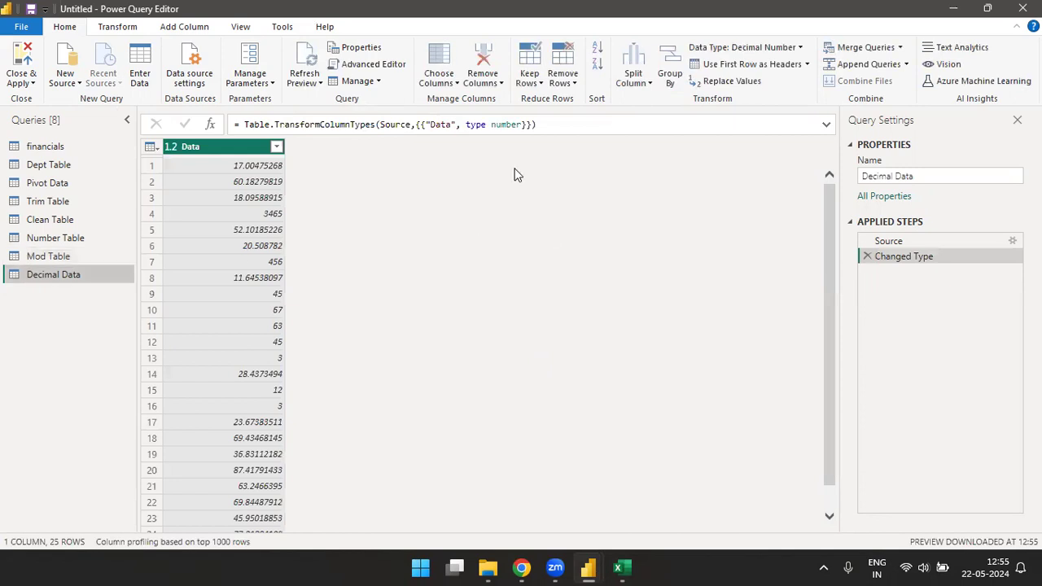
# Step: Add a modulo column with divisor 1 from the Data column of the Decimal Data table
pyautogui.click(187, 30)
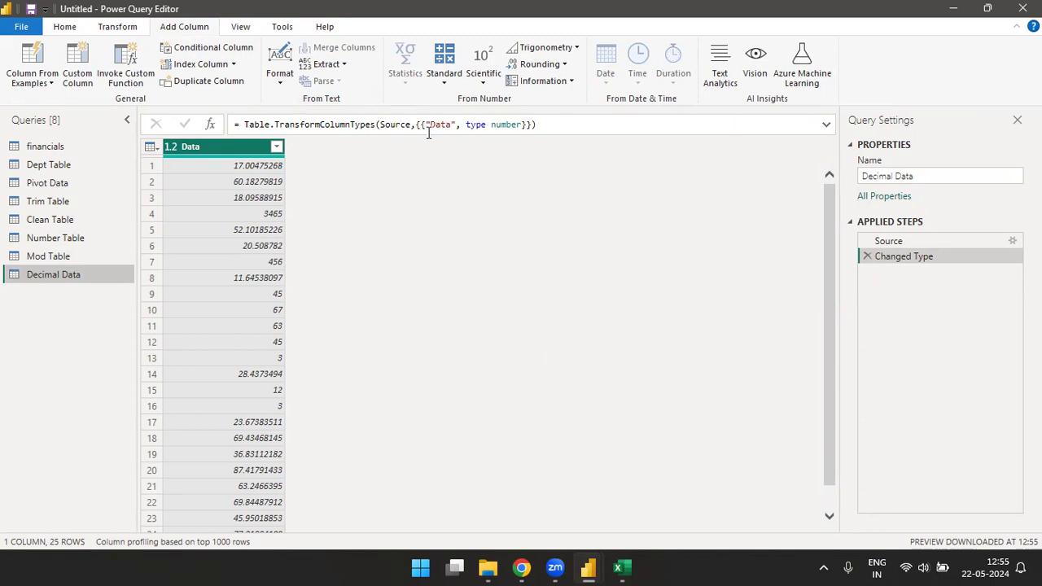
pyautogui.click(445, 81)
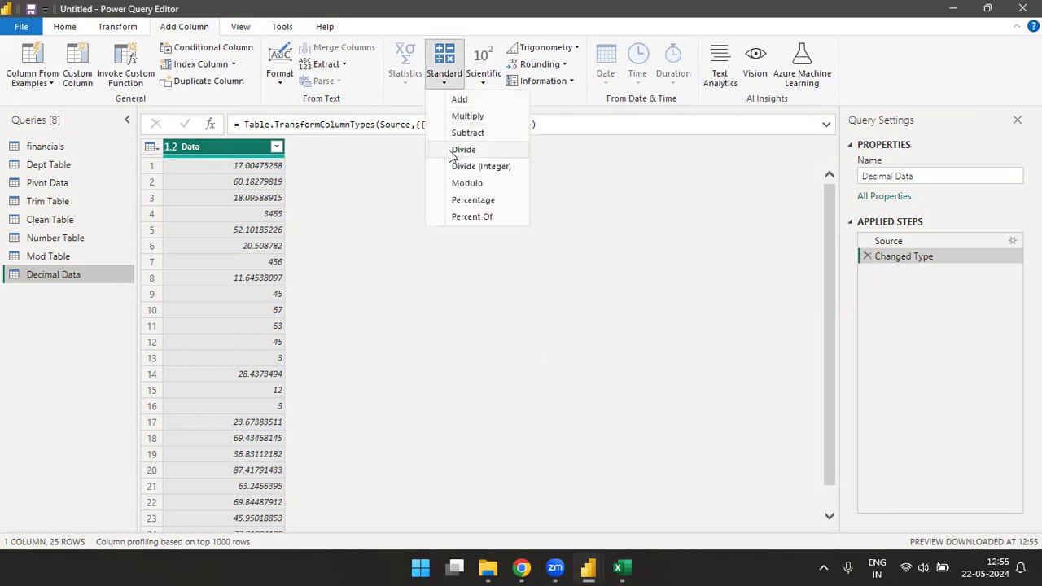
pyautogui.click(466, 188)
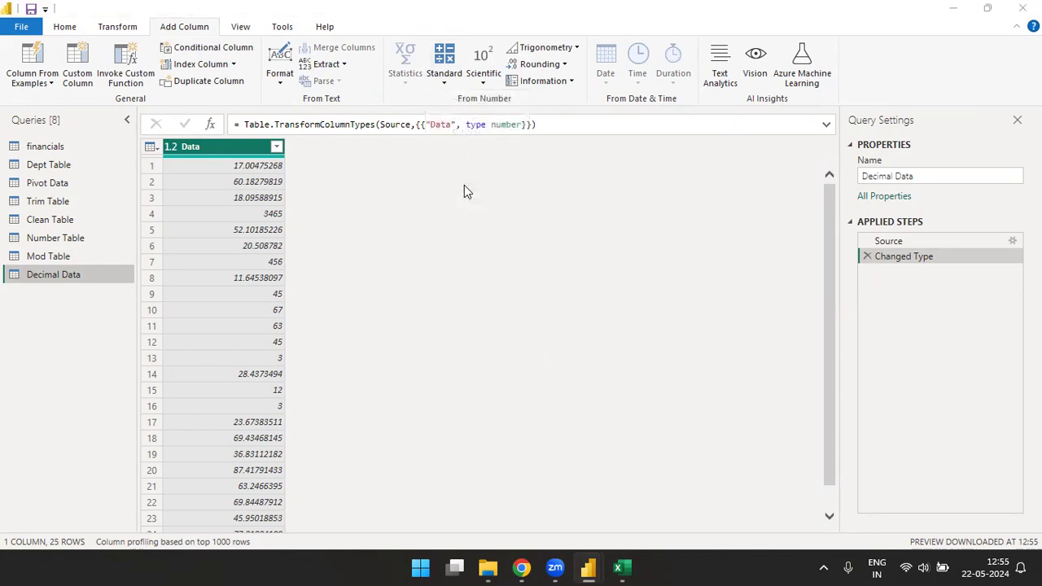
pyautogui.write('1')
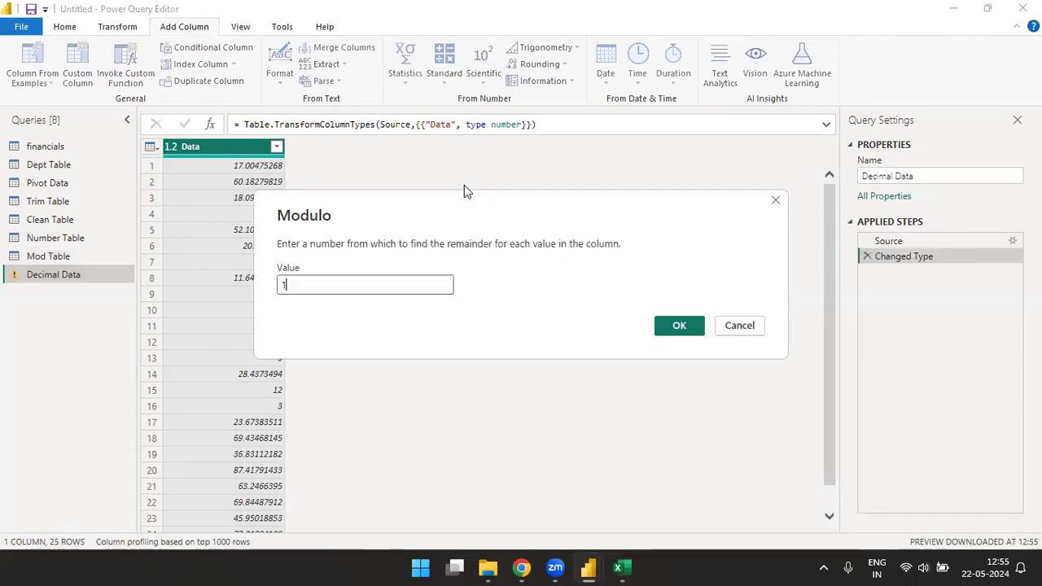
pyautogui.click(680, 327)
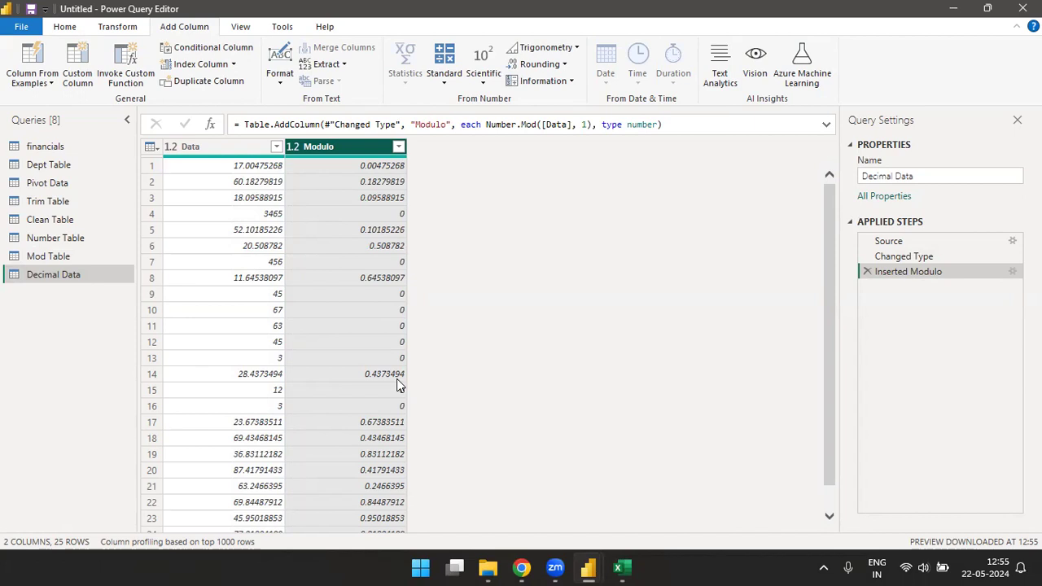
# Step: Switch to Excel and apply all borders to the mixed number column I1:I26
pyautogui.hotkey('alt', 'Tab')
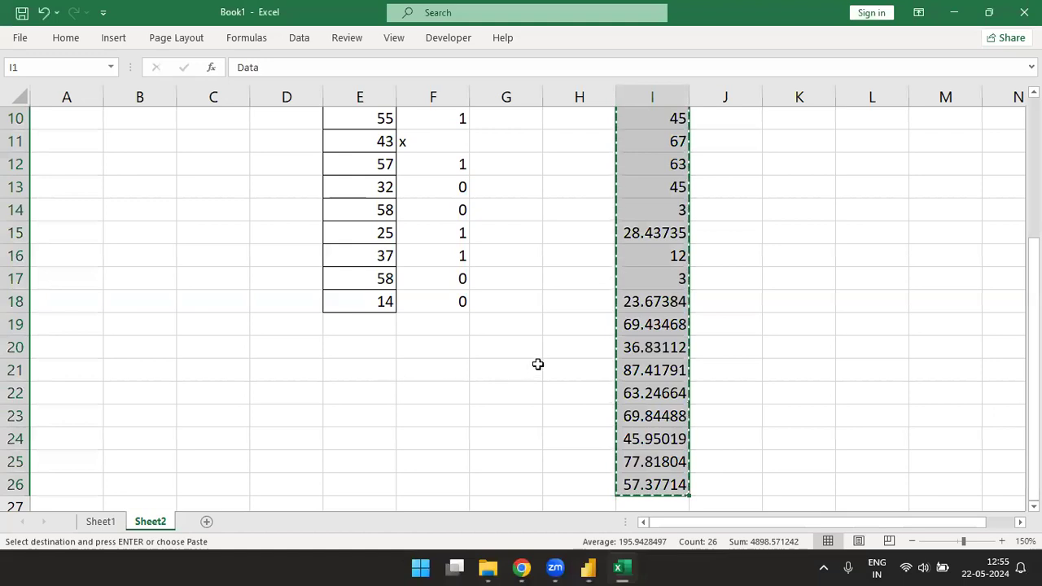
pyautogui.write('hba')
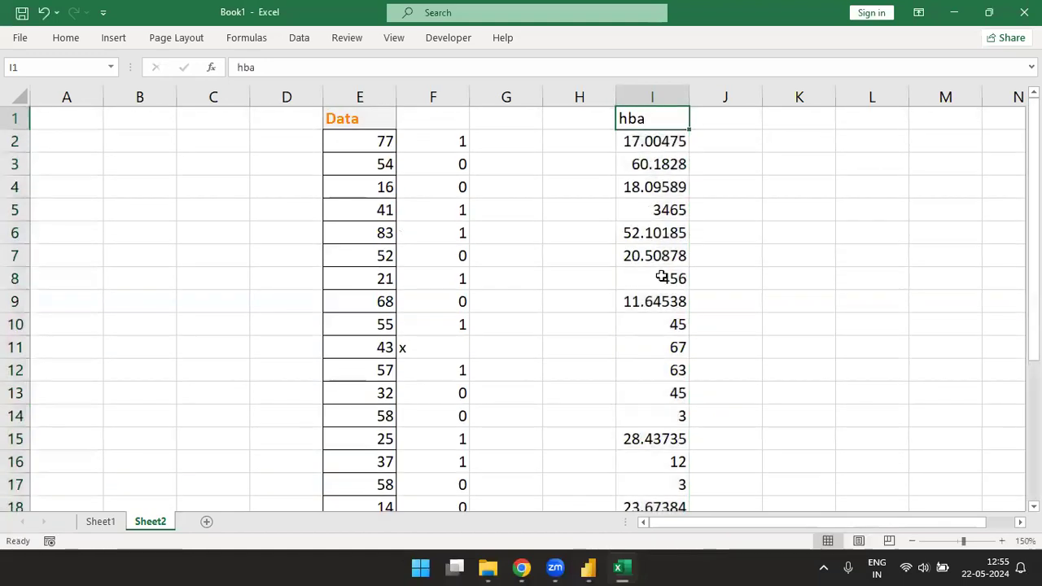
pyautogui.hotkey('ctrl', 'z')
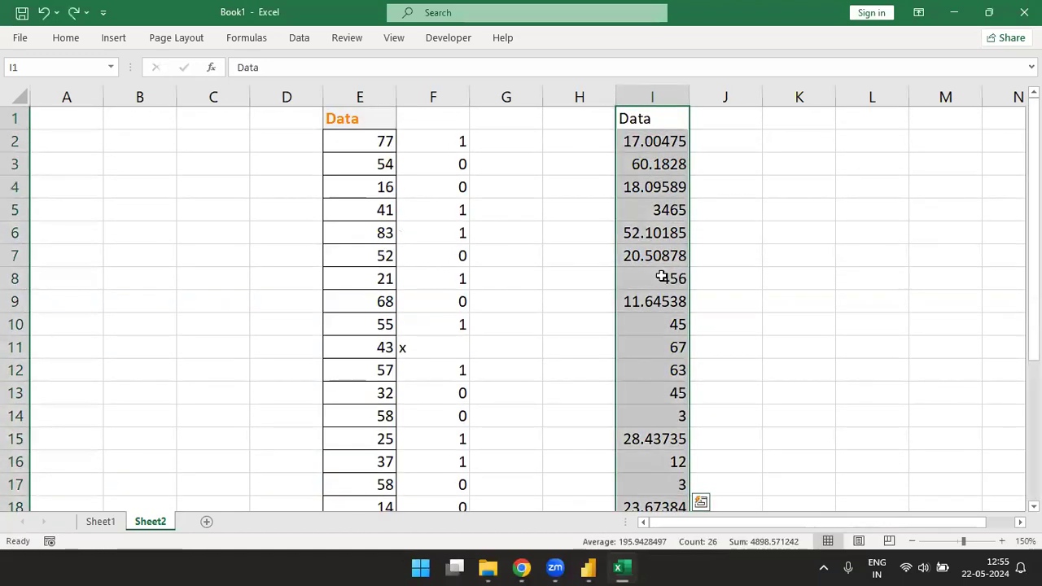
pyautogui.hotkey('alt', 'h')
pyautogui.press('b')
pyautogui.press('a')
# Step: Give header cell I1 the same orange cell style as E1 and widen column I to show the full decimals
pyautogui.hotkey('ctrl', 'Up')
pyautogui.hotkey('alt', 'h')
pyautogui.press('j')
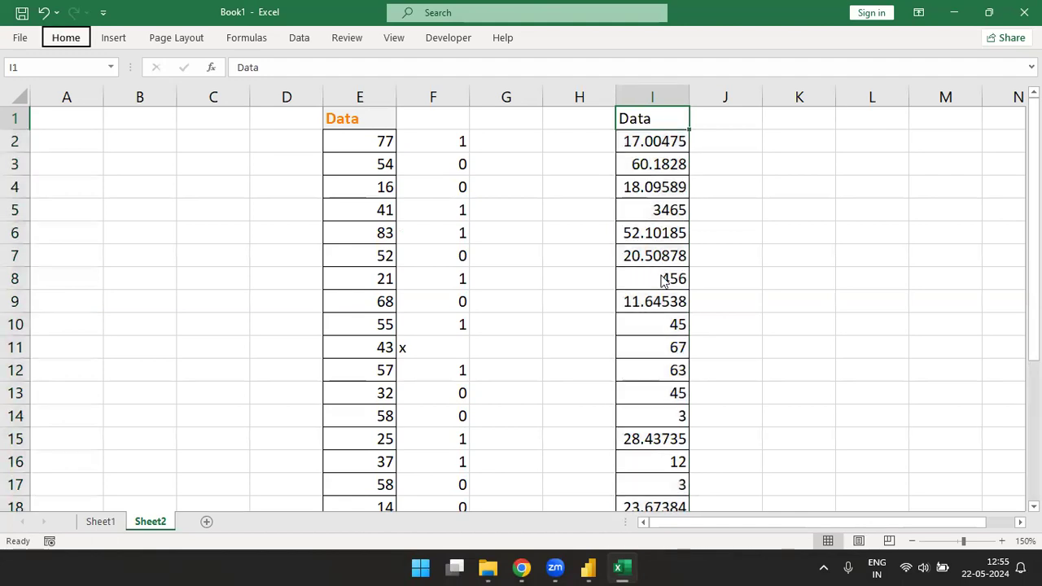
pyautogui.press('Down')
pyautogui.press('Return')
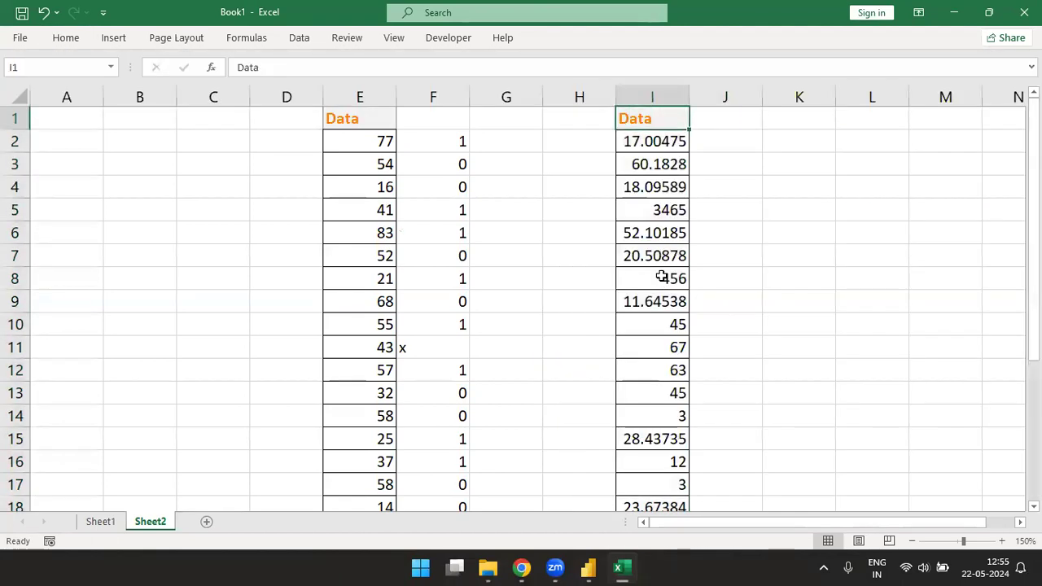
pyautogui.moveTo(691, 97); pyautogui.dragTo(729, 100)
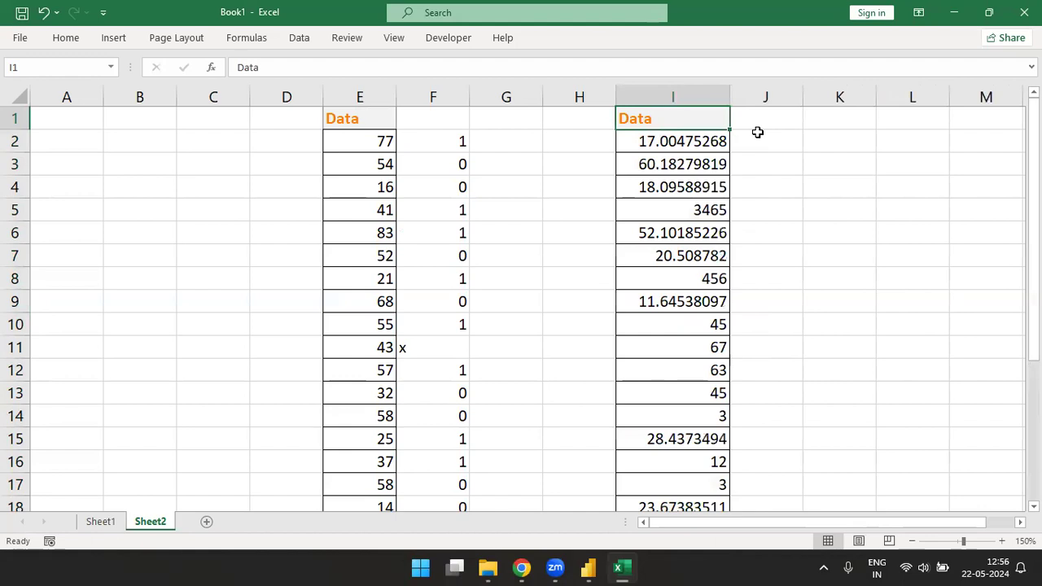
# Step: Enter the heading Normal Number in cell L1
pyautogui.click(758, 132)
pyautogui.press('Right')
pyautogui.press('Right')
pyautogui.press('Right')
pyautogui.press('Right')
pyautogui.press('Right')
pyautogui.press('Right')
pyautogui.press('Right')
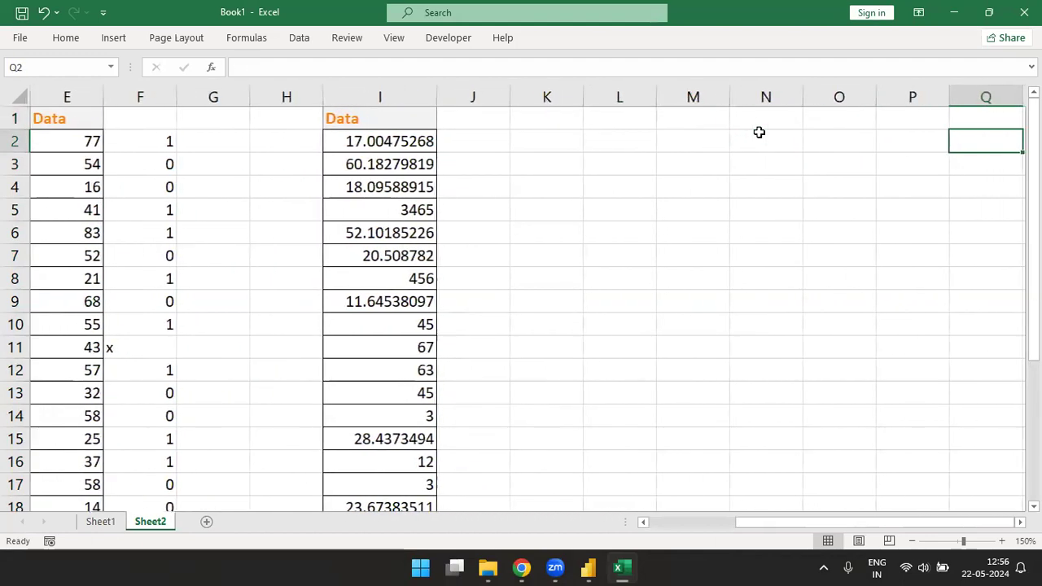
pyautogui.click(634, 119)
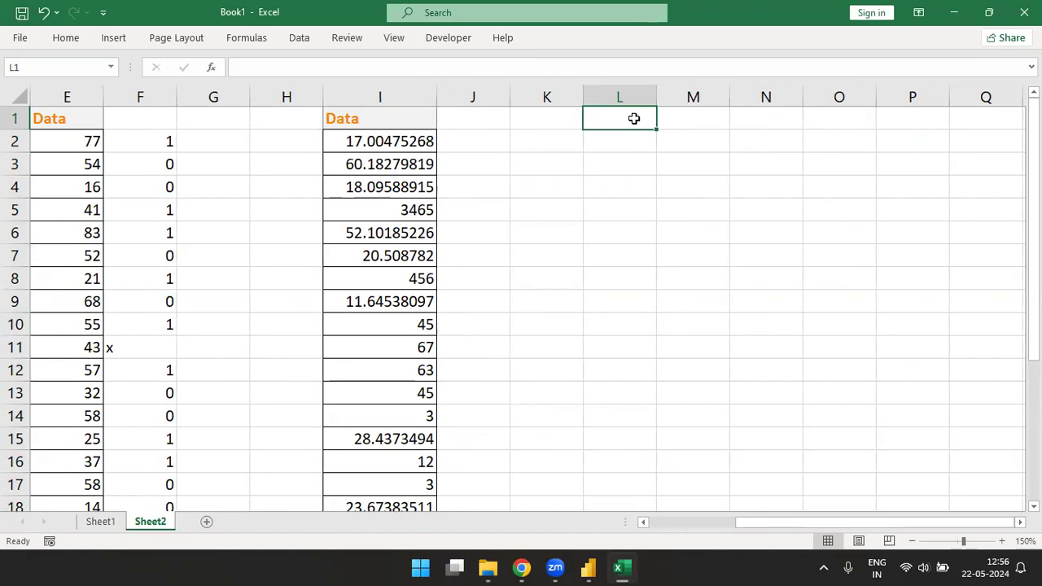
pyautogui.write('Norma')
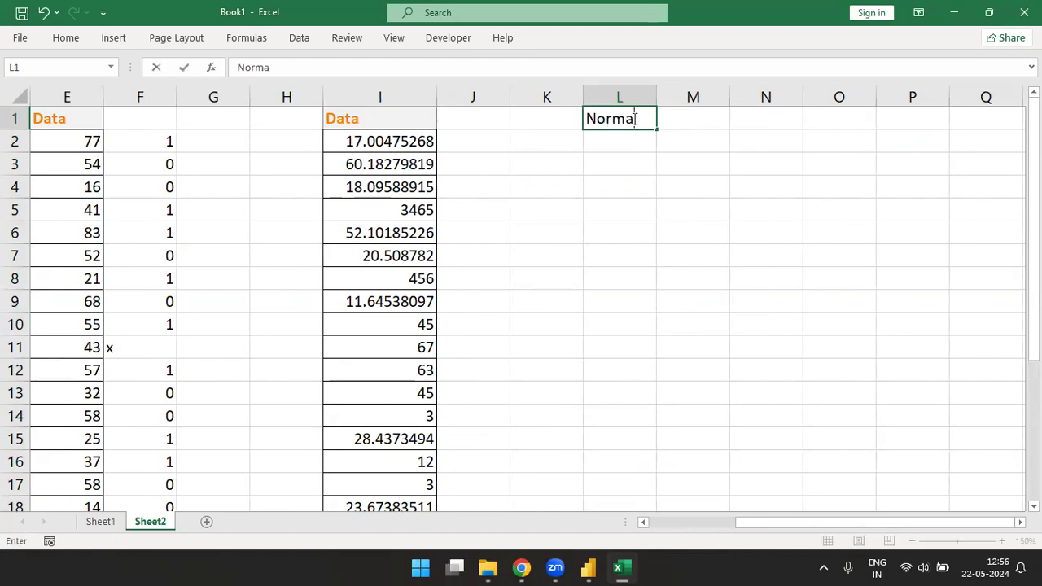
pyautogui.write('l Number')
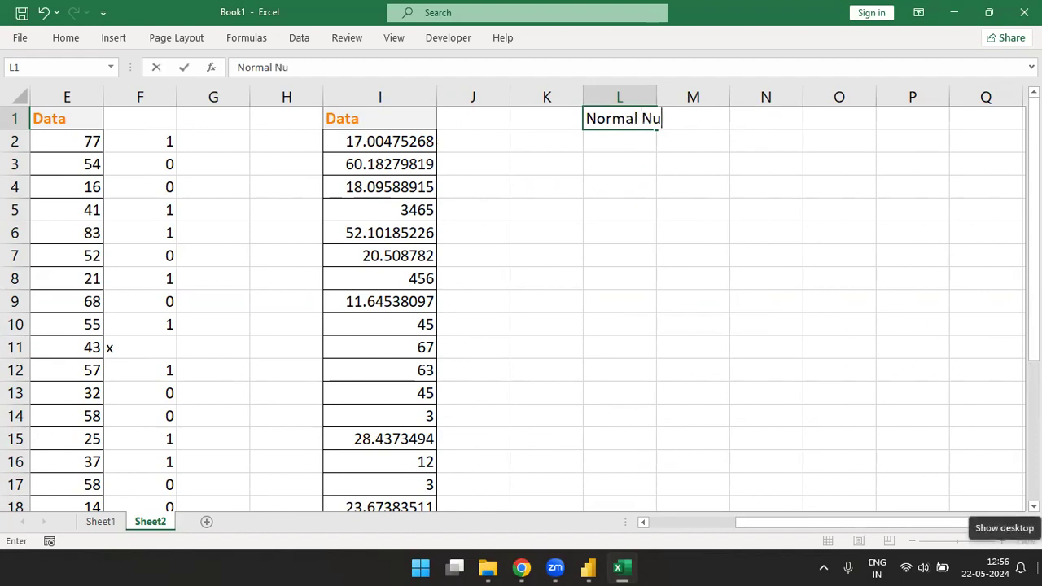
pyautogui.hotkey('ctrl', 'Return')
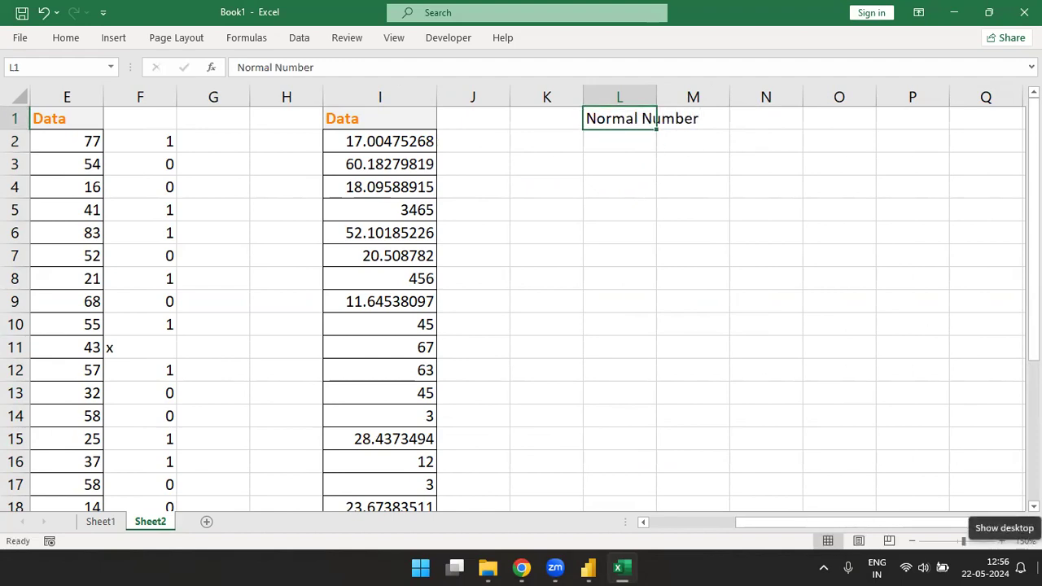
# Step: Autofit column L and apply the orange header cell style to L1
pyautogui.press('alt')
pyautogui.press('o')
pyautogui.press('c')
pyautogui.press('a')
pyautogui.press('alt')
pyautogui.press('h')
pyautogui.press('j')
pyautogui.press('Down')
pyautogui.press('Return')
pyautogui.press('Down')
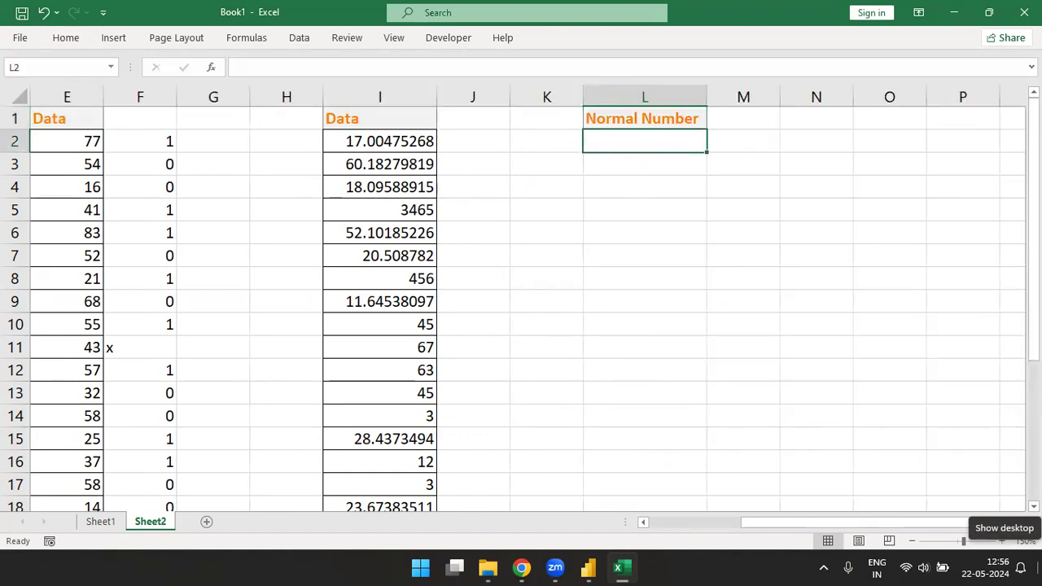
# Step: Enter the formula =MOD(I2,1)=0 in cell L2
pyautogui.write('=mod')
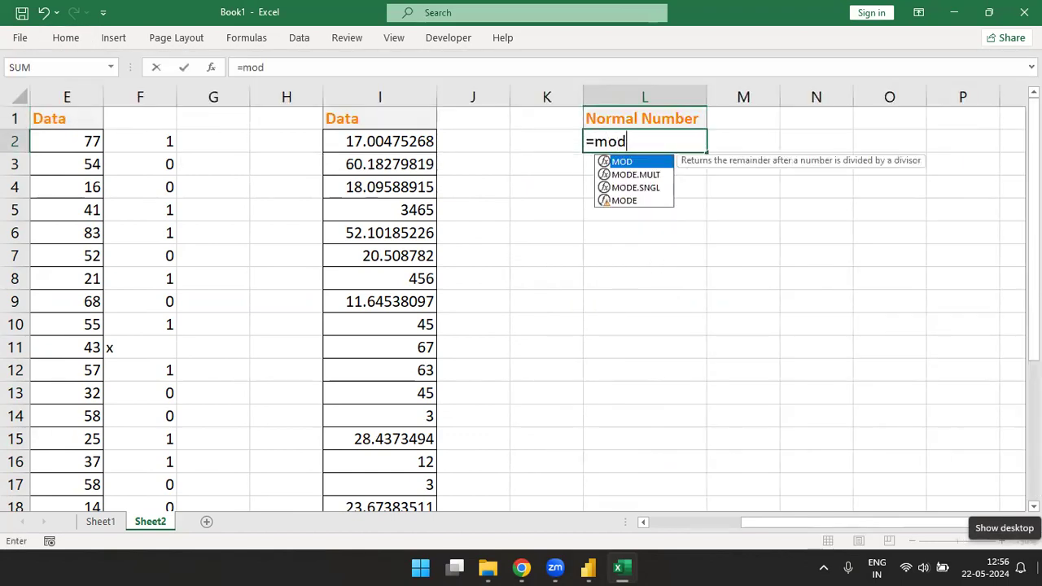
pyautogui.press('Tab')
pyautogui.click(412, 142)
pyautogui.write(',')
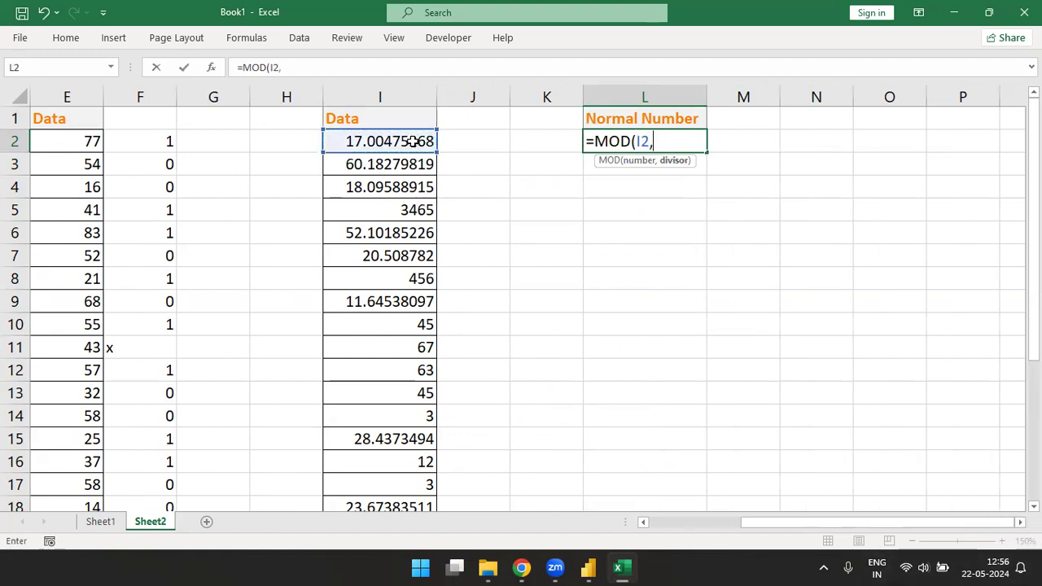
pyautogui.write('1)')
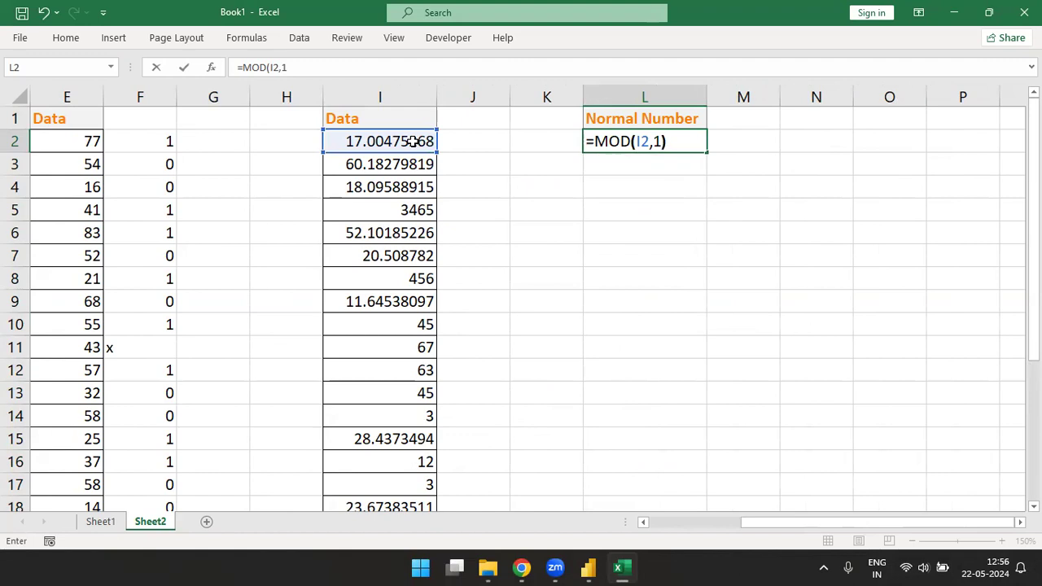
pyautogui.write('=0')
pyautogui.hotkey('ctrl', 'Return')
# Step: Examine the digits of the whole number in I5 and the fractional part of the decimal in I4
pyautogui.press('Left')
pyautogui.press('Left')
pyautogui.press('Left')
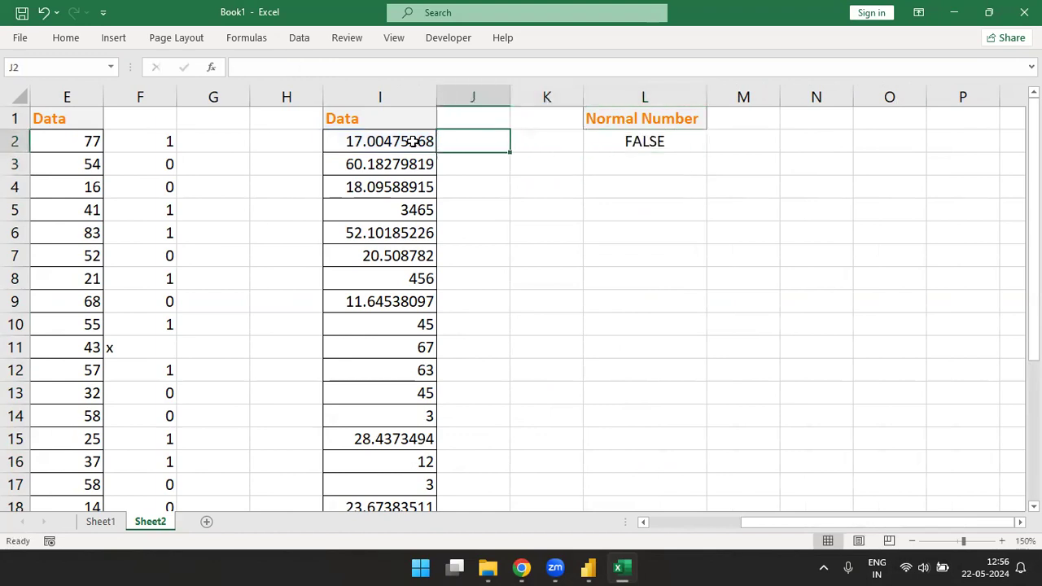
pyautogui.press('Down')
pyautogui.press('Down')
pyautogui.press('Down')
pyautogui.press('F2')
pyautogui.hotkey('shift', 'Left')
pyautogui.hotkey('shift', 'Left')
pyautogui.hotkey('shift', 'Left')
pyautogui.hotkey('shift', 'Left')
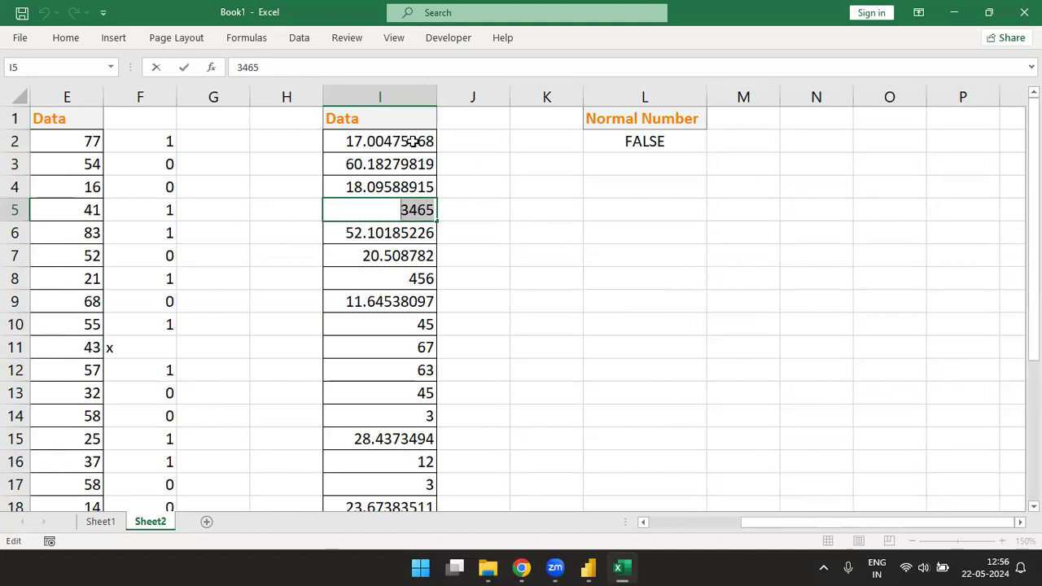
pyautogui.press('Left')
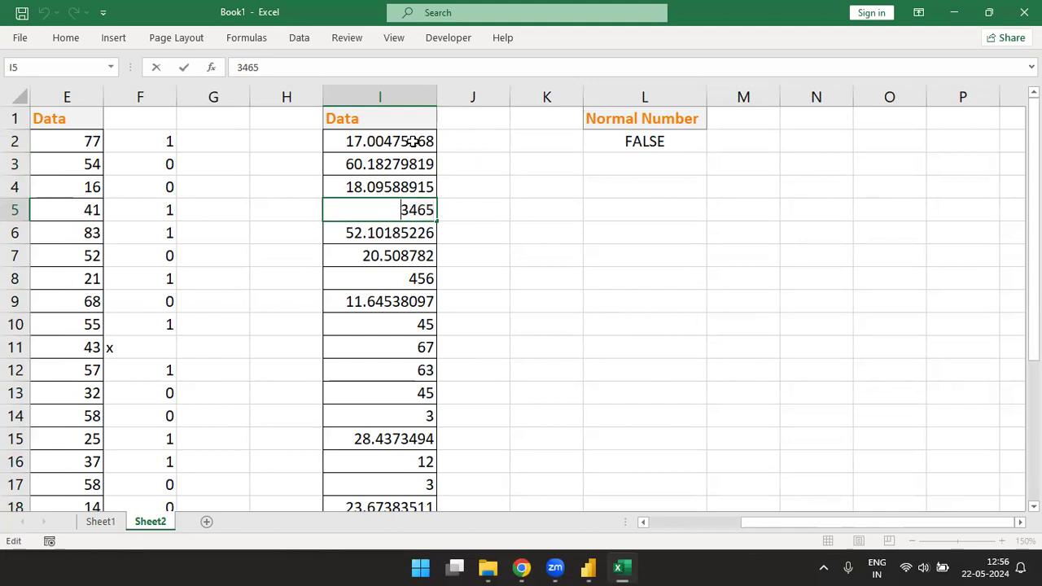
pyautogui.hotkey('shift', 'Return')
pyautogui.press('F2')
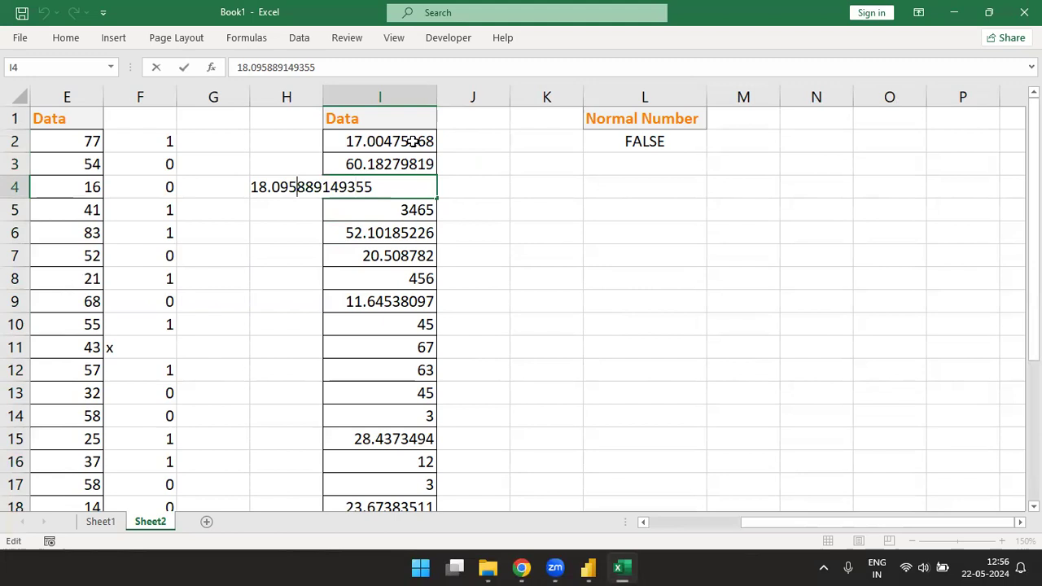
pyautogui.press('Right')
pyautogui.hotkey('shift', 'Right')
pyautogui.hotkey('shift', 'Right')
pyautogui.hotkey('shift', 'Right')
pyautogui.hotkey('shift', 'Right')
pyautogui.hotkey('shift', 'Right')
pyautogui.hotkey('shift', 'Right')
pyautogui.press('Return')
pyautogui.hotkey('shift', 'Return')
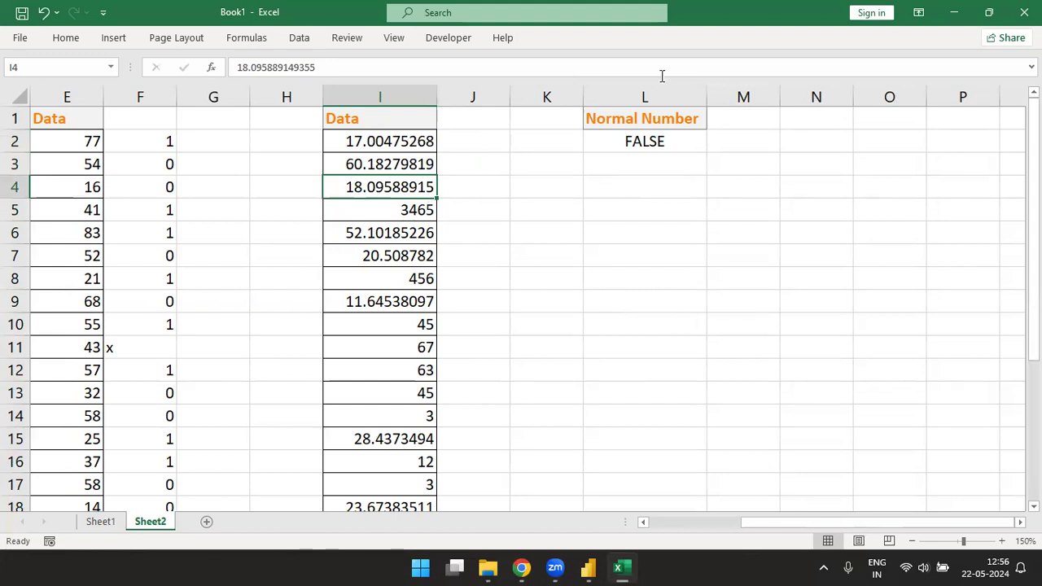
# Step: Border cell L2 and start an Advanced Filter on list I1:I26, set to copy to another location
pyautogui.click(628, 146)
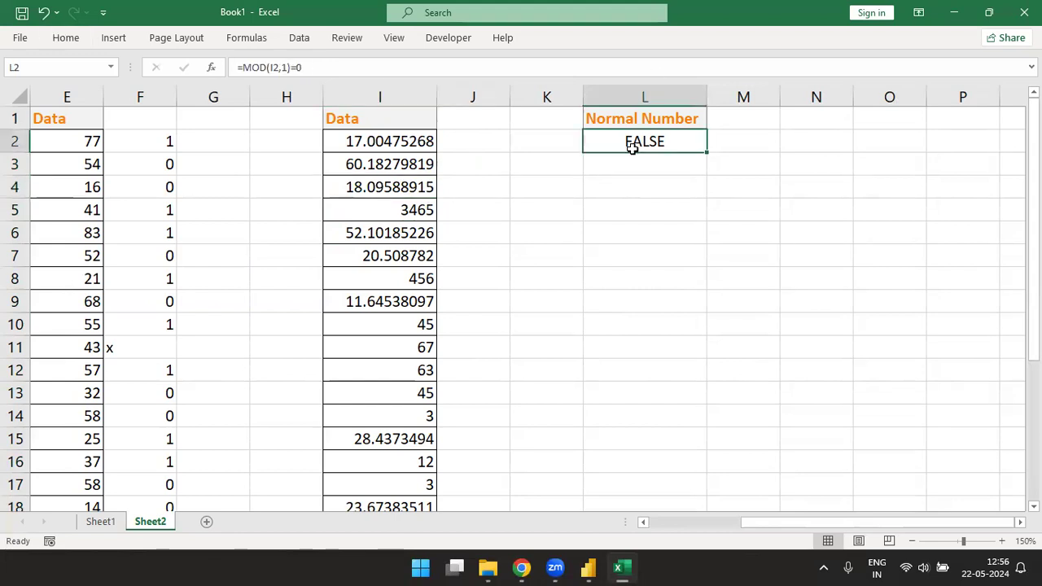
pyautogui.press('Left')
pyautogui.press('Left')
pyautogui.press('Left')
pyautogui.press('Down')
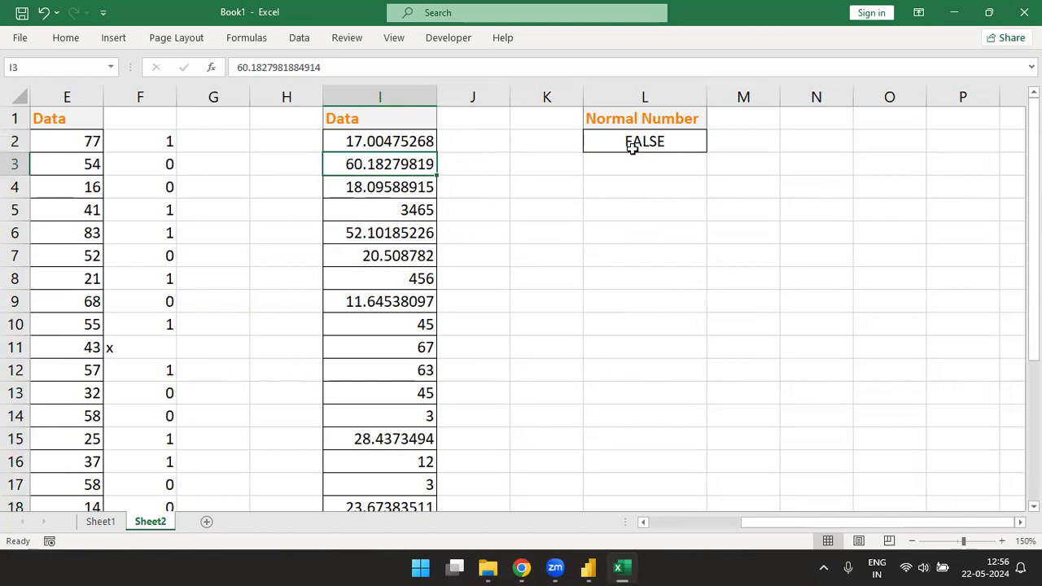
pyautogui.press('alt')
pyautogui.press('a')
pyautogui.press('q')
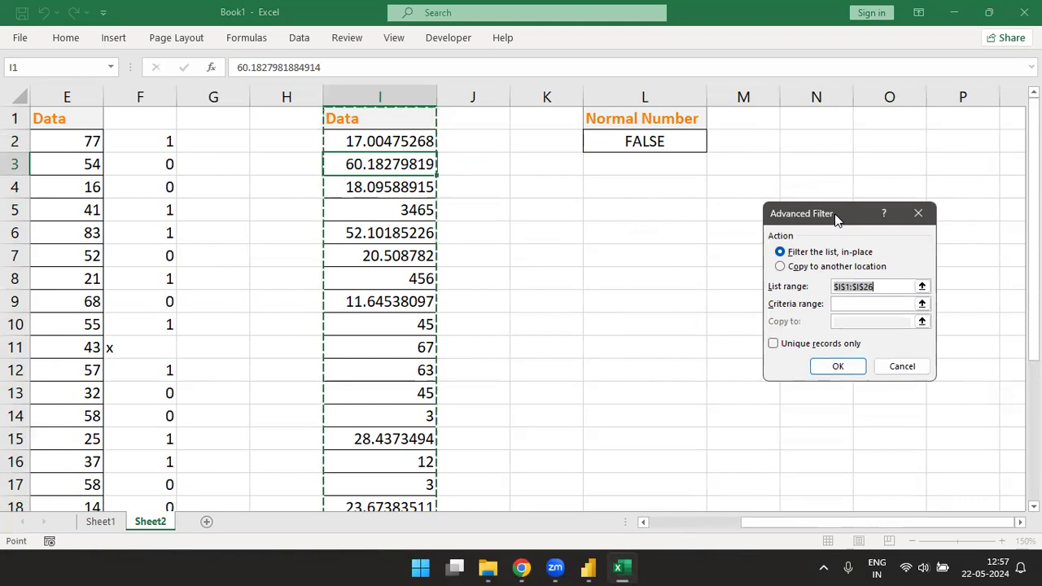
pyautogui.moveTo(836, 220); pyautogui.dragTo(214, 167)
pyautogui.click(155, 214)
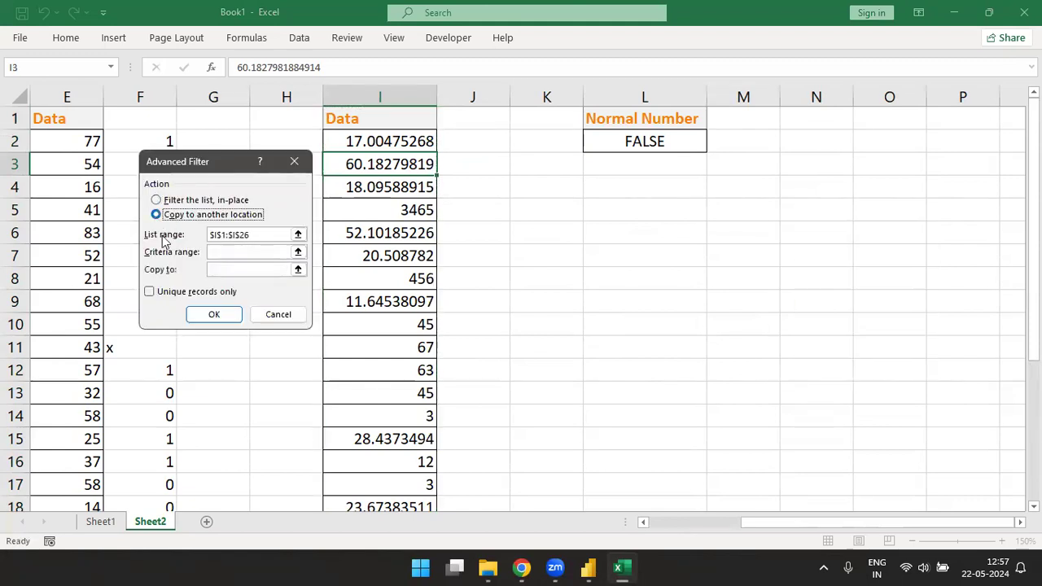
# Step: Set the filter's criteria range to L1:L2 and its copy destination to L5, and run it
pyautogui.click(298, 251)
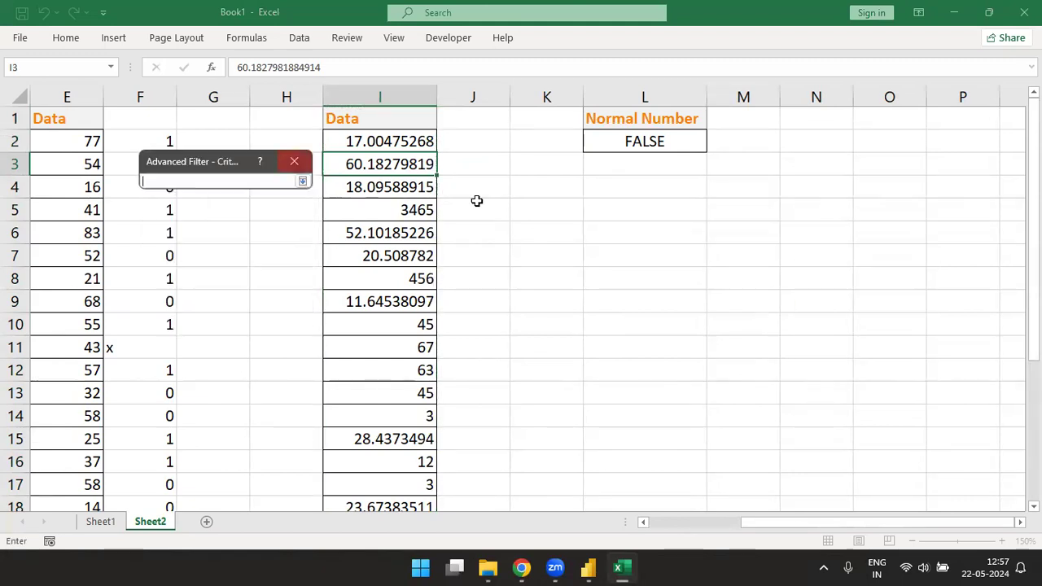
pyautogui.moveTo(636, 128); pyautogui.dragTo(634, 142)
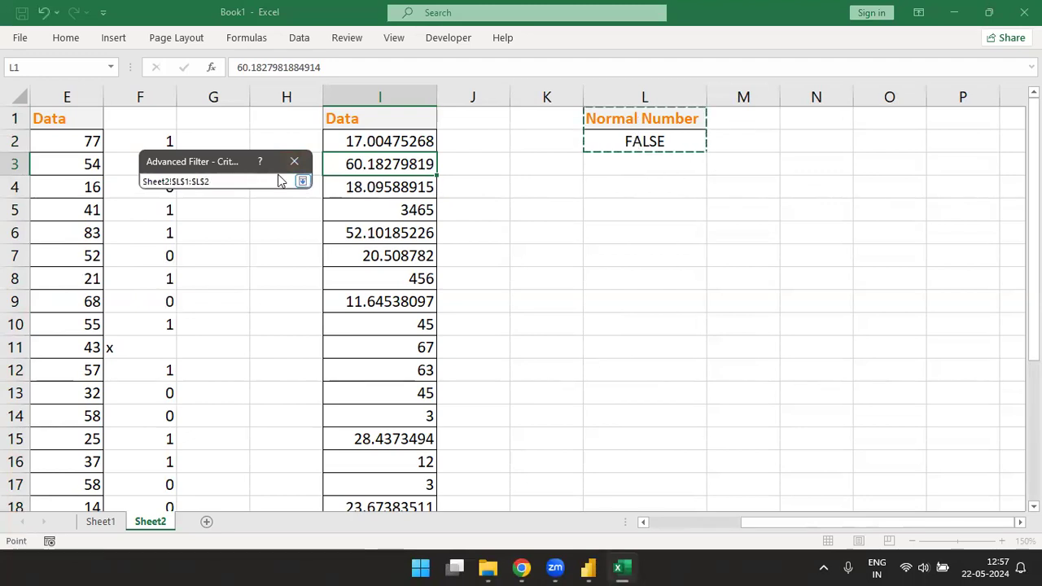
pyautogui.click(302, 182)
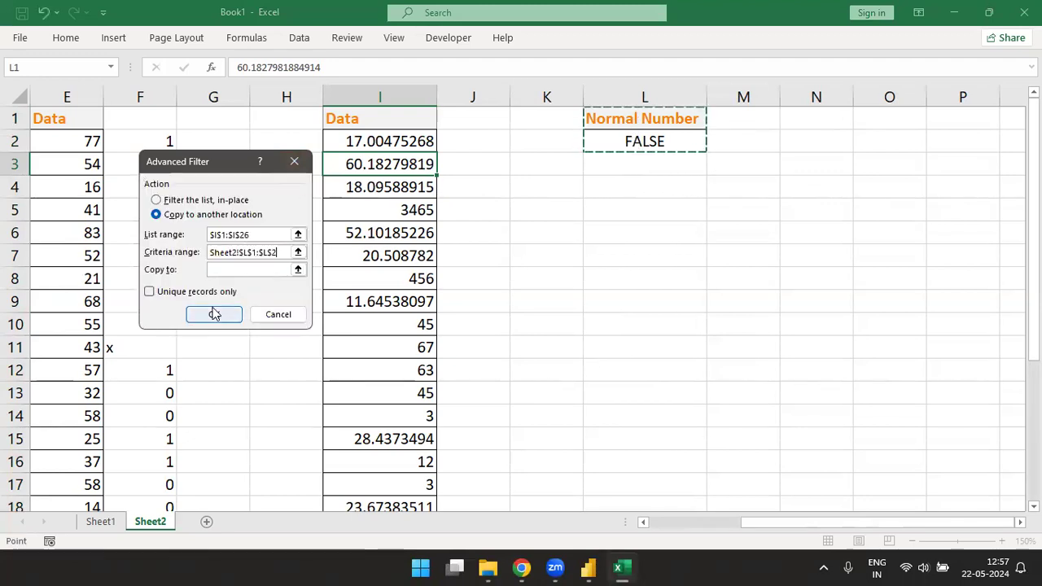
pyautogui.click(298, 270)
pyautogui.click(640, 220)
pyautogui.click(302, 182)
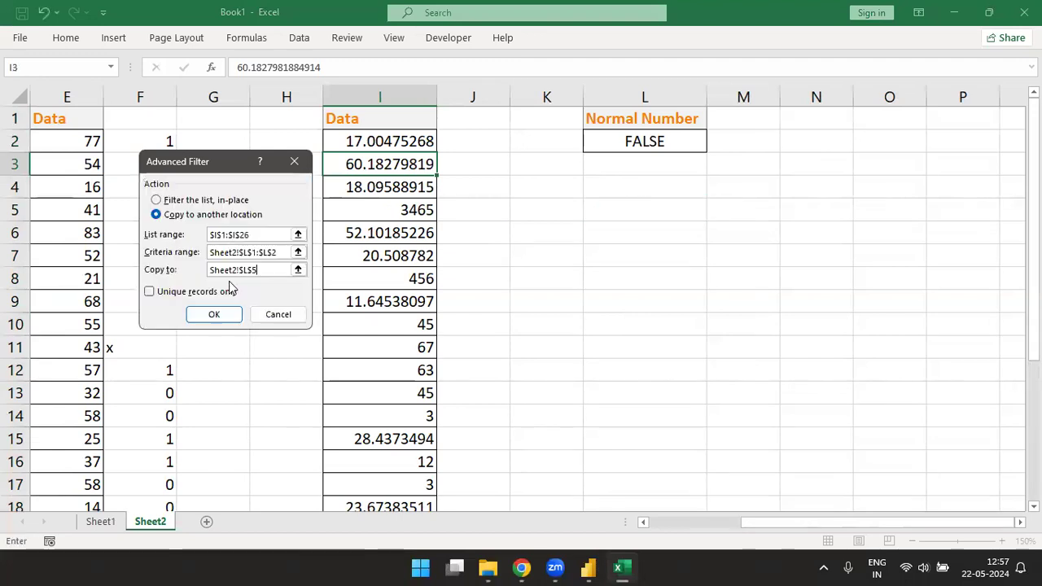
pyautogui.click(218, 314)
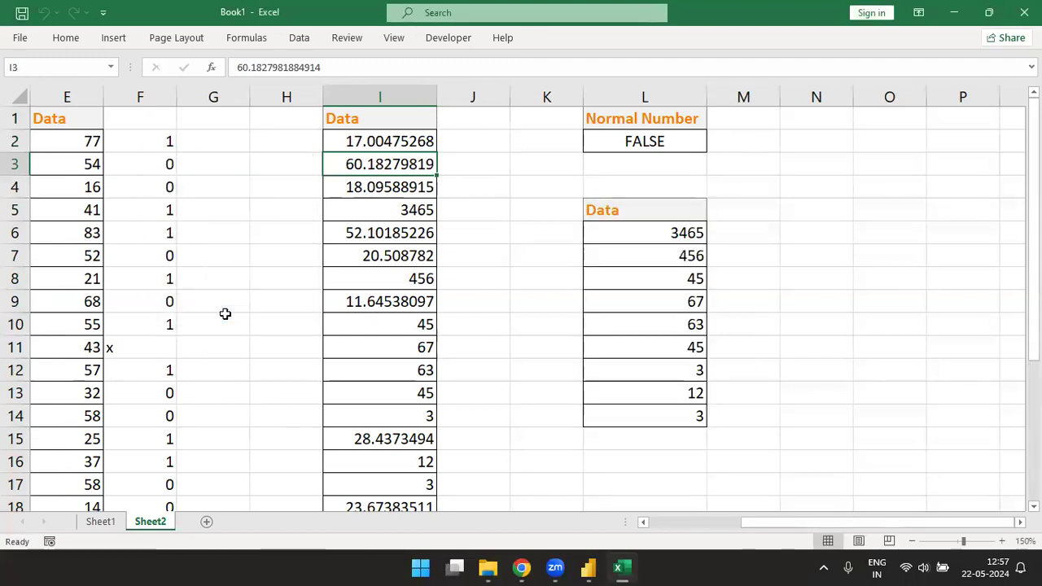
# Step: Check the extracted numbers in L6:L14
pyautogui.click(659, 228)
pyautogui.moveTo(659, 235); pyautogui.dragTo(672, 415)
pyautogui.click(670, 388)
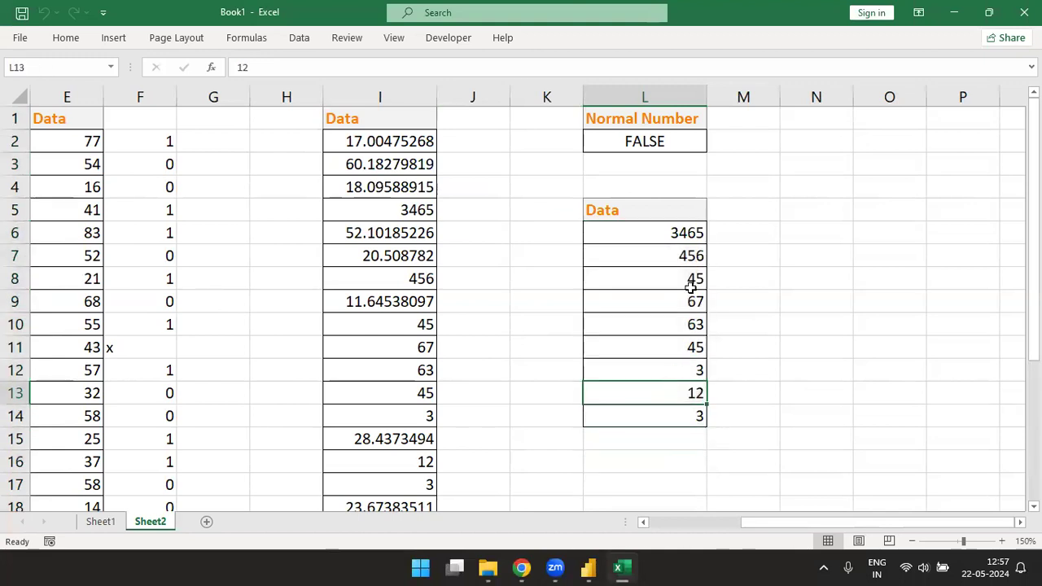
# Step: Enter the header "Decimal Number" in cell M1 and autofit the width of column M
pyautogui.click(739, 120)
pyautogui.write('De')
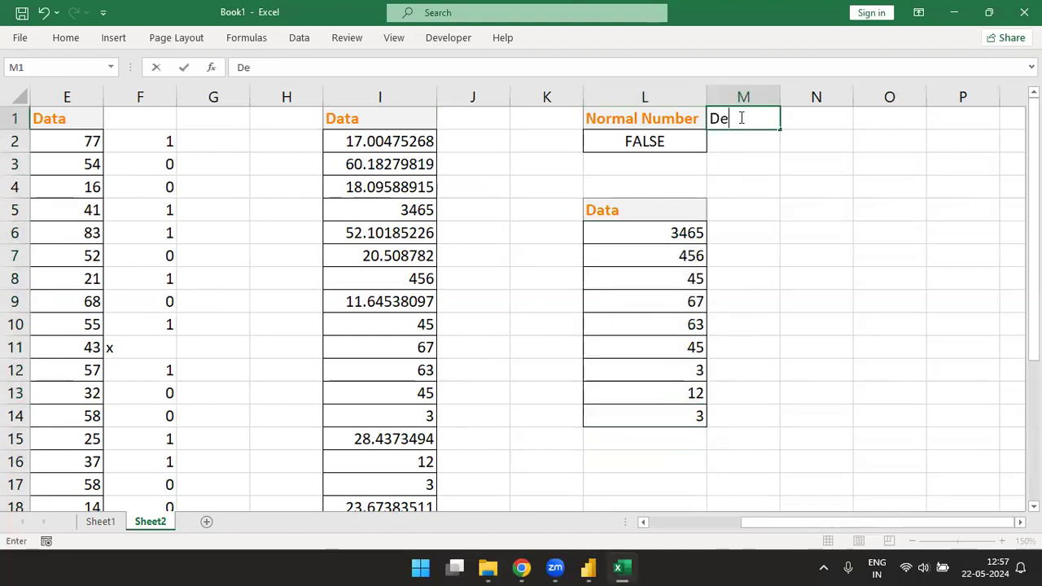
pyautogui.write('cimal Number')
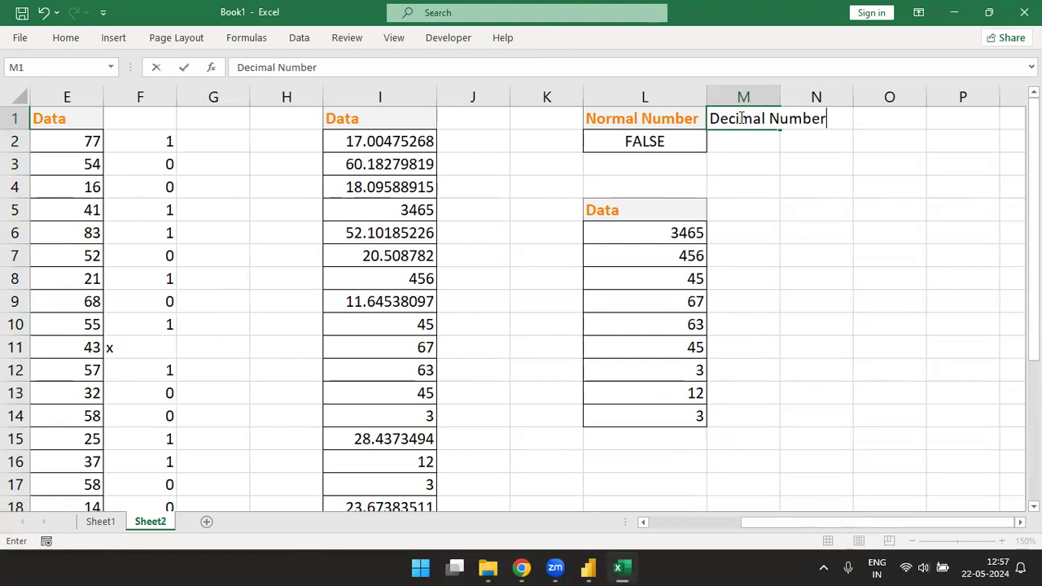
pyautogui.hotkey('ctrl', 'Return')
pyautogui.hotkey('alt', 'o')
pyautogui.press('c')
pyautogui.press('a')
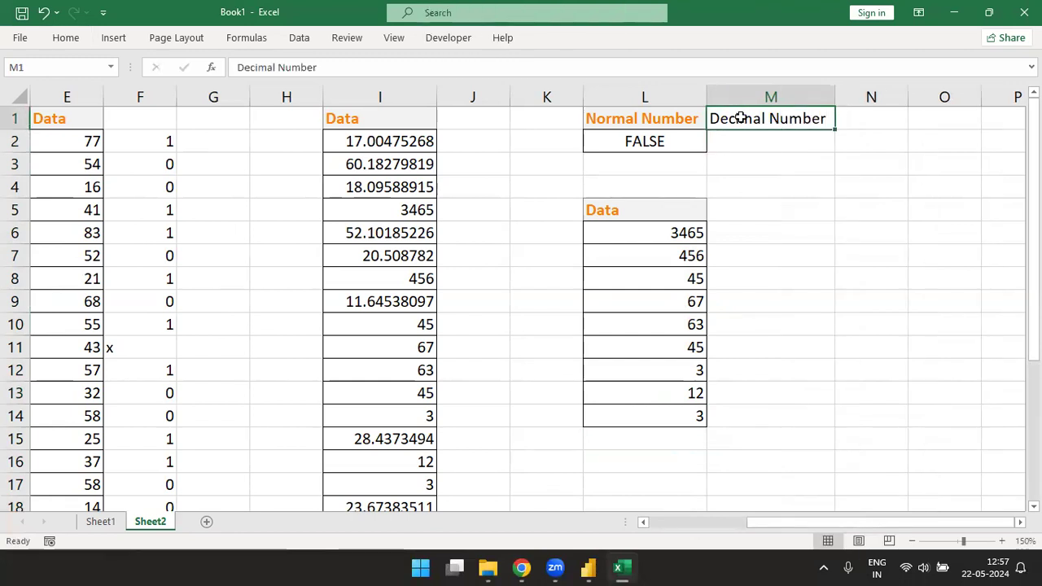
# Step: Apply the same orange heading cell style as L1 to the header in M1
pyautogui.press('alt')
pyautogui.press('h')
pyautogui.press('j')
pyautogui.press('Down')
pyautogui.press('Return')
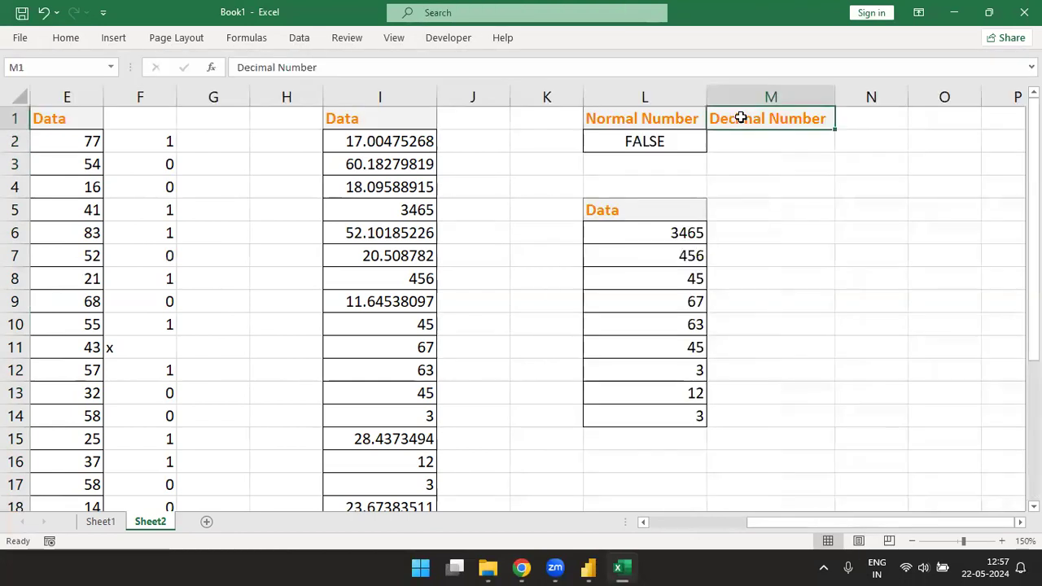
# Step: Enter the criterion formula =MOD(I2,1)<>0 in cell M2
pyautogui.press('Down')
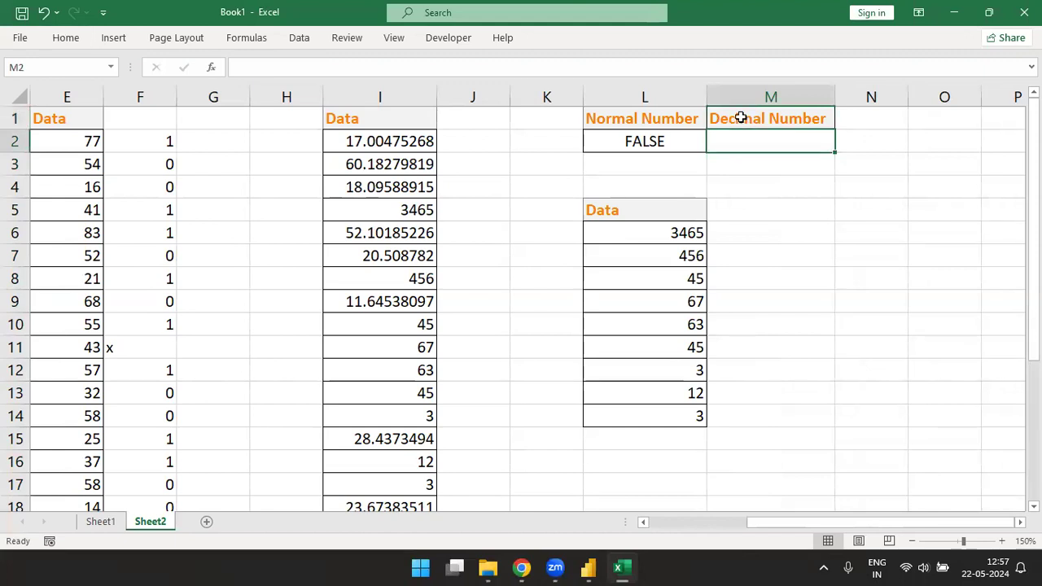
pyautogui.write('=mod')
pyautogui.press('Tab')
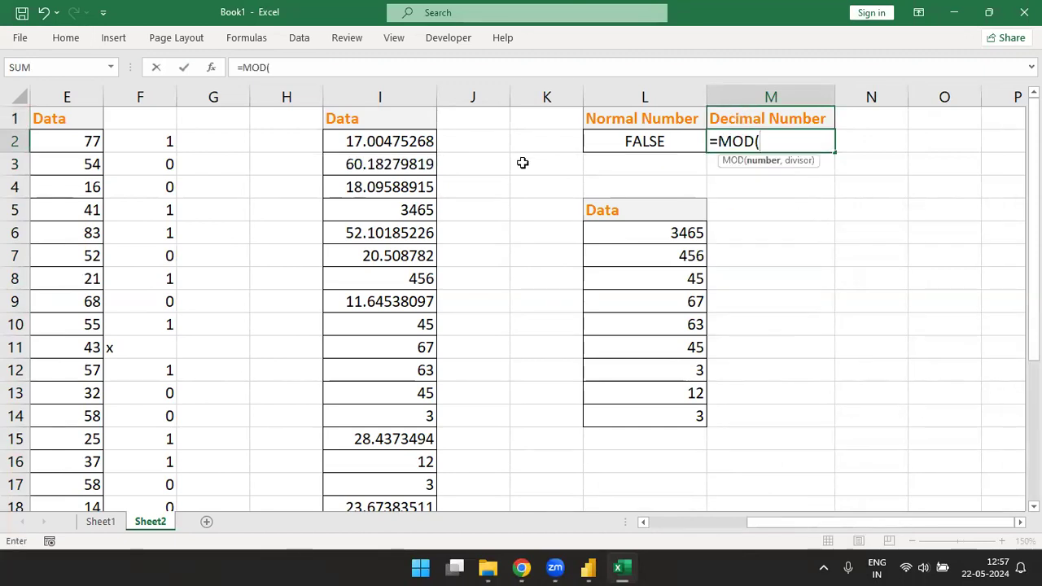
pyautogui.click(398, 140)
pyautogui.write(',1')
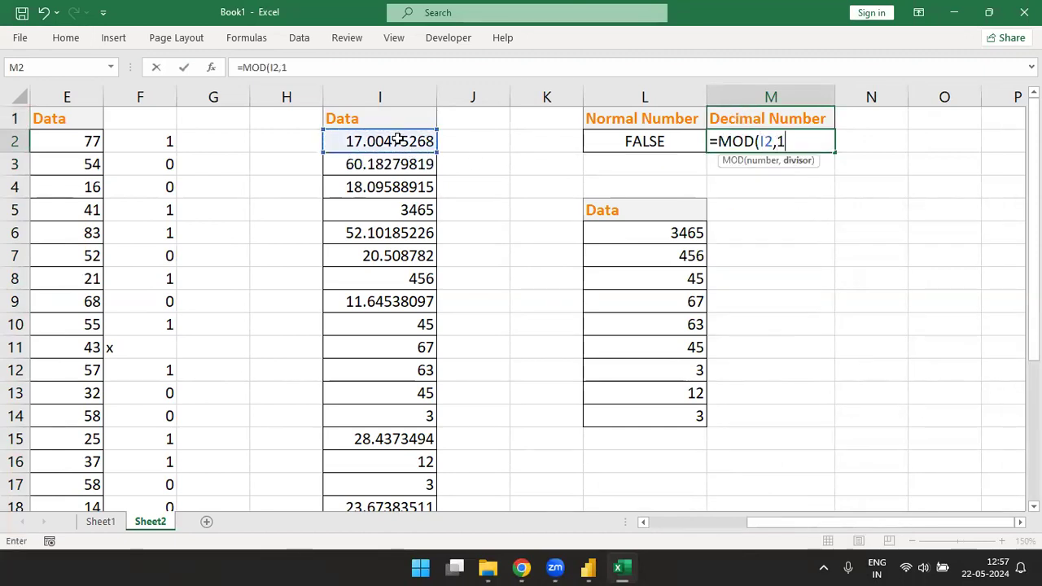
pyautogui.write(')<>0')
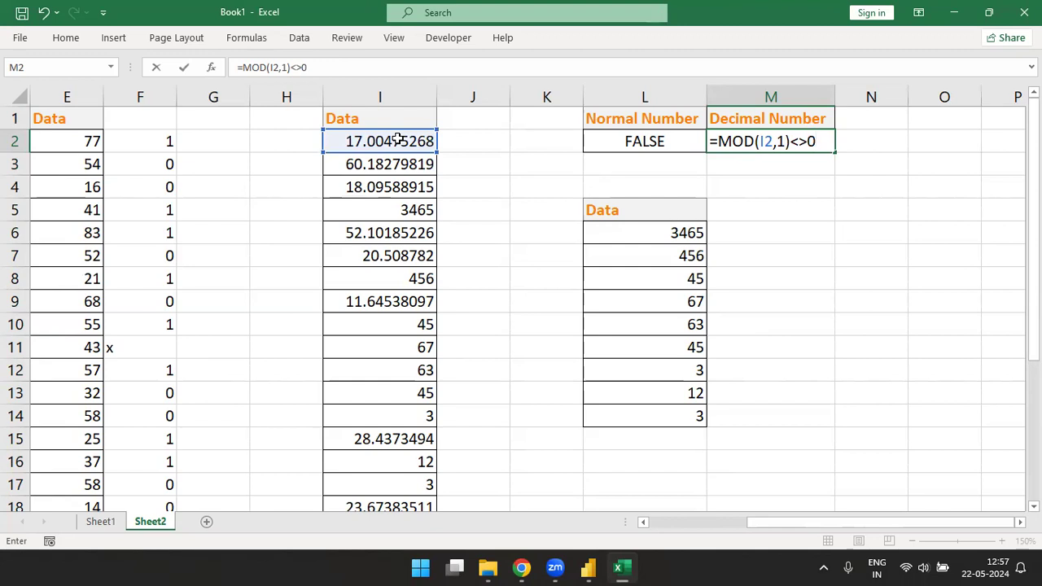
pyautogui.press('Return')
# Step: Start an Advanced Filter on list I1:I26 and set it to copy to another location, M5
pyautogui.press('Left')
pyautogui.press('Left')
pyautogui.press('Left')
pyautogui.press('Left')
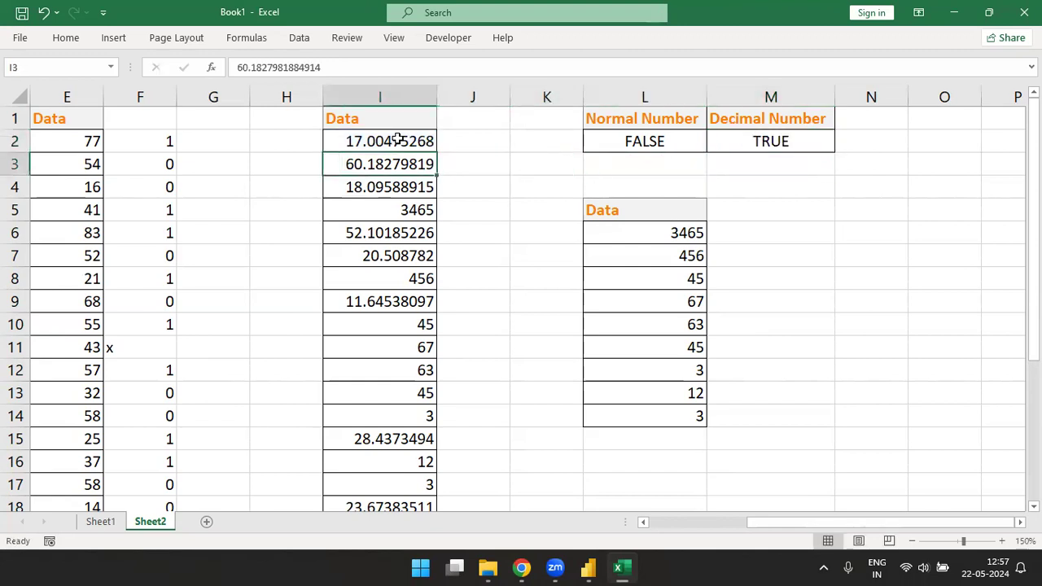
pyautogui.press('Up')
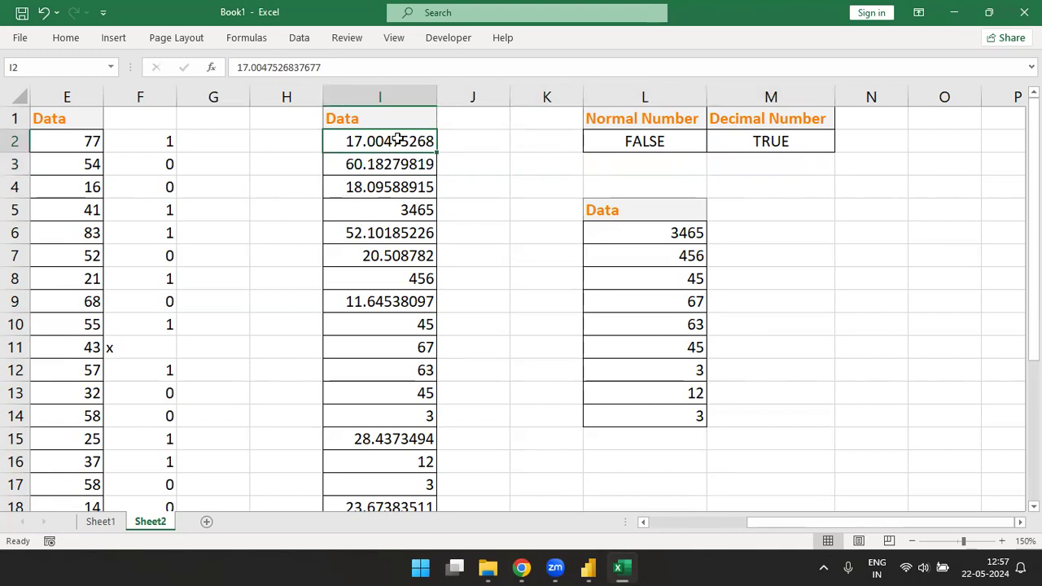
pyautogui.hotkey('alt', 'a')
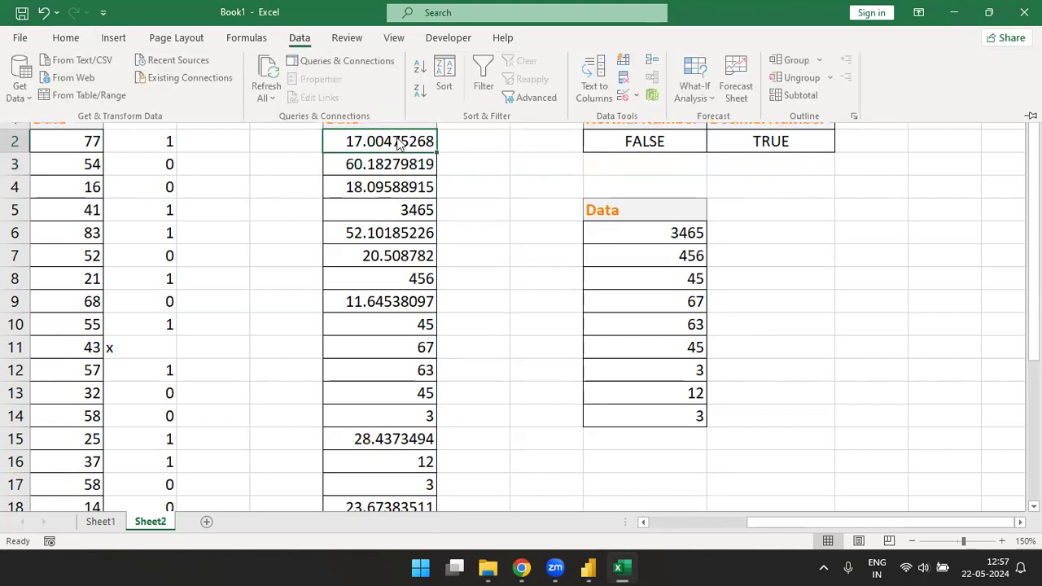
pyautogui.press('q')
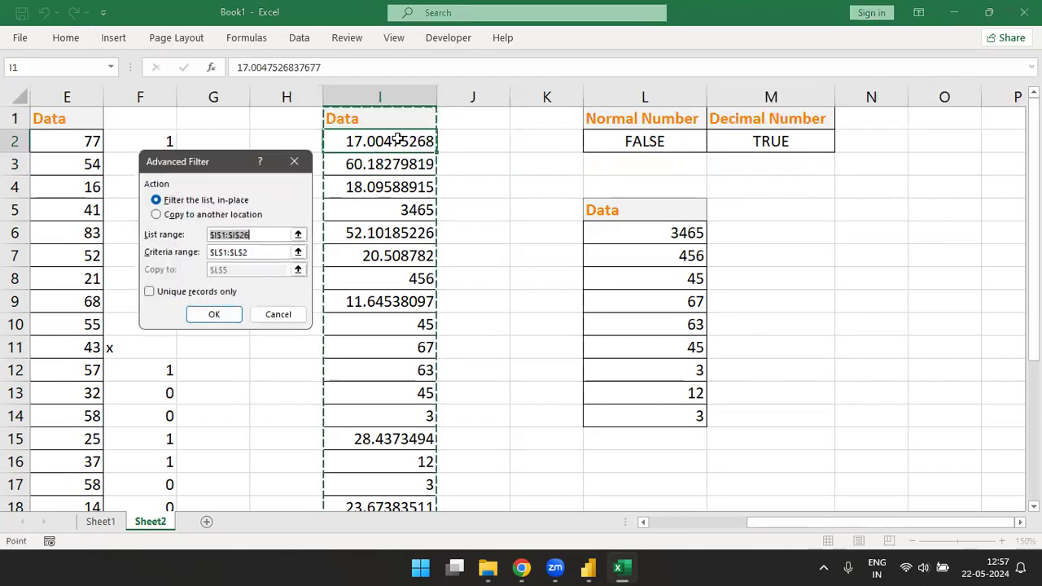
pyautogui.click(156, 214)
pyautogui.click(298, 271)
pyautogui.click(773, 209)
pyautogui.click(302, 182)
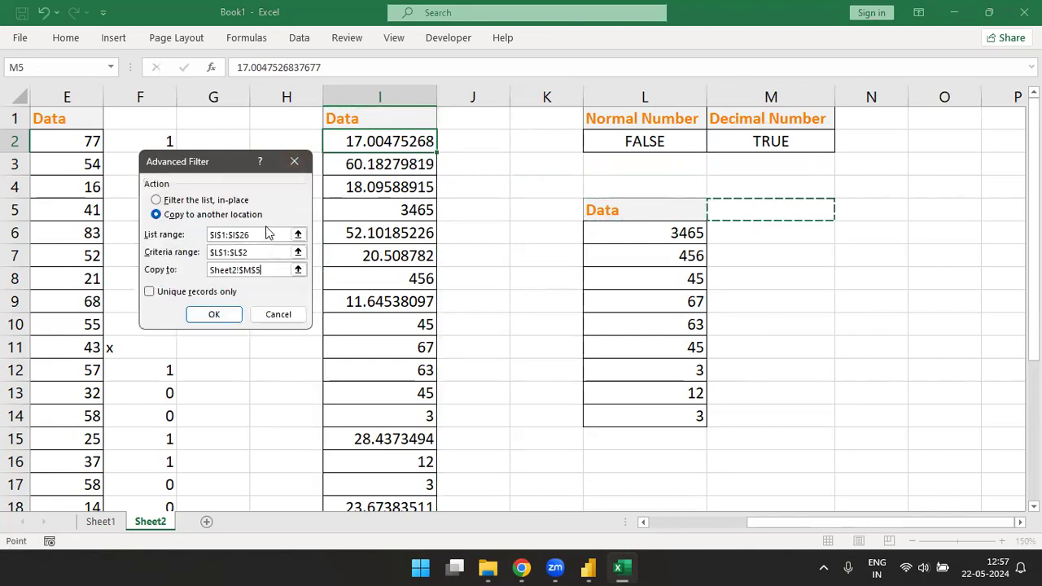
# Step: Set the Advanced Filter's criteria range to M1:M2 and run it
pyautogui.click(298, 251)
pyautogui.moveTo(643, 119); pyautogui.dragTo(698, 152)
pyautogui.moveTo(762, 119); pyautogui.dragTo(765, 140)
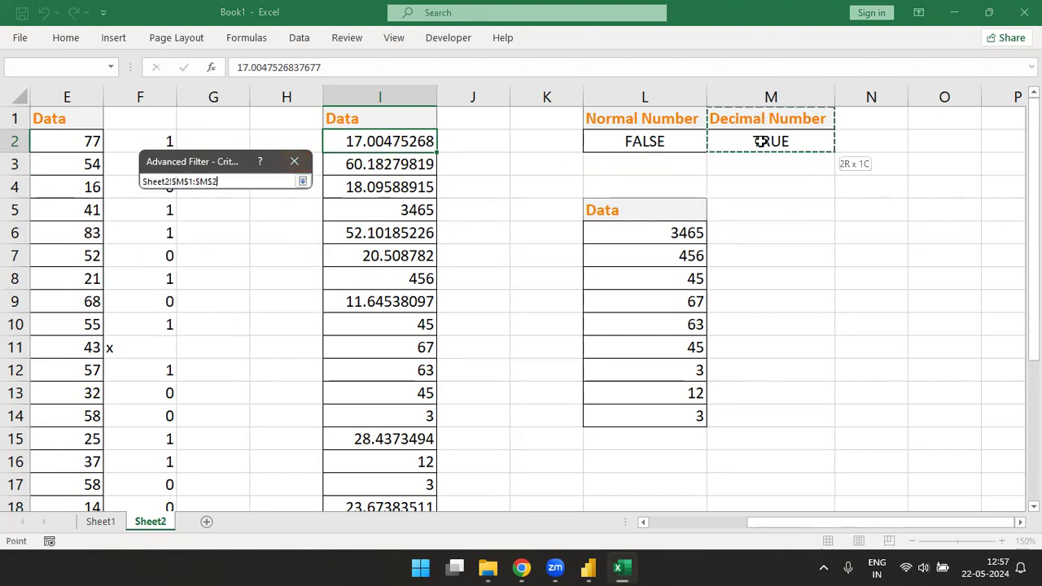
pyautogui.click(302, 181)
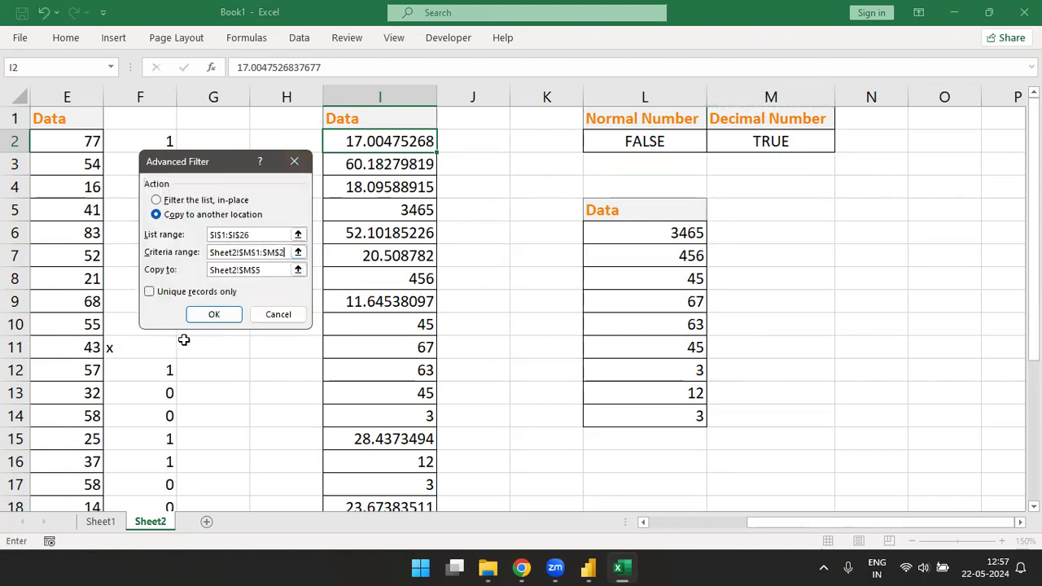
pyautogui.click(213, 315)
# Step: Check the extracted numbers in column M below M5
pyautogui.moveTo(783, 238); pyautogui.dragTo(785, 394)
pyautogui.click(785, 394)
pyautogui.press('Down')
pyautogui.press('Down')
pyautogui.press('Down')
pyautogui.press('Down')
pyautogui.press('Down')
pyautogui.press('Down')
pyautogui.press('Down')
pyautogui.press('Down')
pyautogui.press('Down')
pyautogui.press('Down')
pyautogui.press('Down')
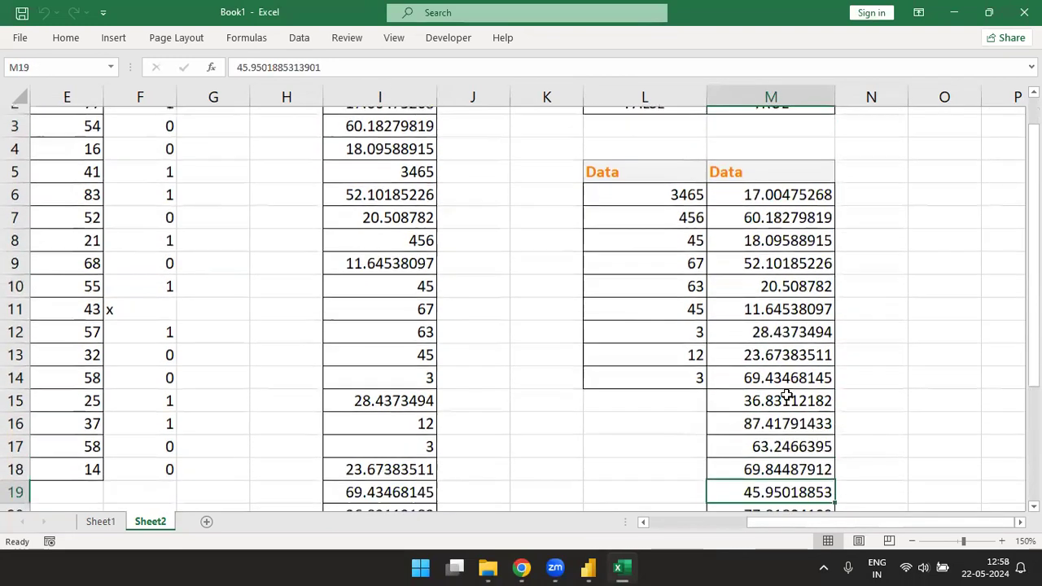
pyautogui.press('Up')
pyautogui.press('Up')
pyautogui.hotkey('ctrl', 'Up')
pyautogui.hotkey('ctrl', 'Up')
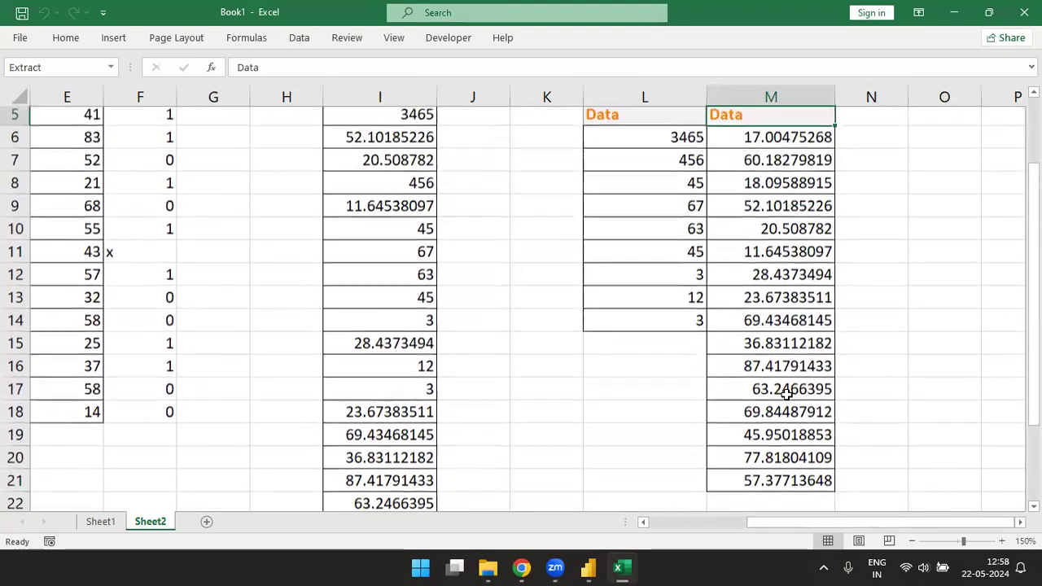
# Step: Compare the two extracted lists side by side in columns L and M
pyautogui.press('Left')
pyautogui.press('Up')
pyautogui.press('Down')
pyautogui.hotkey('shift', 'Right')
pyautogui.hotkey('ctrl', 'shift', 'Down')
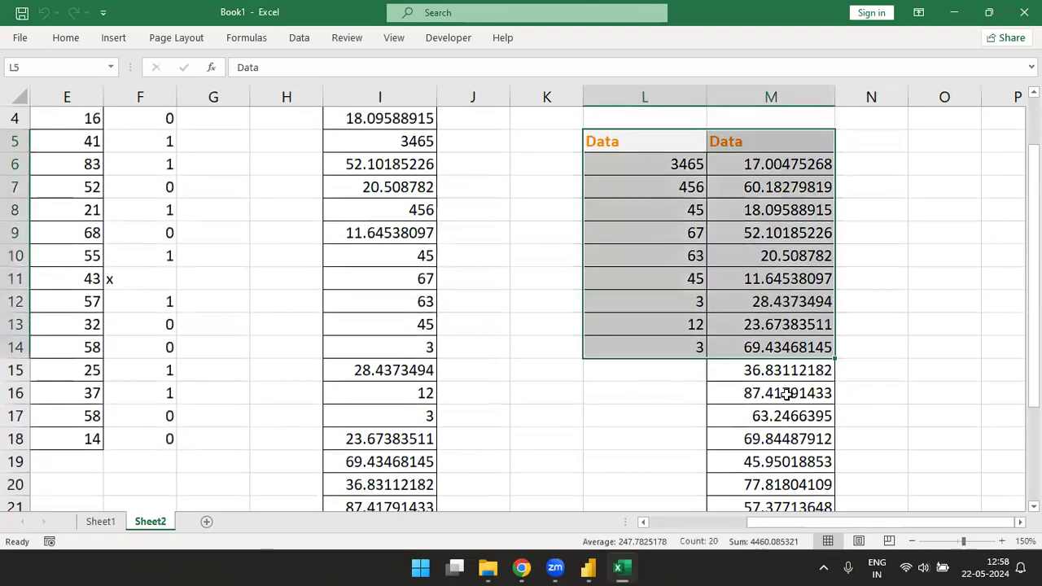
pyautogui.press('Up')
pyautogui.press('Down')
pyautogui.press('Down')
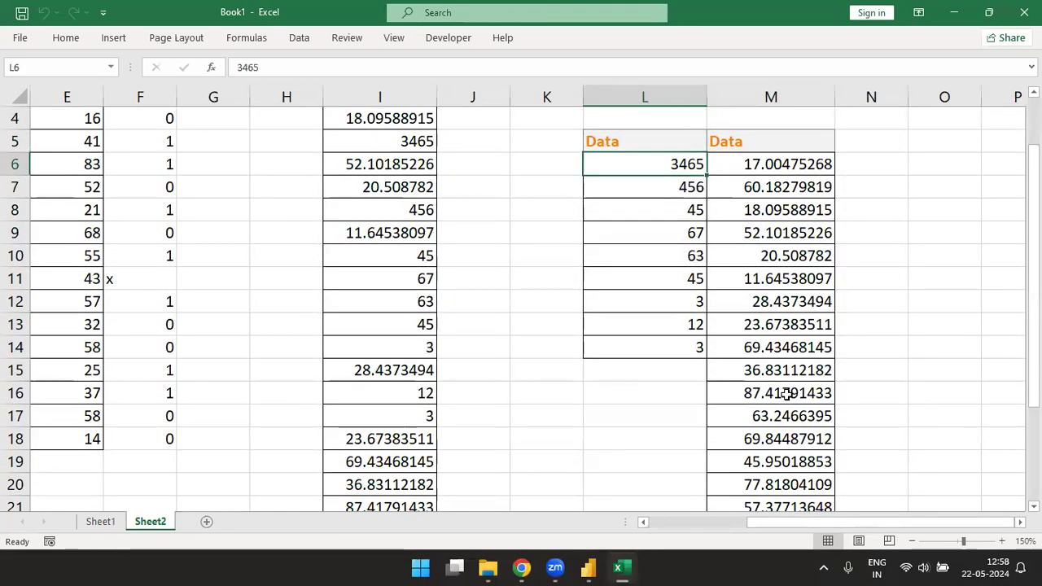
# Step: Switch to Power Query Editor and review the Number.Mod part of the Modulo column formula in Decimal Data
pyautogui.hotkey('alt', 'Tab')
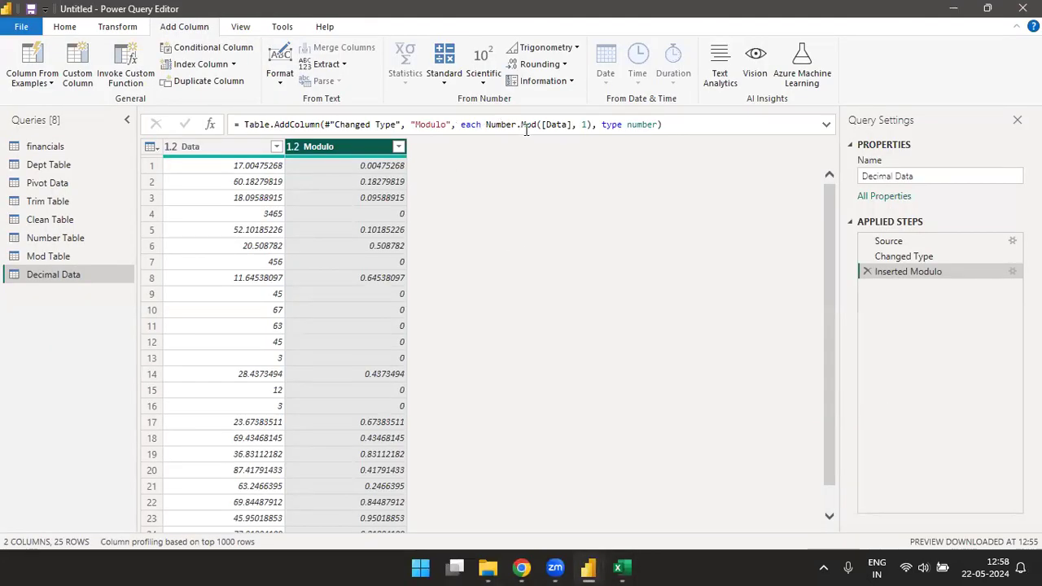
pyautogui.moveTo(520, 125); pyautogui.dragTo(588, 124)
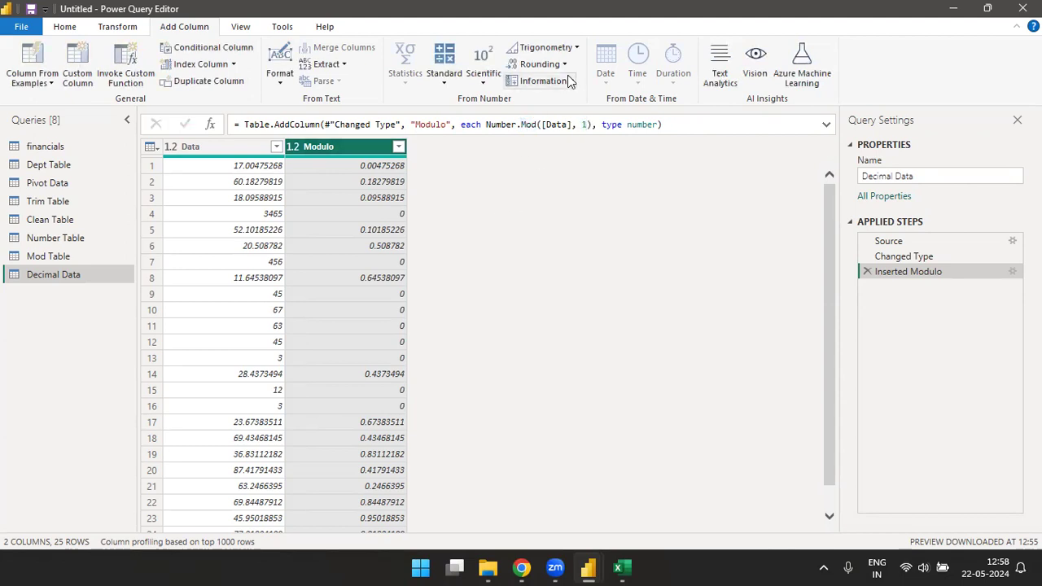
pyautogui.click(443, 79)
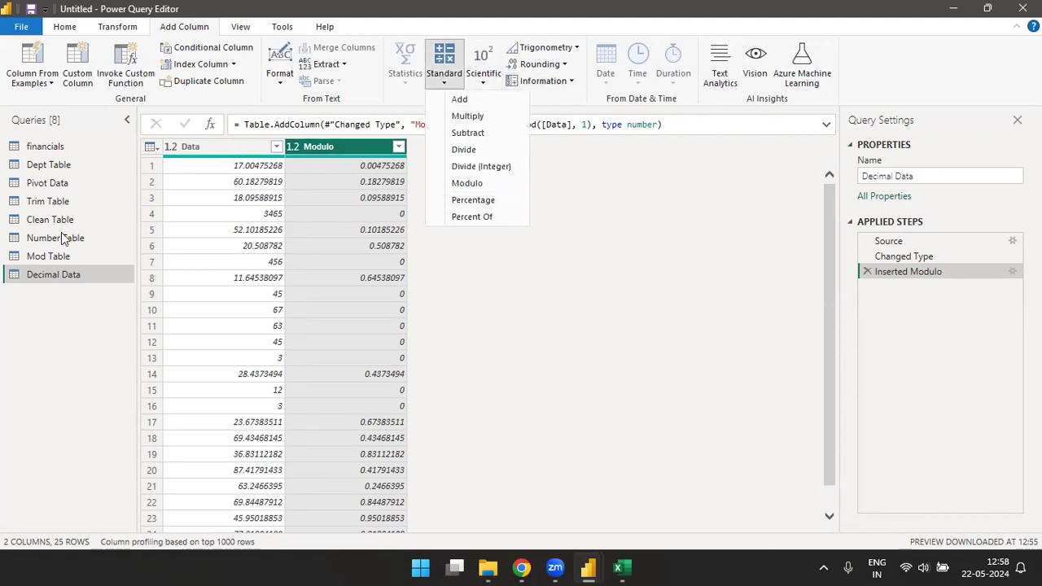
# Step: In the Mod Table query, add a Percentage column that takes 10 percent of the Data column
pyautogui.click(54, 262)
pyautogui.click(52, 256)
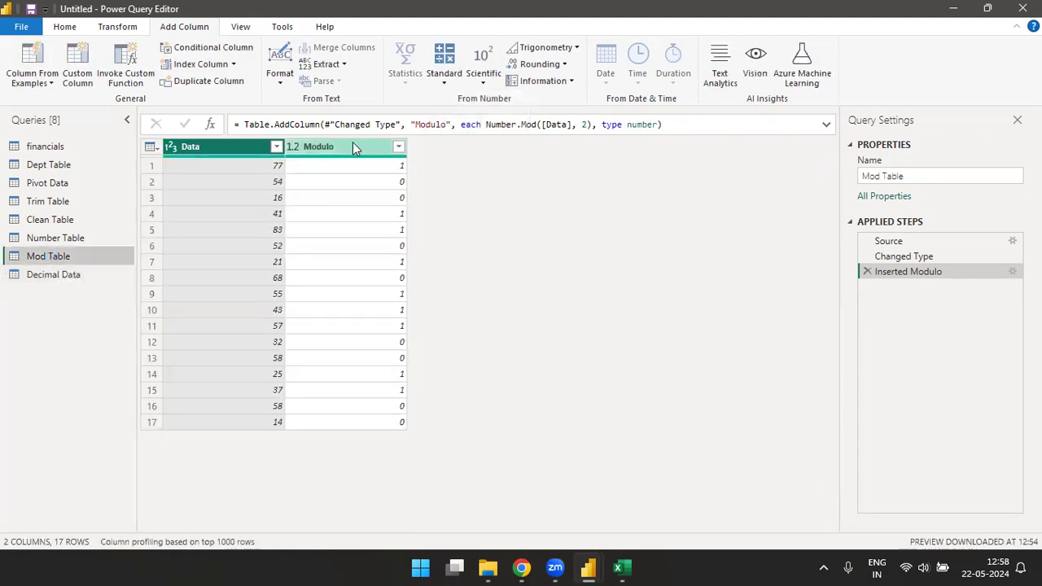
pyautogui.click(444, 87)
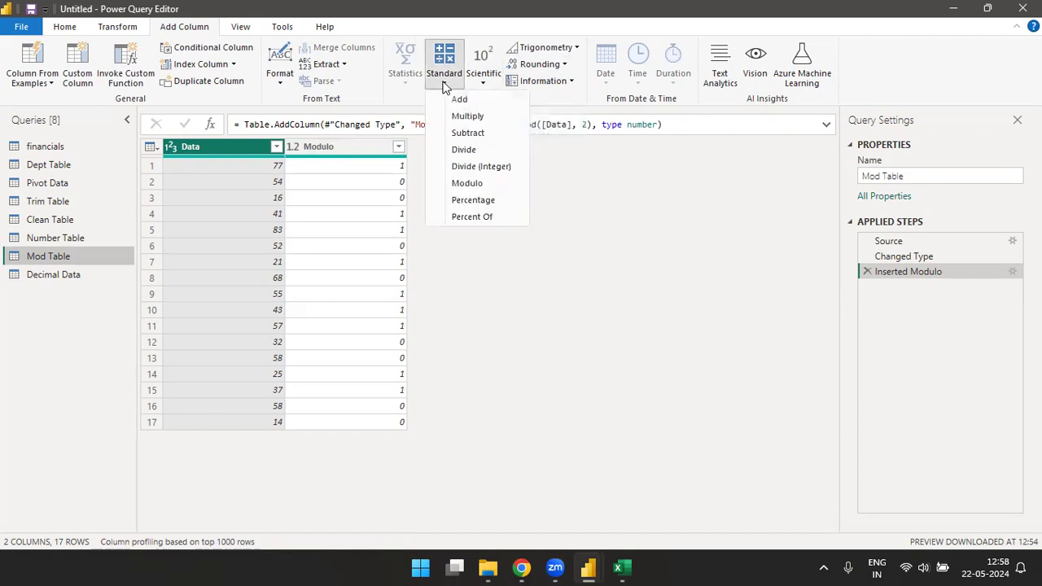
pyautogui.click(481, 205)
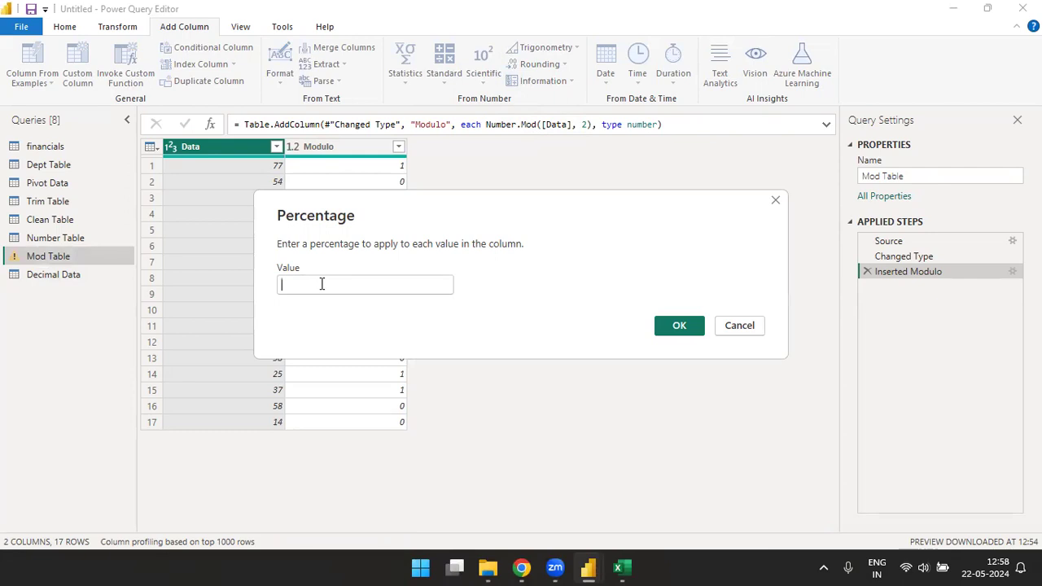
pyautogui.write('10')
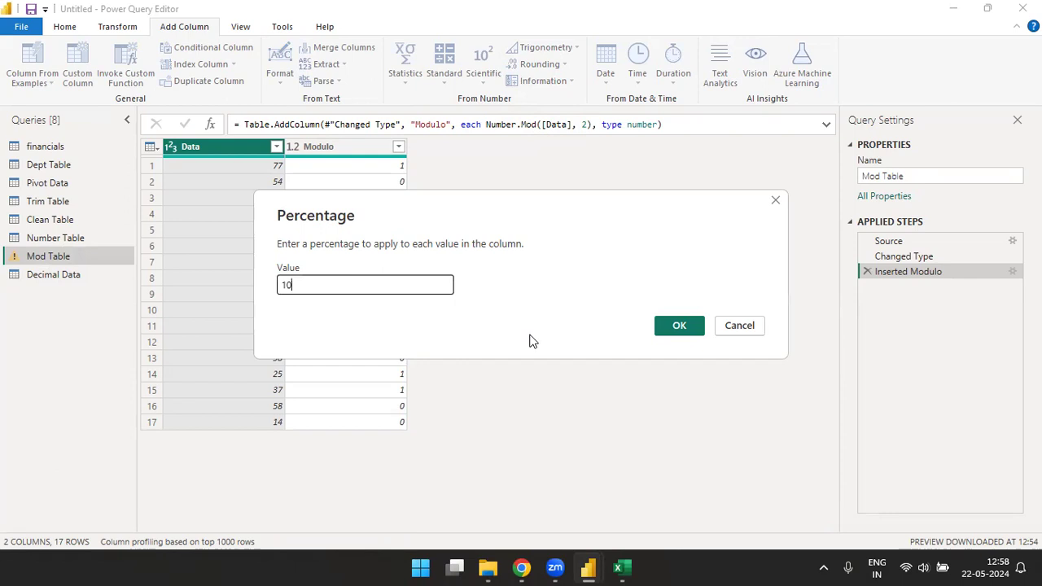
pyautogui.click(681, 325)
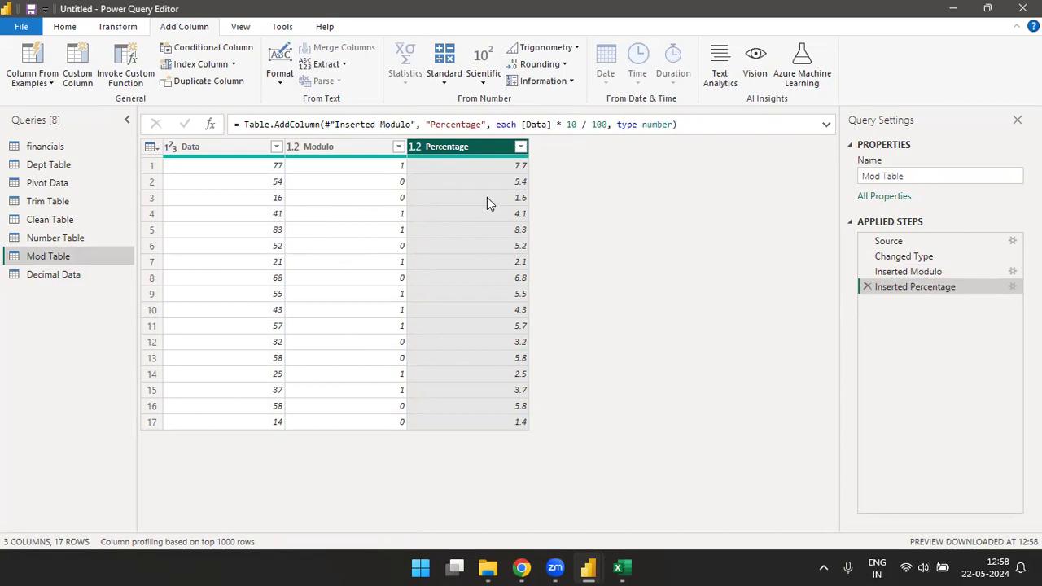
# Step: Try adding a Percent Of column on the Percentage column with value 10, and delete that applied step
pyautogui.click(446, 85)
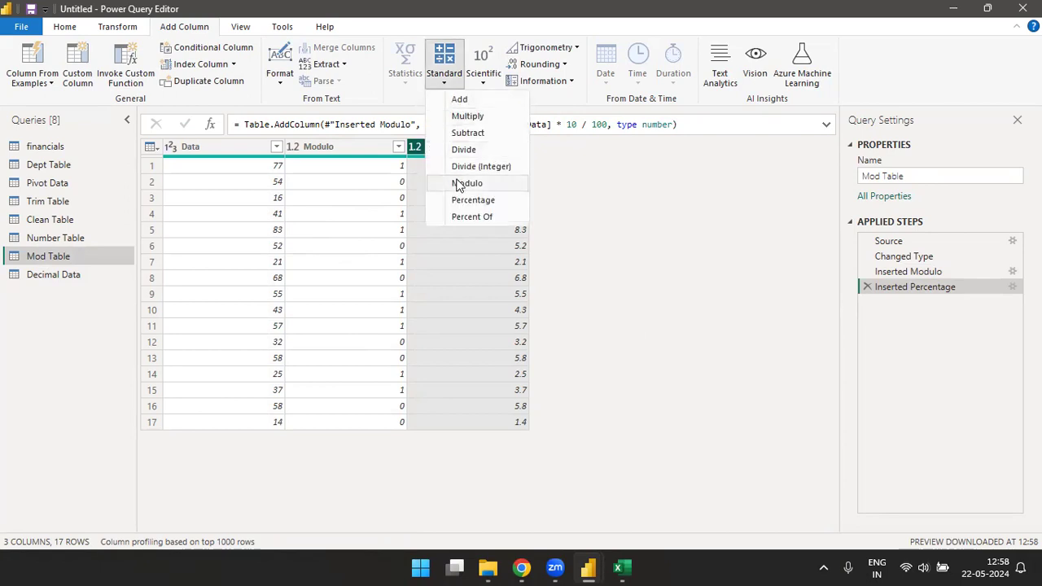
pyautogui.click(471, 220)
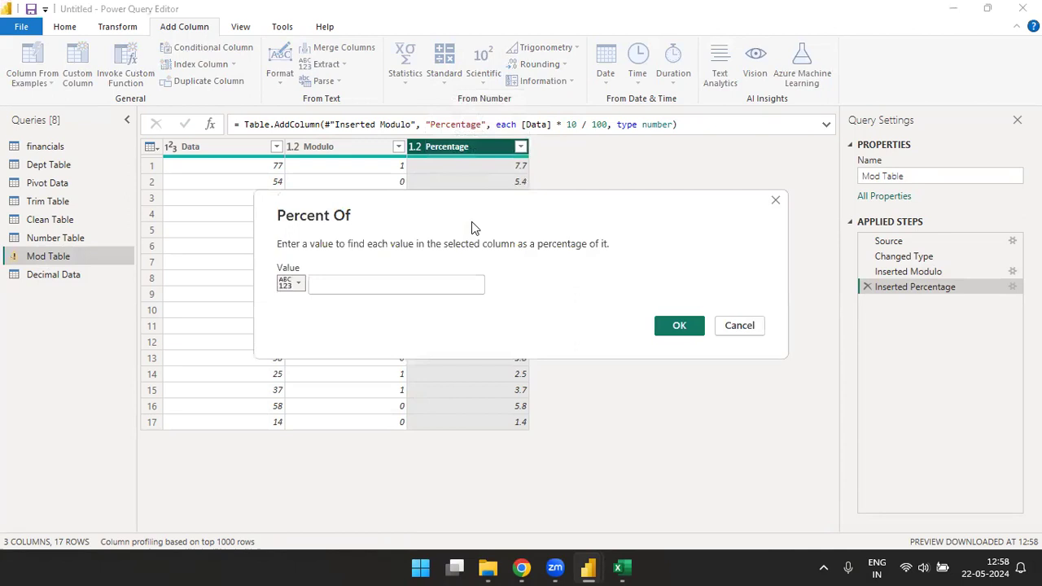
pyautogui.click(345, 280)
pyautogui.write('10')
pyautogui.click(679, 326)
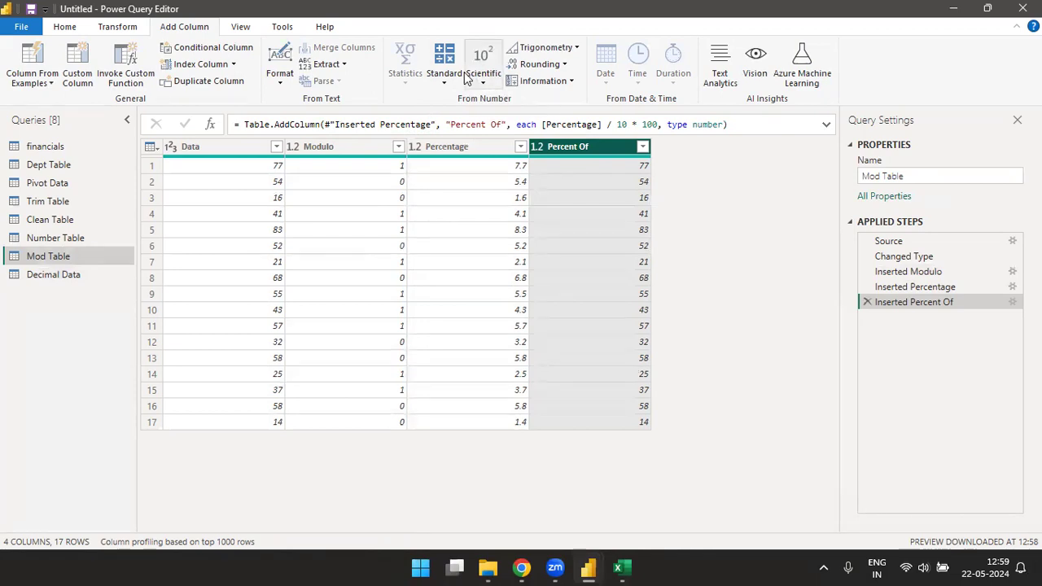
pyautogui.click(865, 303)
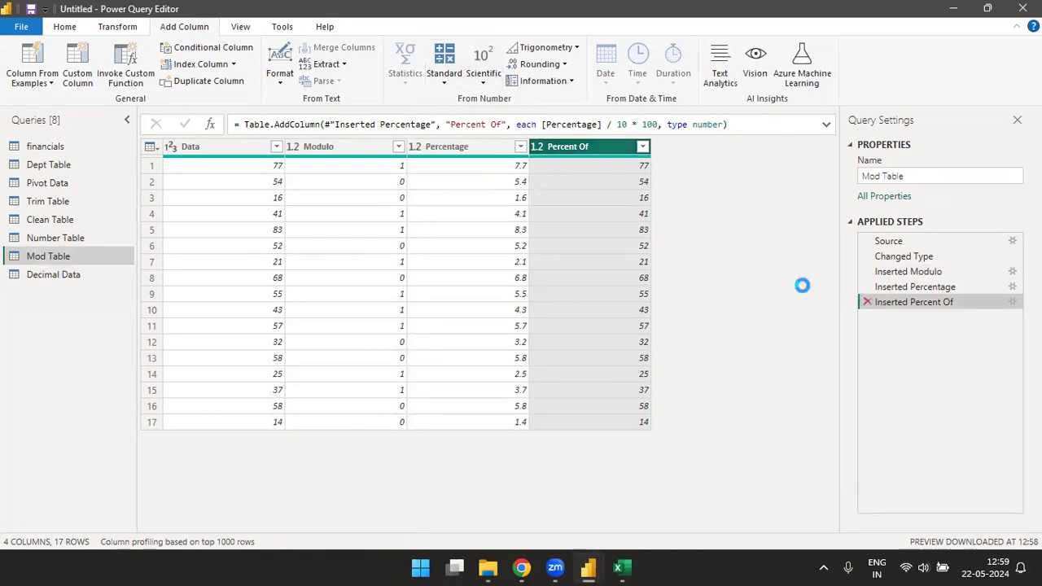
# Step: Add a Percent Of column that expresses each Data value as a percentage of 50
pyautogui.click(444, 73)
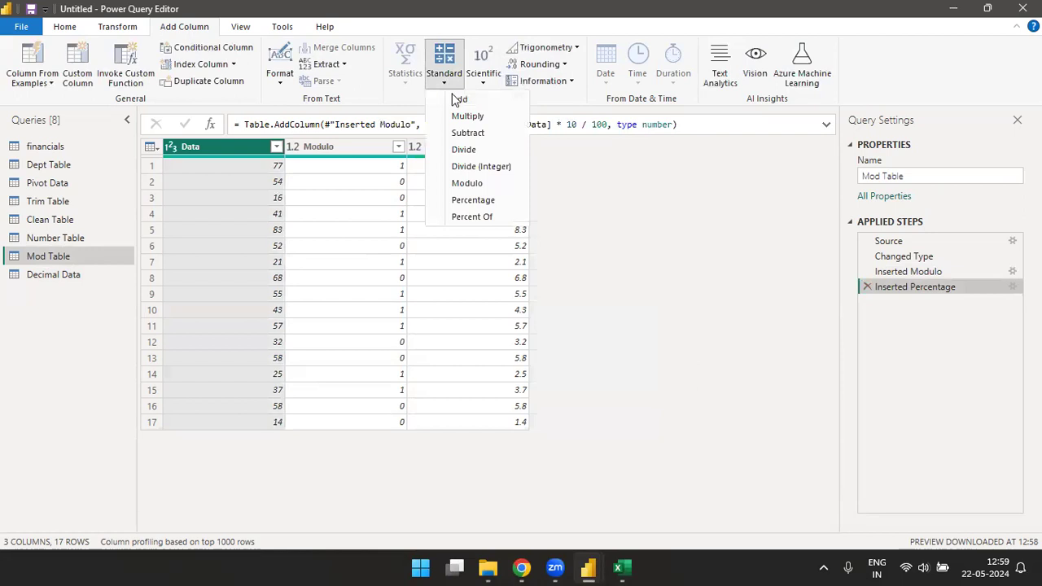
pyautogui.click(477, 216)
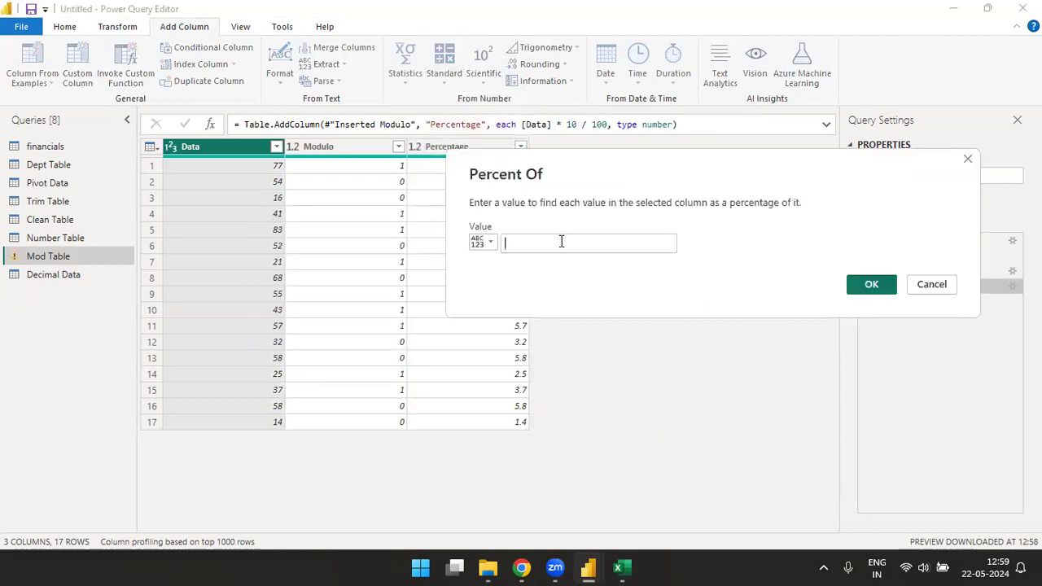
pyautogui.click(561, 241)
pyautogui.write('50')
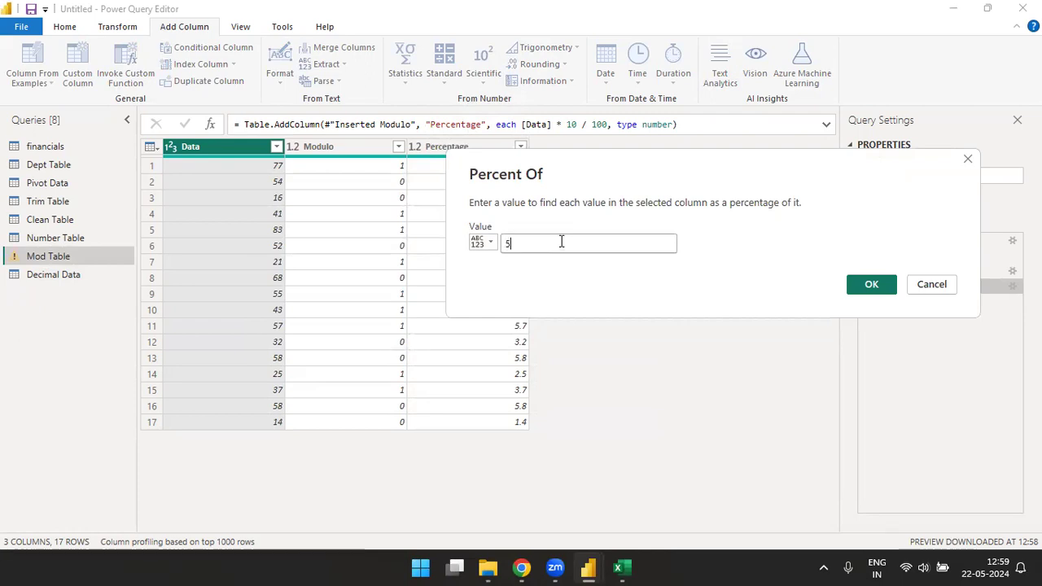
pyautogui.click(871, 284)
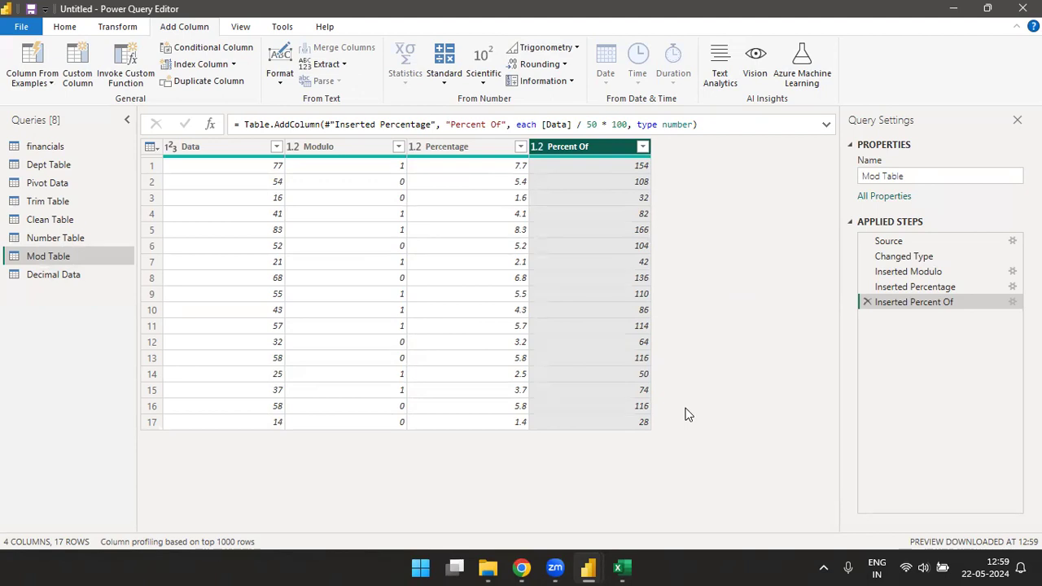
# Step: Replace the existing Percent Of column with one that expresses each Data value as a percentage of 100
pyautogui.click(868, 302)
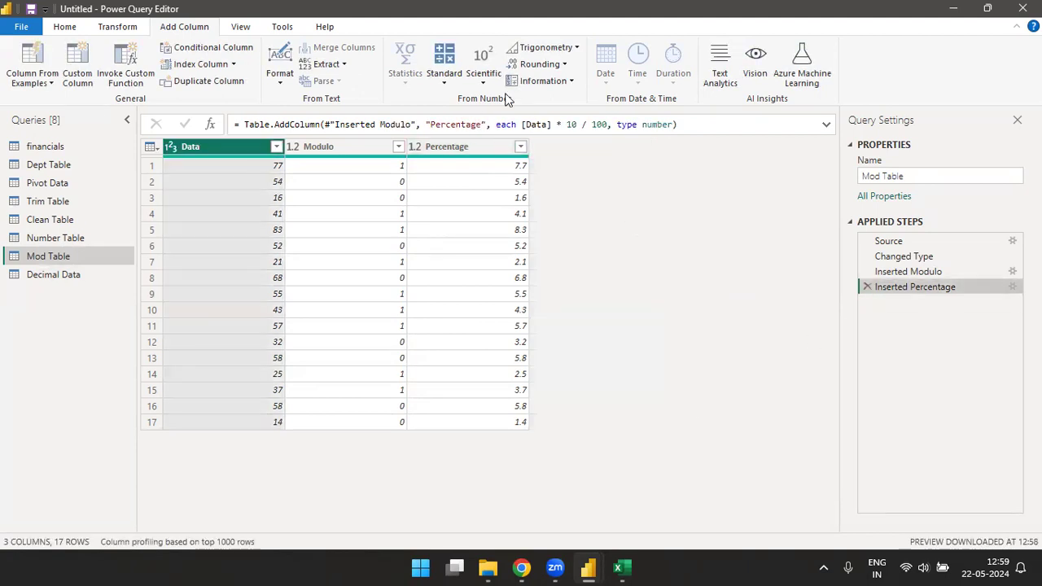
pyautogui.click(442, 82)
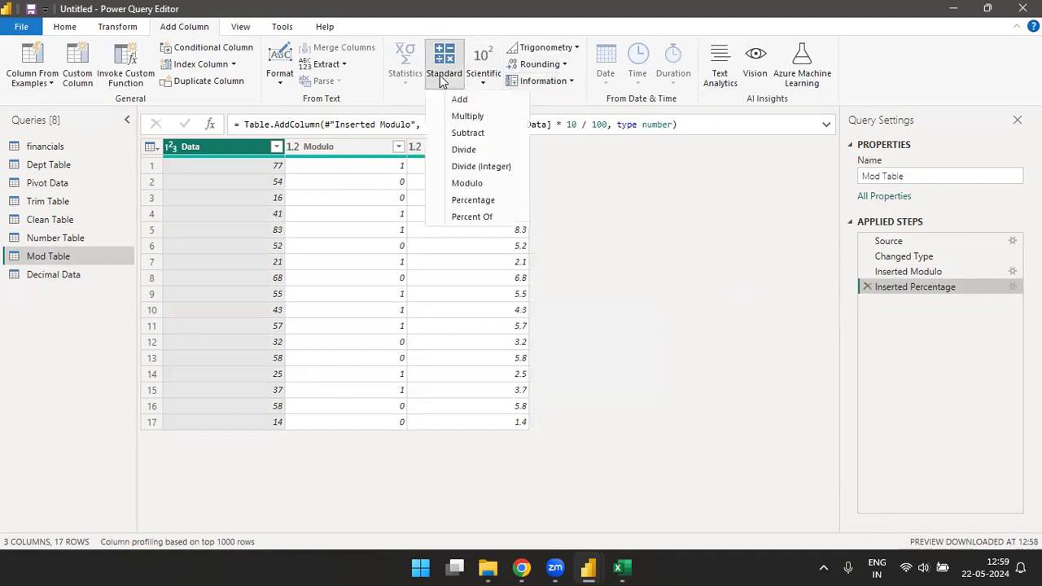
pyautogui.click(471, 218)
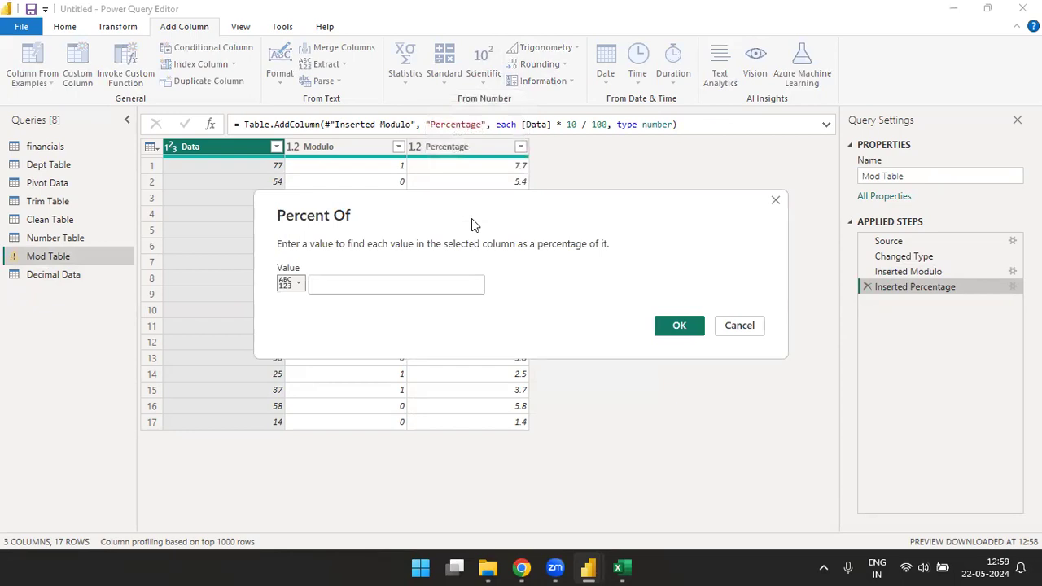
pyautogui.click(449, 286)
pyautogui.write('100')
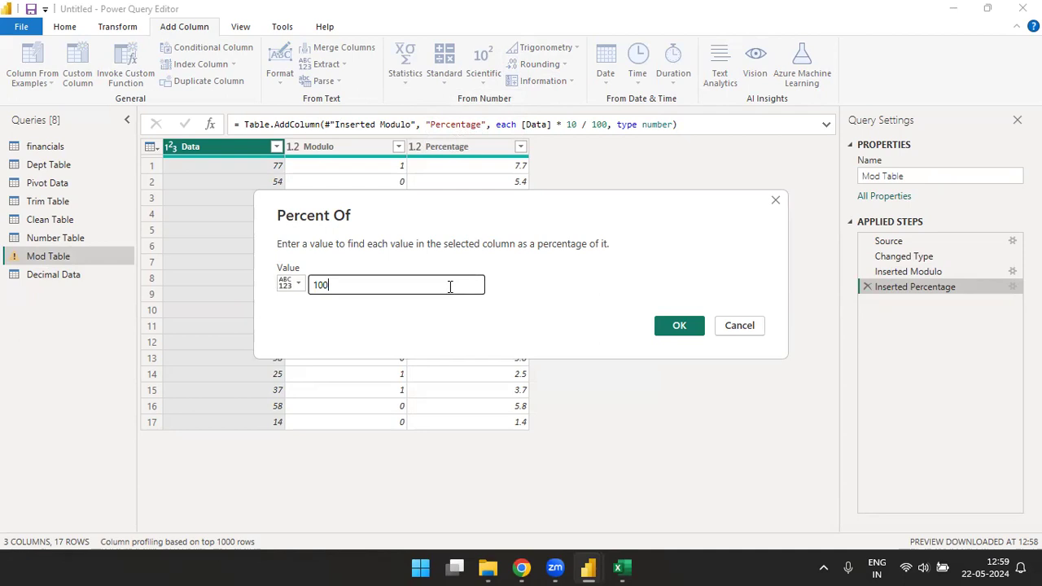
pyautogui.click(679, 325)
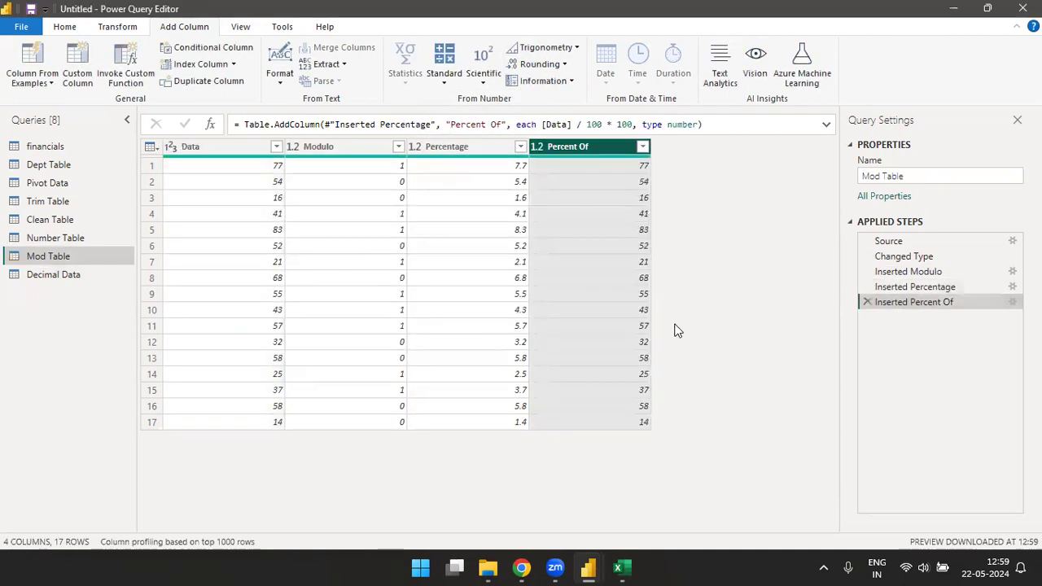
# Step: Try adding a second Percent Of column on the Percent Of column with value 50, and delete that applied step
pyautogui.click(444, 78)
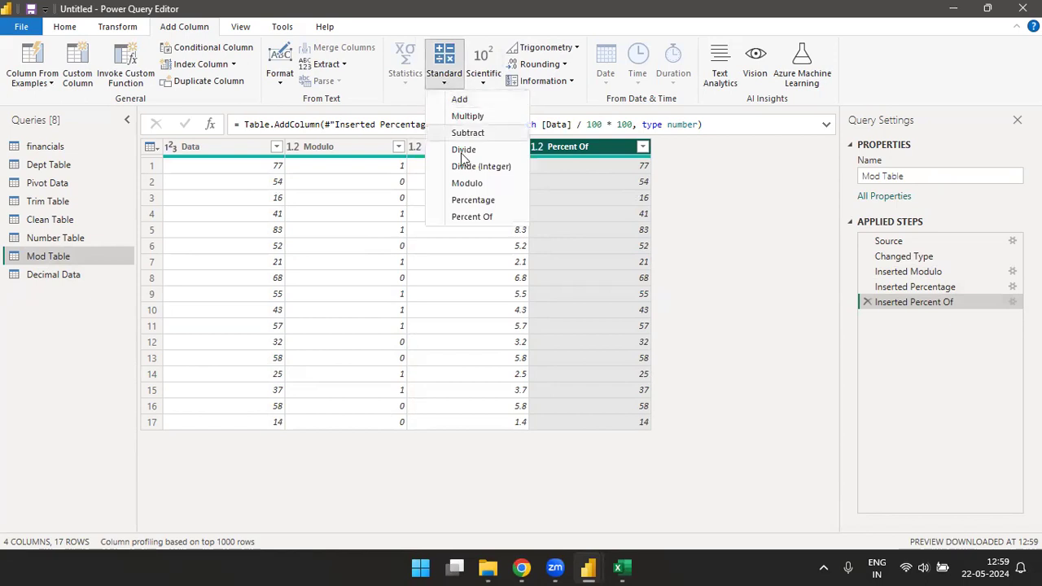
pyautogui.click(471, 217)
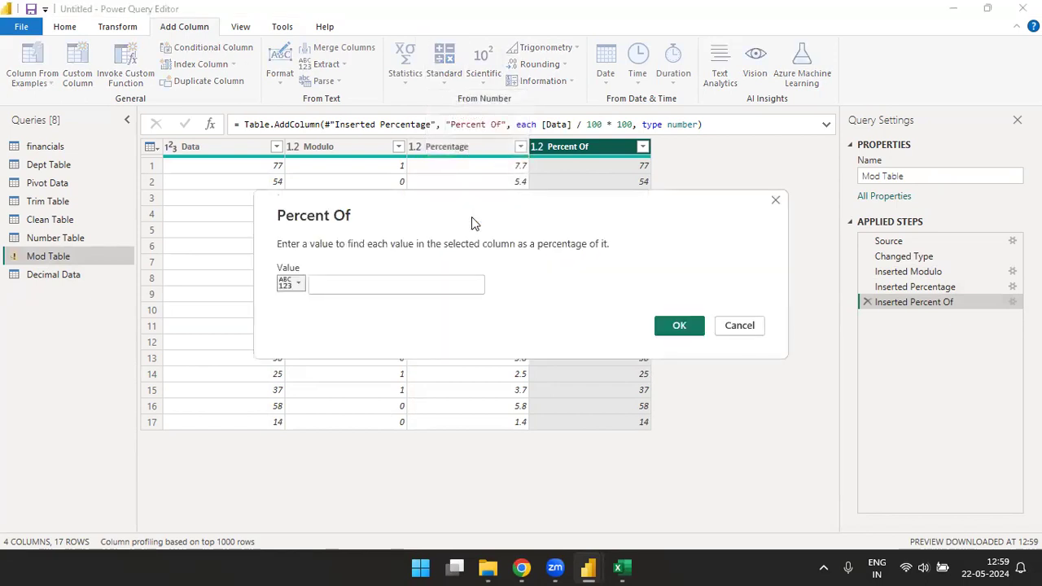
pyautogui.click(433, 283)
pyautogui.write('50')
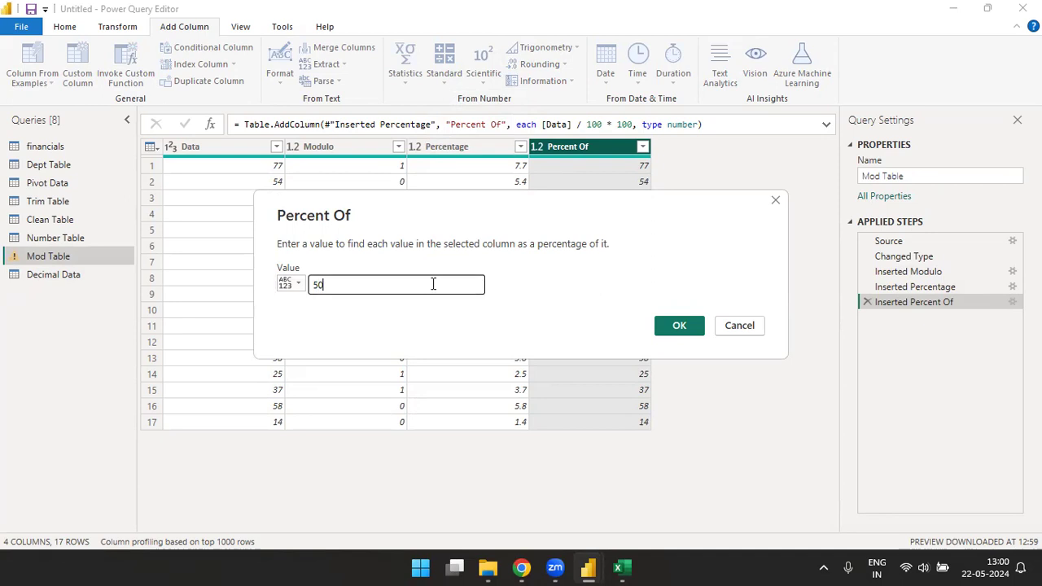
pyautogui.click(674, 326)
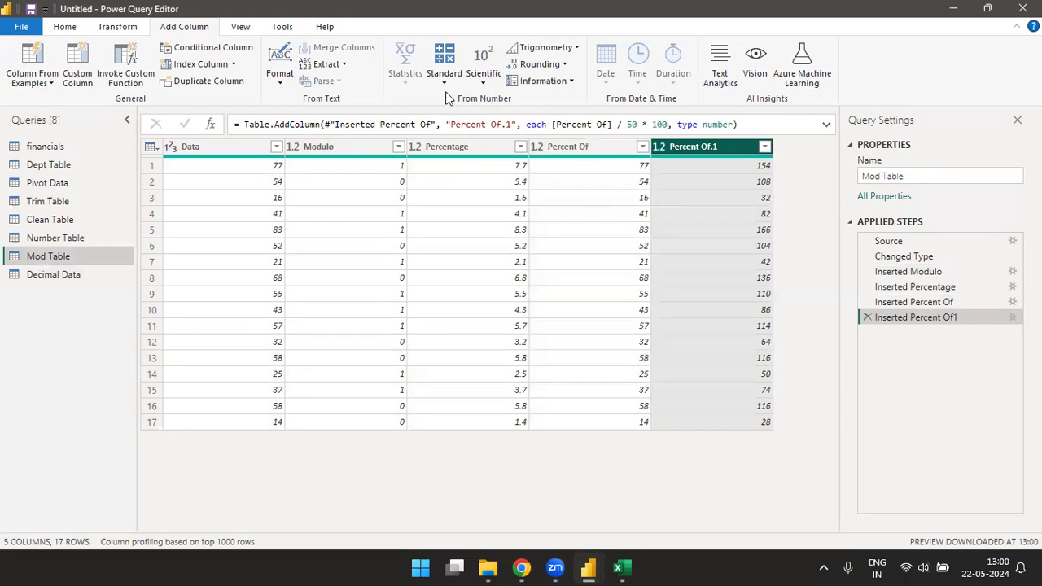
pyautogui.click(867, 317)
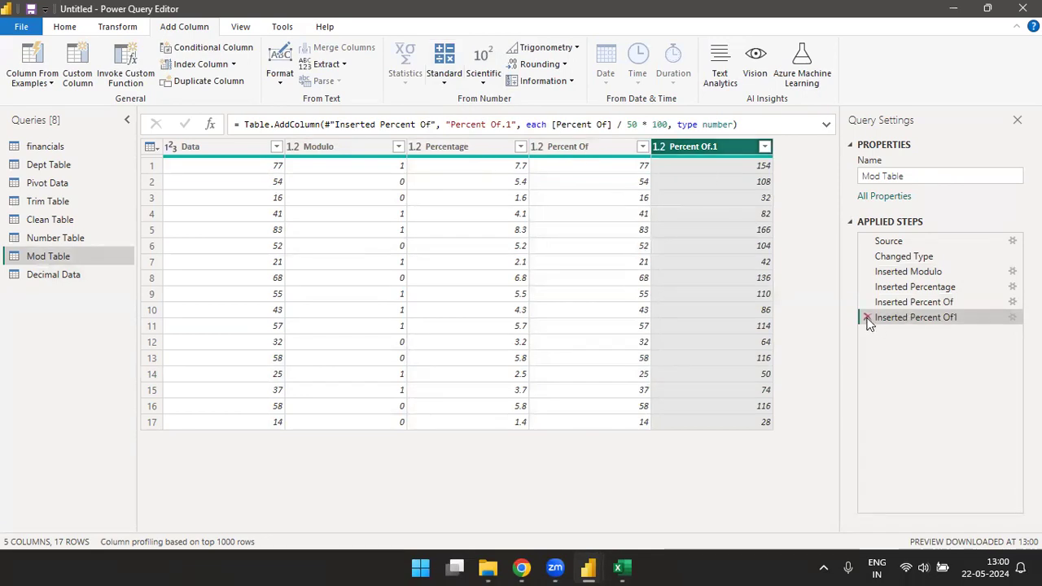
# Step: Delete the Inserted Percent Of step and add a Percent Of column that expresses each Data value as a percentage of 20
pyautogui.click(867, 302)
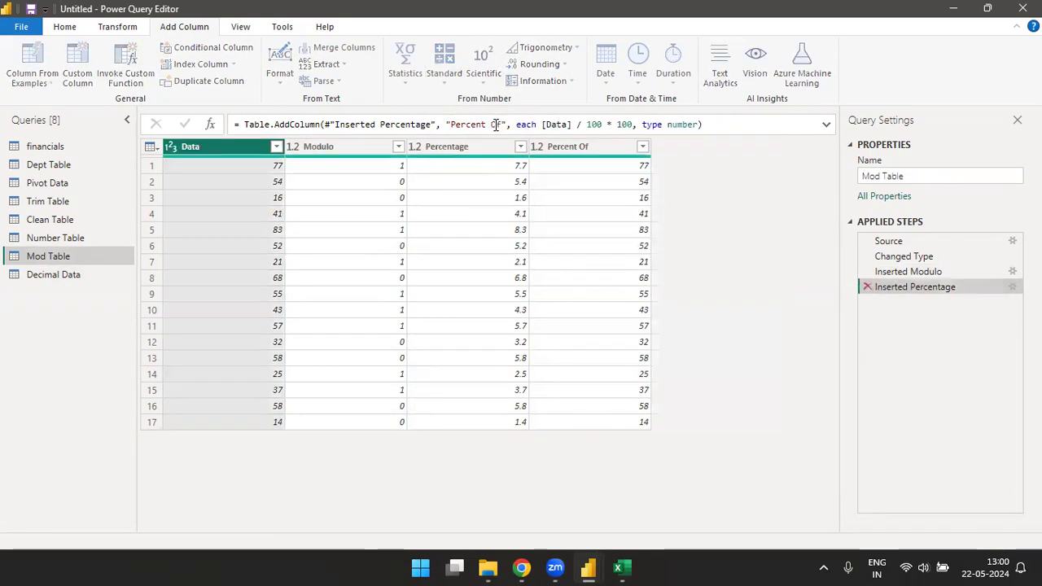
pyautogui.click(444, 78)
pyautogui.click(466, 220)
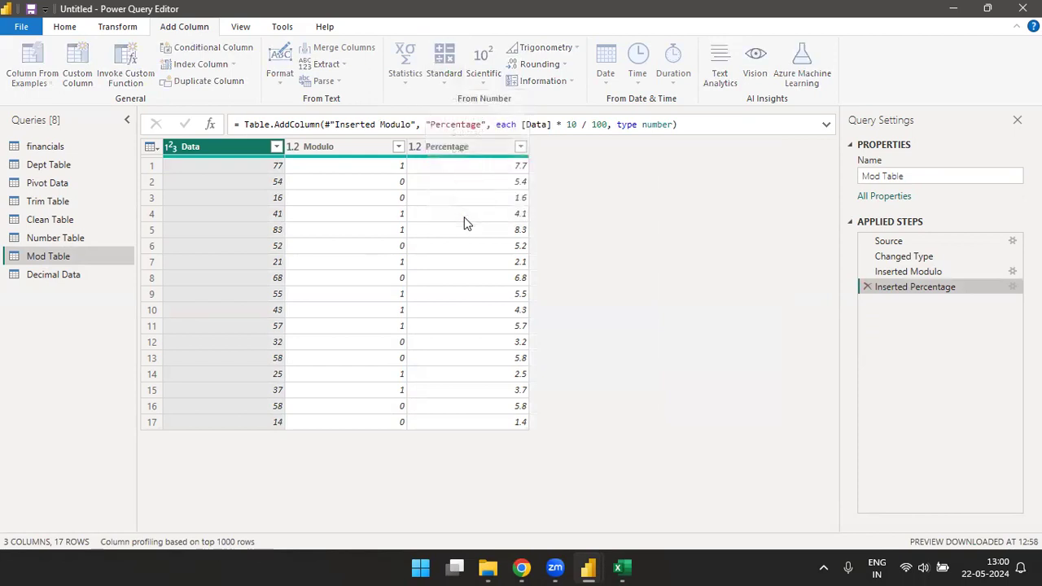
pyautogui.click(417, 287)
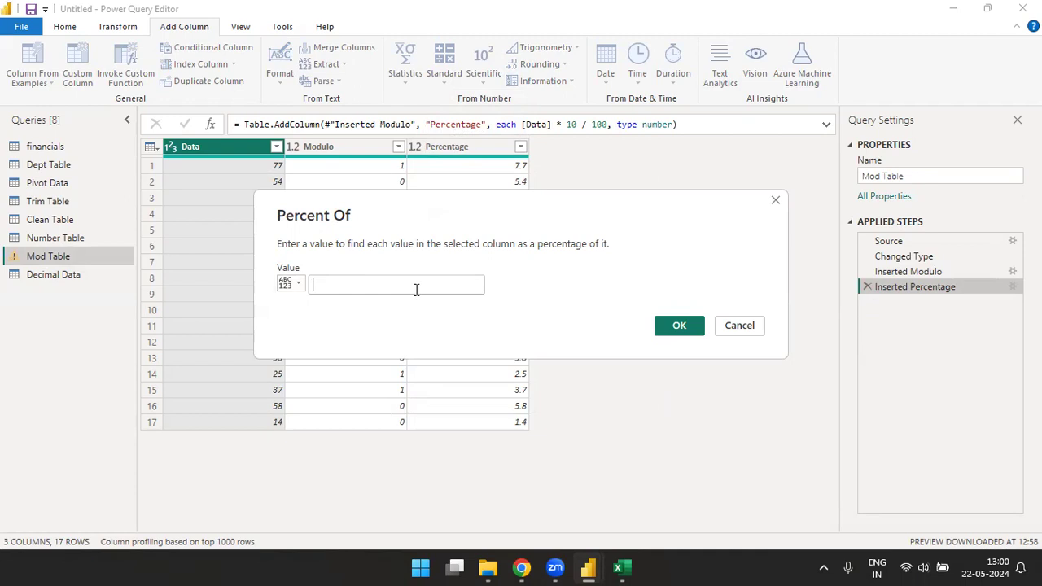
pyautogui.write('120')
pyautogui.press('BackSpace')
pyautogui.press('BackSpace')
pyautogui.press('BackSpace')
pyautogui.write('20')
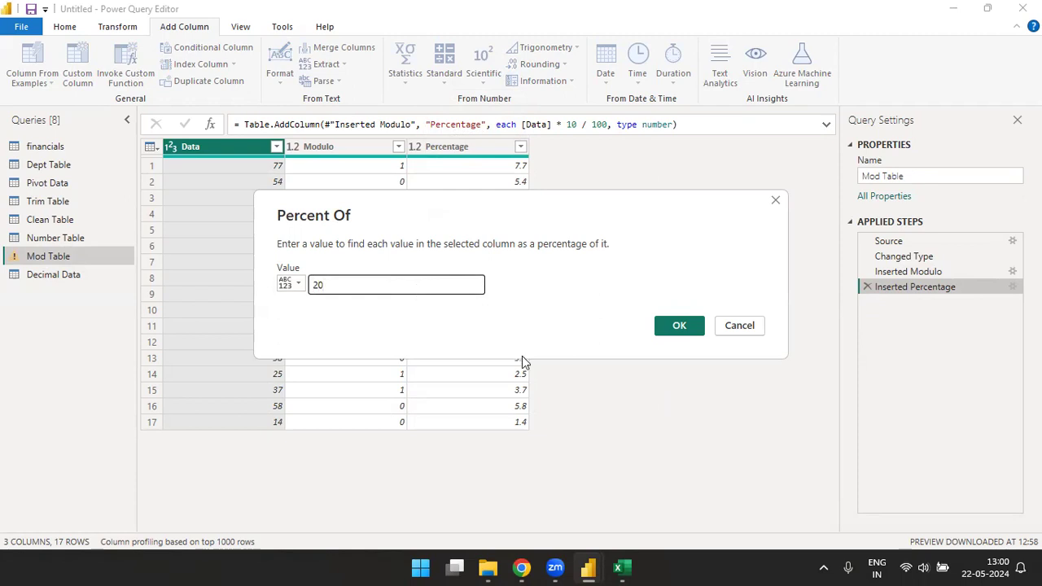
pyautogui.click(665, 325)
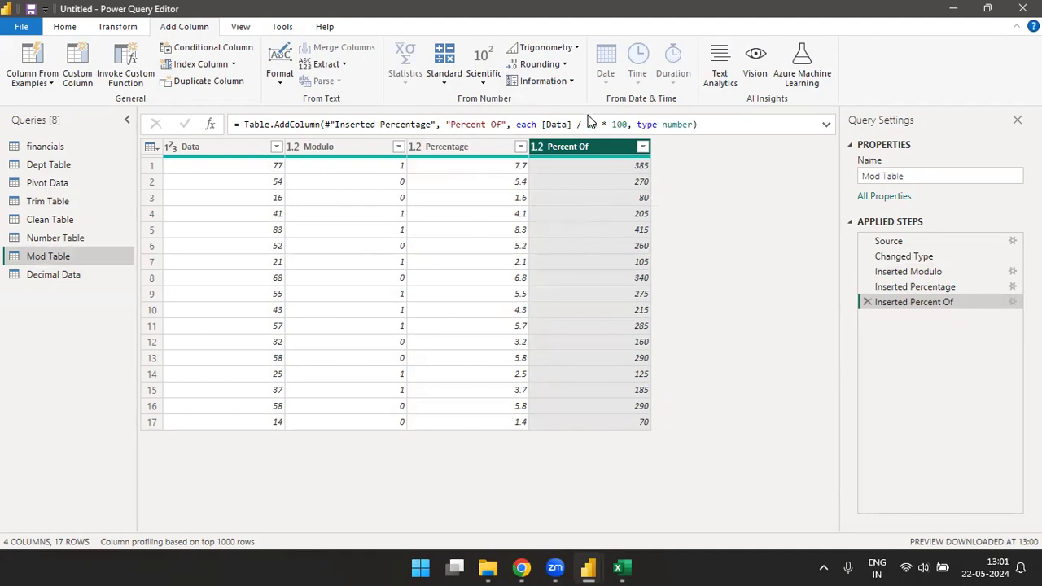
# Step: Examine the division by 20 and multiplication by 100 in the Percent Of column's formula
pyautogui.click(550, 124)
pyautogui.hotkey('shift', 'Right')
pyautogui.hotkey('shift', 'Right')
pyautogui.hotkey('shift', 'Right')
pyautogui.hotkey('shift', 'Right')
pyautogui.hotkey('shift', 'Right')
pyautogui.hotkey('shift', 'Right')
pyautogui.hotkey('shift', 'Right')
pyautogui.hotkey('shift', 'Right')
pyautogui.hotkey('shift', 'Right')
pyautogui.hotkey('shift', 'Right')
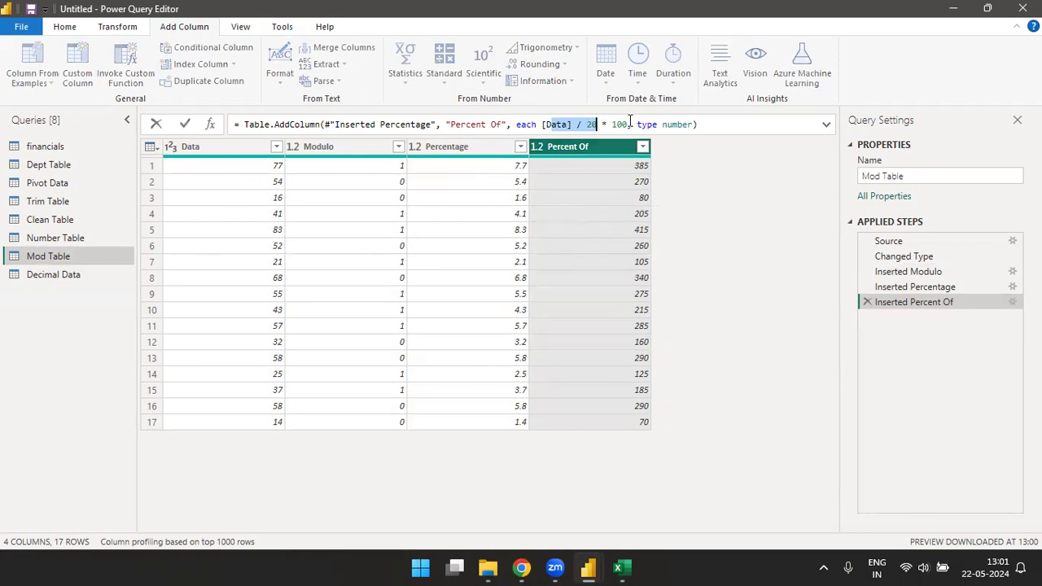
pyautogui.moveTo(611, 125); pyautogui.dragTo(629, 126)
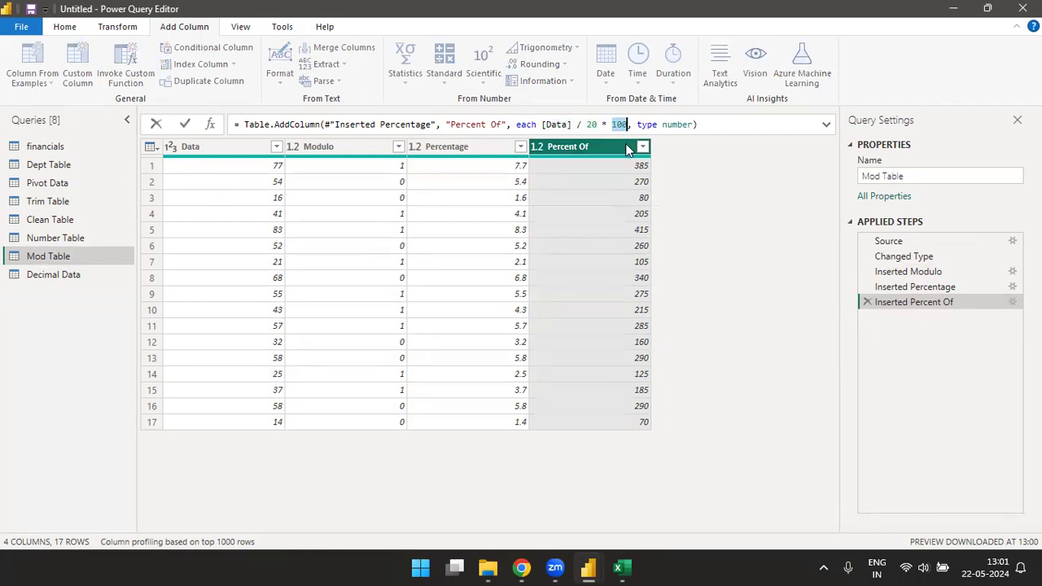
pyautogui.click(269, 166)
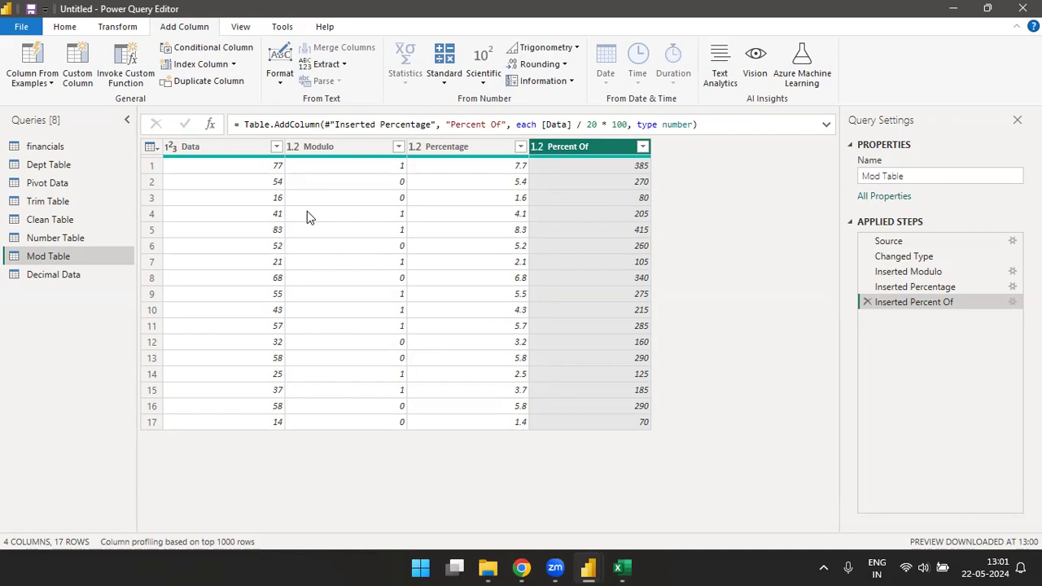
pyautogui.moveTo(543, 128); pyautogui.dragTo(341, 160)
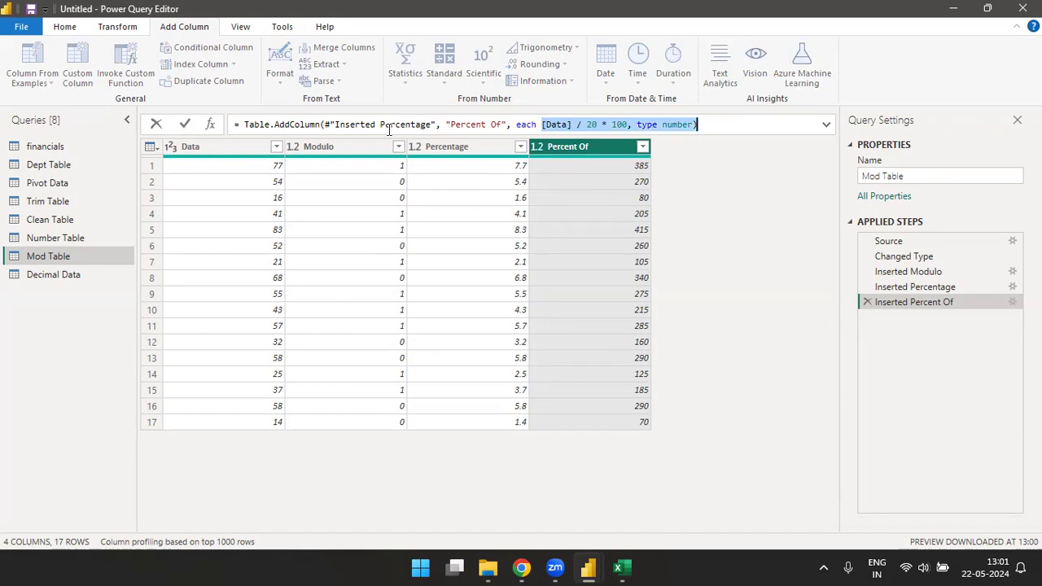
pyautogui.click(597, 124)
pyautogui.moveTo(596, 125); pyautogui.dragTo(514, 124)
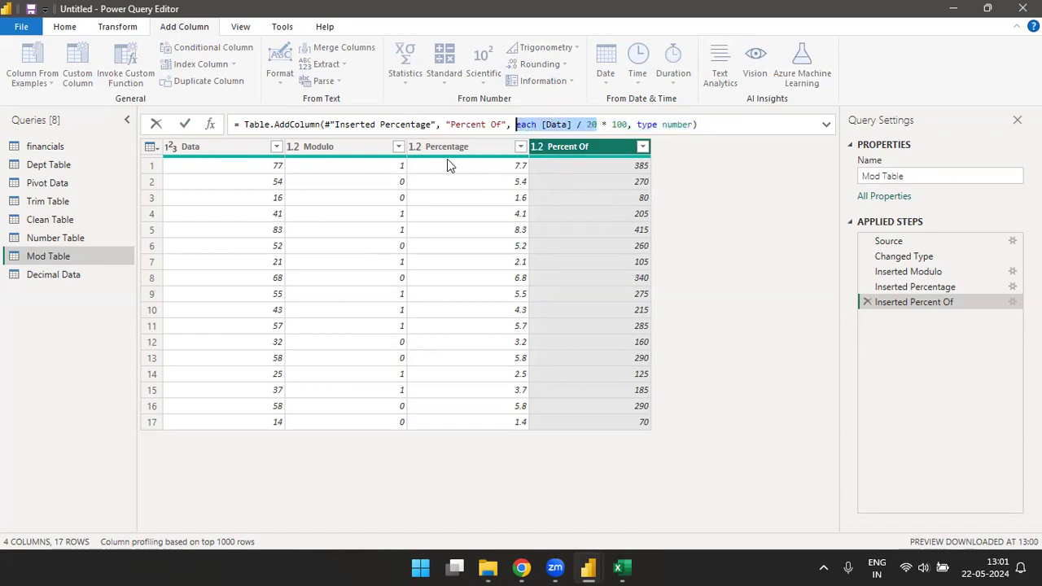
pyautogui.click(606, 125)
pyautogui.moveTo(623, 124); pyautogui.dragTo(627, 125)
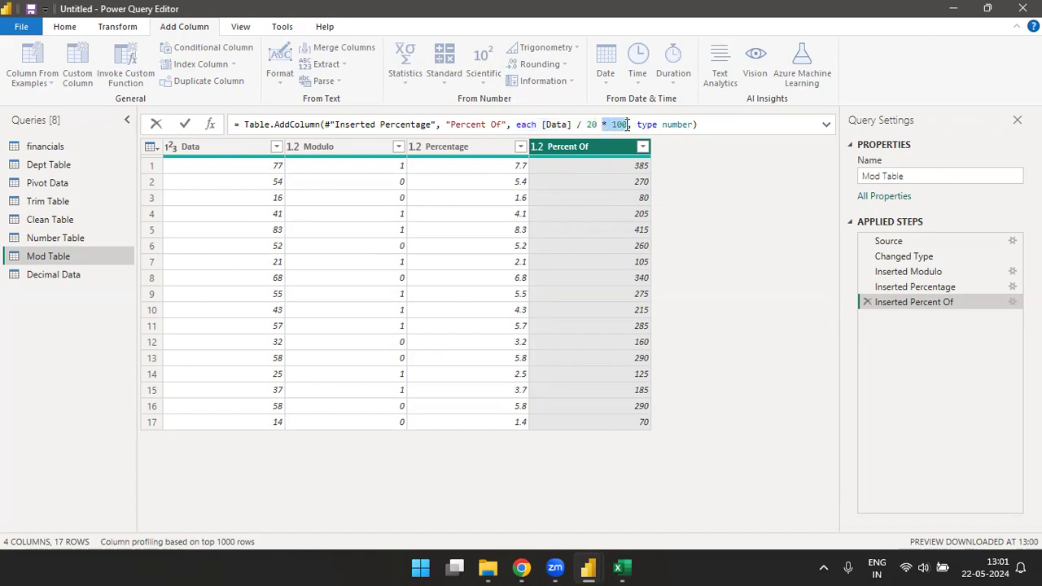
pyautogui.click(721, 173)
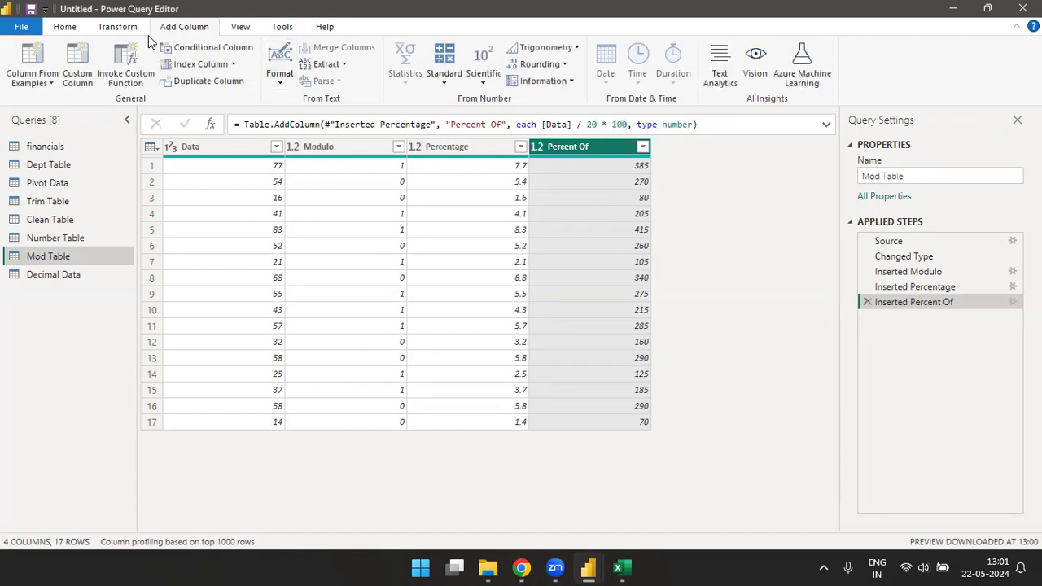
# Step: Transform the Data column of the Mod Table query to its absolute values
pyautogui.click(117, 26)
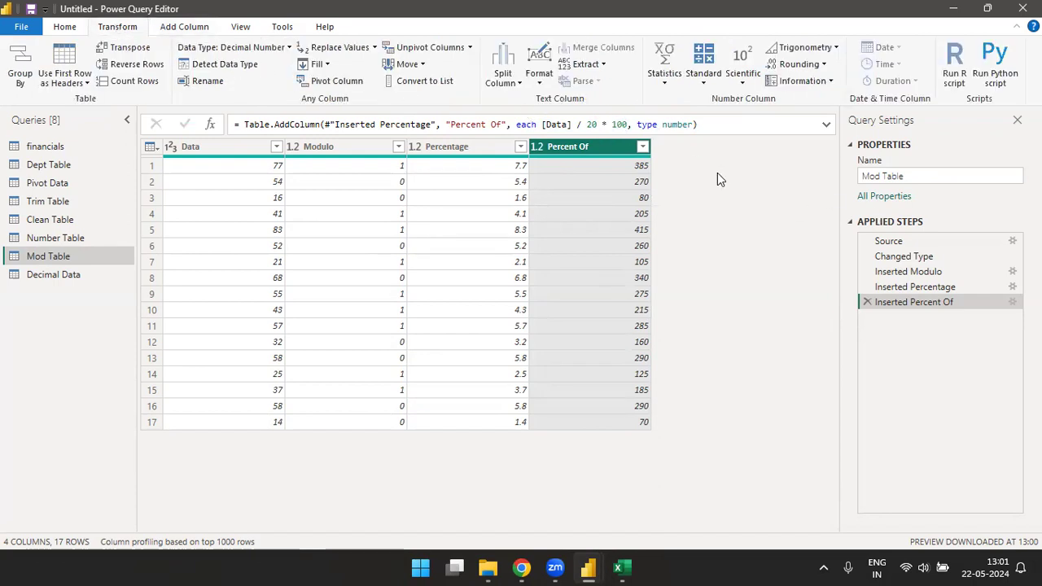
pyautogui.click(745, 84)
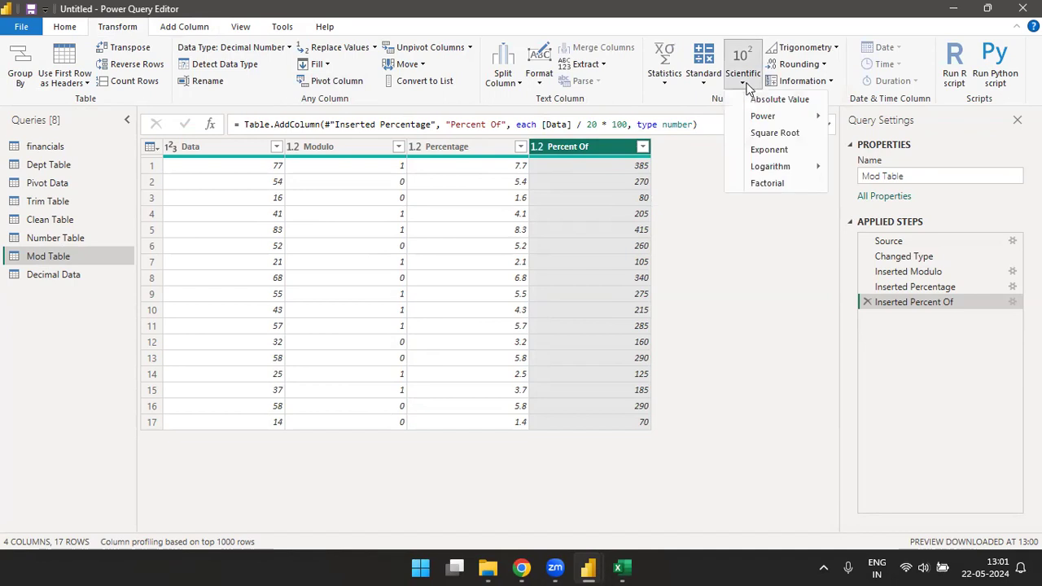
pyautogui.click(246, 148)
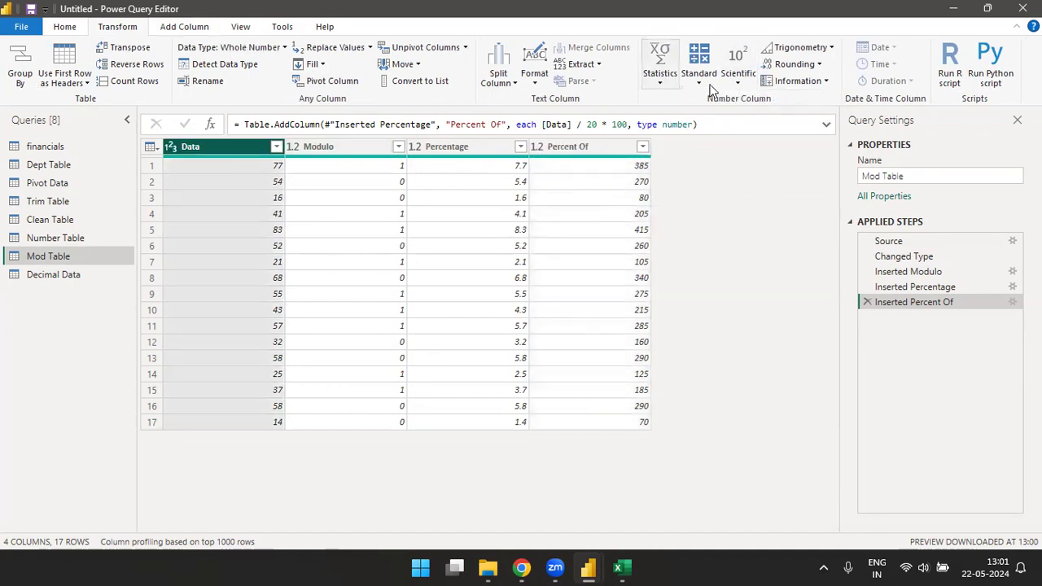
pyautogui.click(738, 84)
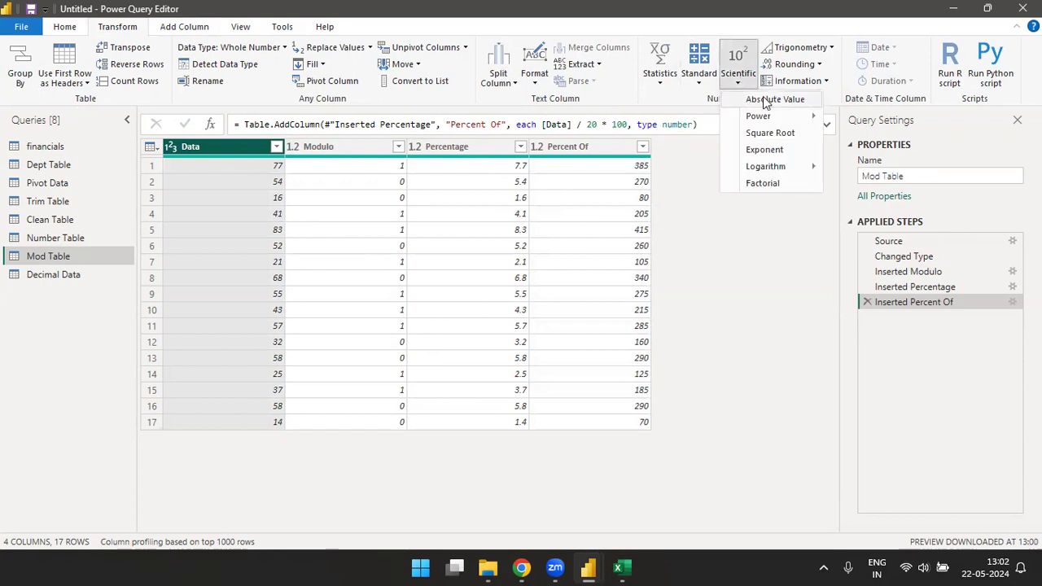
pyautogui.click(769, 99)
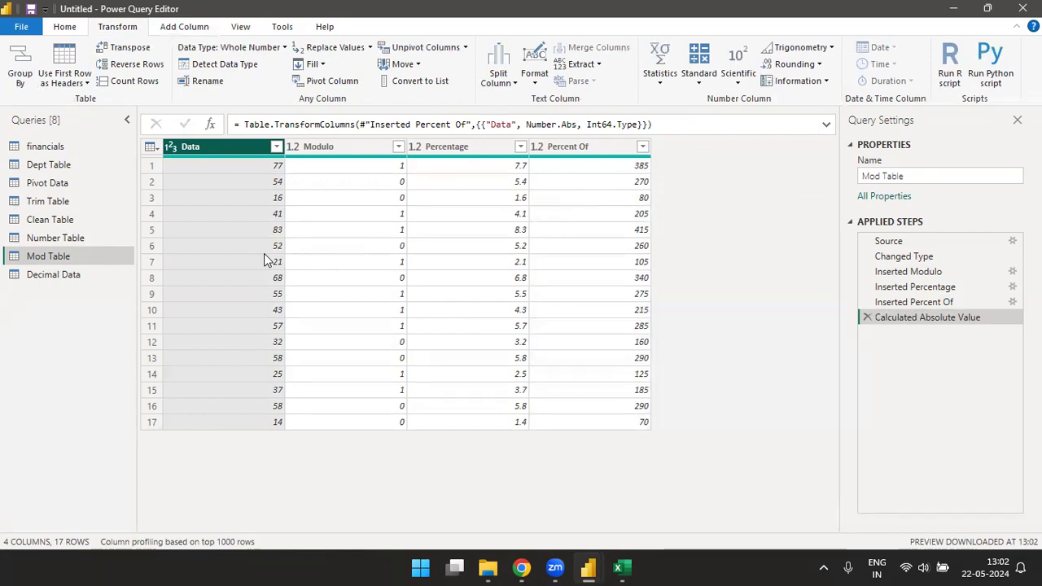
# Step: Transform the Data column of the Mod Table query to the square of its values
pyautogui.click(736, 81)
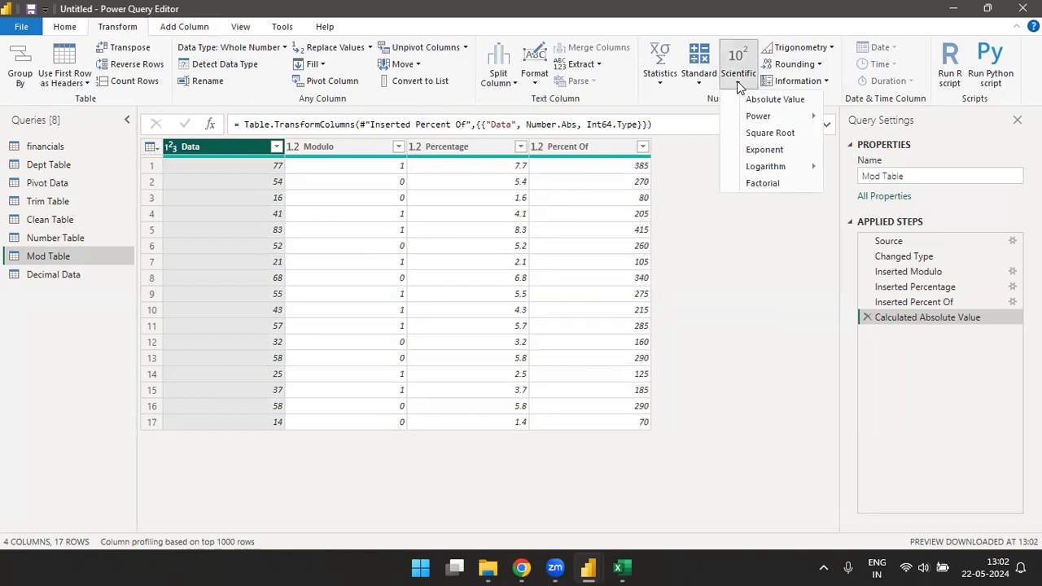
pyautogui.moveTo(770, 117)
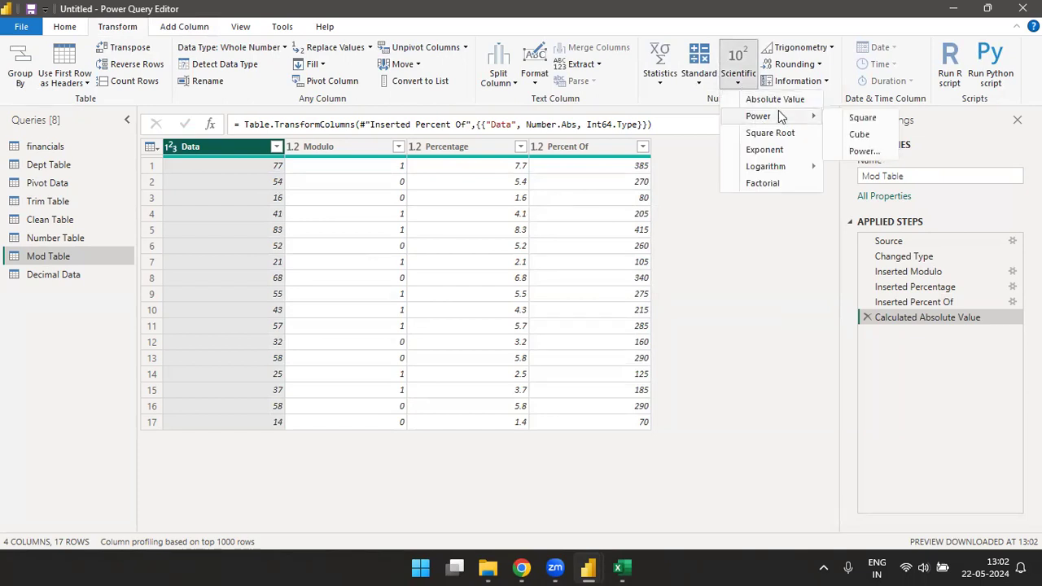
pyautogui.click(864, 119)
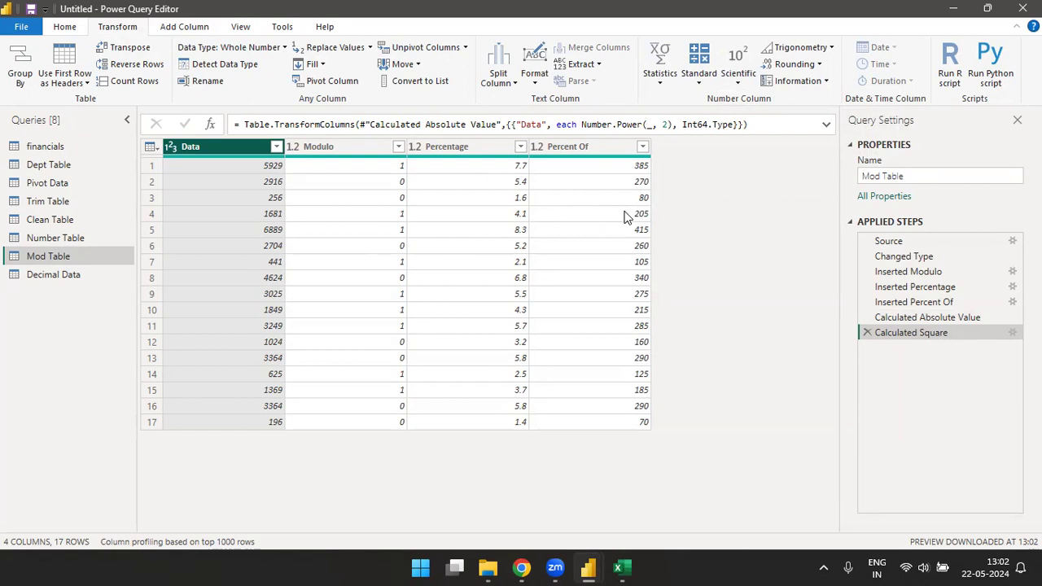
# Step: Try squaring the number column in the Number Table query, and delete the Calculated Square step
pyautogui.click(54, 239)
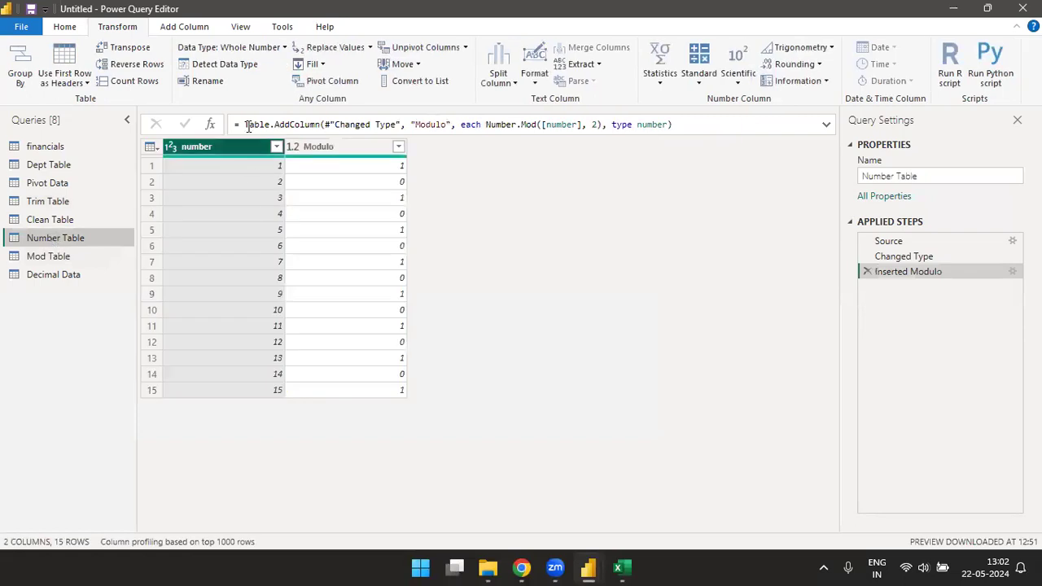
pyautogui.click(738, 78)
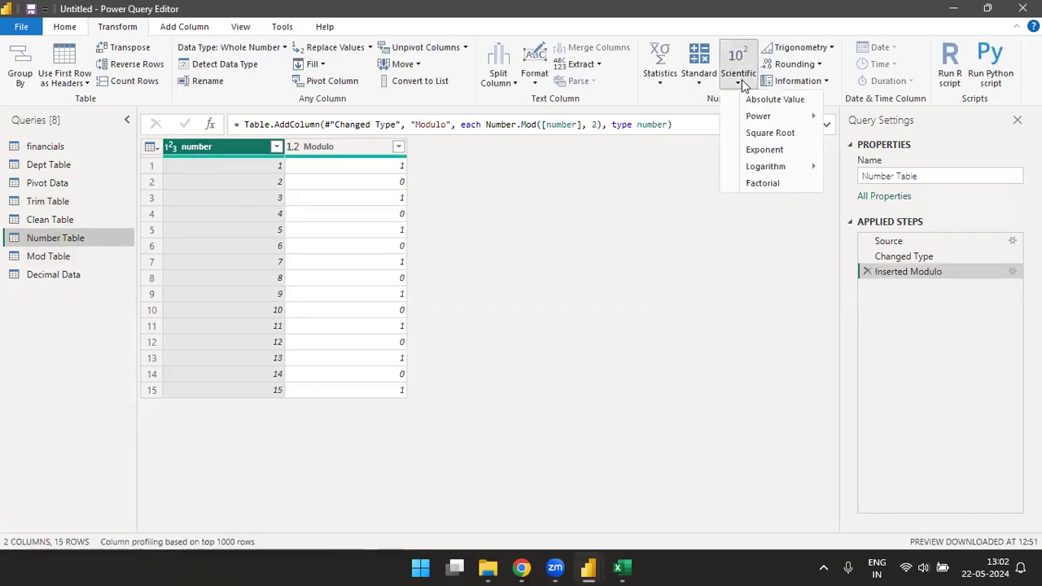
pyautogui.moveTo(767, 119)
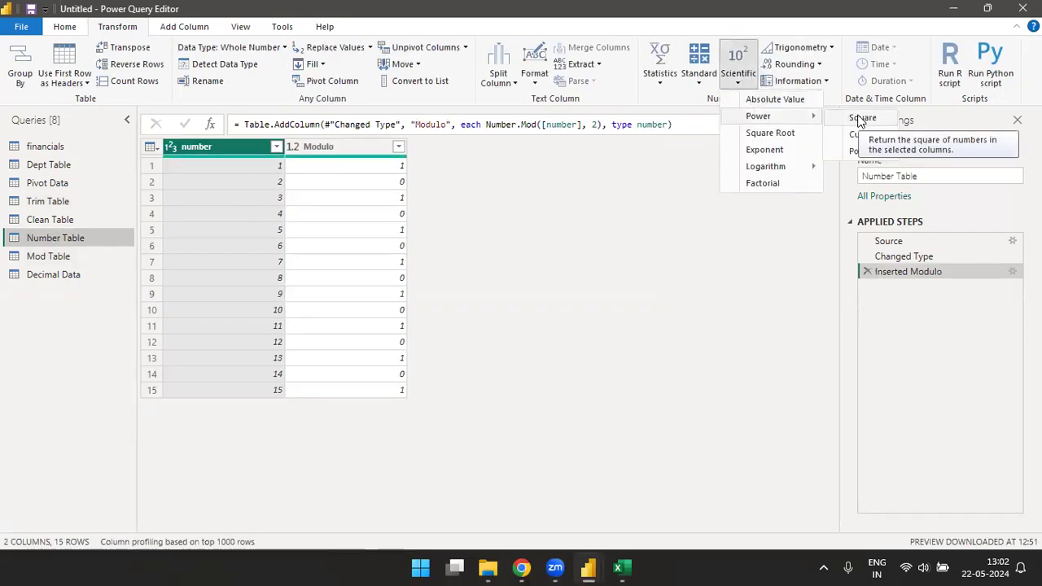
pyautogui.click(861, 119)
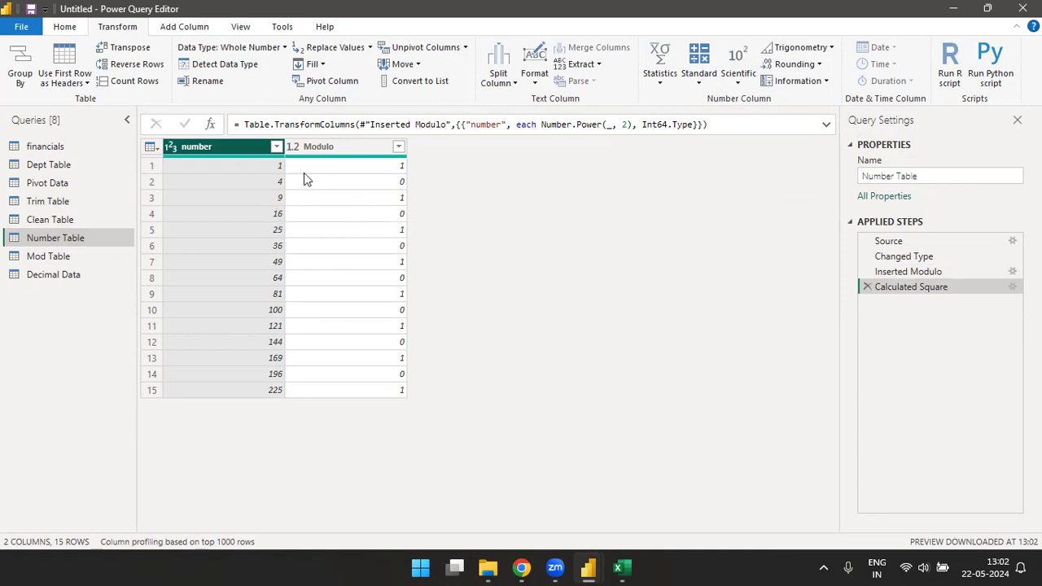
pyautogui.click(867, 287)
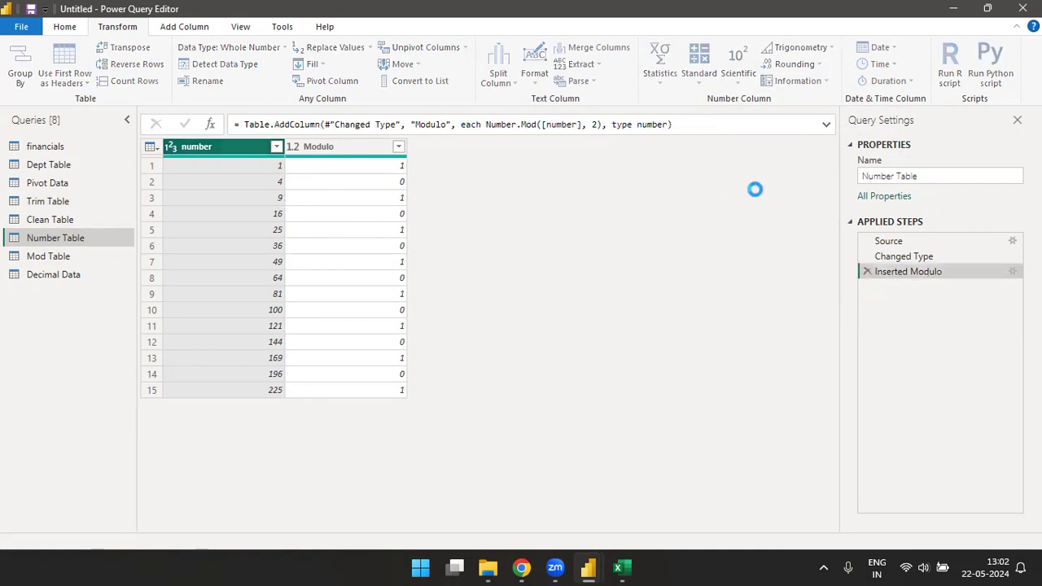
# Step: Try cubing the number column in the Number Table query, and delete the Calculated Cube step
pyautogui.click(740, 81)
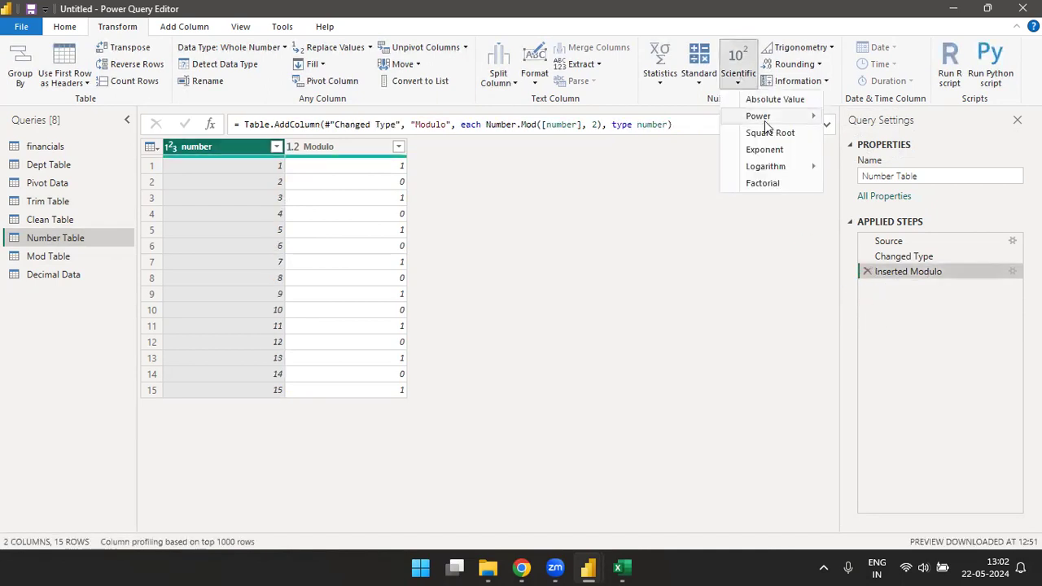
pyautogui.moveTo(761, 116)
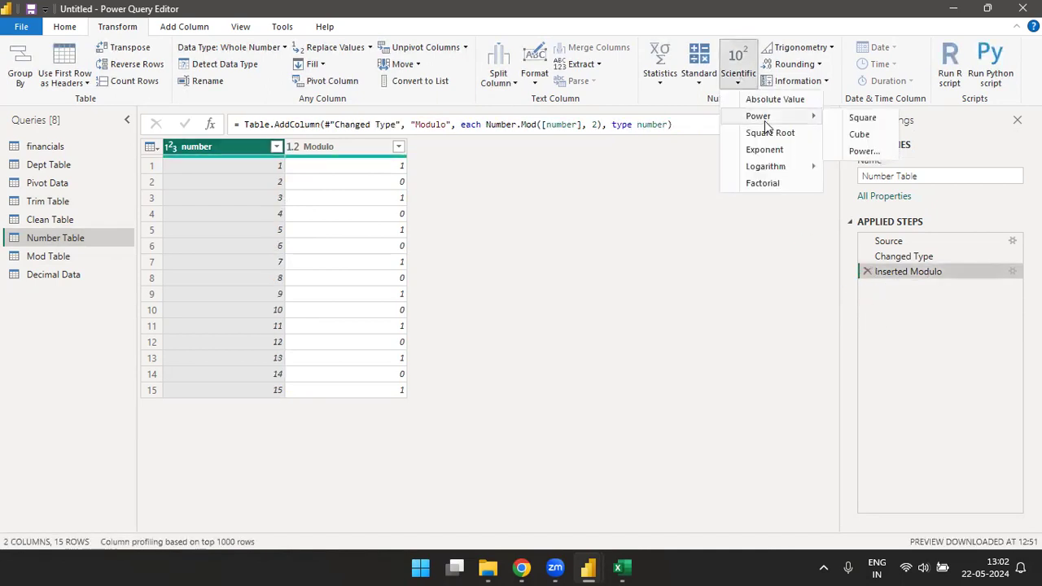
pyautogui.click(861, 139)
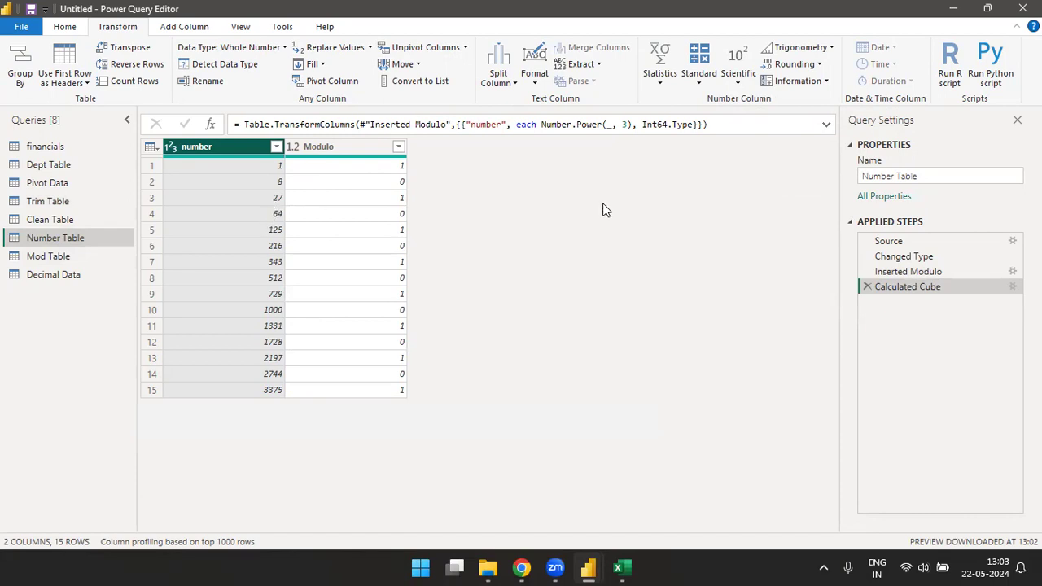
pyautogui.click(866, 286)
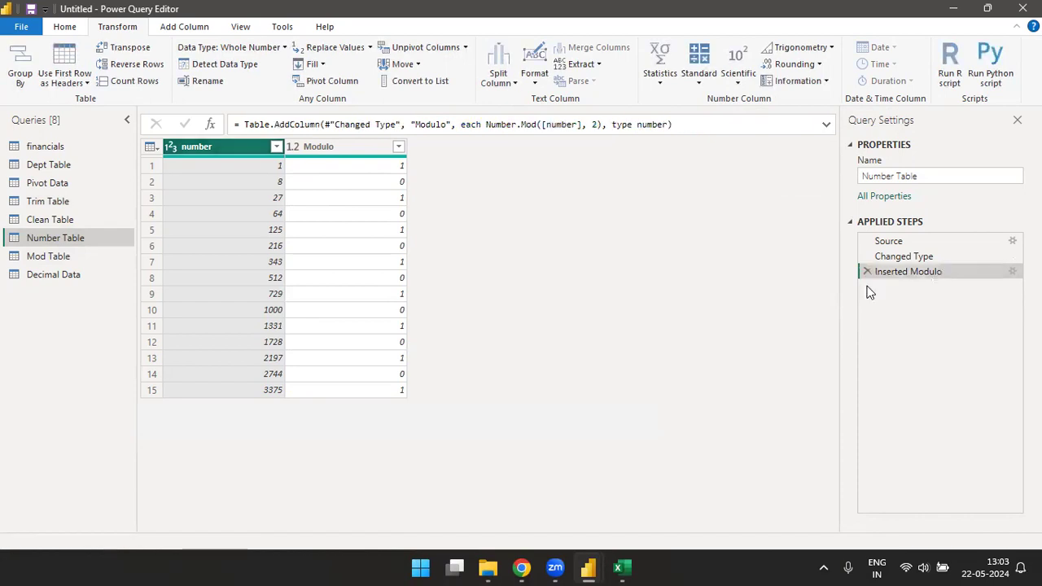
# Step: Raise the values of the number column in the Number Table query to the power of 10
pyautogui.click(737, 80)
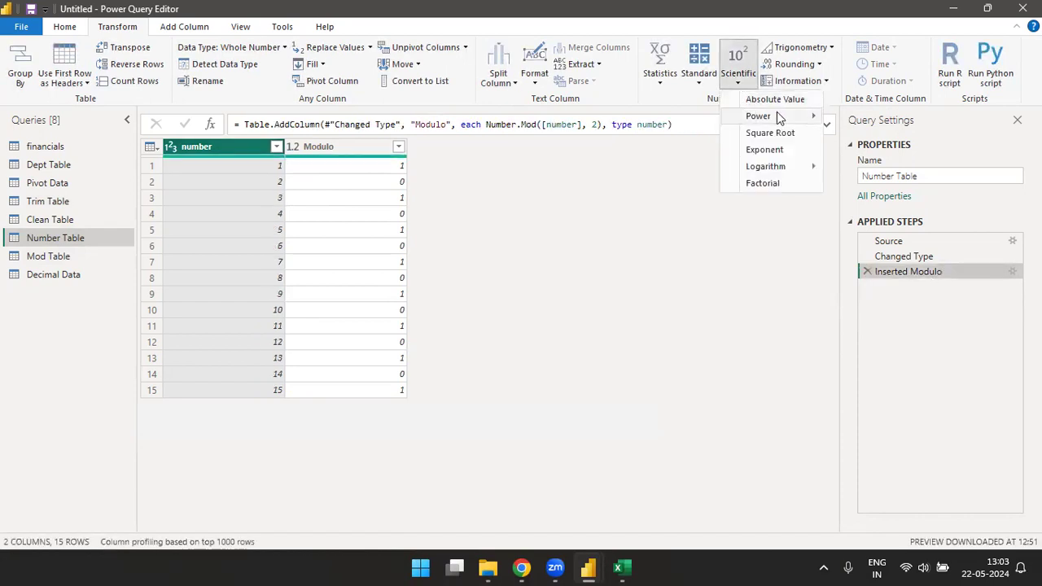
pyautogui.moveTo(777, 115)
pyautogui.click(863, 152)
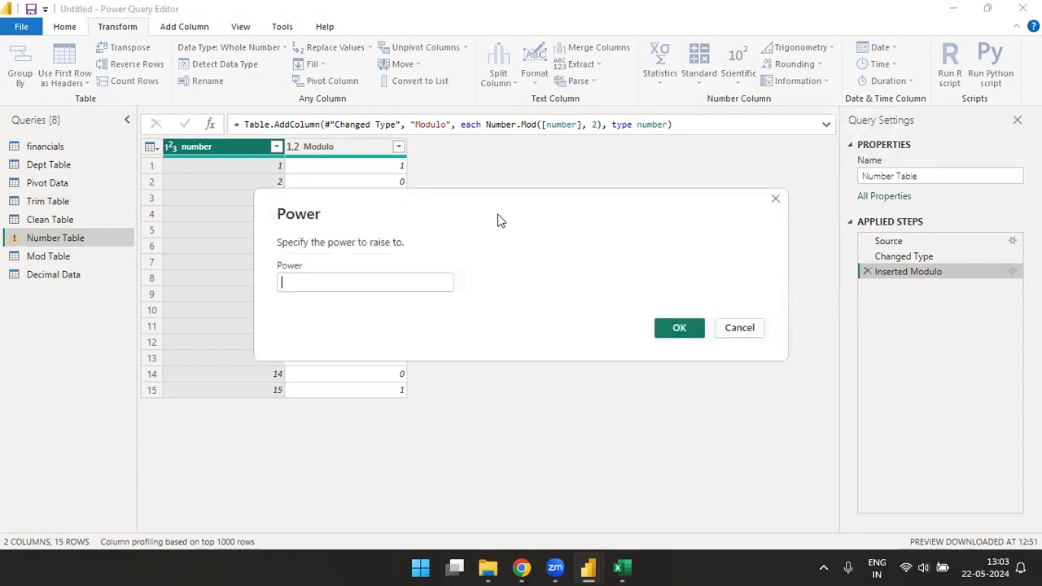
pyautogui.moveTo(495, 221); pyautogui.dragTo(647, 183)
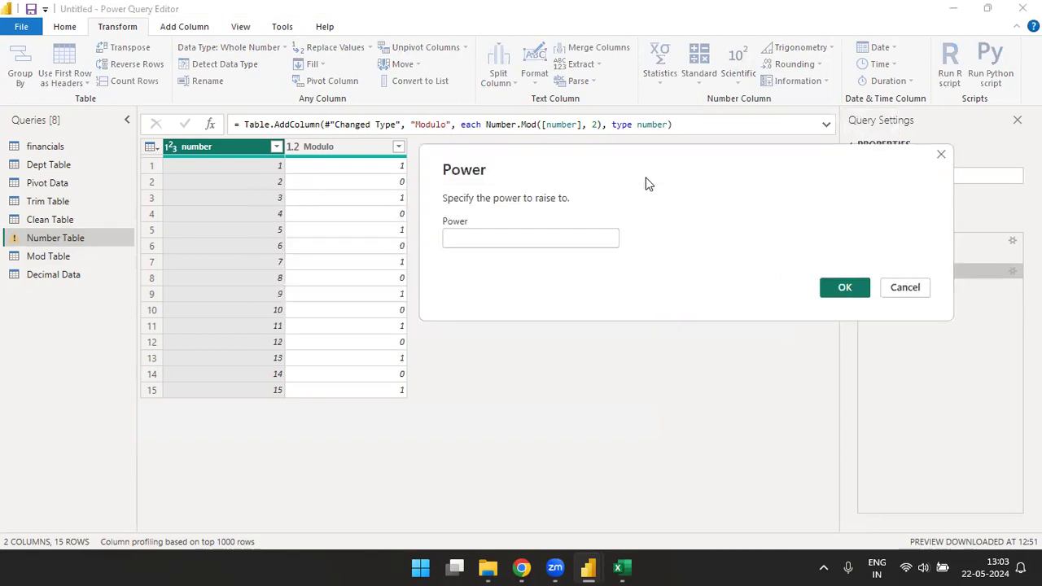
pyautogui.write('10')
pyautogui.click(844, 292)
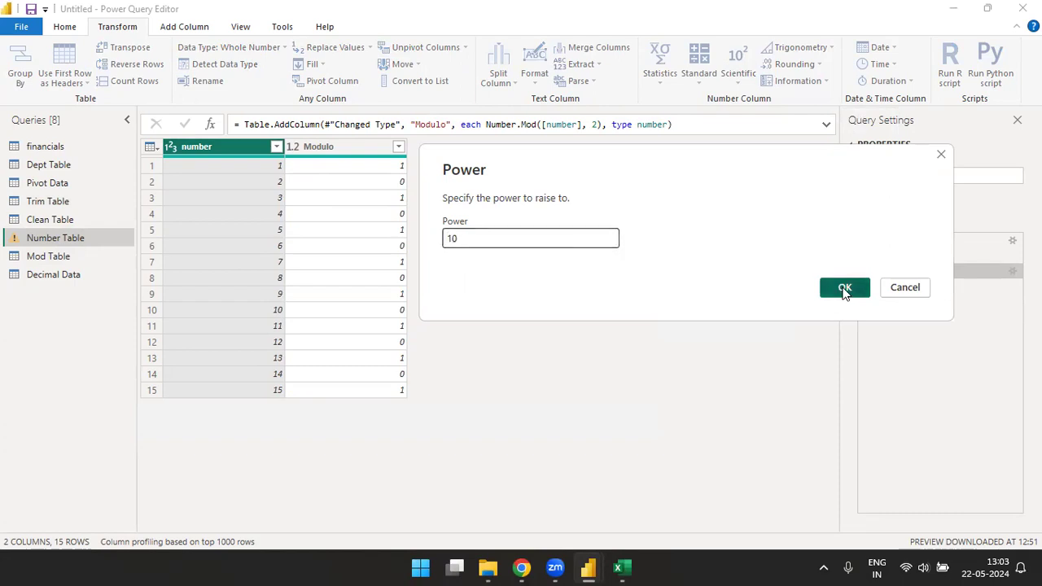
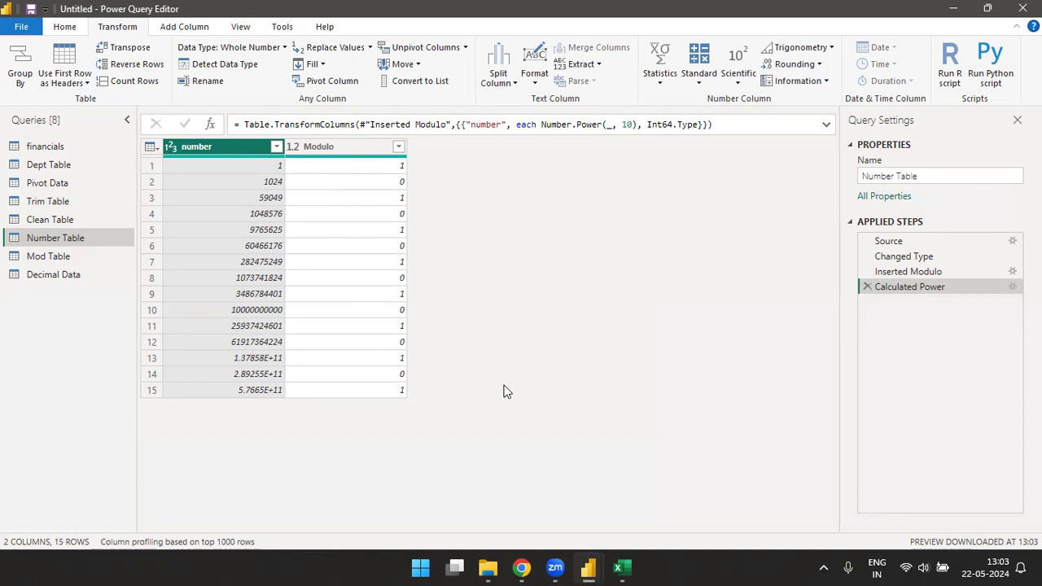
pyautogui.click(833, 46)
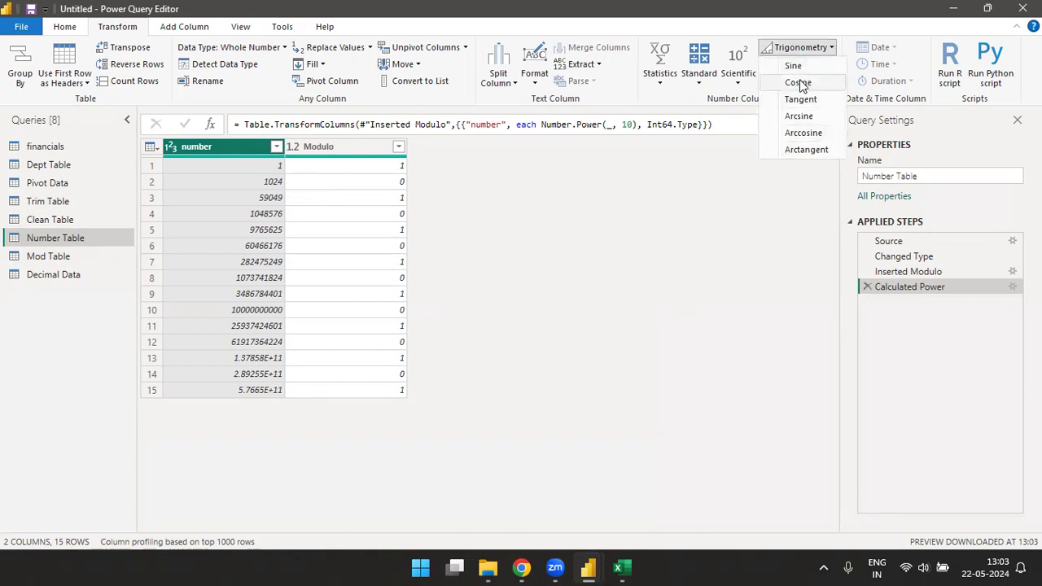
pyautogui.click(769, 232)
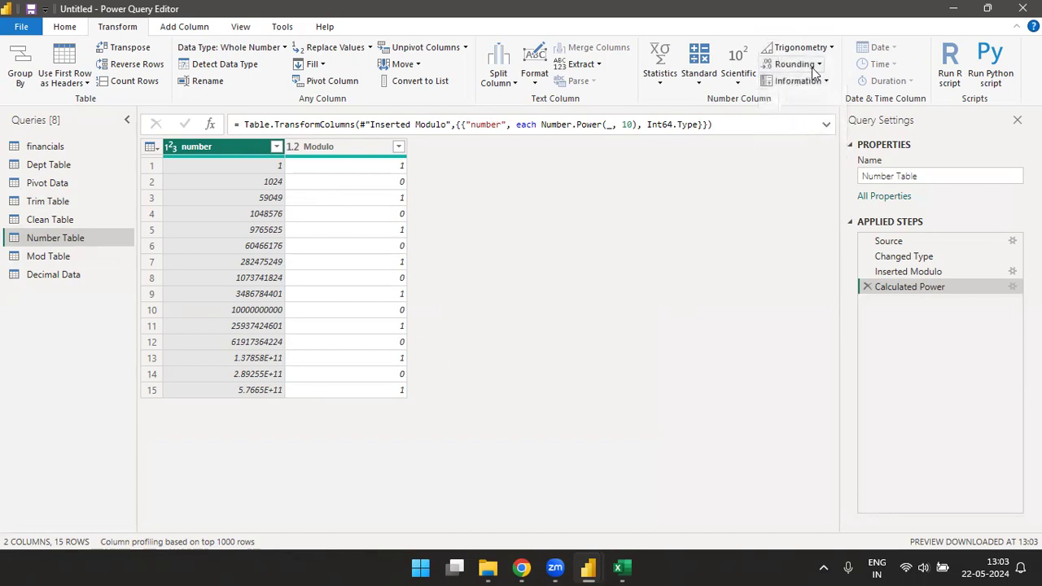
pyautogui.click(818, 65)
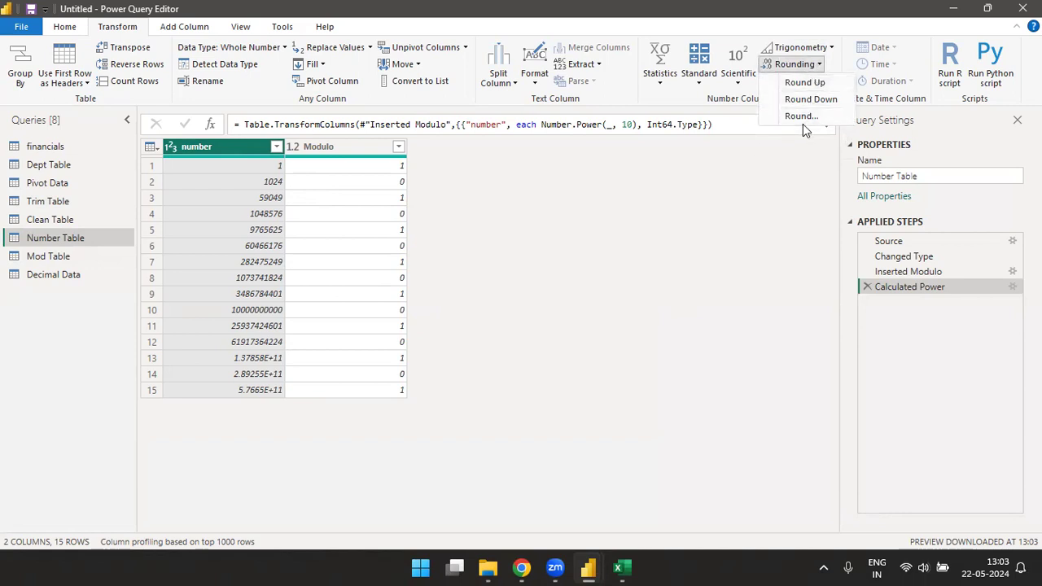
pyautogui.click(627, 309)
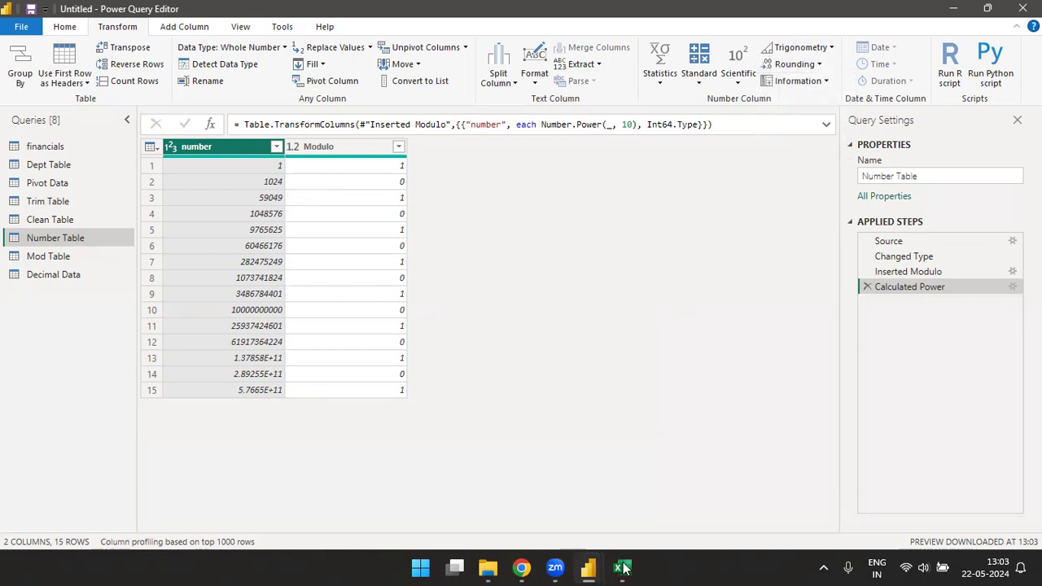
# Step: Add a column to the Decimal Data query that rounds up the values of the Data column
pyautogui.click(71, 275)
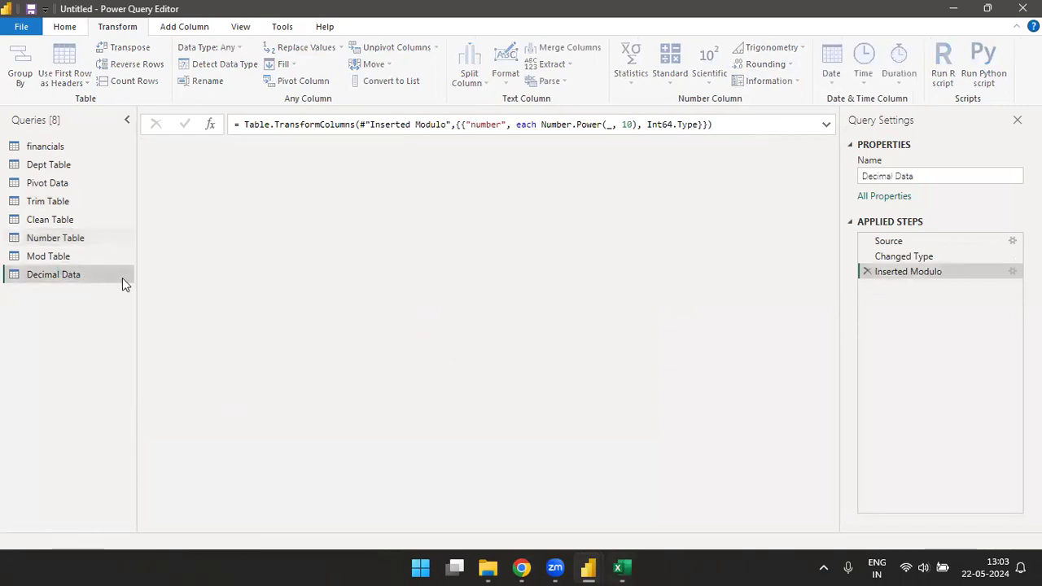
pyautogui.click(243, 147)
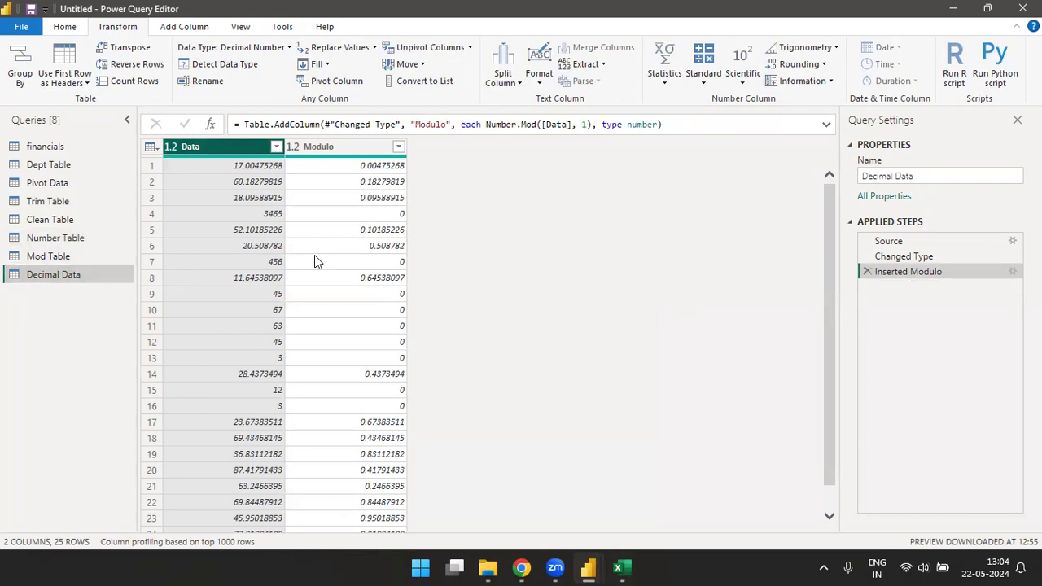
pyautogui.click(799, 63)
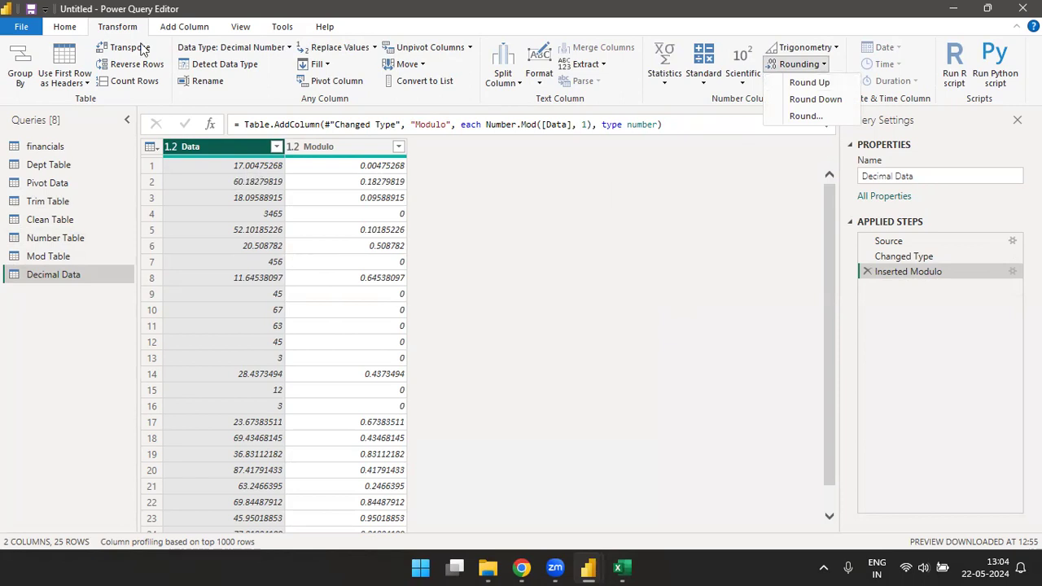
pyautogui.click(179, 30)
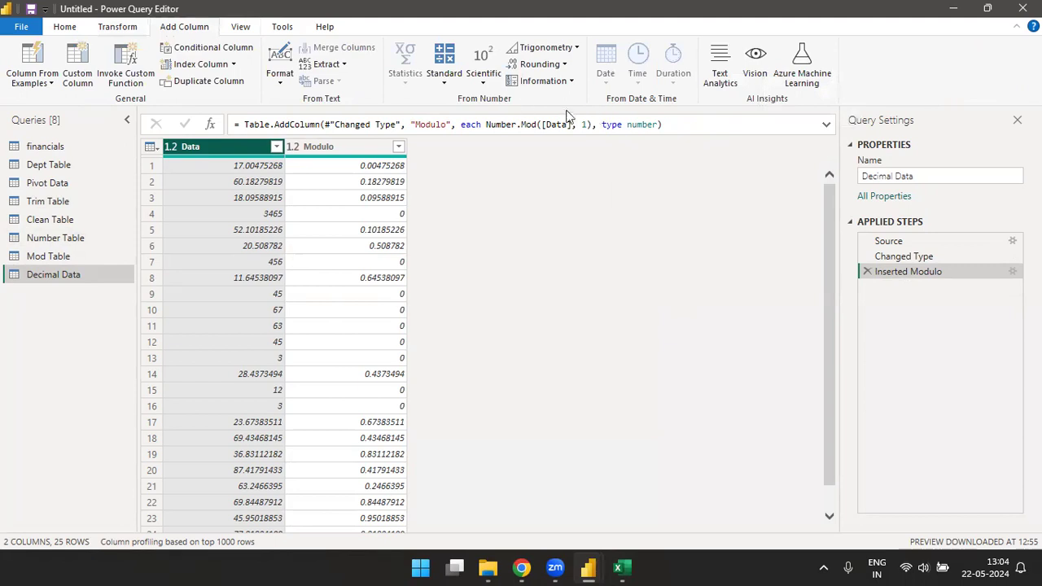
pyautogui.click(563, 66)
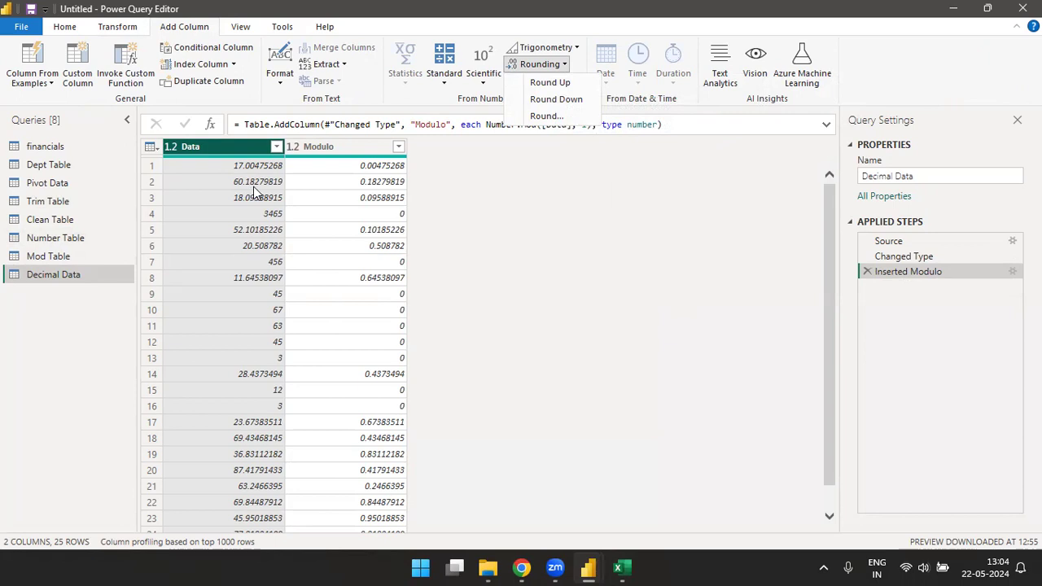
pyautogui.click(550, 83)
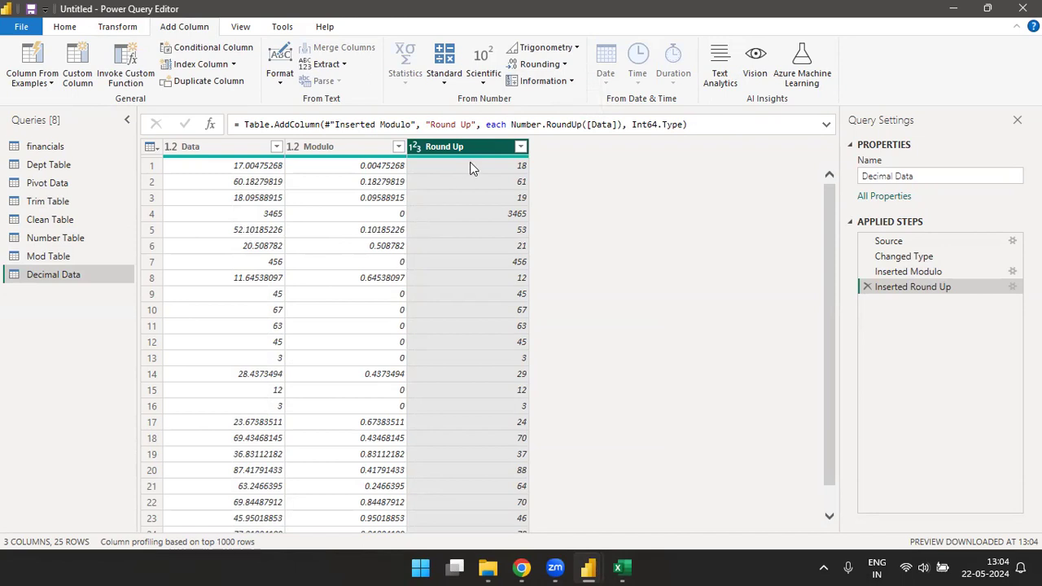
# Step: Add a column that rounds down the values of the Data column in the Decimal Data query
pyautogui.click(230, 148)
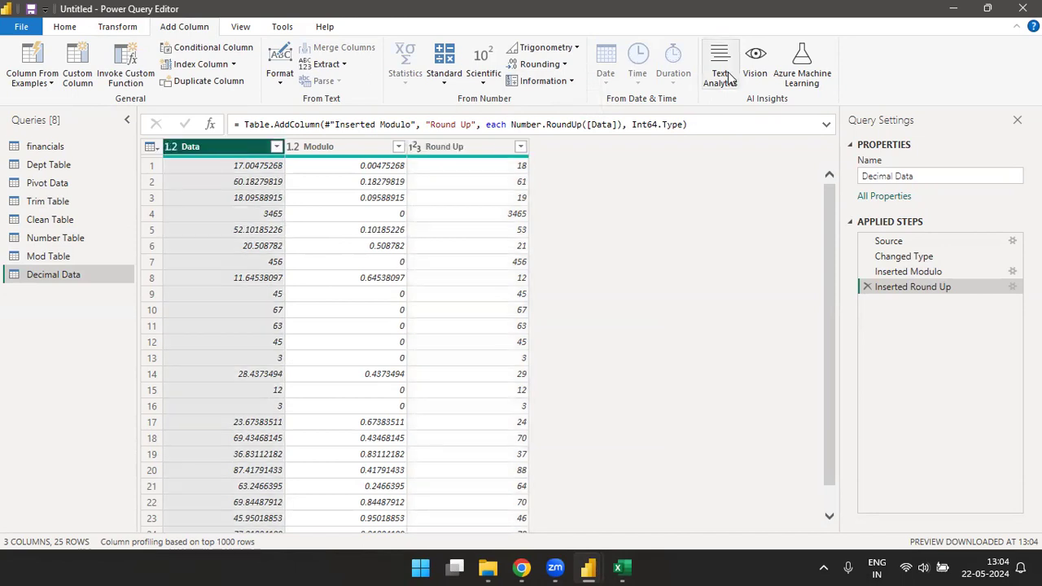
pyautogui.click(560, 65)
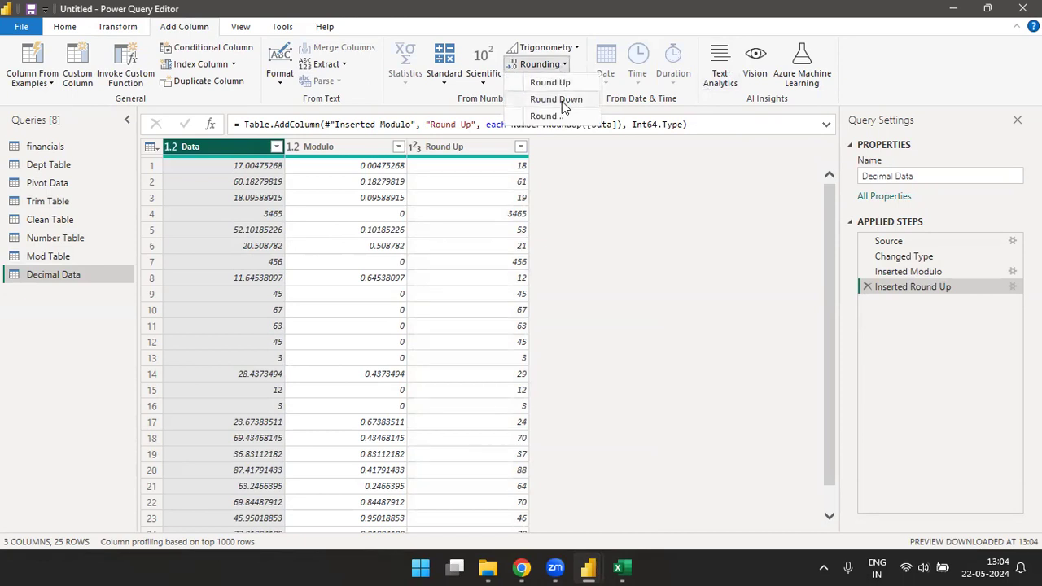
pyautogui.click(560, 101)
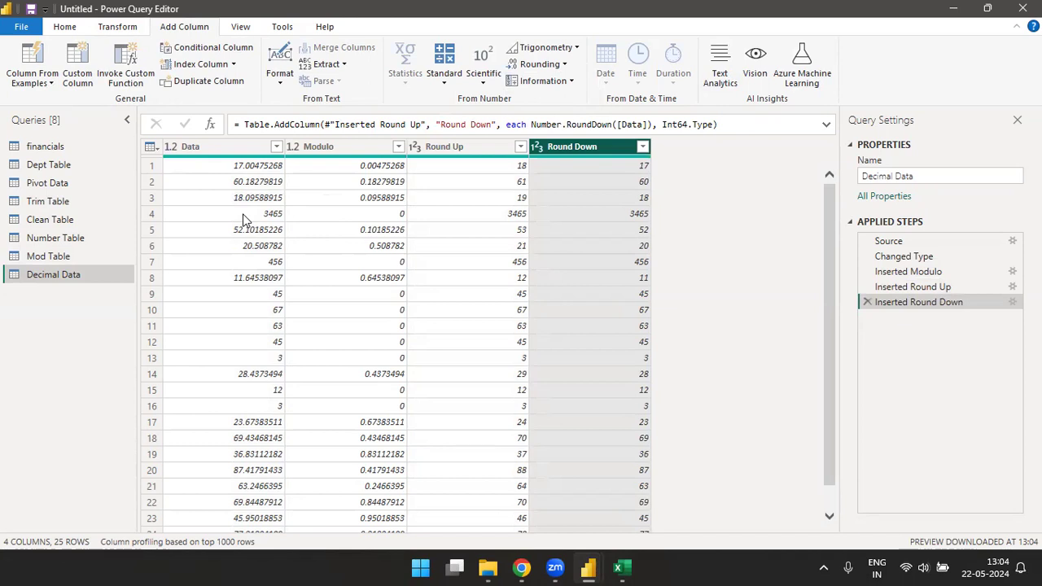
# Step: Add a column that rounds the Data column of the Decimal Data query to 0 decimal places
pyautogui.click(225, 152)
pyautogui.click(557, 65)
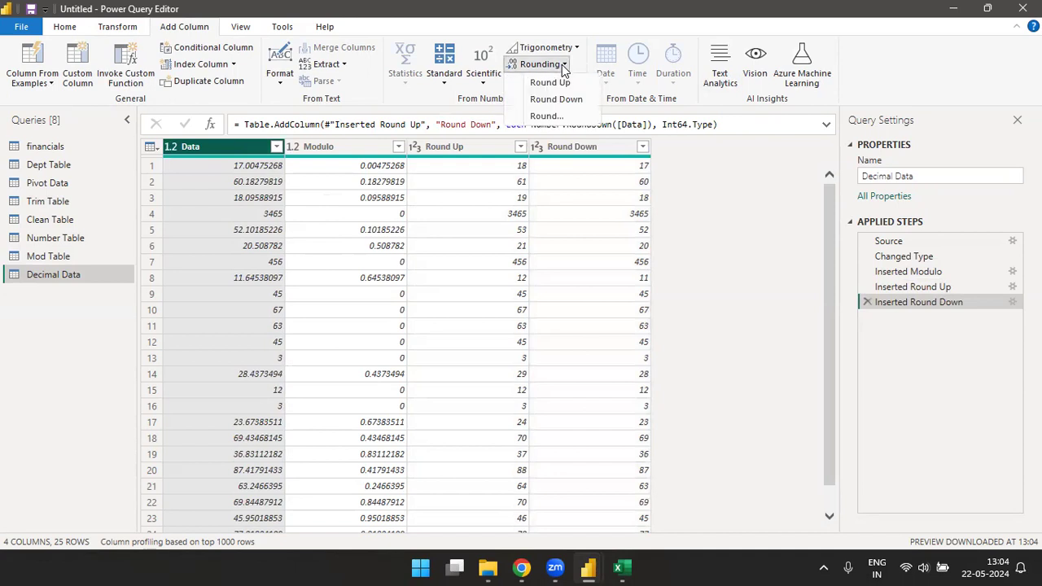
pyautogui.click(545, 116)
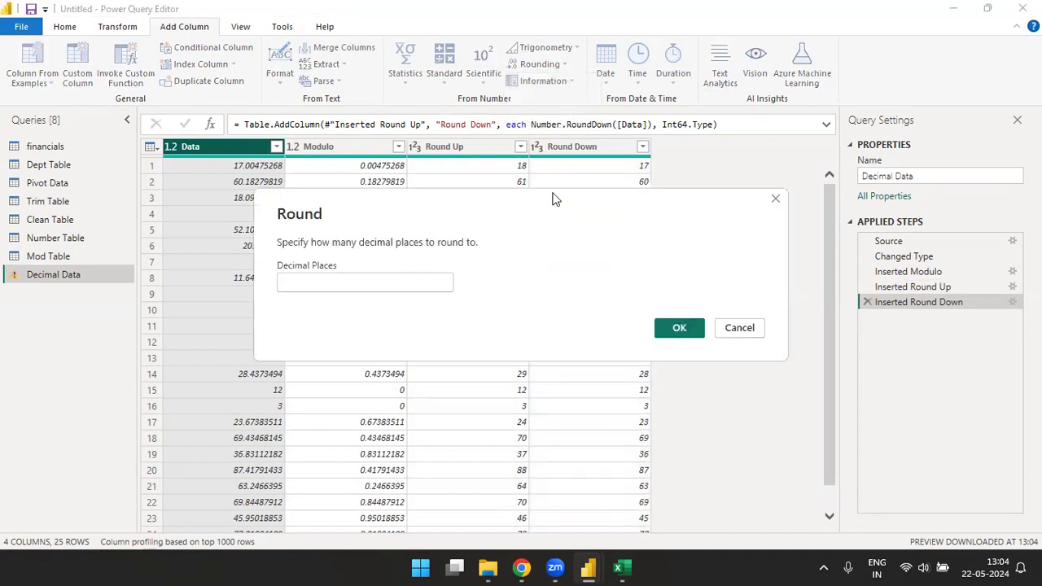
pyautogui.moveTo(552, 194); pyautogui.dragTo(718, 133)
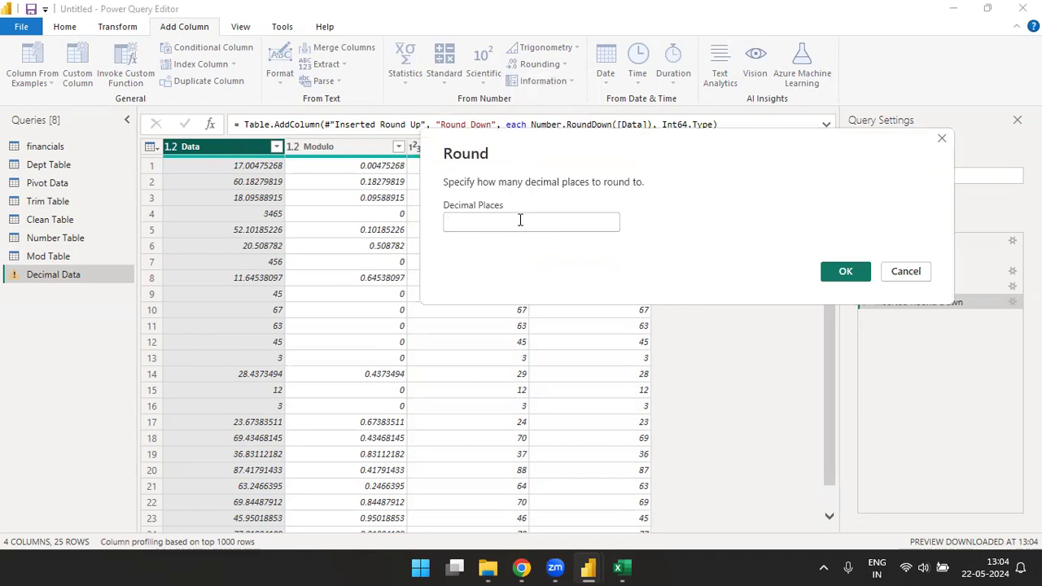
pyautogui.write('0')
pyautogui.click(844, 276)
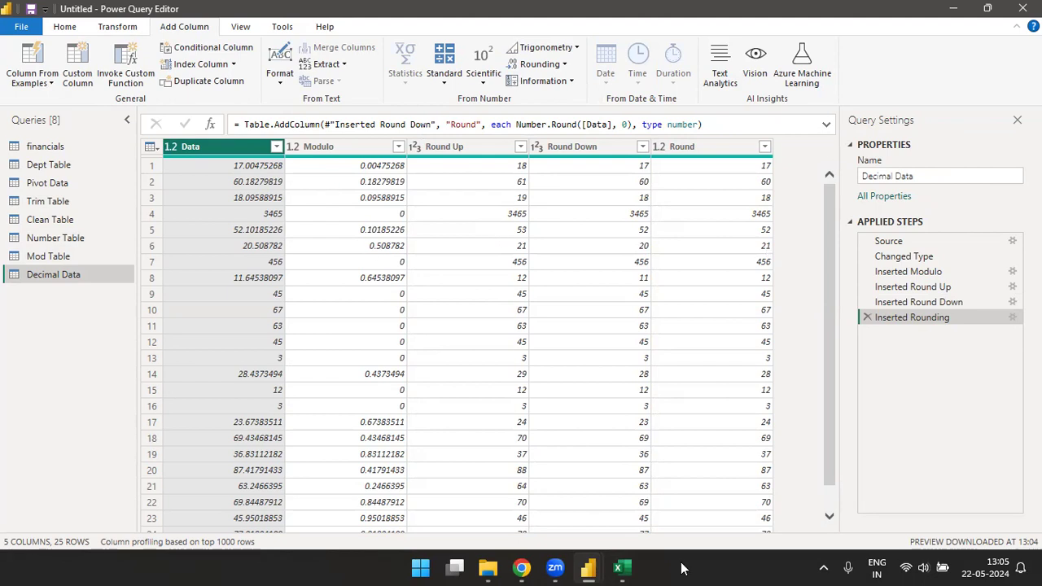
# Step: Switch to the Excel workbook and enter the sample values 2.4 in Q7 and 2.5 in Q8 of Sheet2
pyautogui.click(623, 567)
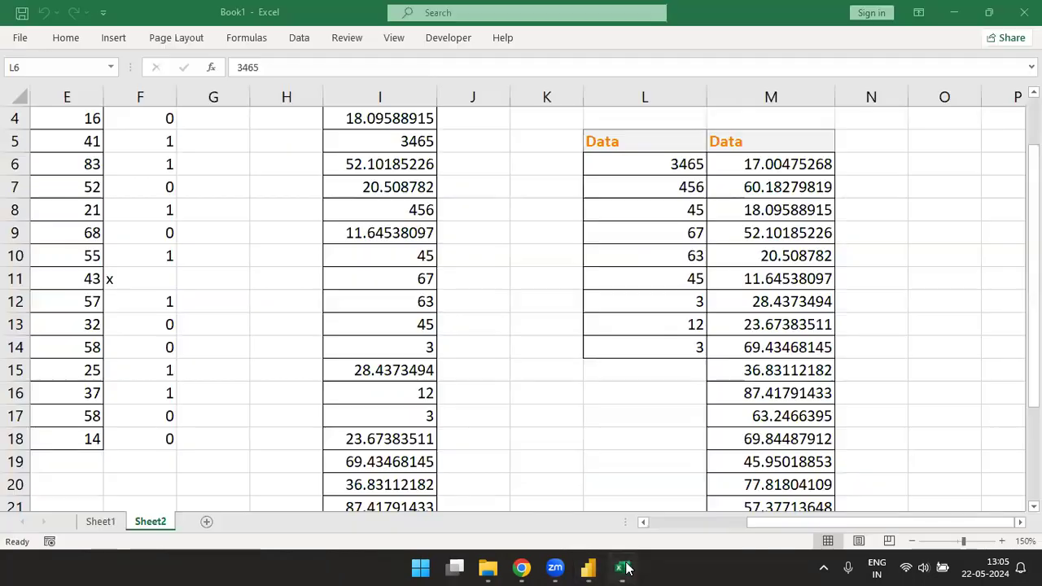
pyautogui.click(871, 181)
pyautogui.press('Right')
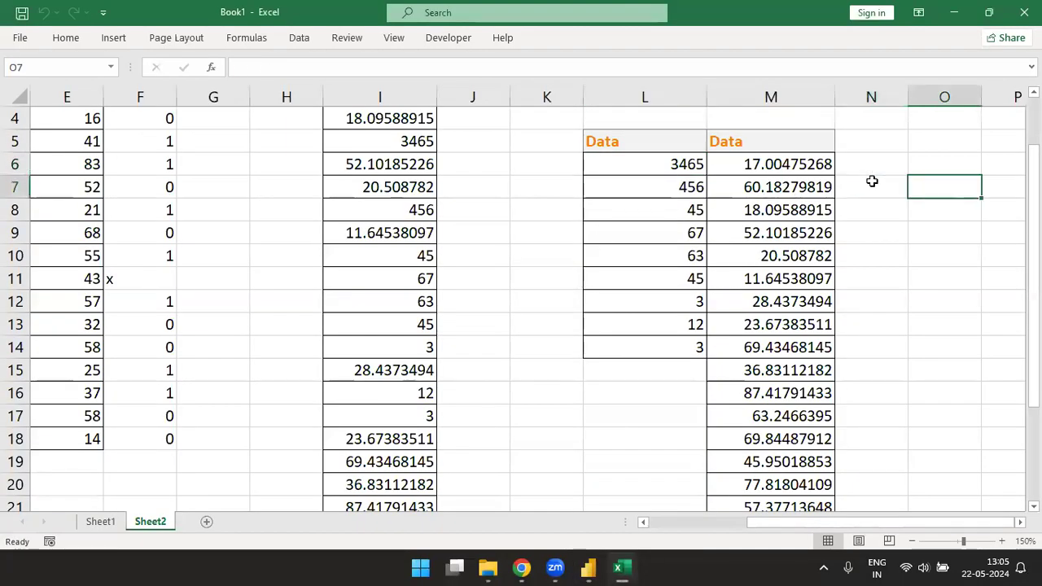
pyautogui.press('Right')
pyautogui.press('Right')
pyautogui.press('Right')
pyautogui.press('Right')
pyautogui.press('Right')
pyautogui.press('Left')
pyautogui.press('Left')
pyautogui.press('Left')
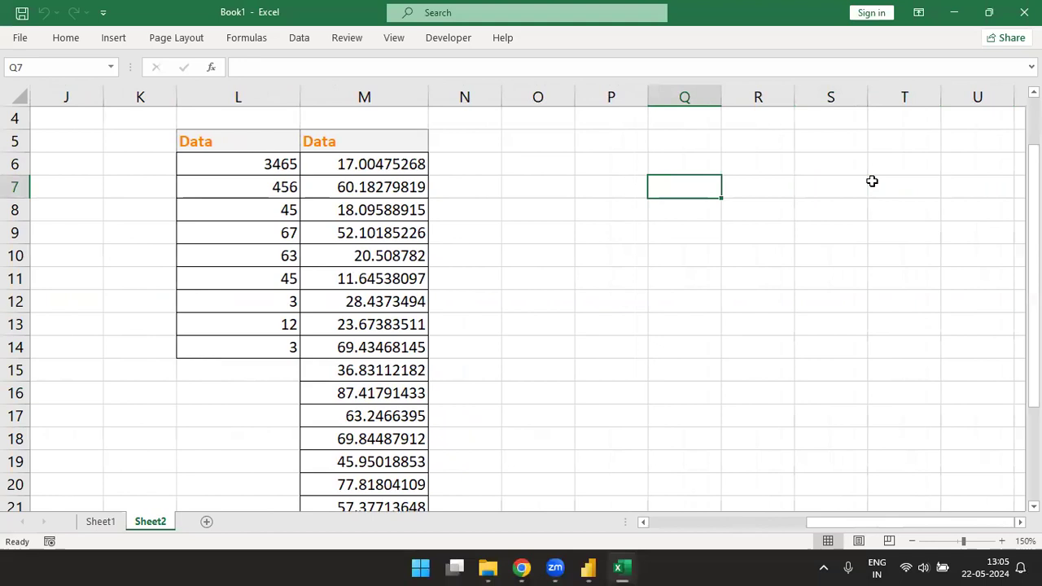
pyautogui.write('2.4\\')
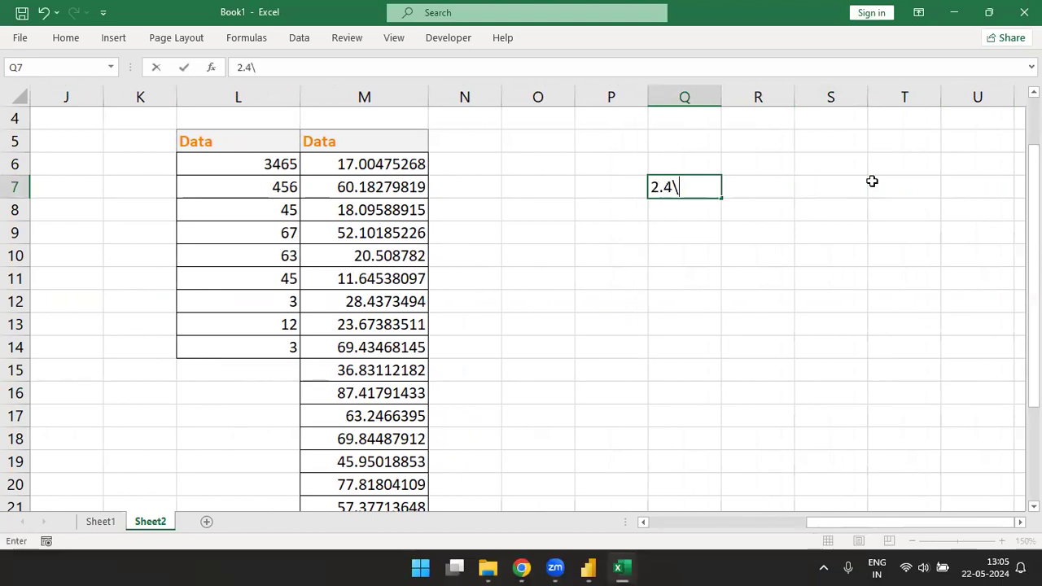
pyautogui.press('Return')
pyautogui.write('2')
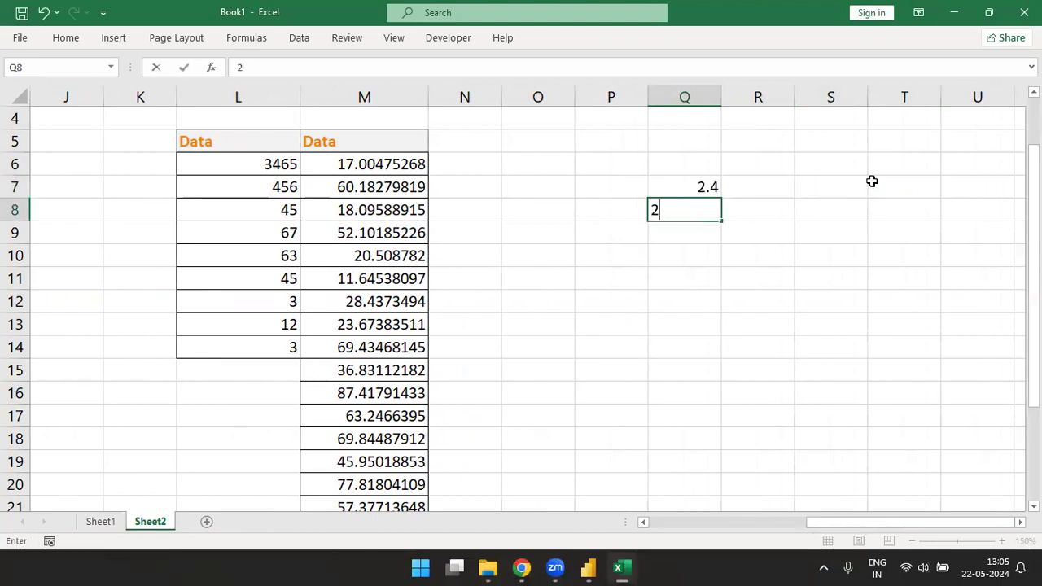
pyautogui.write('.5')
pyautogui.press('Return')
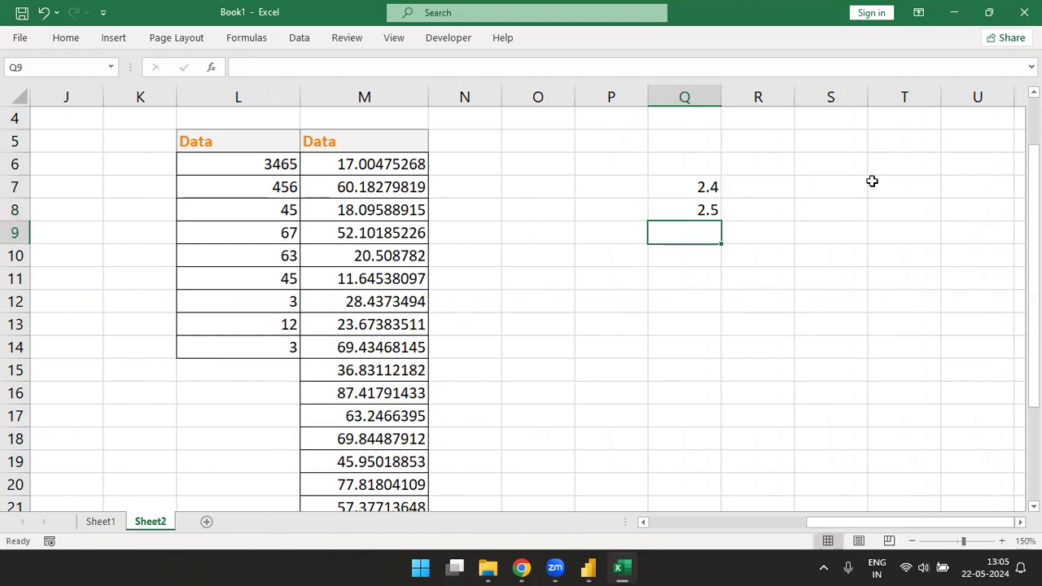
# Step: Extend the sample values with 2.6 in Q9 and 2.3 in Q6
pyautogui.press('Up')
pyautogui.press('Down')
pyautogui.write('2.6')
pyautogui.press('Up')
pyautogui.press('Up')
pyautogui.press('Up')
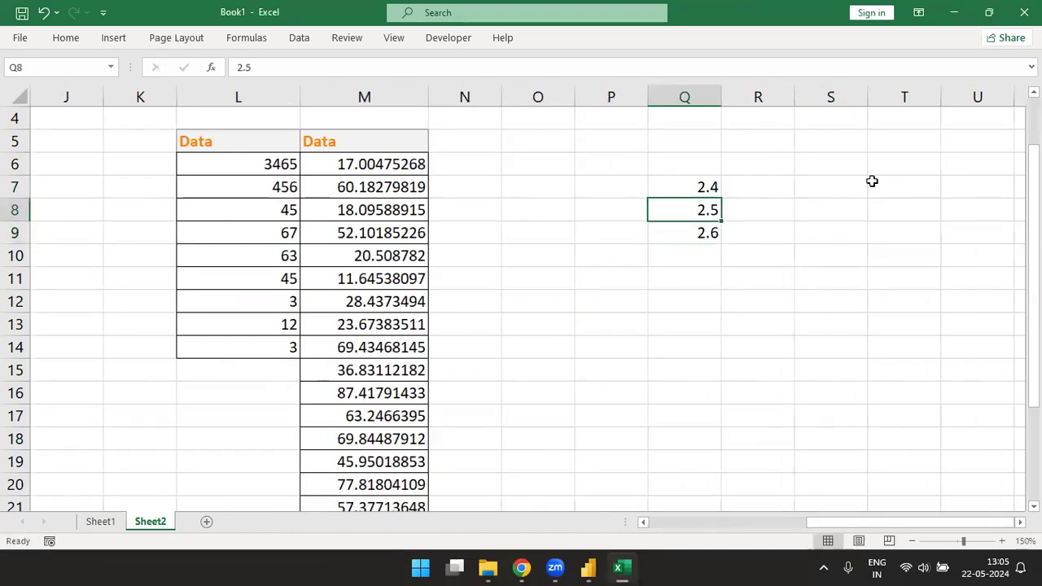
pyautogui.write('2.')
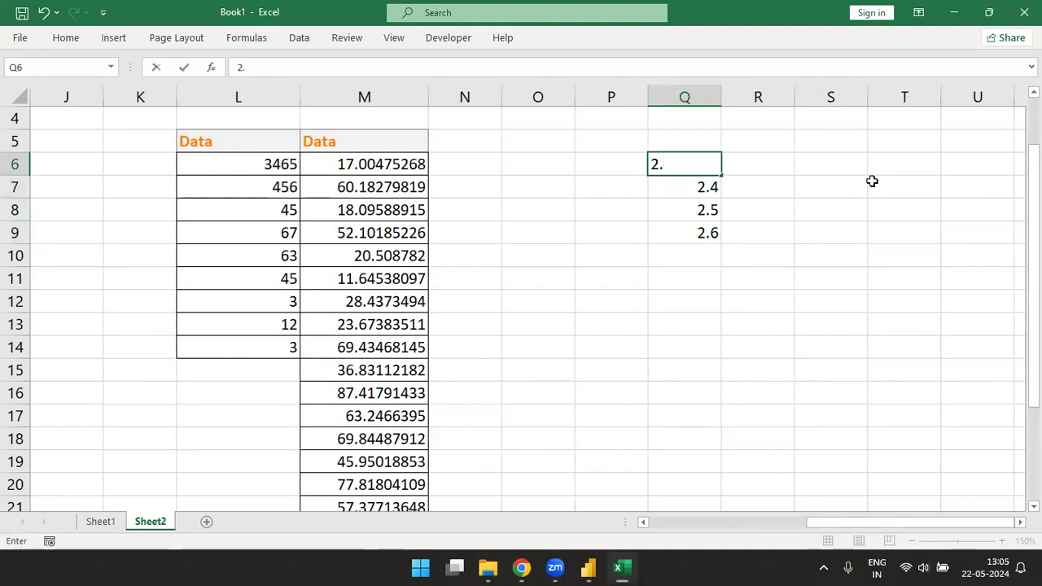
pyautogui.write('3')
pyautogui.press('Return')
# Step: Enter the formula =ROUND(Q6,0) in R6 to round the first sample value
pyautogui.press('Up')
pyautogui.press('Right')
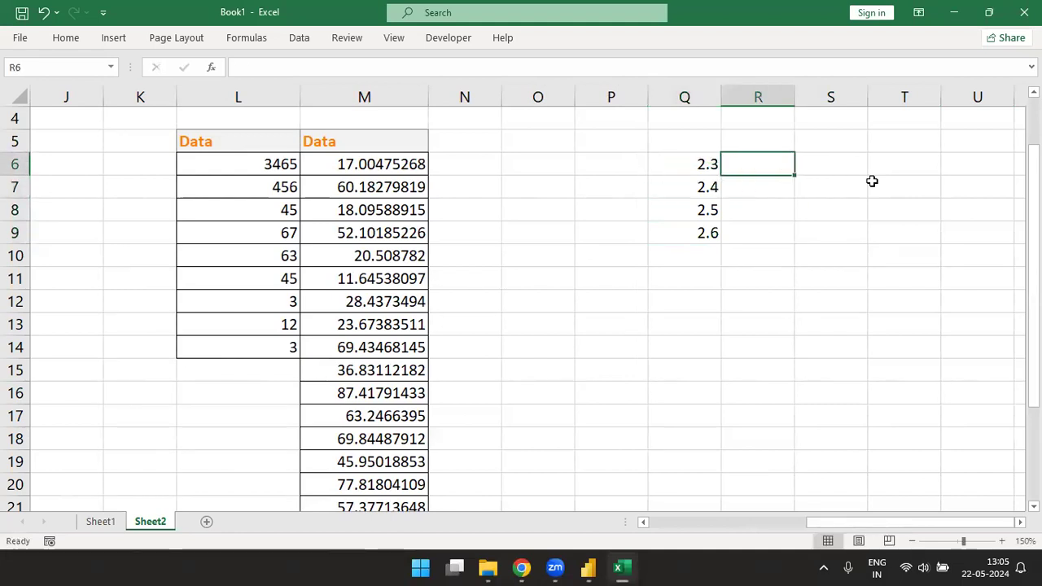
pyautogui.write('=rou')
pyautogui.press('Tab')
pyautogui.press('Left')
pyautogui.write(',0')
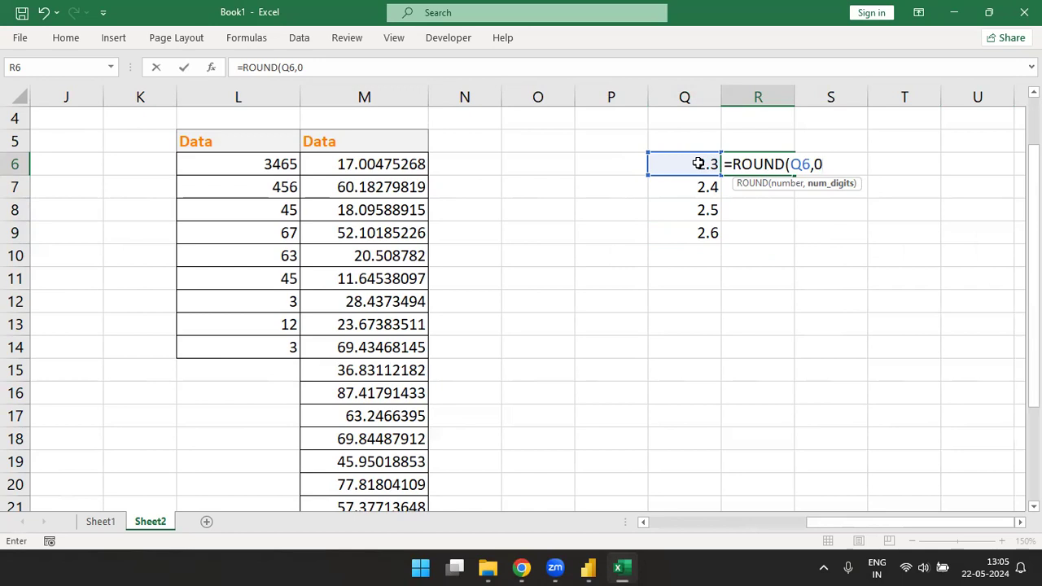
pyautogui.write(')')
pyautogui.hotkey('ctrl', 'Return')
# Step: Fill the ROUND formula down through R9 and compare the rounded results with their source values
pyautogui.hotkey('shift', 'Down')
pyautogui.hotkey('shift', 'Down')
pyautogui.hotkey('shift', 'Down')
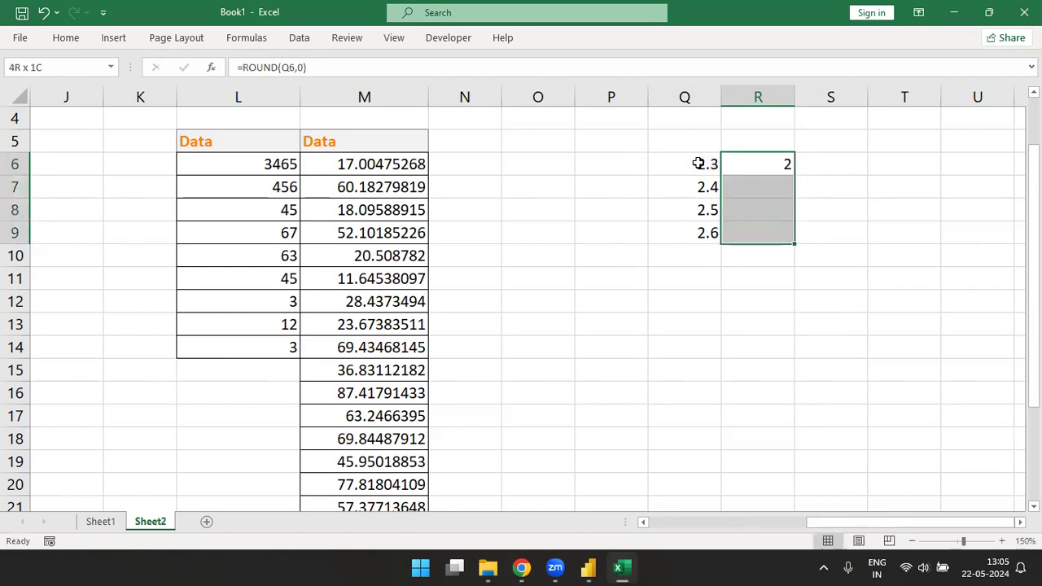
pyautogui.hotkey('ctrl', 'd')
pyautogui.click(746, 213)
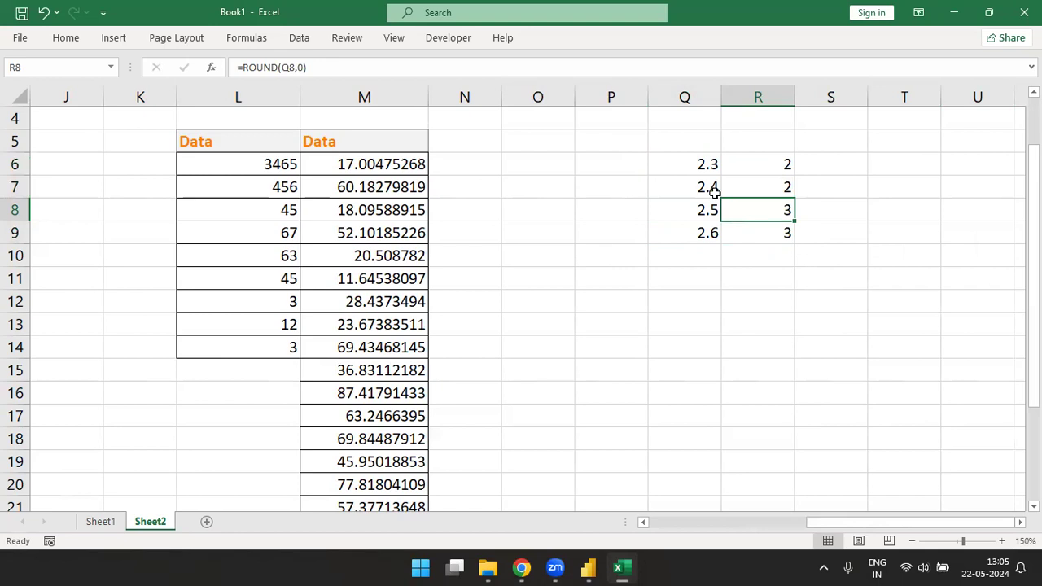
pyautogui.moveTo(756, 188)
pyautogui.mouseDown()
pyautogui.moveTo(715, 187)
pyautogui.moveTo(769, 188)
pyautogui.mouseUp()
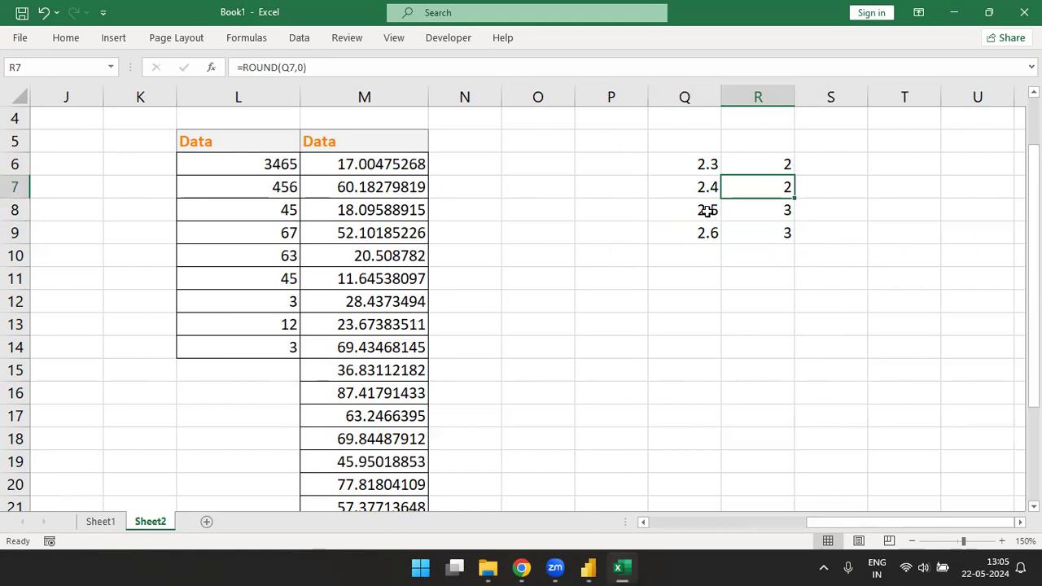
pyautogui.moveTo(705, 210); pyautogui.dragTo(766, 234)
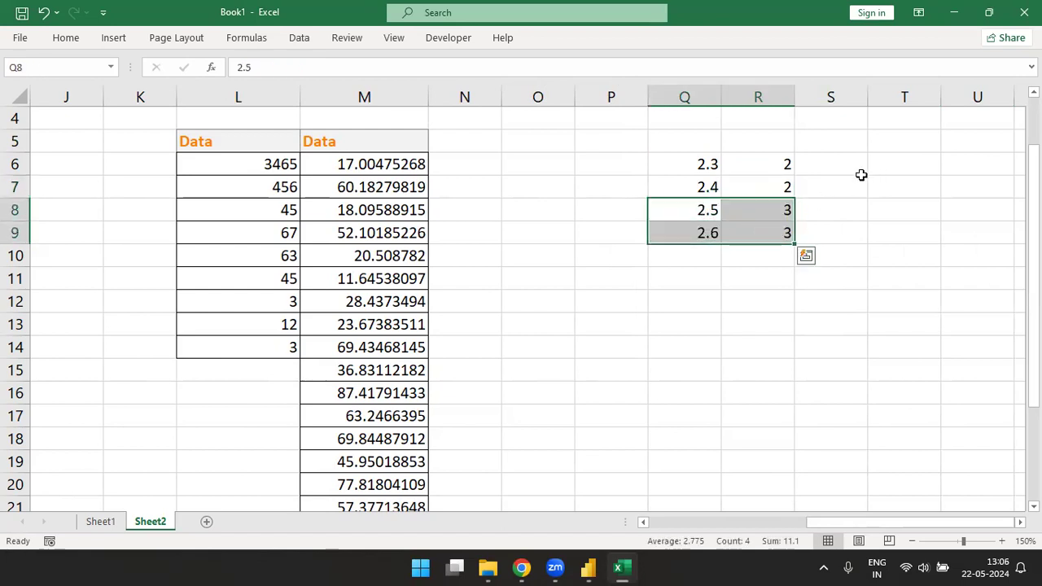
# Step: Add the headers Round in R5 and Round Down in S5 above the sample results
pyautogui.click(769, 141)
pyautogui.write('Round')
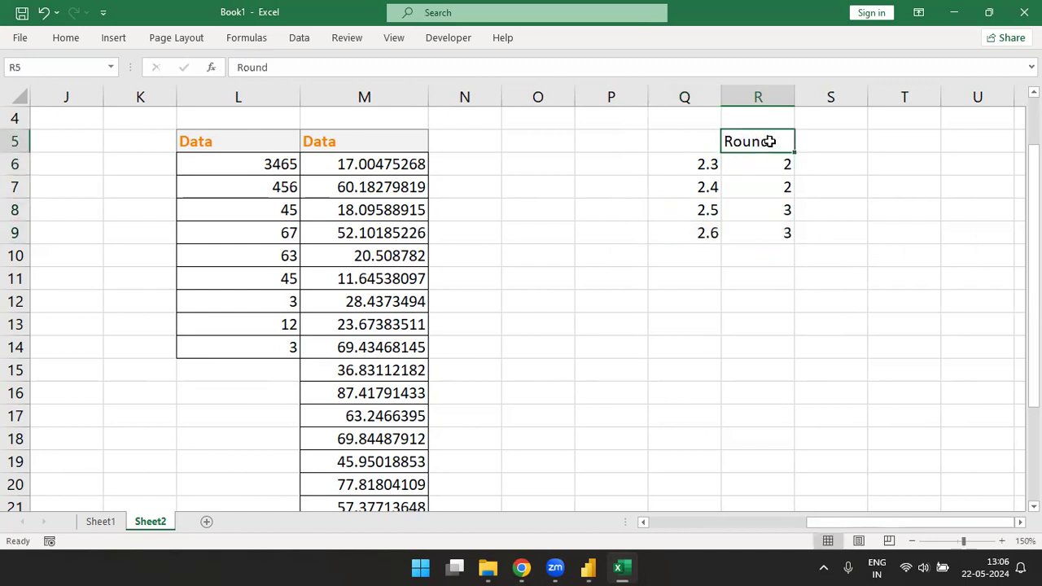
pyautogui.press('Tab')
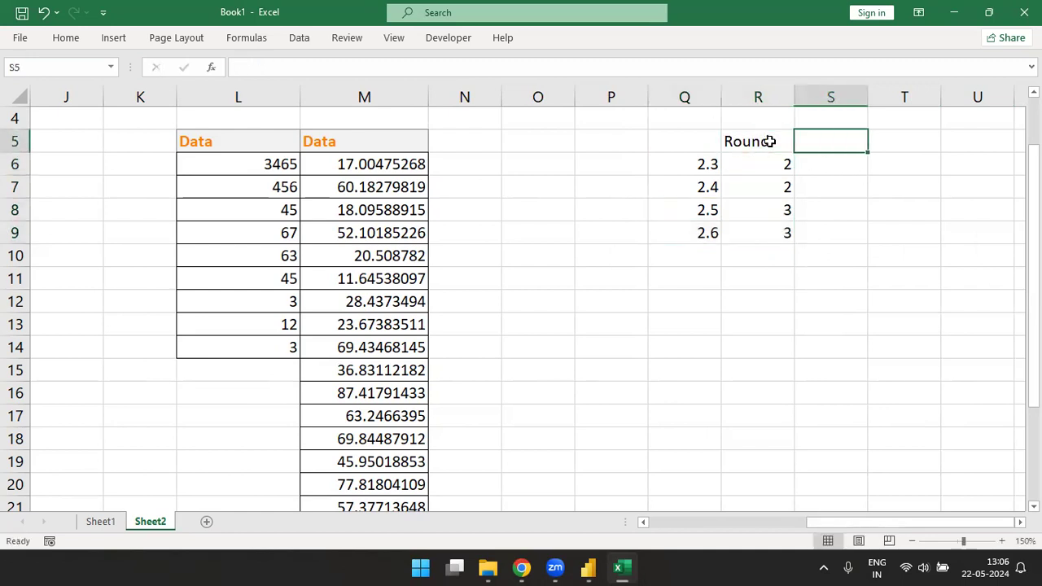
pyautogui.write('Round Down')
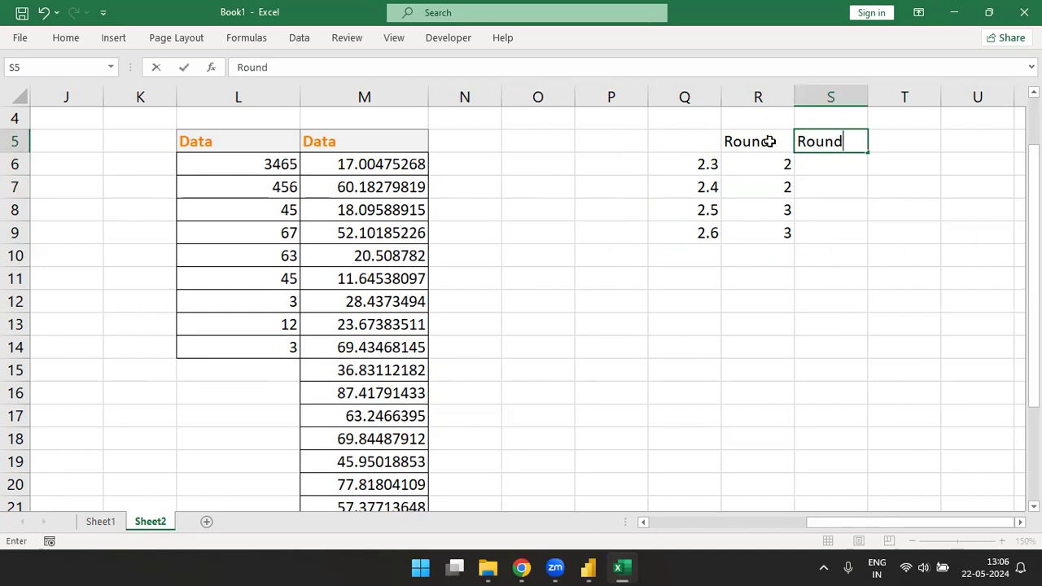
pyautogui.press('Return')
pyautogui.press('Up')
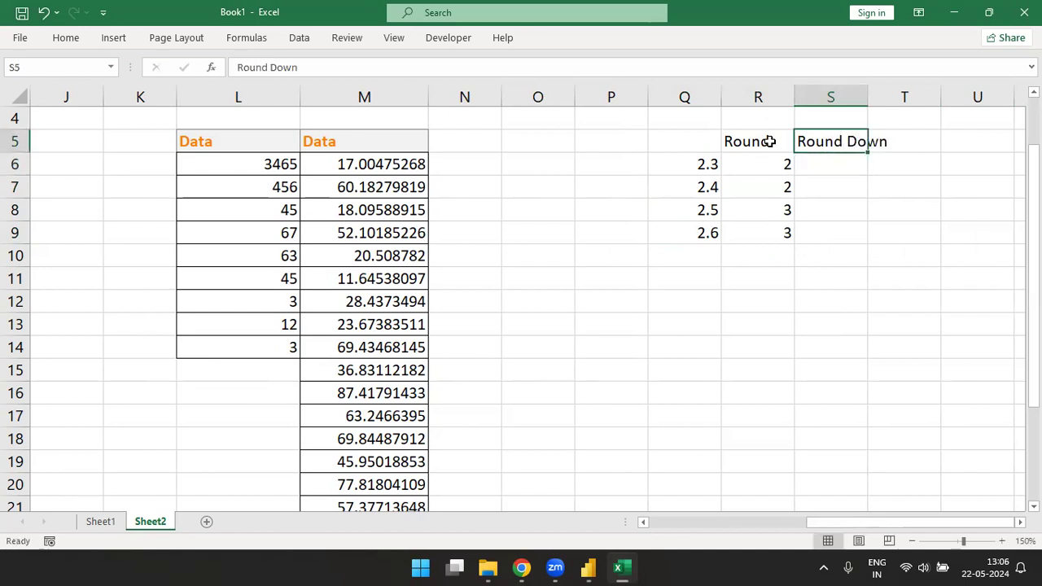
# Step: AutoFit column S to the width of its Round Down header
pyautogui.press('alt')
pyautogui.press('o')
pyautogui.press('c')
pyautogui.press('a')
# Step: Enter the formula =ROUNDDOWN(Q6,0) in S6 to round the first sample value down
pyautogui.press('Down')
pyautogui.write('=')
pyautogui.press('Left')
pyautogui.press('Left')
pyautogui.press('BackSpace')
pyautogui.press('BackSpace')
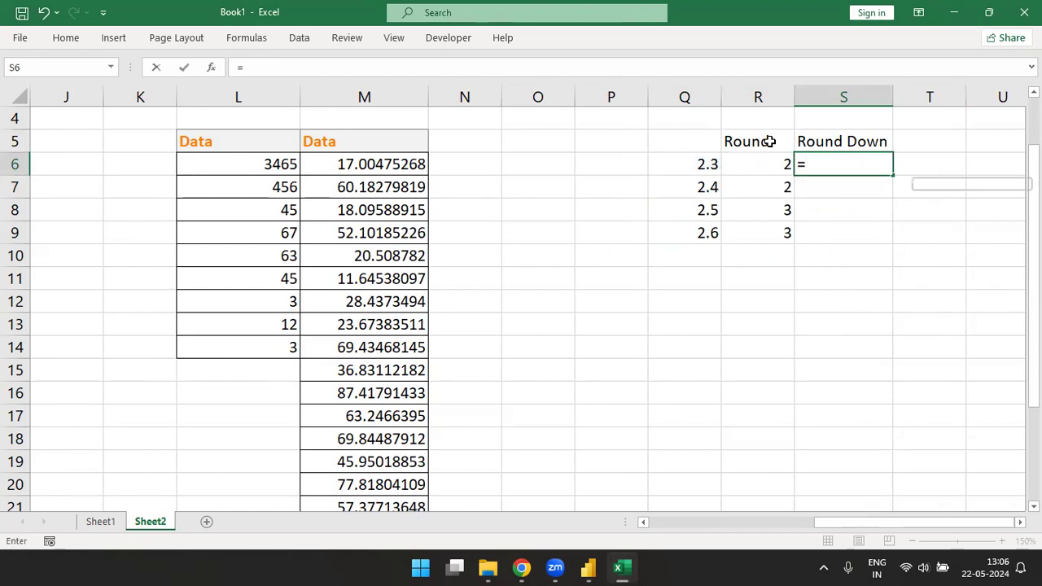
pyautogui.write('rou')
pyautogui.doubleClick(852, 197)
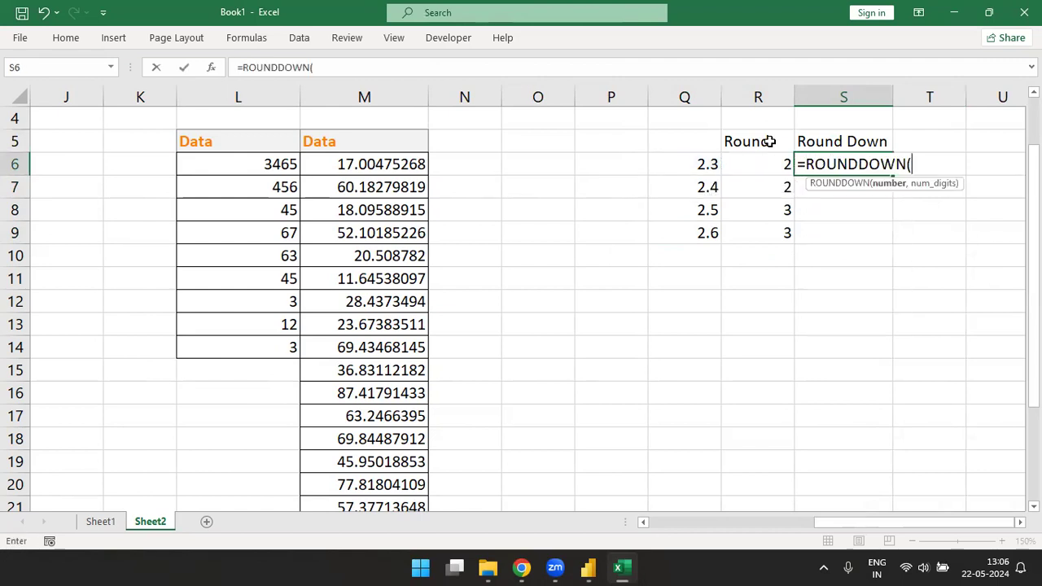
pyautogui.click(702, 165)
pyautogui.write(',0)')
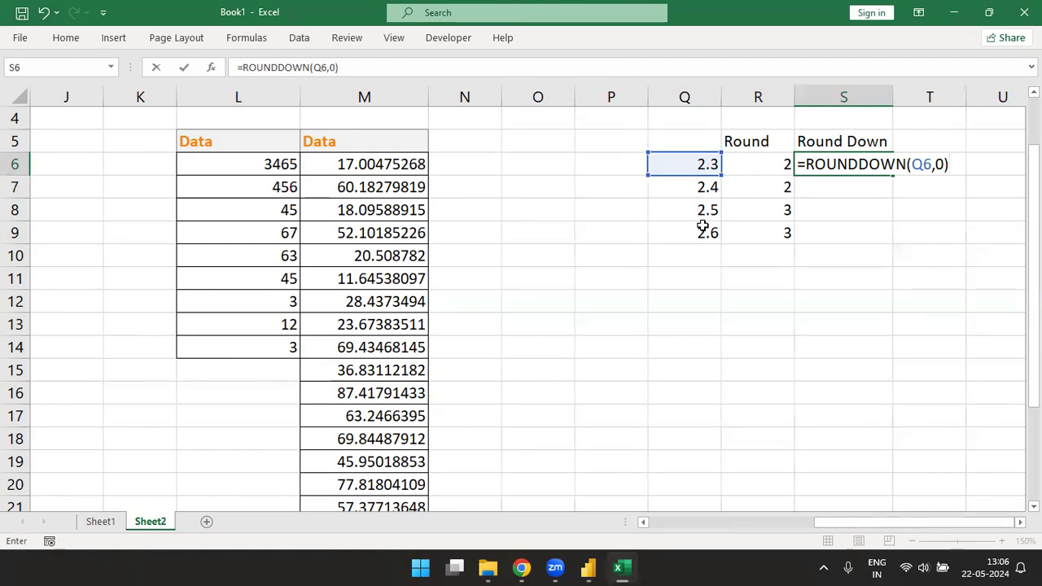
pyautogui.press('Return')
# Step: Fill the ROUNDDOWN formula from S6 down through S9
pyautogui.press('Up')
pyautogui.hotkey('shift', 'Down')
pyautogui.hotkey('shift', 'Down')
pyautogui.hotkey('shift', 'Down')
pyautogui.hotkey('ctrl', 'd')
# Step: Add the header Round Up in T5
pyautogui.press('Up')
pyautogui.press('Right')
pyautogui.write('Rou')
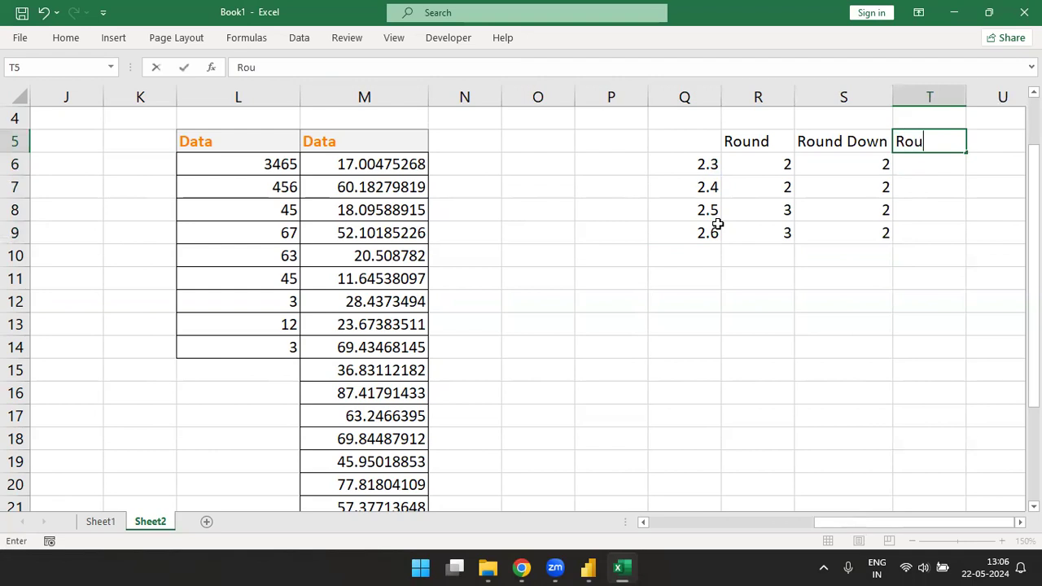
pyautogui.write('nd Up')
pyautogui.press('Return')
# Step: Enter the formula =ROUNDUP(Q6,0) in T6 to round the first sample value up
pyautogui.write('=ro')
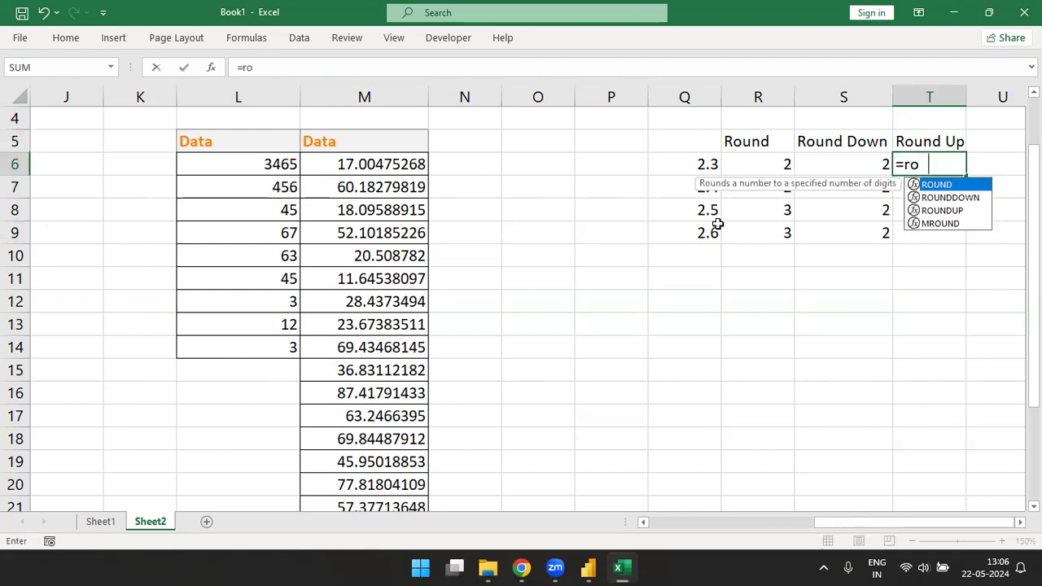
pyautogui.write('u')
pyautogui.press('Down')
pyautogui.press('Down')
pyautogui.press('Tab')
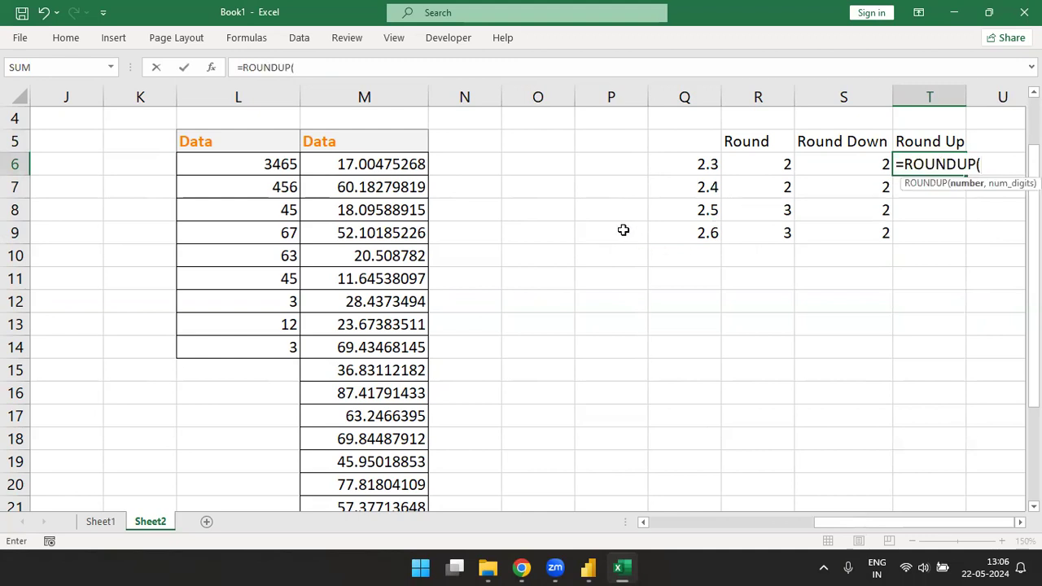
pyautogui.click(686, 166)
pyautogui.write(',')
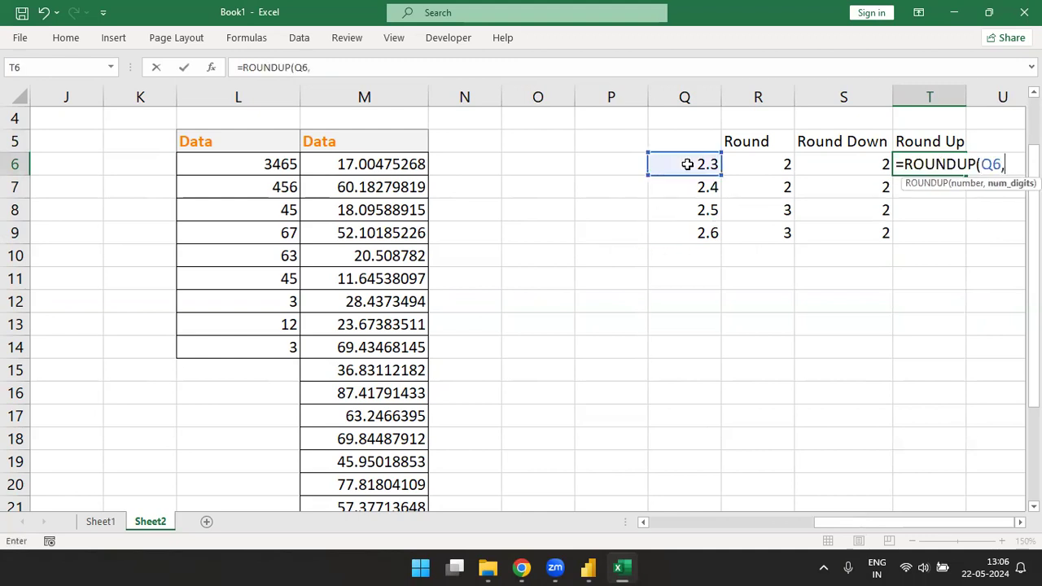
pyautogui.write('0)')
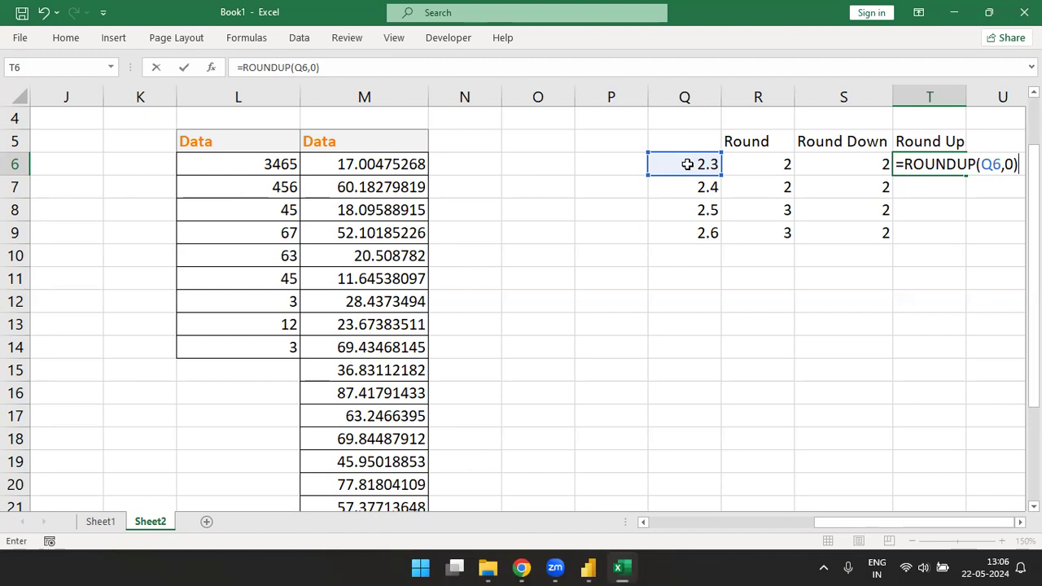
pyautogui.press('Return')
# Step: Fill the ROUNDUP formula from T6 down through T9
pyautogui.press('Up')
pyautogui.hotkey('shift', 'Down')
pyautogui.hotkey('shift', 'Down')
pyautogui.hotkey('shift', 'Down')
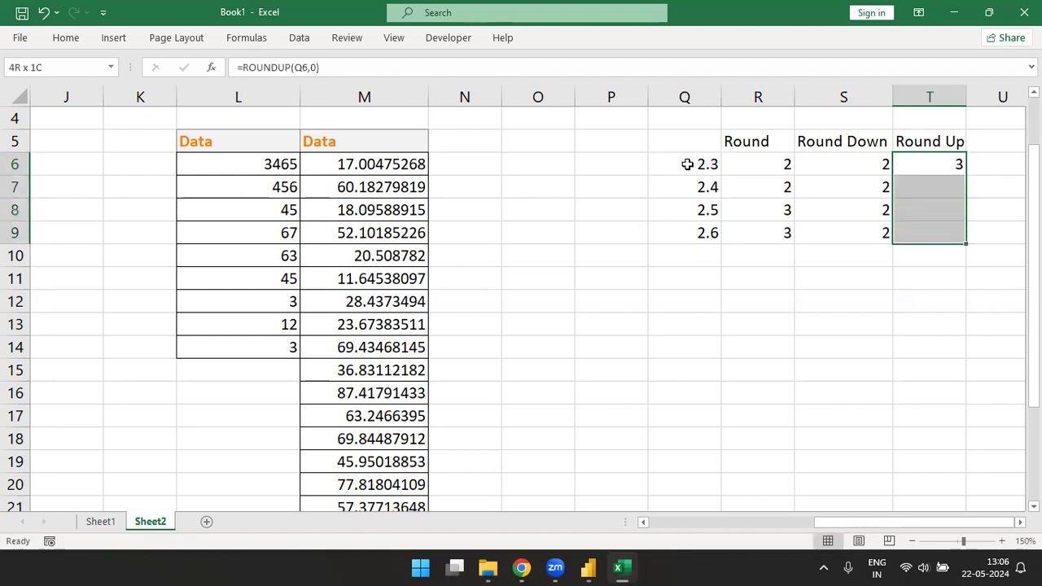
pyautogui.hotkey('ctrl', 'd')
# Step: Examine the whole and decimal parts of the value in Q6 and compare the Round results in R6:R7 with those in R8:R9
pyautogui.doubleClick(702, 165)
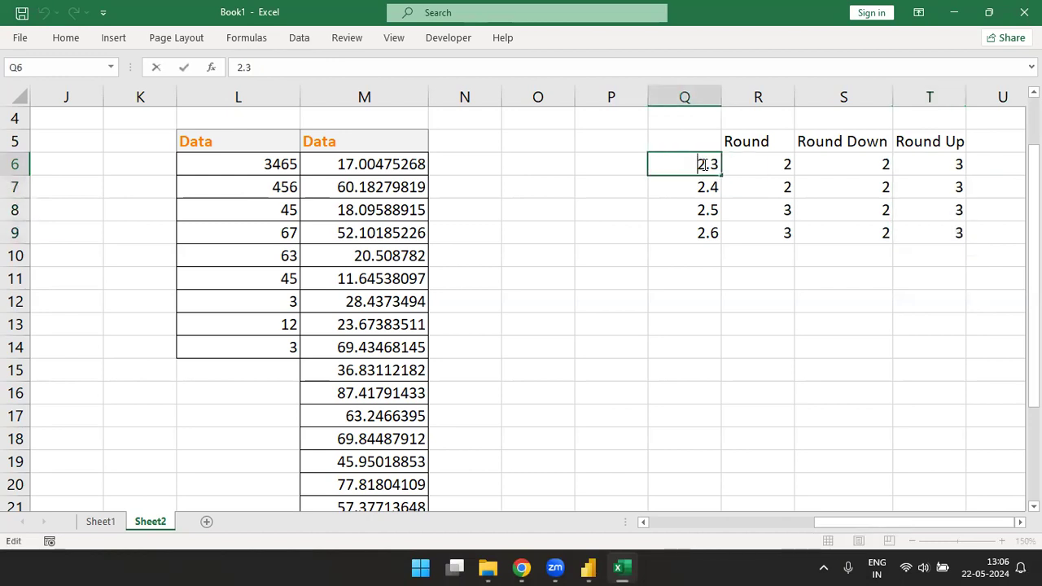
pyautogui.moveTo(721, 166); pyautogui.dragTo(710, 164)
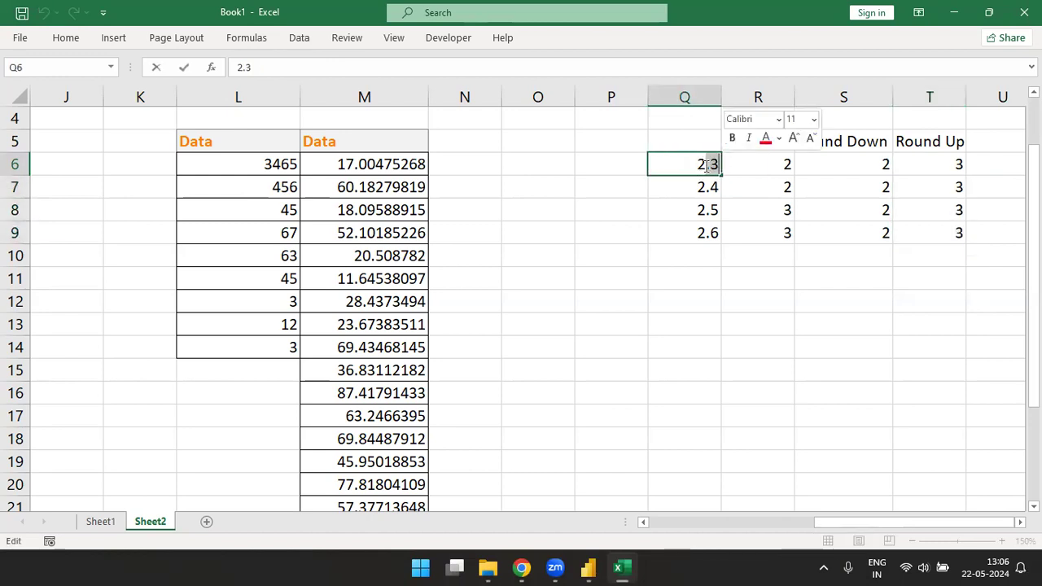
pyautogui.click(705, 165)
pyautogui.moveTo(699, 166); pyautogui.dragTo(721, 165)
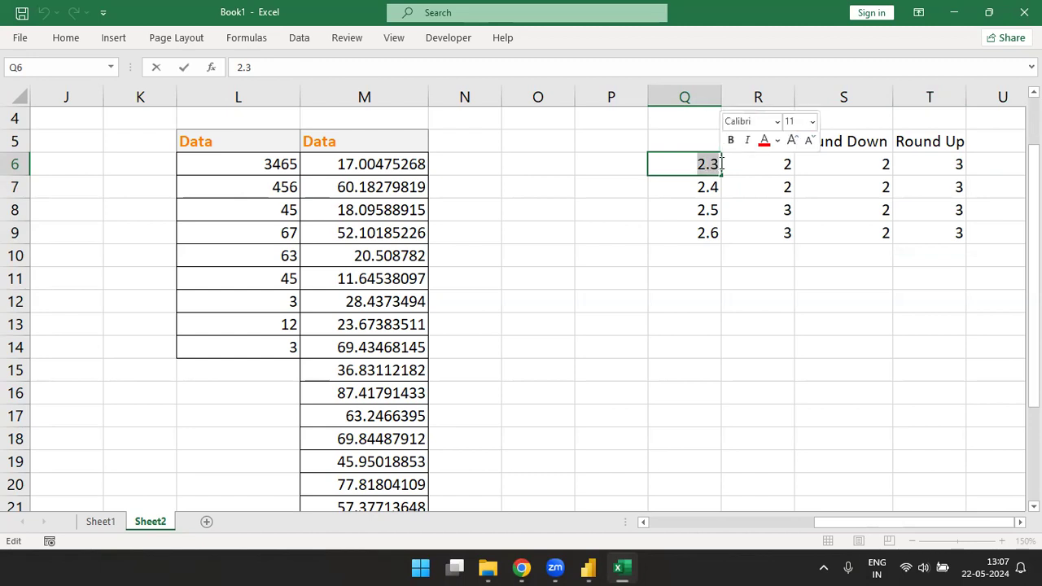
pyautogui.click(721, 164)
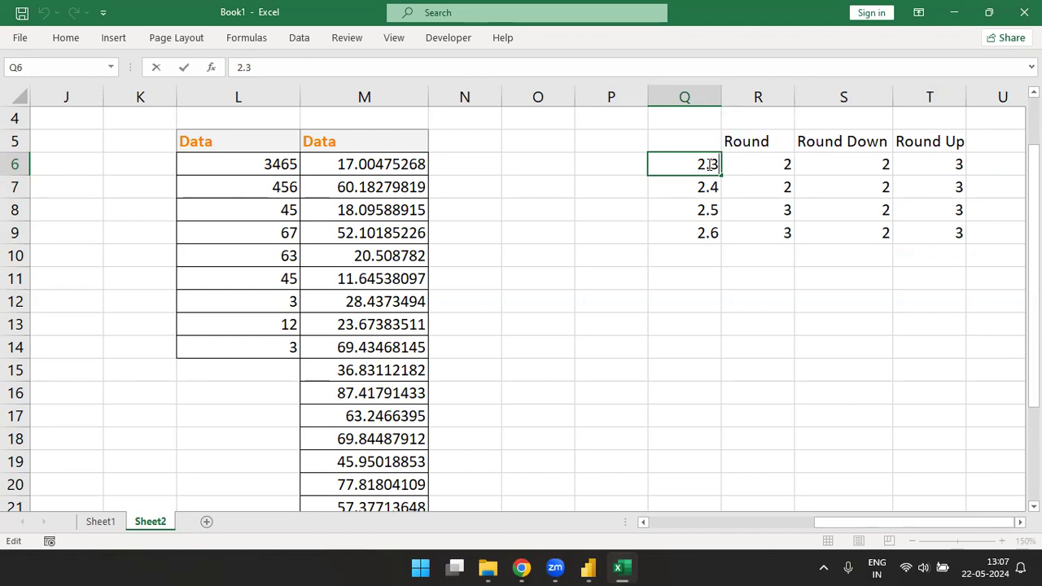
pyautogui.moveTo(706, 166); pyautogui.dragTo(669, 172)
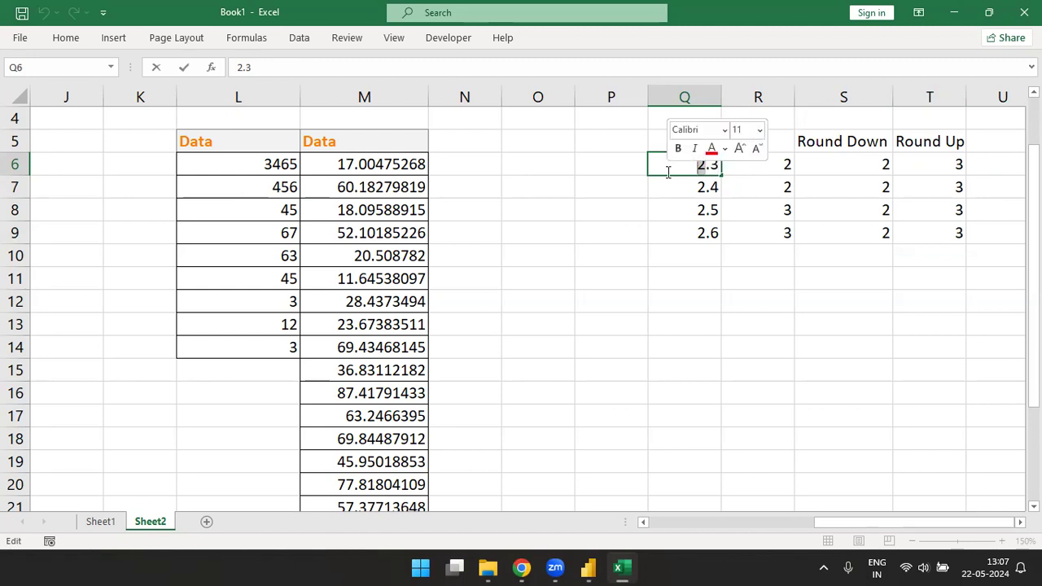
pyautogui.click(802, 181)
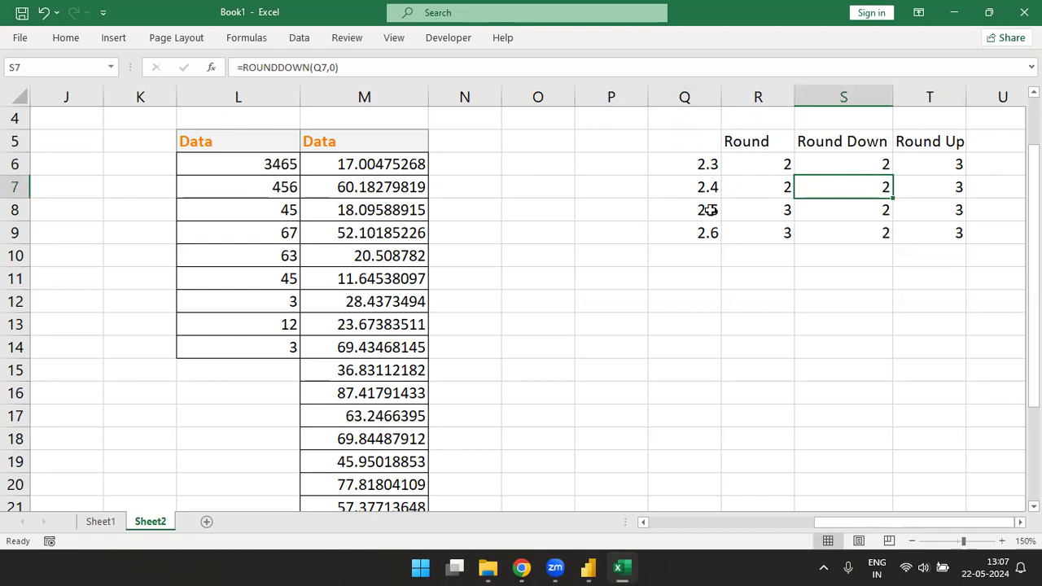
pyautogui.moveTo(746, 190); pyautogui.dragTo(741, 161)
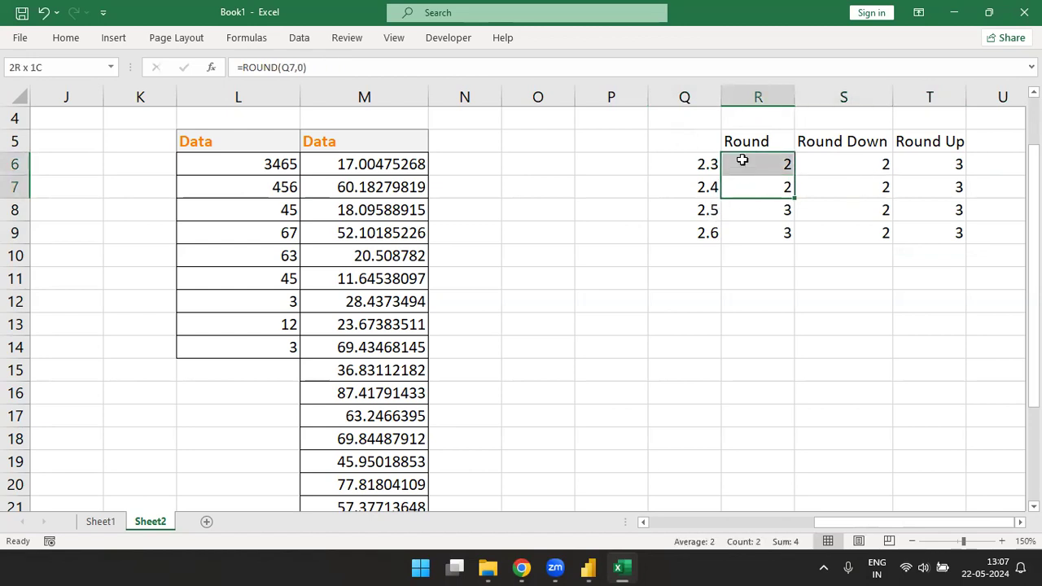
pyautogui.moveTo(749, 214); pyautogui.dragTo(756, 237)
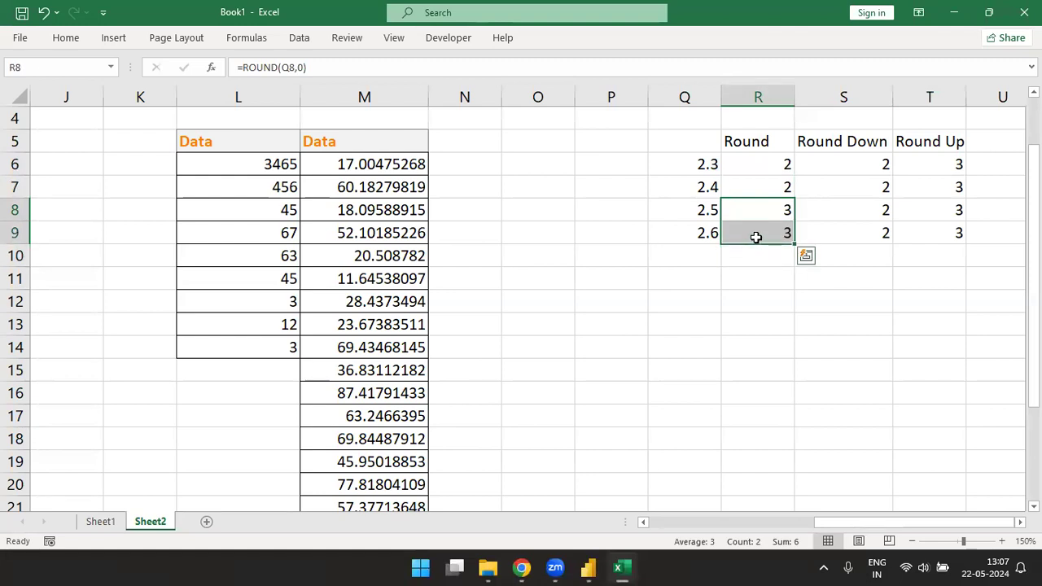
# Step: Apply the Calculation cell style to the rounding headers in R5:T5
pyautogui.hotkey('ctrl', 'Up')
pyautogui.hotkey('ctrl', 'shift', 'Right')
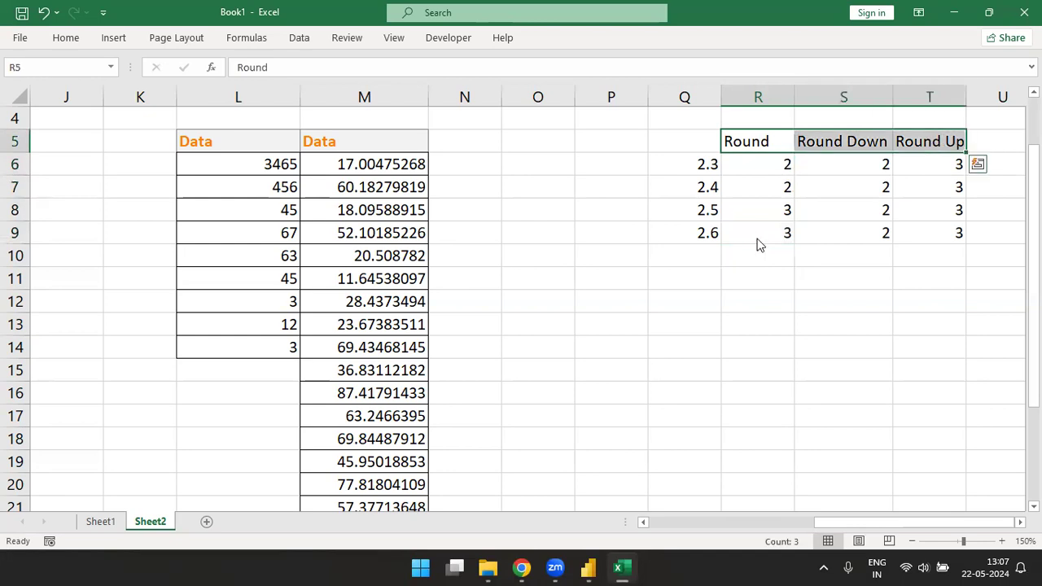
pyautogui.press('Down')
# Step: Add the header Number in Q5 and give it the Calculation cell style
pyautogui.press('Left')
pyautogui.hotkey('shift', 'Down')
pyautogui.press('Up')
pyautogui.write('Number')
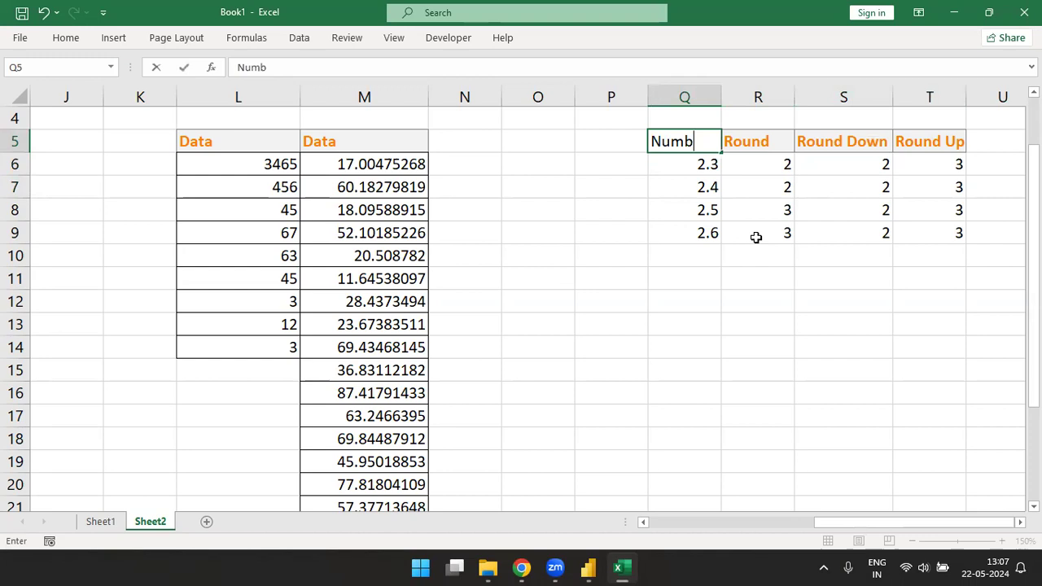
pyautogui.press('Return')
pyautogui.press('Up')
pyautogui.press('alt')
pyautogui.press('h')
pyautogui.press('j')
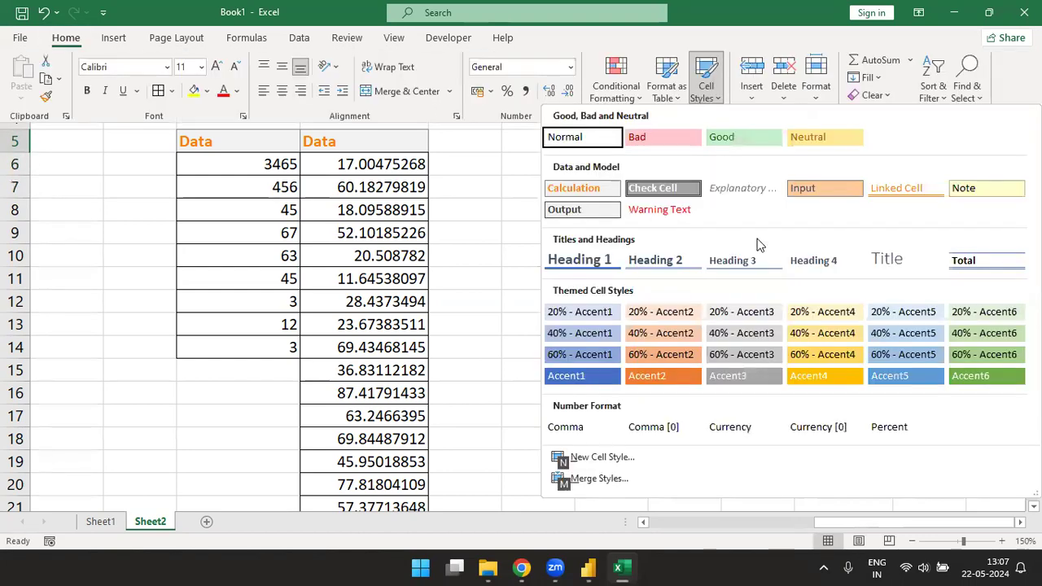
pyautogui.press('Down')
pyautogui.press('Return')
# Step: Apply borders to all cells of the rounding comparison table in Q5:T9
pyautogui.hotkey('shift', 'Down')
pyautogui.hotkey('shift', 'Down')
pyautogui.hotkey('shift', 'Down')
pyautogui.hotkey('shift', 'Down')
pyautogui.hotkey('ctrl', 'shift', 'Right')
pyautogui.press('alt')
pyautogui.press('h')
pyautogui.press('Escape')
pyautogui.click(736, 271)
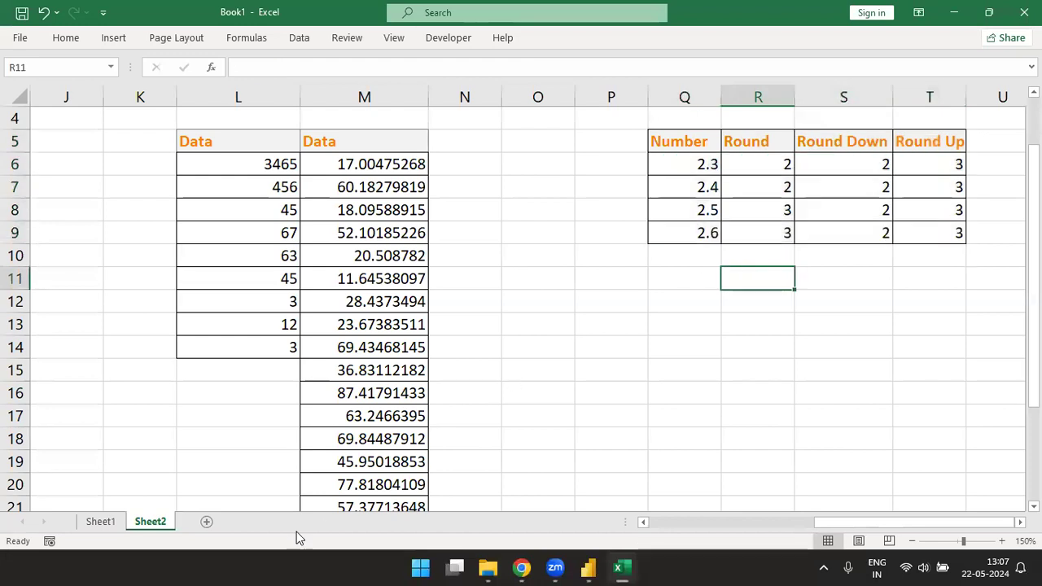
# Step: Switch to Power Query Editor and add an Is Even column based on the Data column of the Decimal Data query
pyautogui.hotkey('alt', 'Tab')
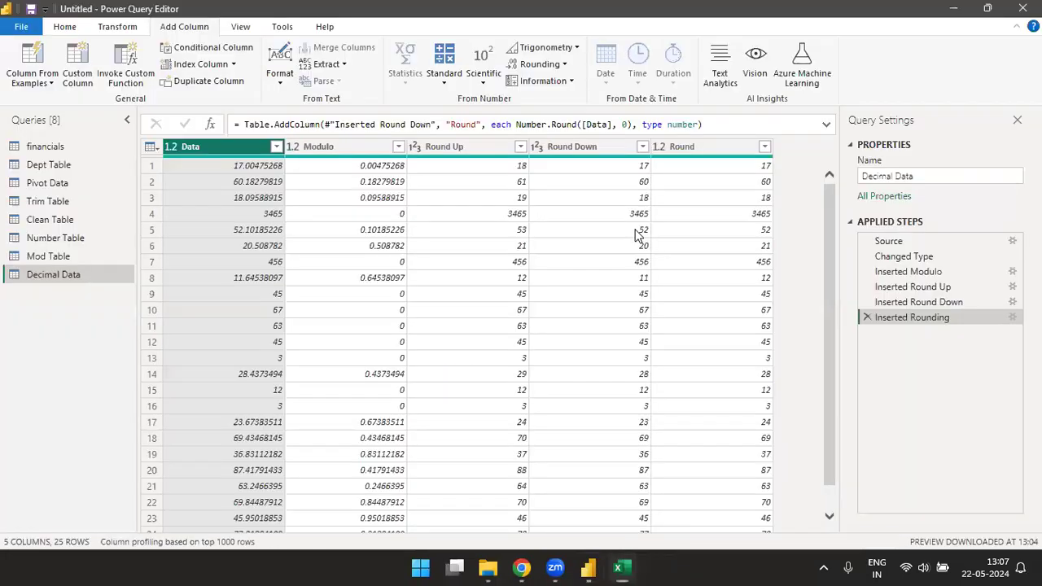
pyautogui.click(566, 66)
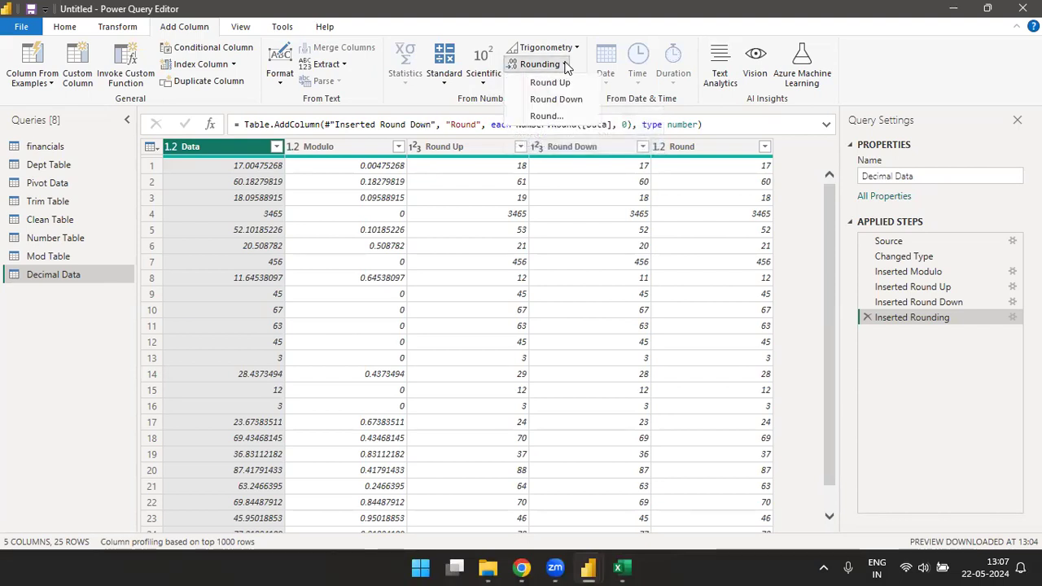
pyautogui.click(568, 81)
pyautogui.click(571, 83)
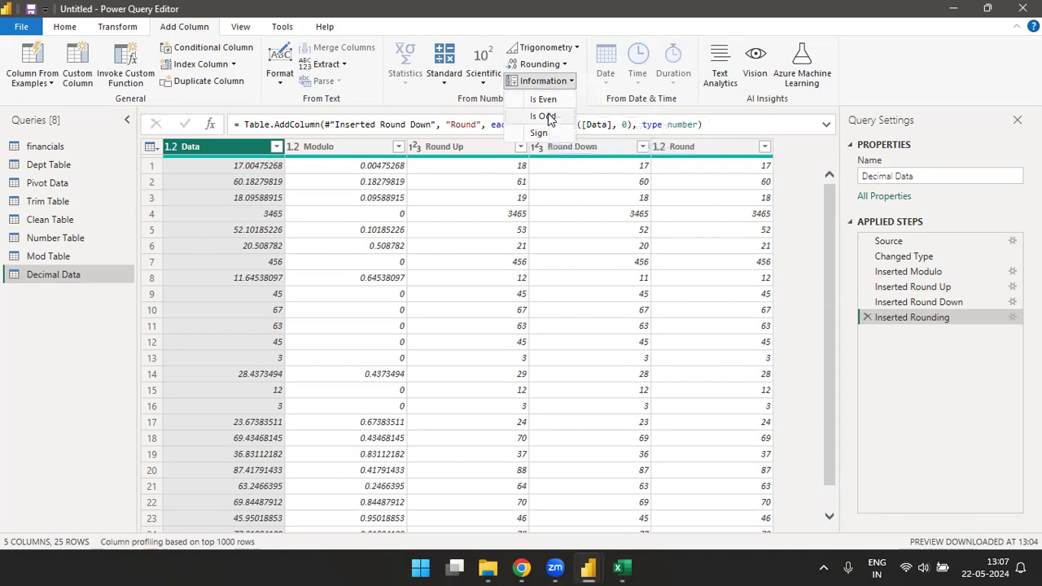
pyautogui.click(546, 101)
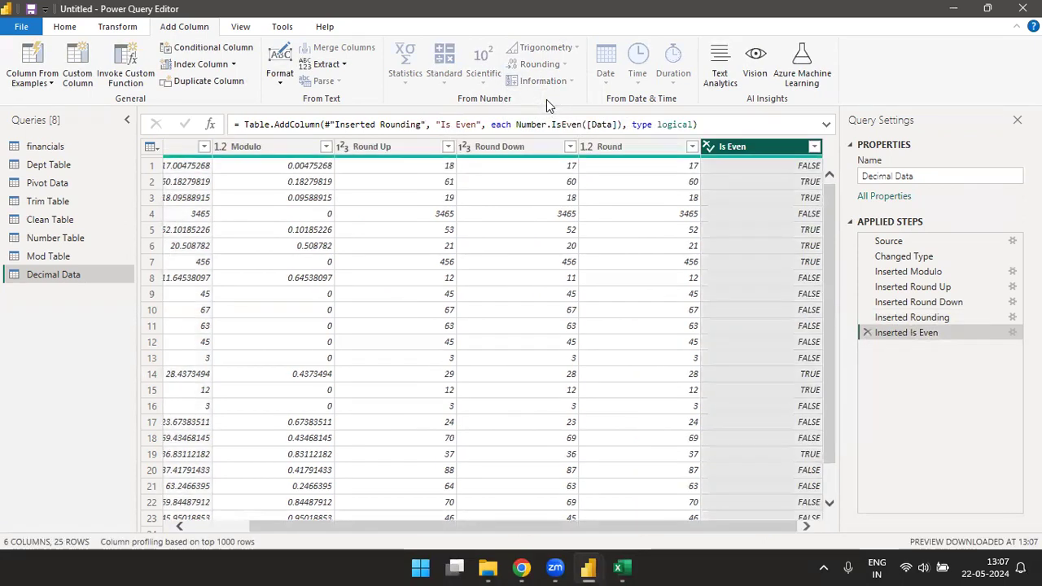
# Step: Delete the Is Even, Rounding, Round Down, Round Up and Modulo steps from the Decimal Data query
pyautogui.click(867, 332)
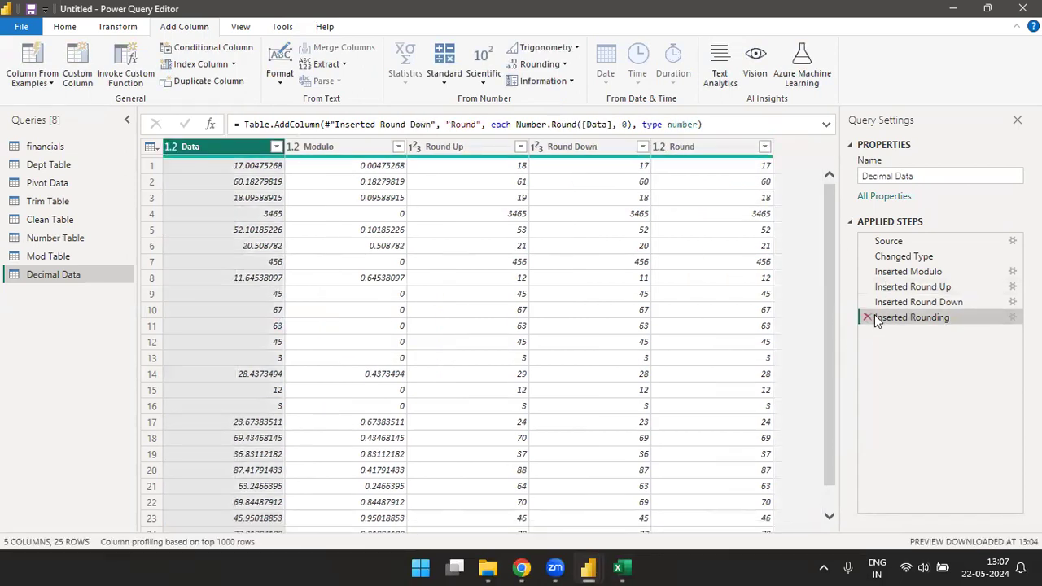
pyautogui.click(867, 317)
pyautogui.click(867, 302)
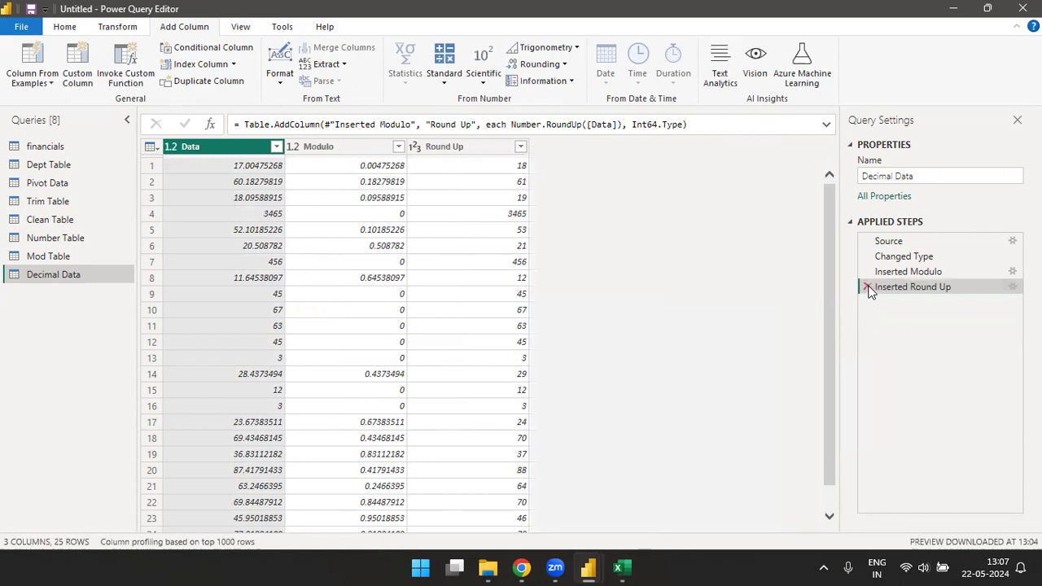
pyautogui.click(867, 287)
pyautogui.click(867, 271)
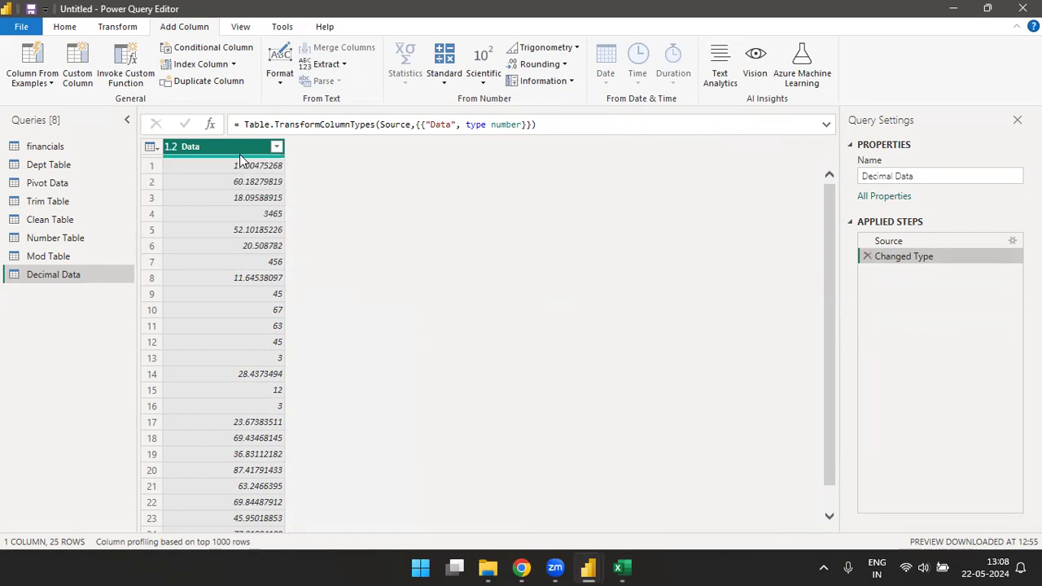
# Step: Delete all applied steps after Changed Type from the Mod Table query
pyautogui.click(52, 254)
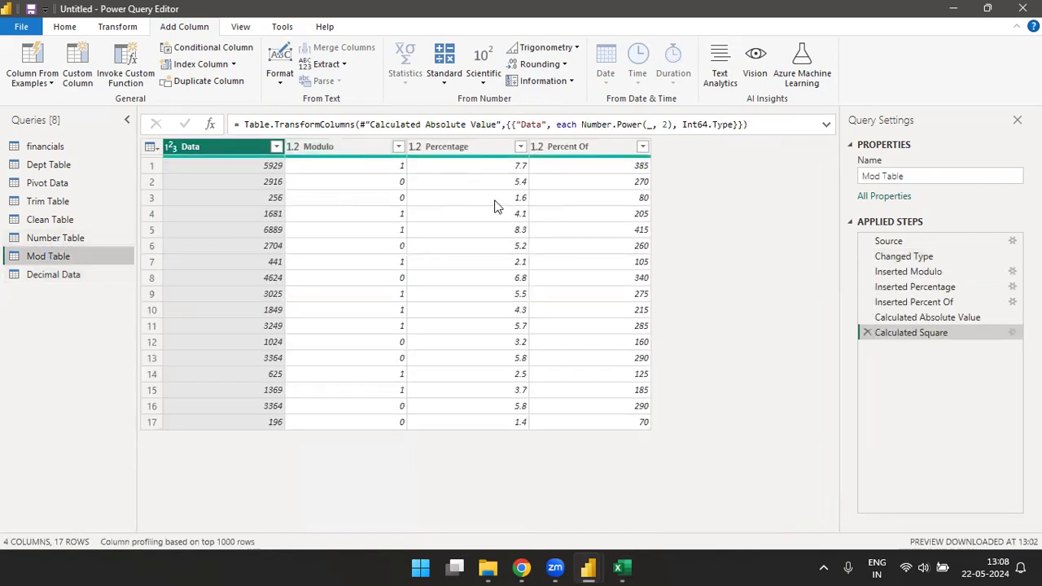
pyautogui.click(866, 333)
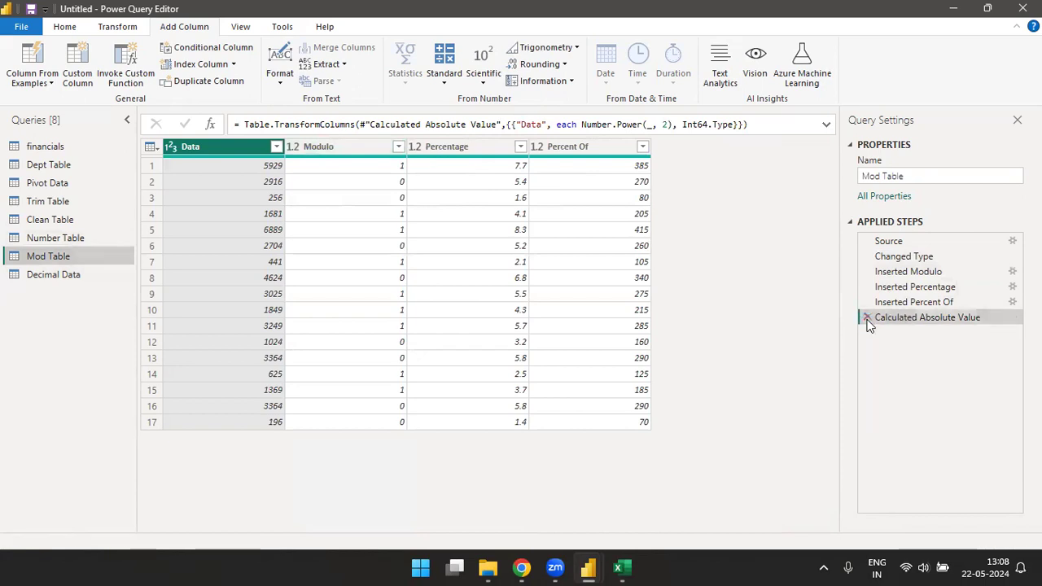
pyautogui.click(867, 318)
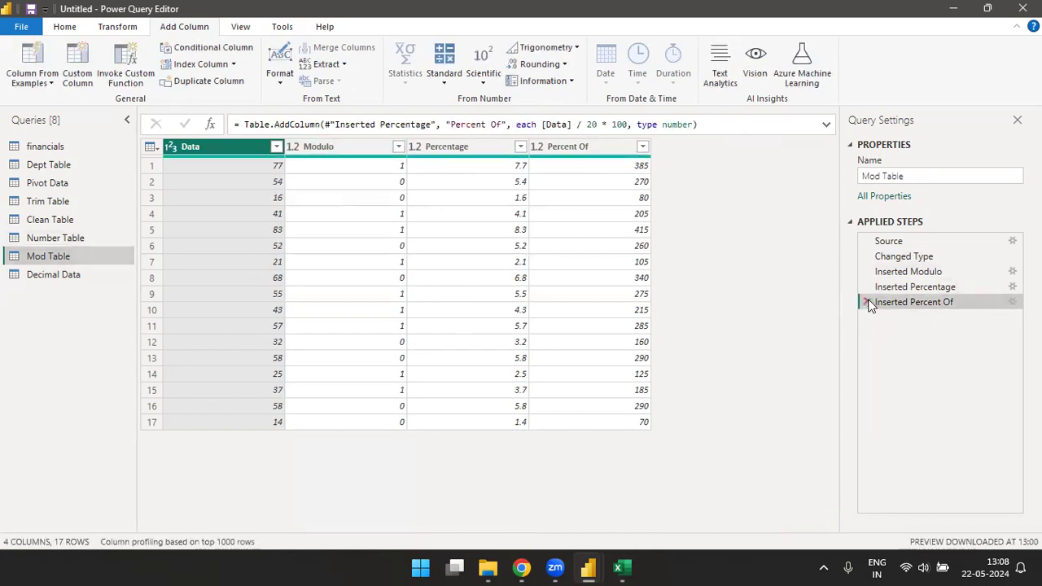
pyautogui.click(867, 302)
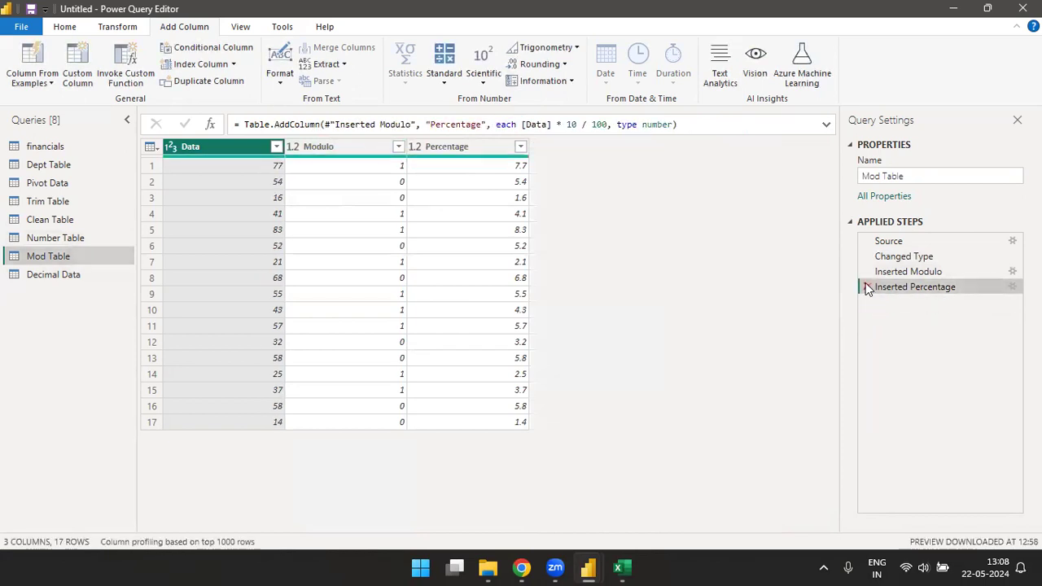
pyautogui.click(867, 286)
pyautogui.click(867, 271)
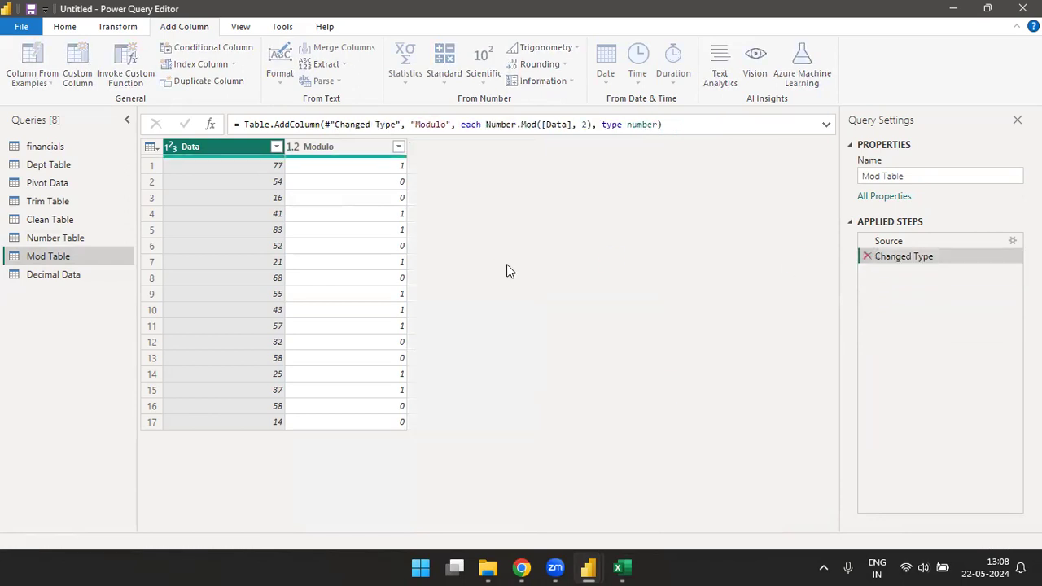
# Step: Add an Is Even column based on the Data column of the Mod Table query and filter it to TRUE rows
pyautogui.click(569, 81)
pyautogui.click(544, 100)
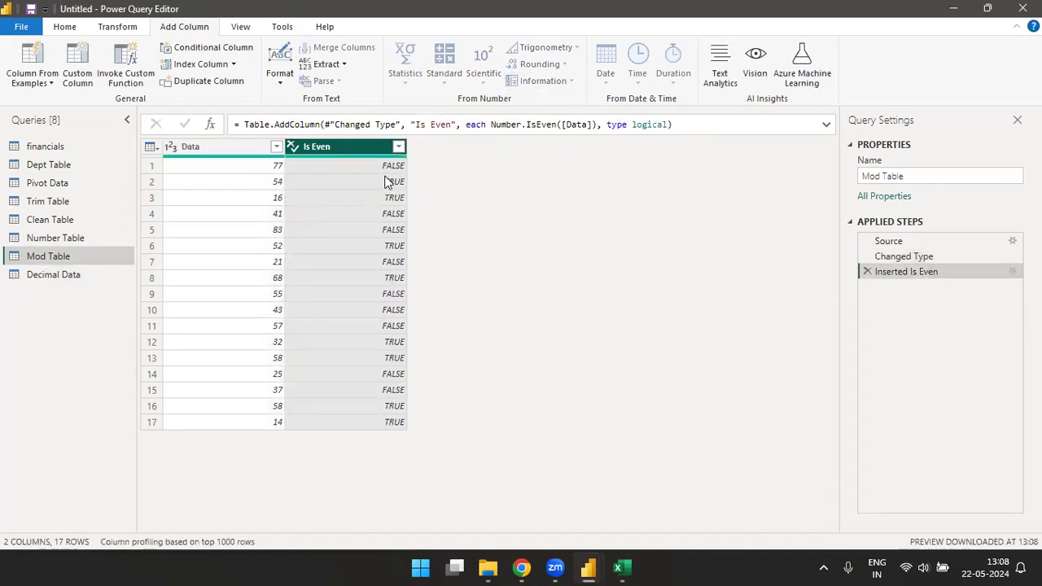
pyautogui.click(398, 147)
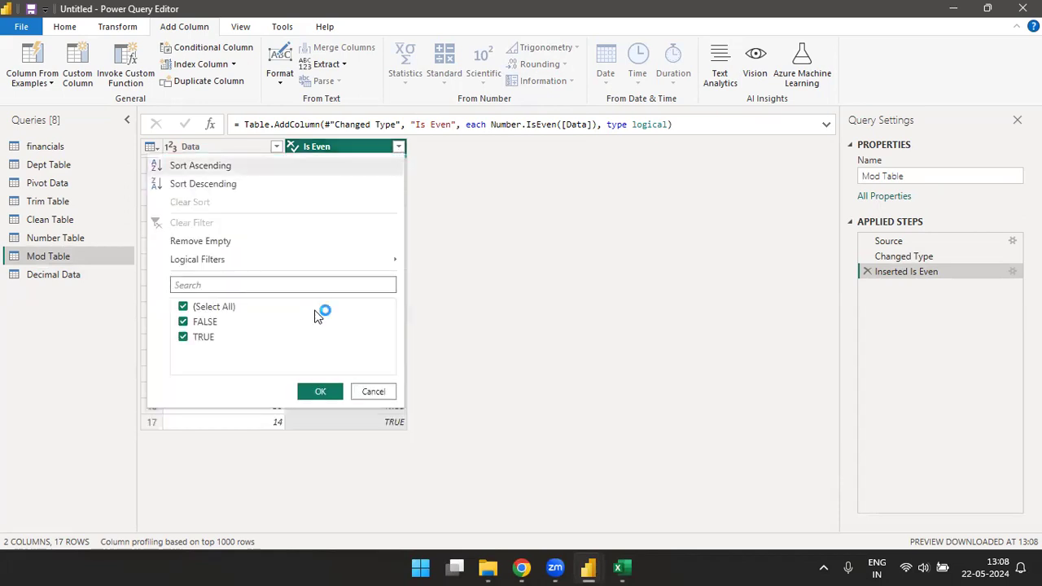
pyautogui.click(183, 322)
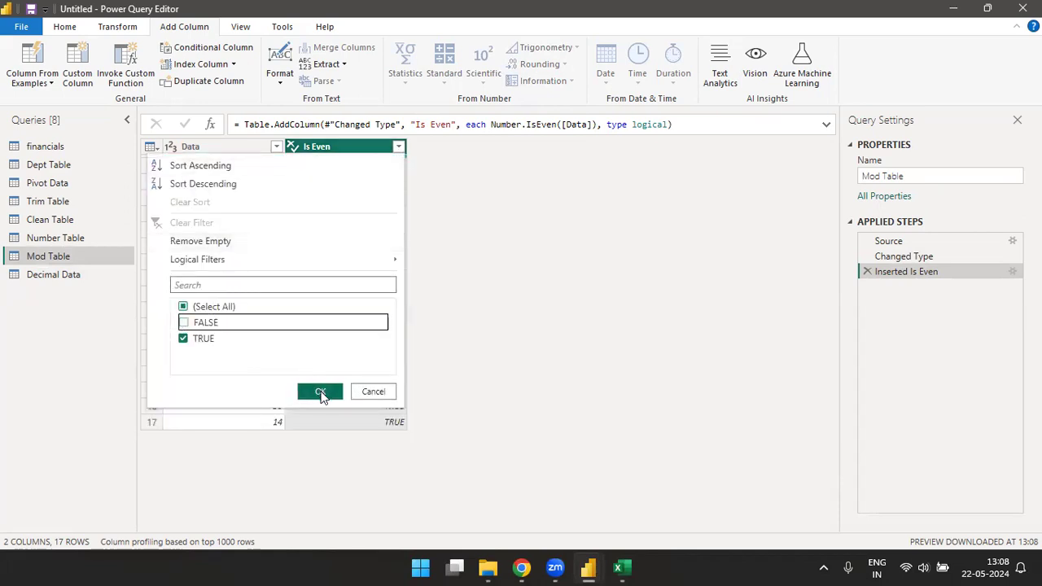
pyautogui.click(320, 393)
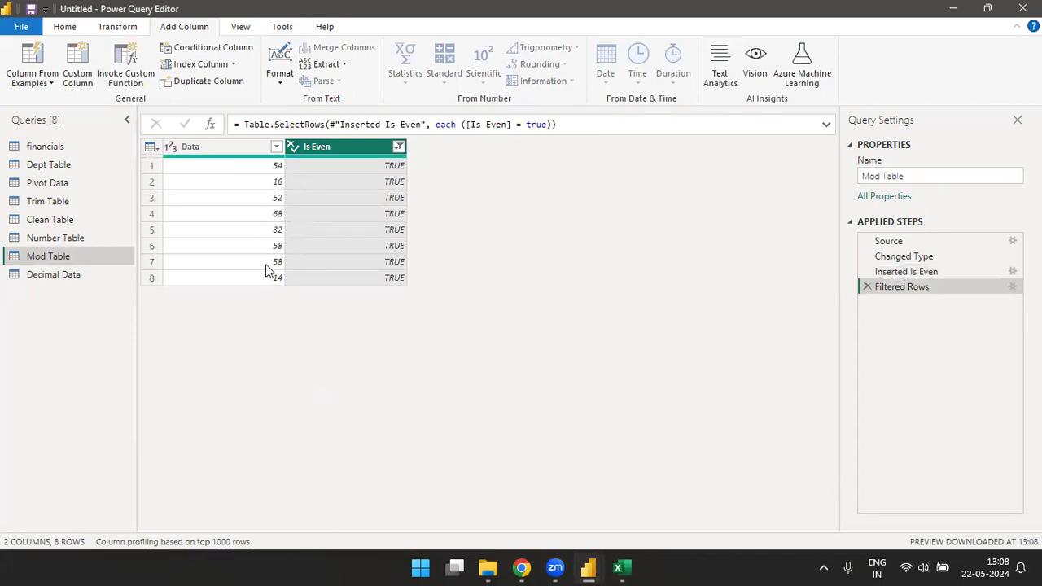
# Step: Remove empty values from the Is Even column and clear that column's filter
pyautogui.click(398, 148)
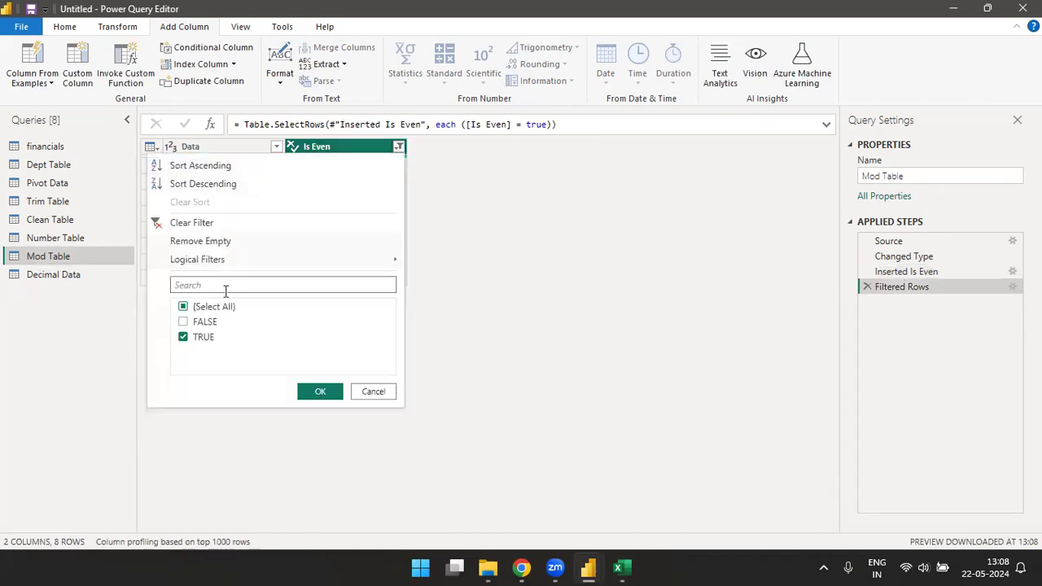
pyautogui.click(203, 241)
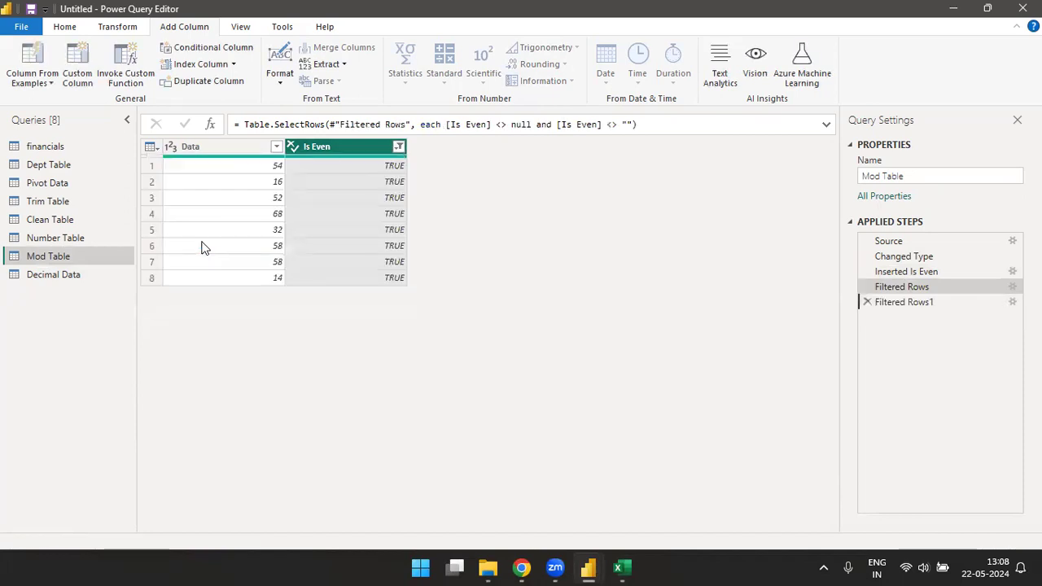
pyautogui.click(398, 148)
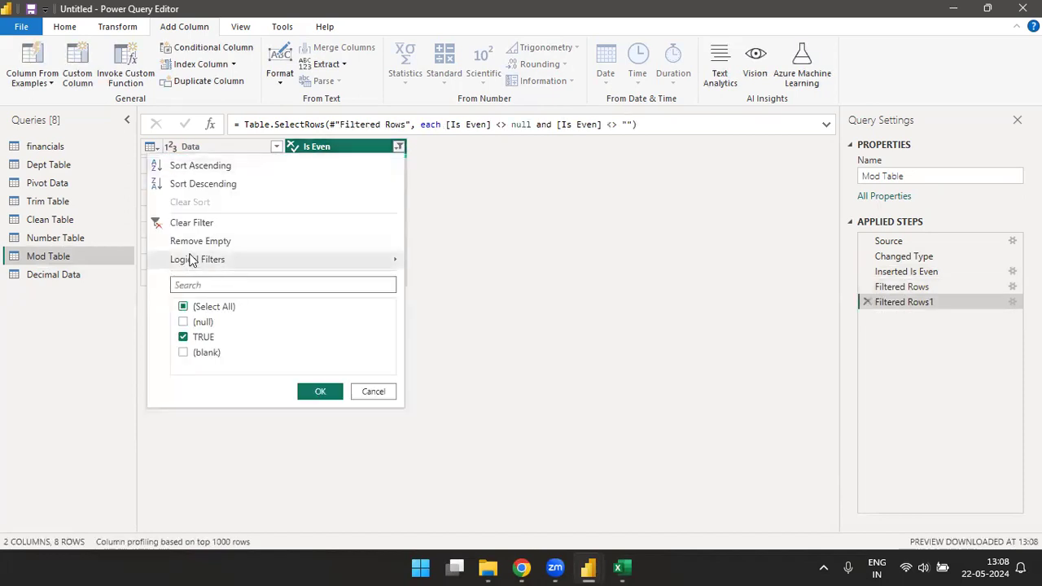
pyautogui.click(194, 222)
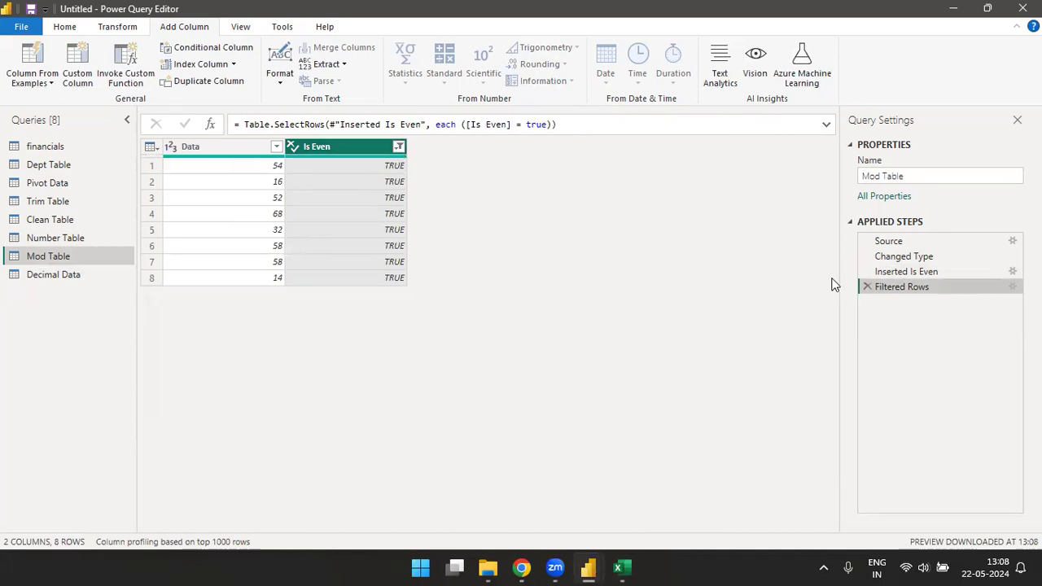
# Step: Delete the Inserted Is Even and Filtered Rows steps from the Mod Table query
pyautogui.click(867, 271)
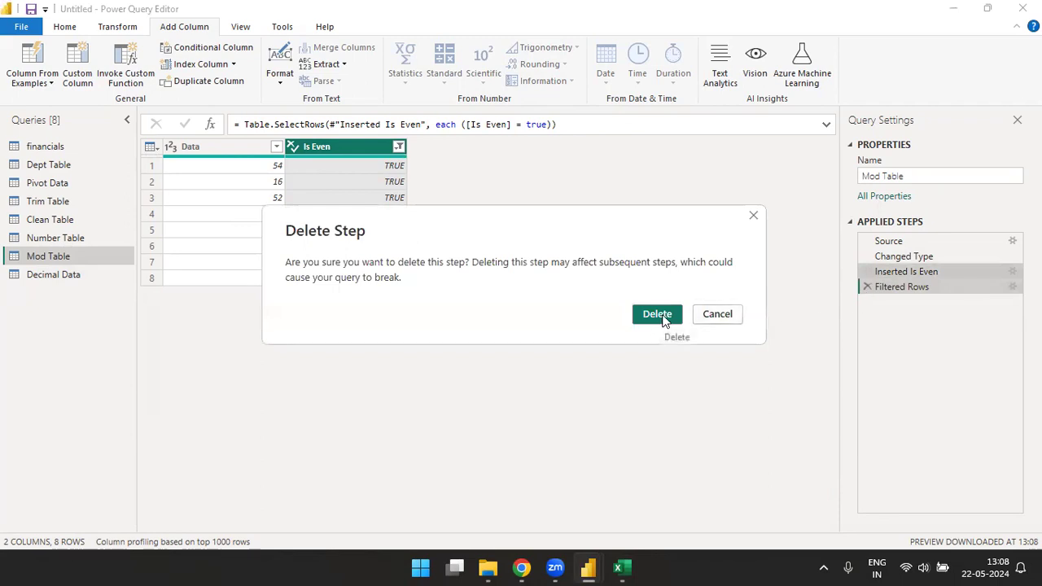
pyautogui.click(659, 316)
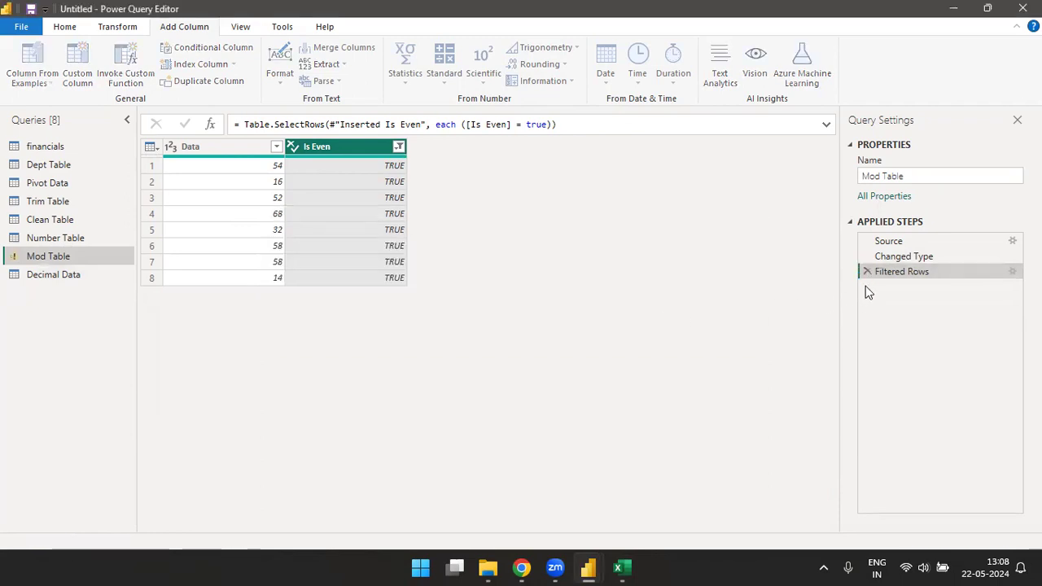
pyautogui.click(866, 272)
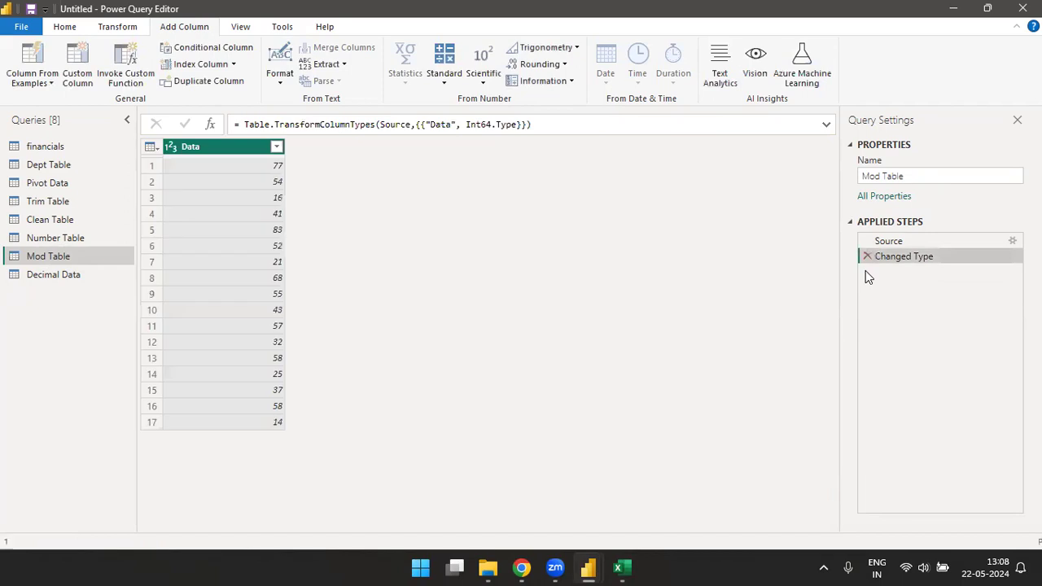
# Step: Add an Is Odd column and a Sign column, both based on the Data column of the Mod Table query
pyautogui.click(562, 82)
pyautogui.click(545, 115)
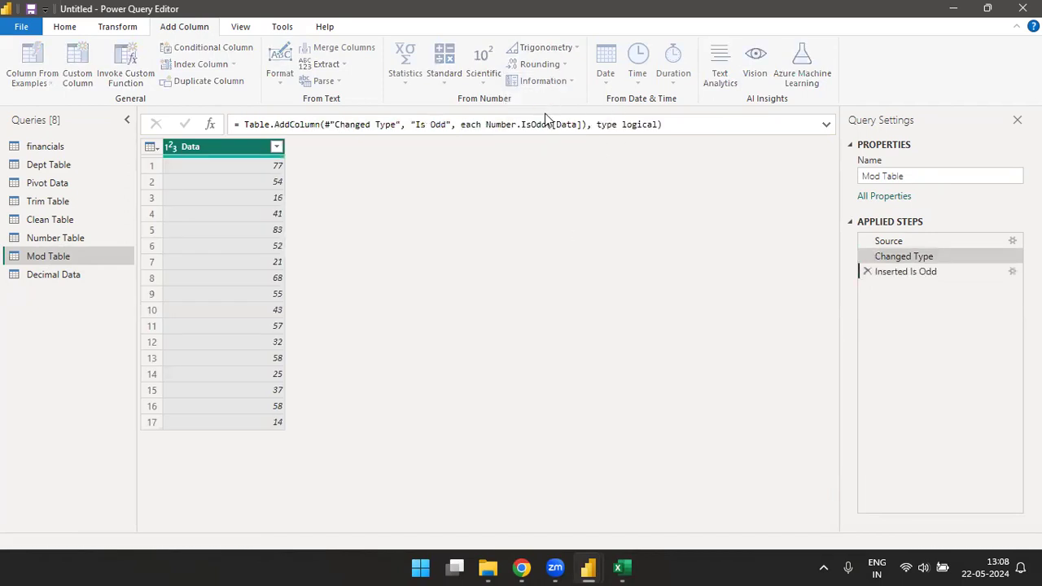
pyautogui.click(216, 147)
pyautogui.click(571, 82)
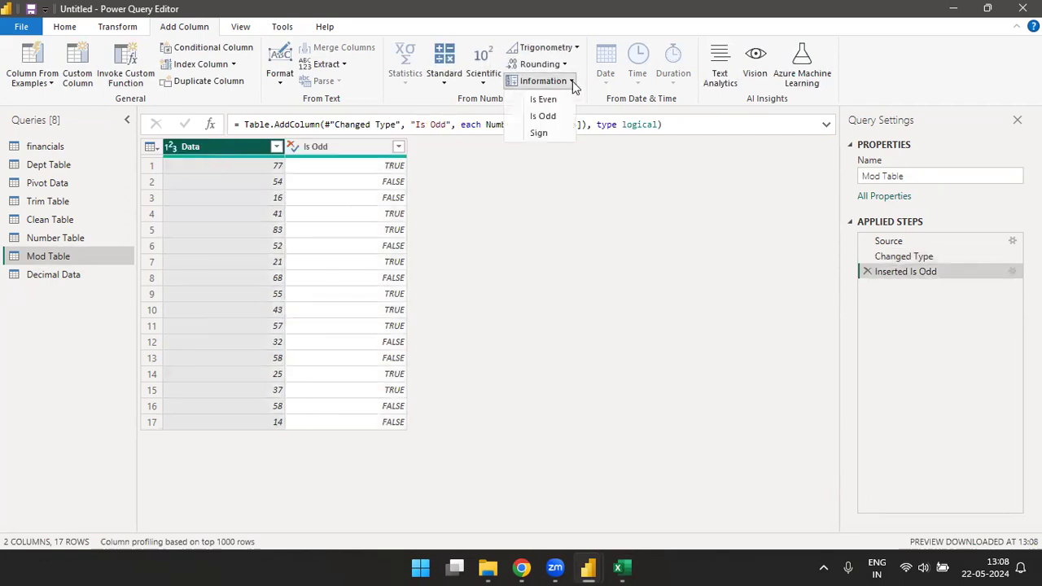
pyautogui.click(548, 134)
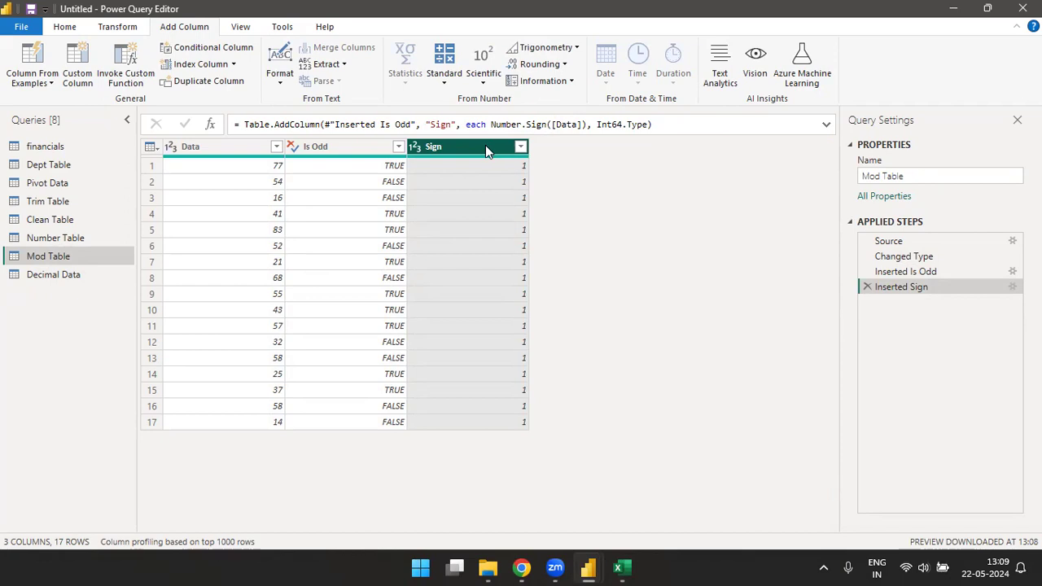
pyautogui.click(570, 81)
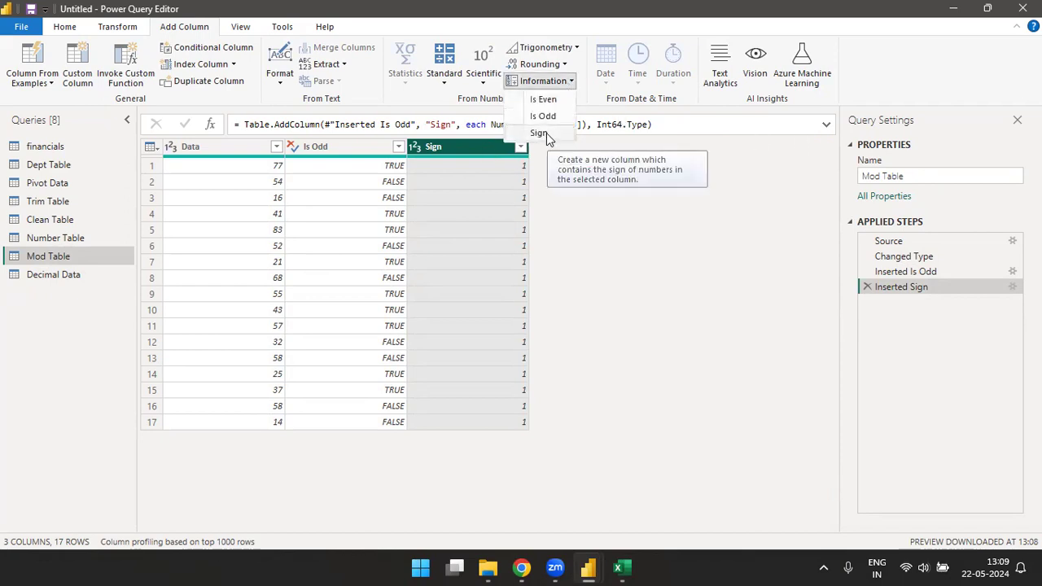
pyautogui.click(652, 250)
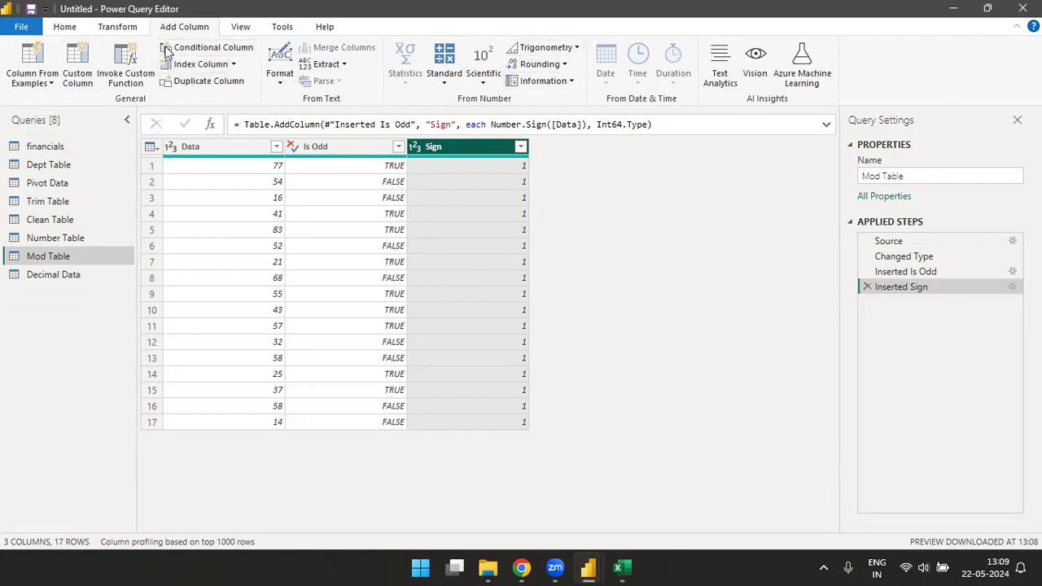
pyautogui.click(117, 27)
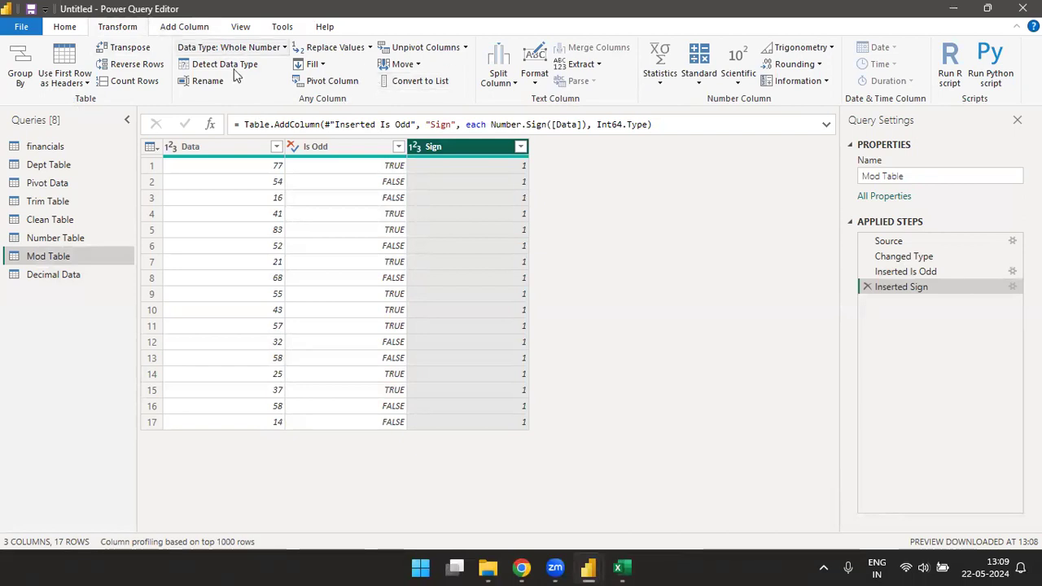
pyautogui.click(188, 30)
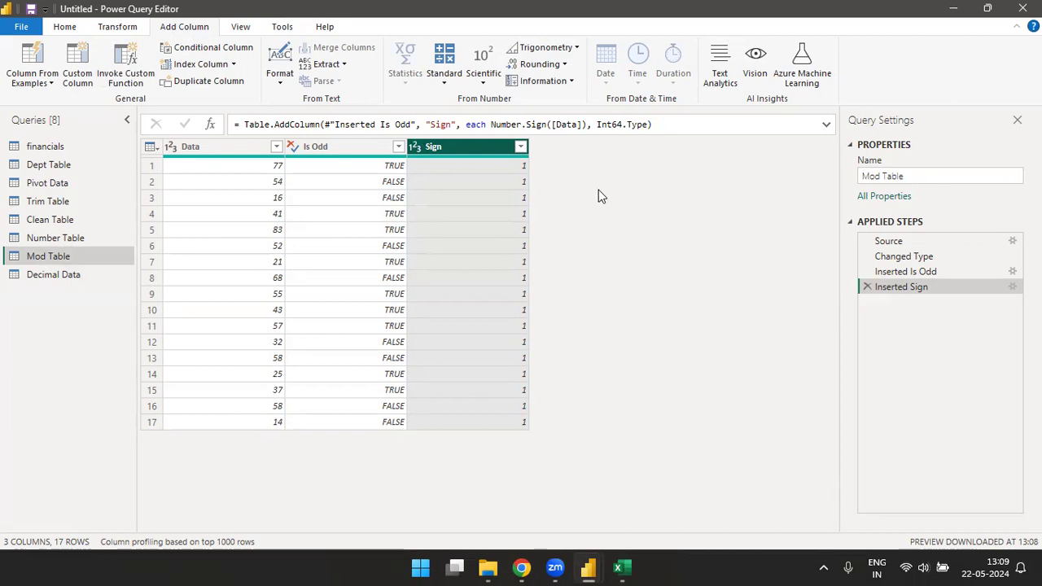
pyautogui.click(116, 29)
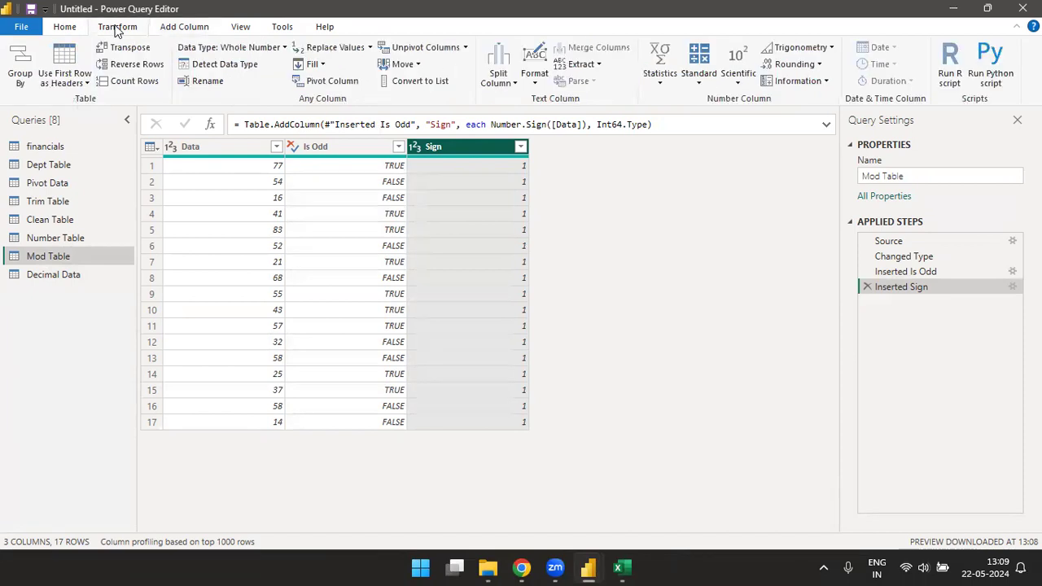
pyautogui.click(194, 32)
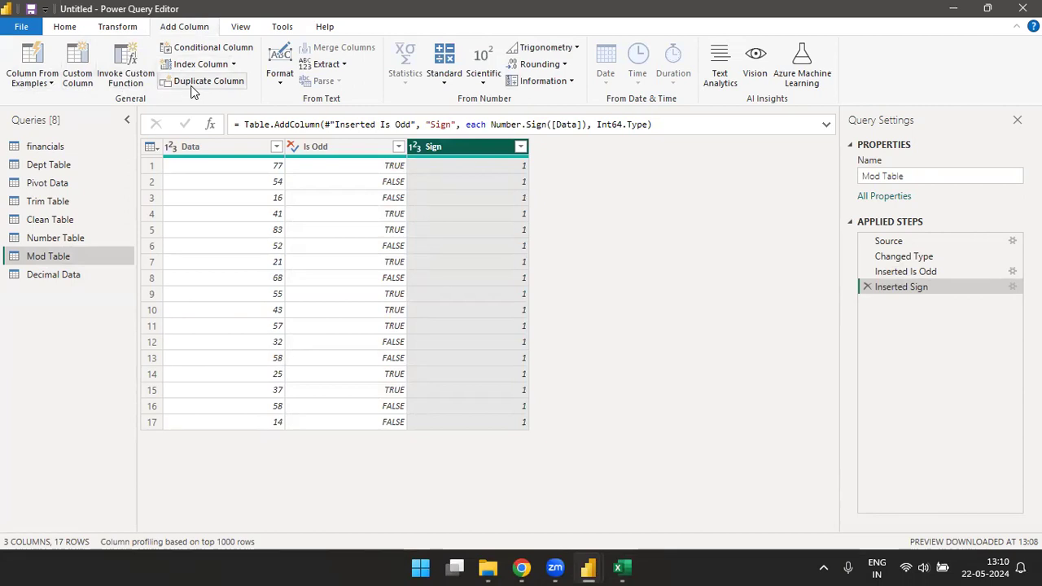
# Step: Switch to the Power BI Desktop report window and apply the pending query changes
pyautogui.hotkey('alt', 'Tab')
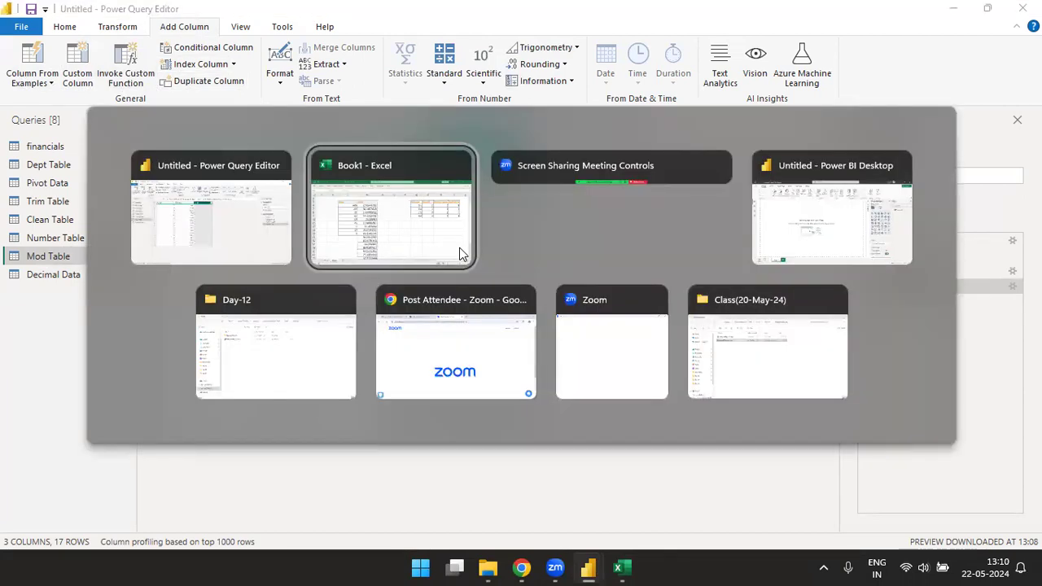
pyautogui.press('Tab')
pyautogui.press('Tab')
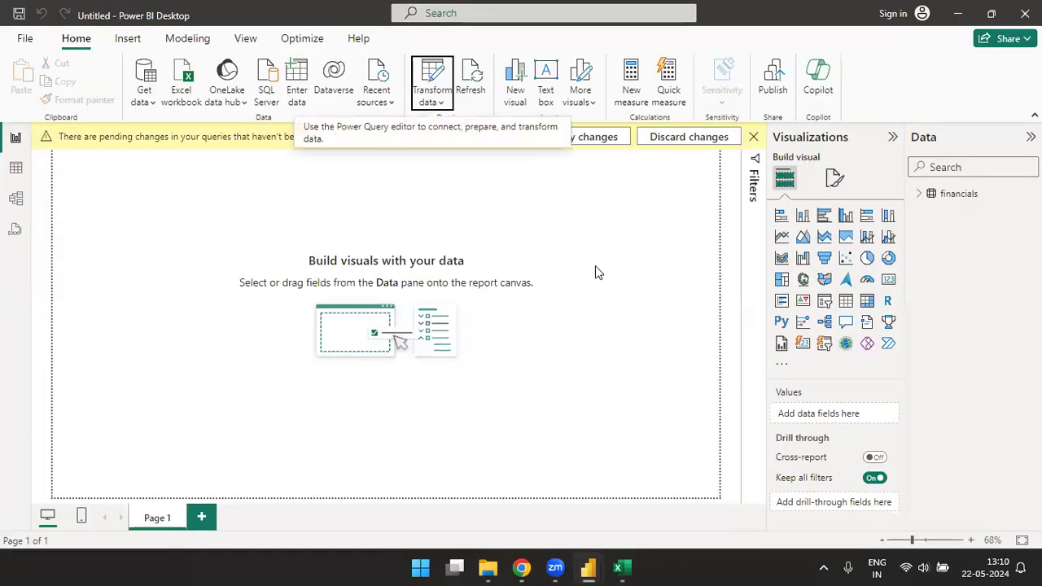
pyautogui.click(593, 136)
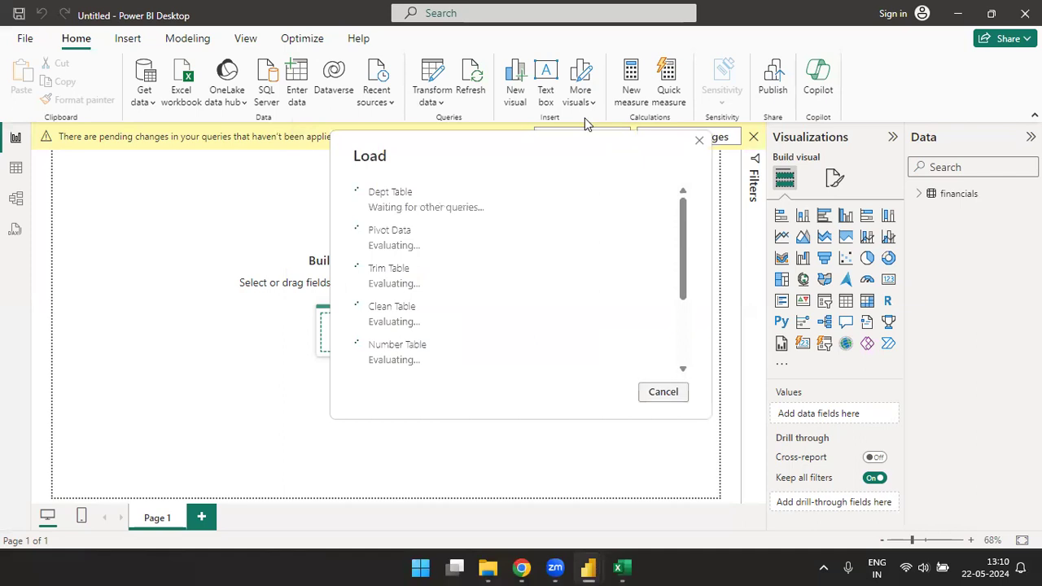